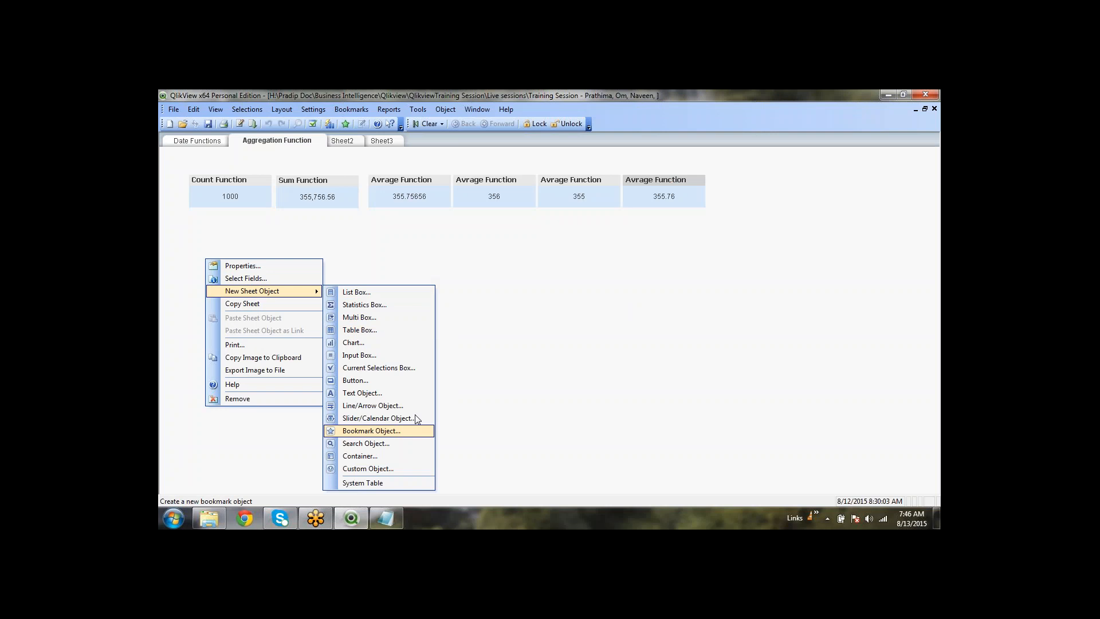
Create a new text object holding the pasted Aggr(Sum(Amount), Department) expression and preview it
{"action": "left_click", "coordinate": [369, 394]}
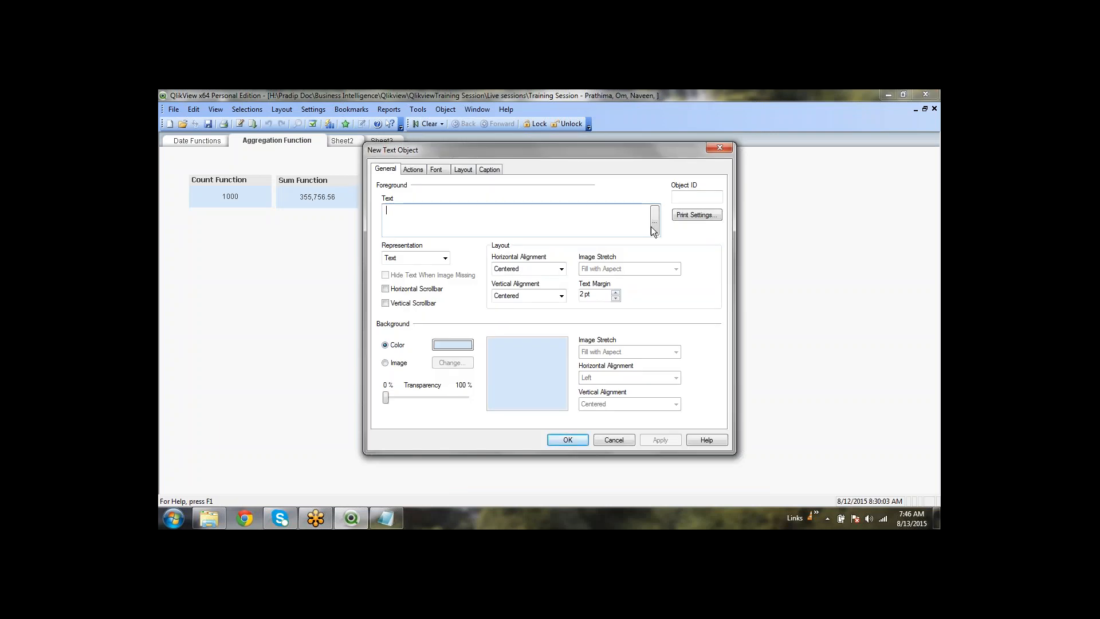
{"action": "type", "text": "Aggr(Sum(Amount), Department)"}
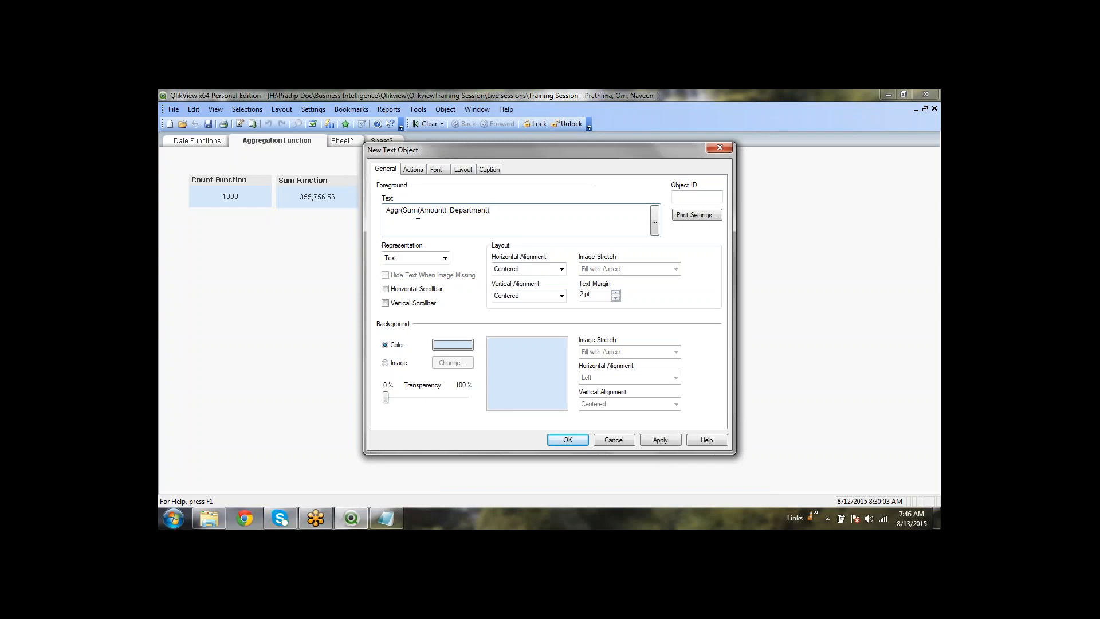
{"action": "double_click", "coordinate": [415, 211]}
{"action": "double_click", "coordinate": [433, 211]}
{"action": "double_click", "coordinate": [470, 211]}
{"action": "left_click", "coordinate": [675, 440]}
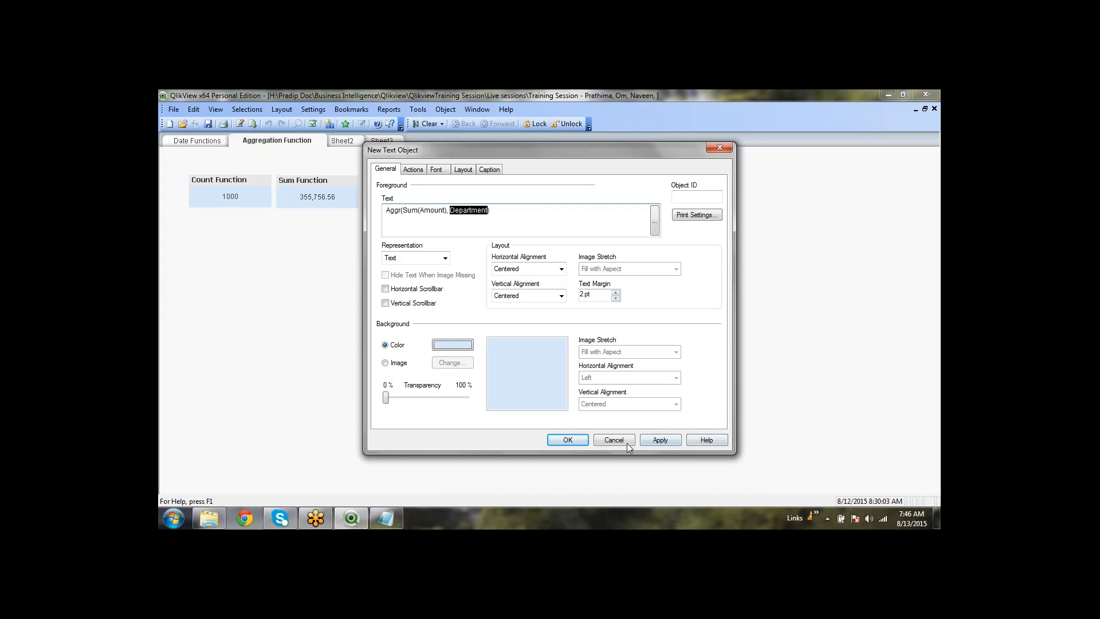
{"action": "left_click", "coordinate": [814, 161]}
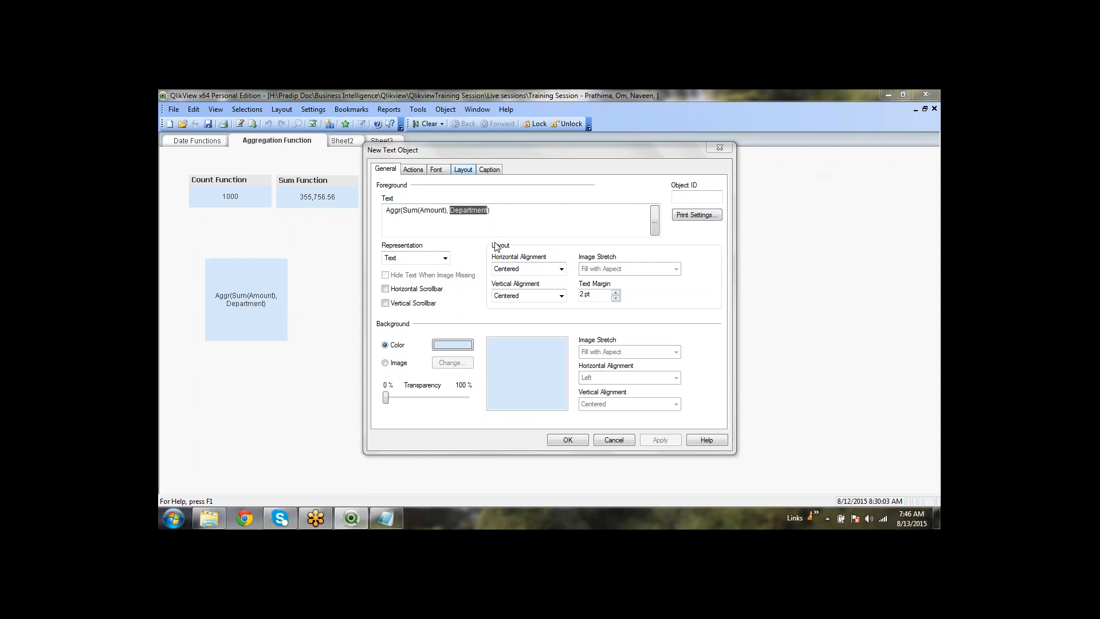
Replace the Amount field with OD.VALUERO in the text object's expression
{"action": "left_click", "coordinate": [499, 211]}
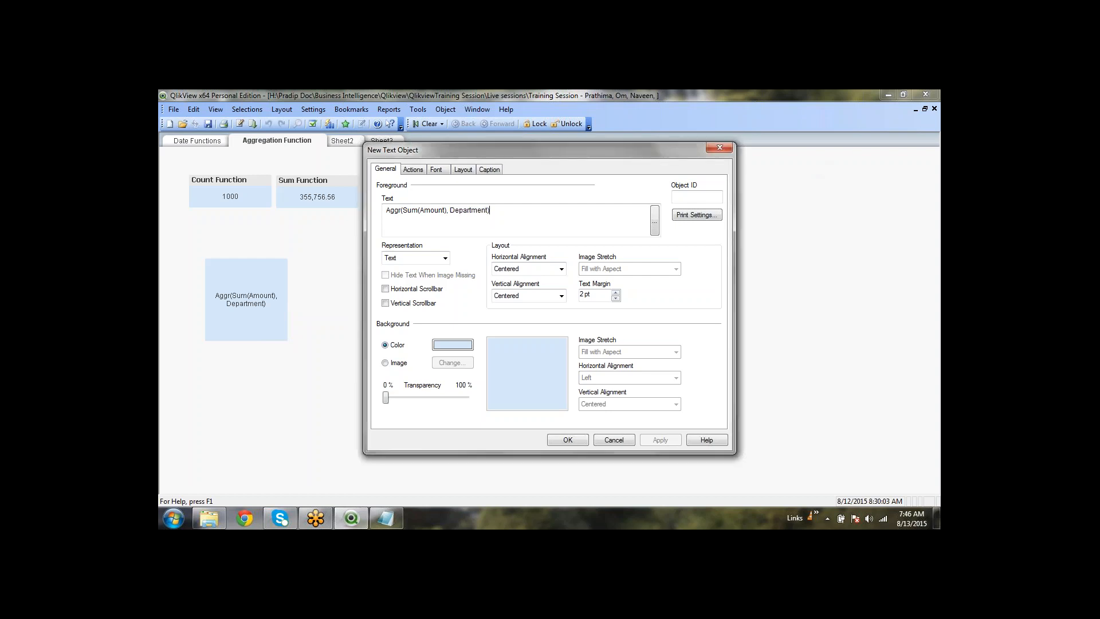
{"action": "type", "text": "="}
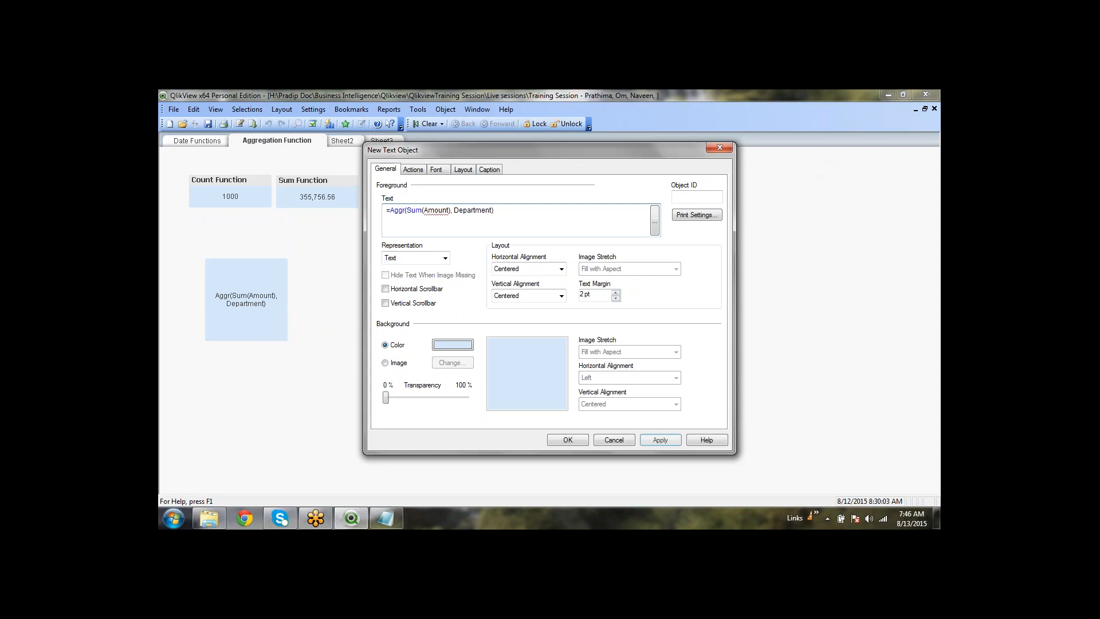
{"action": "double_click", "coordinate": [440, 211]}
{"action": "type", "text": "o"}
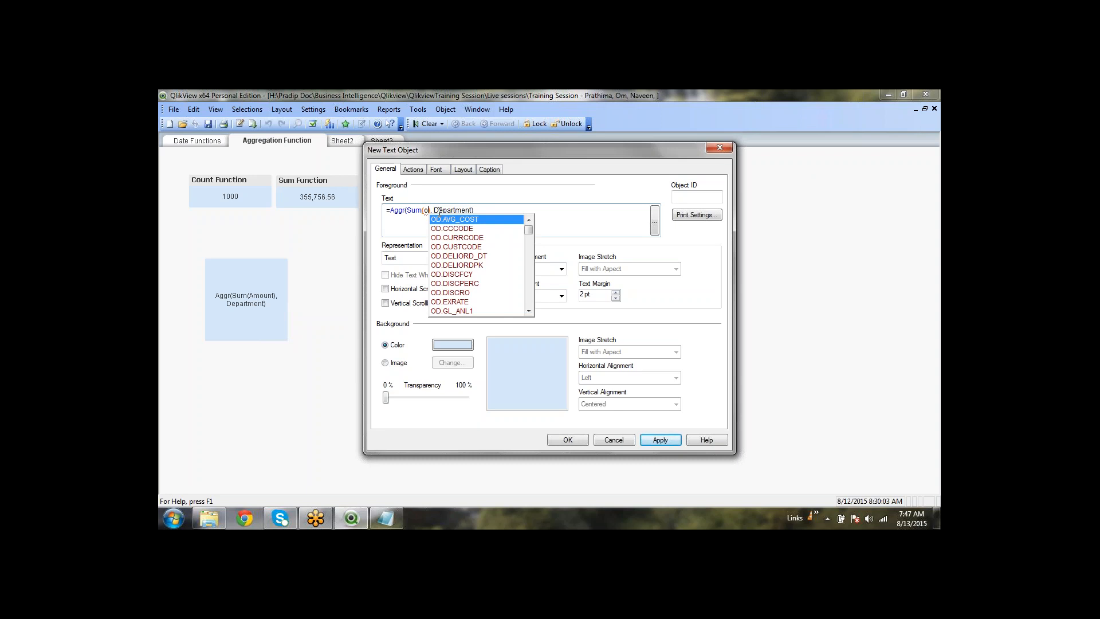
{"action": "type", "text": "d."}
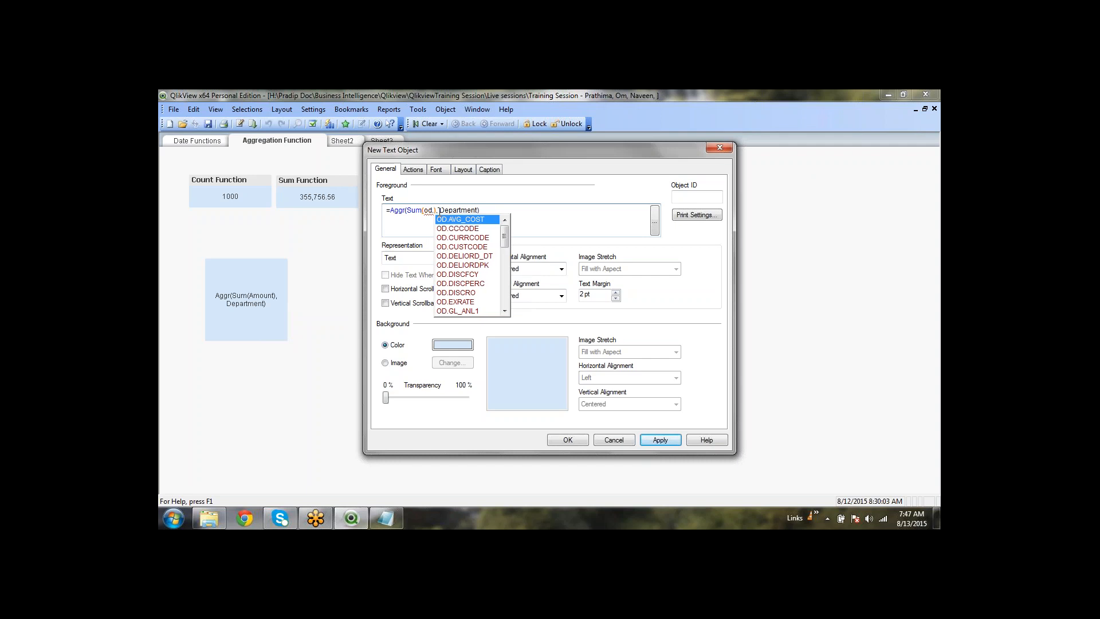
{"action": "type", "text": "v"}
{"action": "key", "text": "Down"}
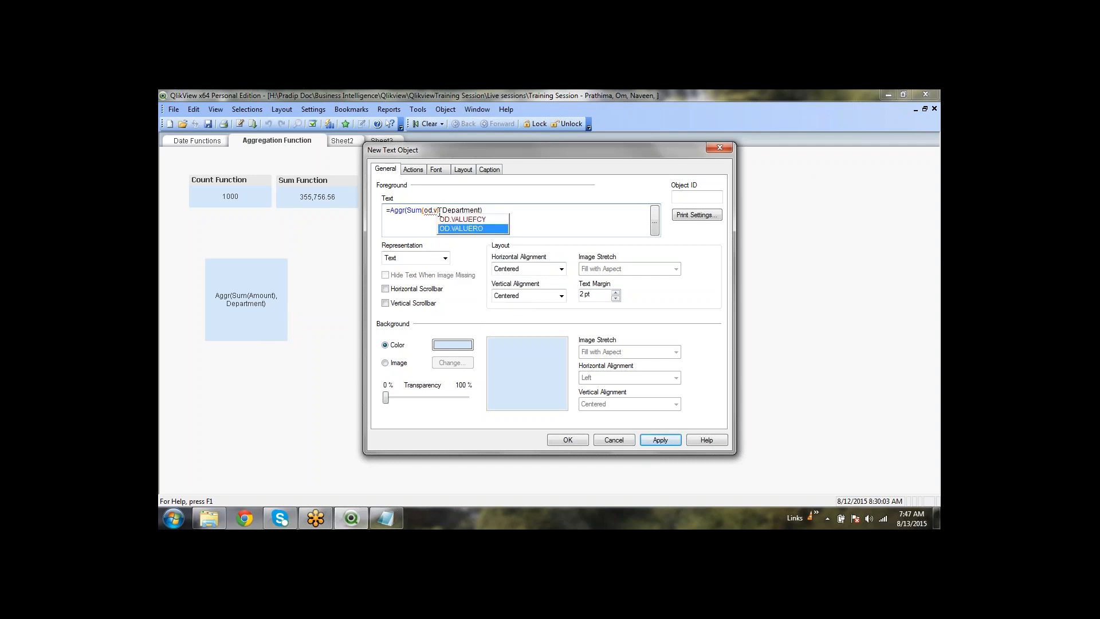
{"action": "key", "text": "Return"}
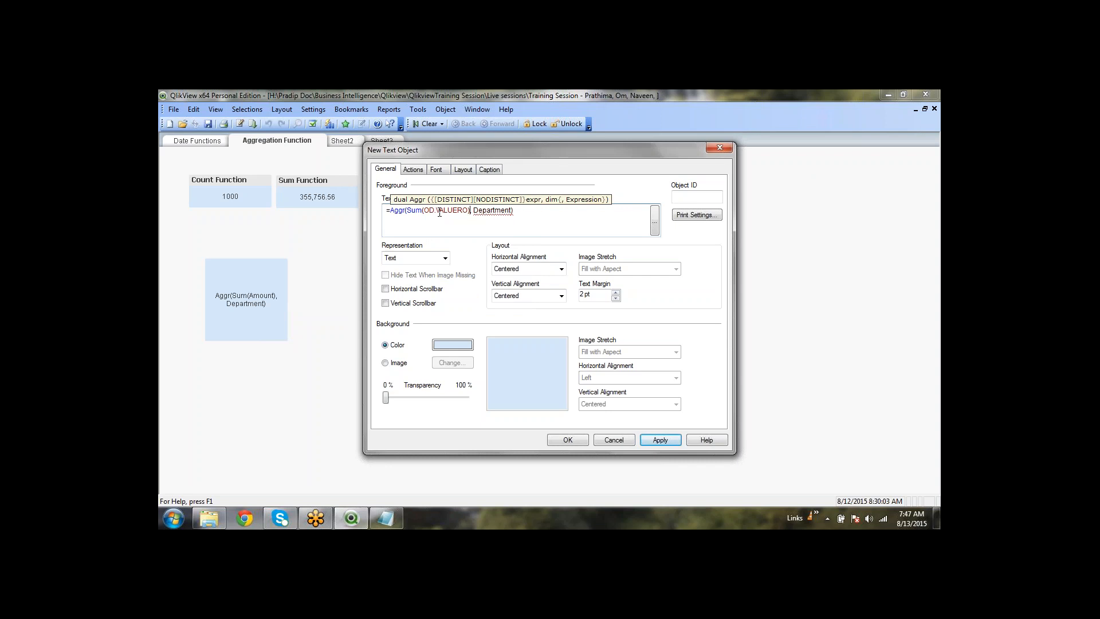
Comment out the Aggr and Department parts so the text reads =Sum(OD.VALUERO), showing 66381.348
{"action": "type", "text": "/"}
{"action": "key", "text": "Left"}
{"action": "key", "text": "Left"}
{"action": "key", "text": "Left"}
{"action": "key", "text": "Left"}
{"action": "key", "text": "Left"}
{"action": "key", "text": "Left"}
{"action": "key", "text": "Left"}
{"action": "key", "text": "Left"}
{"action": "key", "text": "Left"}
{"action": "key", "text": "Left"}
{"action": "key", "text": "Left"}
{"action": "key", "text": "Left"}
{"action": "key", "text": "Left"}
{"action": "key", "text": "Left"}
{"action": "key", "text": "Left"}
{"action": "key", "text": "Left"}
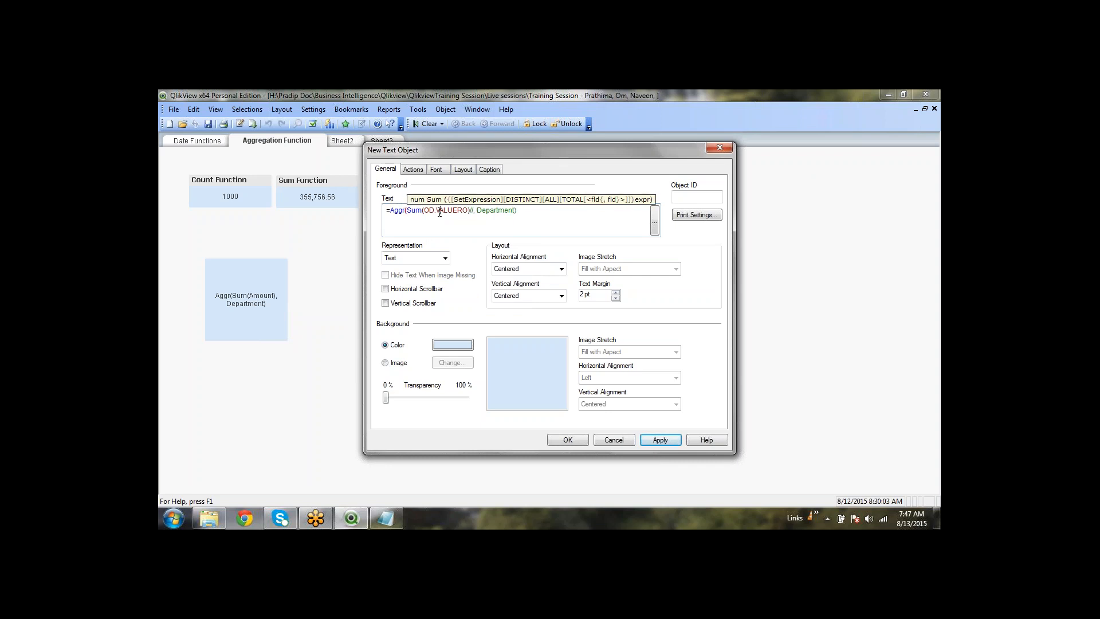
{"action": "key", "text": "shift+Left"}
{"action": "key", "text": "shift+Left"}
{"action": "key", "text": "shift+Left"}
{"action": "key", "text": "shift+Left"}
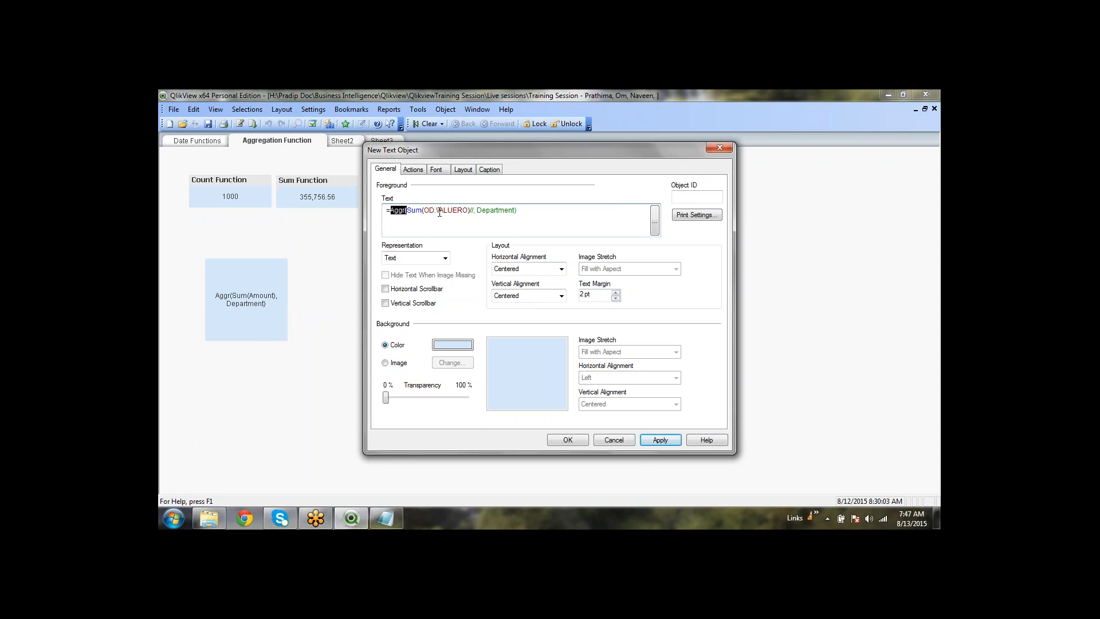
{"action": "key", "text": "Delete"}
{"action": "key", "text": "Delete"}
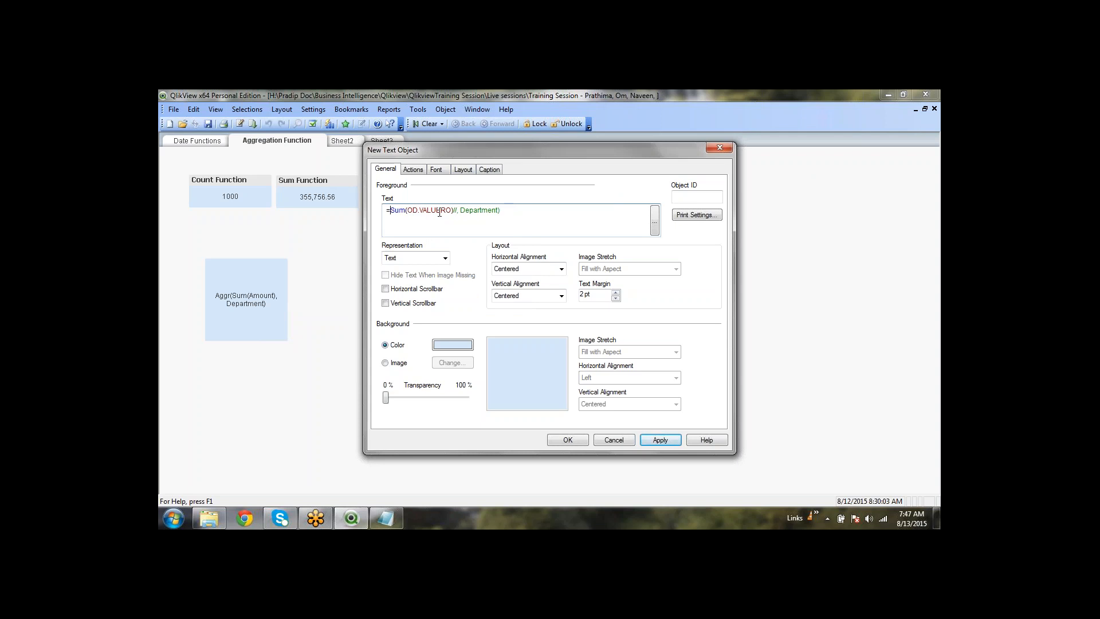
{"action": "left_click_drag", "start_coordinate": [457, 211], "coordinate": [506, 210]}
{"action": "left_click", "coordinate": [522, 210]}
{"action": "left_click_drag", "start_coordinate": [454, 212], "coordinate": [389, 212]}
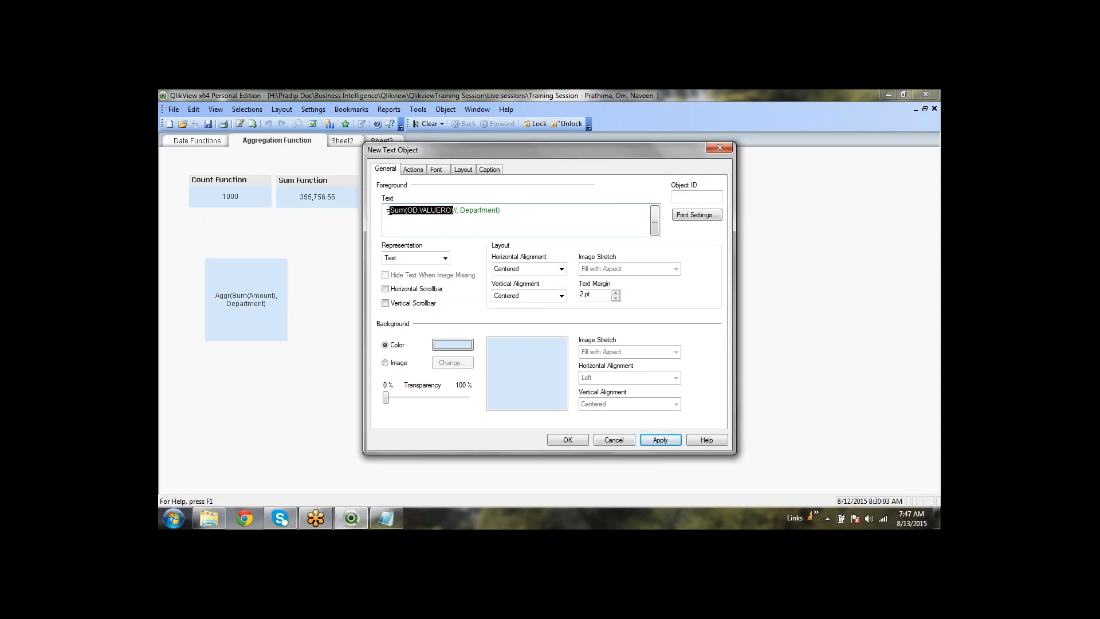
{"action": "left_click", "coordinate": [552, 209]}
{"action": "left_click", "coordinate": [660, 440]}
{"action": "left_click", "coordinate": [583, 441]}
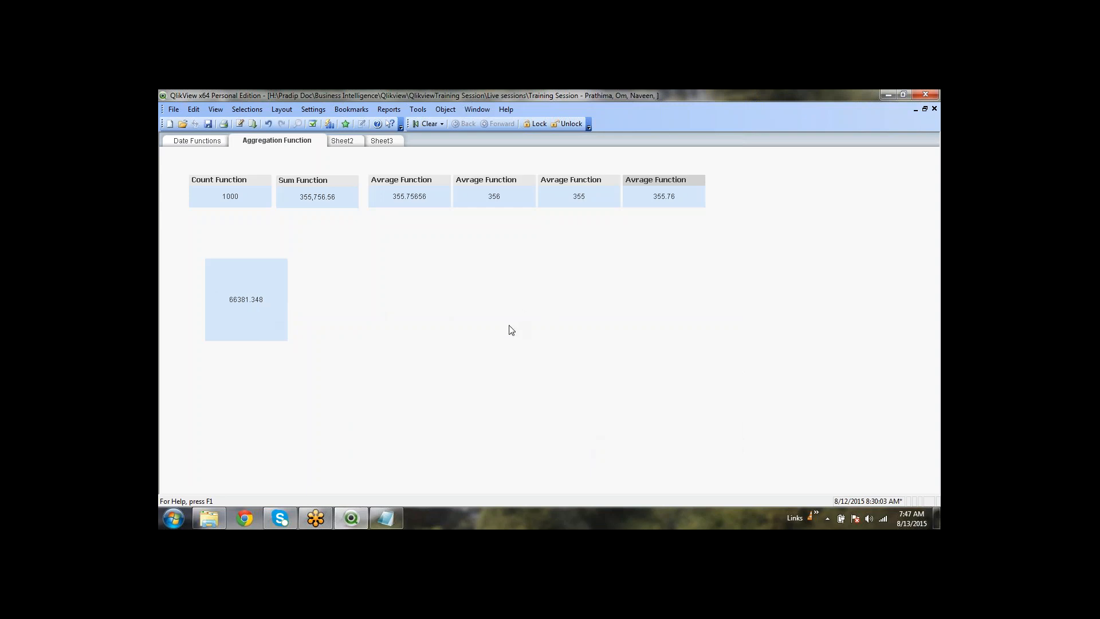
Review the text object's Sum(OD.VALUERO) expression unchanged, then switch to the Date Functions sheet
{"action": "right_click", "coordinate": [235, 295]}
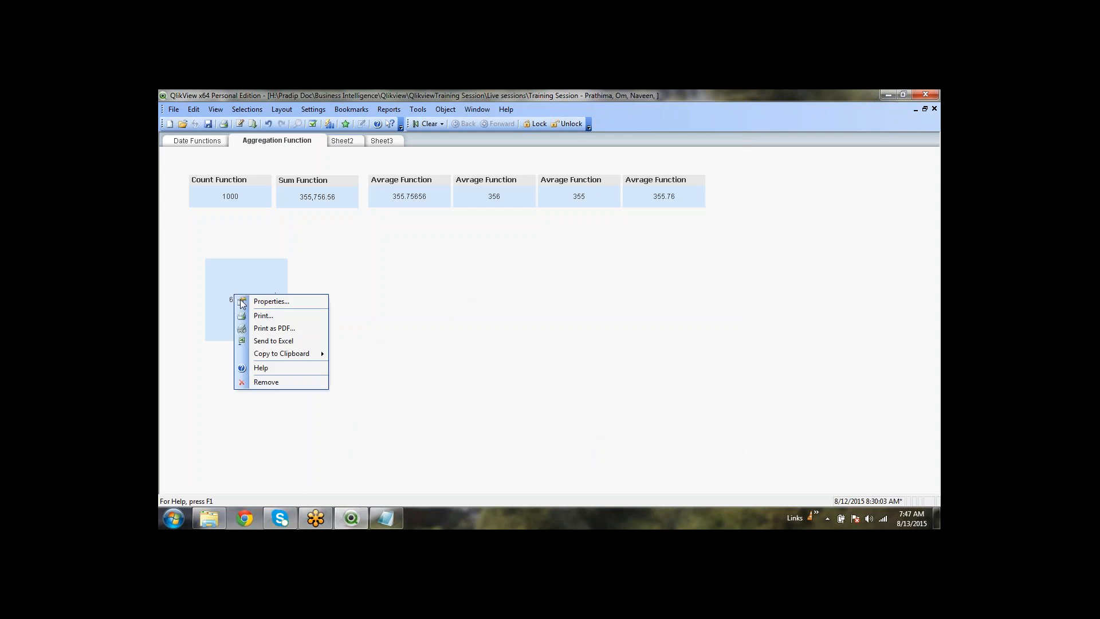
{"action": "left_click", "coordinate": [479, 305]}
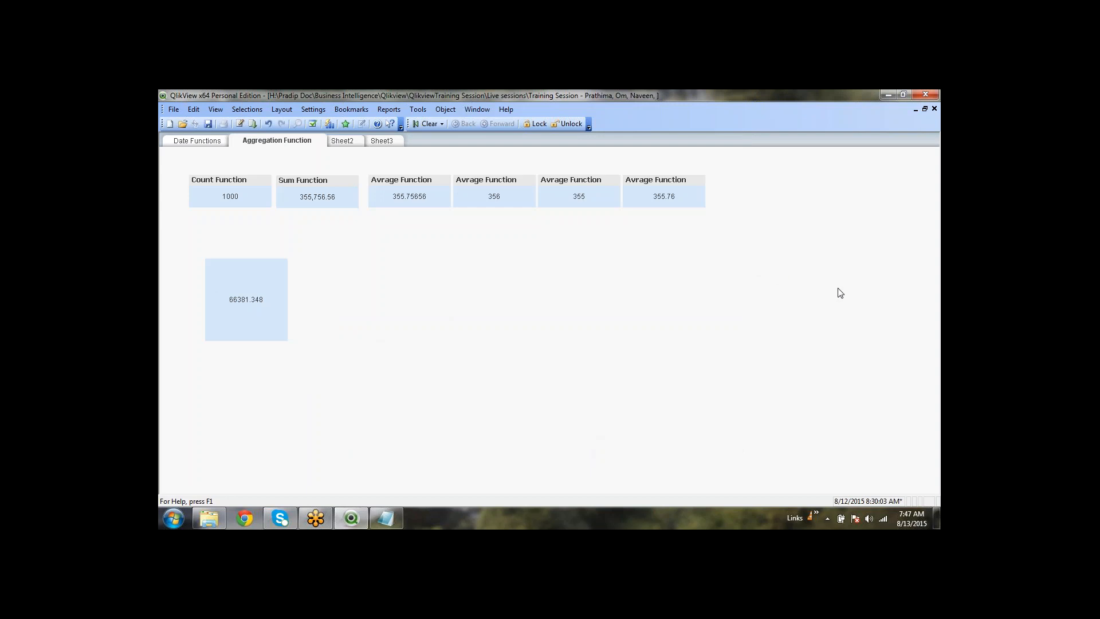
{"action": "right_click", "coordinate": [245, 293]}
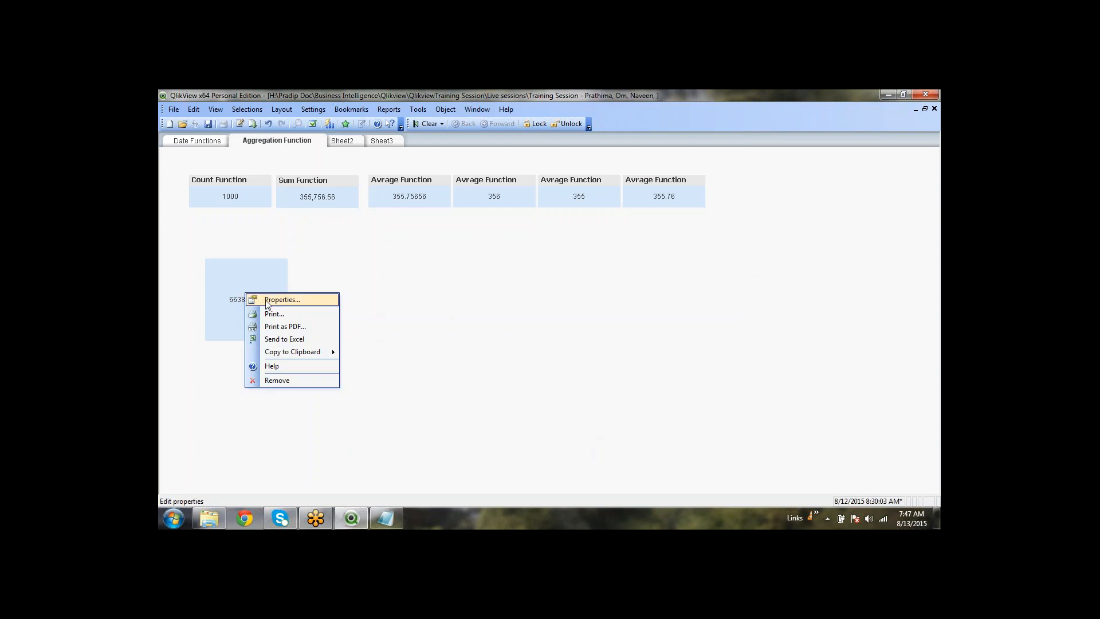
{"action": "left_click", "coordinate": [256, 298]}
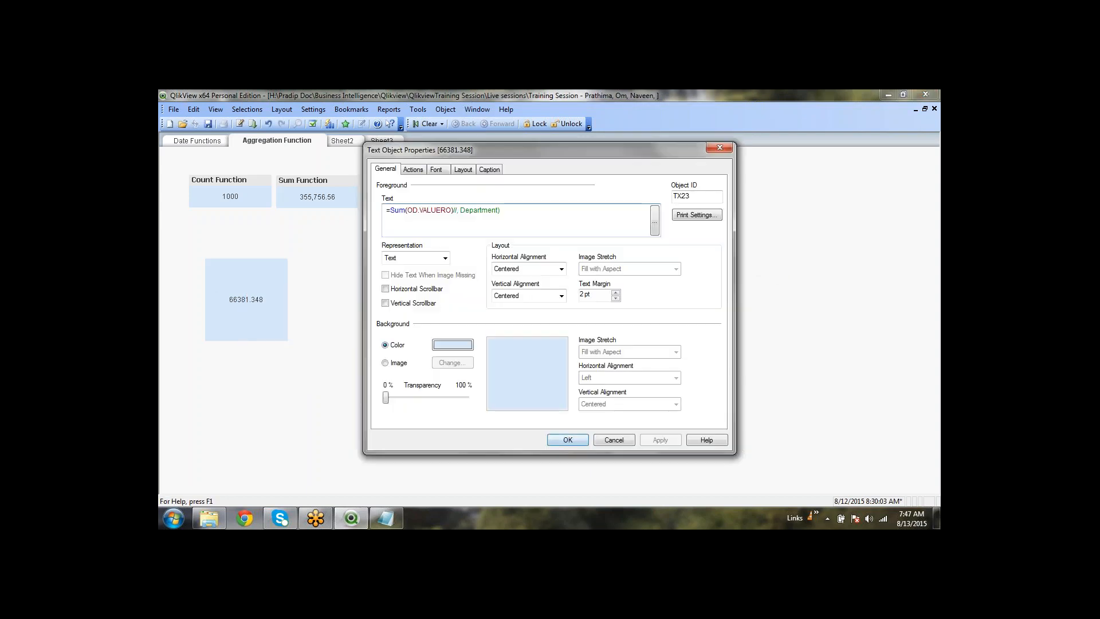
{"action": "left_click", "coordinate": [453, 211]}
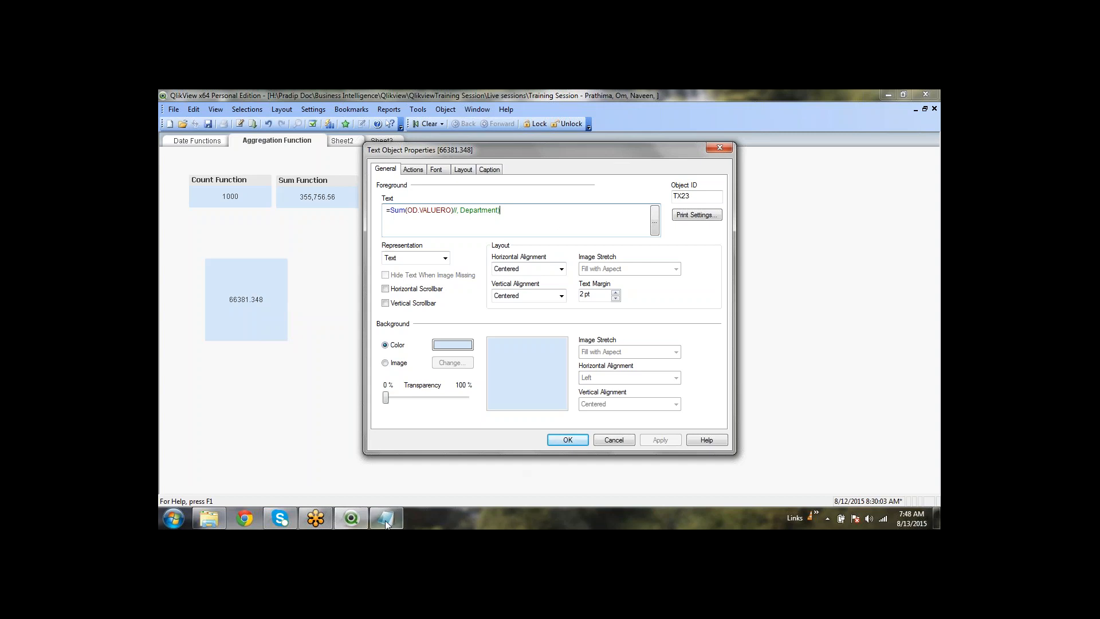
{"action": "mouse_move", "coordinate": [397, 523]}
{"action": "left_click", "coordinate": [454, 211]}
{"action": "left_click", "coordinate": [568, 440]}
{"action": "left_click", "coordinate": [180, 144]}
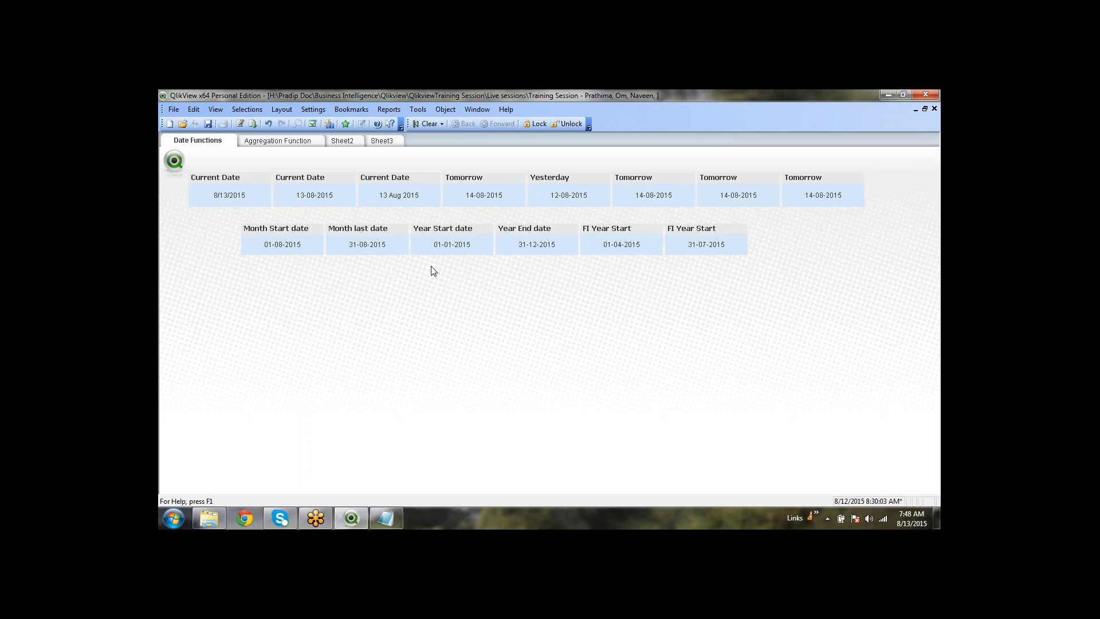
Return to the Aggregation Function sheet and select the Count, Sum and first Avrage boxes
{"action": "left_click", "coordinate": [277, 140]}
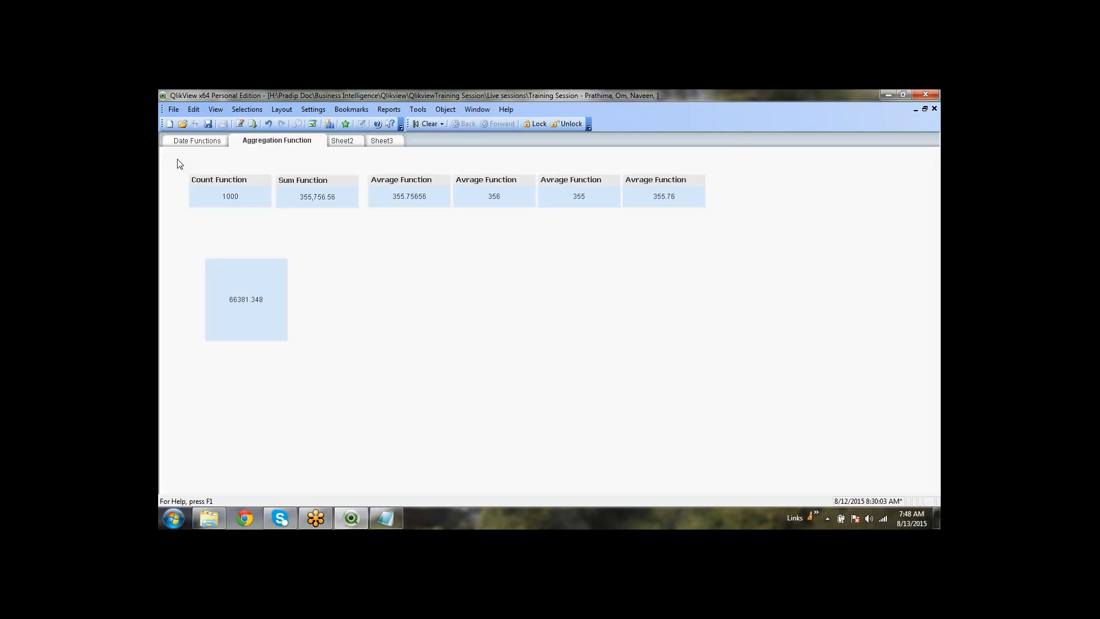
{"action": "left_click_drag", "start_coordinate": [177, 159], "coordinate": [721, 225]}
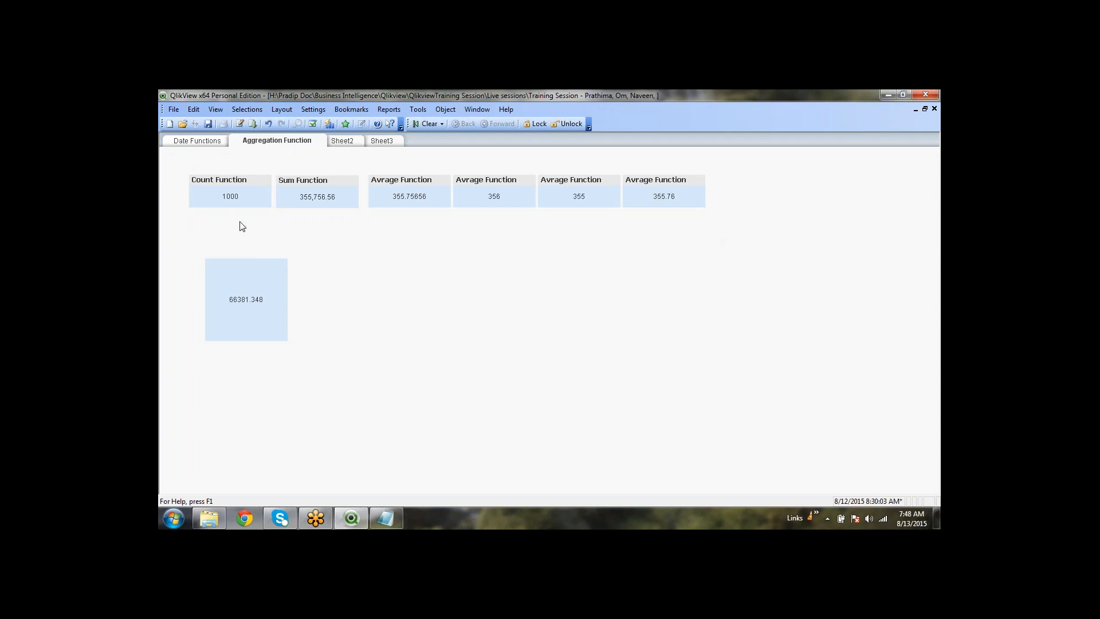
{"action": "left_click", "coordinate": [229, 180]}
{"action": "left_click", "coordinate": [319, 182]}
{"action": "left_click", "coordinate": [426, 182]}
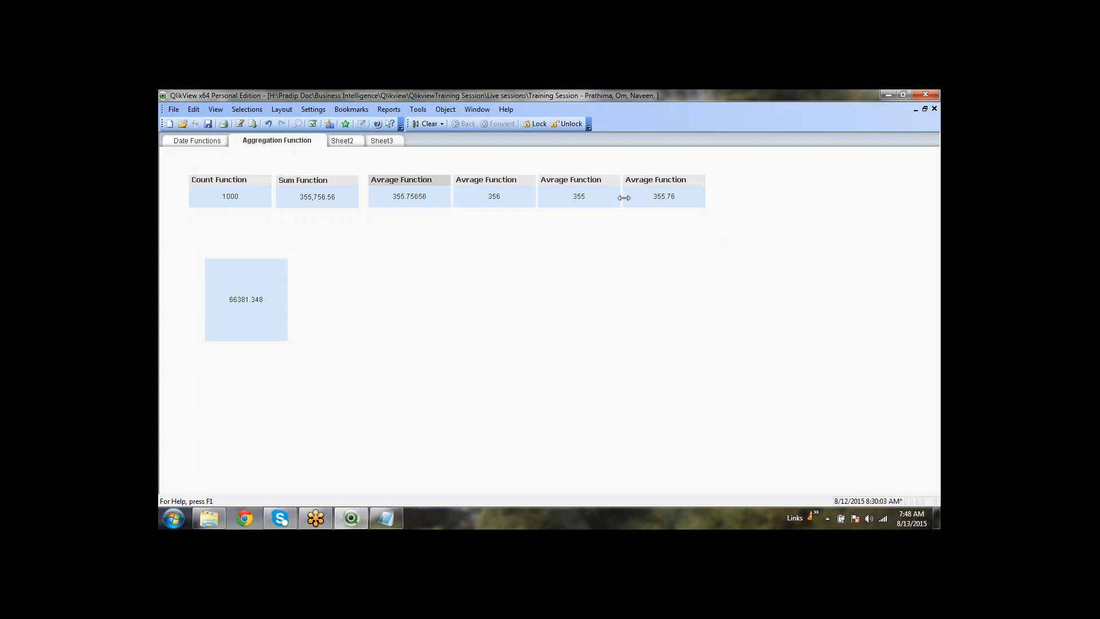
Select the 356, 355 and 355.76 Avrage Function boxes in turn, ending on the 355 box
{"action": "left_click", "coordinate": [656, 214]}
{"action": "left_click_drag", "start_coordinate": [723, 221], "coordinate": [452, 162]}
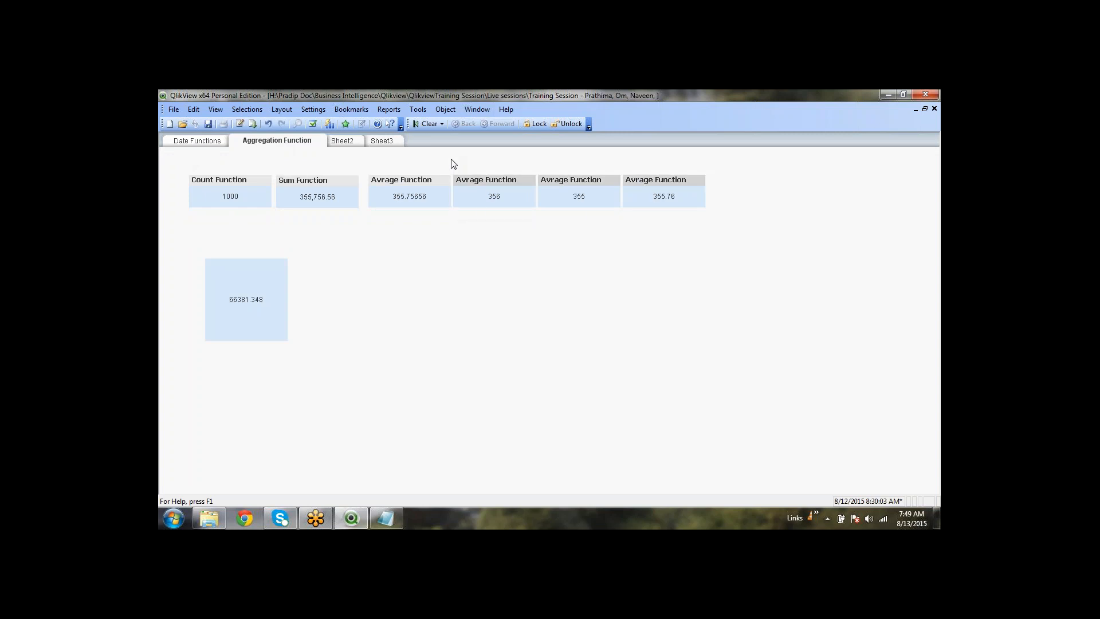
{"action": "left_click", "coordinate": [497, 180]}
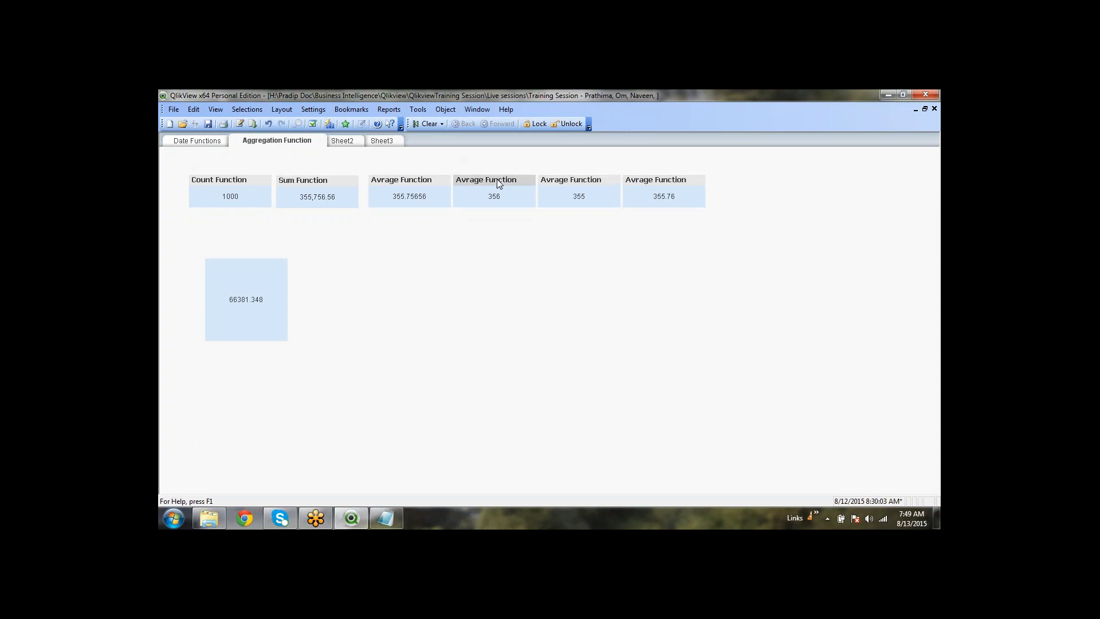
{"action": "left_click", "coordinate": [610, 182]}
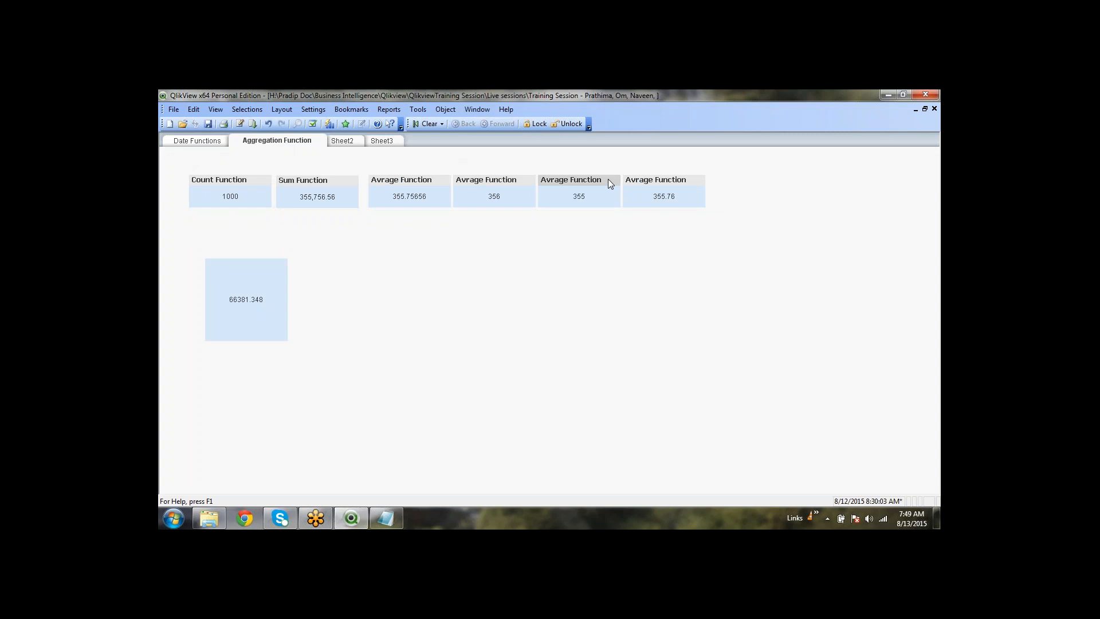
{"action": "left_click", "coordinate": [661, 179]}
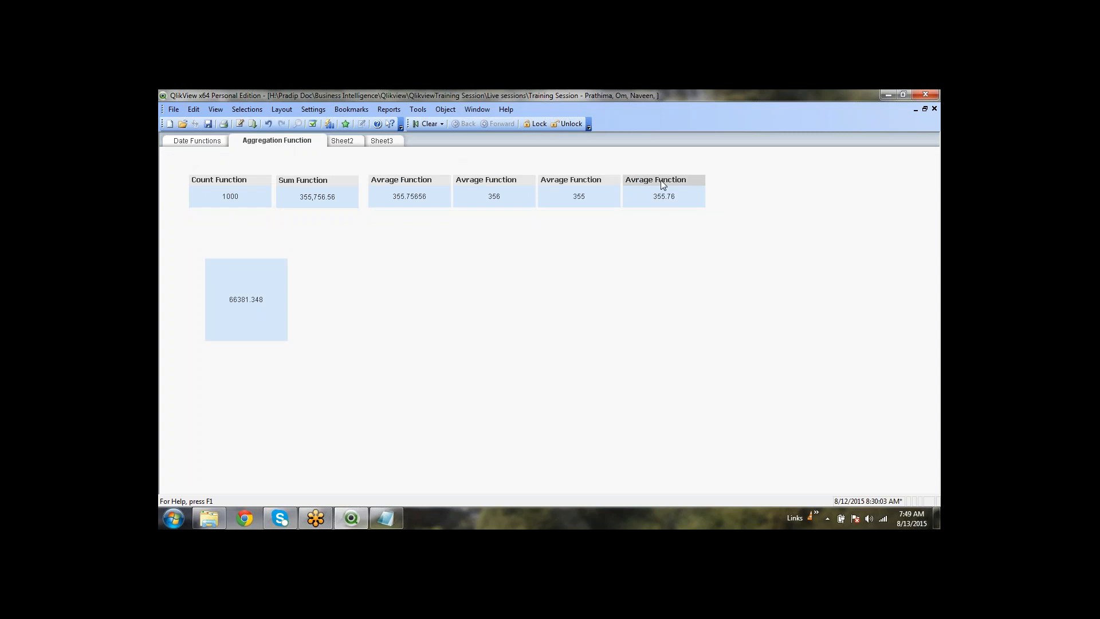
{"action": "left_click", "coordinate": [683, 252]}
{"action": "left_click", "coordinate": [583, 182]}
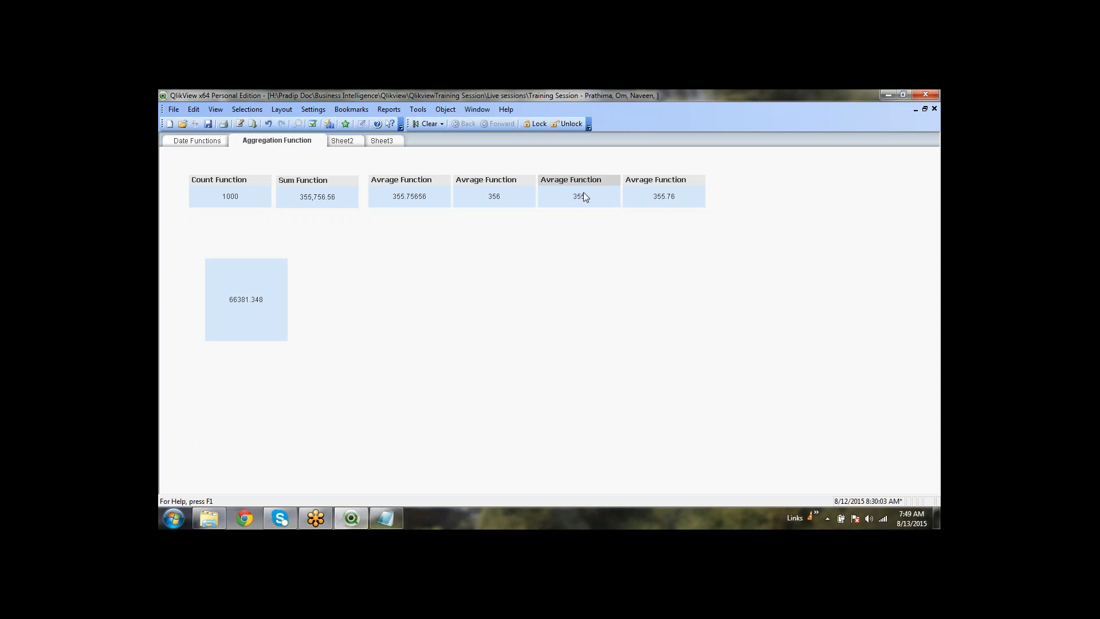
{"action": "left_click", "coordinate": [742, 225]}
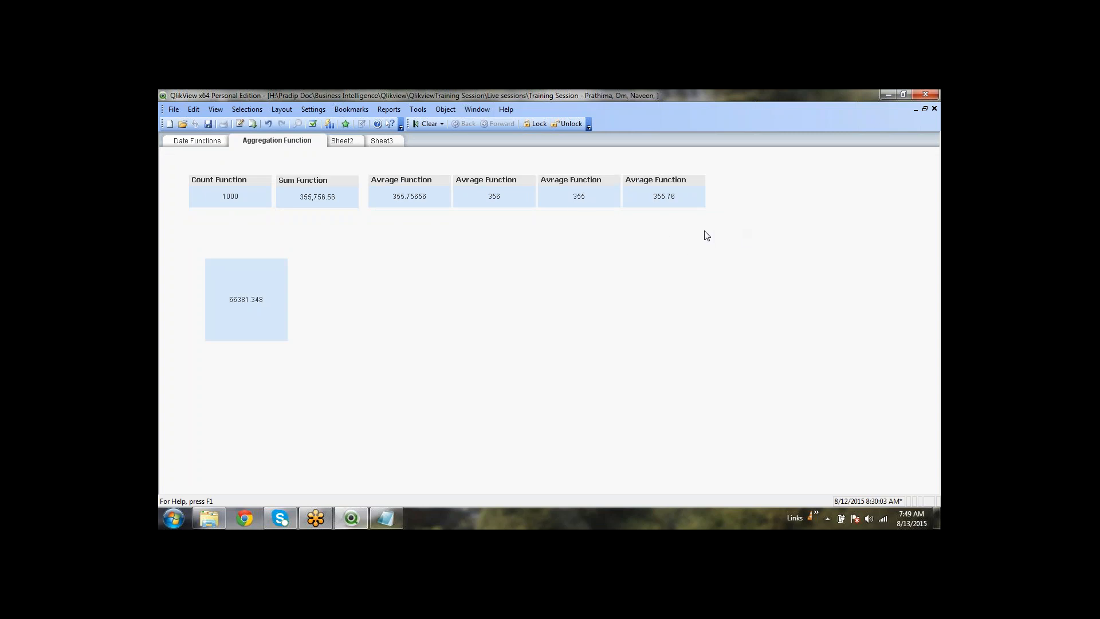
{"action": "right_click", "coordinate": [586, 182]}
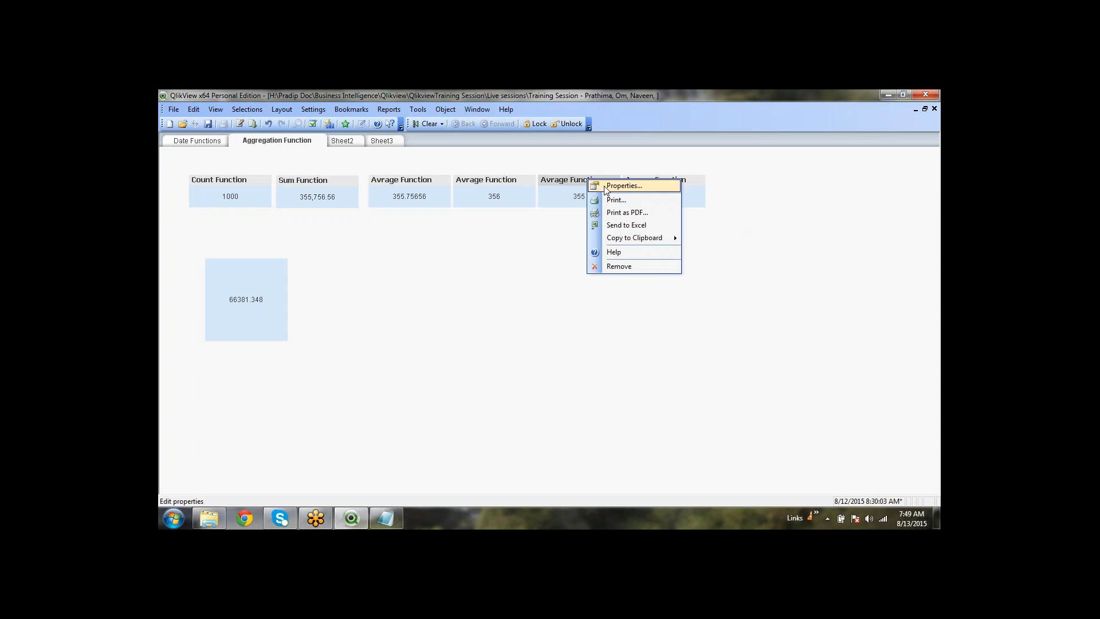
{"action": "left_click", "coordinate": [605, 184]}
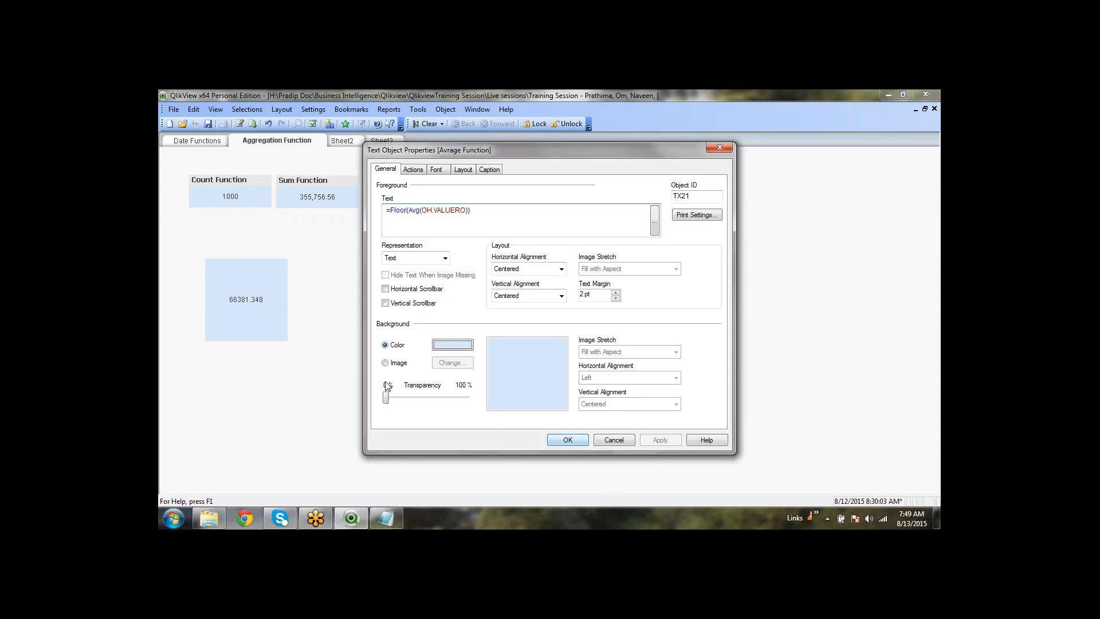
{"action": "double_click", "coordinate": [394, 212]}
{"action": "left_click", "coordinate": [496, 220]}
{"action": "left_click", "coordinate": [568, 440]}
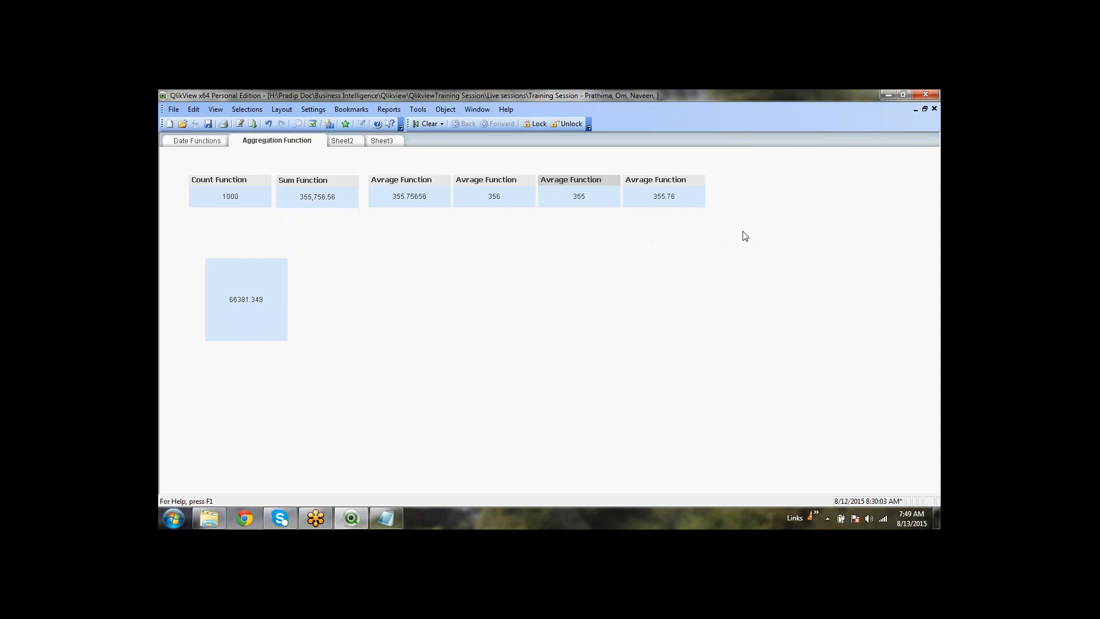
Shorten the 66381.348 text box to about half its former height
{"action": "left_click", "coordinate": [509, 269]}
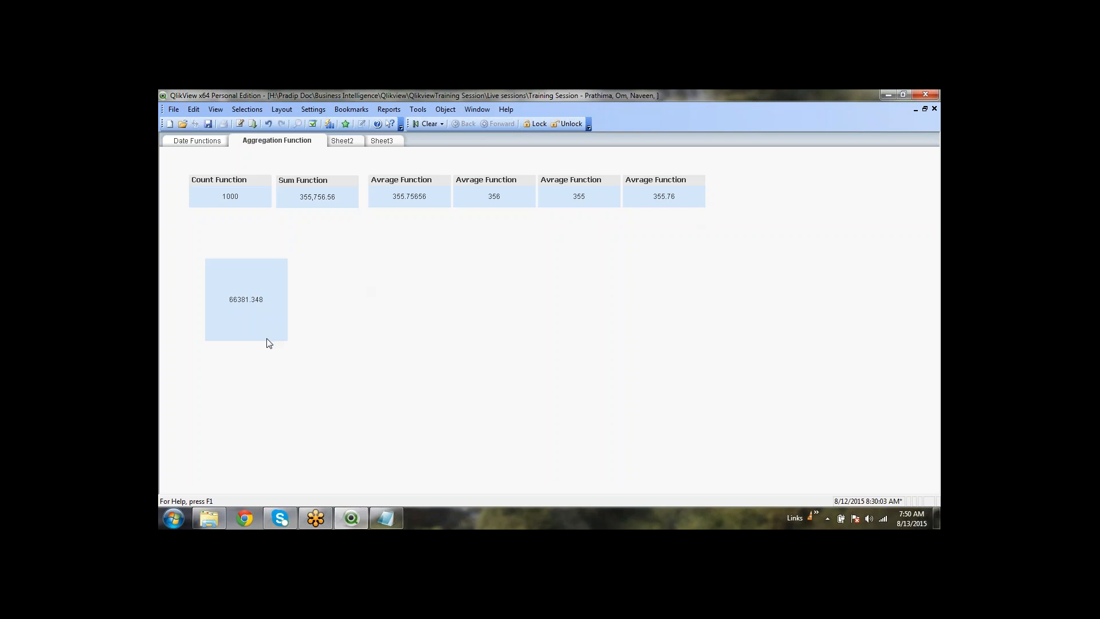
{"action": "left_click_drag", "start_coordinate": [267, 340], "coordinate": [278, 303]}
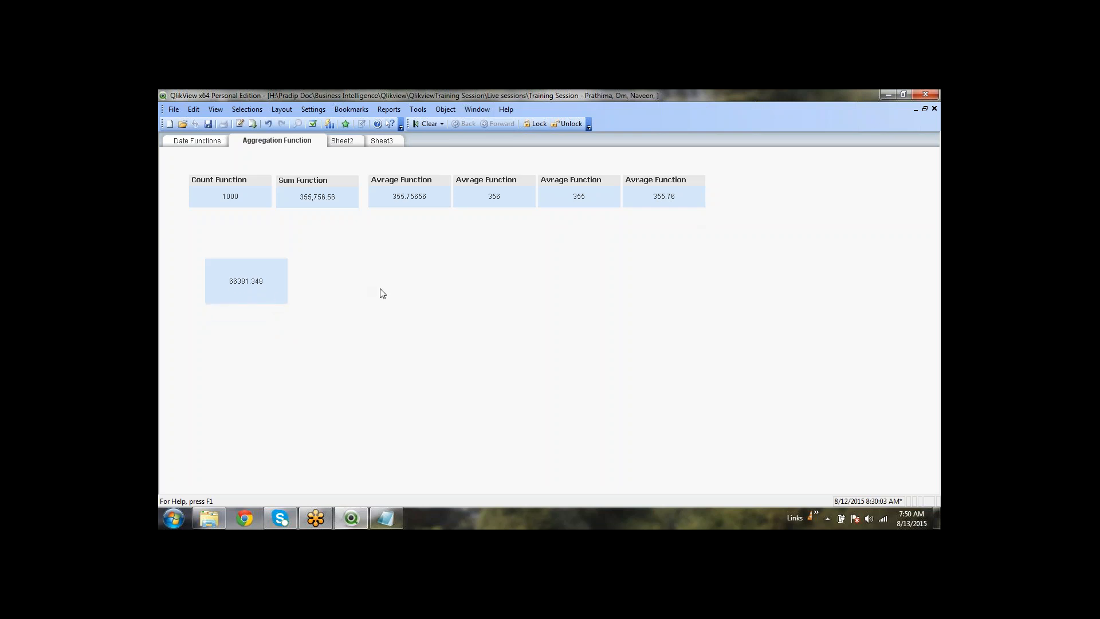
{"action": "right_click", "coordinate": [255, 281]}
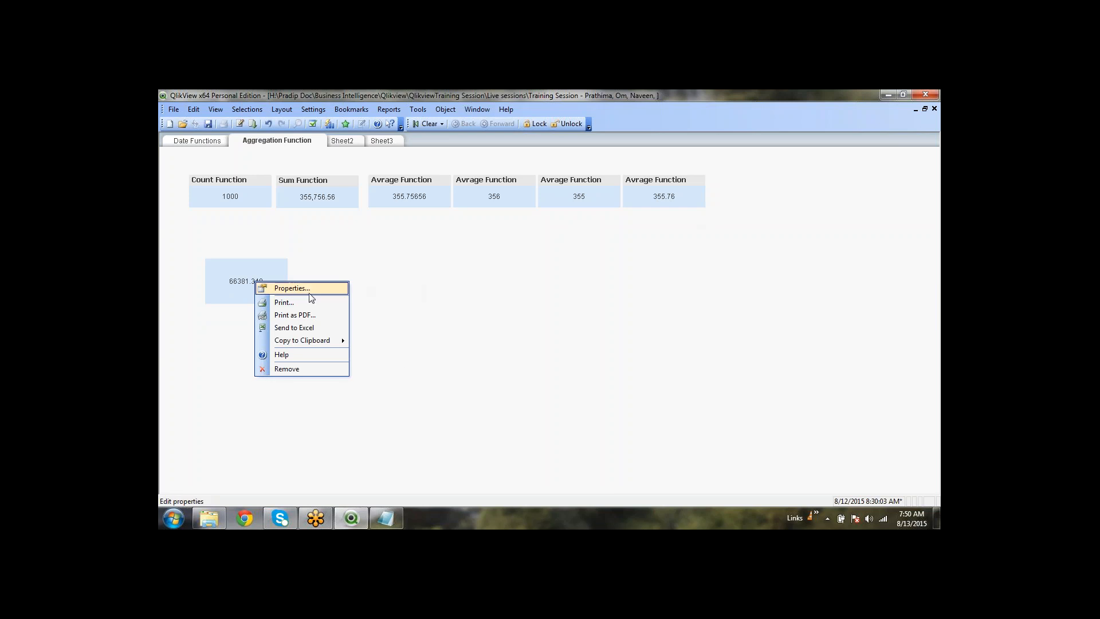
{"action": "left_click", "coordinate": [499, 283]}
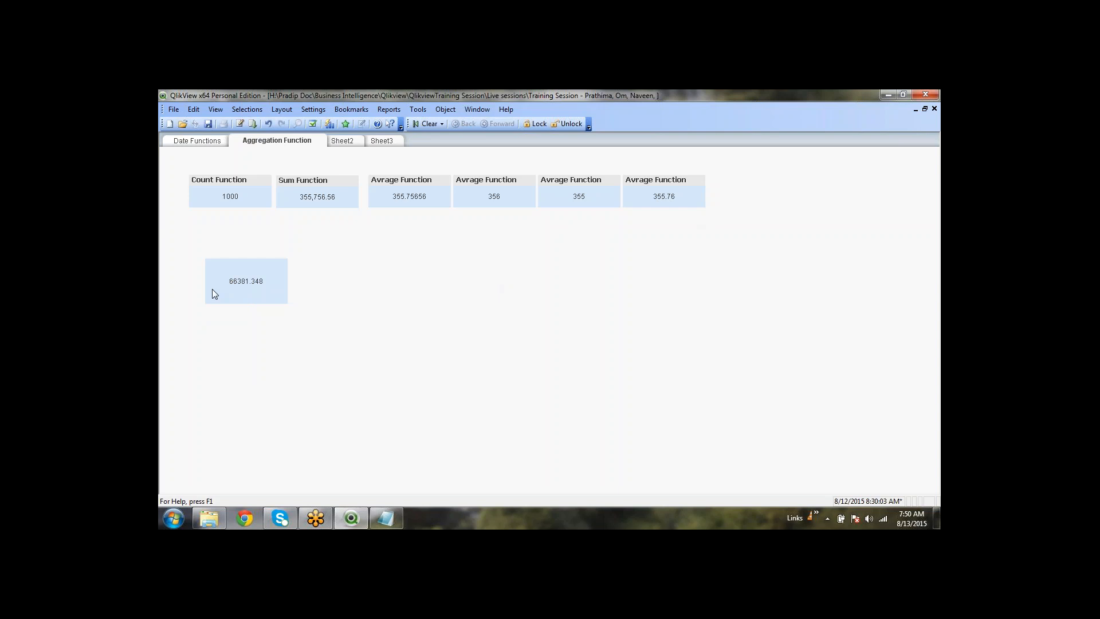
Inspect the Sum Function box's Money(Sum(...)) expression without changing it
{"action": "right_click", "coordinate": [239, 200]}
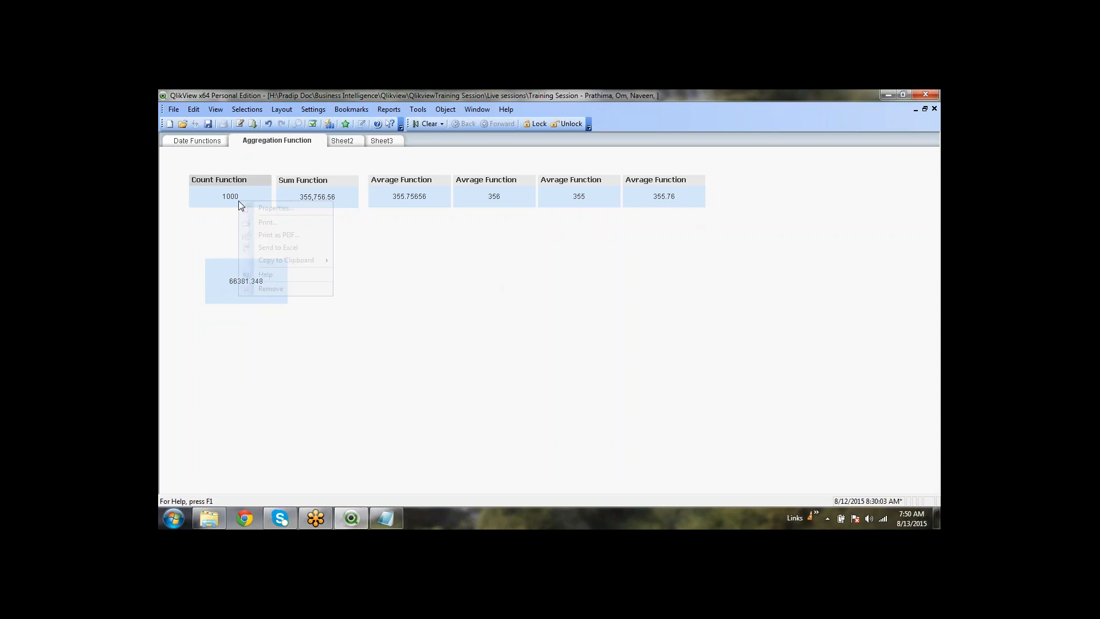
{"action": "right_click", "coordinate": [296, 185]}
{"action": "left_click", "coordinate": [321, 190]}
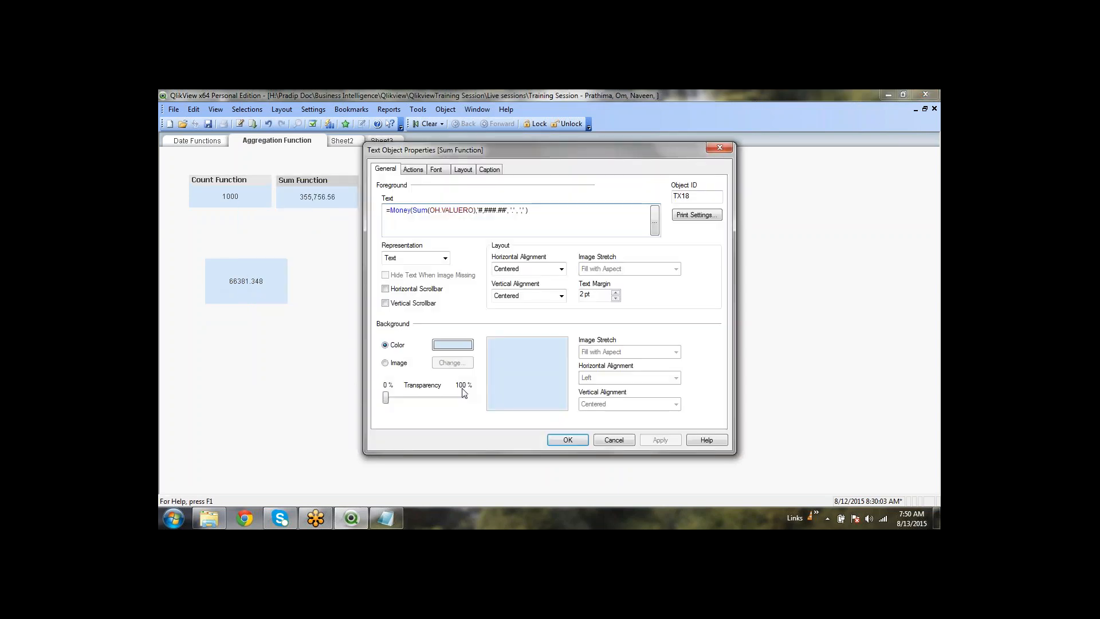
{"action": "left_click_drag", "start_coordinate": [413, 211], "coordinate": [475, 212]}
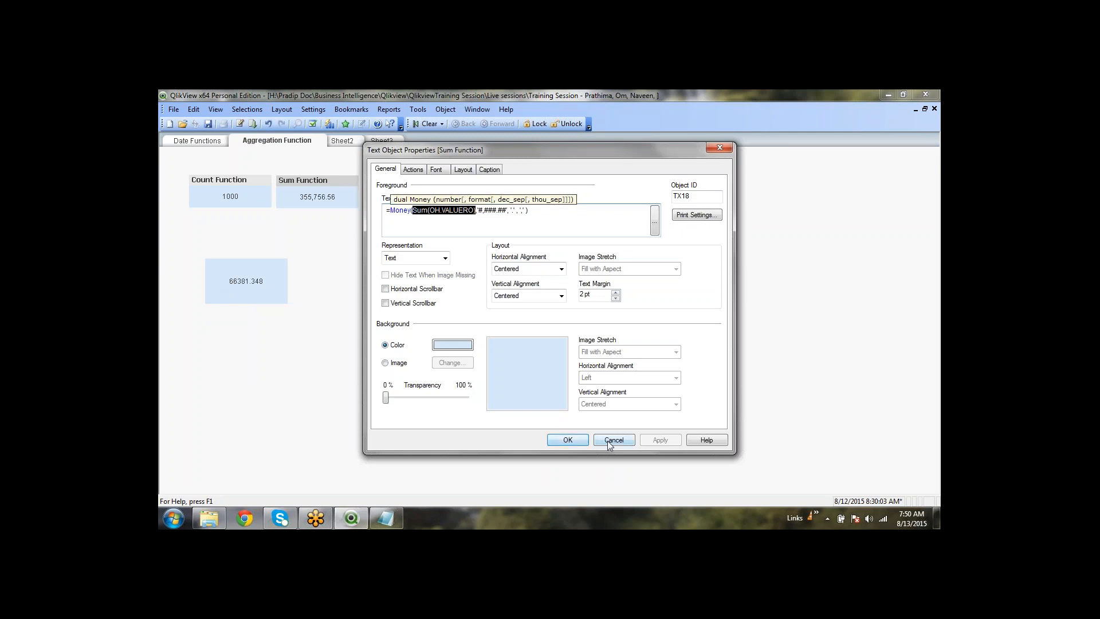
{"action": "left_click", "coordinate": [607, 441]}
{"action": "right_click", "coordinate": [411, 268]}
{"action": "left_click", "coordinate": [390, 251]}
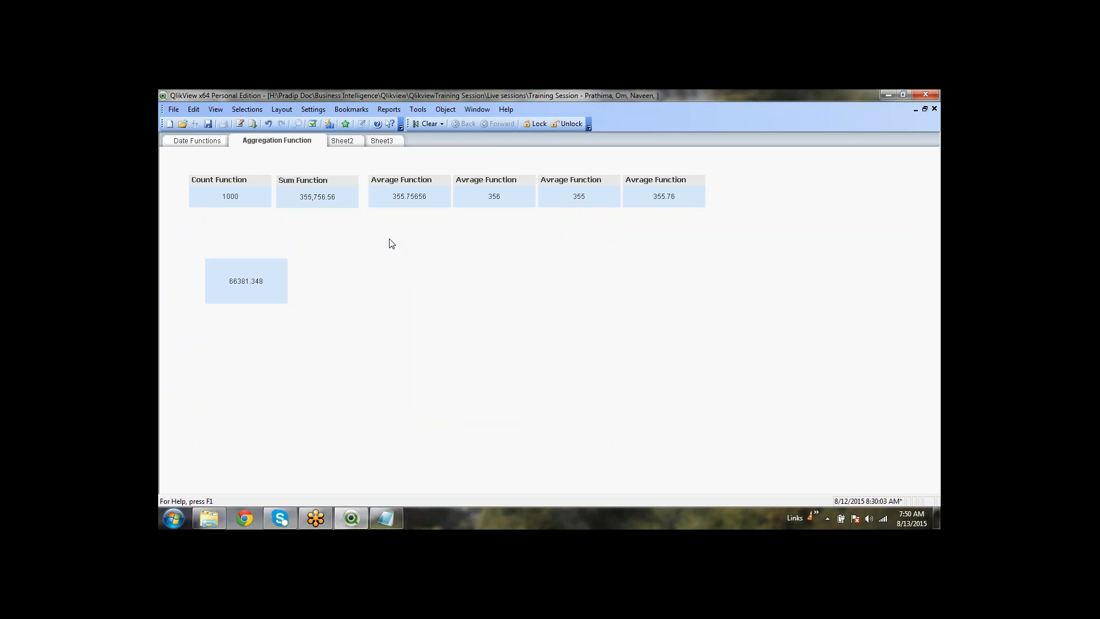
{"action": "right_click", "coordinate": [241, 273]}
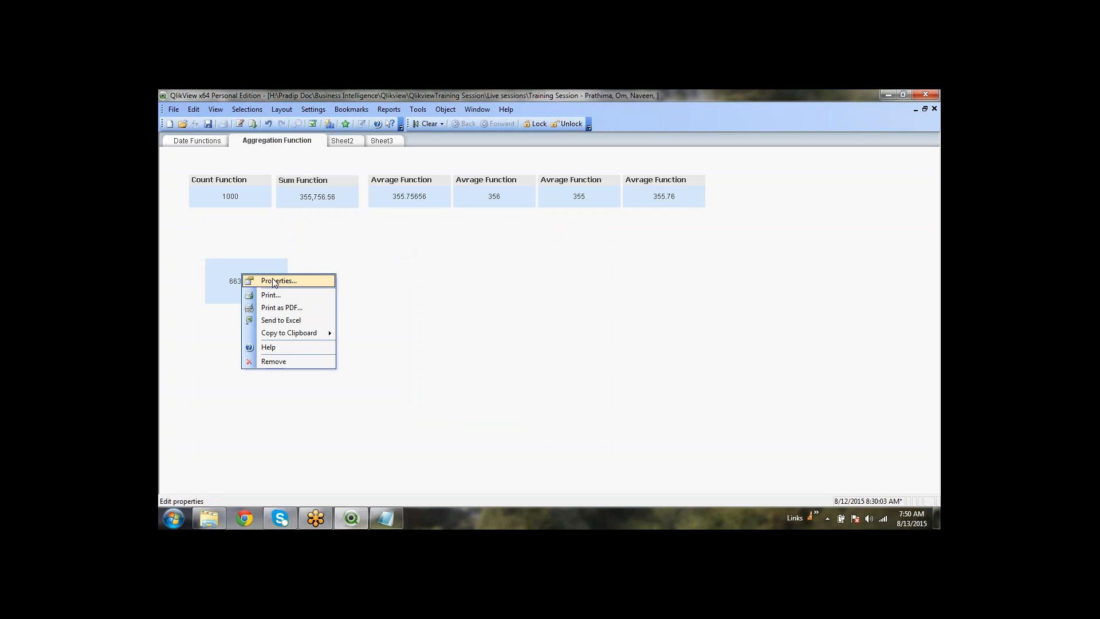
Remove the comment slashes after Sum(OD.VALUERO) in the 66381.348 box's expression
{"action": "left_click", "coordinate": [273, 282]}
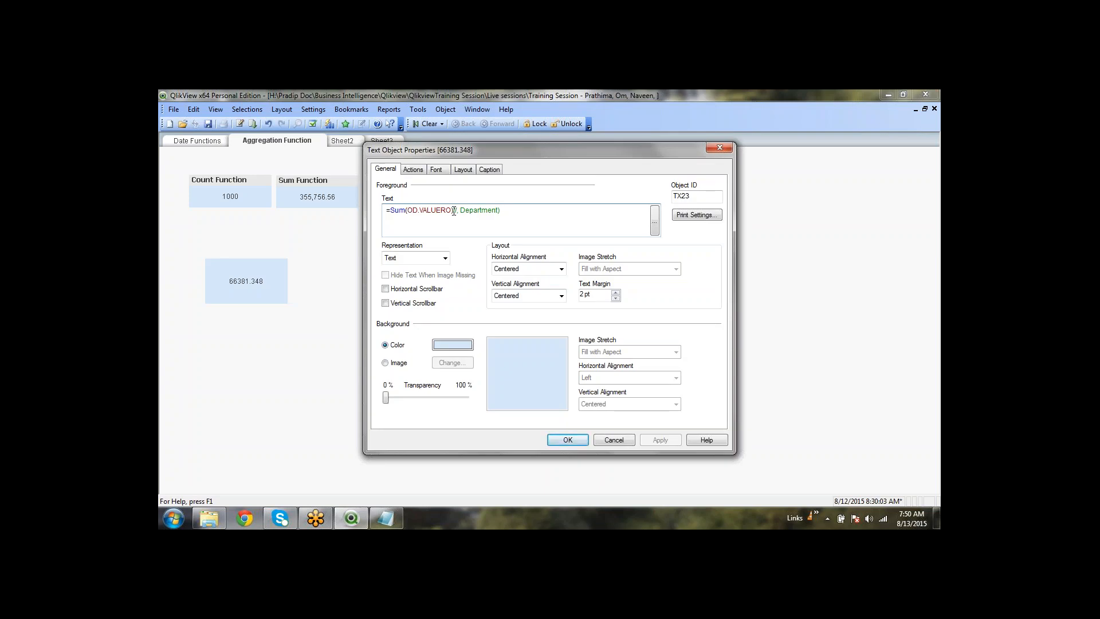
{"action": "left_click_drag", "start_coordinate": [453, 211], "coordinate": [391, 216]}
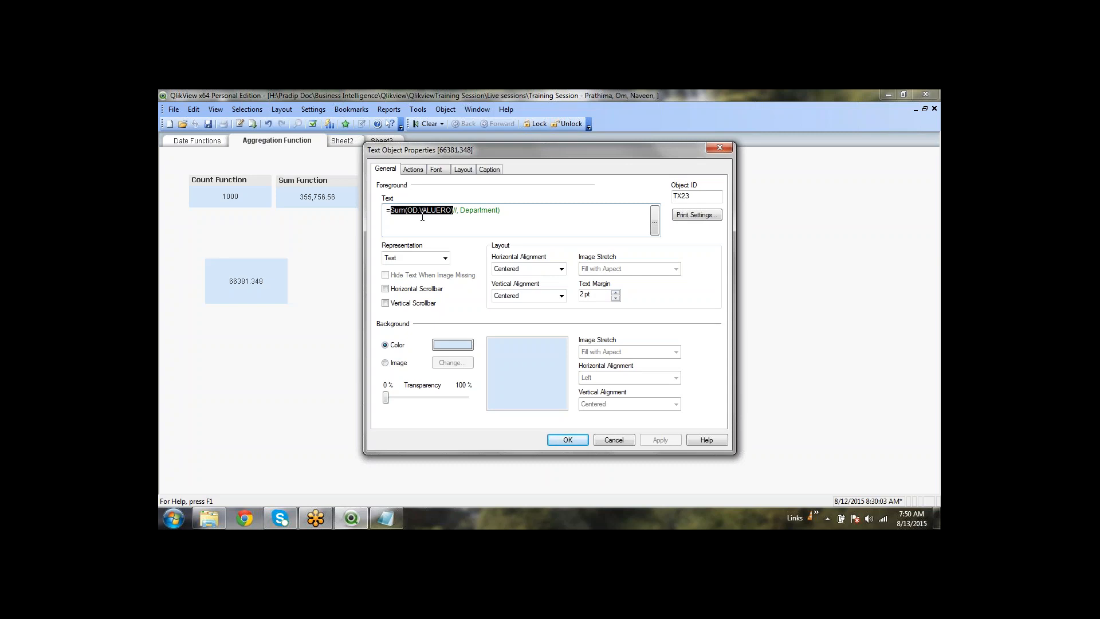
{"action": "left_click", "coordinate": [454, 211]}
{"action": "key", "text": "BackSpace"}
{"action": "key", "text": "BackSpace"}
{"action": "key", "text": "BackSpace"}
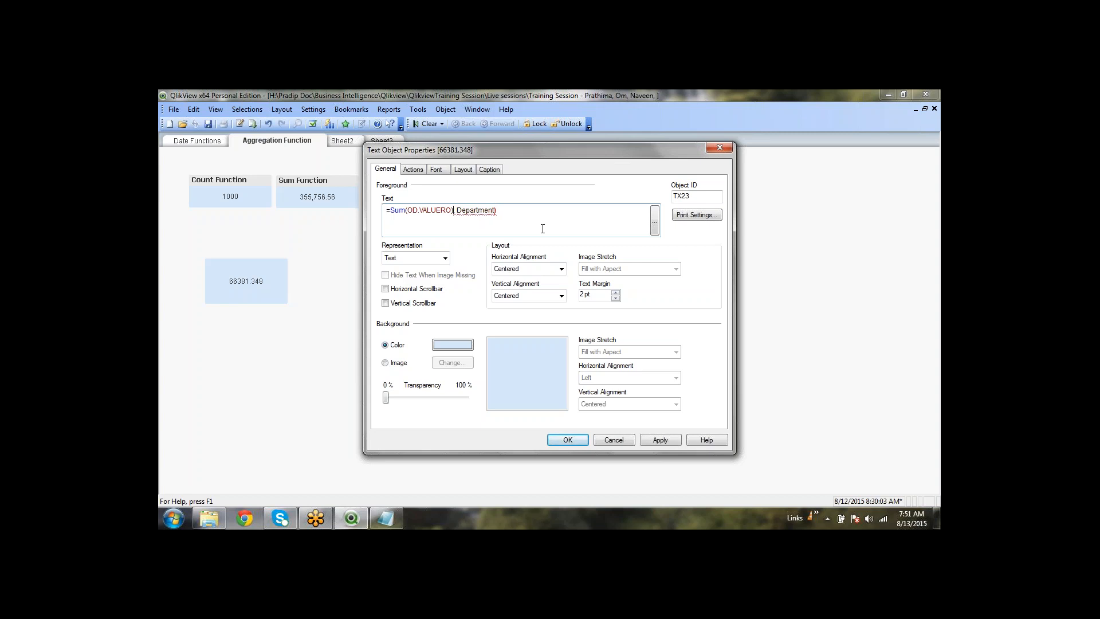
Replace Department with od and wrap the expression in an Aggr( function
{"action": "double_click", "coordinate": [479, 210]}
{"action": "type", "text": "od"}
{"action": "key", "text": "Right"}
{"action": "type", "text": "("}
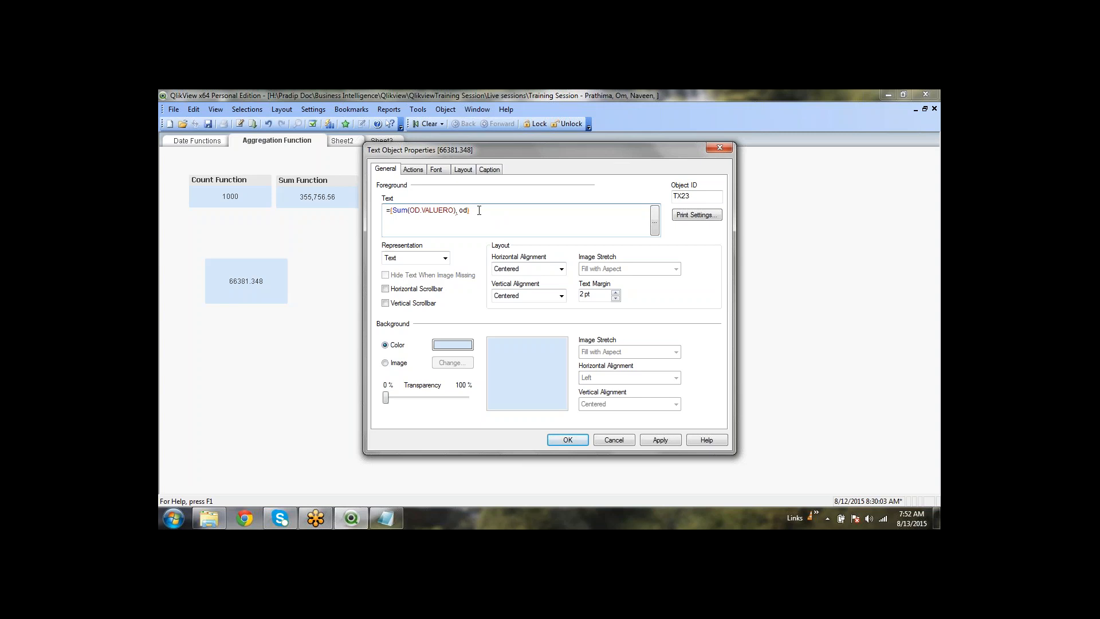
{"action": "key", "text": "Left"}
{"action": "type", "text": "Aggr"}
{"action": "key", "text": "Right"}
{"action": "key", "text": "Right"}
{"action": "key", "text": "Right"}
{"action": "key", "text": "Right"}
{"action": "key", "text": "Right"}
{"action": "key", "text": "Right"}
{"action": "key", "text": "Right"}
{"action": "key", "text": "Right"}
{"action": "key", "text": "Right"}
{"action": "key", "text": "Right"}
{"action": "key", "text": "Right"}
{"action": "key", "text": "Right"}
{"action": "key", "text": "Right"}
{"action": "key", "text": "Right"}
{"action": "key", "text": "Right"}
{"action": "key", "text": "Right"}
{"action": "key", "text": "Right"}
{"action": "key", "text": "Right"}
{"action": "key", "text": "BackSpace"}
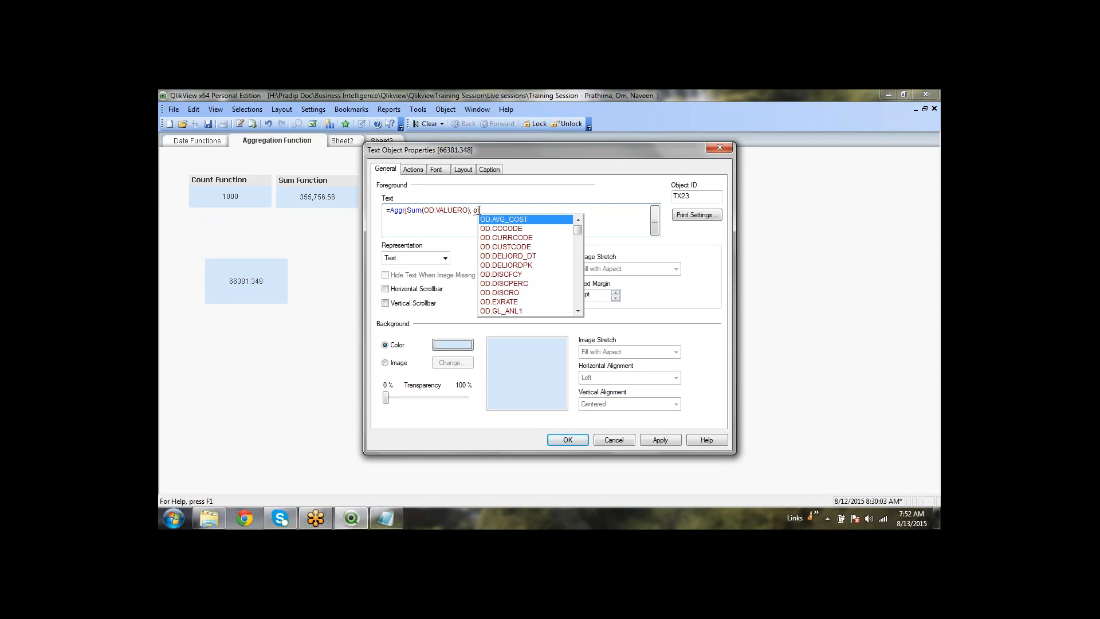
Insert OD.UOM as the Aggr dimension and apply, leaving the box showing a dash
{"action": "key", "text": "Down"}
{"action": "key", "text": "Down"}
{"action": "key", "text": "Down"}
{"action": "key", "text": "Down"}
{"action": "key", "text": "Down"}
{"action": "key", "text": "Down"}
{"action": "key", "text": "Down"}
{"action": "key", "text": "Down"}
{"action": "key", "text": "Down"}
{"action": "key", "text": "Down"}
{"action": "key", "text": "Down"}
{"action": "key", "text": "Down"}
{"action": "key", "text": "Down"}
{"action": "key", "text": "Down"}
{"action": "key", "text": "Down"}
{"action": "key", "text": "Down"}
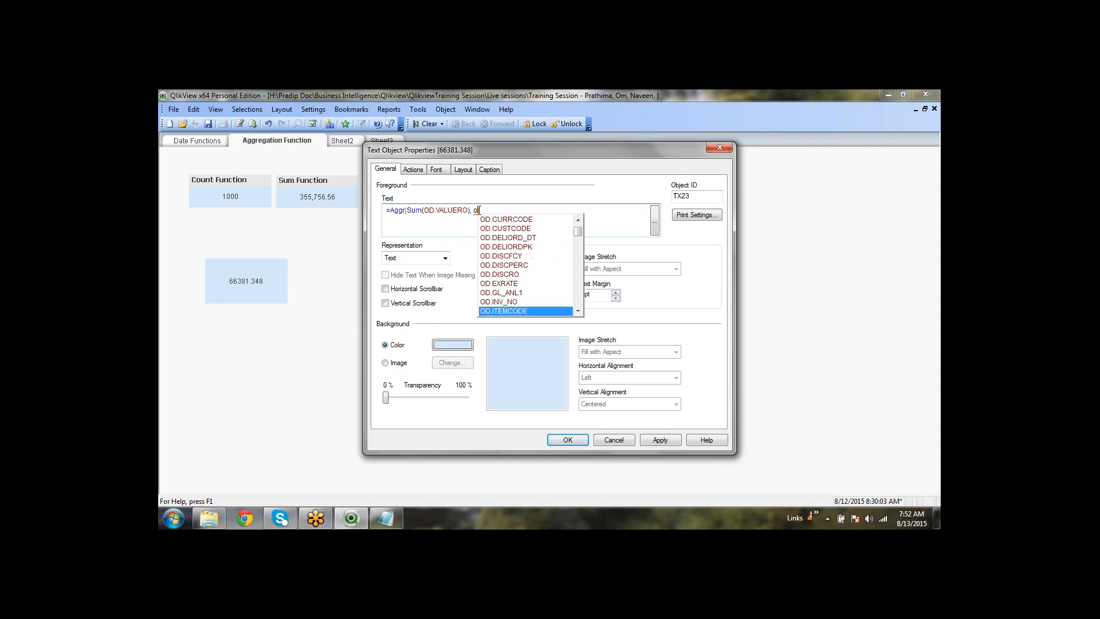
{"action": "key", "text": "Down"}
{"action": "key", "text": "Down"}
{"action": "key", "text": "Down"}
{"action": "key", "text": "Down"}
{"action": "key", "text": "Down"}
{"action": "key", "text": "Down"}
{"action": "key", "text": "Down"}
{"action": "key", "text": "Down"}
{"action": "key", "text": "Down"}
{"action": "key", "text": "Down"}
{"action": "key", "text": "Down"}
{"action": "key", "text": "Down"}
{"action": "key", "text": "Down"}
{"action": "key", "text": "Down"}
{"action": "key", "text": "Down"}
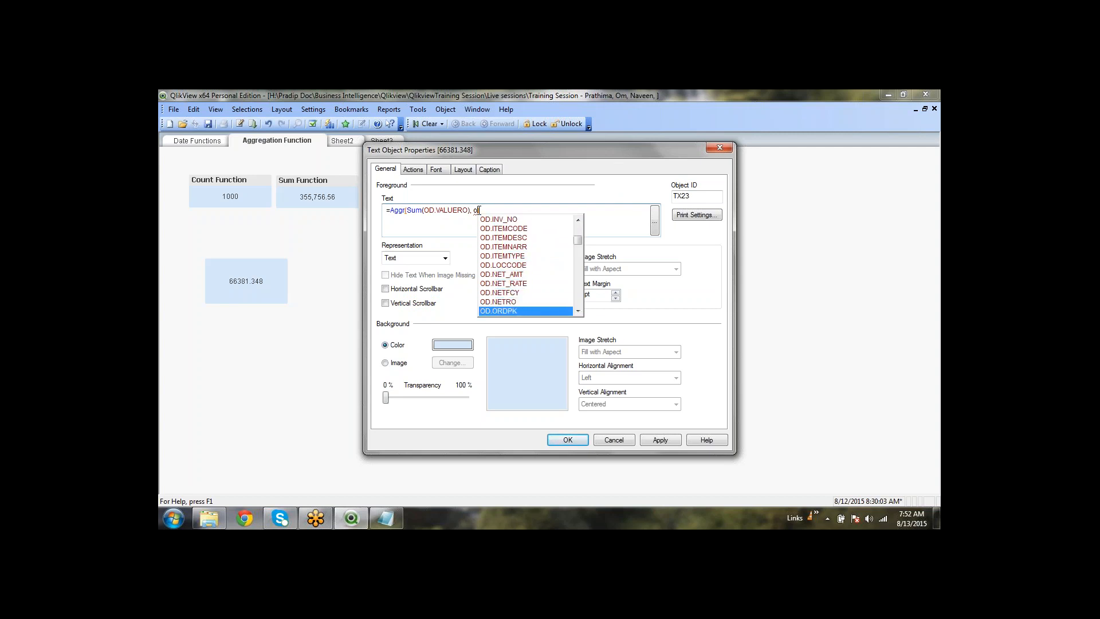
{"action": "key", "text": "Down"}
{"action": "key", "text": "Down"}
{"action": "key", "text": "Down"}
{"action": "key", "text": "Down"}
{"action": "key", "text": "Down"}
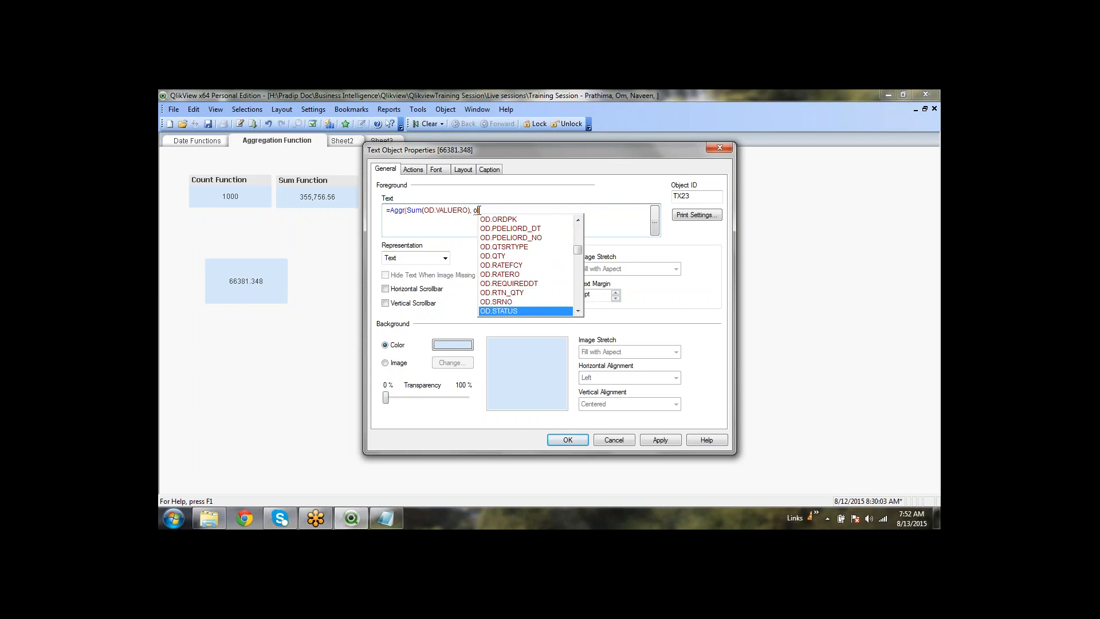
{"action": "key", "text": "Down"}
{"action": "key", "text": "Down"}
{"action": "key", "text": "Down"}
{"action": "key", "text": "Down"}
{"action": "key", "text": "Down"}
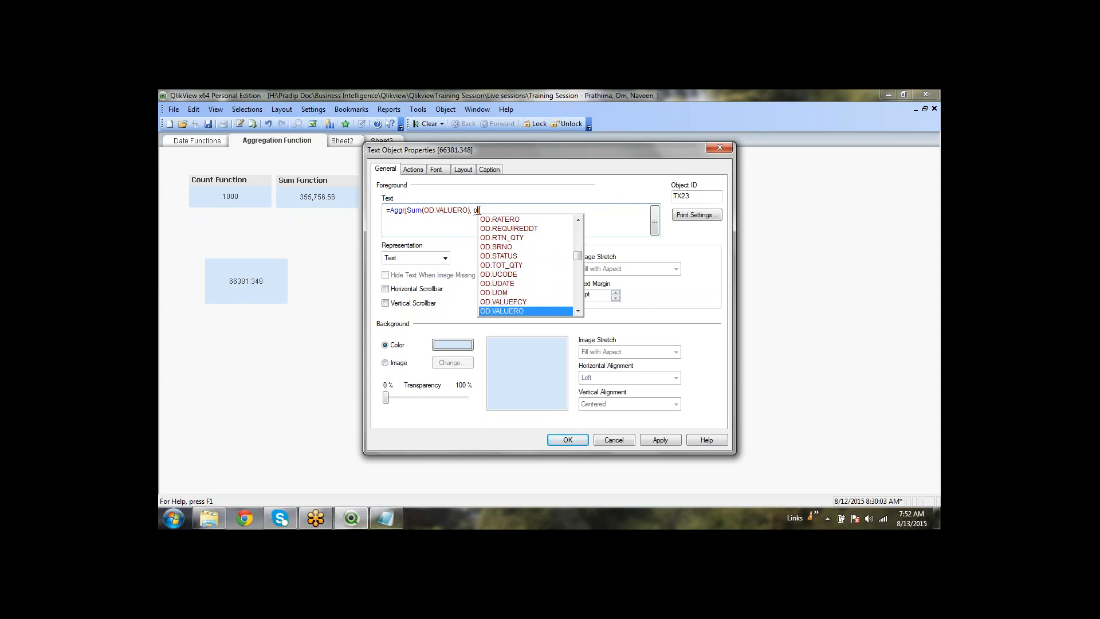
{"action": "key", "text": "Up"}
{"action": "key", "text": "Up"}
{"action": "key", "text": "Return"}
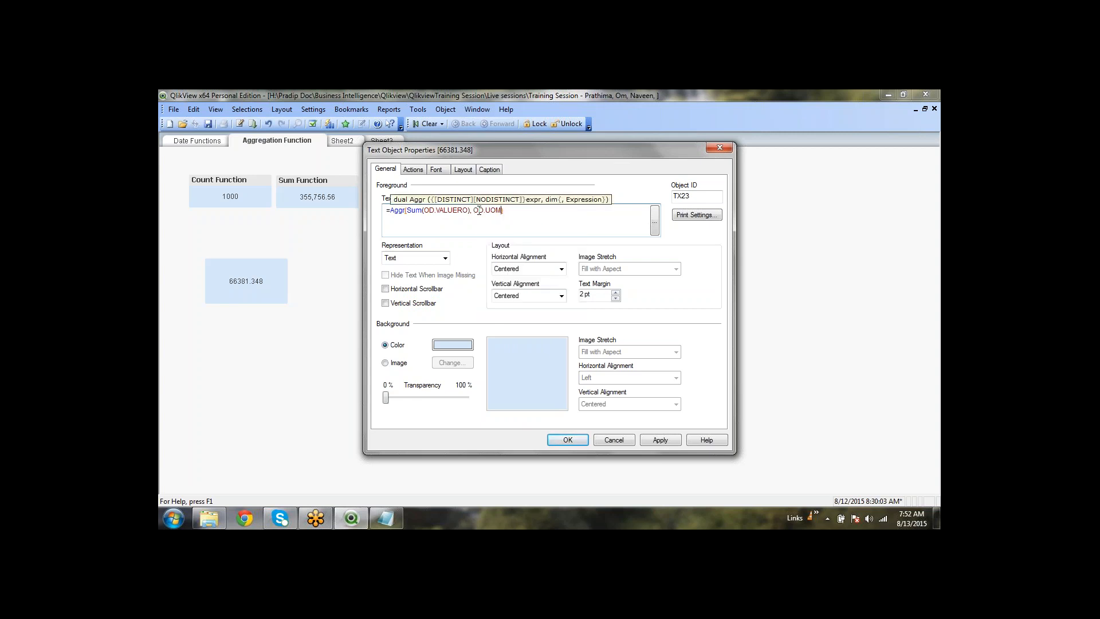
{"action": "left_click", "coordinate": [672, 441]}
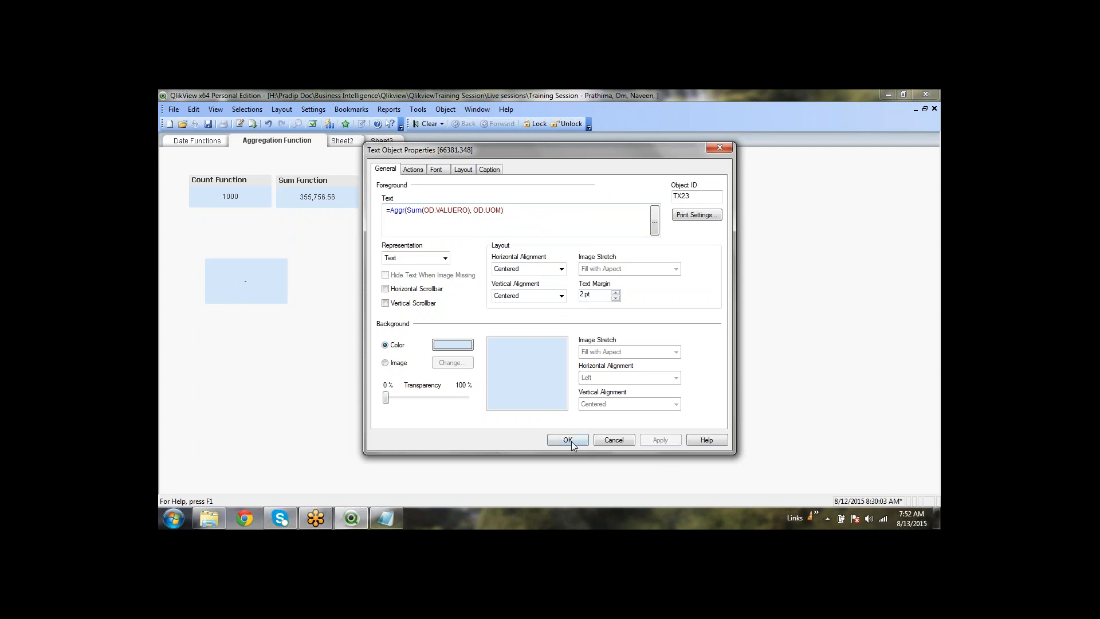
{"action": "left_click_drag", "start_coordinate": [504, 210], "coordinate": [391, 210]}
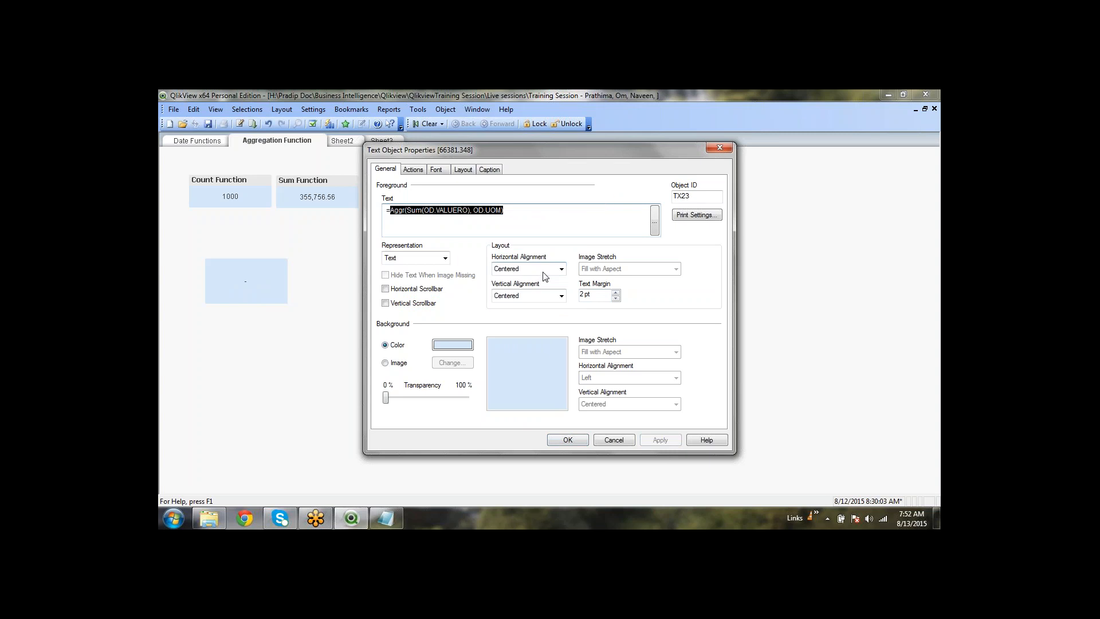
{"action": "left_click", "coordinate": [565, 441]}
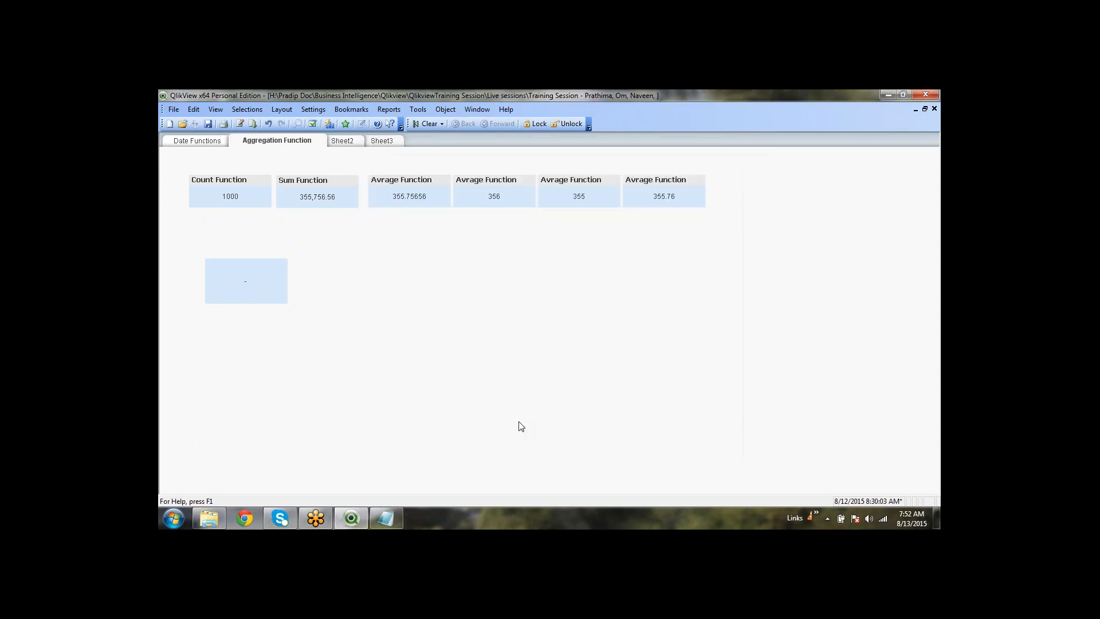
Start a new chart and pick a table chart type
{"action": "right_click", "coordinate": [349, 278]}
{"action": "mouse_move", "coordinate": [453, 309]}
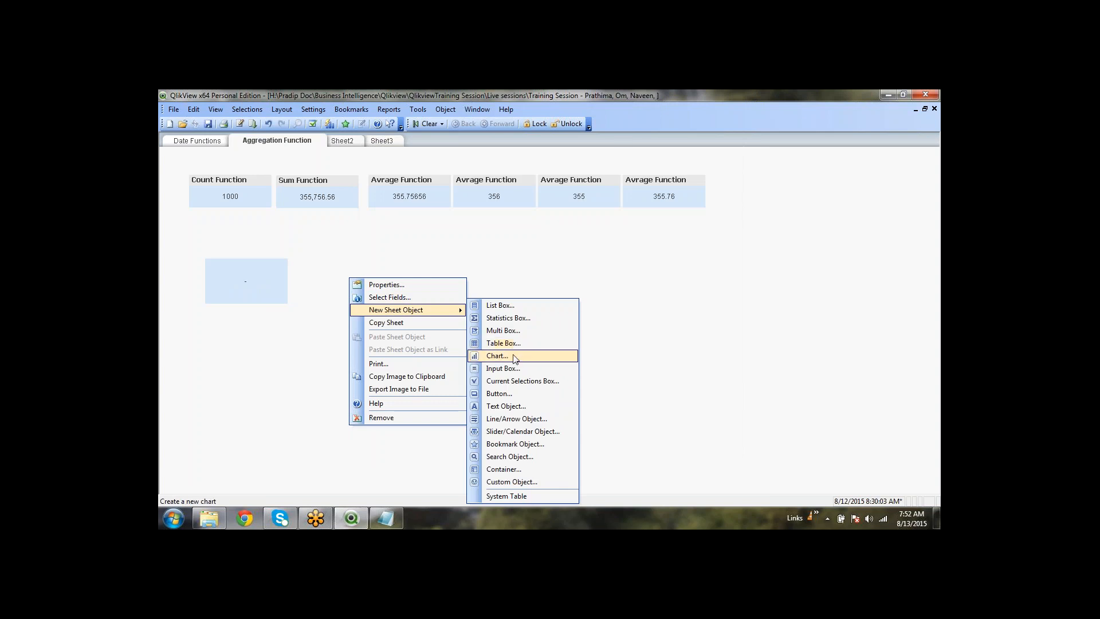
{"action": "left_click", "coordinate": [503, 356]}
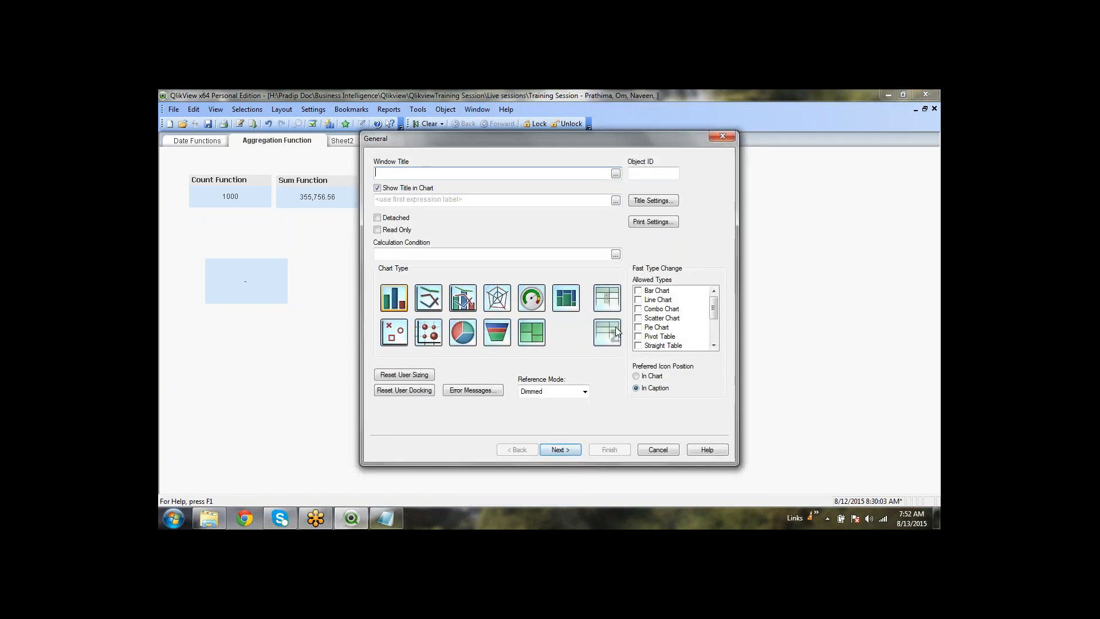
{"action": "left_click", "coordinate": [617, 332]}
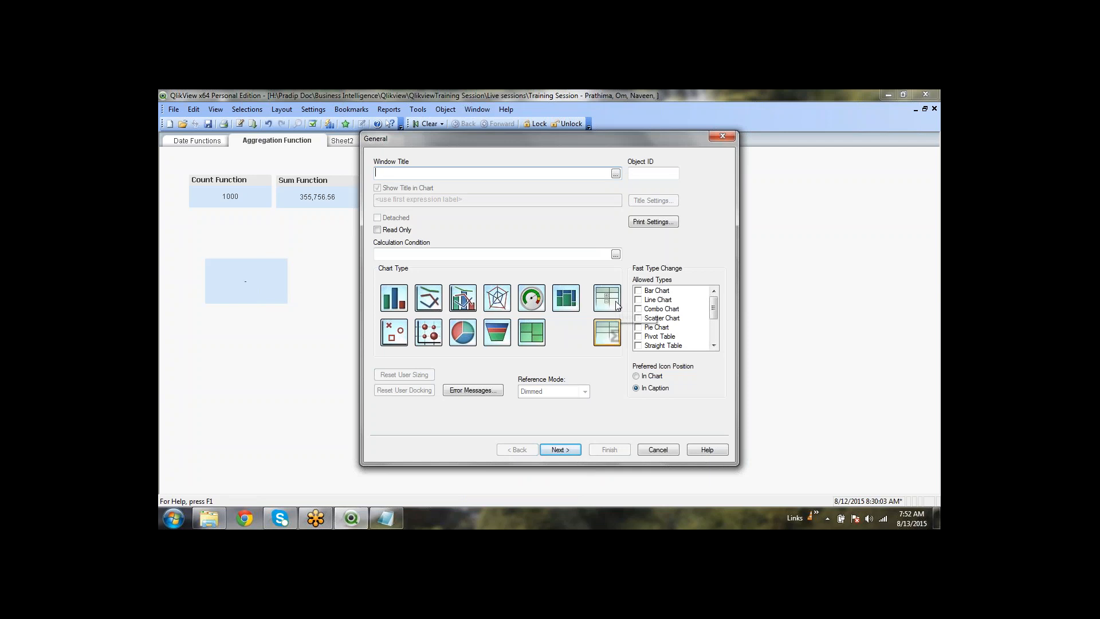
{"action": "left_click", "coordinate": [617, 304]}
{"action": "left_click", "coordinate": [561, 451]}
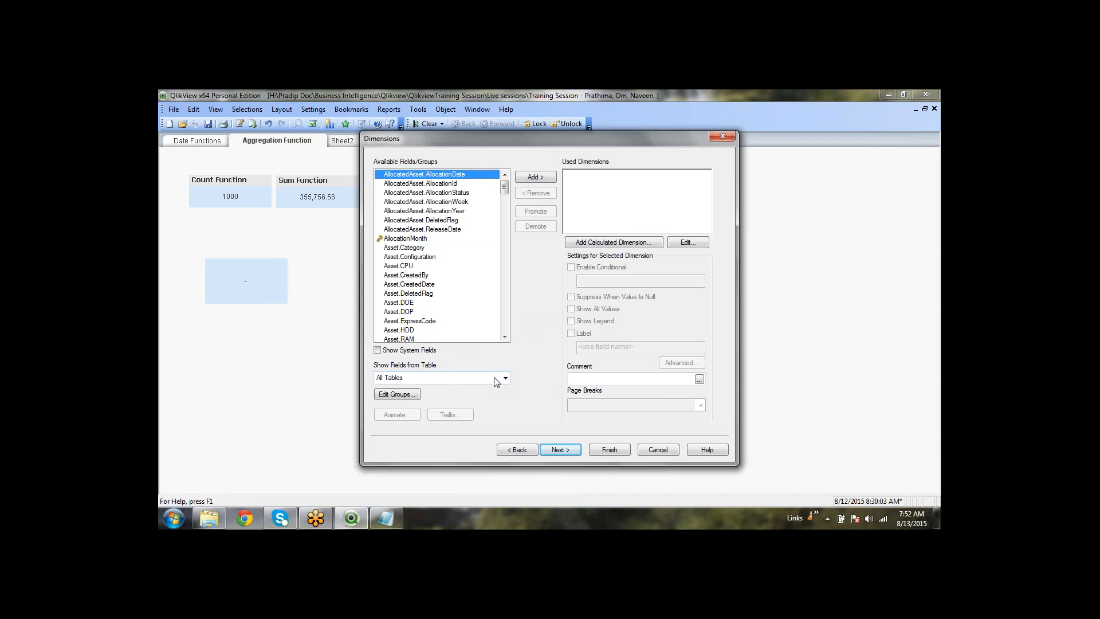
Use OD.UOM from the OD table as dimension with expression Aggr(Sum(OD.VALUERO), OD.UOM), and finish
{"action": "left_click", "coordinate": [447, 382]}
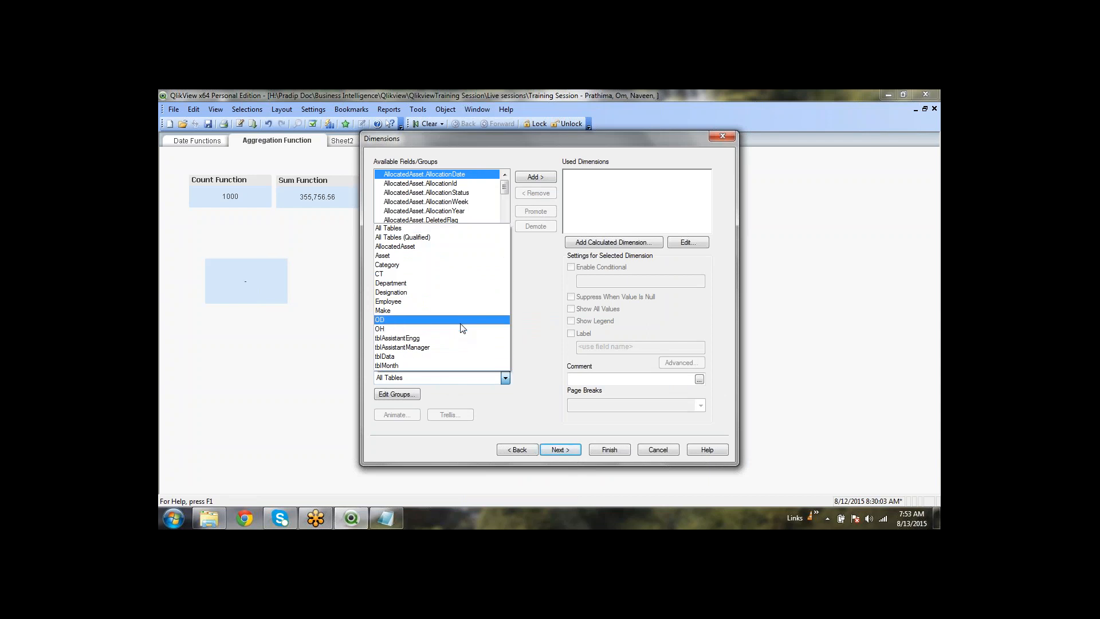
{"action": "left_click", "coordinate": [461, 321]}
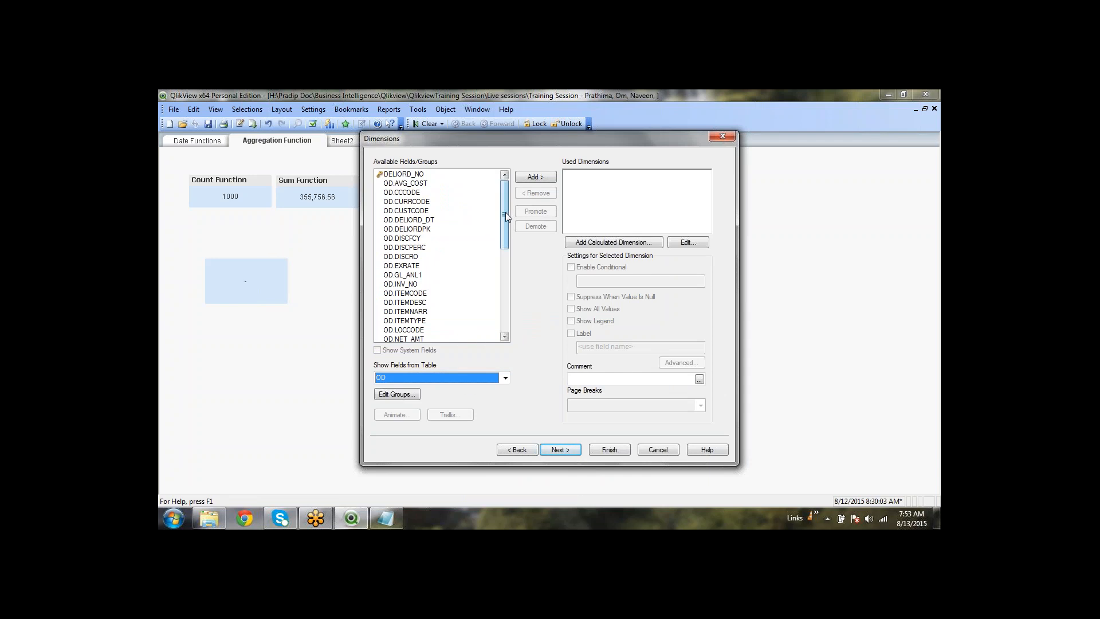
{"action": "left_click_drag", "start_coordinate": [506, 213], "coordinate": [505, 295]}
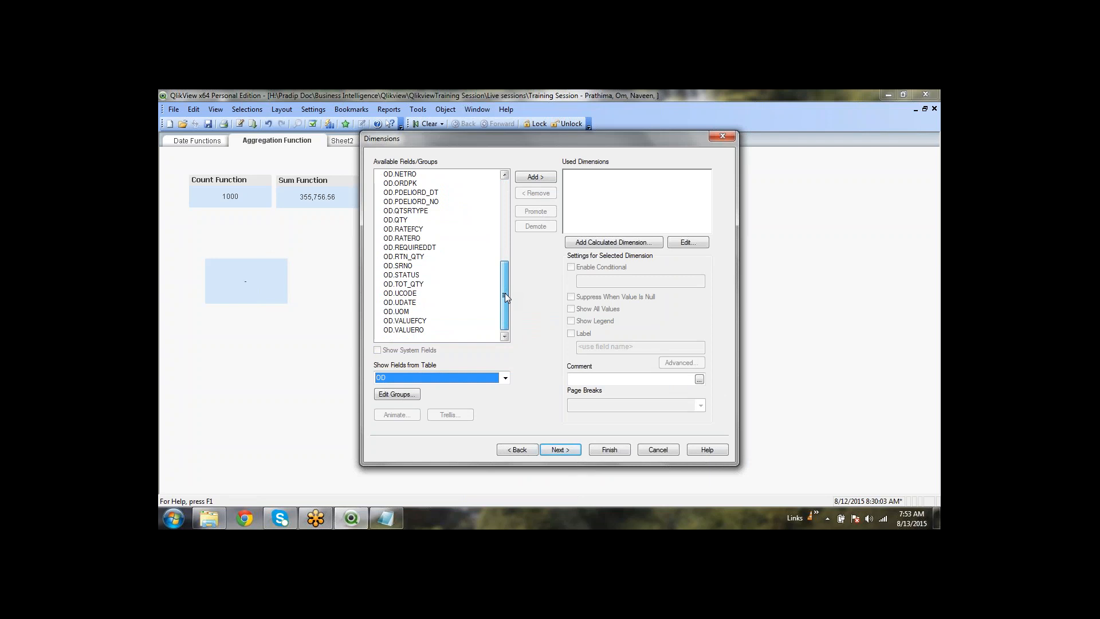
{"action": "double_click", "coordinate": [409, 310]}
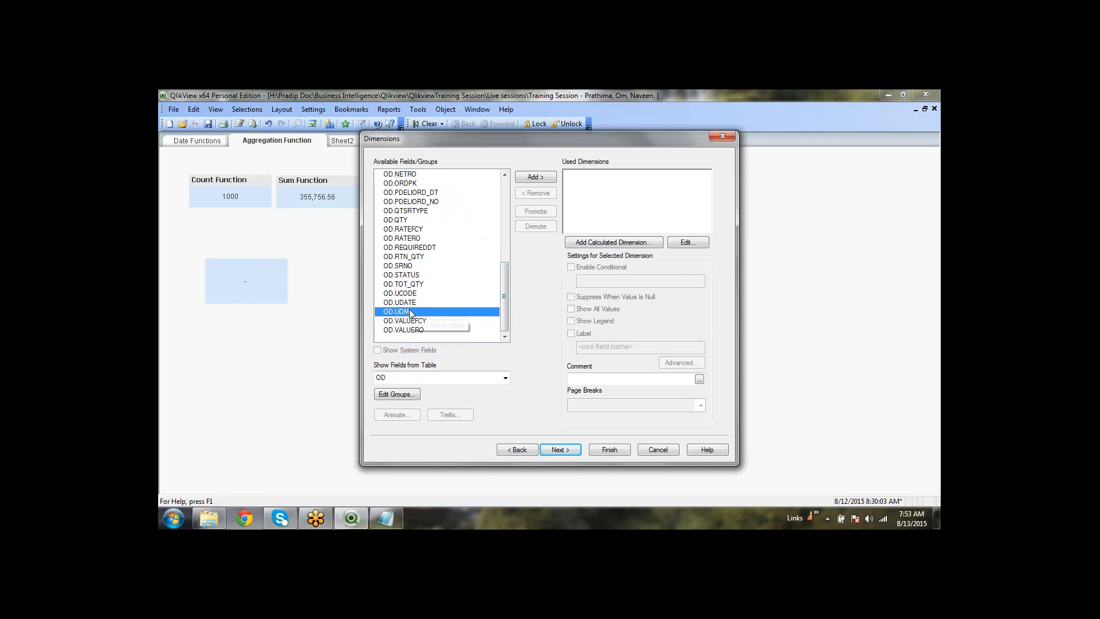
{"action": "left_click", "coordinate": [556, 451]}
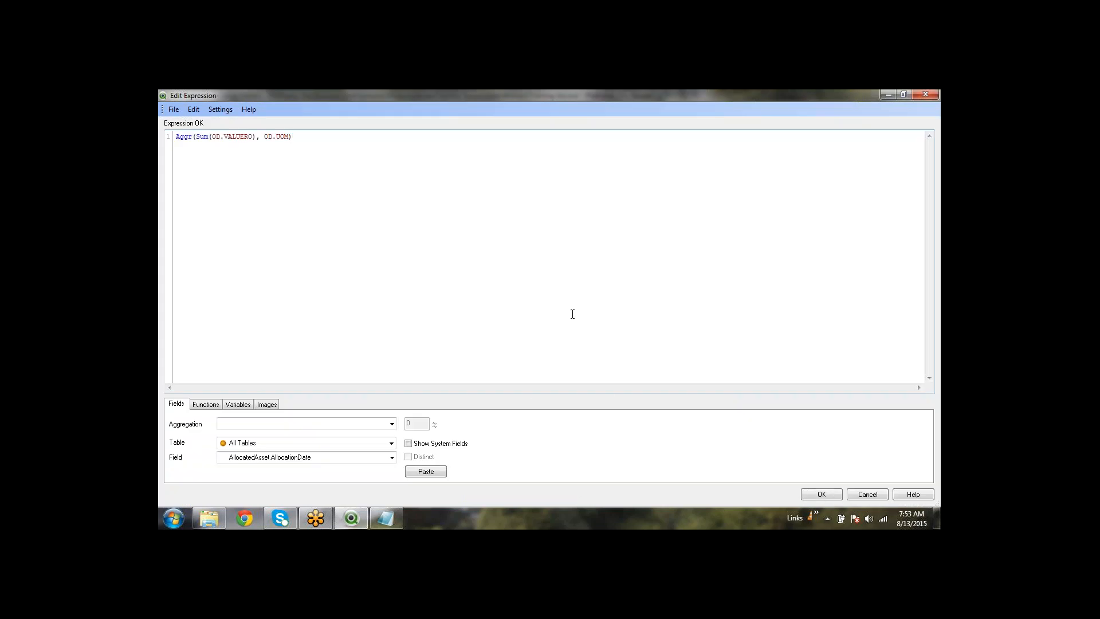
{"action": "left_click", "coordinate": [824, 495]}
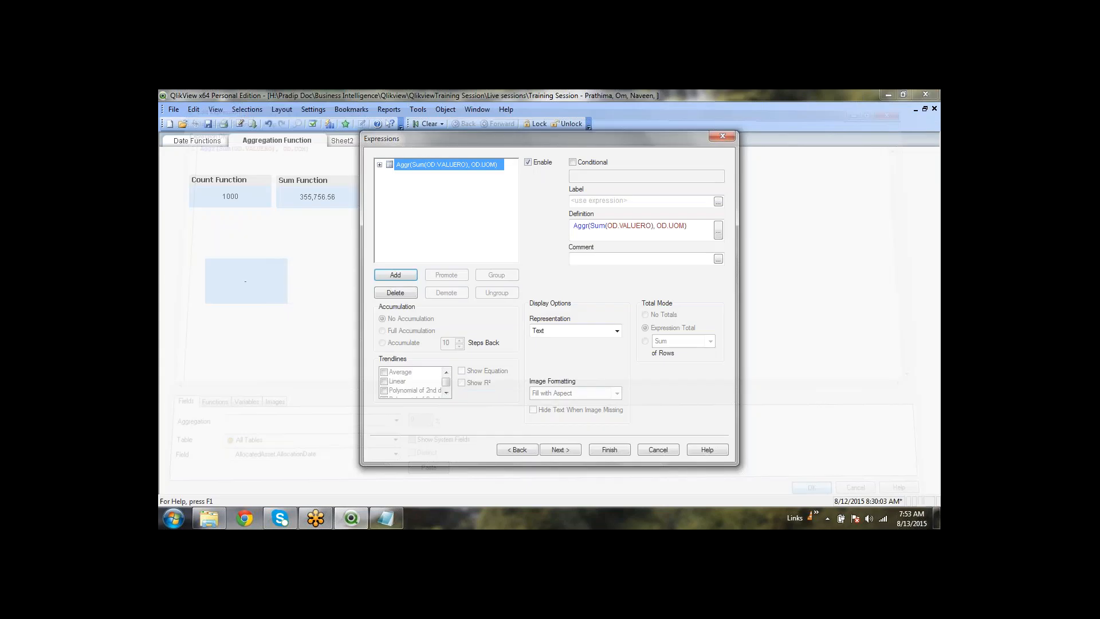
{"action": "left_click", "coordinate": [611, 451]}
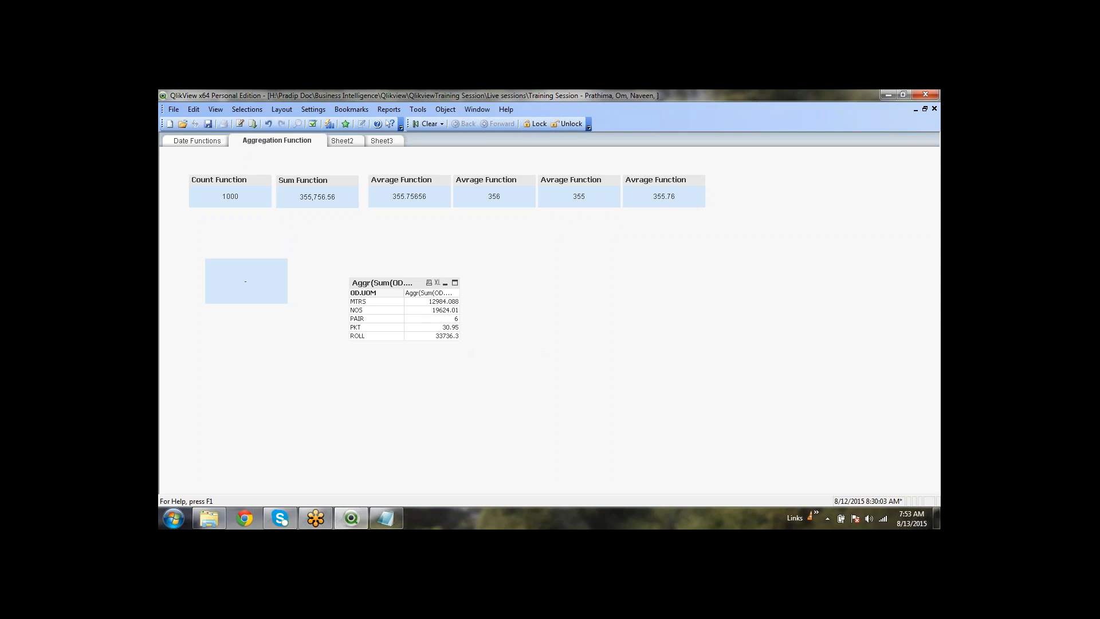
Label the table's expression 'Sum of order value' and widen the table to show it
{"action": "right_click", "coordinate": [411, 283]}
{"action": "left_click", "coordinate": [489, 270]}
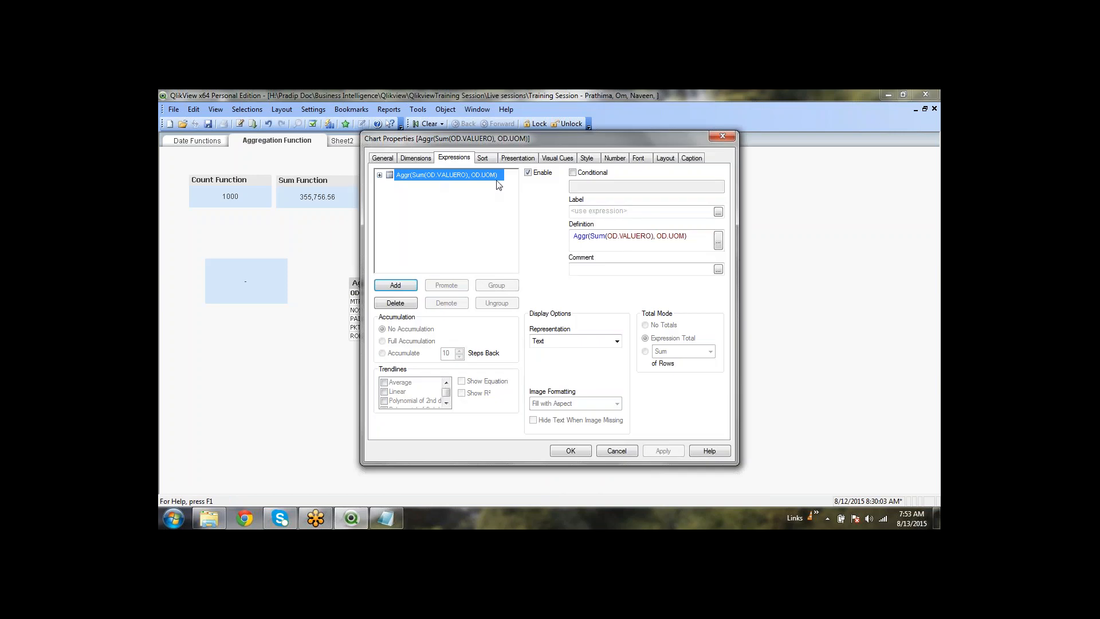
{"action": "left_click", "coordinate": [636, 209]}
{"action": "type", "text": "Su"}
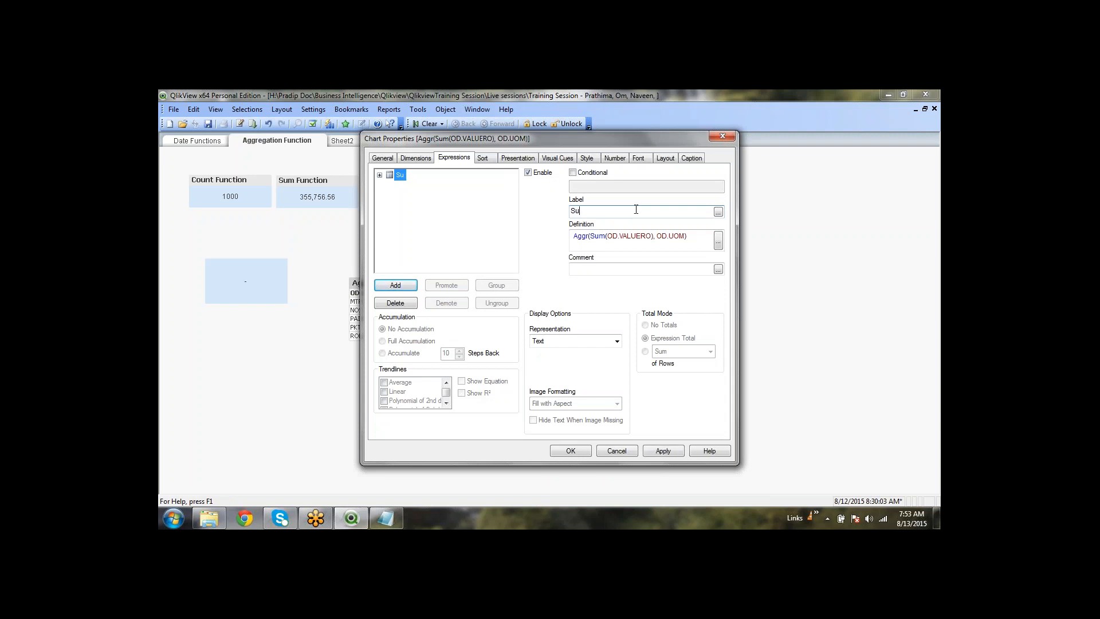
{"action": "type", "text": "m of order value"}
{"action": "left_click", "coordinate": [559, 450]}
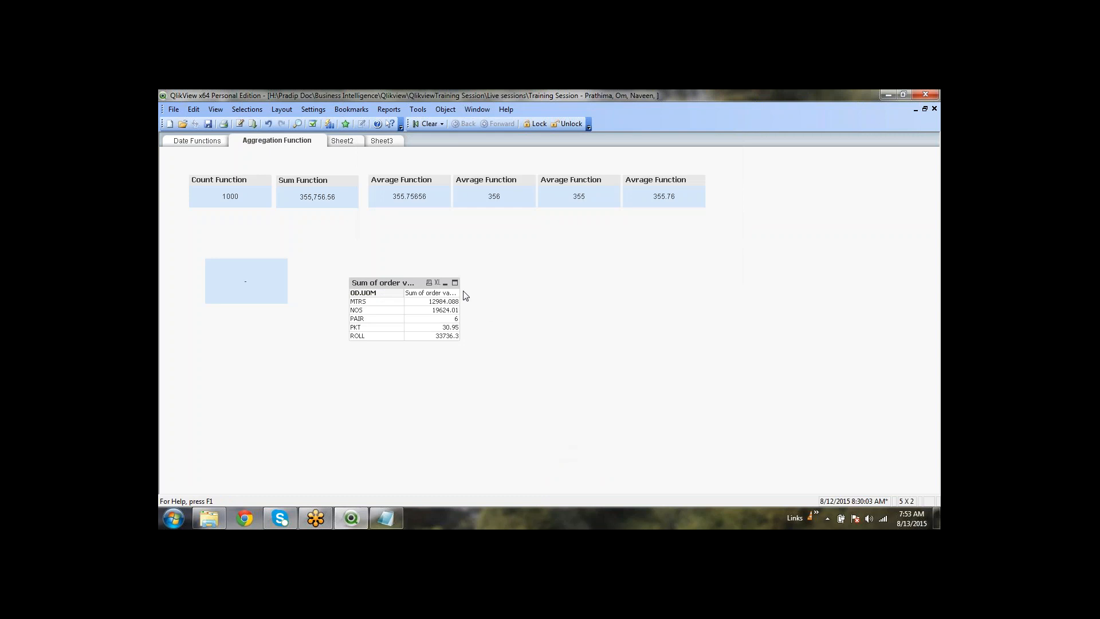
{"action": "left_click_drag", "start_coordinate": [460, 289], "coordinate": [493, 289]}
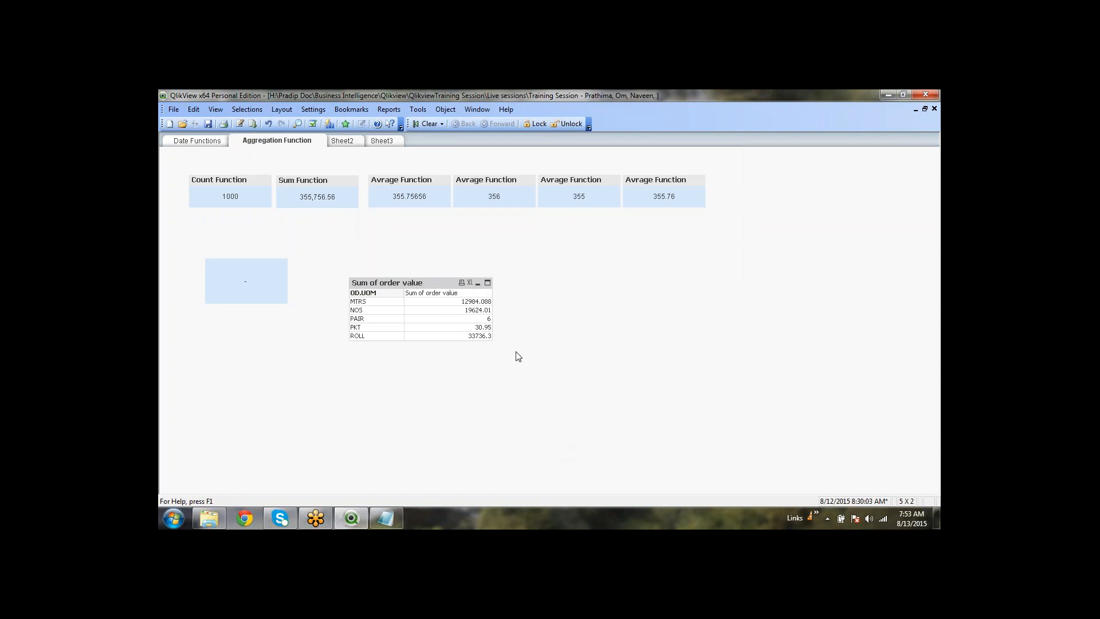
Wrap the table's Aggr expression in Round() to show whole-number totals like 12984 and 33736
{"action": "right_click", "coordinate": [423, 281]}
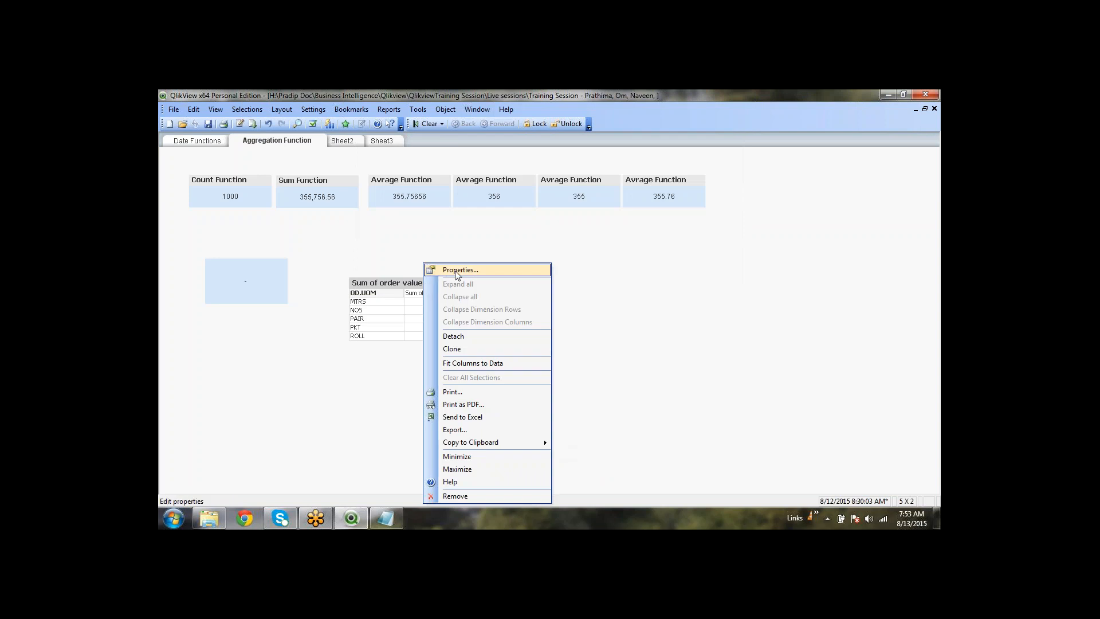
{"action": "left_click", "coordinate": [441, 271]}
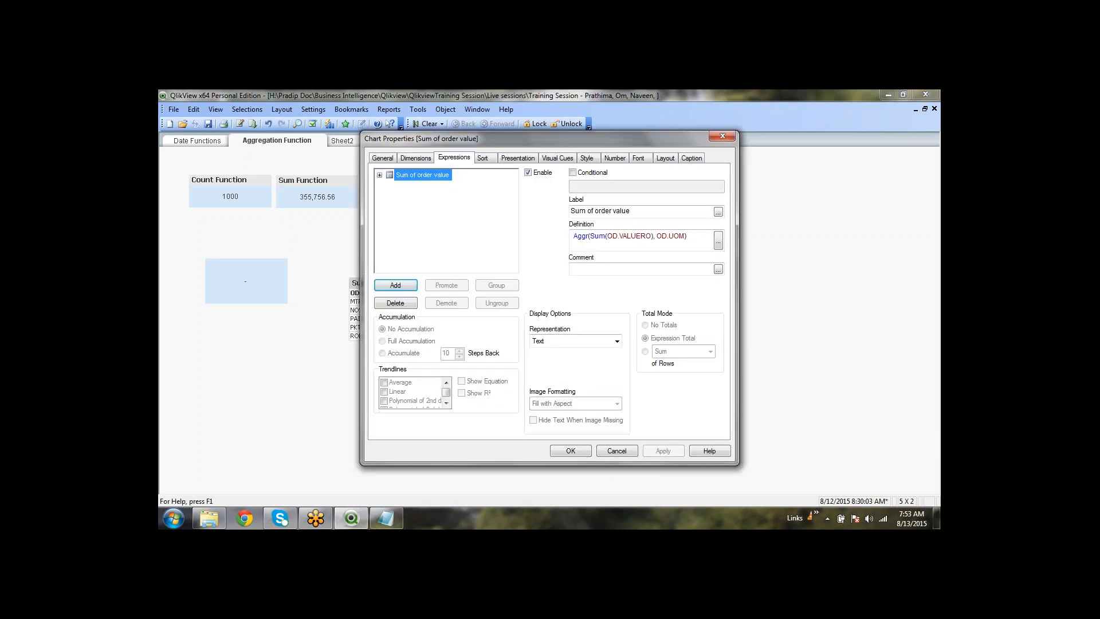
{"action": "type", "text": ")"}
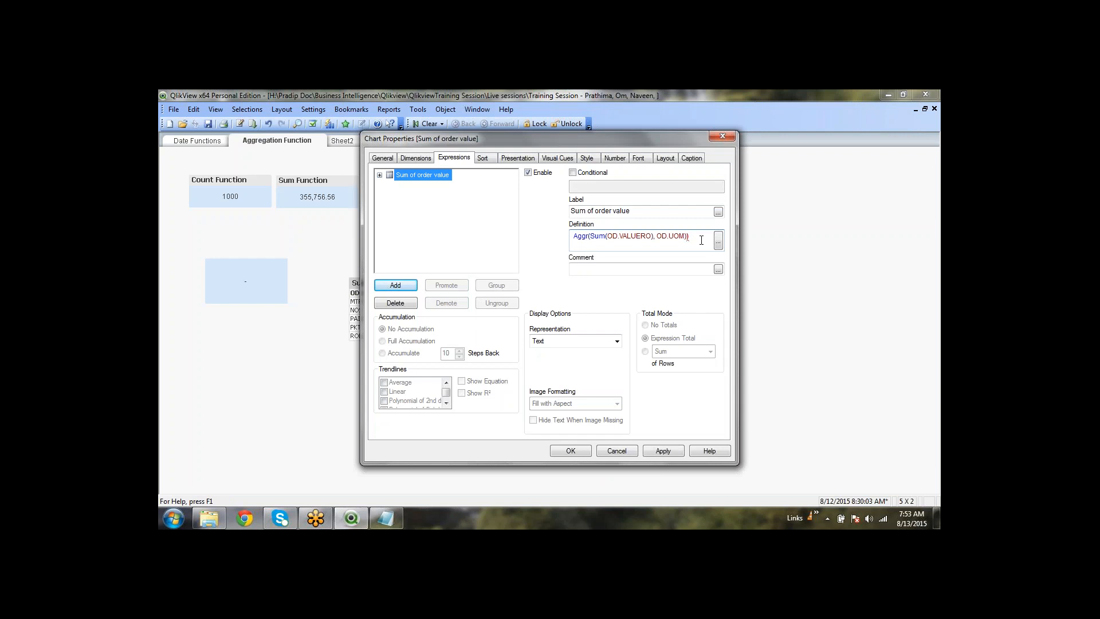
{"action": "key", "text": "Home"}
{"action": "type", "text": "("}
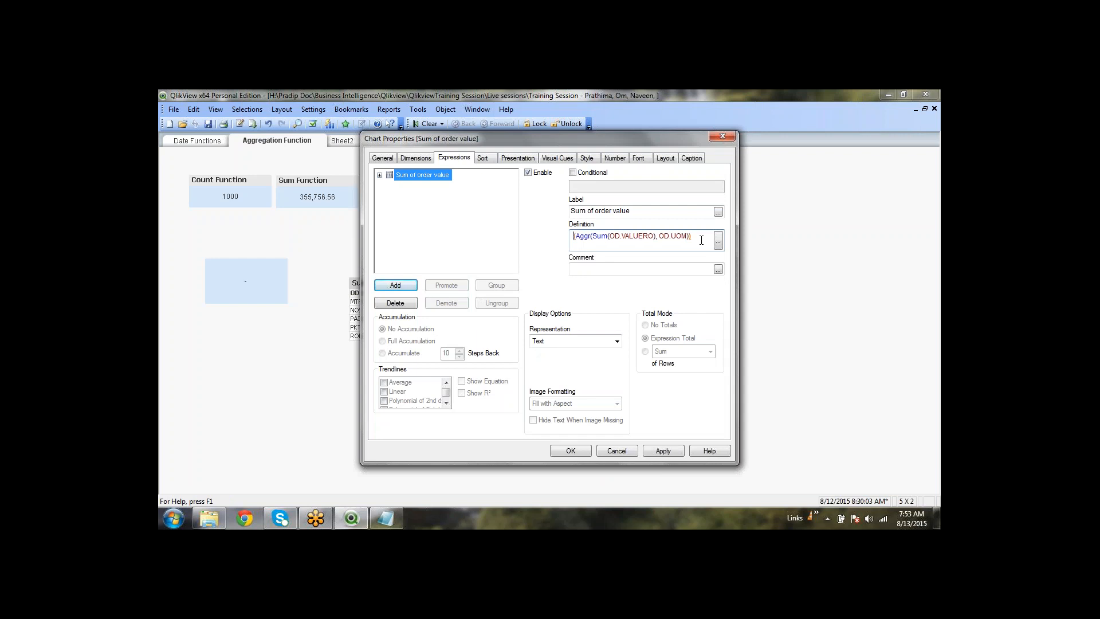
{"action": "type", "text": "ro"}
{"action": "key", "text": "Return"}
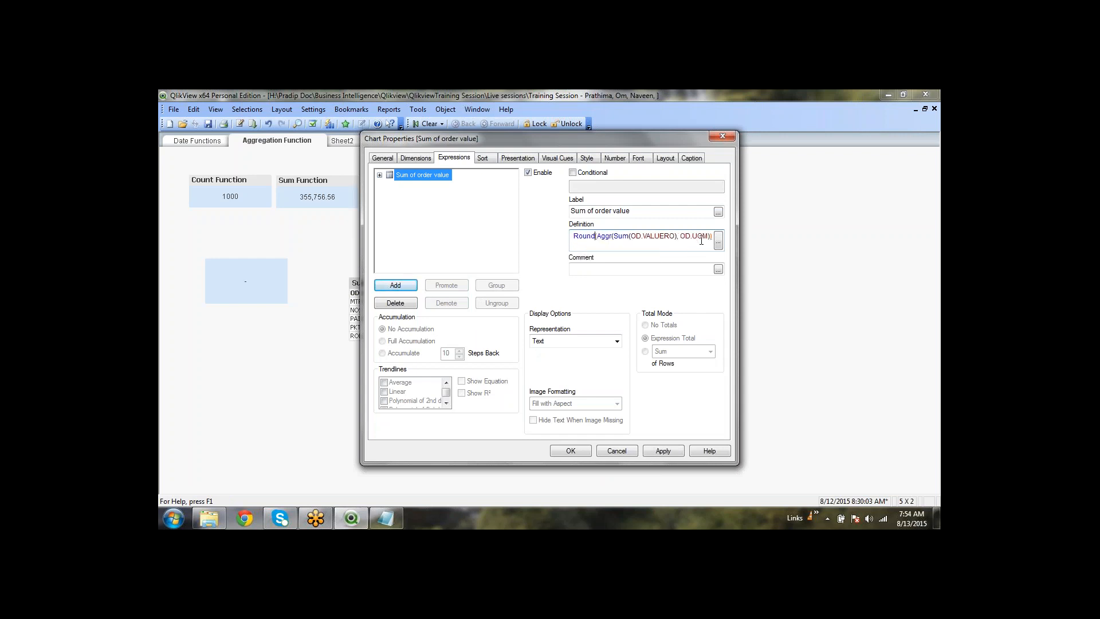
{"action": "left_click", "coordinate": [579, 451]}
{"action": "left_click", "coordinate": [557, 388]}
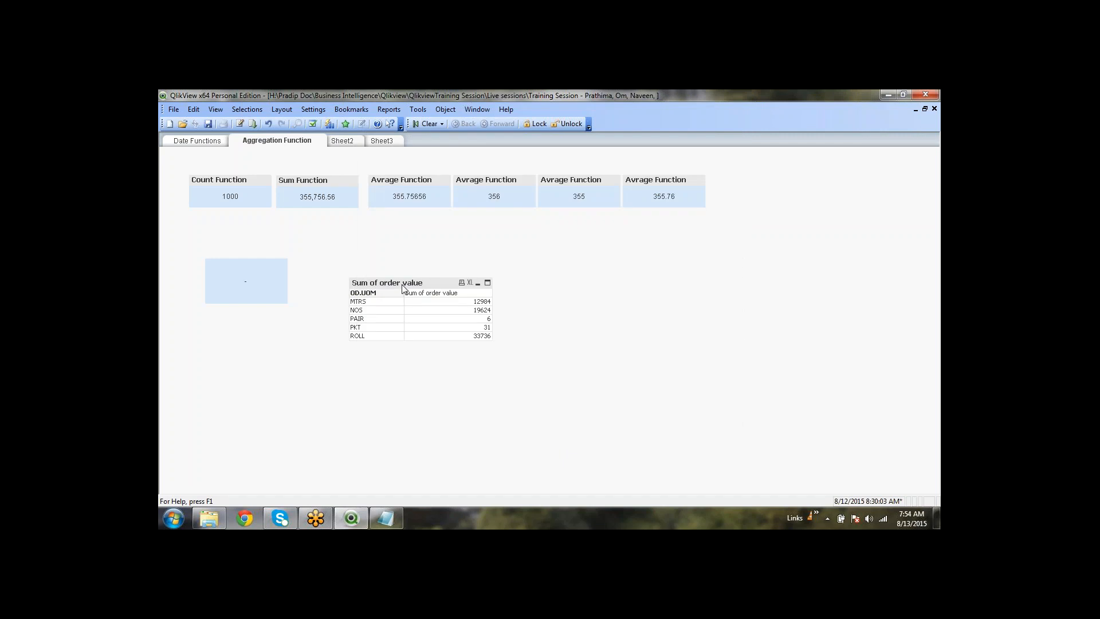
Widen the Sum of order value column a little
{"action": "left_click_drag", "start_coordinate": [405, 310], "coordinate": [412, 311]}
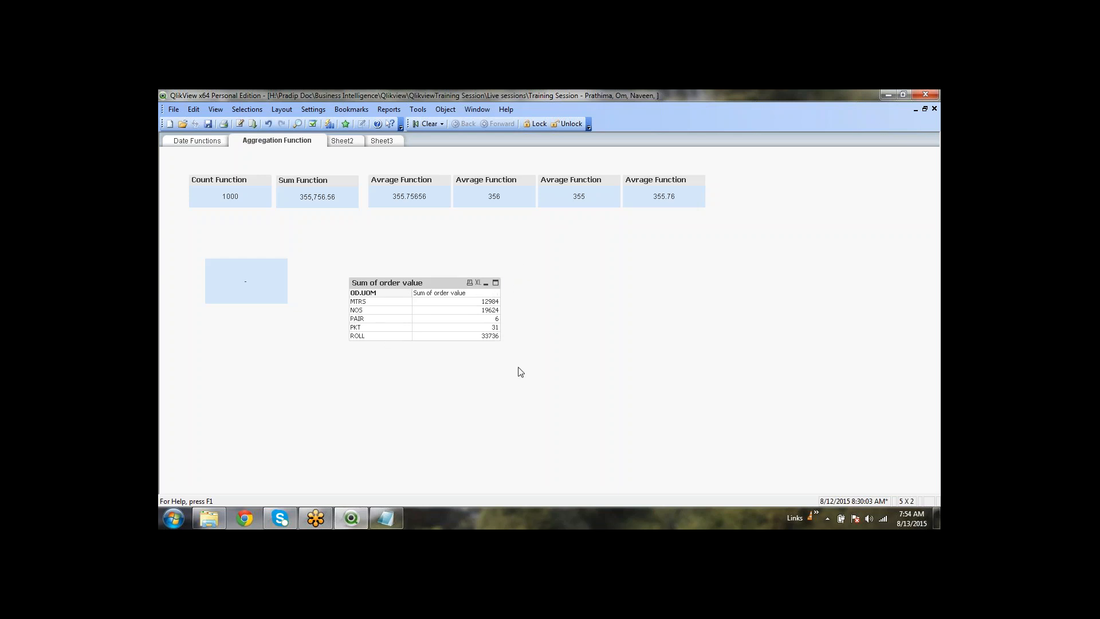
{"action": "right_click", "coordinate": [417, 285]}
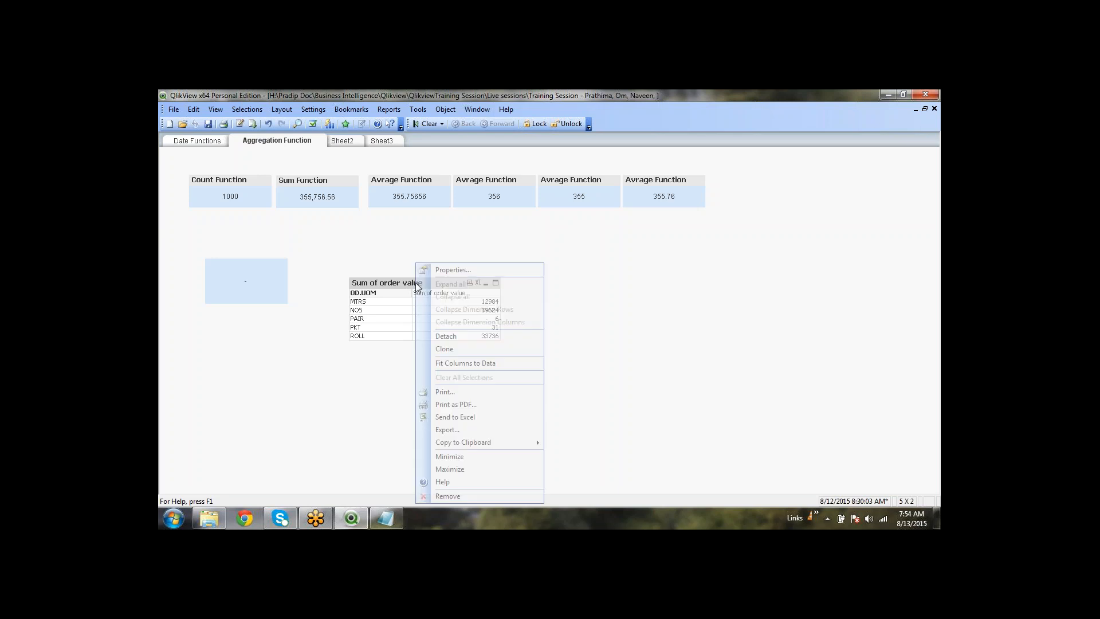
{"action": "left_click", "coordinate": [447, 268]}
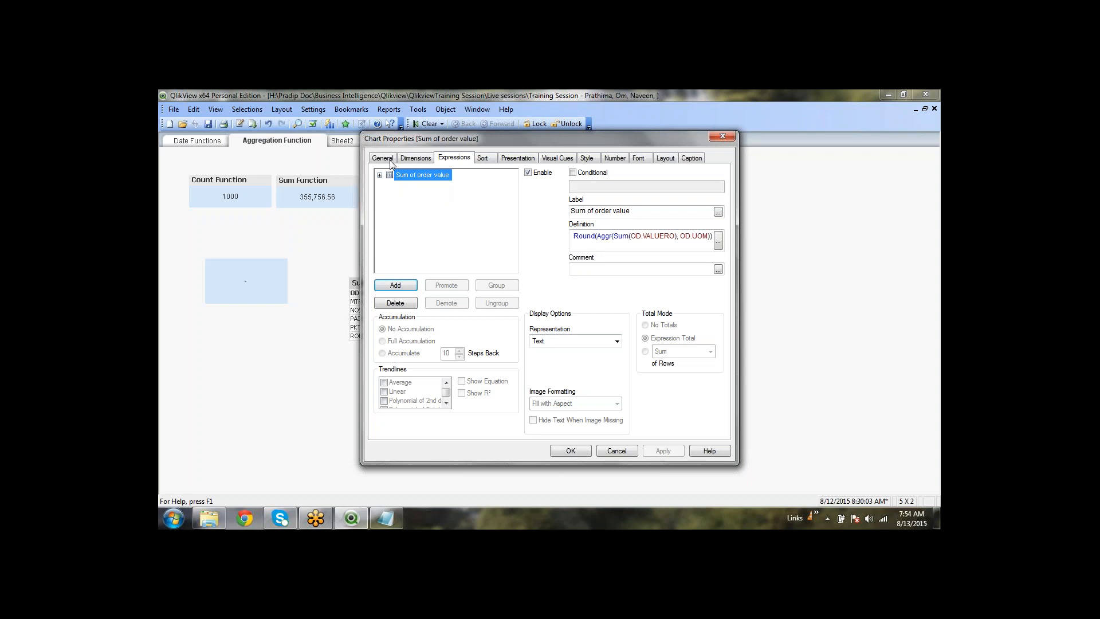
{"action": "left_click", "coordinate": [383, 157]}
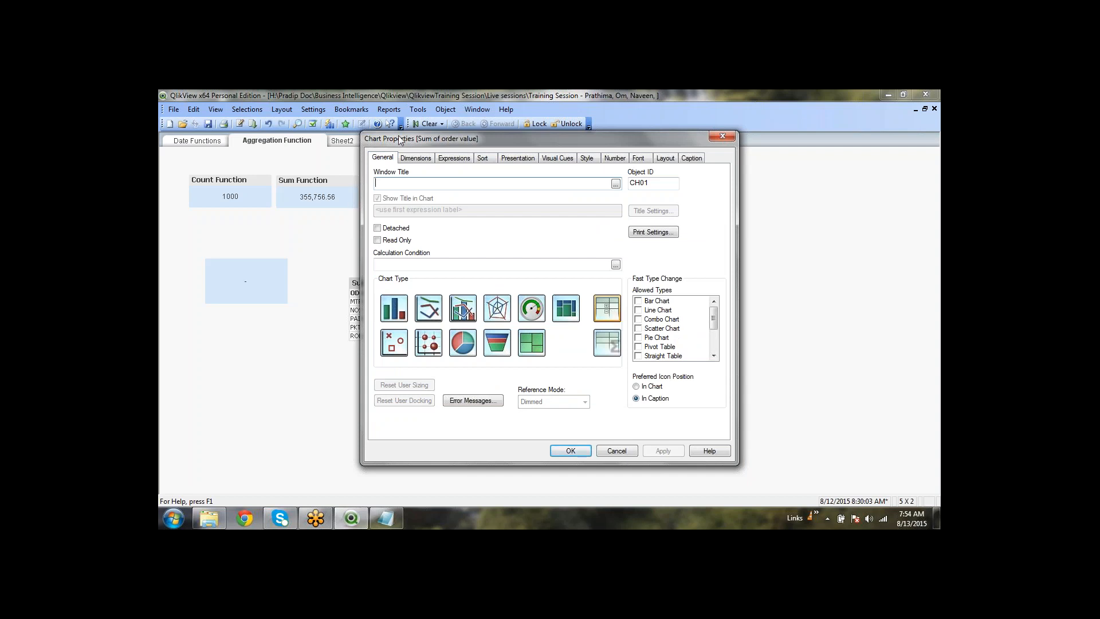
{"action": "left_click", "coordinate": [427, 162]}
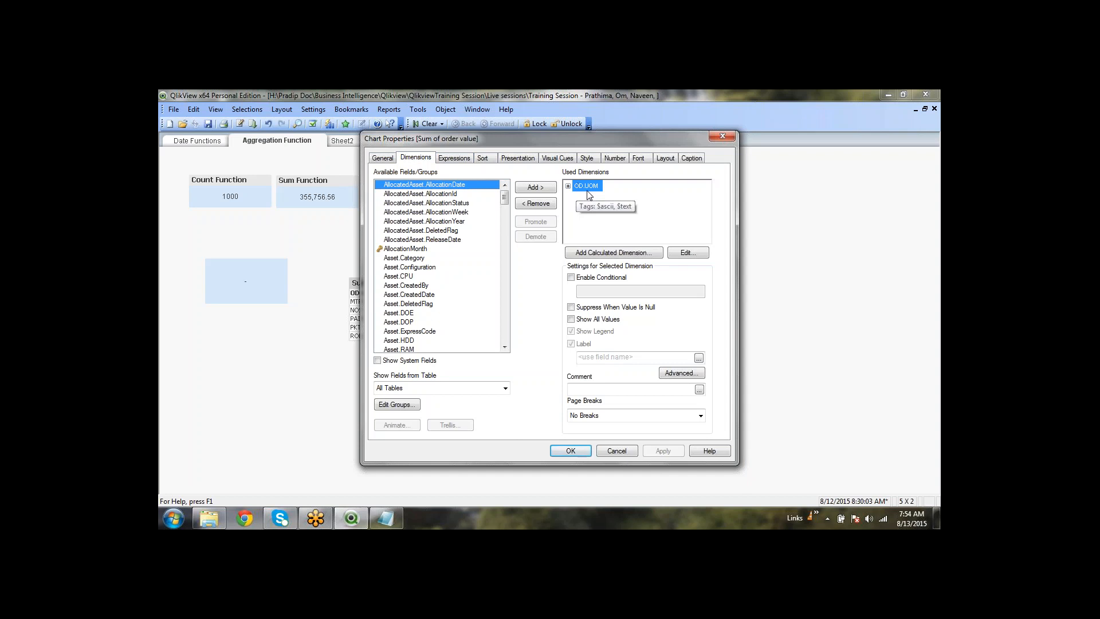
{"action": "left_click", "coordinate": [461, 158]}
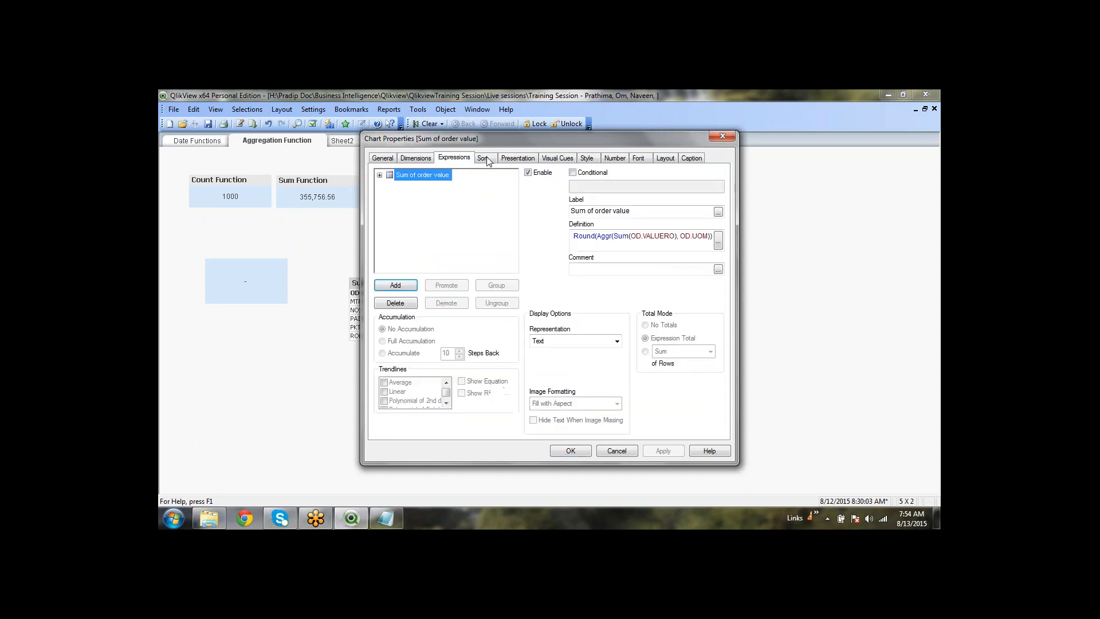
{"action": "left_click", "coordinate": [640, 245]}
{"action": "left_click_drag", "start_coordinate": [597, 142], "coordinate": [666, 129]}
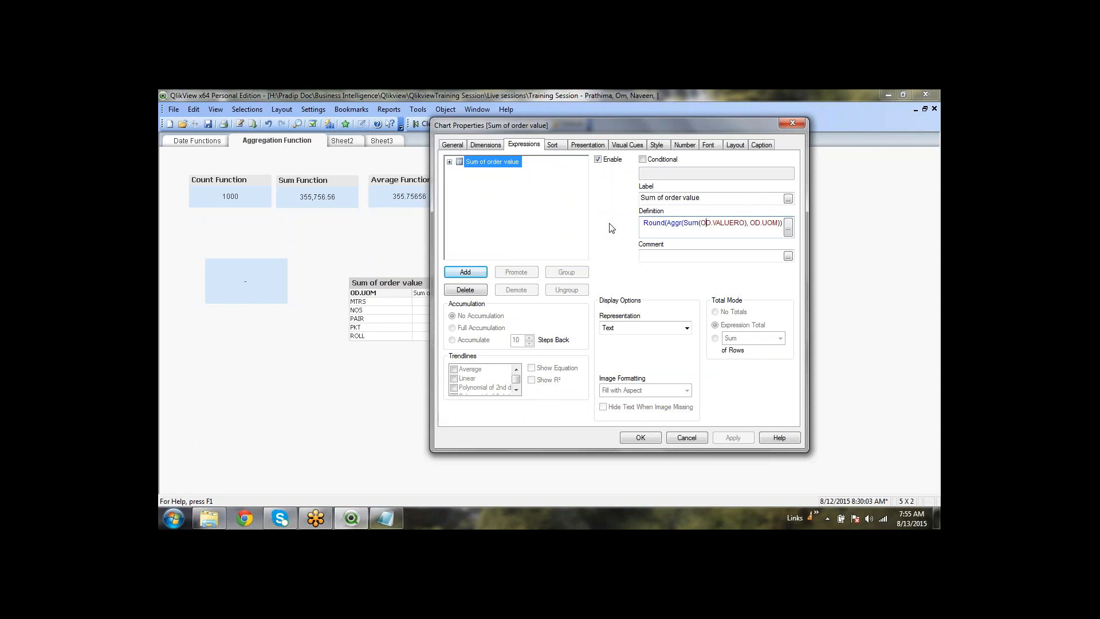
{"action": "left_click", "coordinate": [651, 439]}
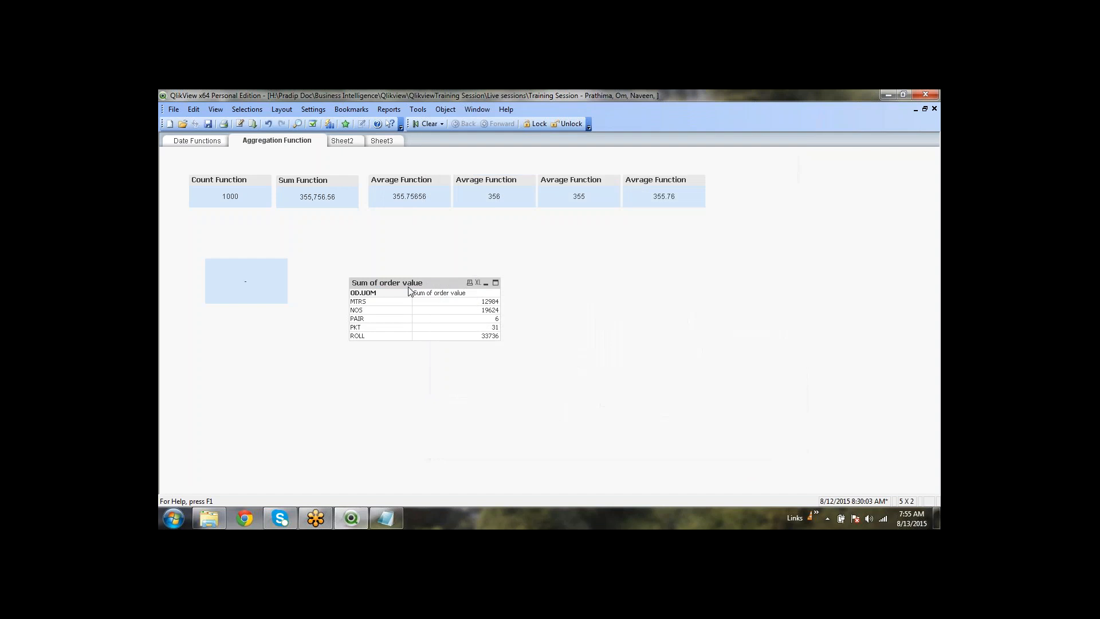
Delete the empty blue text box and move the Sum of order value table up and left
{"action": "left_click_drag", "start_coordinate": [407, 284], "coordinate": [367, 241]}
{"action": "left_click_drag", "start_coordinate": [283, 266], "coordinate": [265, 264]}
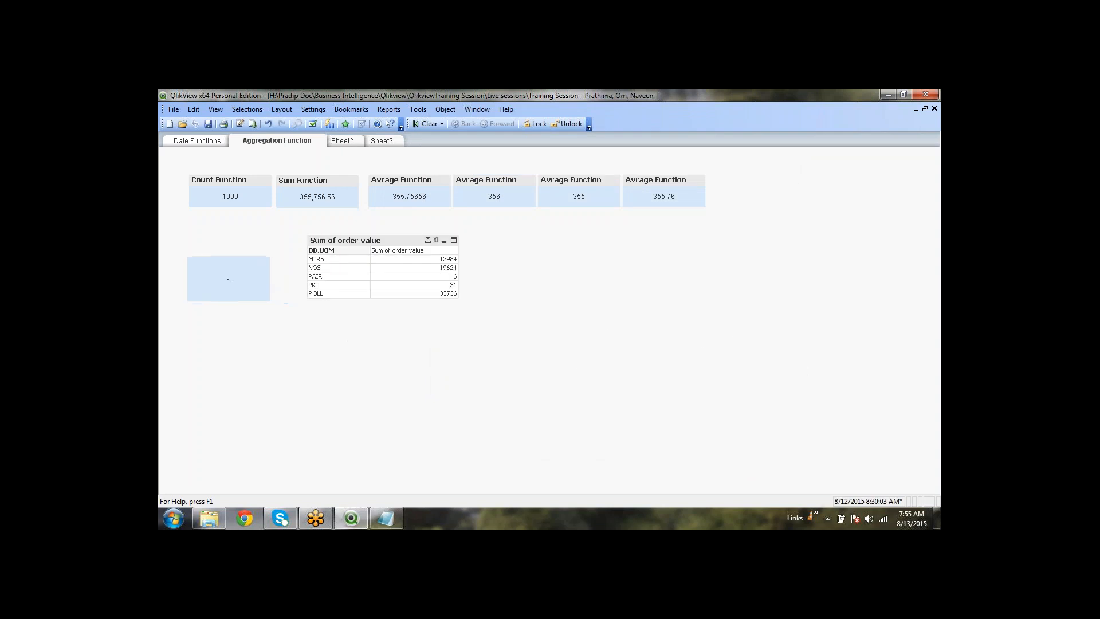
{"action": "key", "text": "Delete"}
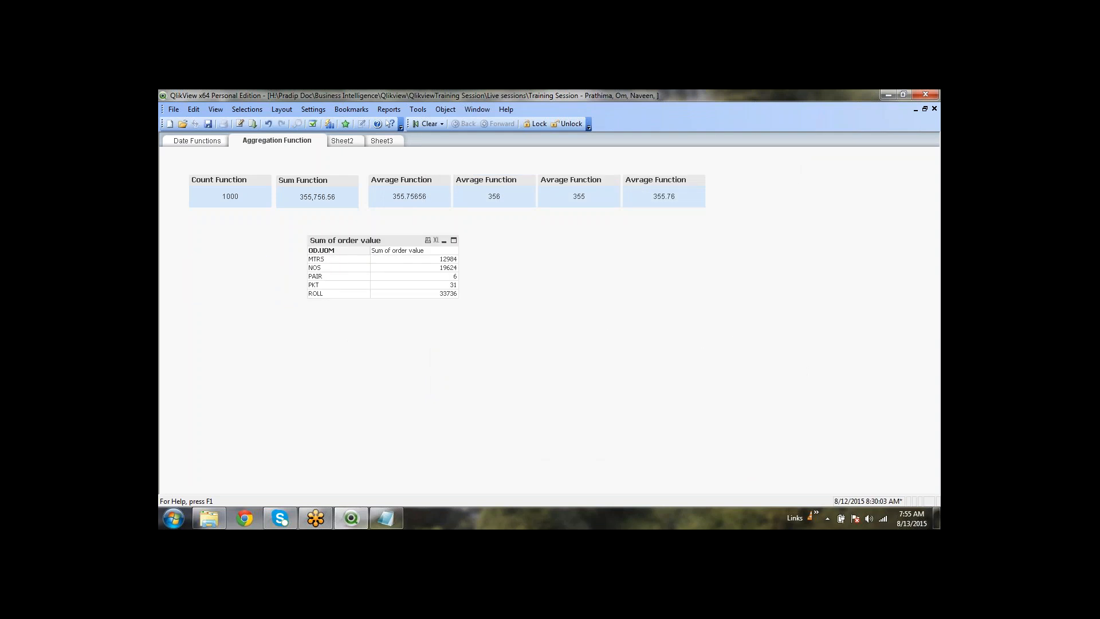
{"action": "left_click_drag", "start_coordinate": [345, 242], "coordinate": [243, 246]}
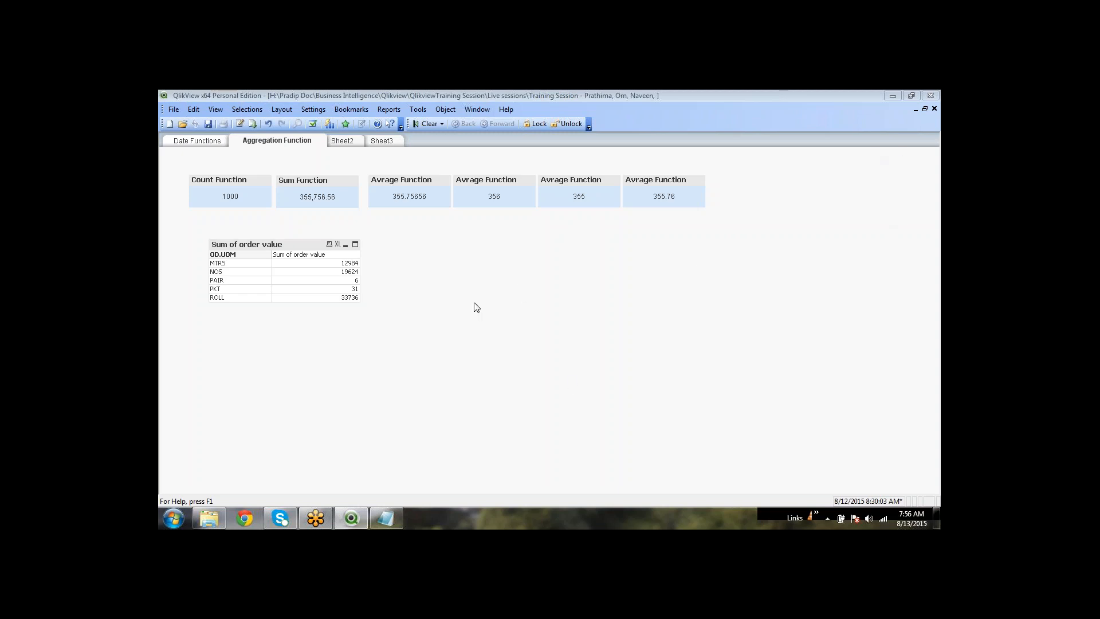
{"action": "left_click", "coordinate": [357, 267]}
{"action": "left_click_drag", "start_coordinate": [357, 267], "coordinate": [325, 268]}
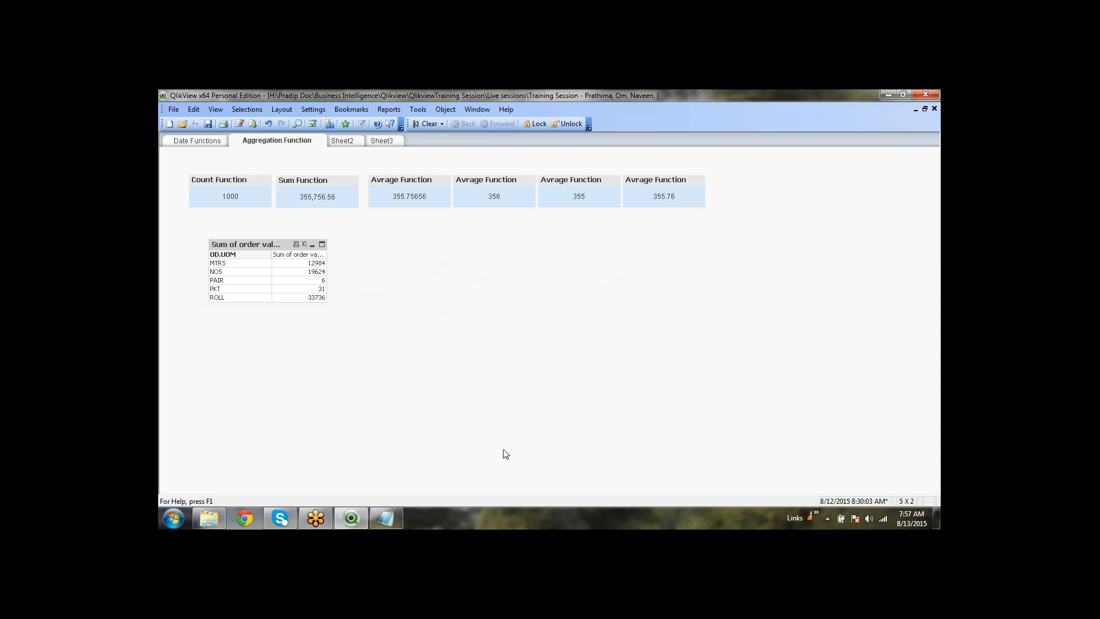
Start a new chart using CT.SUB_CAT from the CT table as its dimension
{"action": "right_click", "coordinate": [418, 262]}
{"action": "mouse_move", "coordinate": [492, 298]}
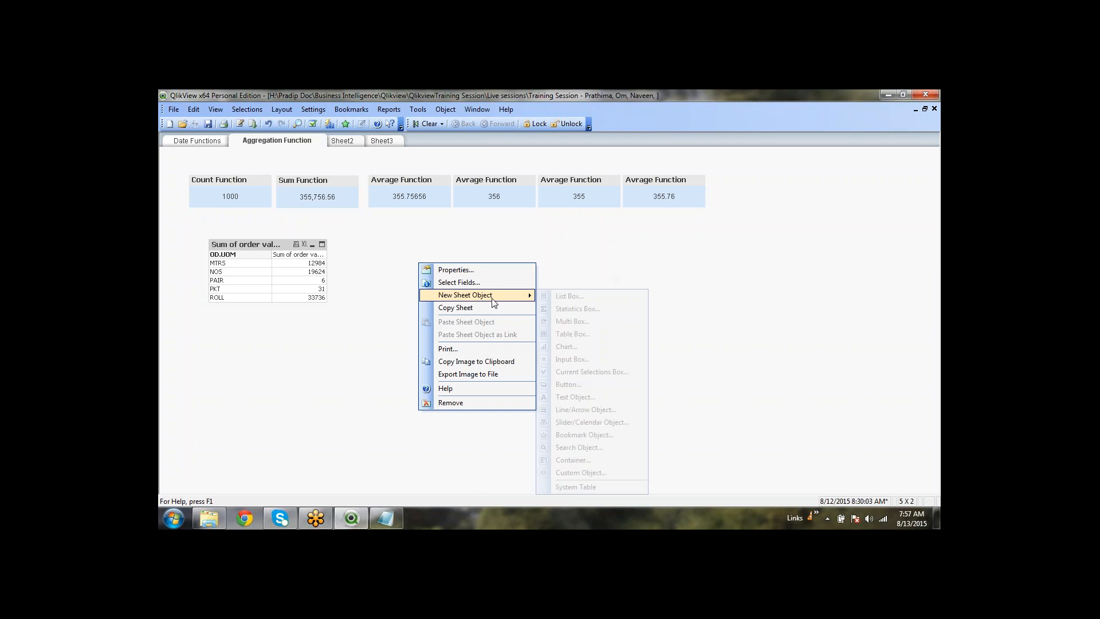
{"action": "left_click", "coordinate": [594, 348]}
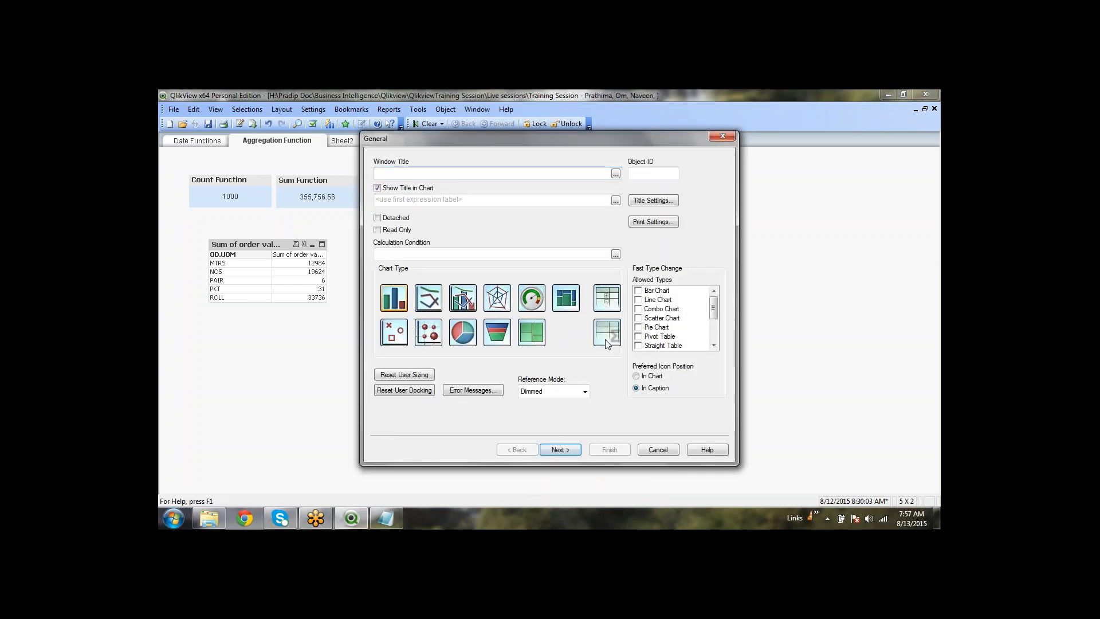
{"action": "left_click", "coordinate": [575, 451]}
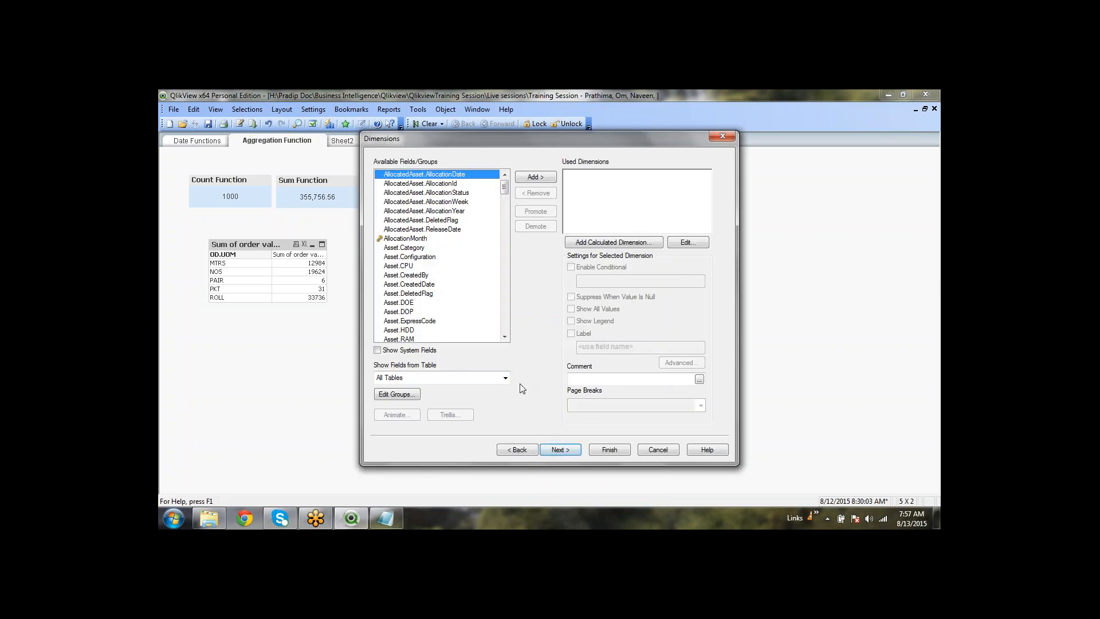
{"action": "left_click", "coordinate": [506, 379]}
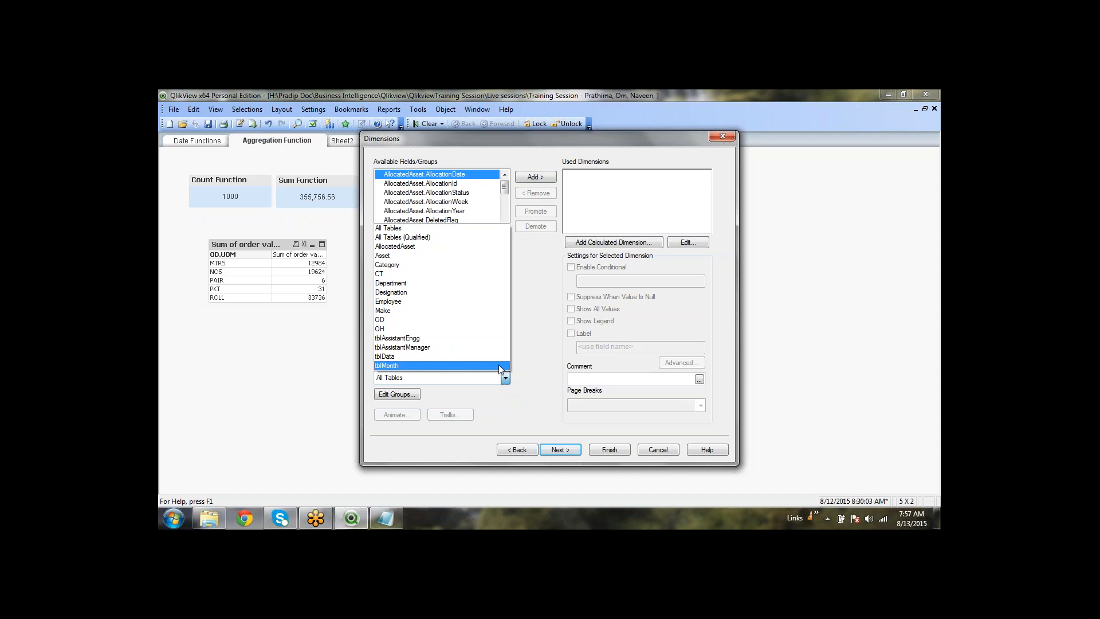
{"action": "left_click", "coordinate": [490, 274]}
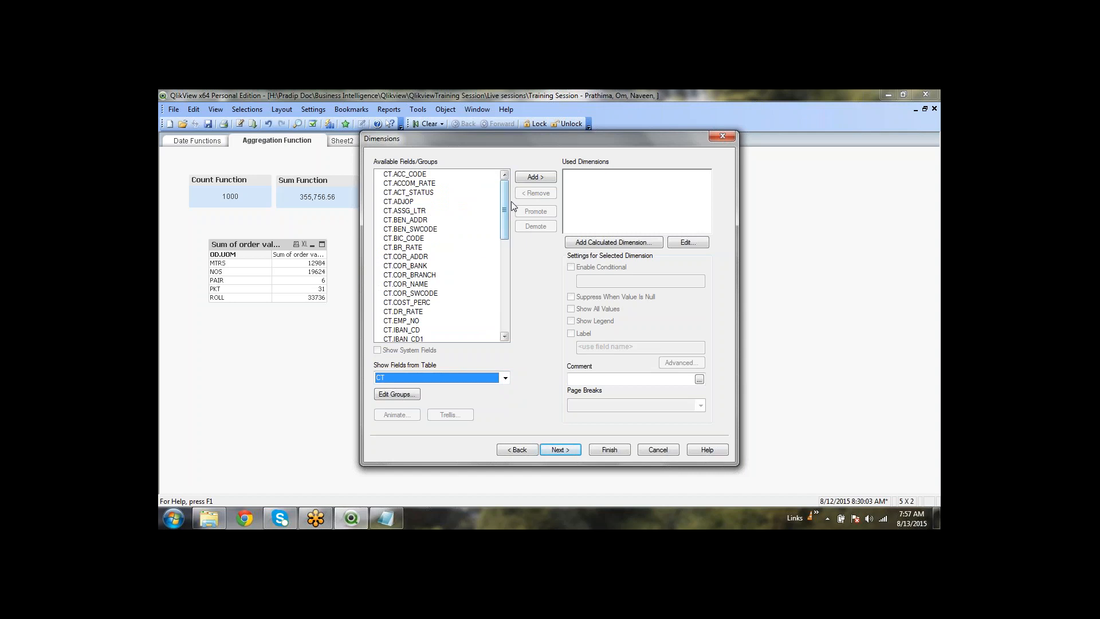
{"action": "left_click_drag", "start_coordinate": [503, 214], "coordinate": [506, 263]}
{"action": "left_click", "coordinate": [402, 275]}
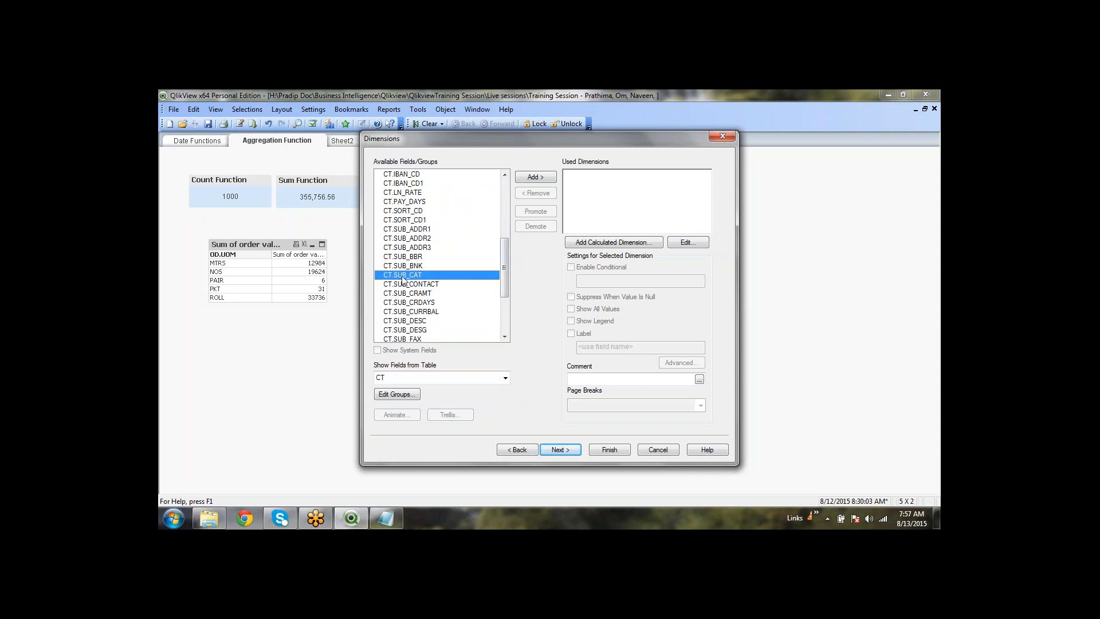
{"action": "left_click", "coordinate": [561, 450]}
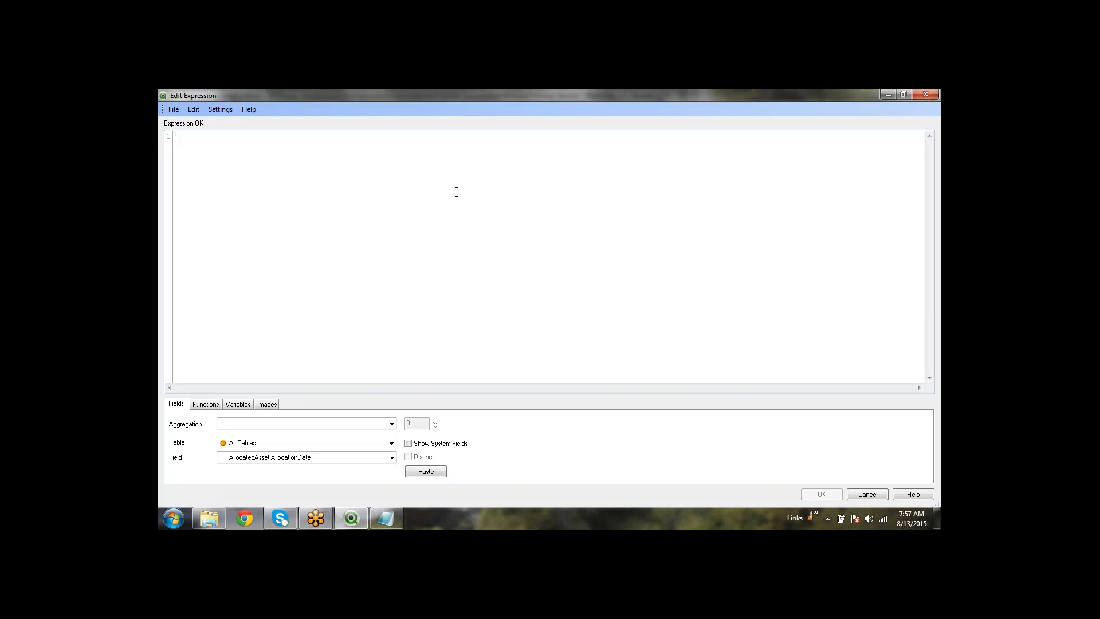
Enter =Aggr(sum(OD.QTY) in the expression editor using autocomplete for Aggr and OD.QTY
{"action": "type", "text": "=a"}
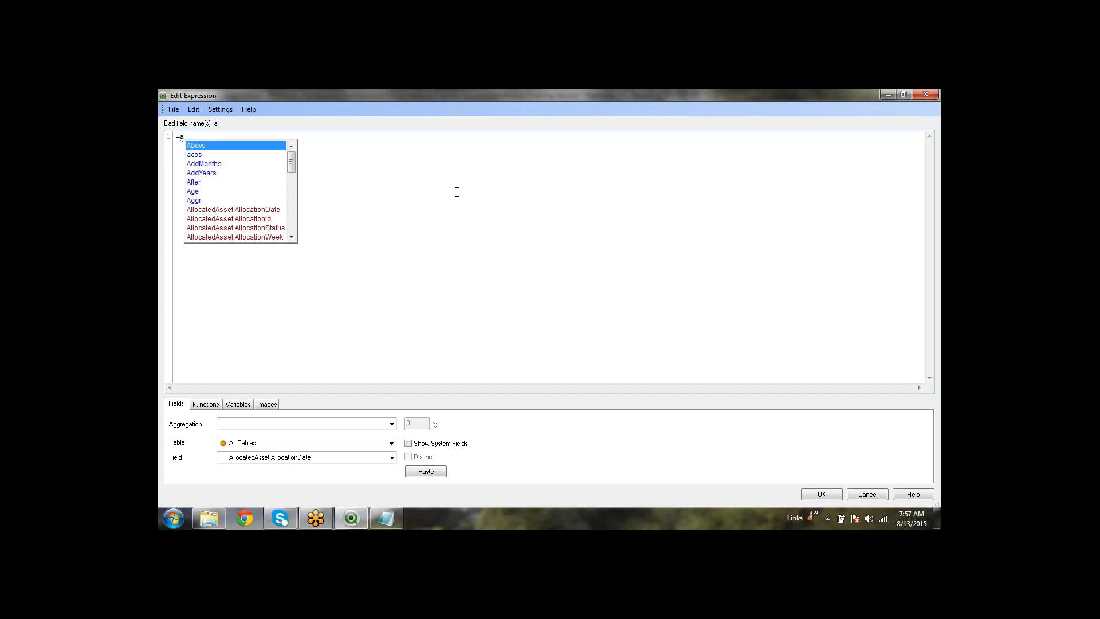
{"action": "type", "text": "g"}
{"action": "key", "text": "Down"}
{"action": "key", "text": "Return"}
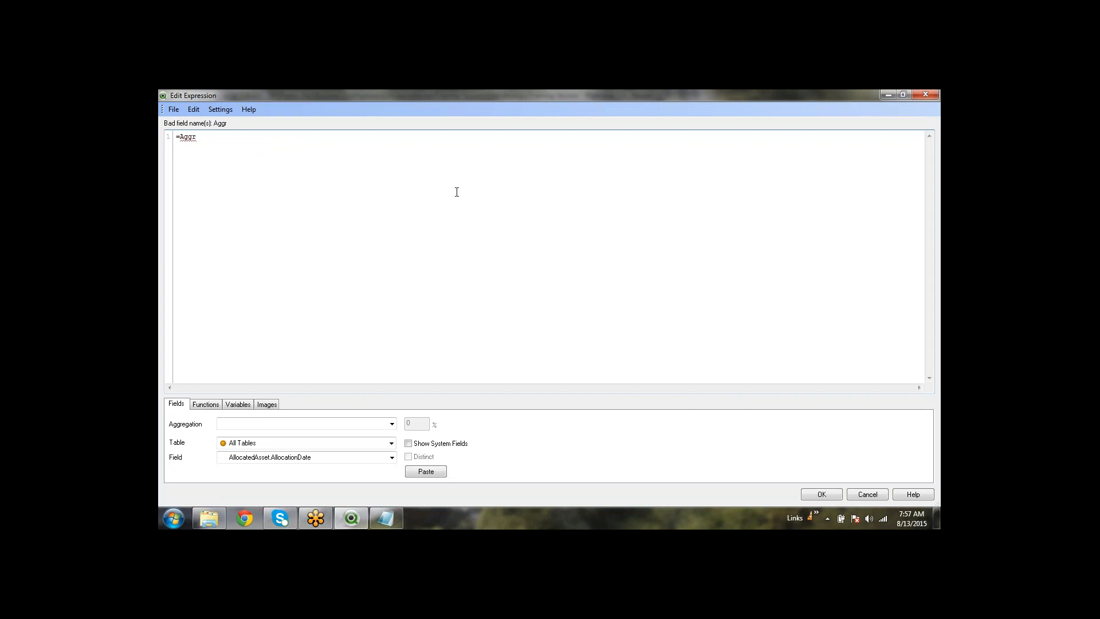
{"action": "type", "text": "()"}
{"action": "type", "text": "sum"}
{"action": "key", "text": "Escape"}
{"action": "type", "text": "("}
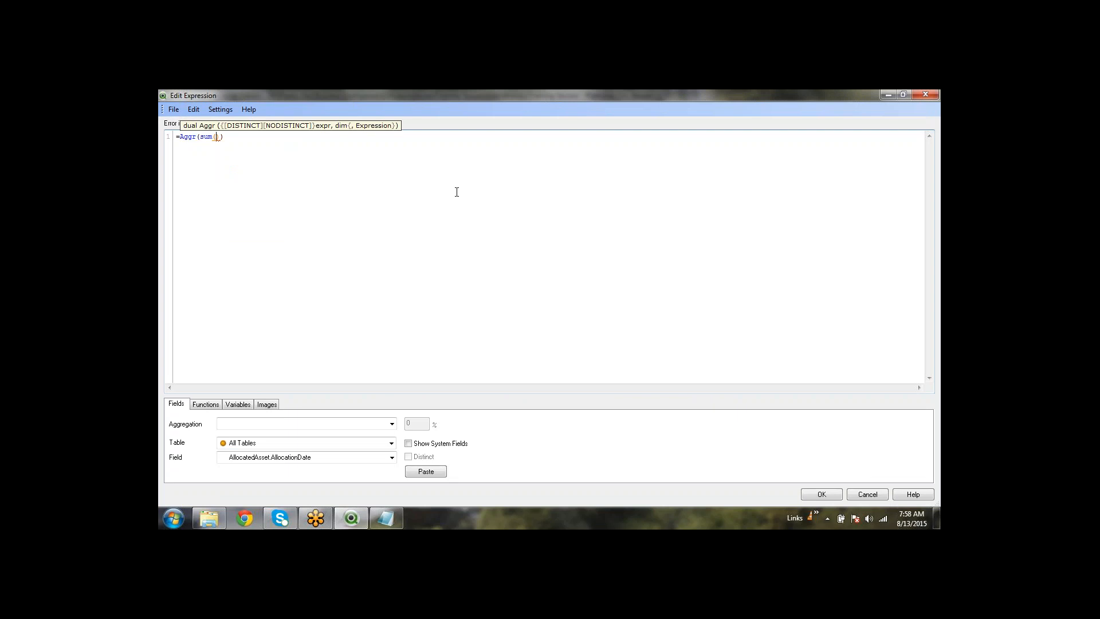
{"action": "type", "text": "od."}
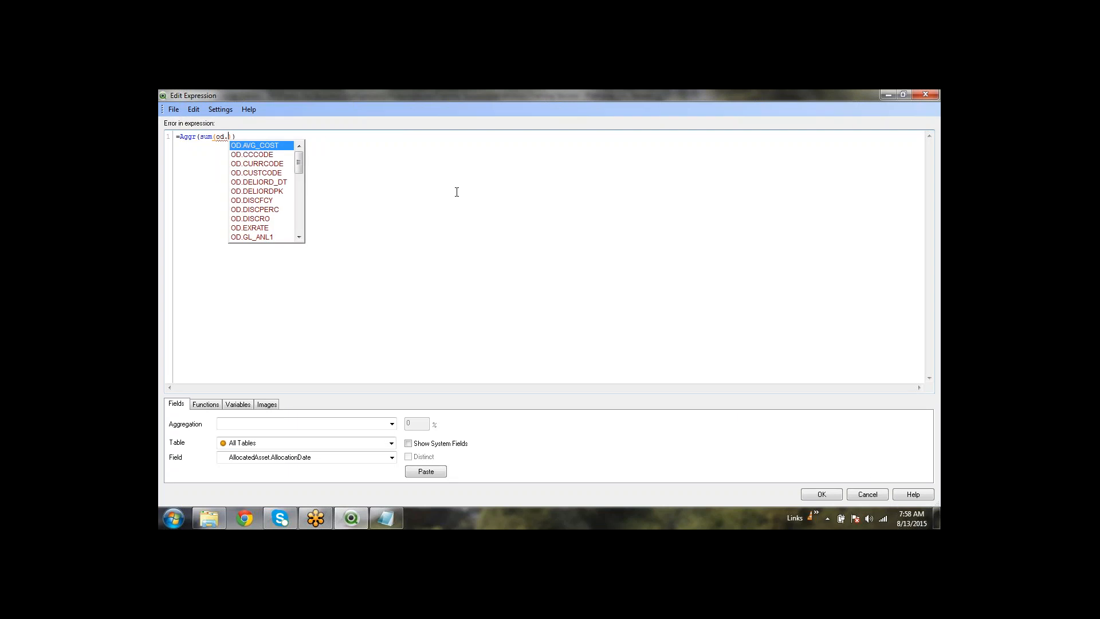
{"action": "type", "text": "q"}
{"action": "key", "text": "Down"}
{"action": "key", "text": "Return"}
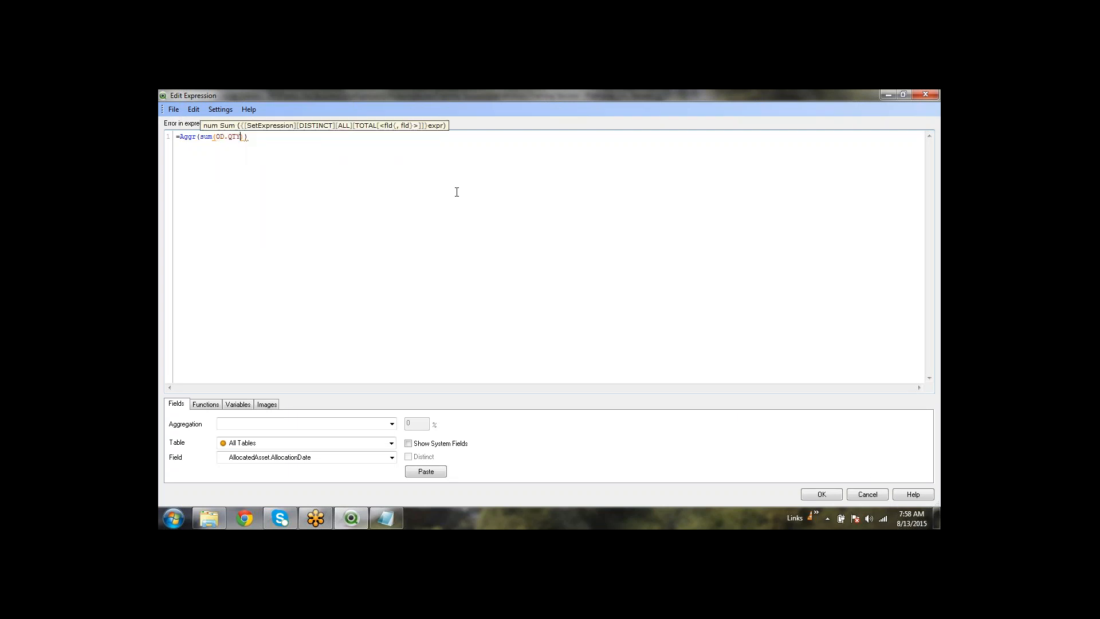
{"action": "key", "text": "Right"}
Add the comma that starts Aggr's second, grouping argument
{"action": "type", "text": ","}
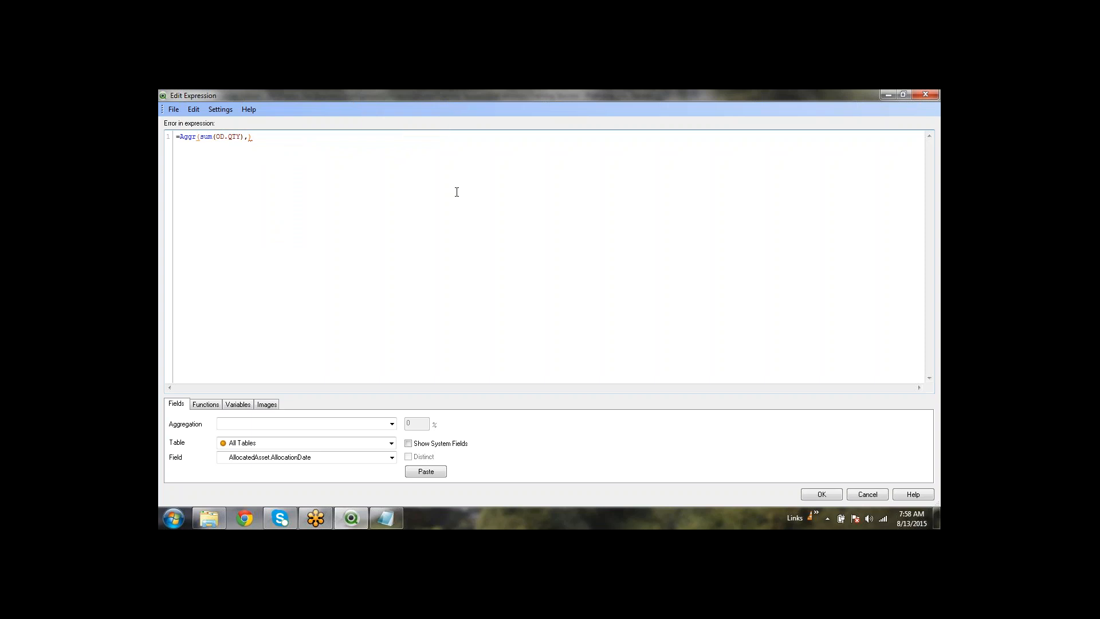
{"action": "key", "text": "BackSpace"}
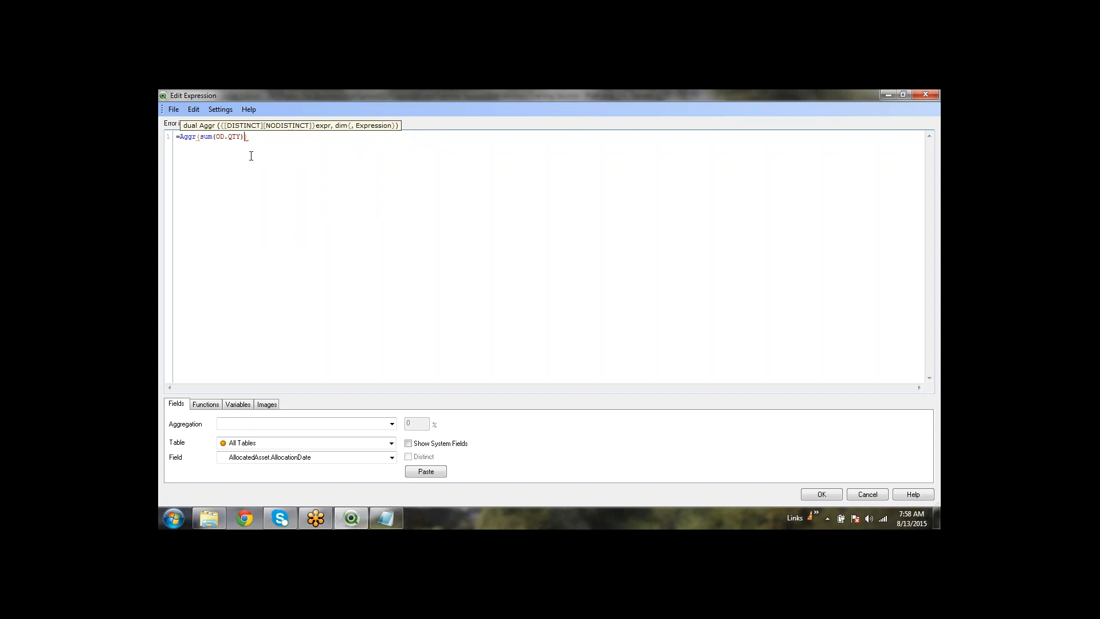
{"action": "type", "text": ",)"}
{"action": "key", "text": "Left"}
{"action": "key", "text": "Left"}
{"action": "key", "text": "shift+Left"}
{"action": "key", "text": "shift+Left"}
{"action": "key", "text": "shift+Left"}
{"action": "key", "text": "shift+Left"}
{"action": "key", "text": "shift+Left"}
{"action": "key", "text": "shift+Left"}
{"action": "key", "text": "shift+Left"}
{"action": "key", "text": "shift+Left"}
{"action": "key", "text": "shift+Left"}
{"action": "key", "text": "End"}
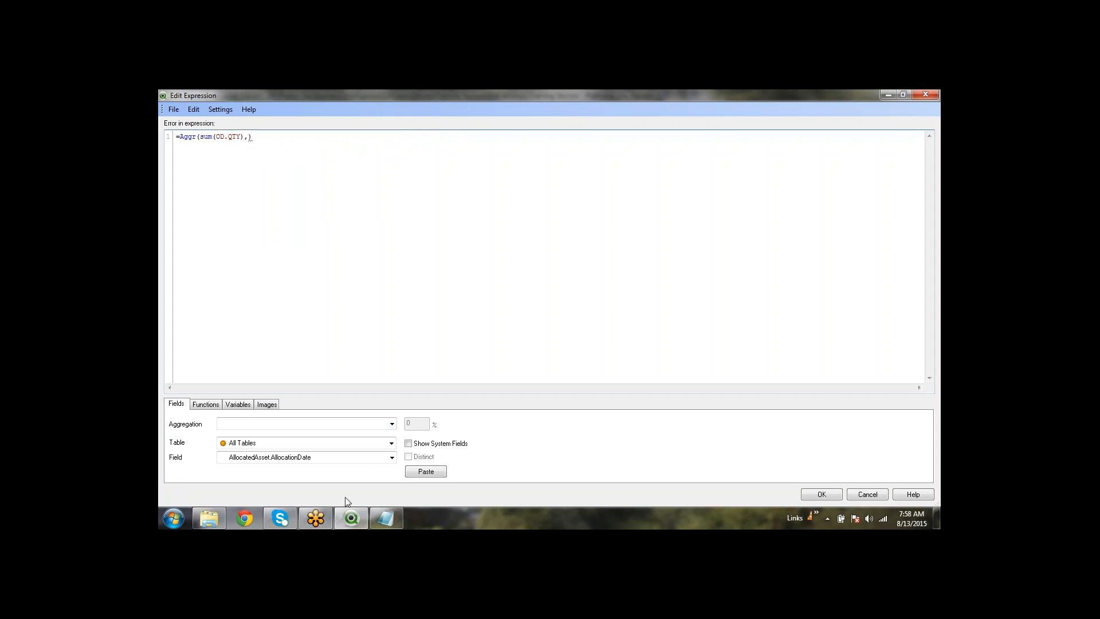
Quit Skype, then return to the expression and delete the trailing closing bracket
{"action": "right_click", "coordinate": [285, 518]}
{"action": "left_click", "coordinate": [257, 434]}
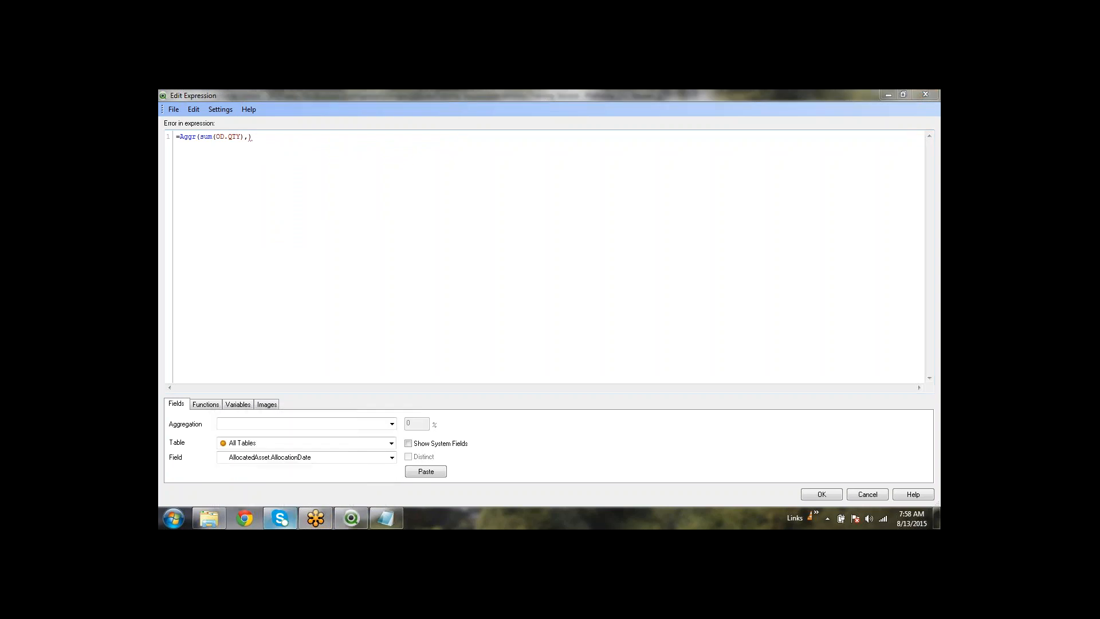
{"action": "left_click", "coordinate": [578, 346]}
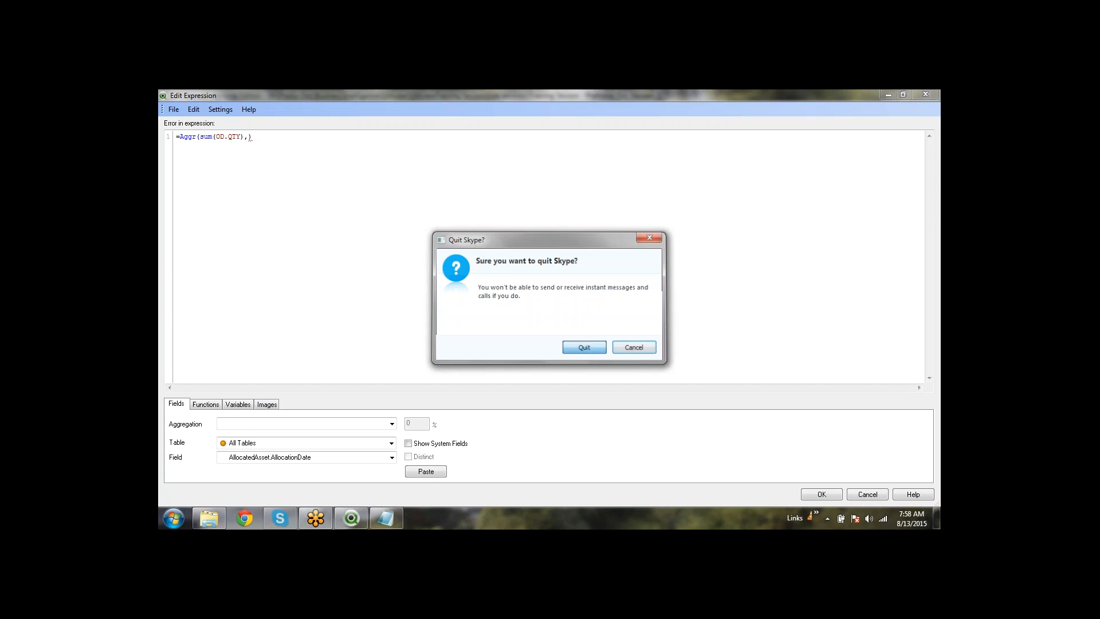
{"action": "left_click", "coordinate": [277, 137]}
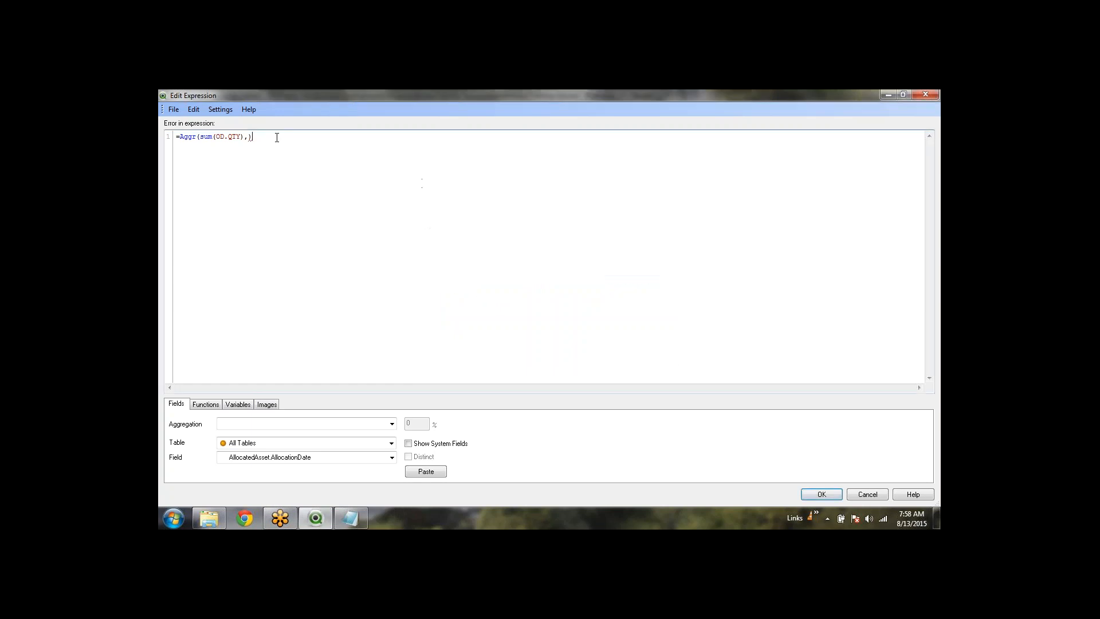
{"action": "key", "text": "BackSpace"}
Complete the Aggr call with CT.SUB_CAT as its grouping dimension
{"action": "type", "text": "c"}
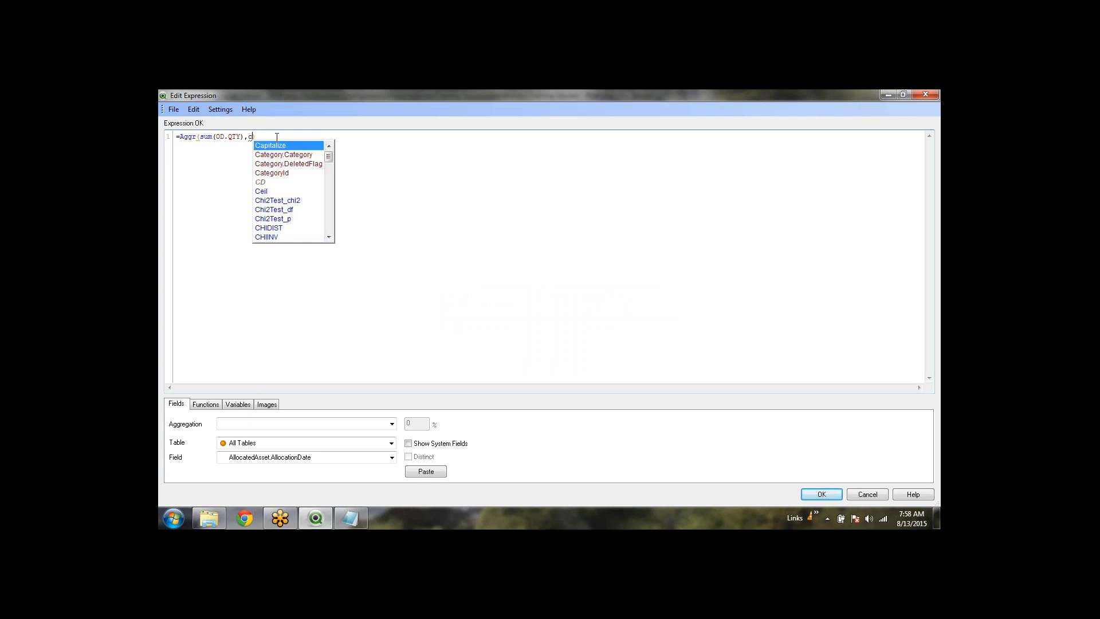
{"action": "type", "text": "t."}
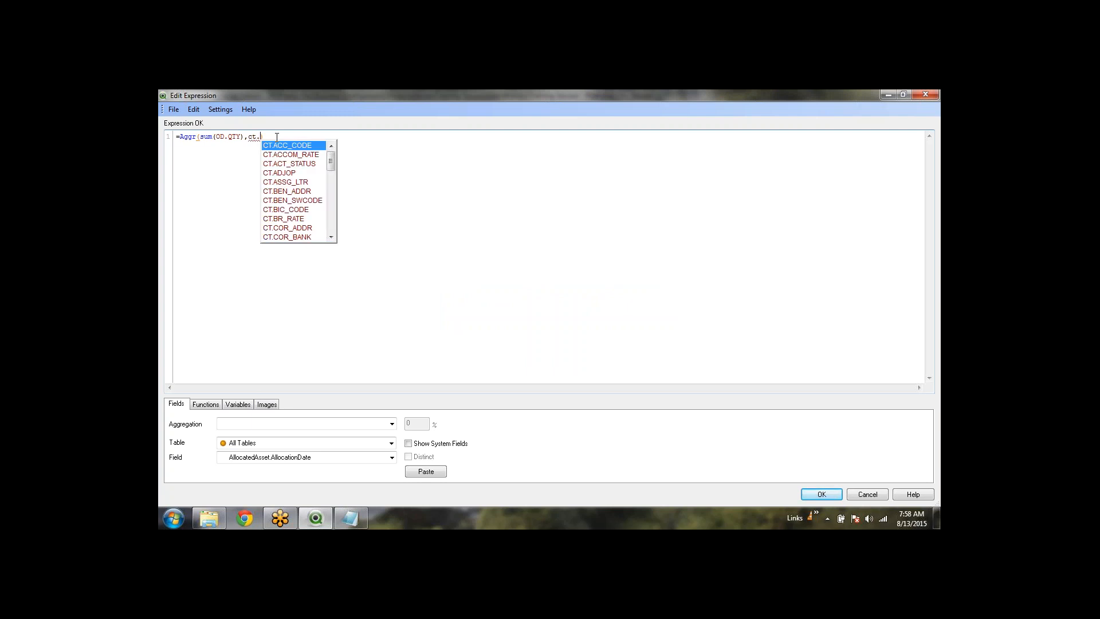
{"action": "type", "text": "su"}
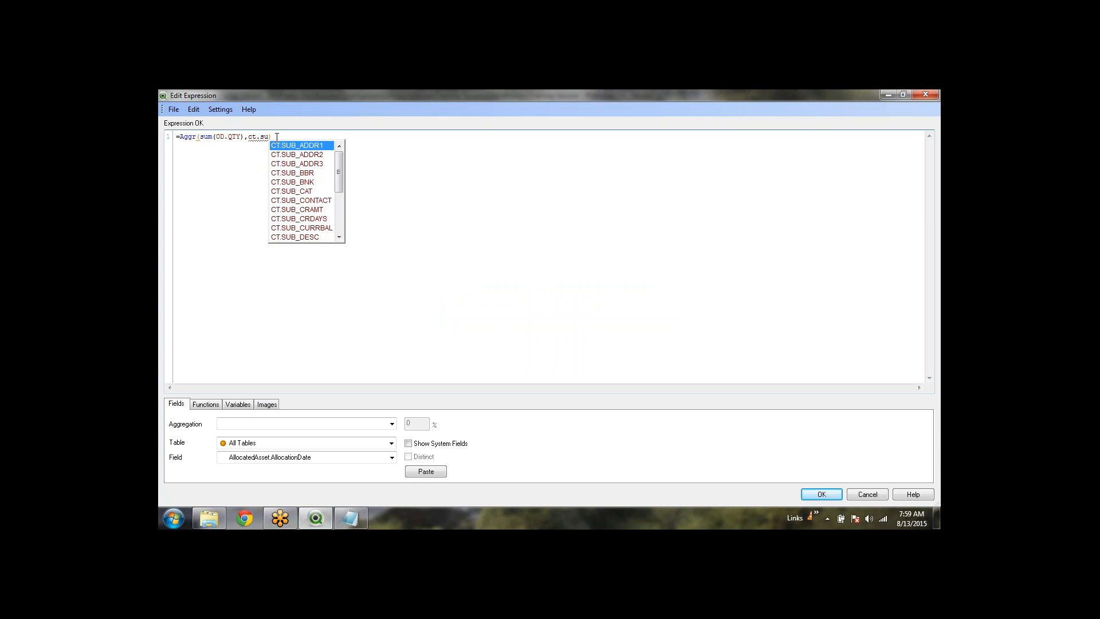
{"action": "key", "text": "Down"}
{"action": "key", "text": "Down"}
{"action": "key", "text": "Down"}
{"action": "key", "text": "Down"}
{"action": "key", "text": "Down"}
{"action": "key", "text": "Return"}
{"action": "type", "text": ")"}
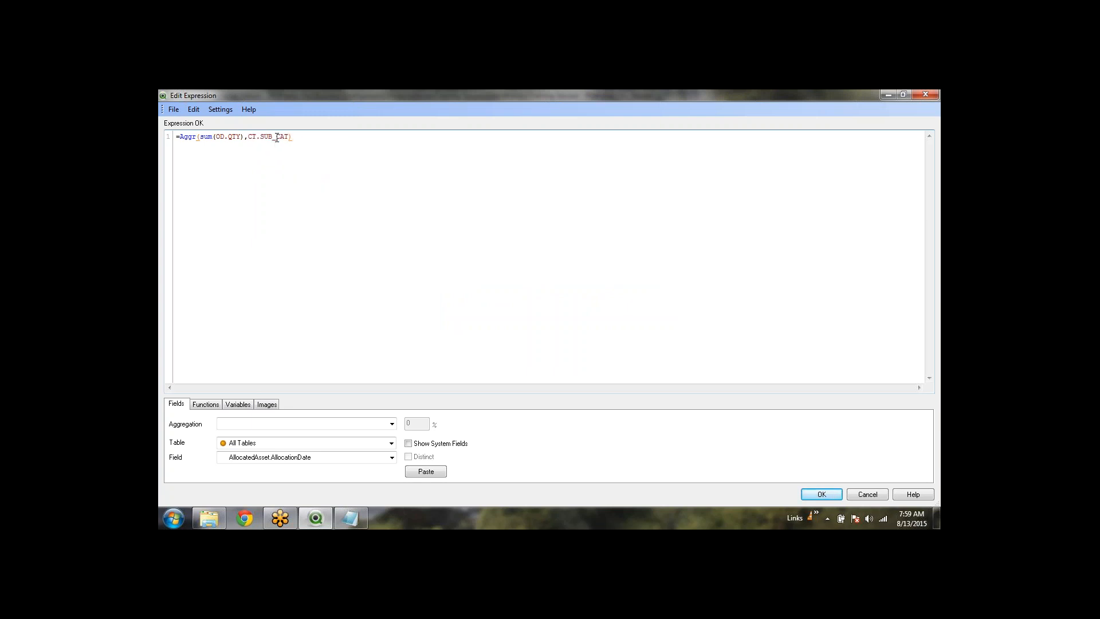
{"action": "key", "text": "Right"}
{"action": "left_click_drag", "start_coordinate": [296, 138], "coordinate": [180, 139]}
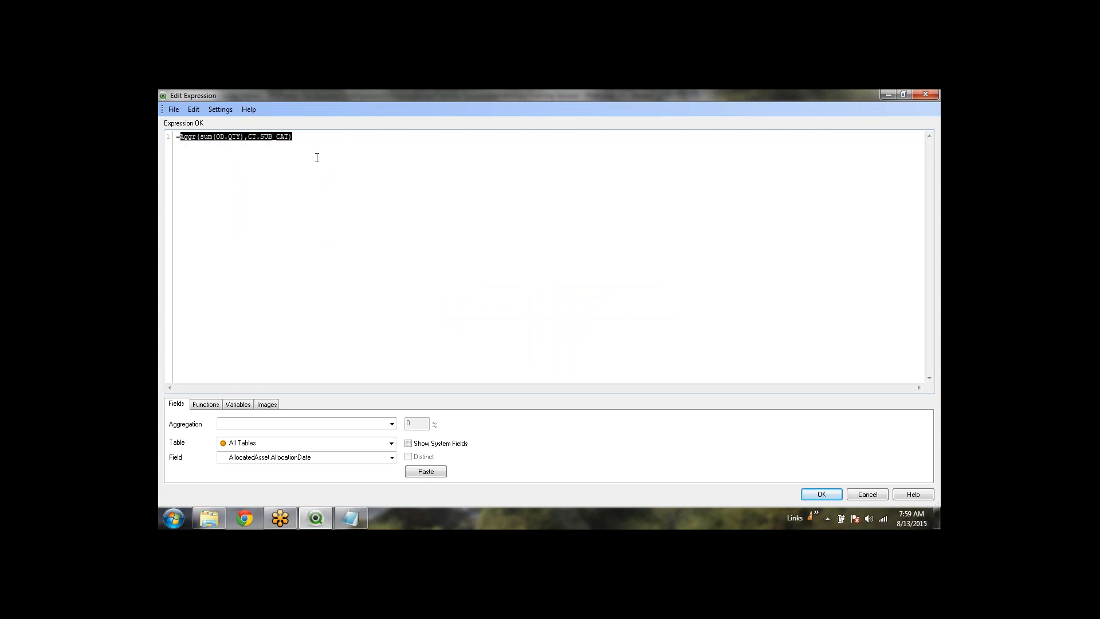
{"action": "left_click", "coordinate": [307, 136]}
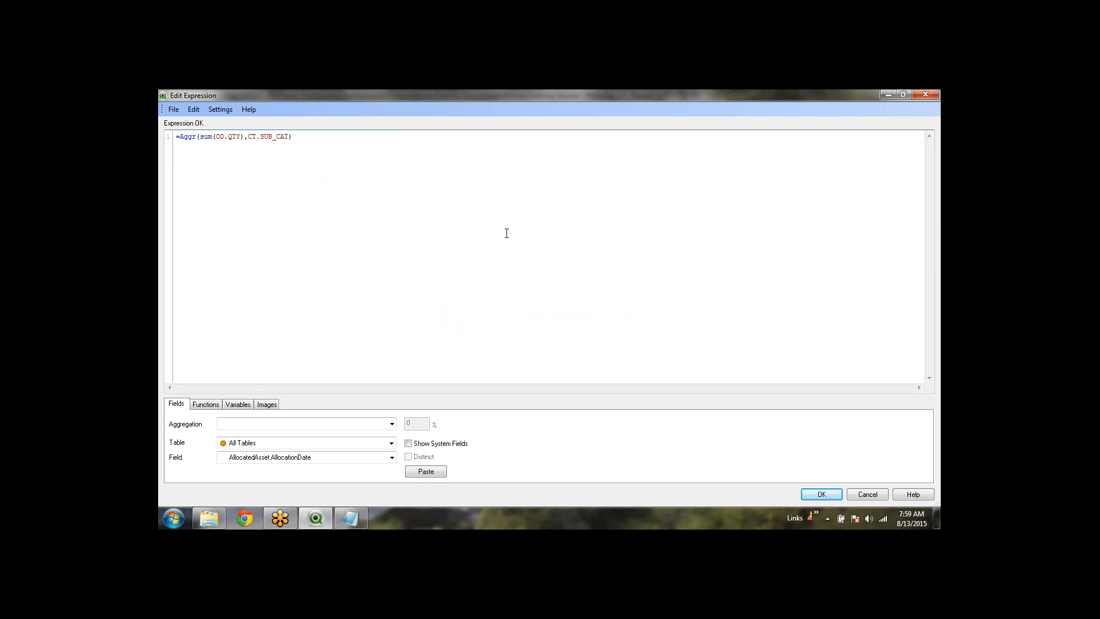
Wrap the Aggr expression in Money with the '#,###.##' format
{"action": "type", "text": ")"}
{"action": "key", "text": "Left"}
{"action": "key", "text": "Left"}
{"action": "key", "text": "Left"}
{"action": "key", "text": "Left"}
{"action": "key", "text": "Left"}
{"action": "key", "text": "Left"}
{"action": "key", "text": "Left"}
{"action": "key", "text": "Left"}
{"action": "key", "text": "Left"}
{"action": "key", "text": "Left"}
{"action": "key", "text": "Left"}
{"action": "key", "text": "Left"}
{"action": "key", "text": "Left"}
{"action": "key", "text": "Left"}
{"action": "key", "text": "Left"}
{"action": "key", "text": "Left"}
{"action": "key", "text": "Left"}
{"action": "key", "text": "Left"}
{"action": "type", "text": "(money"}
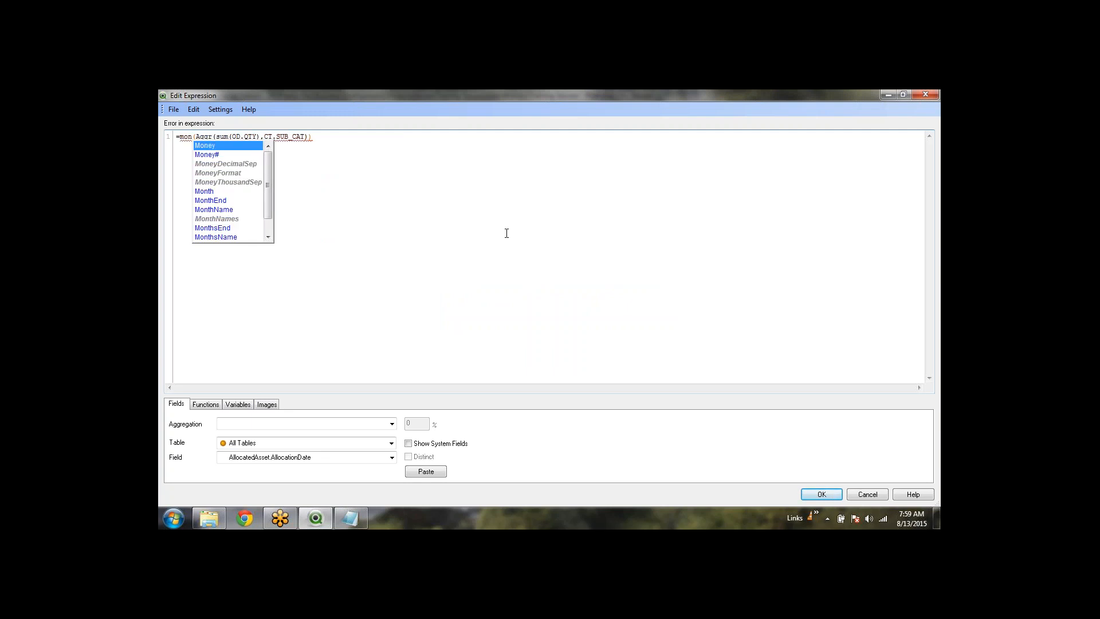
{"action": "key", "text": "Return"}
{"action": "key", "text": "Right"}
{"action": "key", "text": "Right"}
{"action": "key", "text": "Right"}
{"action": "key", "text": "Right"}
{"action": "key", "text": "Right"}
{"action": "key", "text": "Right"}
{"action": "key", "text": "Right"}
{"action": "key", "text": "Right"}
{"action": "key", "text": "Right"}
{"action": "key", "text": "Right"}
{"action": "key", "text": "Right"}
{"action": "key", "text": "Right"}
{"action": "key", "text": "Right"}
{"action": "key", "text": "Right"}
{"action": "key", "text": "Right"}
{"action": "key", "text": "Right"}
{"action": "key", "text": "Right"}
{"action": "key", "text": "Right"}
{"action": "key", "text": "Right"}
{"action": "key", "text": "Right"}
{"action": "key", "text": "Right"}
{"action": "key", "text": "Right"}
{"action": "key", "text": "Right"}
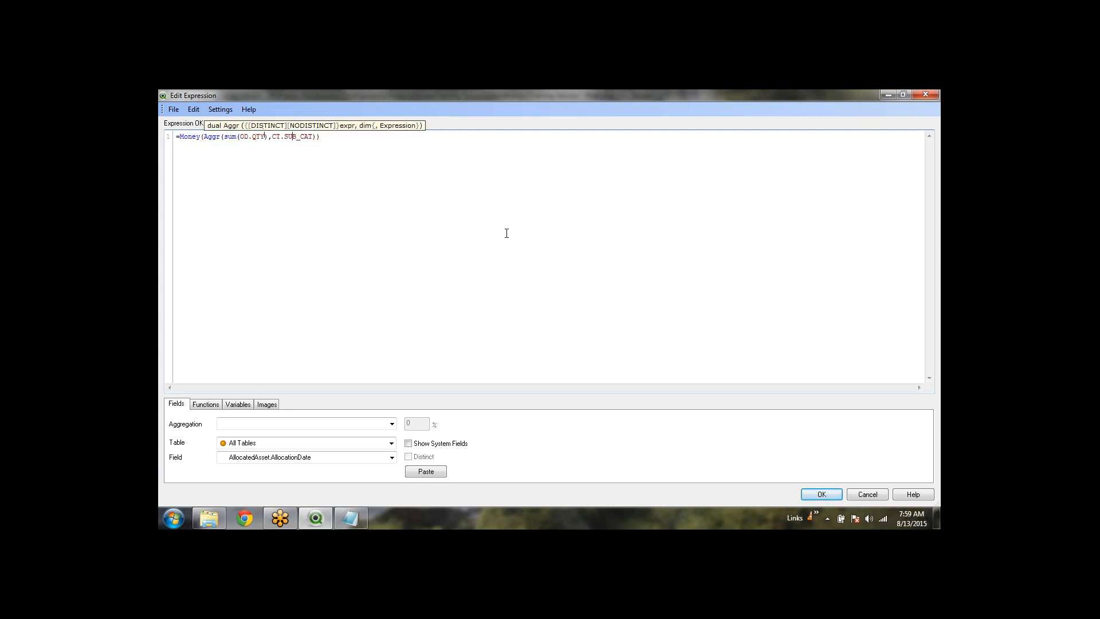
{"action": "key", "text": "Right"}
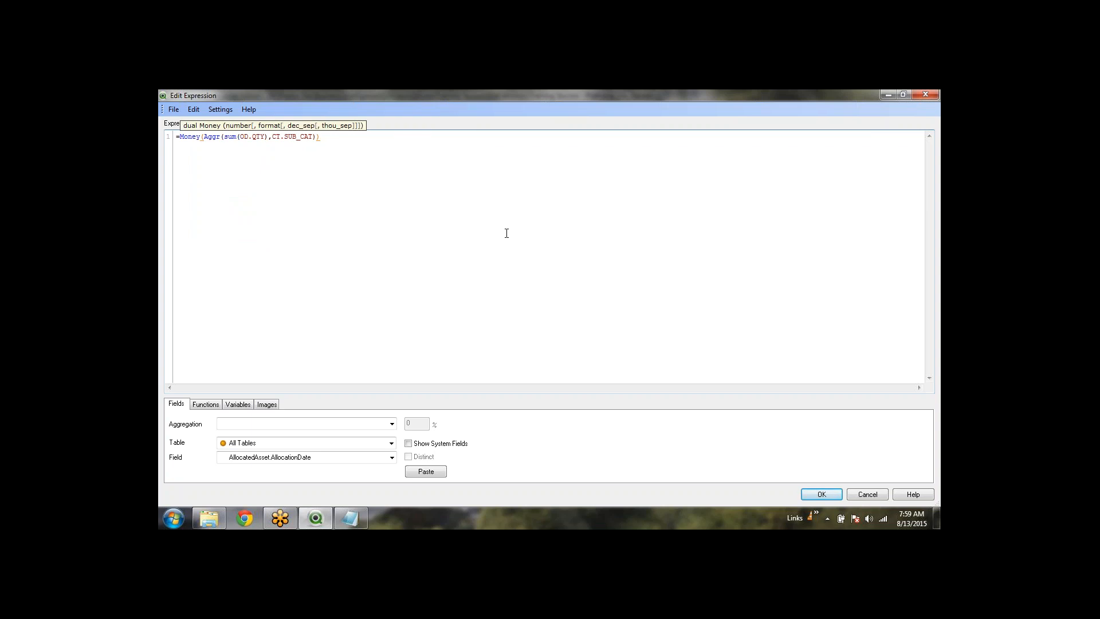
{"action": "type", "text": ","}
{"action": "type", "text": "''"}
{"action": "type", "text": "#,"}
{"action": "type", "text": "###"}
{"action": "type", "text": "."}
{"action": "type", "text": "##"}
{"action": "left_click", "coordinate": [507, 234]}
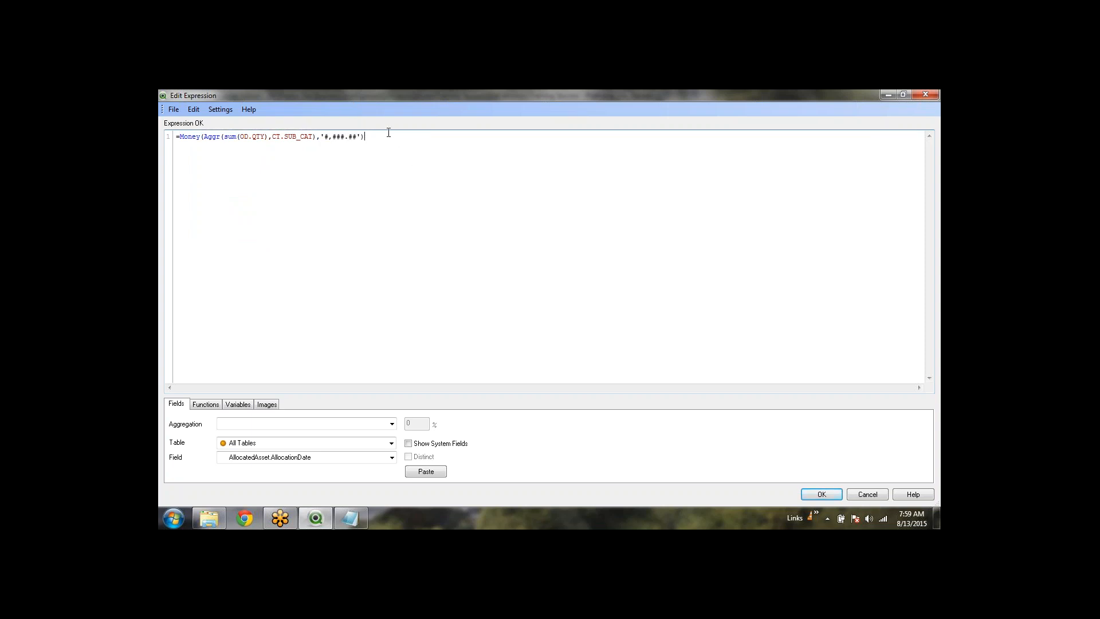
{"action": "left_click_drag", "start_coordinate": [376, 137], "coordinate": [183, 138]}
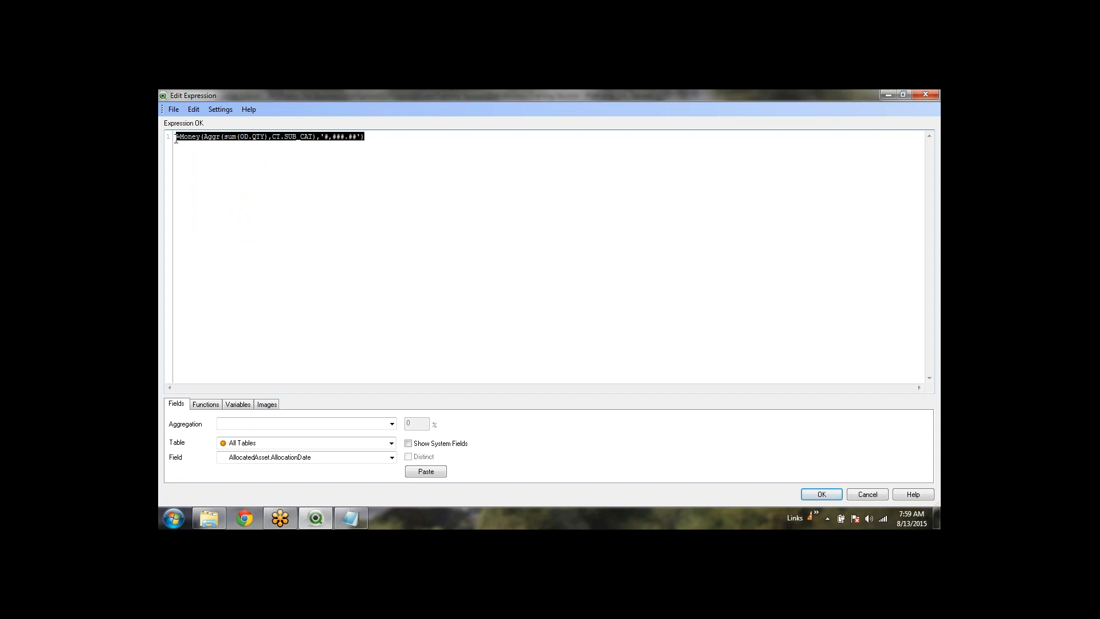
{"action": "left_click", "coordinate": [289, 288]}
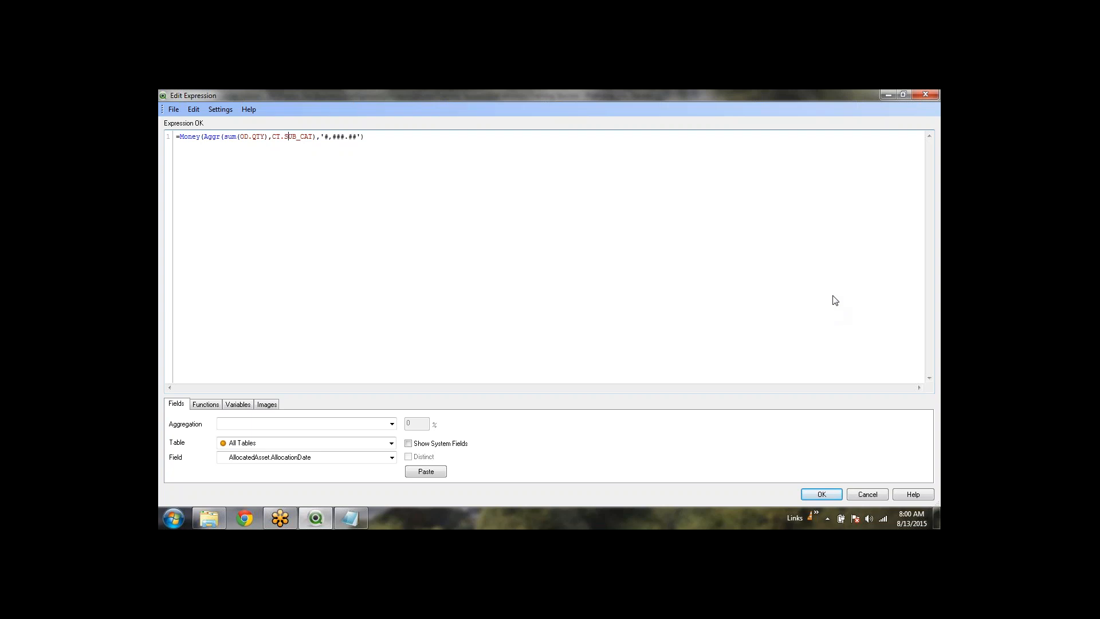
{"action": "left_click", "coordinate": [394, 140]}
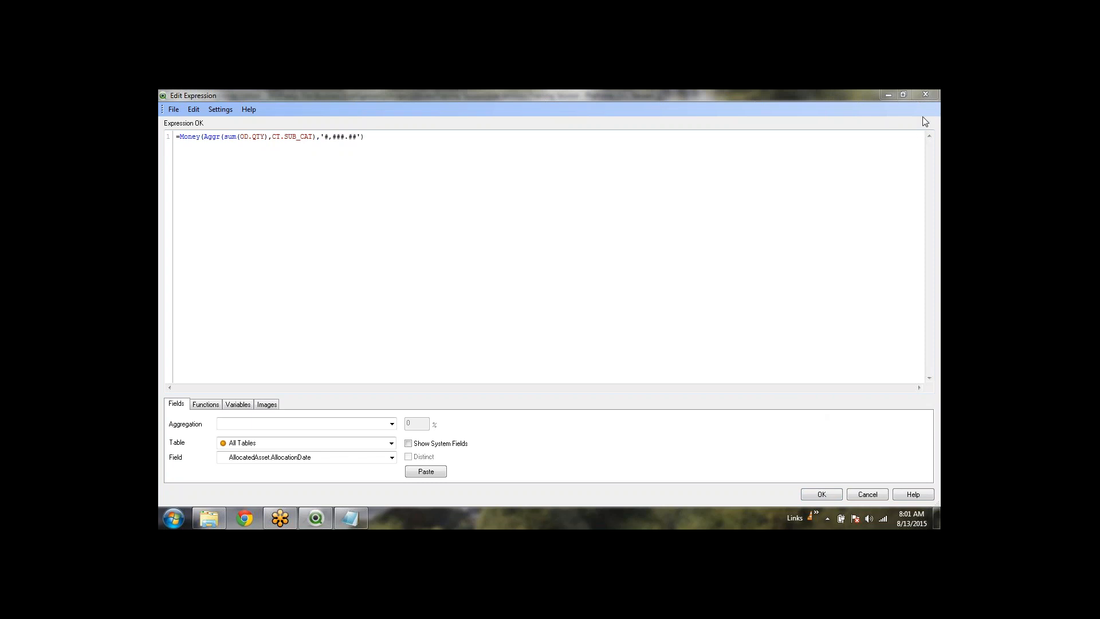
Confirm the Money expression and finish creating the new table chart
{"action": "left_click", "coordinate": [459, 160]}
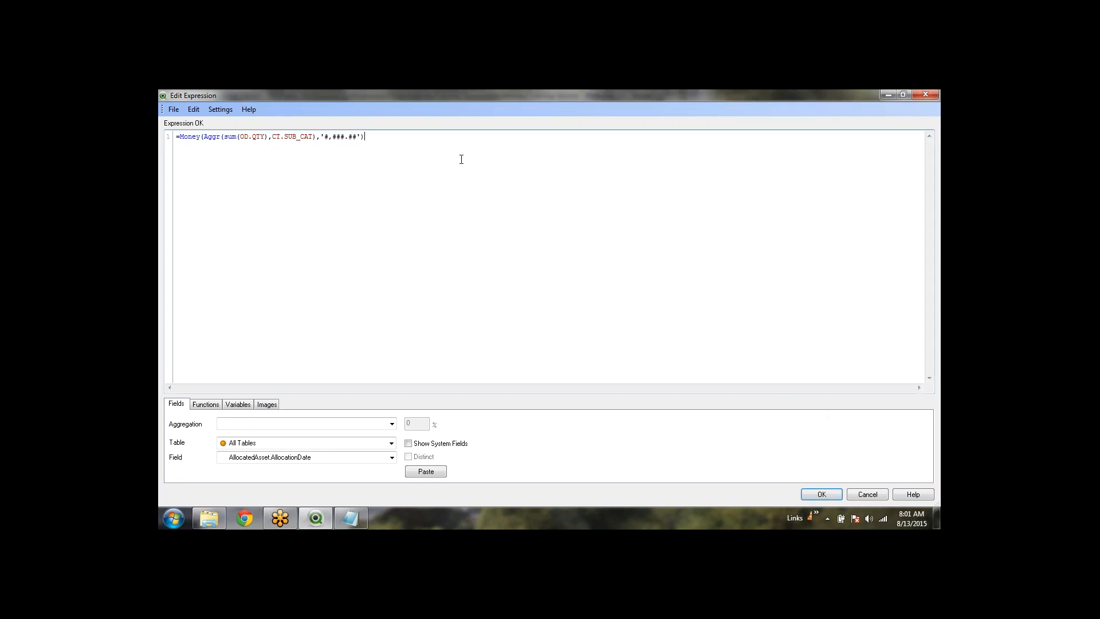
{"action": "left_click", "coordinate": [826, 494]}
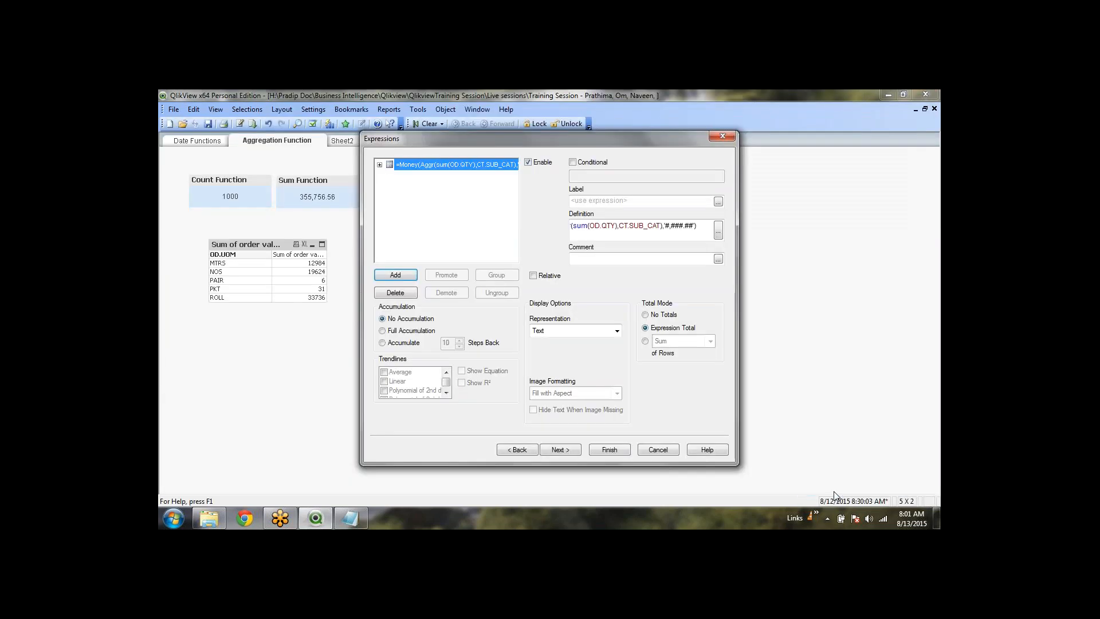
{"action": "left_click", "coordinate": [617, 452]}
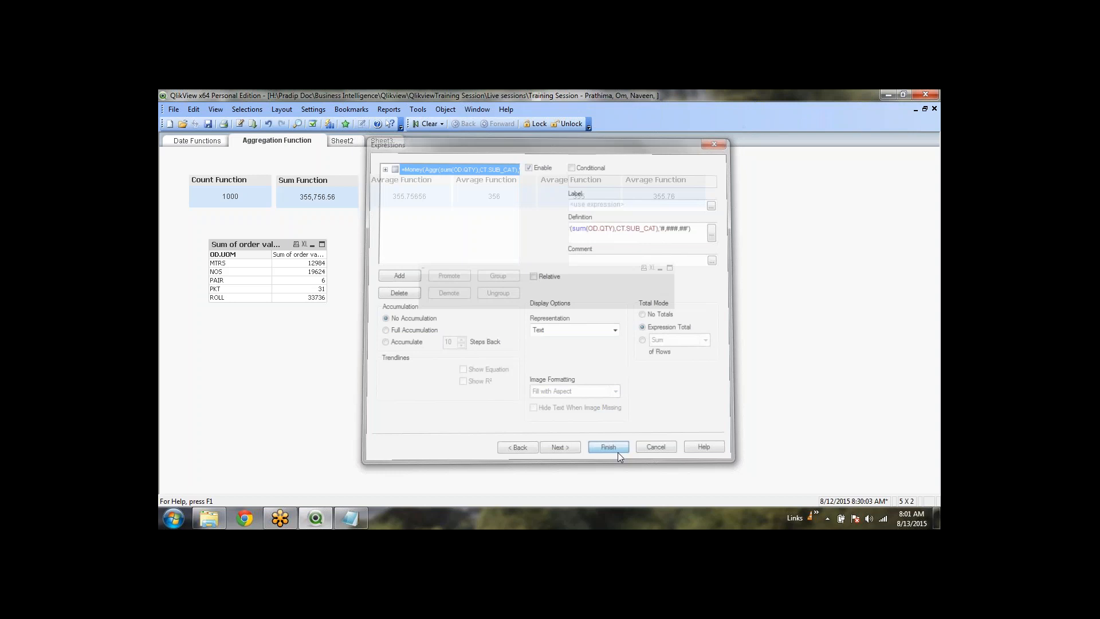
Change the table's expression to =Round(Aggr(sum(OD.QTY),CT.SUB_CAT)), dropping the format argument
{"action": "left_click", "coordinate": [471, 280]}
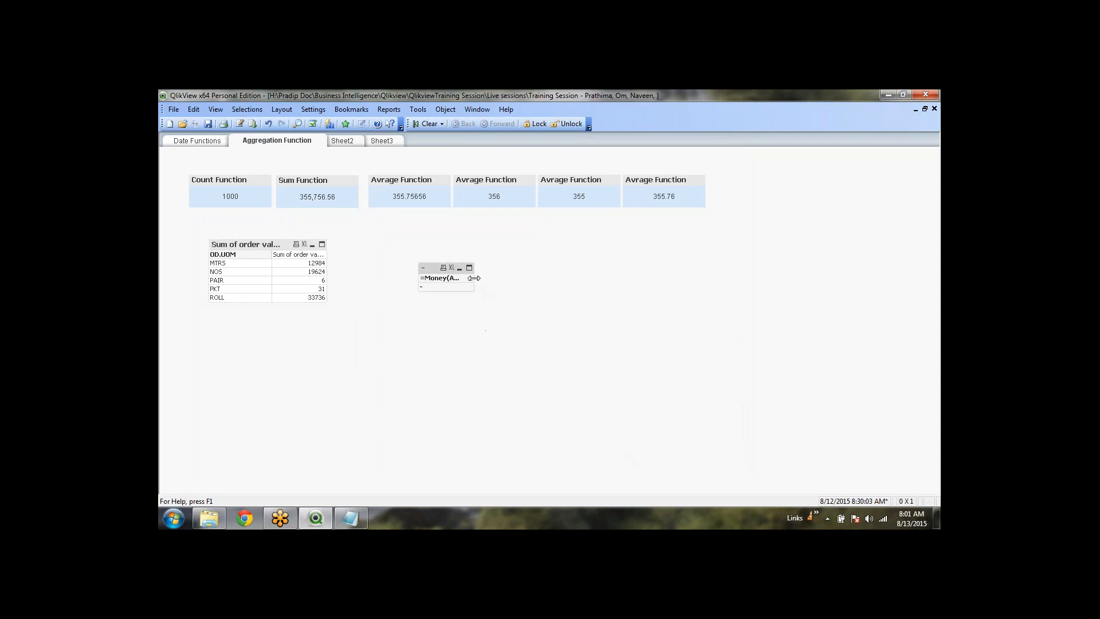
{"action": "right_click", "coordinate": [425, 275]}
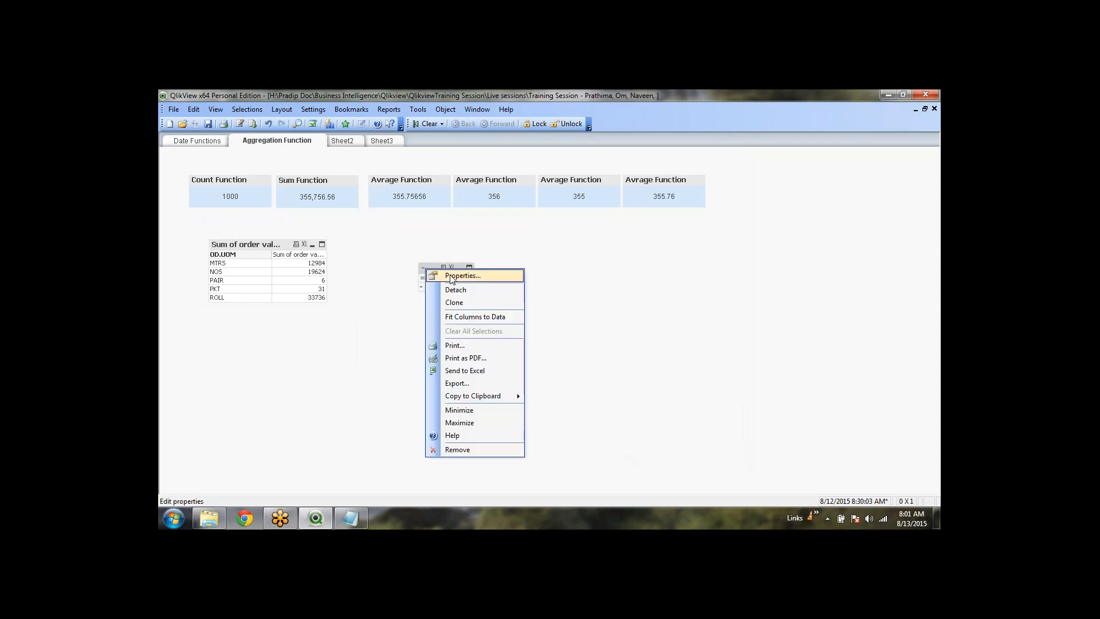
{"action": "left_click", "coordinate": [456, 273]}
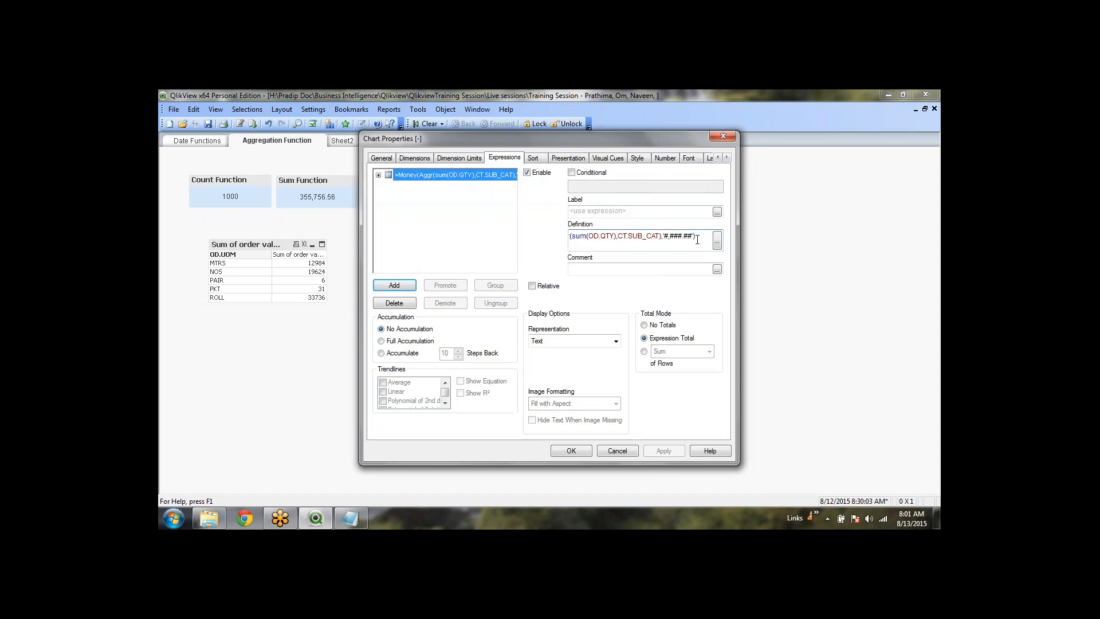
{"action": "left_click", "coordinate": [717, 240]}
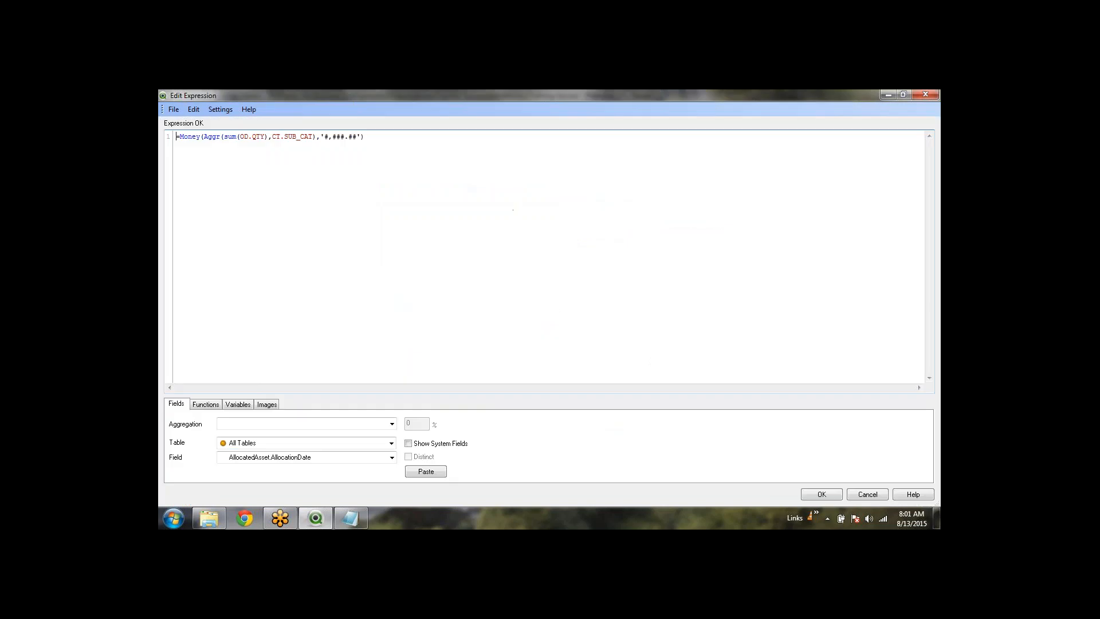
{"action": "left_click_drag", "start_coordinate": [361, 138], "coordinate": [318, 141]}
{"action": "key", "text": "Delete"}
{"action": "key", "text": "shift+Right"}
{"action": "key", "text": "shift+Right"}
{"action": "key", "text": "shift+Right"}
{"action": "key", "text": "shift+Right"}
{"action": "key", "text": "shift+Right"}
{"action": "type", "text": "Round"}
{"action": "key", "text": "Return"}
{"action": "key", "text": "End"}
{"action": "left_click", "coordinate": [822, 494]}
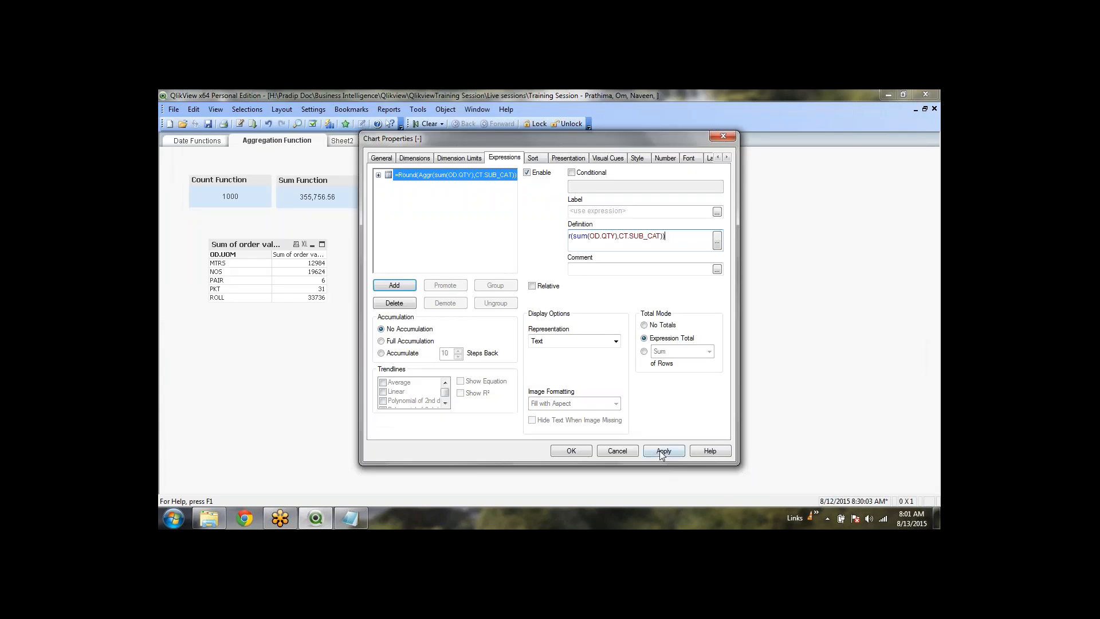
{"action": "left_click", "coordinate": [571, 450]}
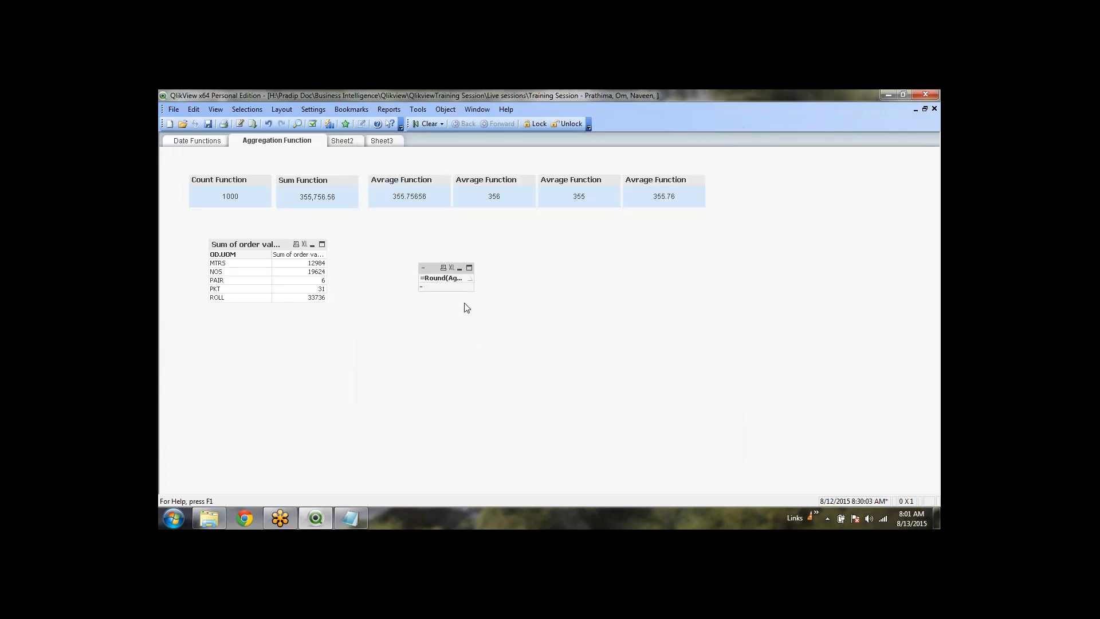
Add CT.SUB_CAT from the CT table as the small table's dimension
{"action": "right_click", "coordinate": [424, 267]}
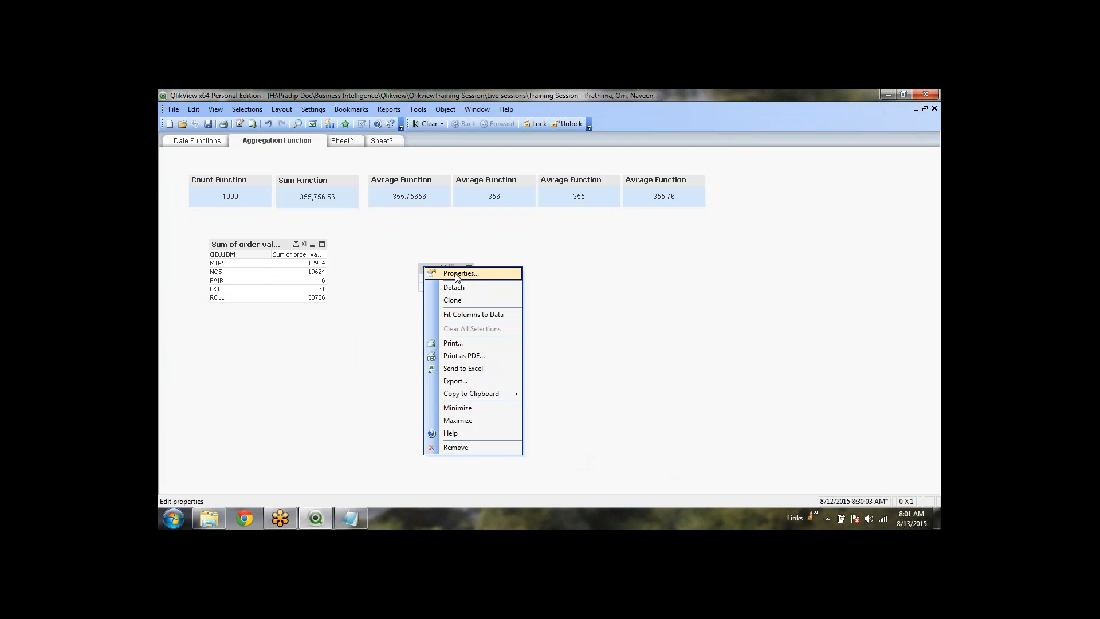
{"action": "left_click", "coordinate": [431, 270]}
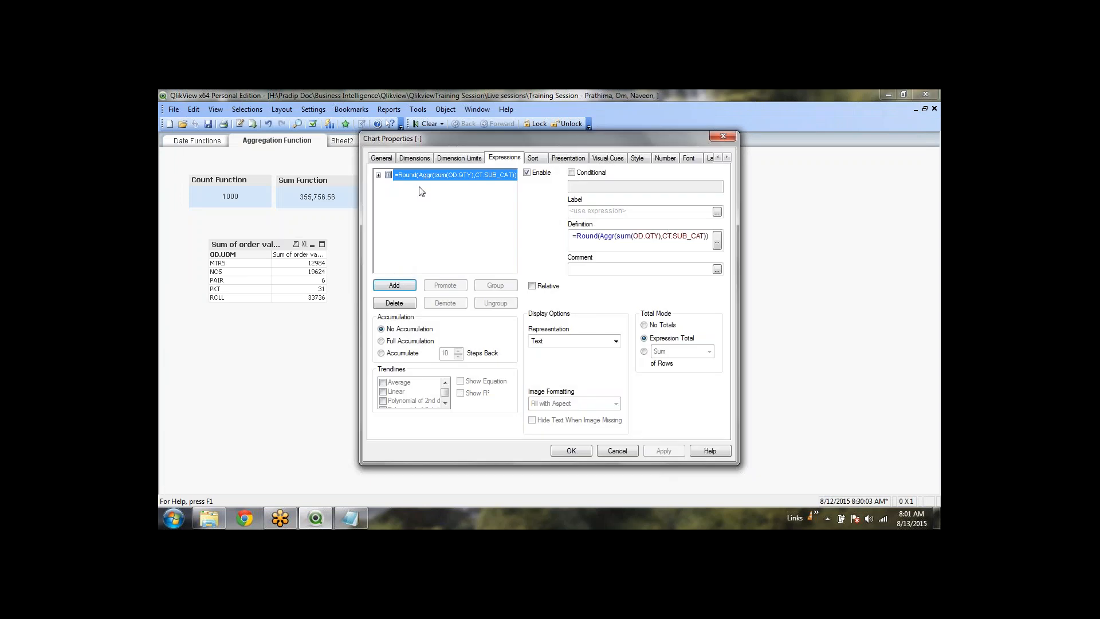
{"action": "left_click", "coordinate": [421, 160]}
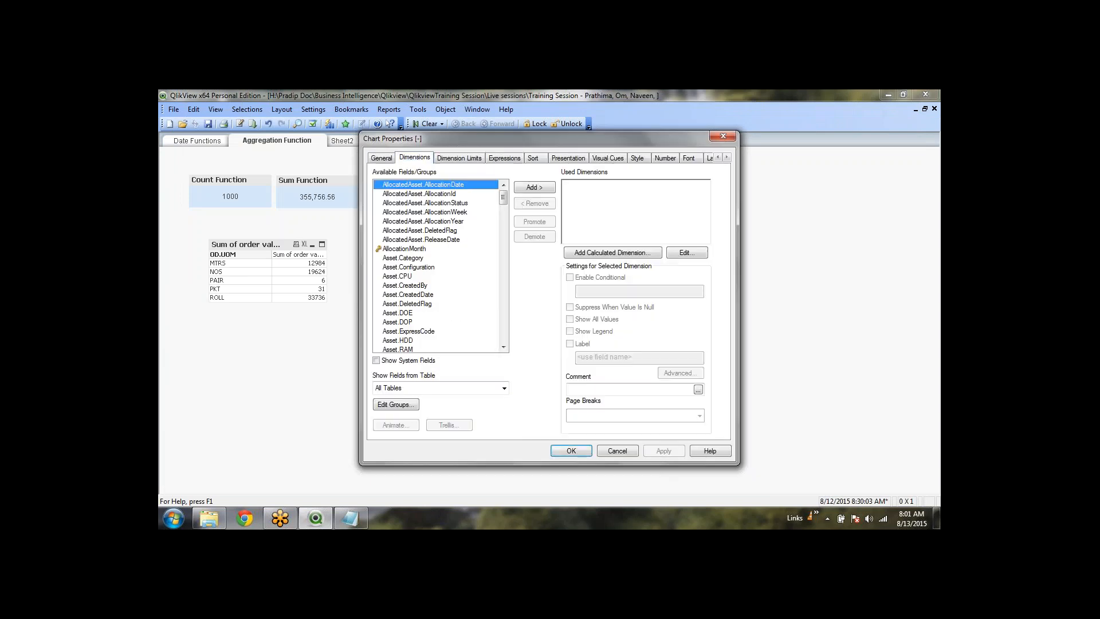
{"action": "left_click", "coordinate": [445, 388]}
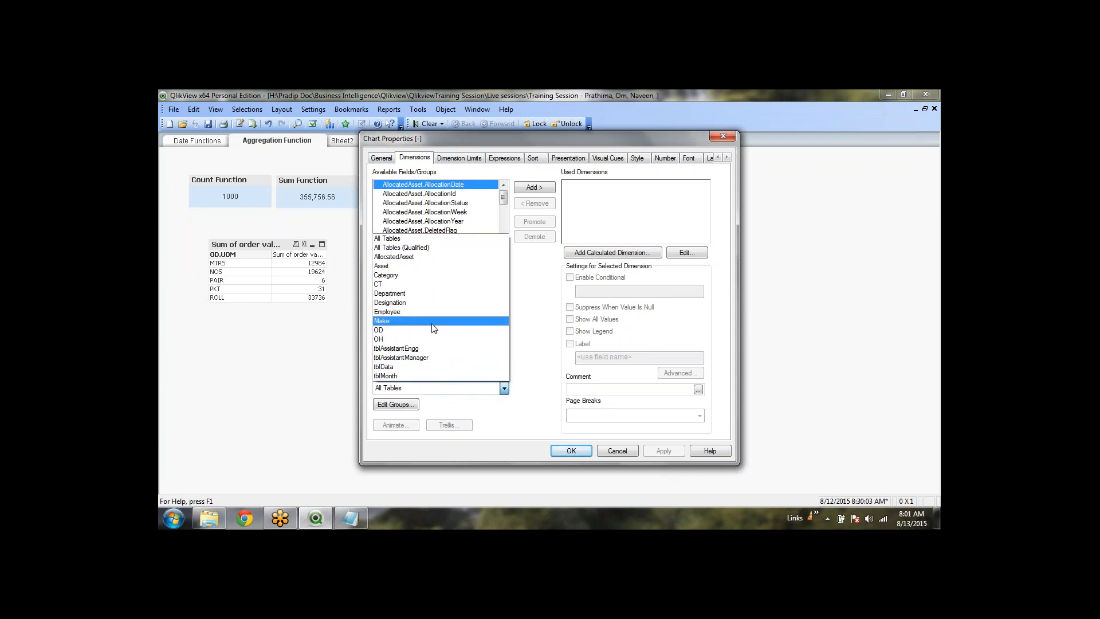
{"action": "left_click", "coordinate": [436, 276]}
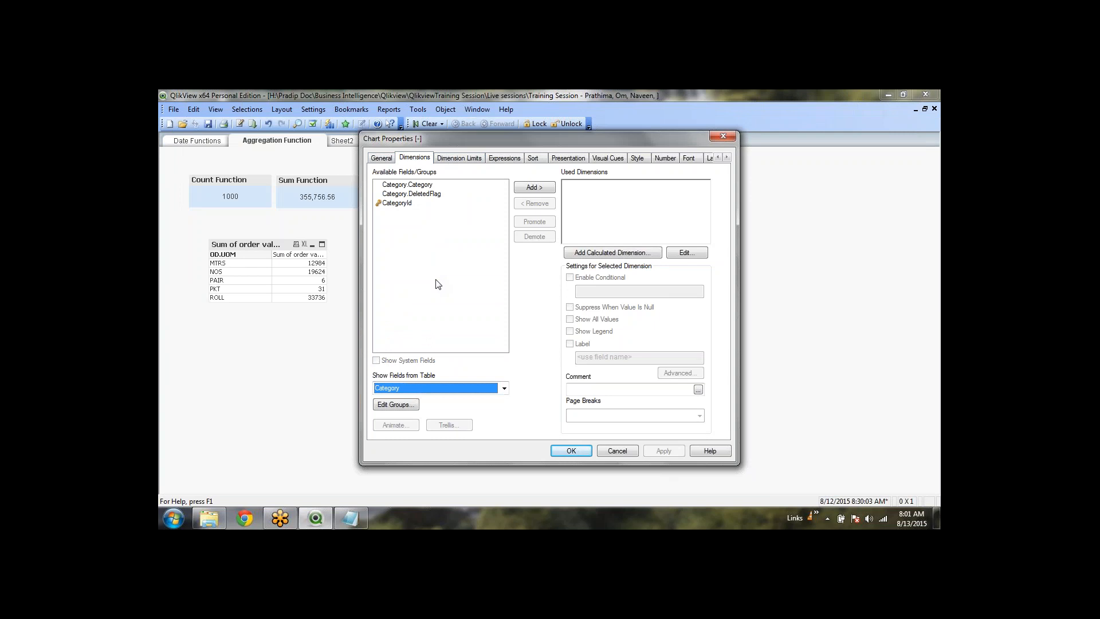
{"action": "key", "text": "Down"}
{"action": "left_click", "coordinate": [420, 250]}
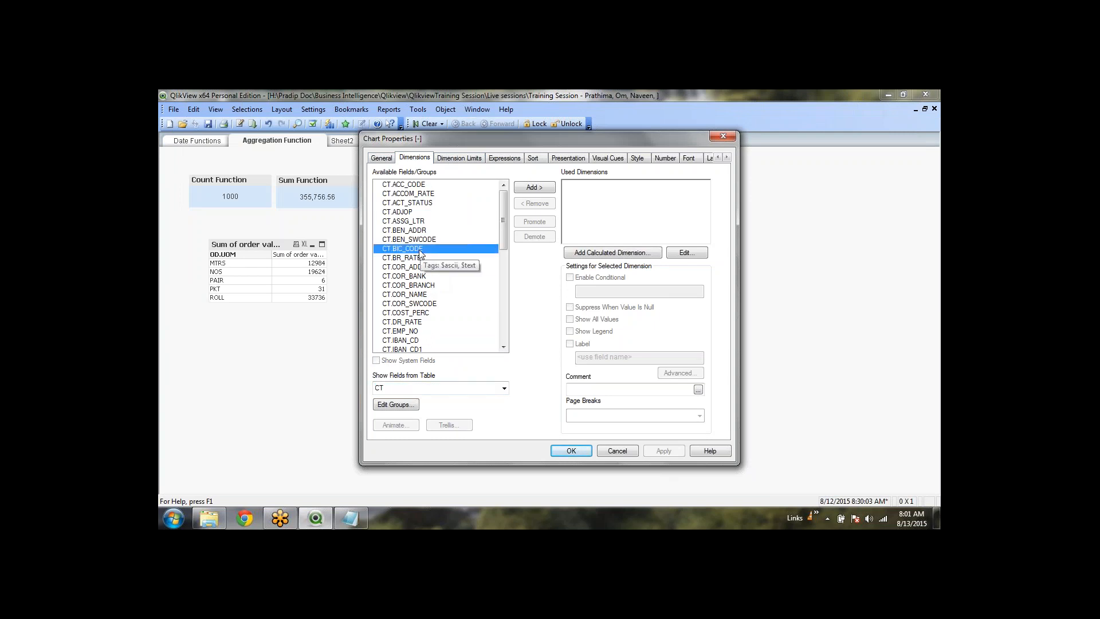
{"action": "scroll", "coordinate": [420, 255], "scroll_direction": "down", "scroll_amount": 2}
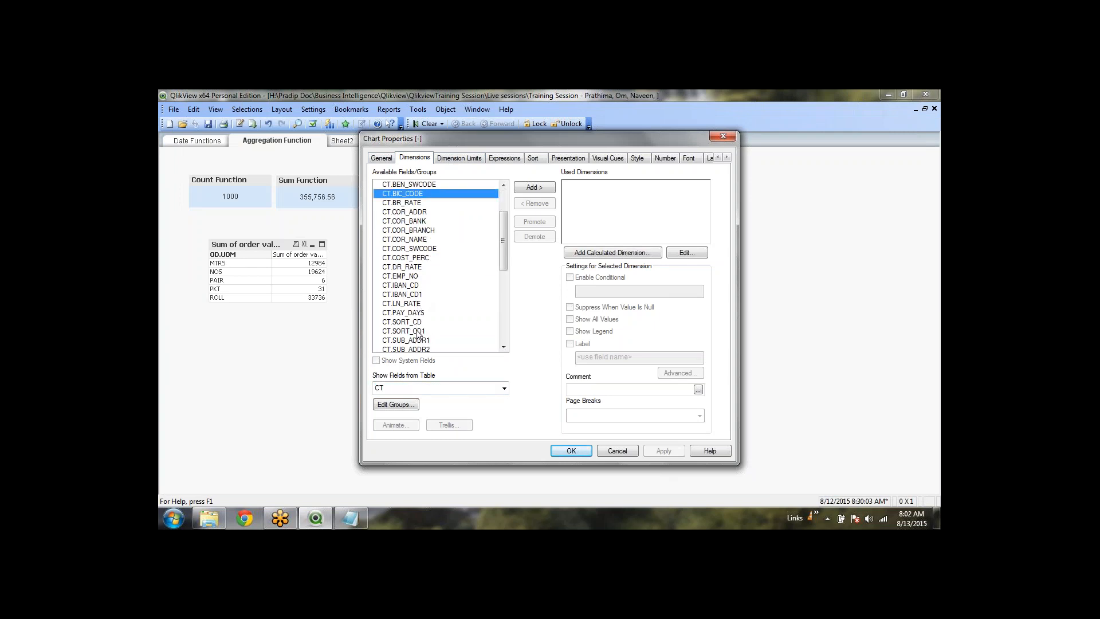
{"action": "scroll", "coordinate": [418, 335], "scroll_direction": "down", "scroll_amount": 1}
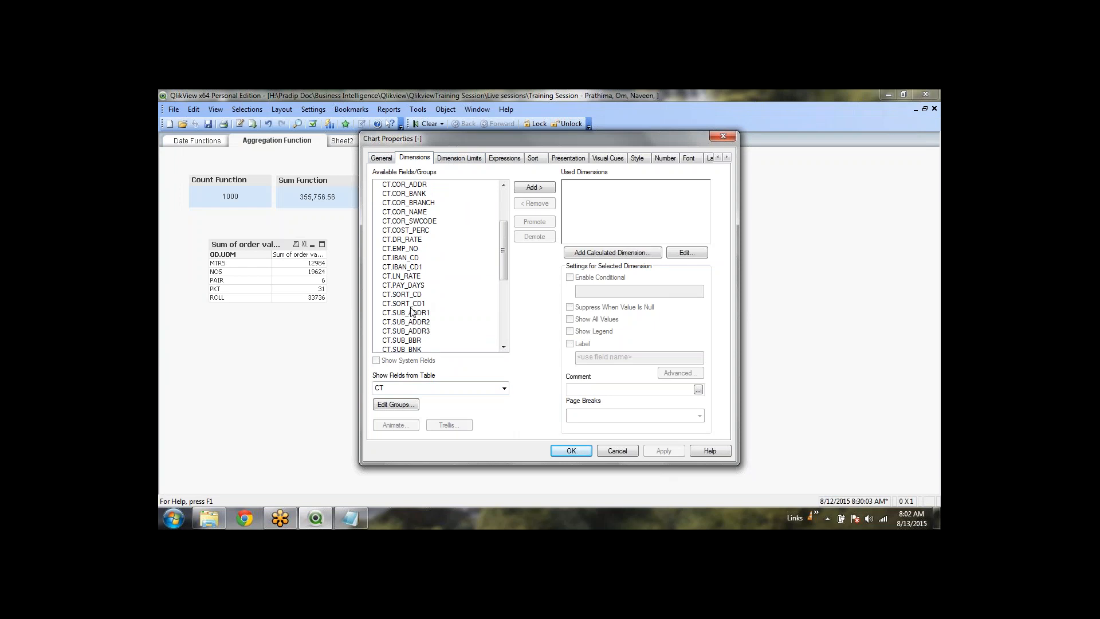
{"action": "scroll", "coordinate": [413, 309], "scroll_direction": "down", "scroll_amount": 2}
{"action": "double_click", "coordinate": [416, 305]}
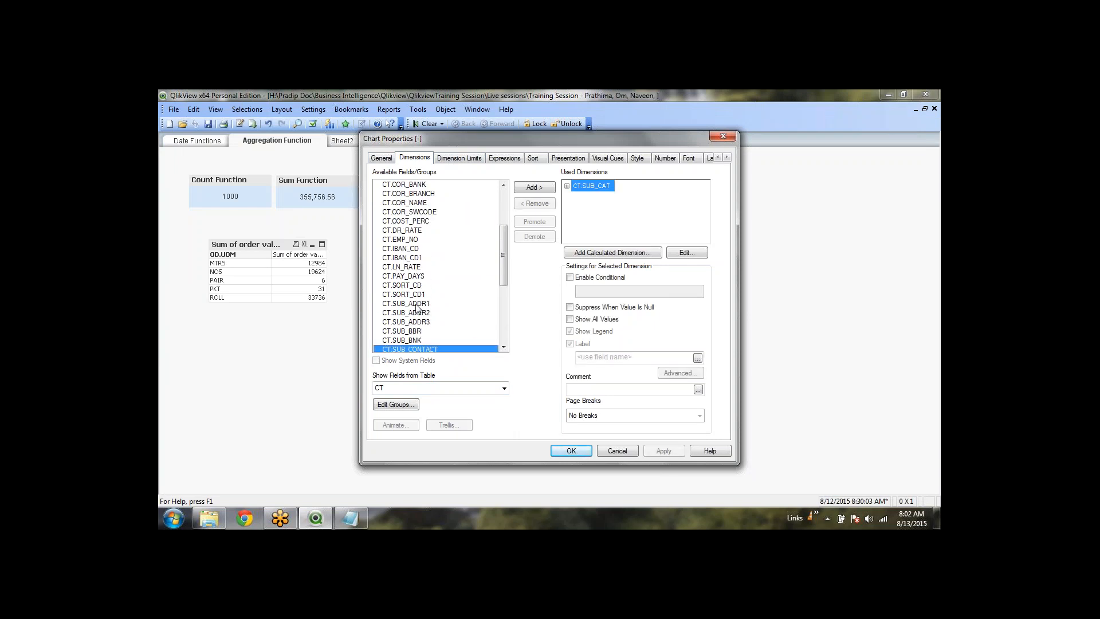
{"action": "left_click", "coordinate": [572, 451]}
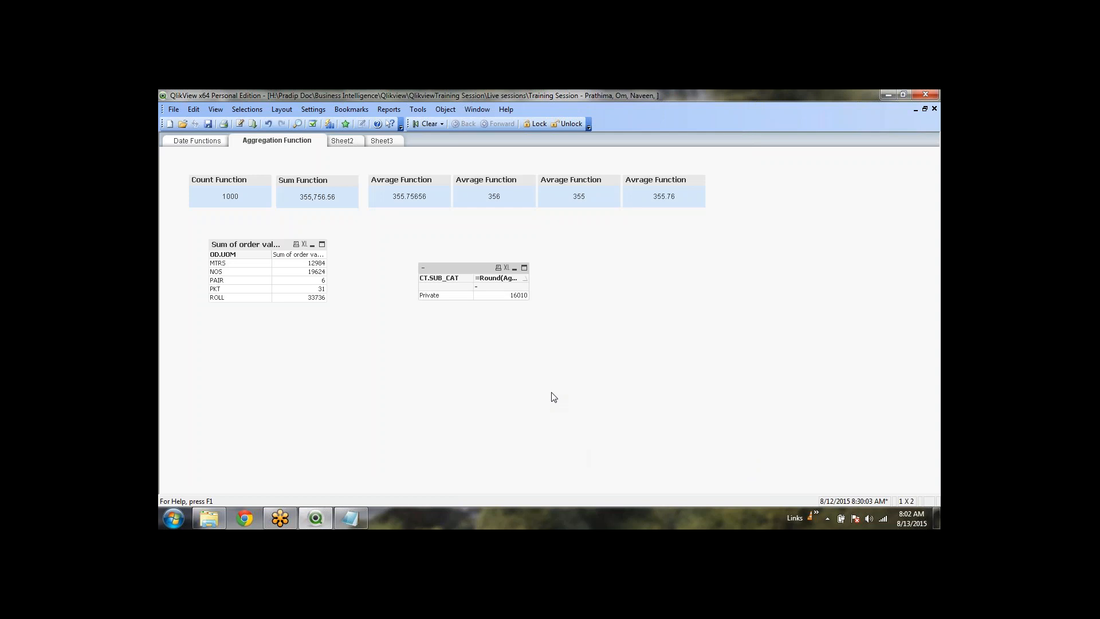
{"action": "left_click", "coordinate": [481, 296]}
Replace the CT.SUB_CAT dimension with OH.ORDER_MONTH from the OH table's fields
{"action": "right_click", "coordinate": [465, 269]}
{"action": "left_click", "coordinate": [499, 276]}
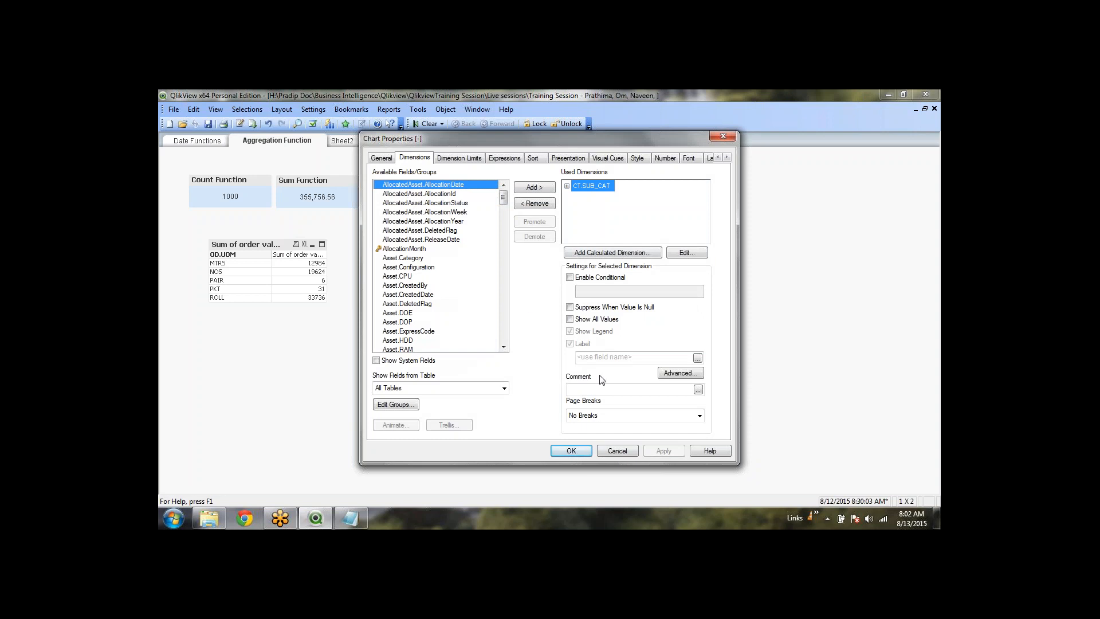
{"action": "left_click", "coordinate": [539, 205]}
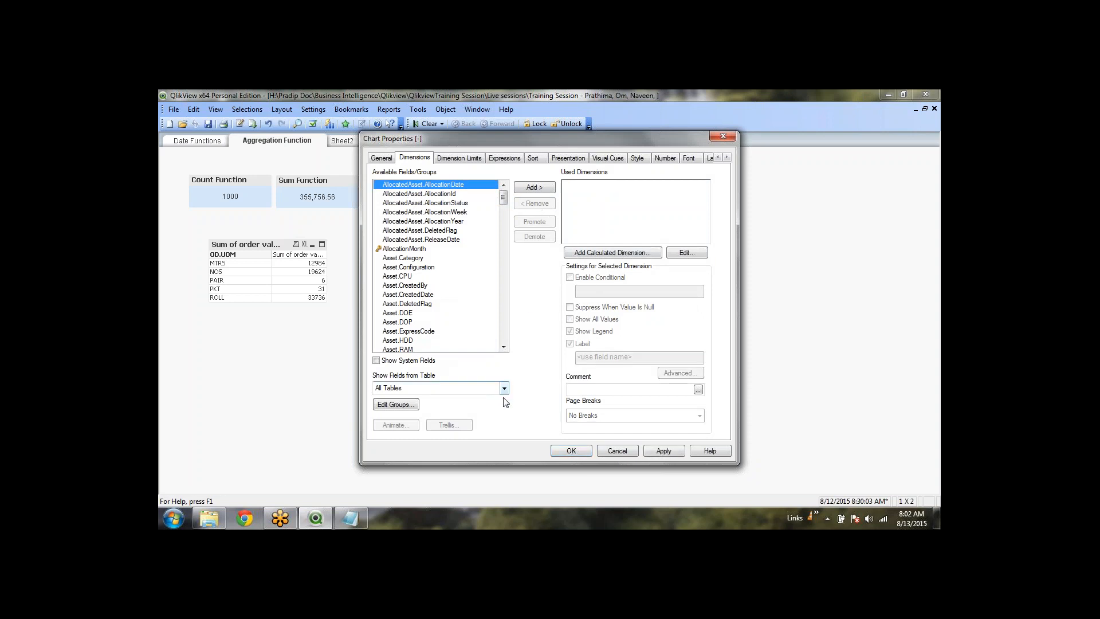
{"action": "left_click", "coordinate": [504, 389]}
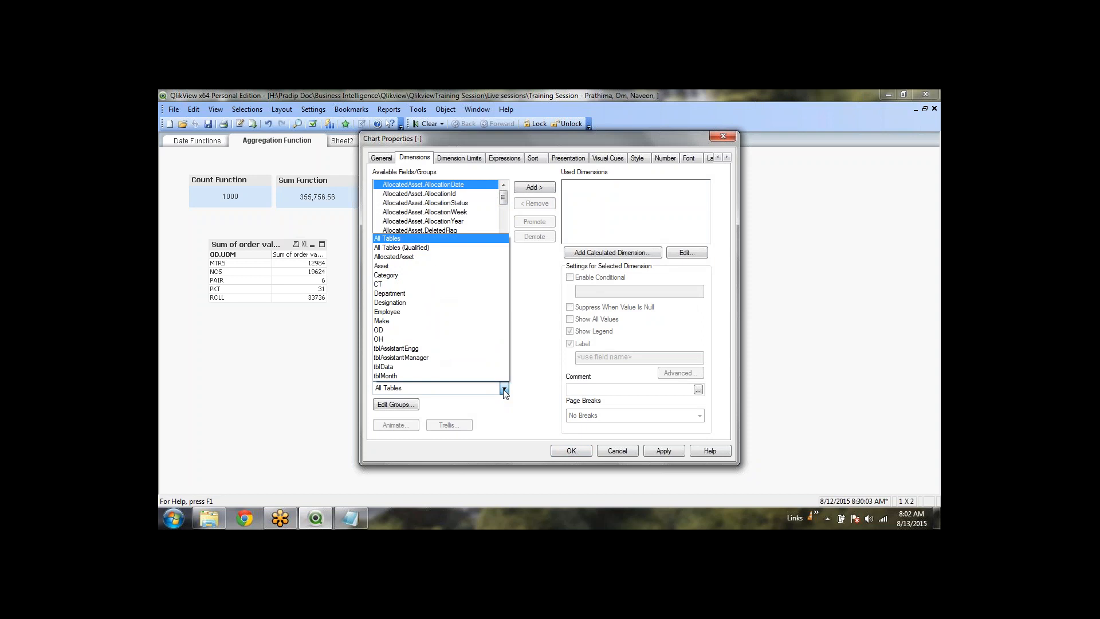
{"action": "left_click", "coordinate": [399, 340]}
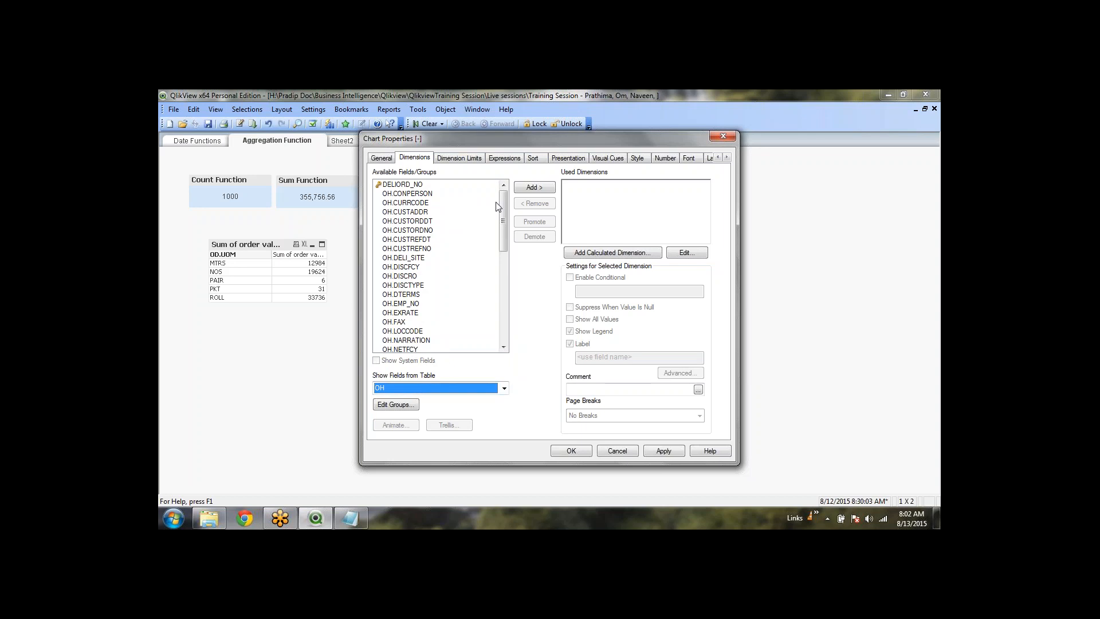
{"action": "left_click_drag", "start_coordinate": [504, 222], "coordinate": [501, 267]}
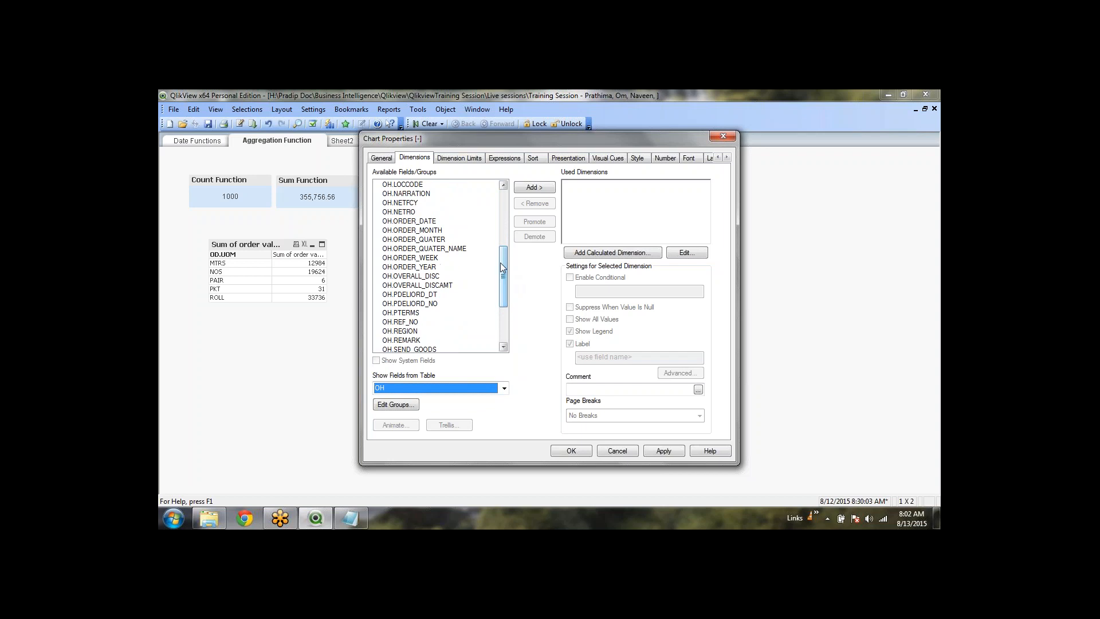
{"action": "left_click", "coordinate": [437, 230]}
{"action": "double_click", "coordinate": [437, 231]}
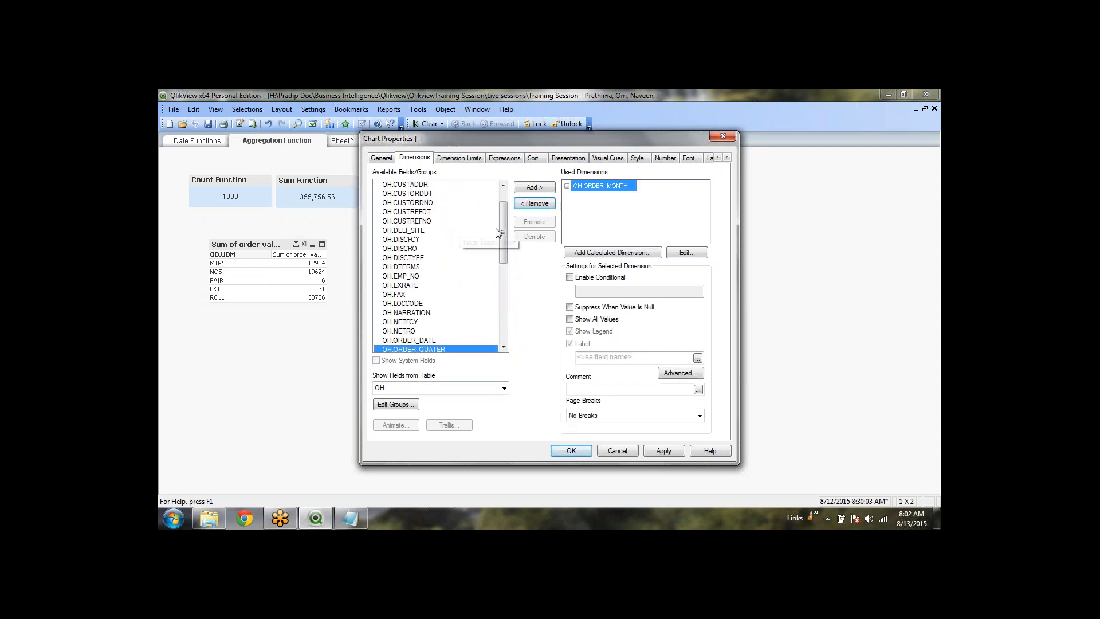
Change the Aggr grouping field to OH.ORDER_MONTH and label the expression Qty
{"action": "left_click", "coordinate": [504, 158]}
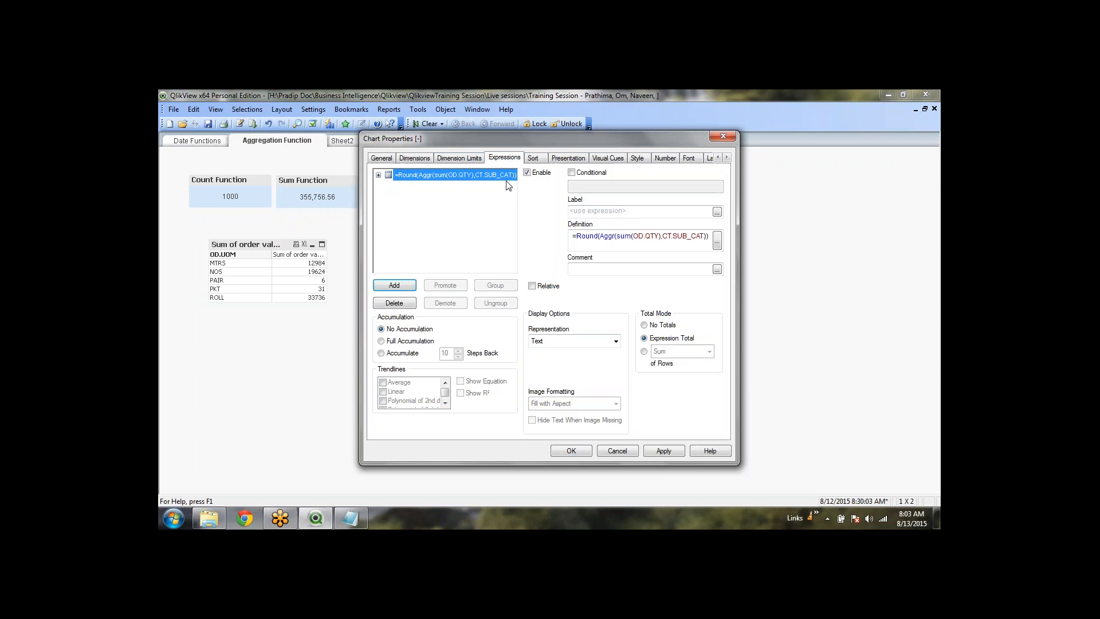
{"action": "double_click", "coordinate": [692, 236]}
{"action": "key", "text": "BackSpace"}
{"action": "key", "text": "BackSpace"}
{"action": "key", "text": "BackSpace"}
{"action": "key", "text": "BackSpace"}
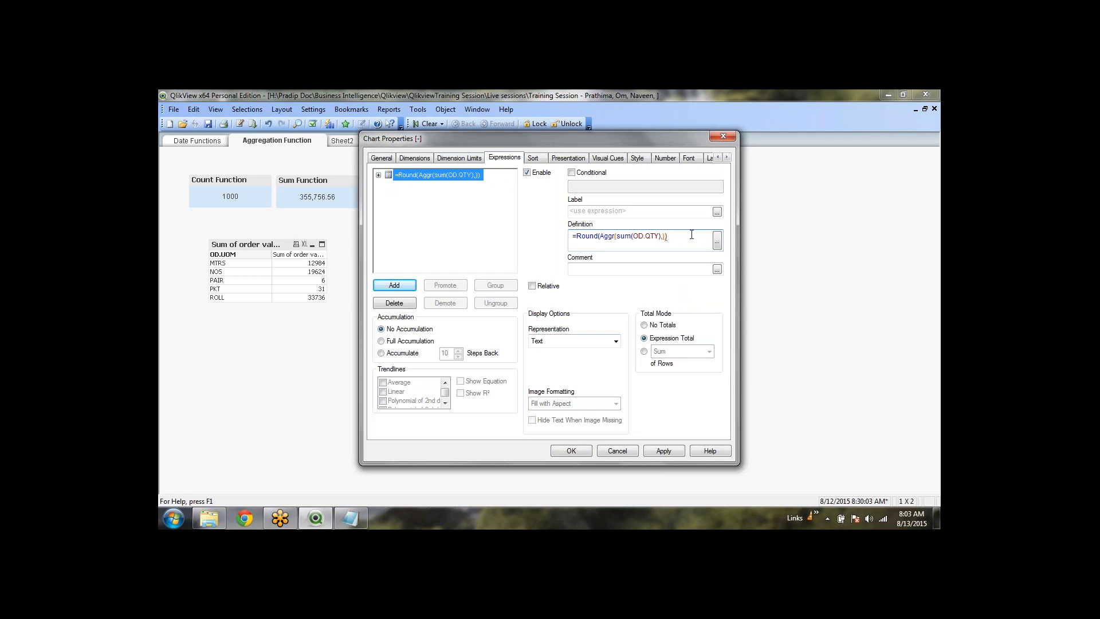
{"action": "type", "text": "oh."}
{"action": "type", "text": "or"}
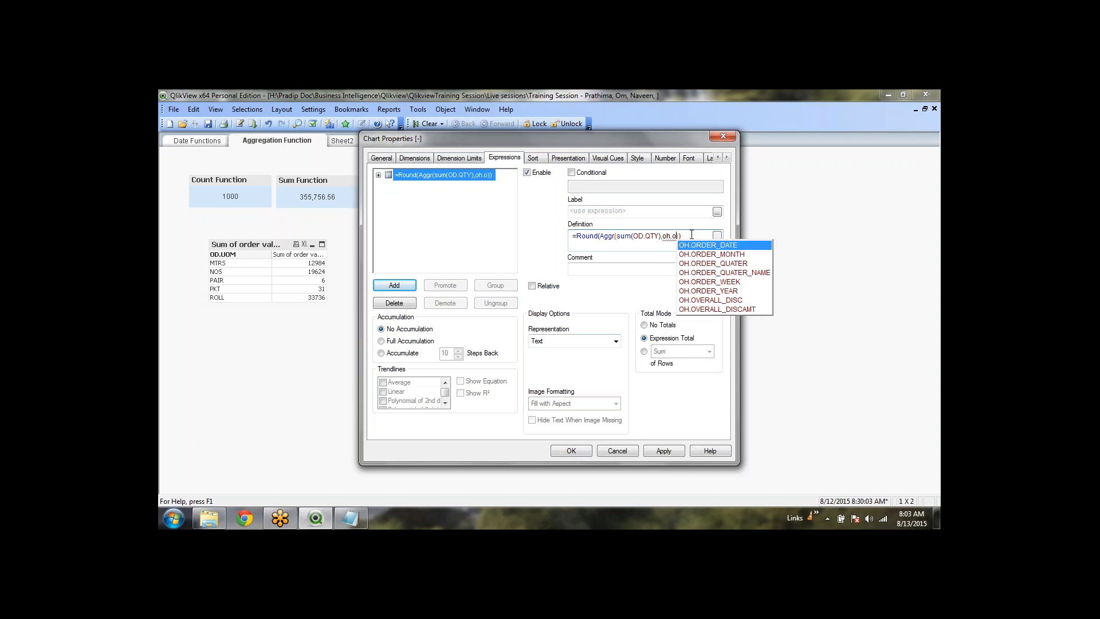
{"action": "key", "text": "Down"}
{"action": "key", "text": "Return"}
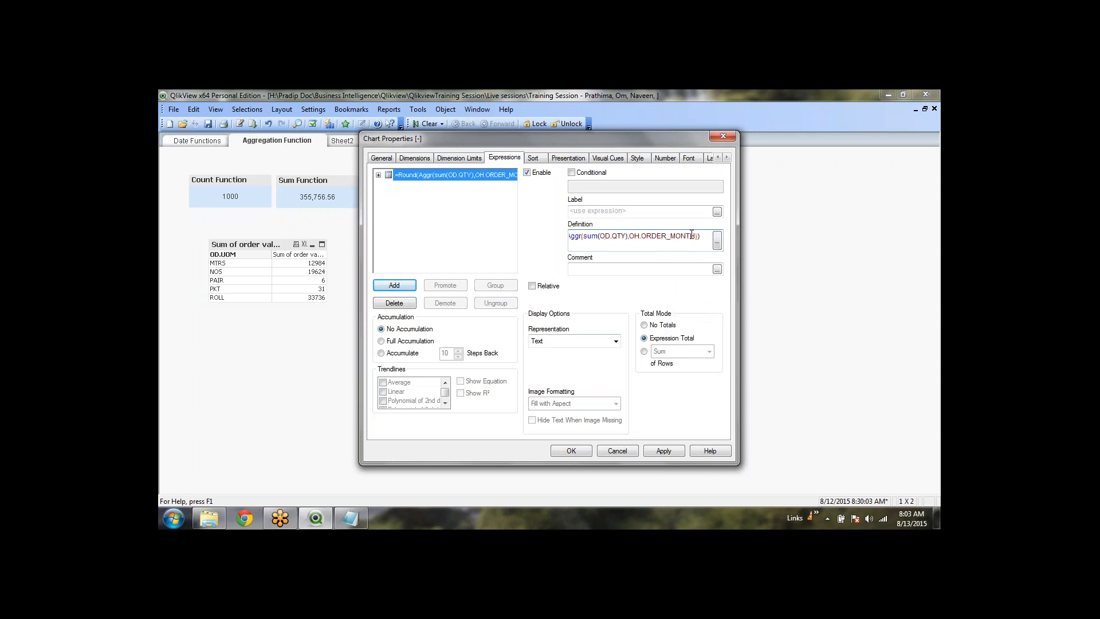
{"action": "left_click", "coordinate": [608, 212]}
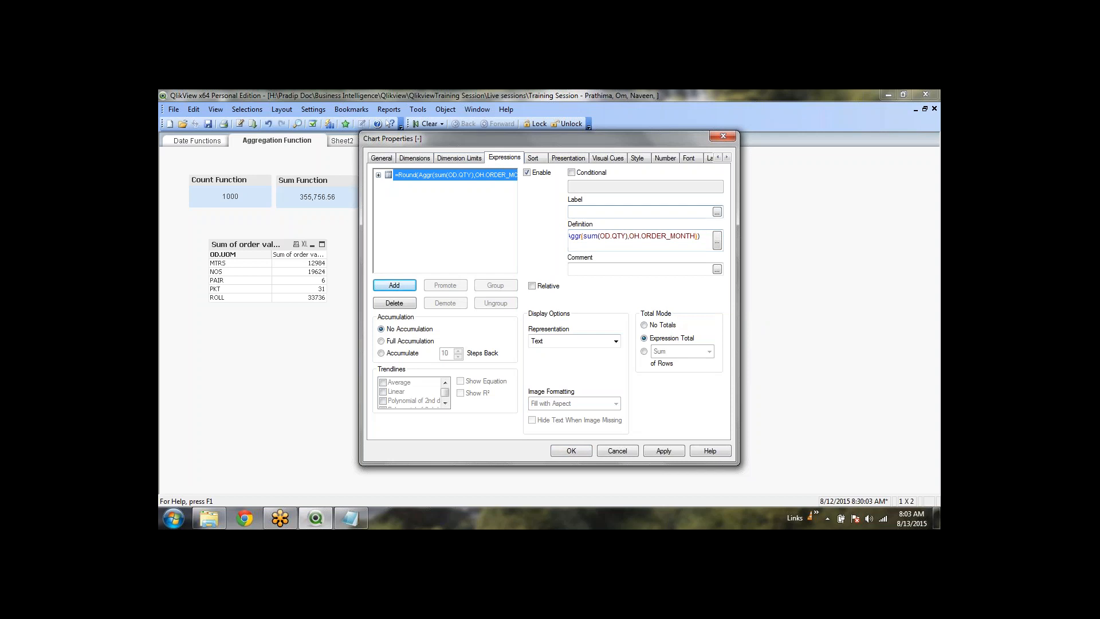
{"action": "type", "text": "Qty"}
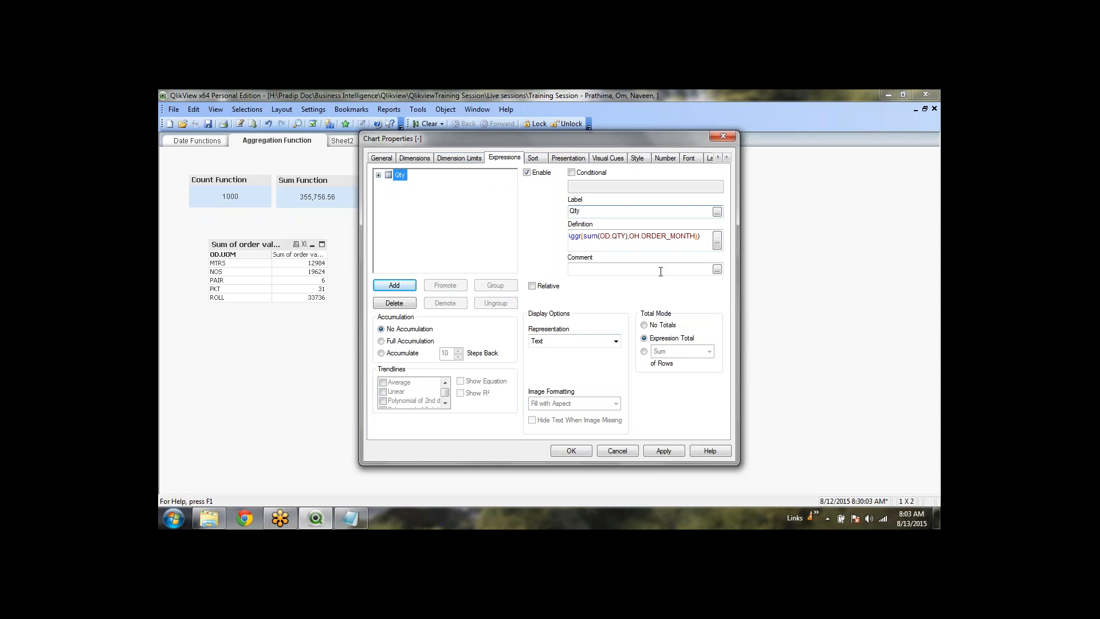
{"action": "left_click", "coordinate": [665, 451]}
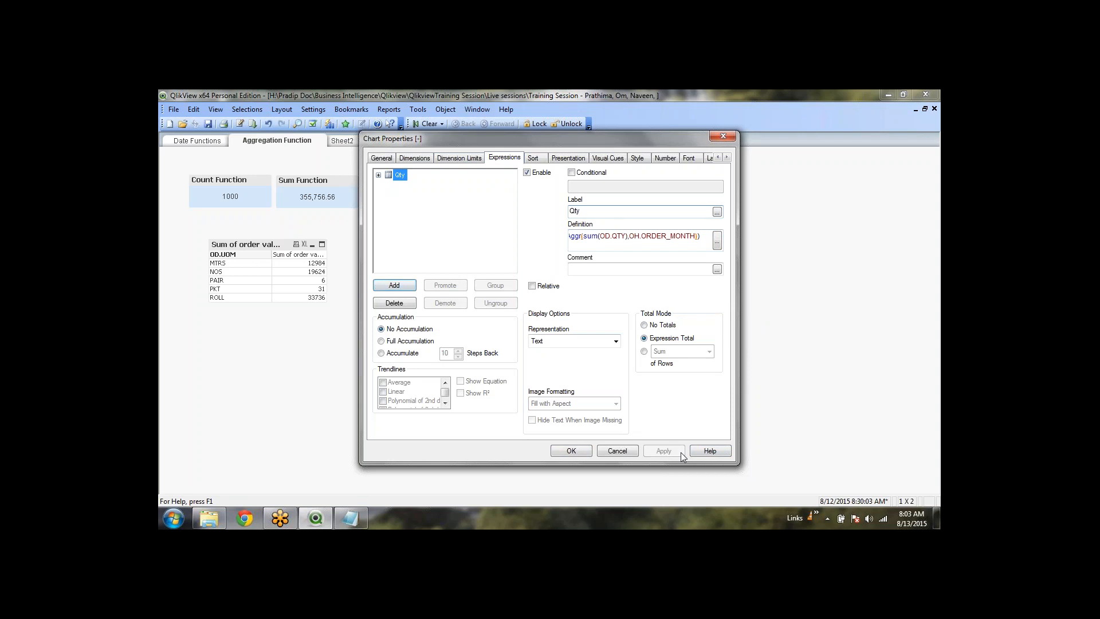
{"action": "left_click", "coordinate": [568, 453]}
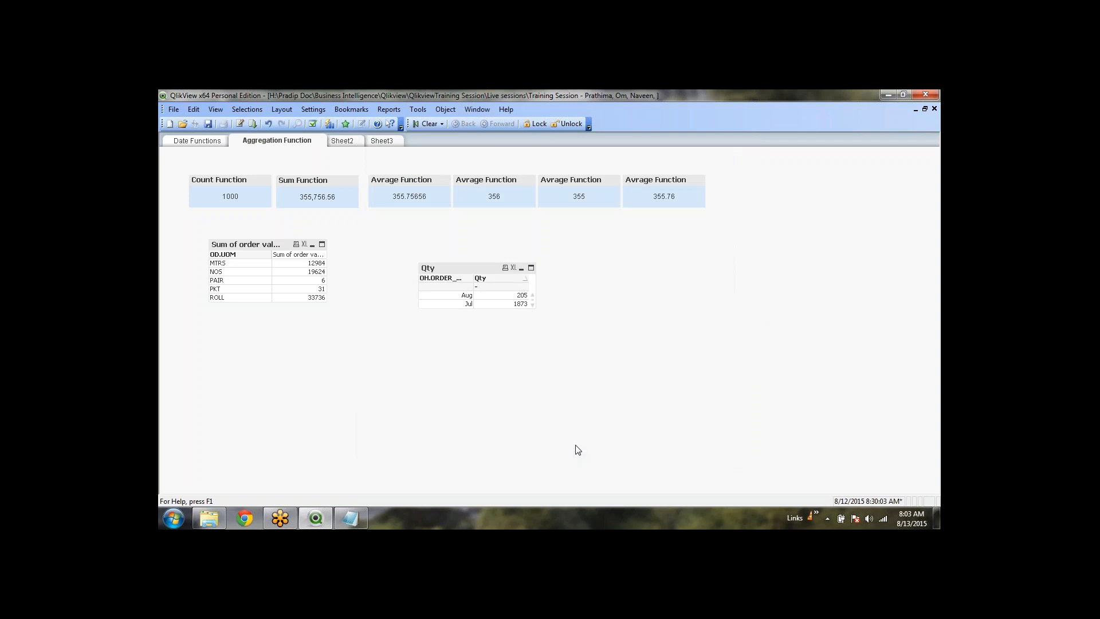
Enlarge the Qty table to show all months and set Total Mode to No Totals
{"action": "left_click_drag", "start_coordinate": [521, 309], "coordinate": [520, 364]}
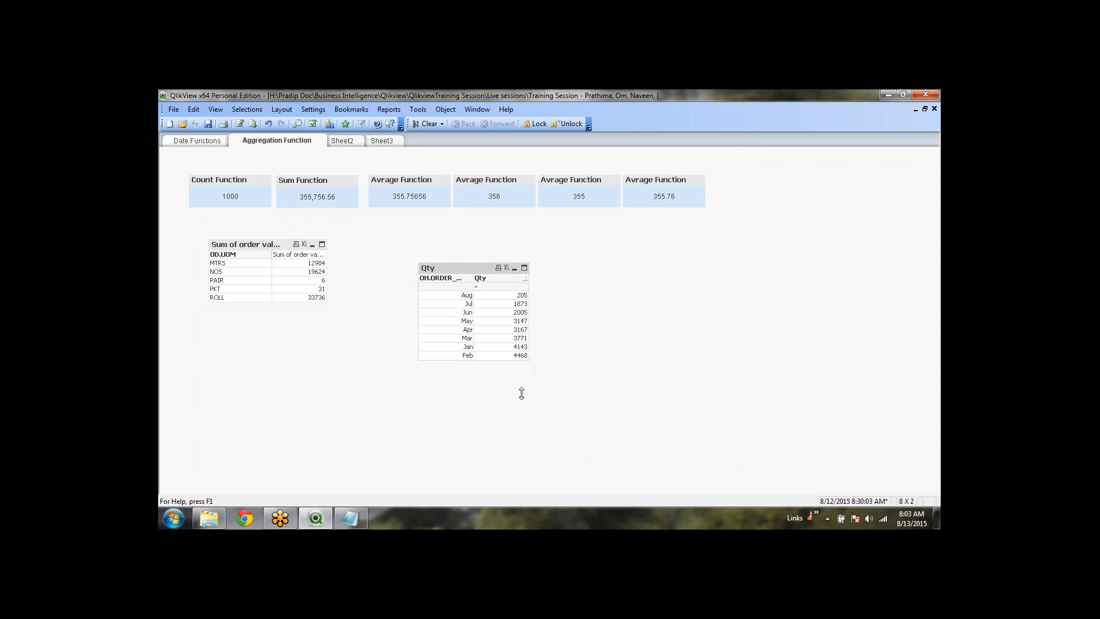
{"action": "right_click", "coordinate": [463, 273]}
{"action": "left_click", "coordinate": [466, 275]}
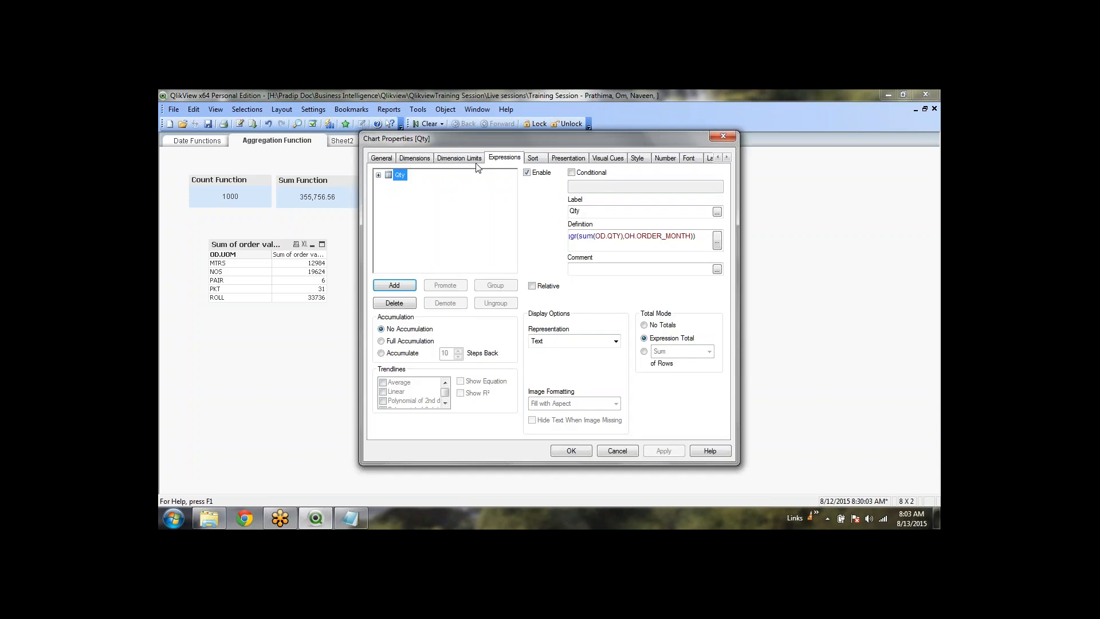
{"action": "left_click", "coordinate": [652, 326]}
{"action": "left_click", "coordinate": [579, 455]}
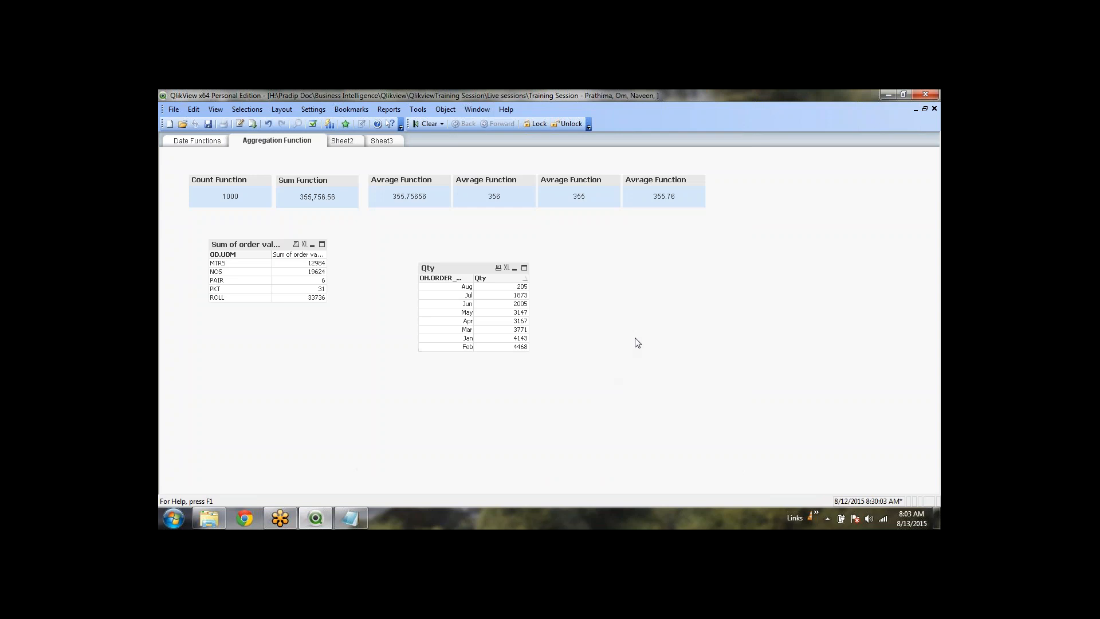
Widen the OH.ORDER_MONTH column and move the Qty table beside the Sum table
{"action": "left_click_drag", "start_coordinate": [473, 282], "coordinate": [488, 278]}
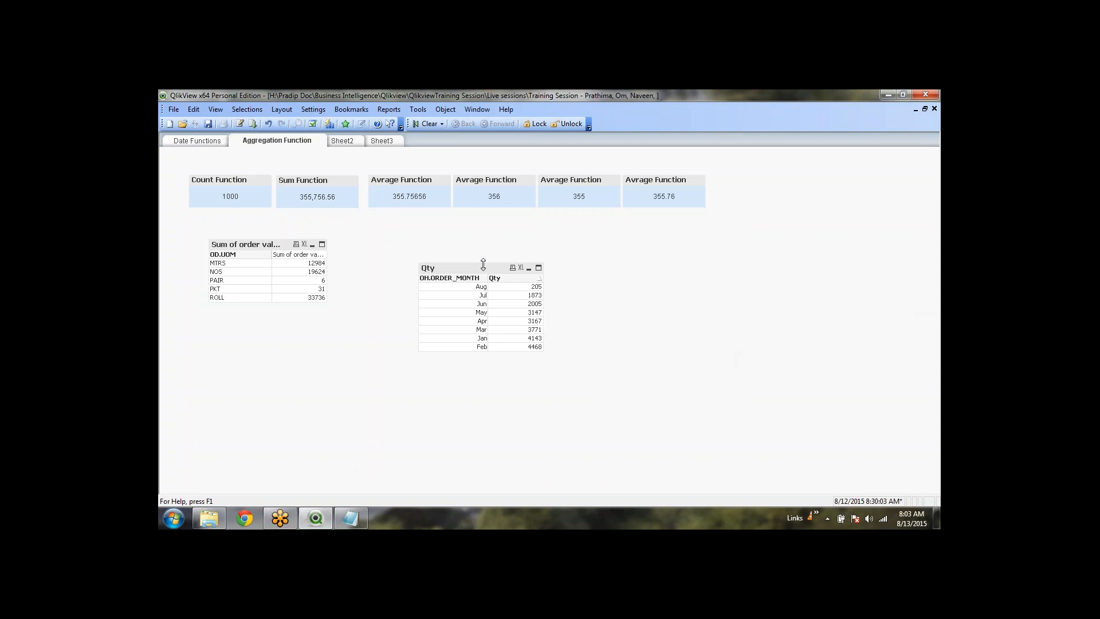
{"action": "left_click_drag", "start_coordinate": [484, 264], "coordinate": [419, 233]}
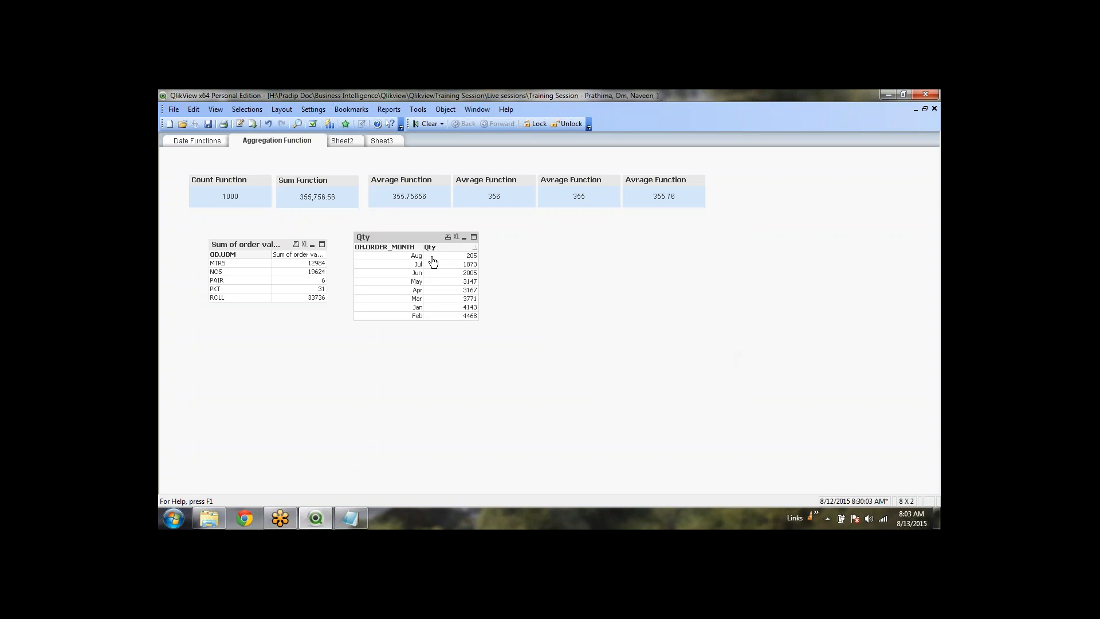
{"action": "left_click_drag", "start_coordinate": [422, 247], "coordinate": [420, 247]}
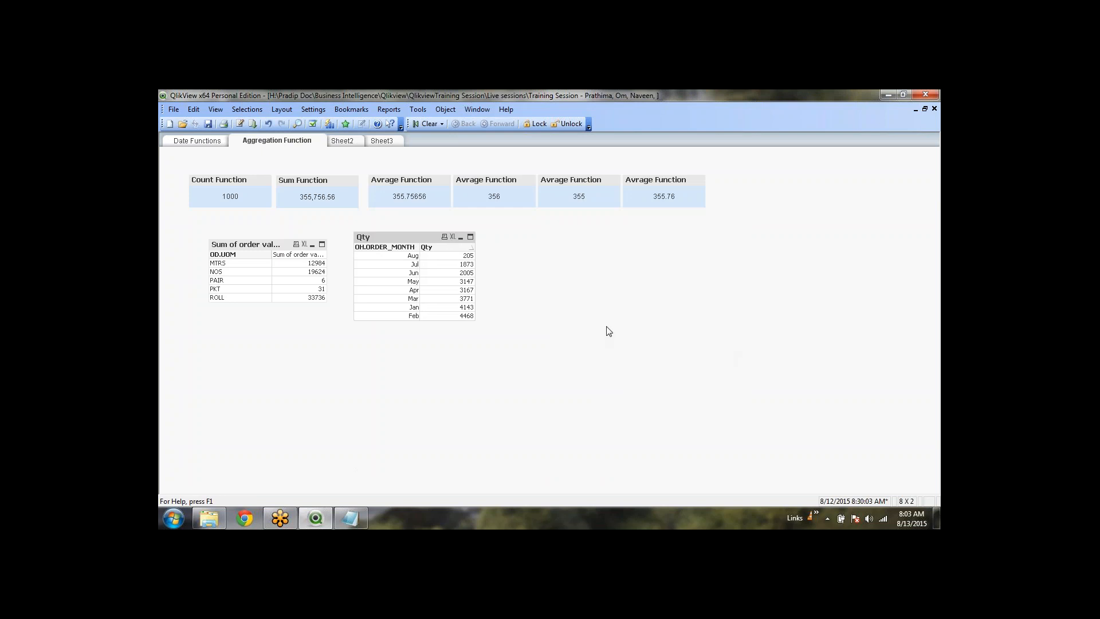
{"action": "left_click", "coordinate": [626, 365]}
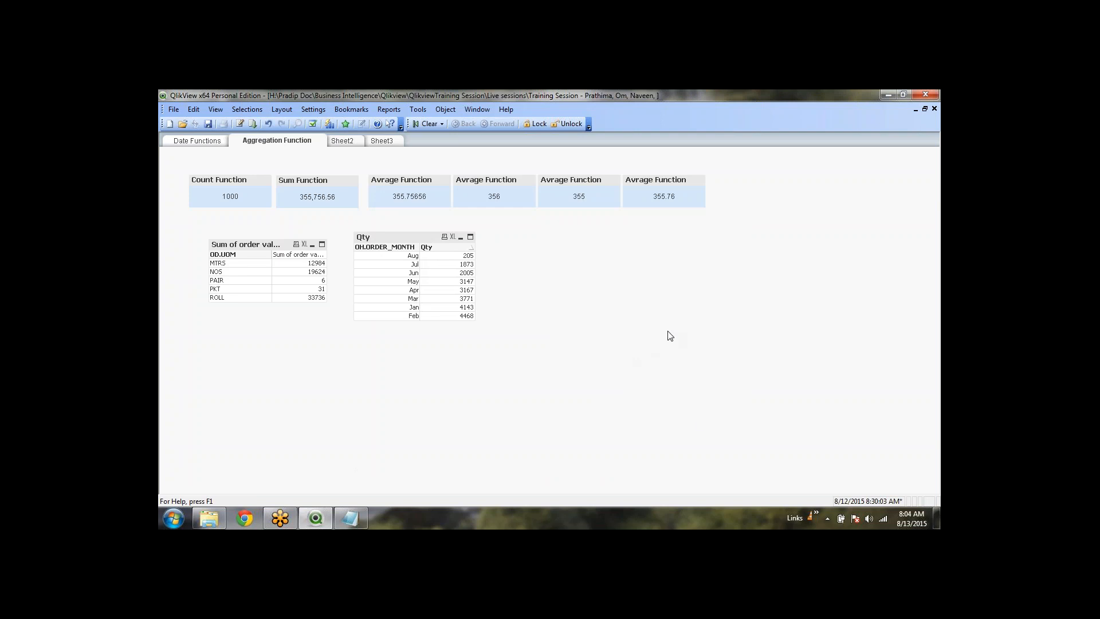
{"action": "left_click", "coordinate": [395, 240]}
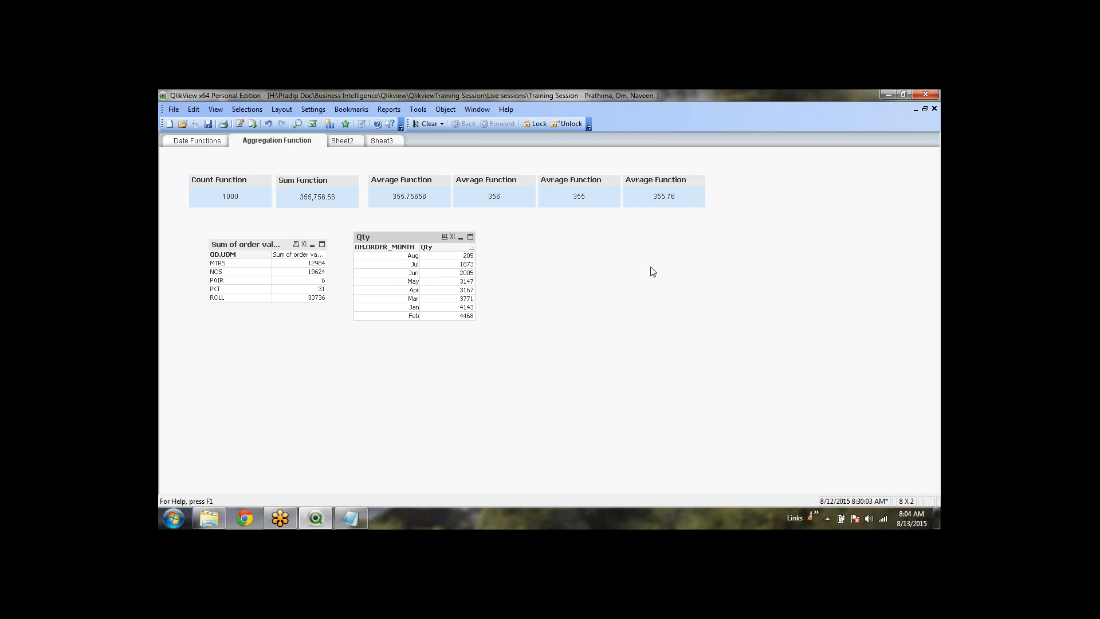
{"action": "right_click", "coordinate": [533, 248]}
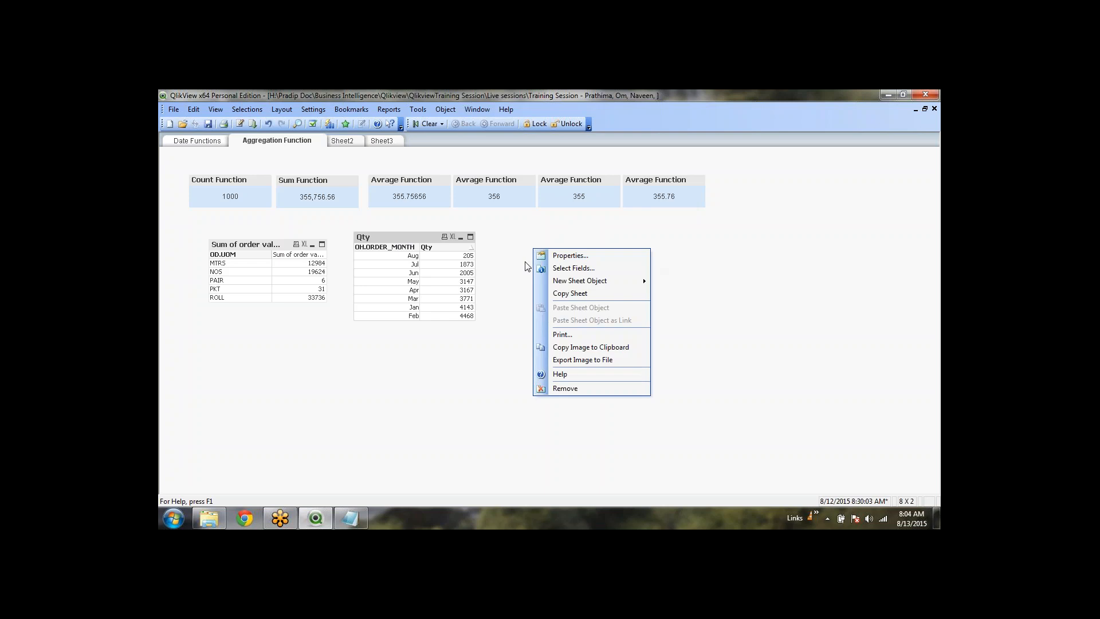
{"action": "left_click", "coordinate": [525, 268]}
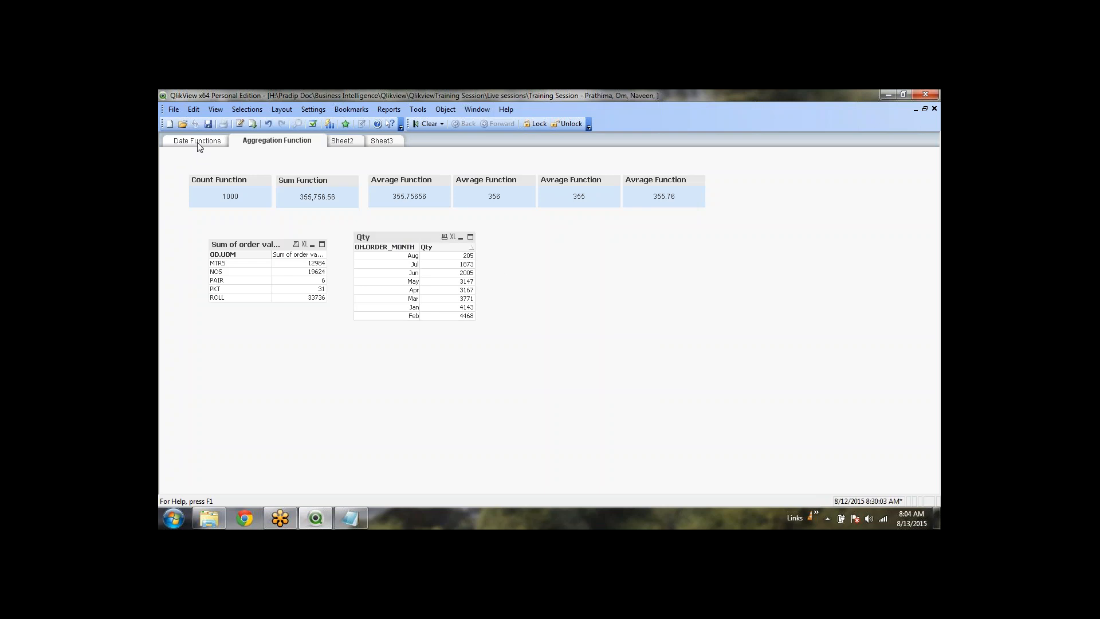
{"action": "right_click", "coordinate": [528, 247]}
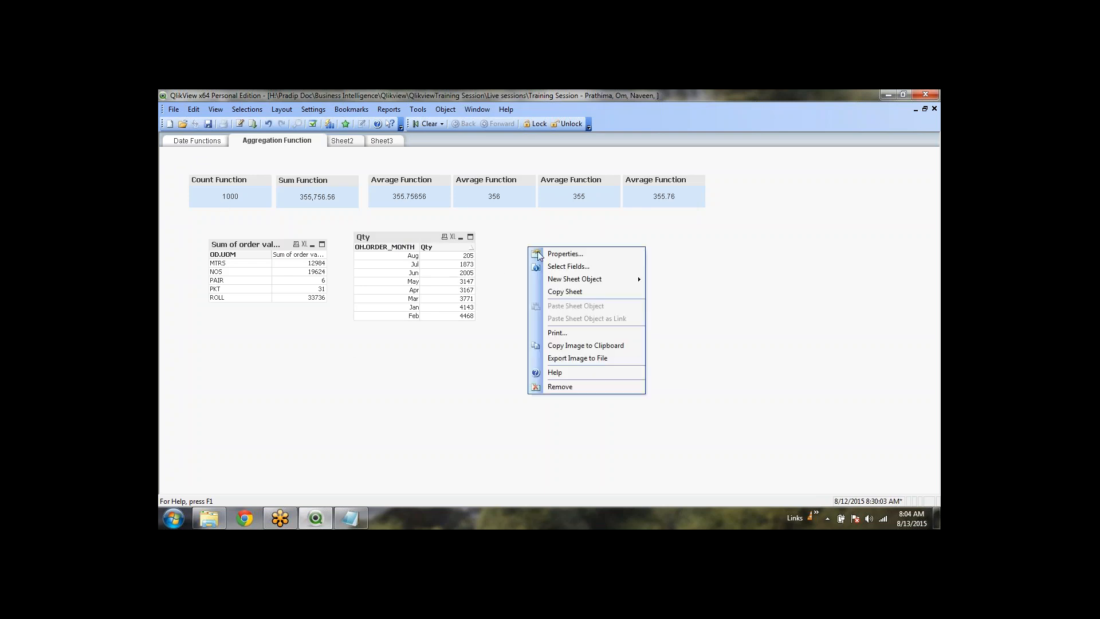
Create a new list box on the sheet for the OH.ORDER_MONTH field
{"action": "left_click", "coordinate": [614, 445]}
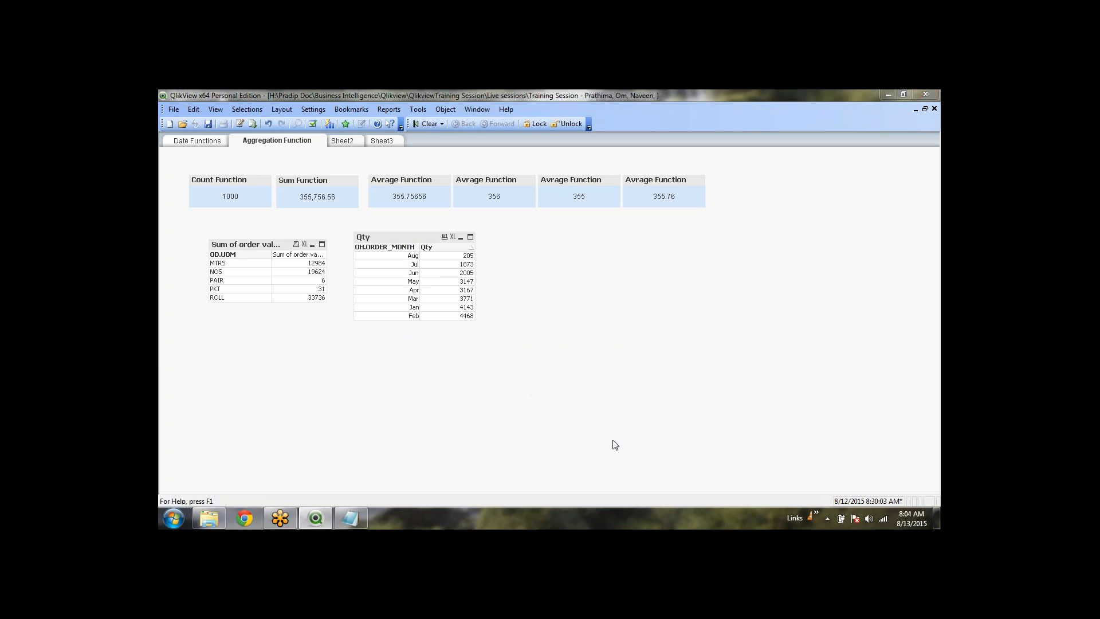
{"action": "left_click", "coordinate": [533, 226]}
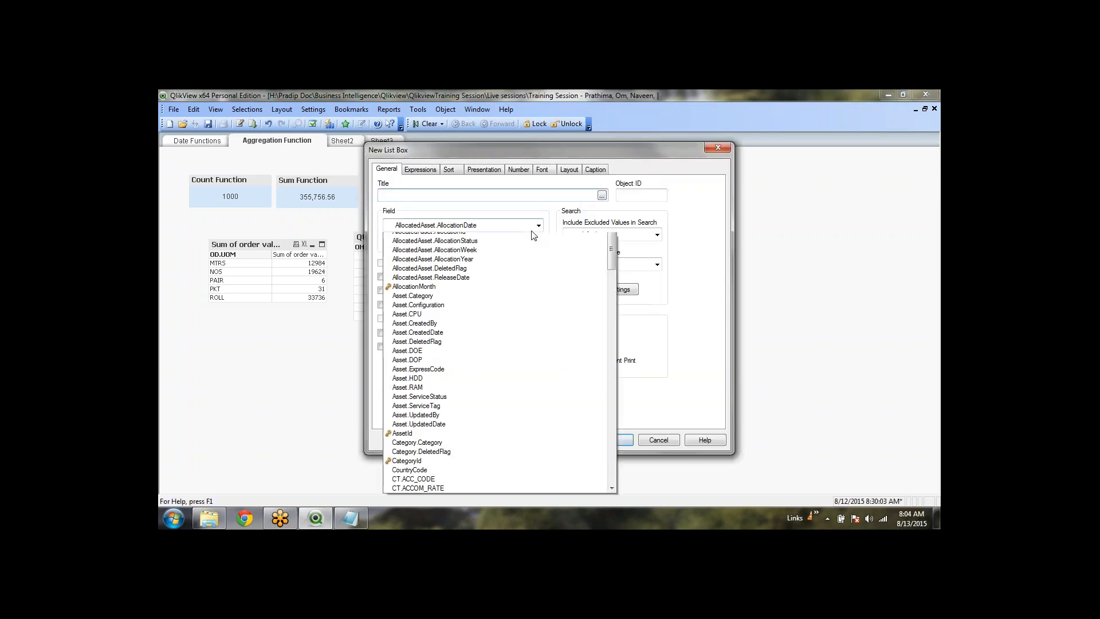
{"action": "scroll", "coordinate": [448, 467], "scroll_direction": "down", "scroll_amount": 3}
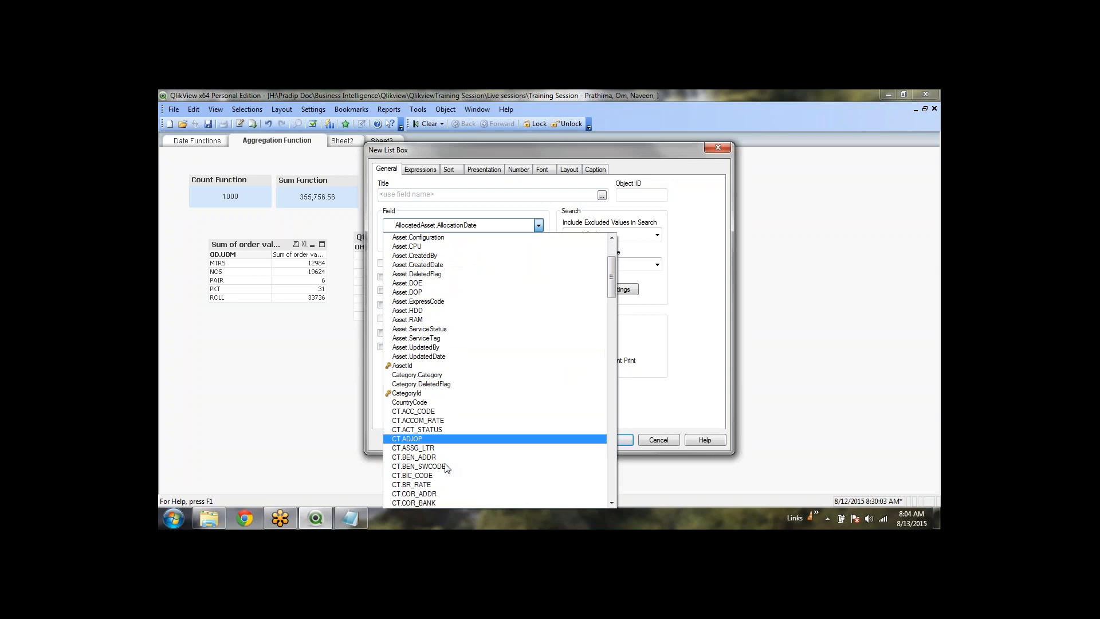
{"action": "scroll", "coordinate": [447, 468], "scroll_direction": "down", "scroll_amount": 15}
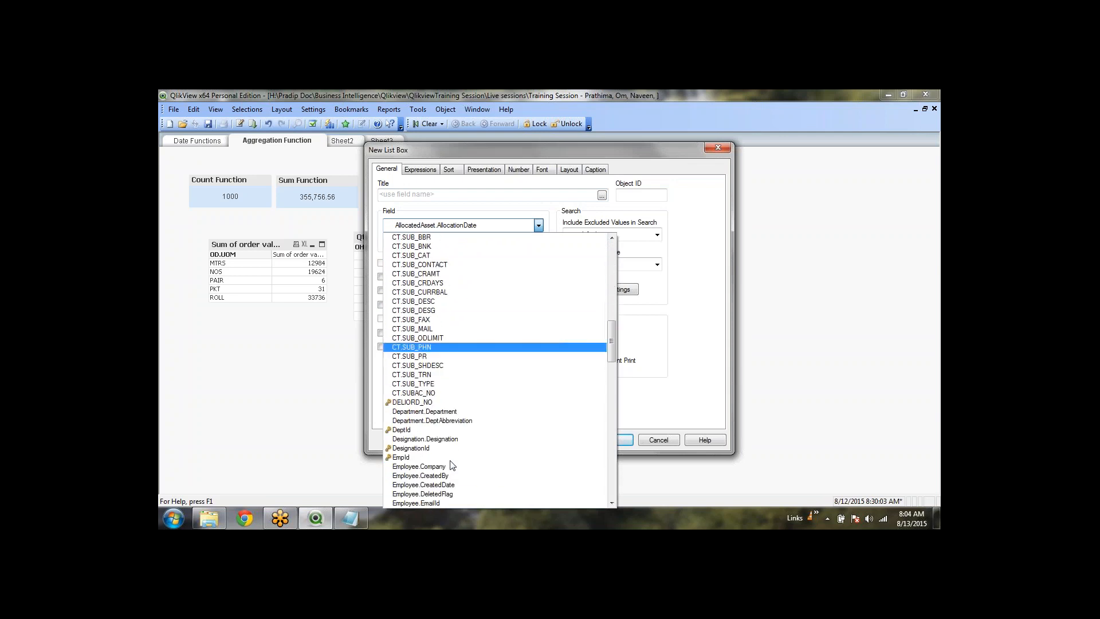
{"action": "scroll", "coordinate": [453, 466], "scroll_direction": "down", "scroll_amount": 10}
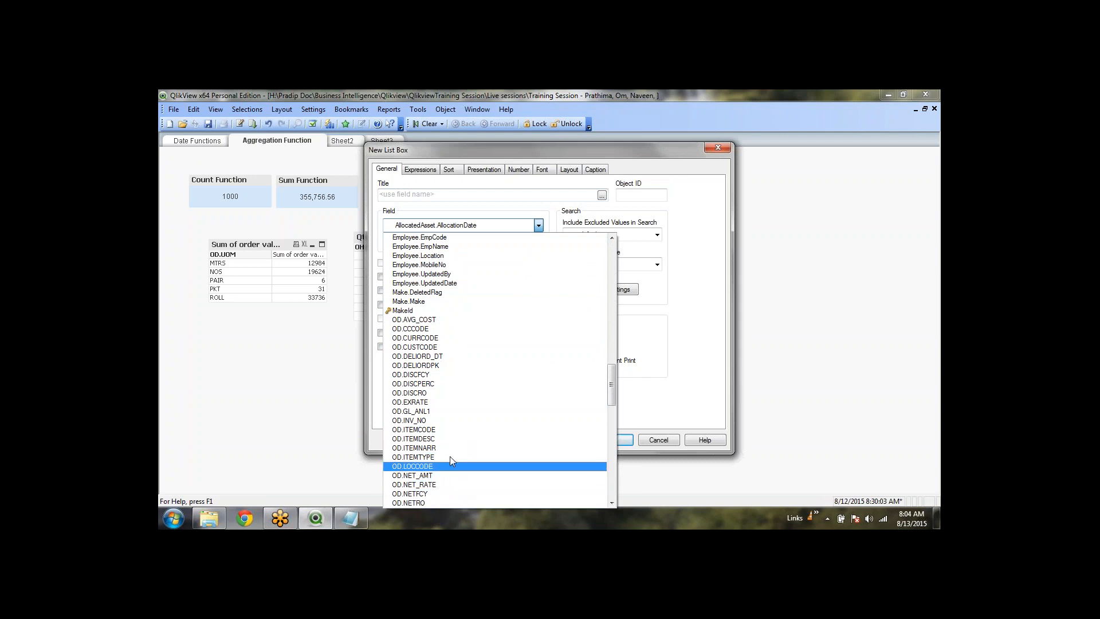
{"action": "scroll", "coordinate": [449, 417], "scroll_direction": "down", "scroll_amount": 12}
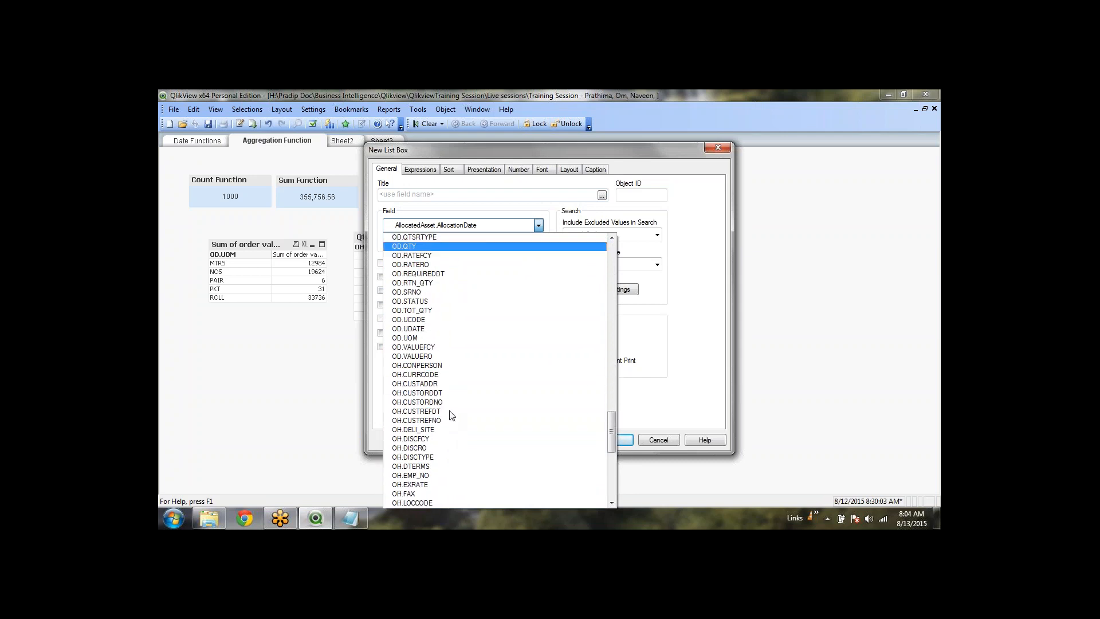
{"action": "scroll", "coordinate": [451, 415], "scroll_direction": "down", "scroll_amount": 2}
{"action": "scroll", "coordinate": [451, 415], "scroll_direction": "down", "scroll_amount": 8}
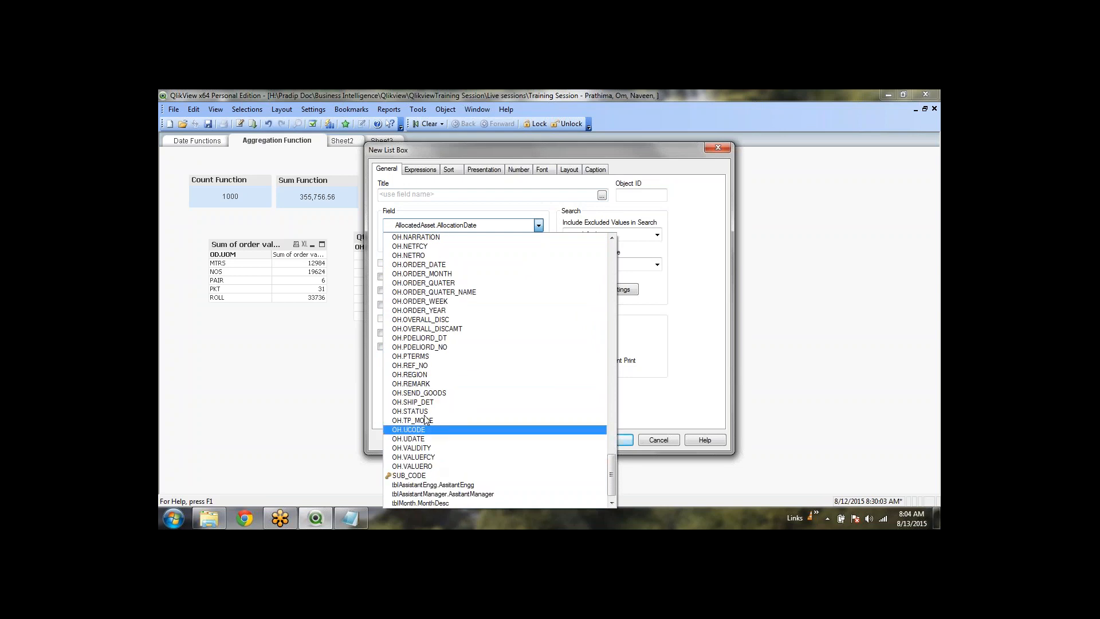
{"action": "left_click", "coordinate": [484, 273]}
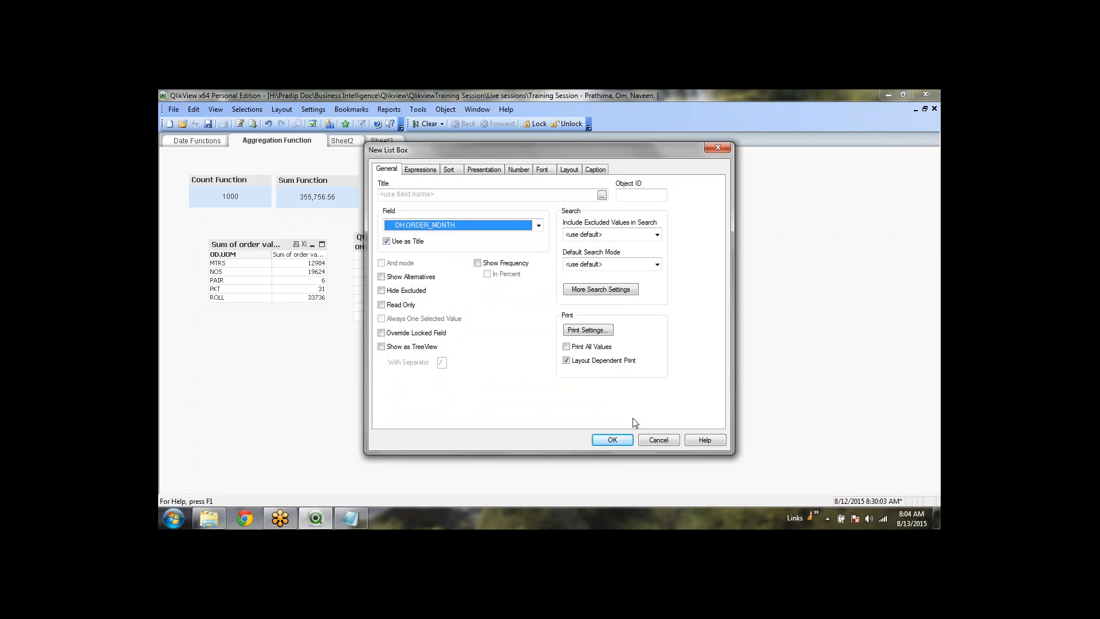
{"action": "left_click", "coordinate": [624, 440]}
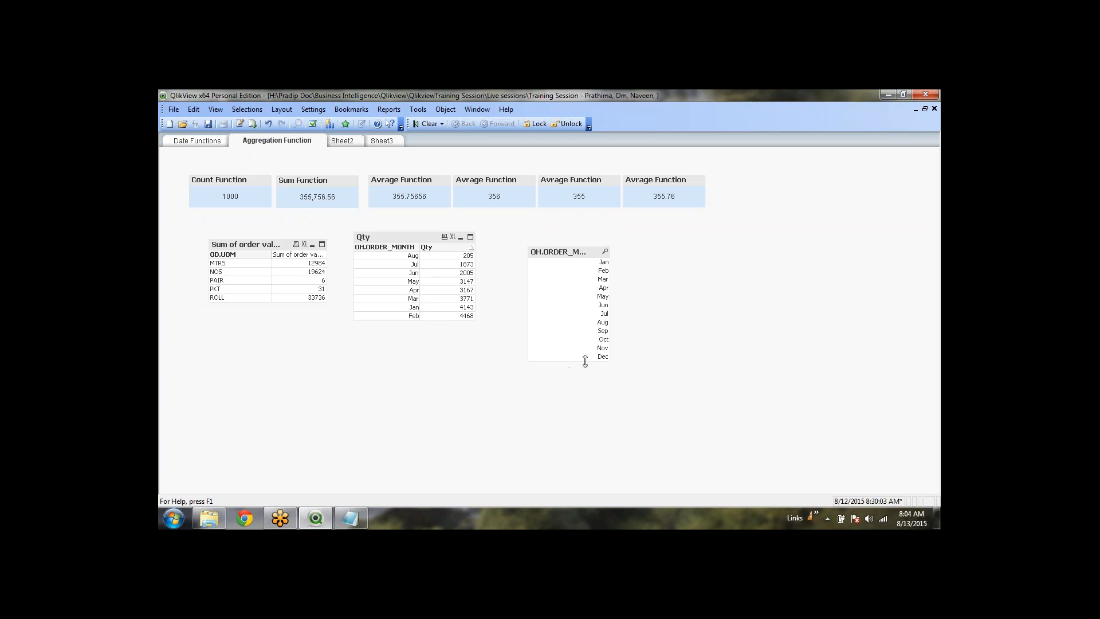
Inspect the OH.ORDER_MONTH list box's Expressions settings and representation options, then close them
{"action": "right_click", "coordinate": [563, 252]}
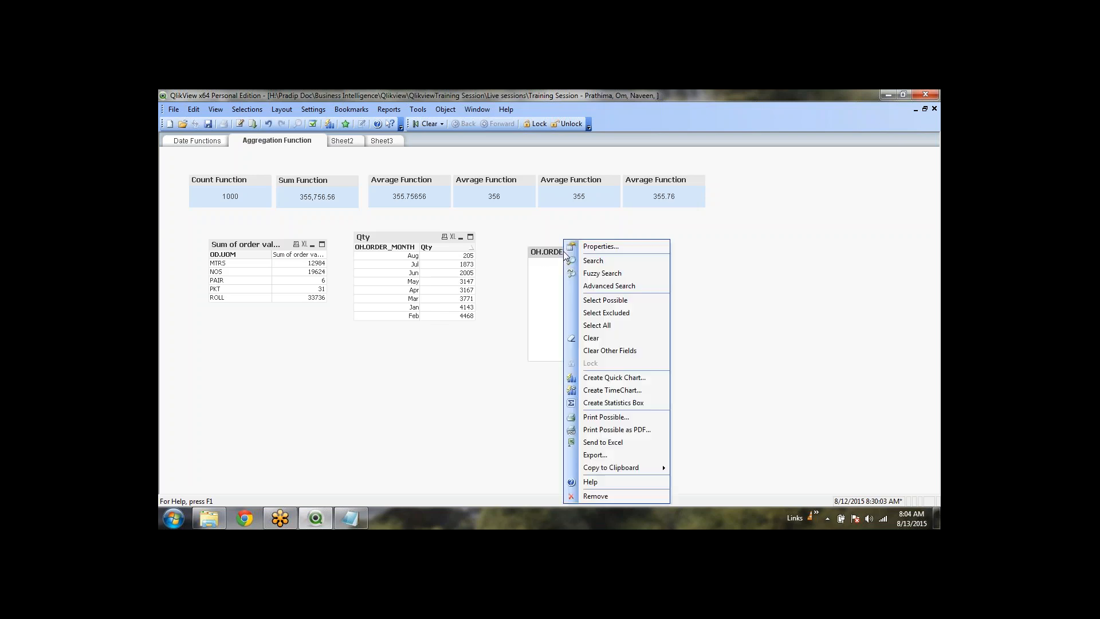
{"action": "left_click", "coordinate": [605, 252]}
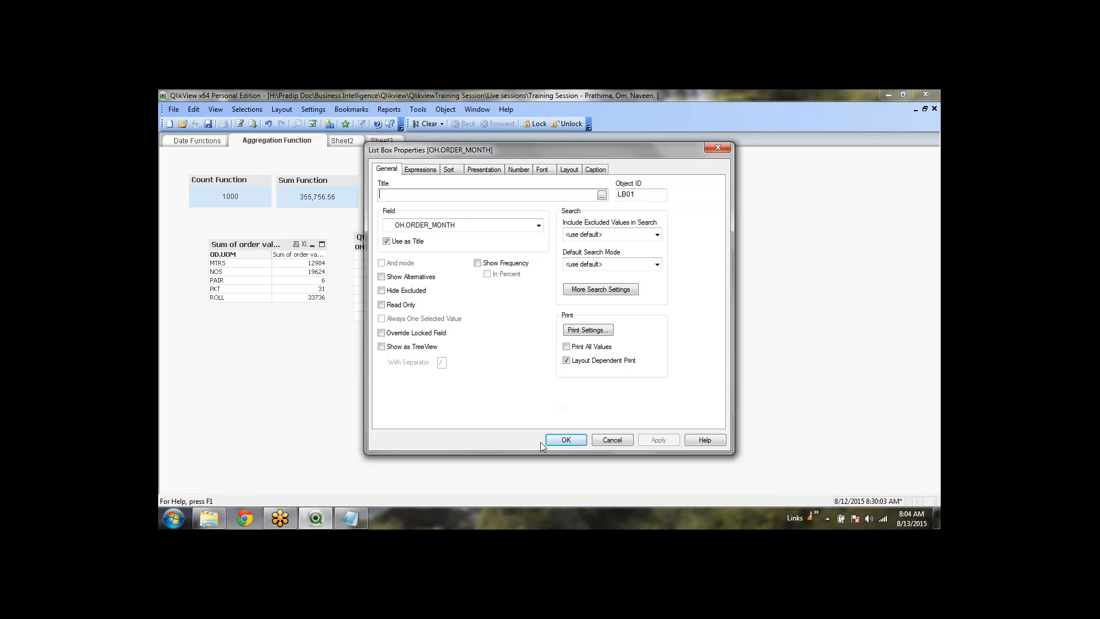
{"action": "left_click", "coordinate": [420, 170]}
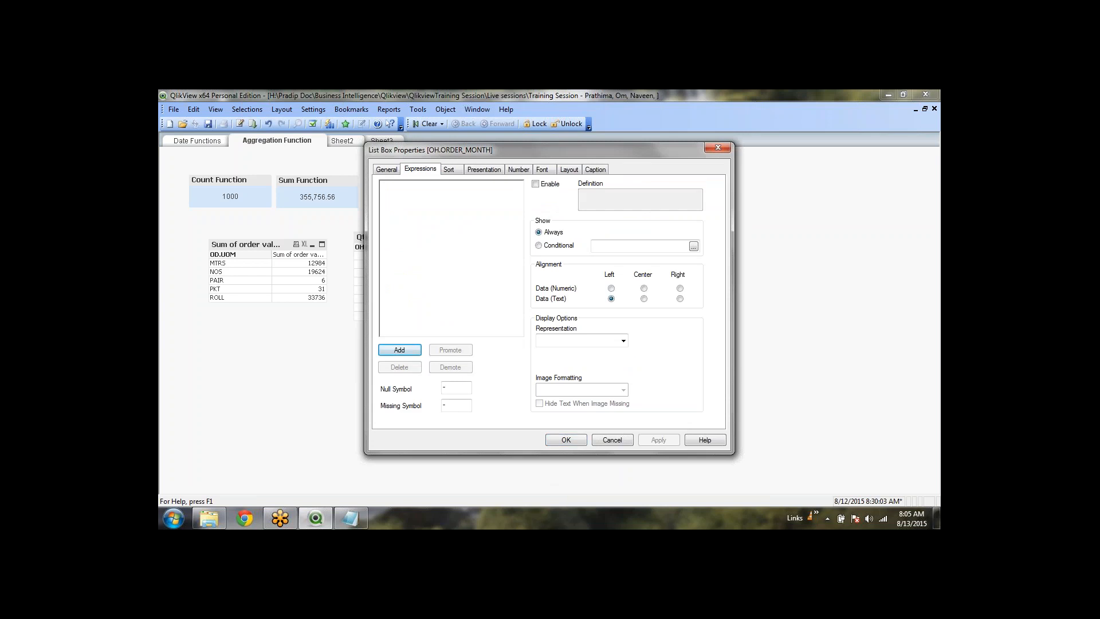
{"action": "left_click", "coordinate": [623, 340]}
{"action": "left_click", "coordinate": [623, 341]}
{"action": "left_click", "coordinate": [565, 440]}
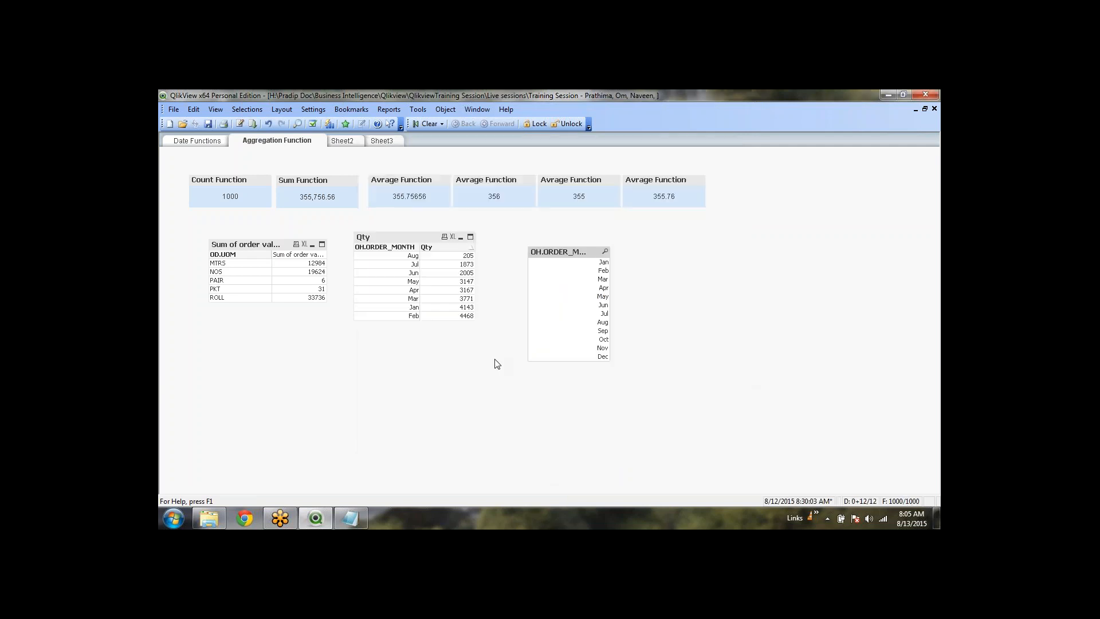
Copy the Qty chart's Round(Aggr()) definition and reopen the month list box's properties
{"action": "right_click", "coordinate": [414, 240]}
{"action": "left_click", "coordinate": [443, 242]}
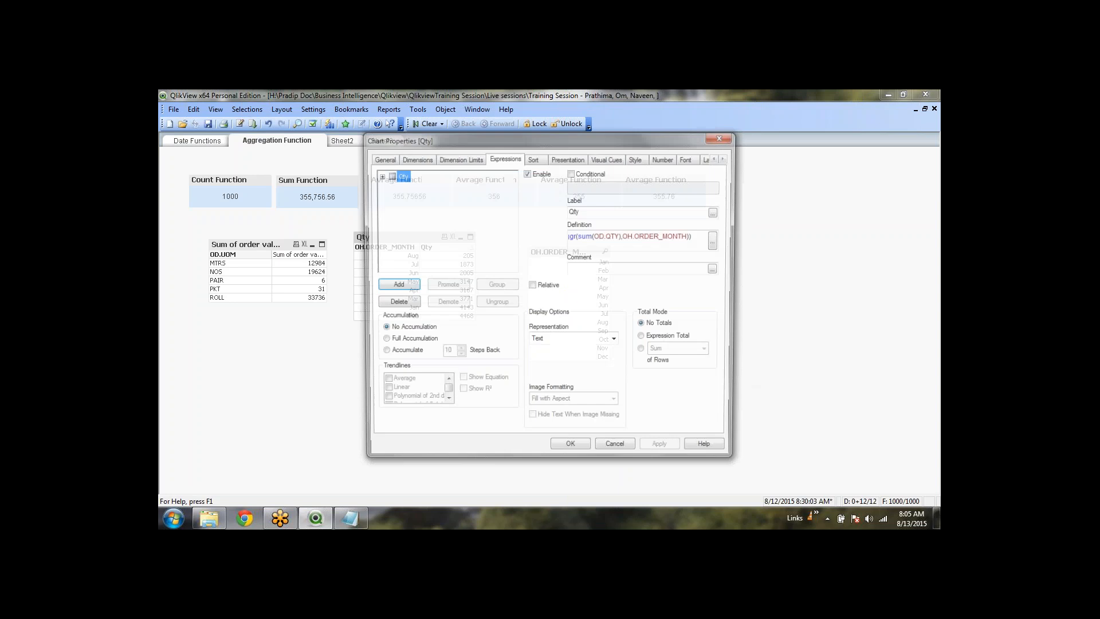
{"action": "left_click", "coordinate": [667, 240]}
{"action": "key", "text": "ctrl+c"}
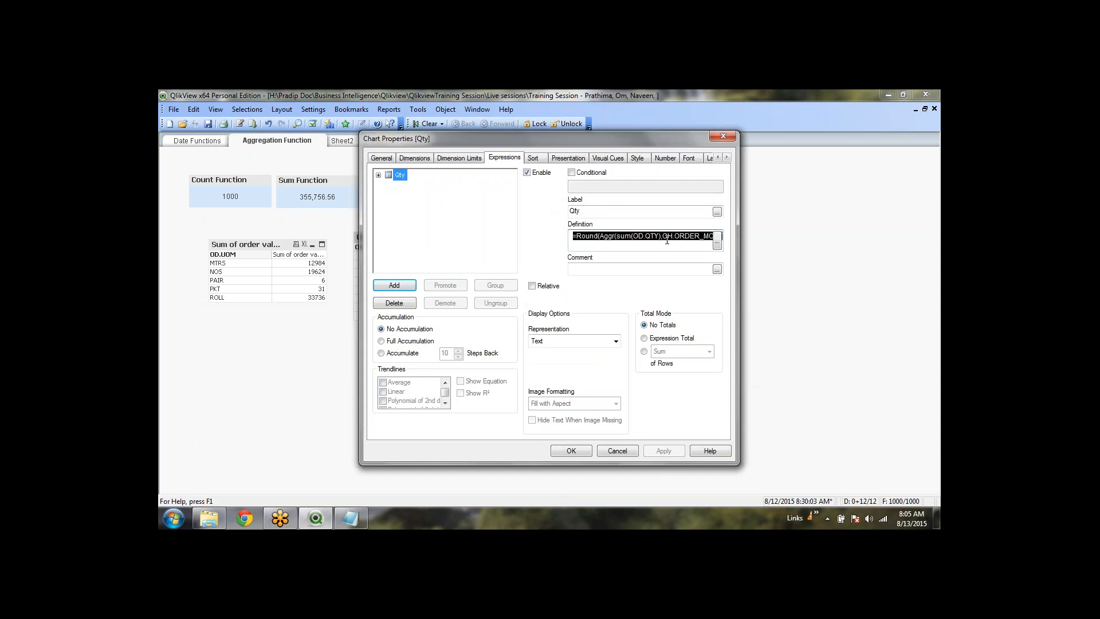
{"action": "left_click", "coordinate": [628, 453]}
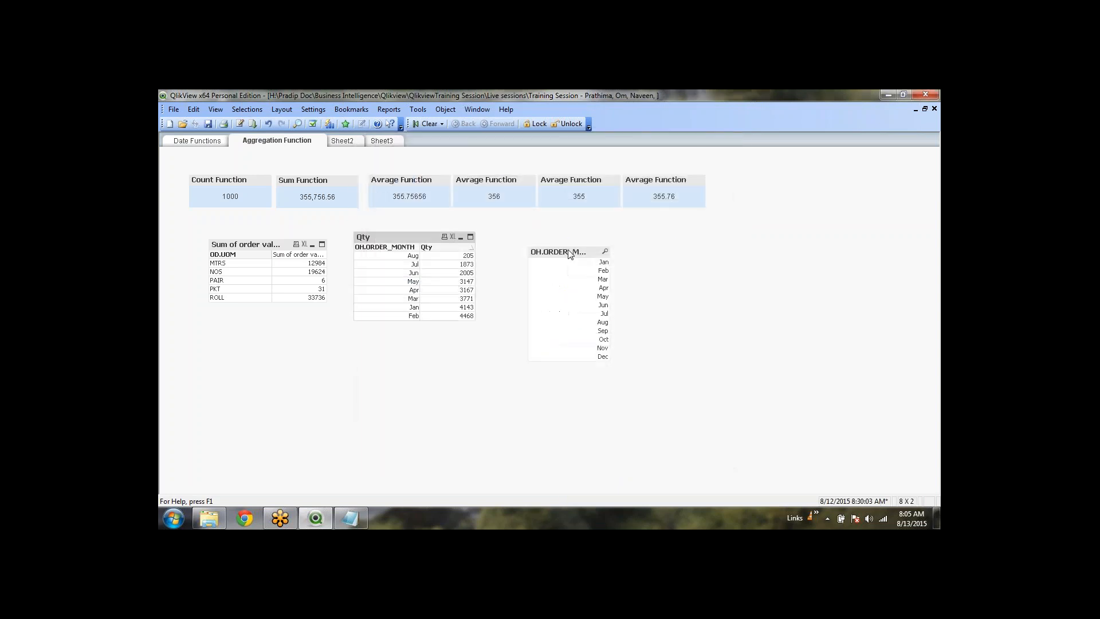
{"action": "right_click", "coordinate": [569, 252]}
{"action": "left_click", "coordinate": [594, 251]}
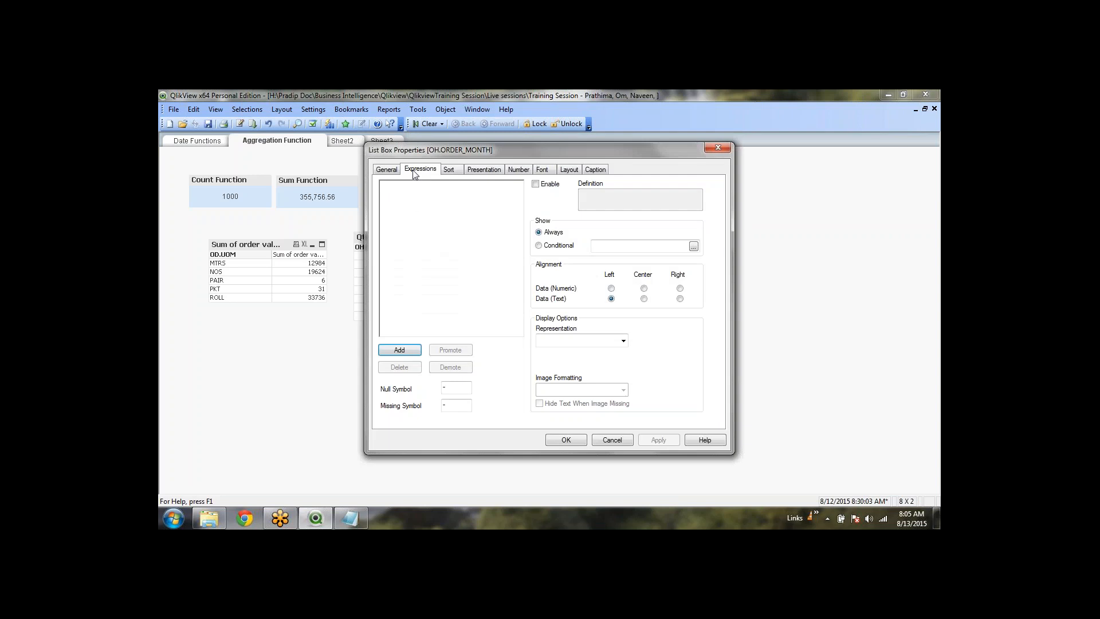
Add the pasted =Round(Aggr(sum(OD.QTY),OH.ORDER_MONTH)) expression to the list box and apply it
{"action": "left_click", "coordinate": [400, 350]}
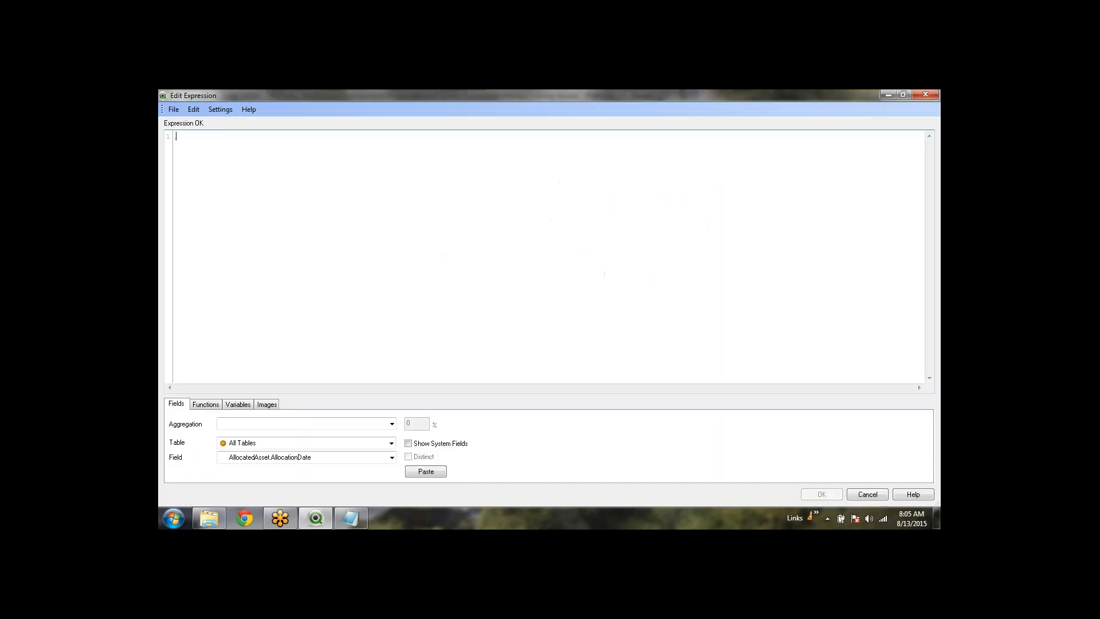
{"action": "key", "text": "ctrl+v"}
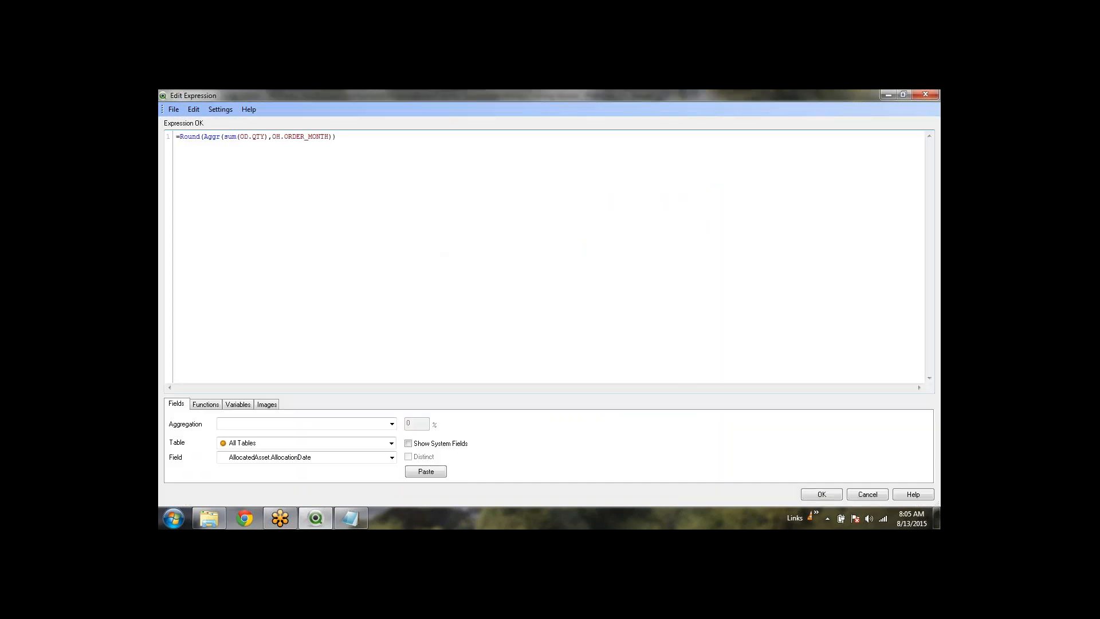
{"action": "left_click", "coordinate": [822, 495]}
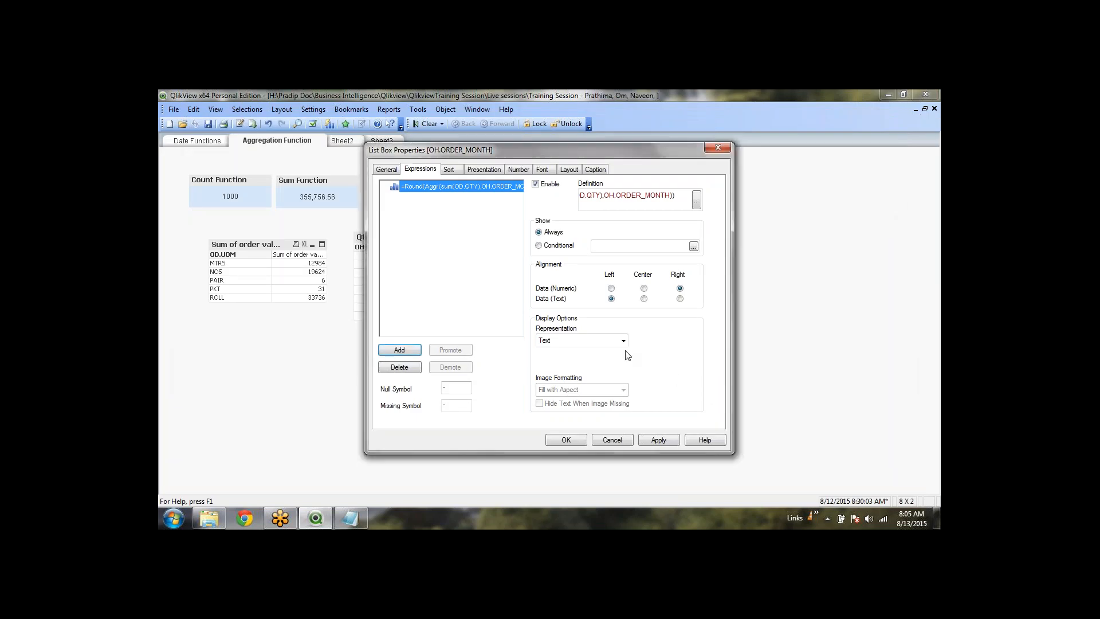
{"action": "left_click", "coordinate": [673, 446]}
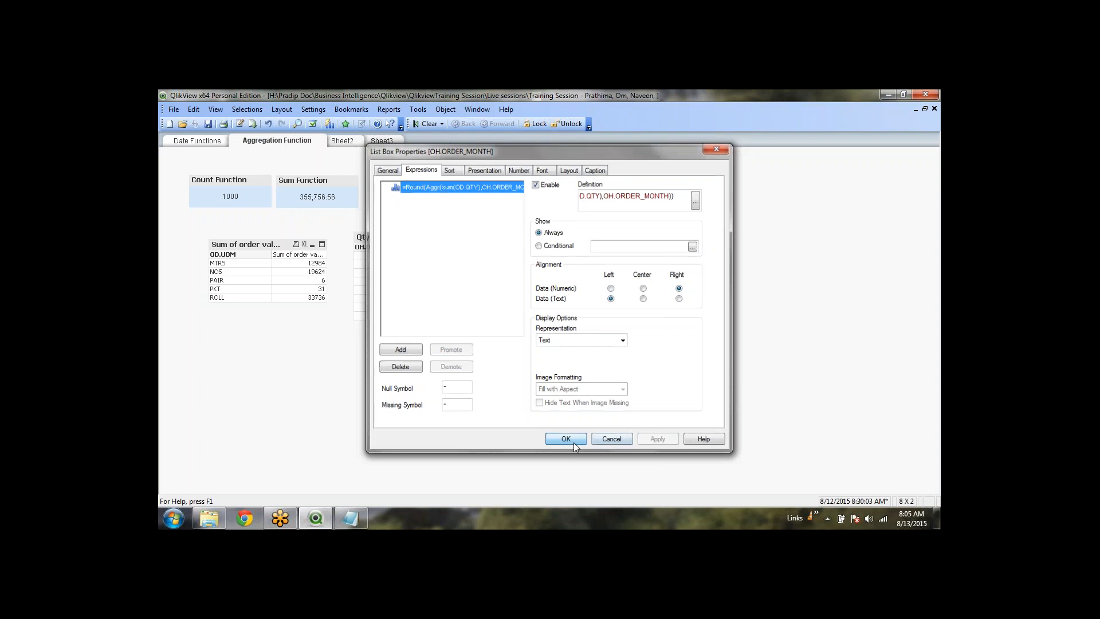
Apply the month quantities, narrow the value column, and review the list box's General, Font, Layout and Presentation settings
{"action": "left_click", "coordinate": [573, 443]}
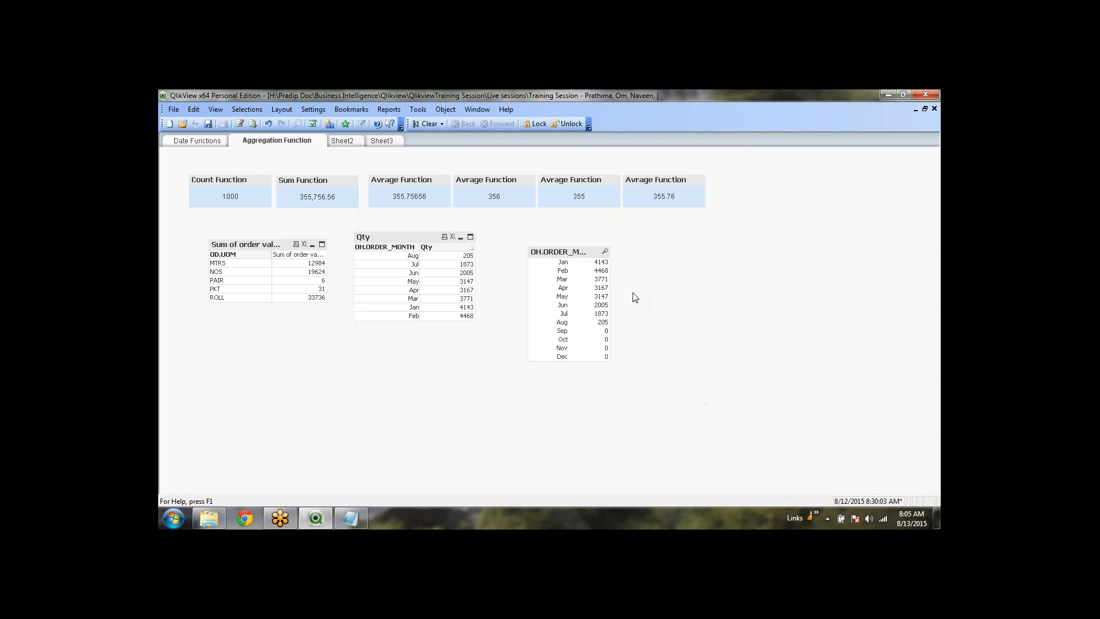
{"action": "left_click_drag", "start_coordinate": [573, 264], "coordinate": [553, 262]}
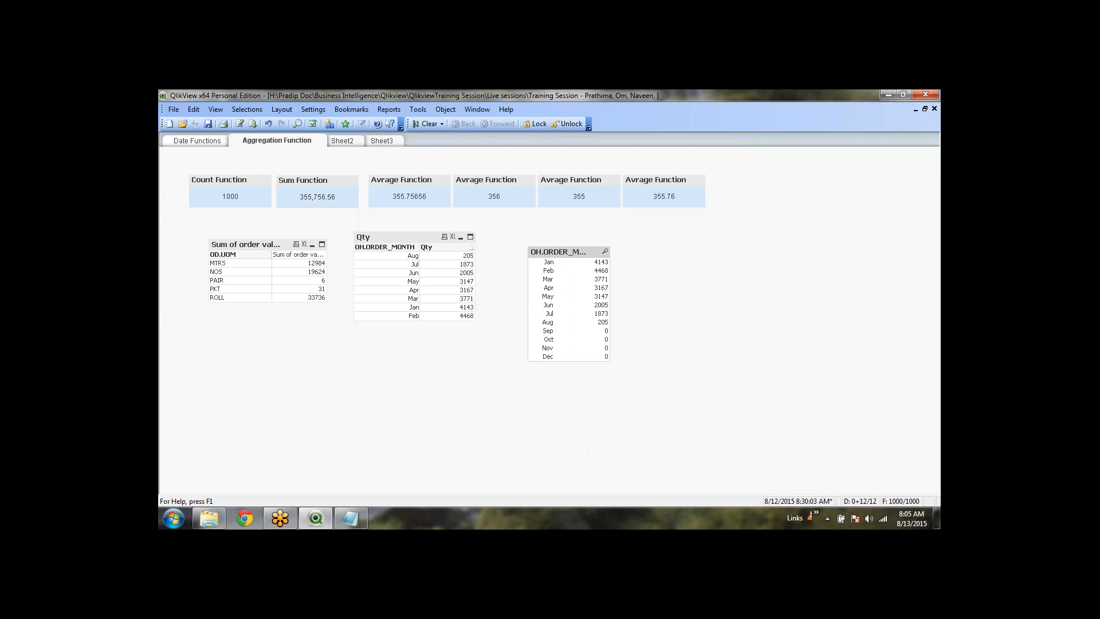
{"action": "right_click", "coordinate": [569, 240]}
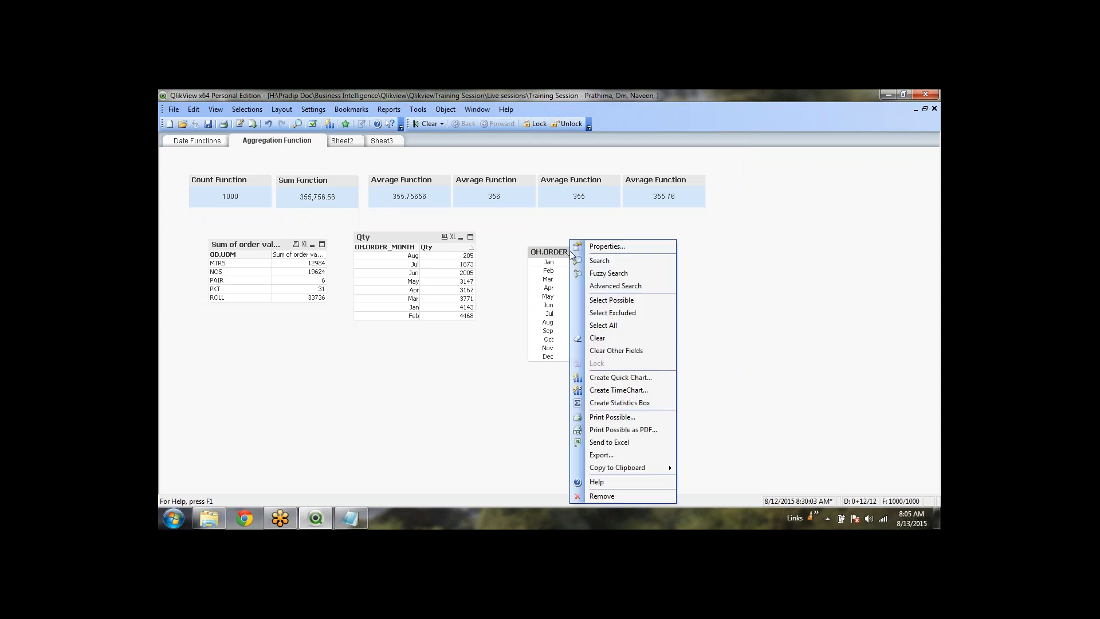
{"action": "left_click", "coordinate": [590, 246]}
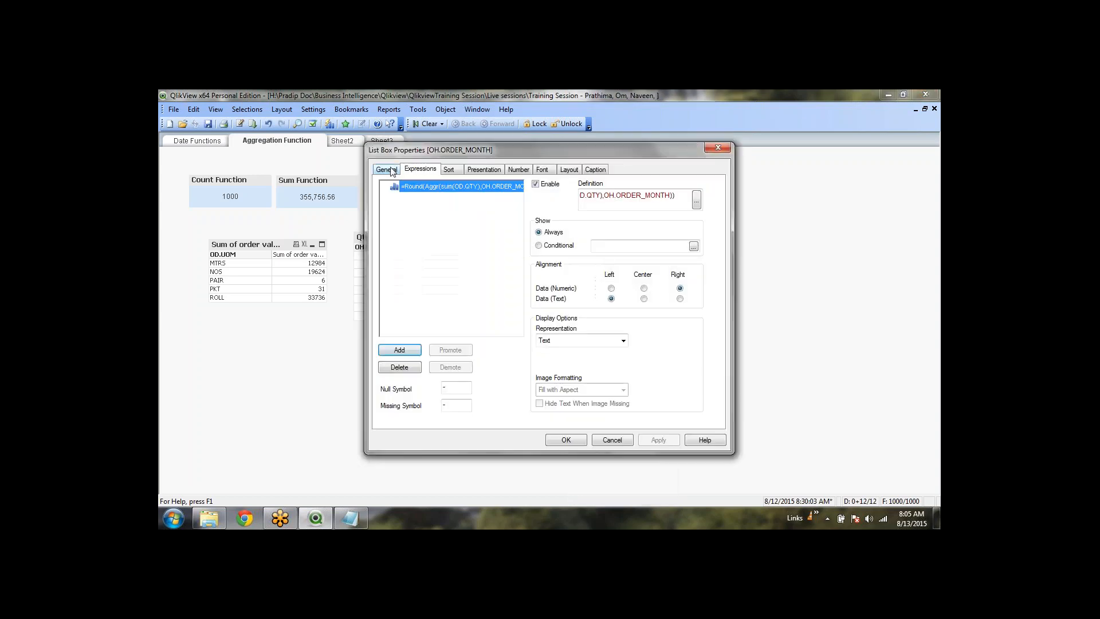
{"action": "left_click", "coordinate": [388, 169]}
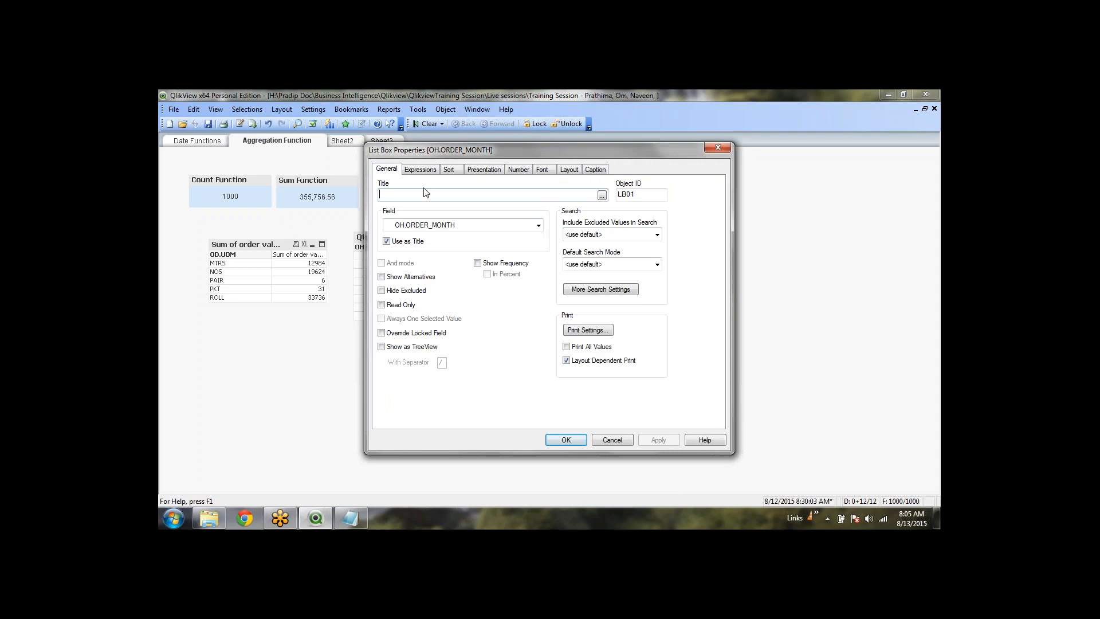
{"action": "left_click", "coordinate": [542, 169]}
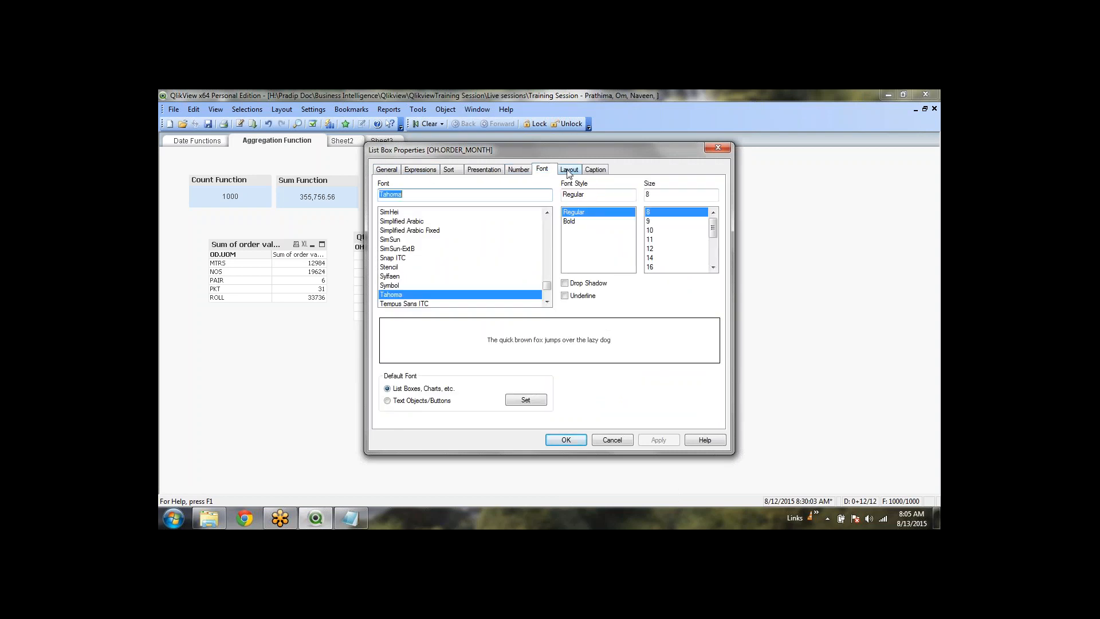
{"action": "left_click", "coordinate": [569, 169]}
{"action": "left_click", "coordinate": [484, 171]}
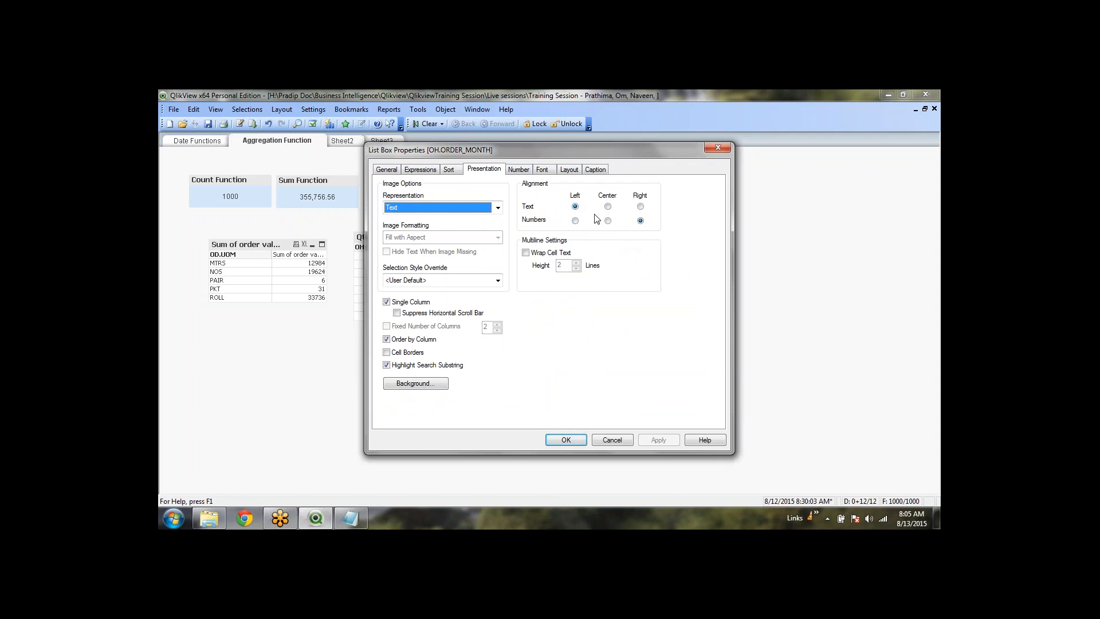
{"action": "left_click", "coordinate": [561, 442]}
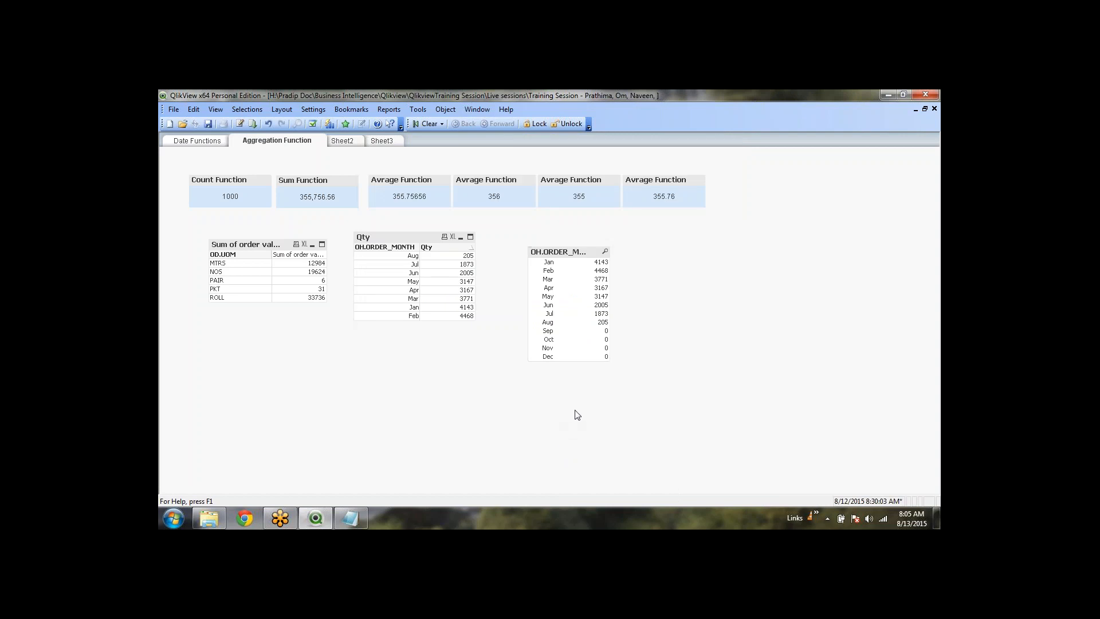
{"action": "left_click", "coordinate": [605, 270]}
{"action": "left_click", "coordinate": [576, 298]}
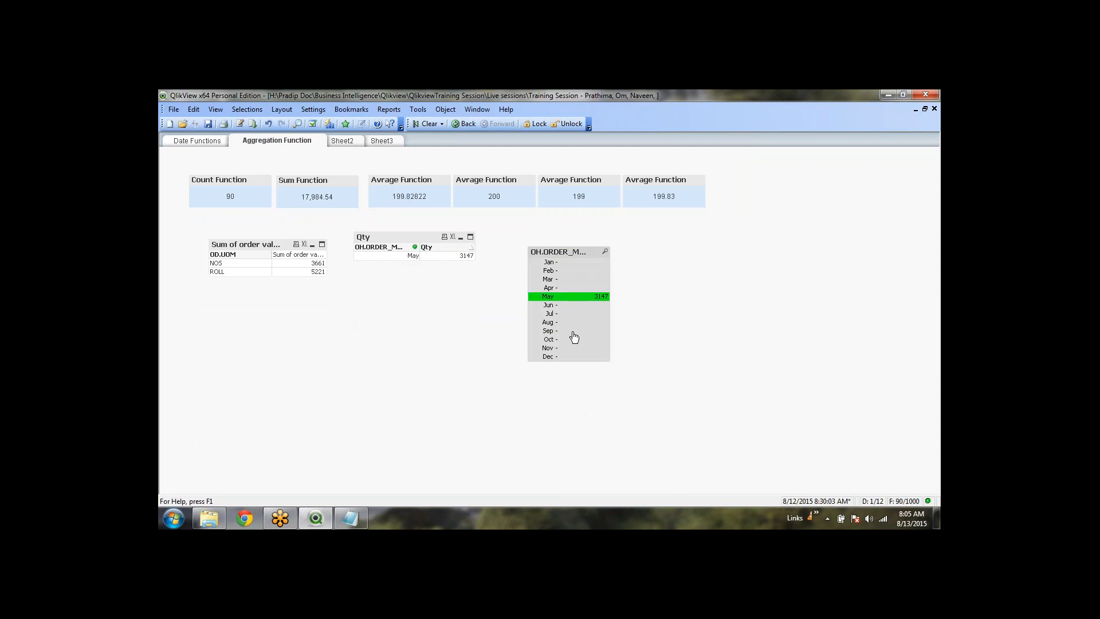
{"action": "left_click", "coordinate": [571, 332]}
{"action": "left_click", "coordinate": [573, 347]}
{"action": "left_click", "coordinate": [572, 322]}
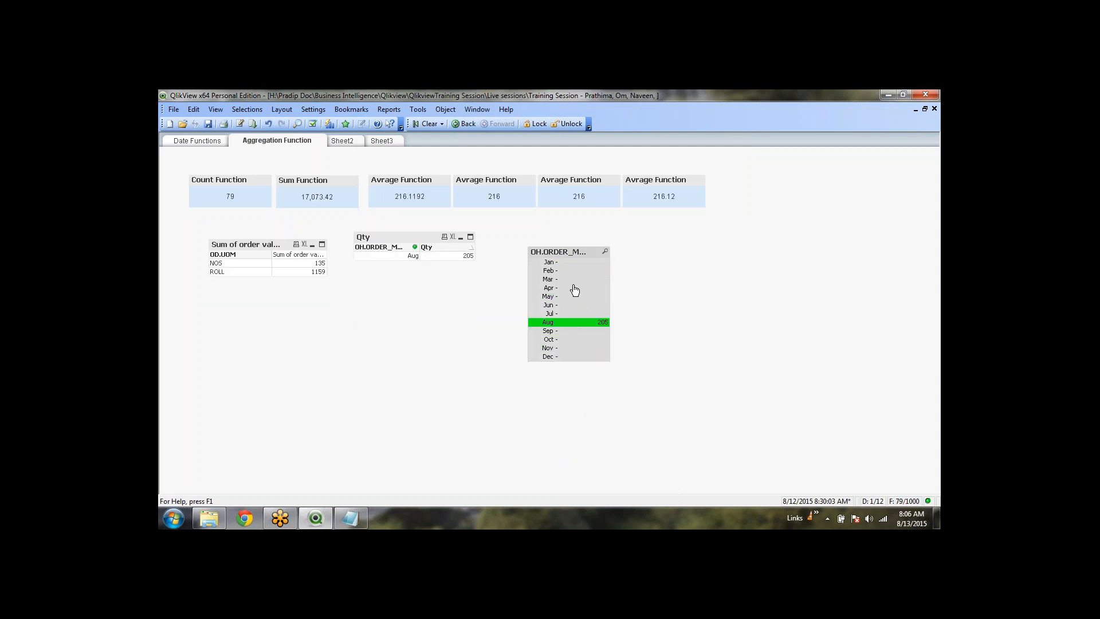
{"action": "left_click", "coordinate": [572, 287]}
{"action": "left_click", "coordinate": [572, 271]}
{"action": "left_click", "coordinate": [574, 289]}
{"action": "left_click", "coordinate": [577, 305]}
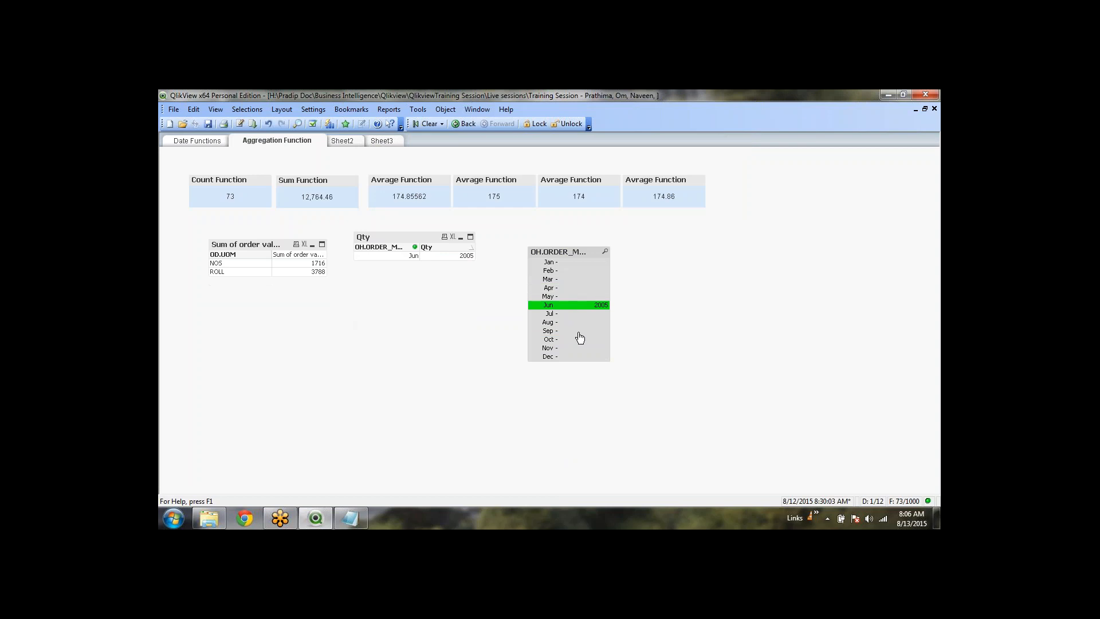
{"action": "left_click", "coordinate": [578, 331]}
{"action": "left_click", "coordinate": [582, 331]}
{"action": "left_click", "coordinate": [582, 305]}
{"action": "left_click", "coordinate": [581, 279]}
{"action": "left_click", "coordinate": [582, 299]}
{"action": "left_click_drag", "start_coordinate": [579, 280], "coordinate": [577, 313]}
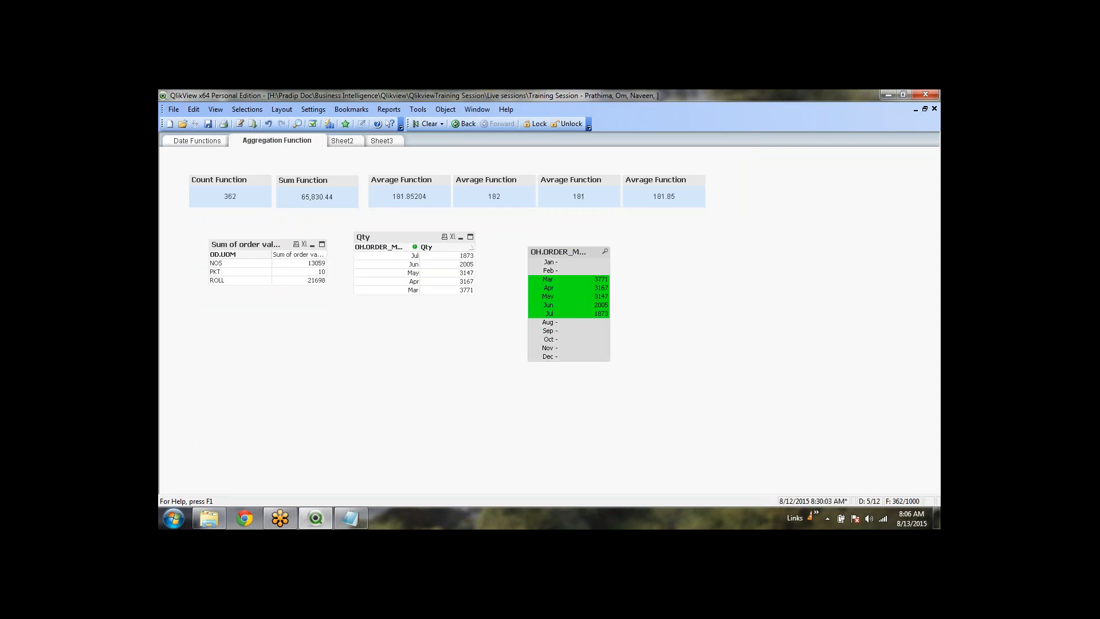
{"action": "left_click", "coordinate": [427, 124]}
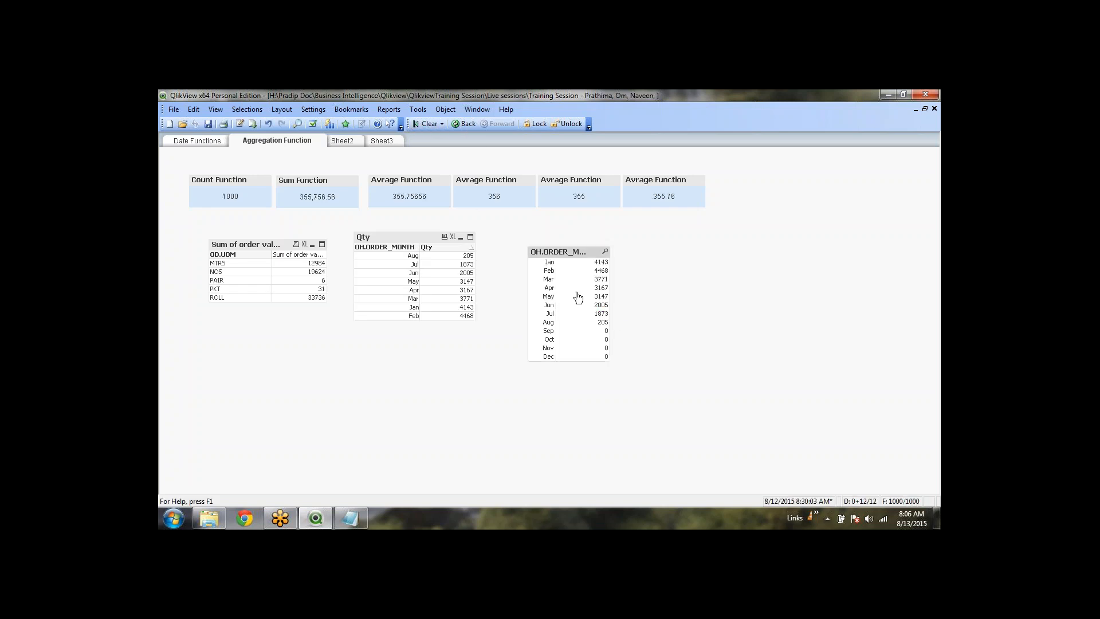
{"action": "left_click_drag", "start_coordinate": [578, 279], "coordinate": [577, 332]}
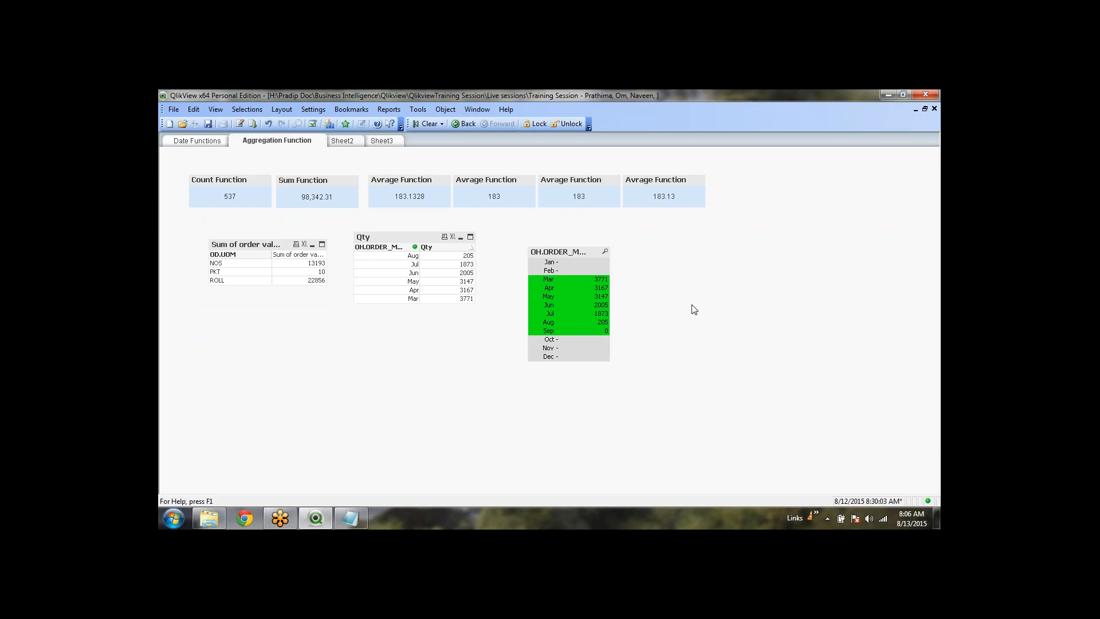
{"action": "left_click", "coordinate": [425, 125]}
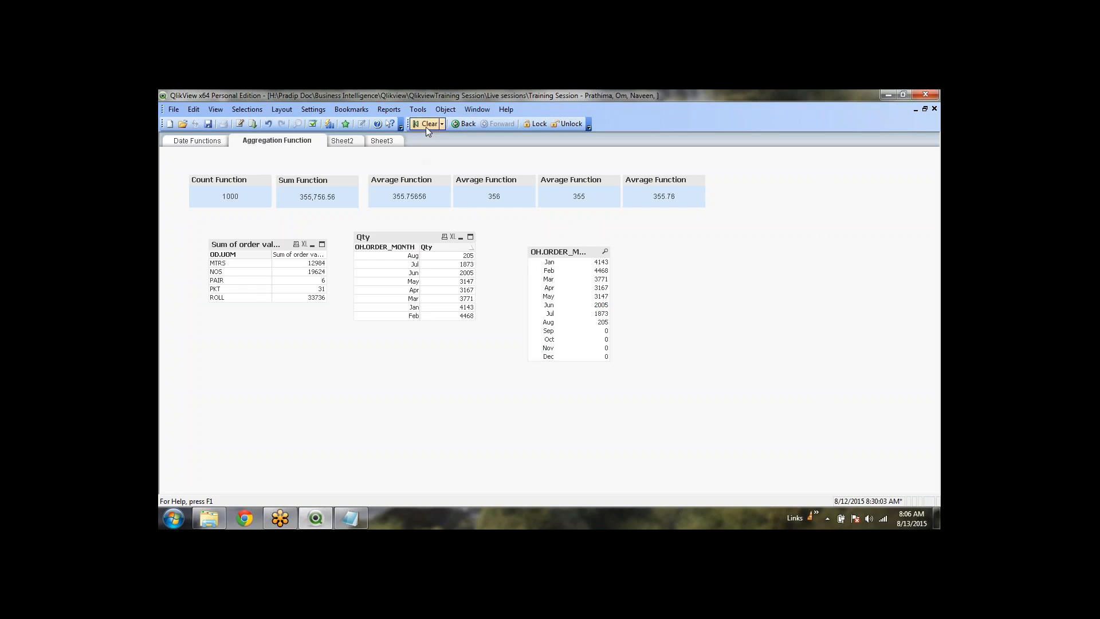
Set the month list box's expression representation to Linear Gauge
{"action": "right_click", "coordinate": [566, 250]}
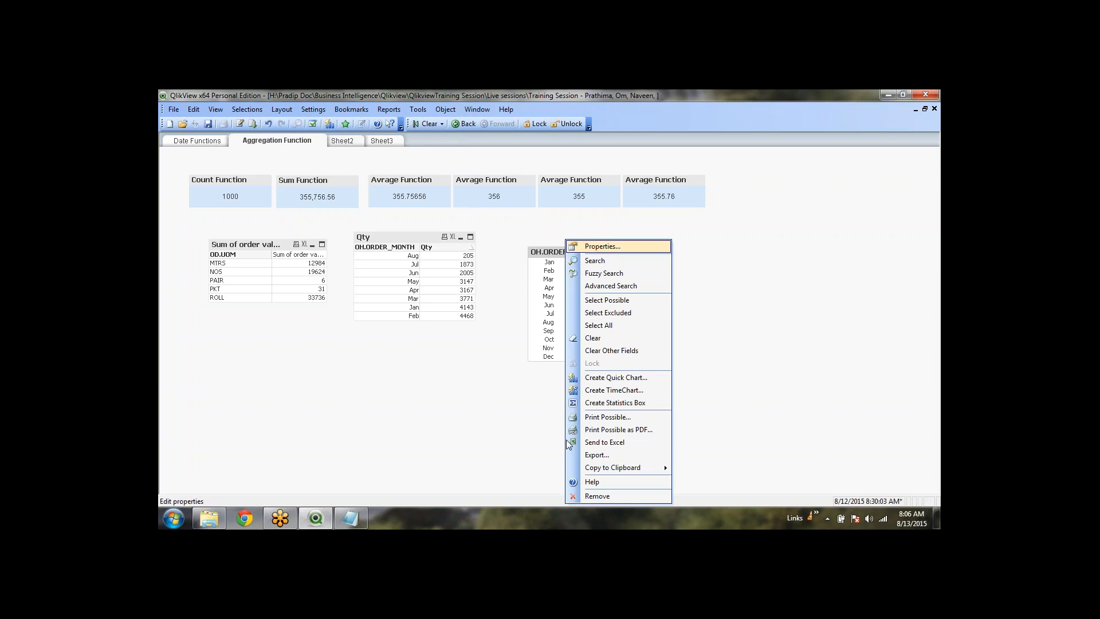
{"action": "key", "text": "Return"}
{"action": "left_click", "coordinate": [420, 169]}
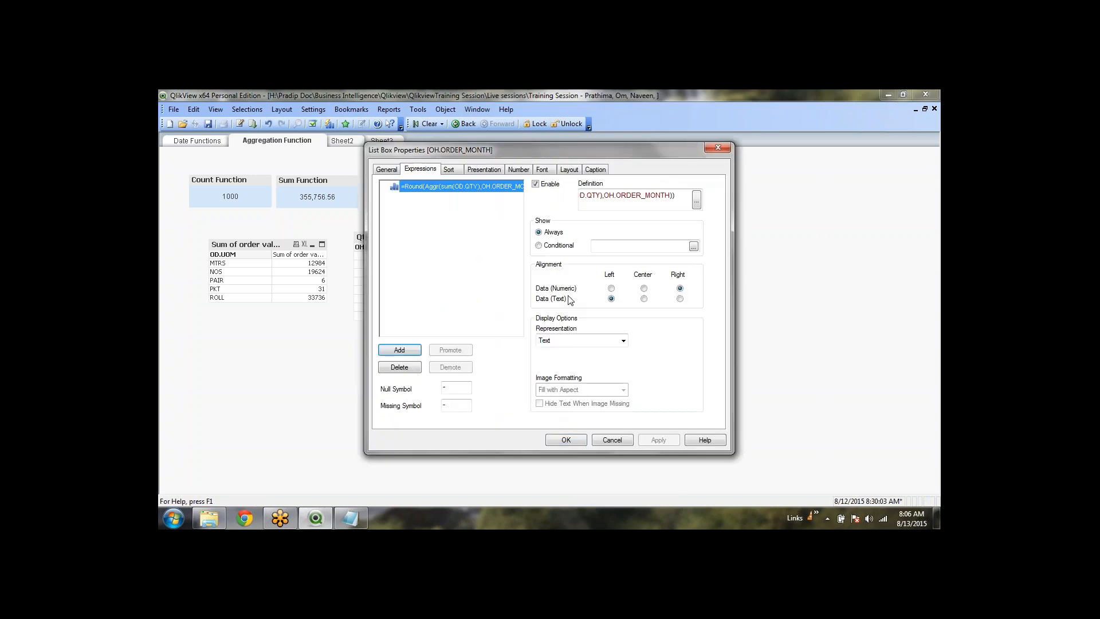
{"action": "left_click", "coordinate": [623, 340]}
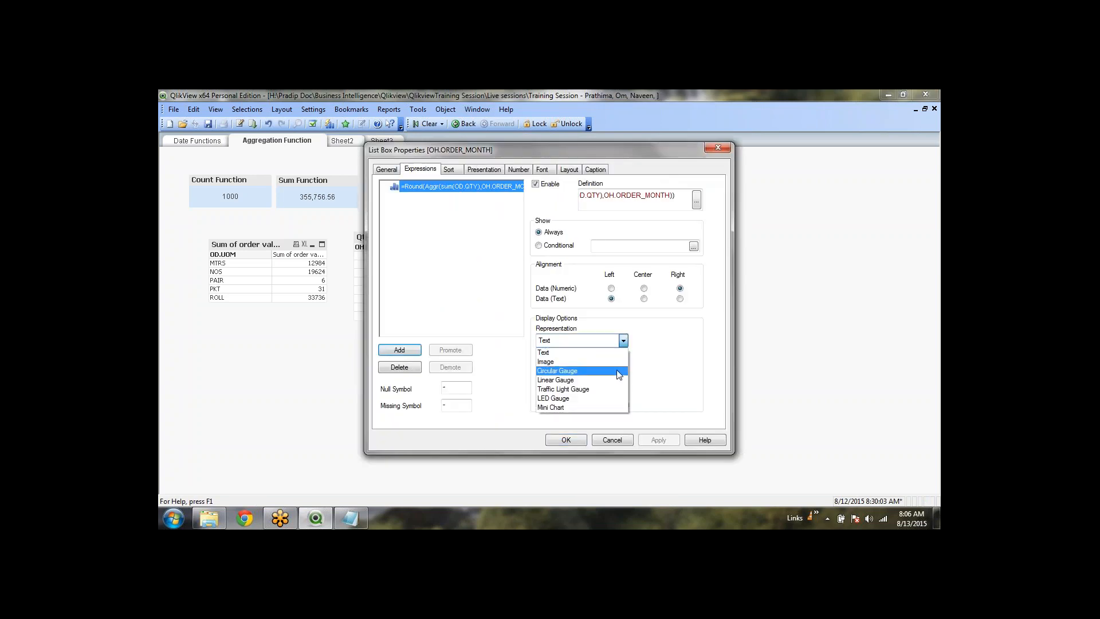
{"action": "left_click", "coordinate": [617, 380]}
{"action": "left_click", "coordinate": [570, 440]}
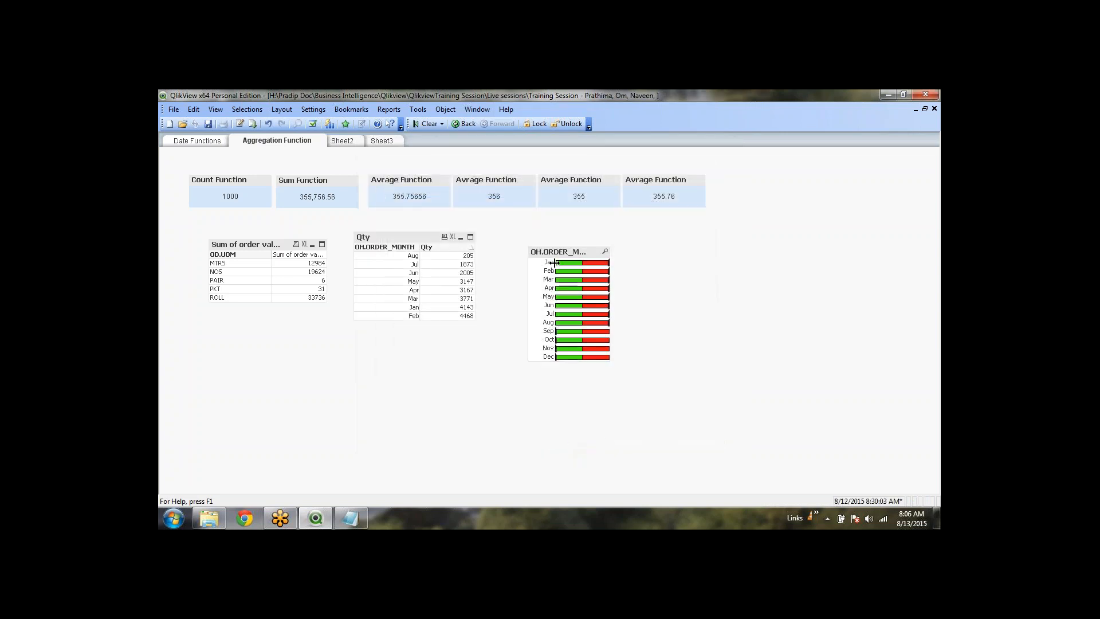
Widen the gauge list box's label column and right edge, reopen its properties, and switch to Explorer
{"action": "left_click_drag", "start_coordinate": [554, 262], "coordinate": [564, 262]}
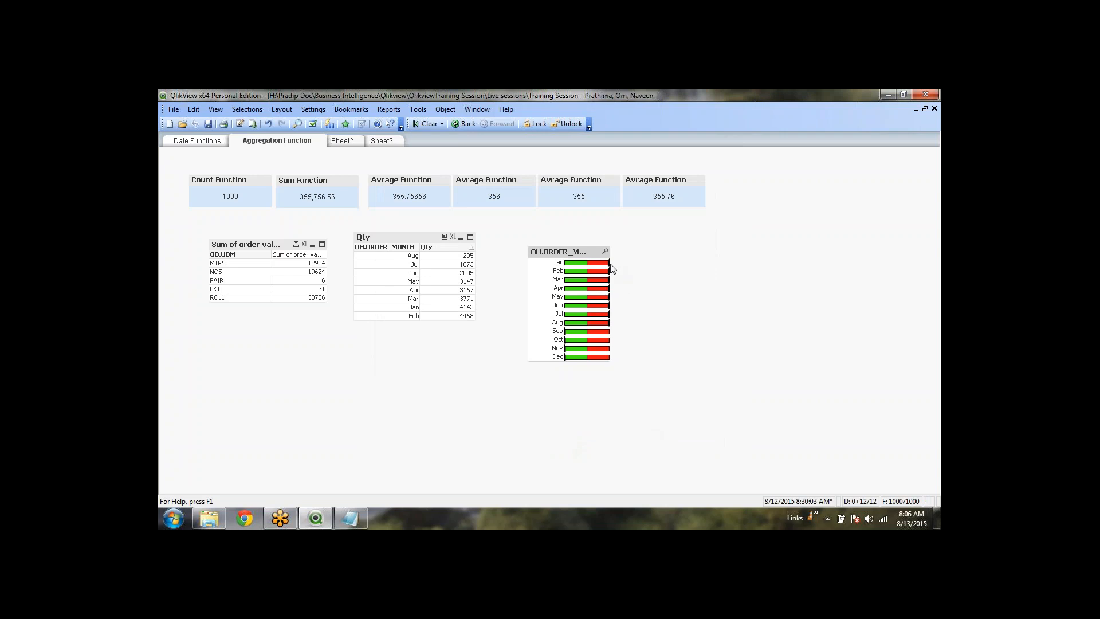
{"action": "left_click_drag", "start_coordinate": [610, 263], "coordinate": [647, 263]}
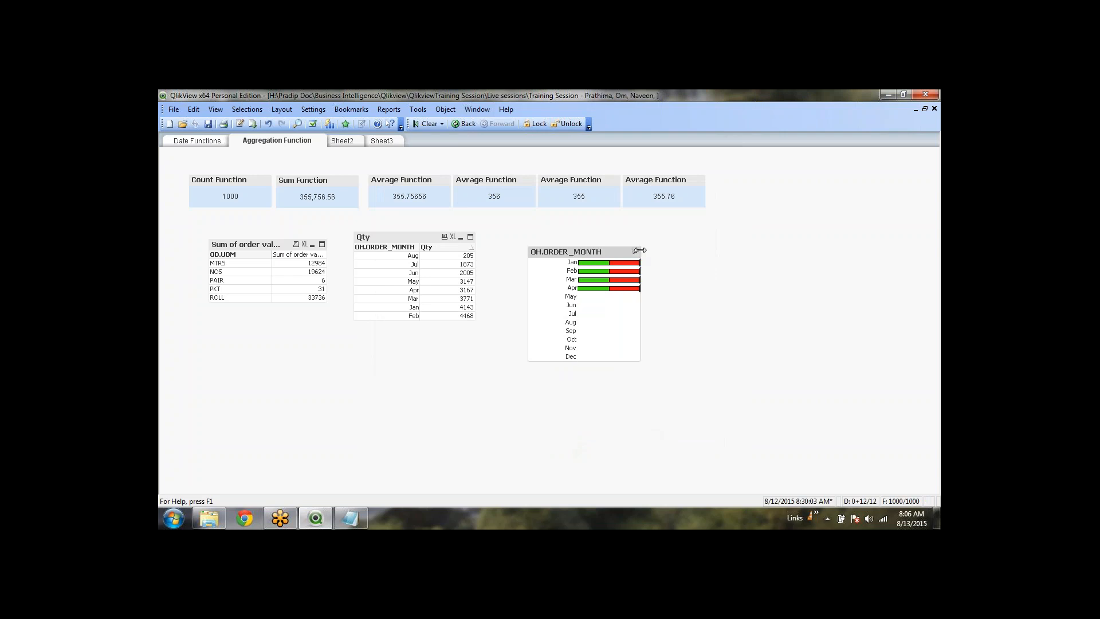
{"action": "right_click", "coordinate": [585, 255]}
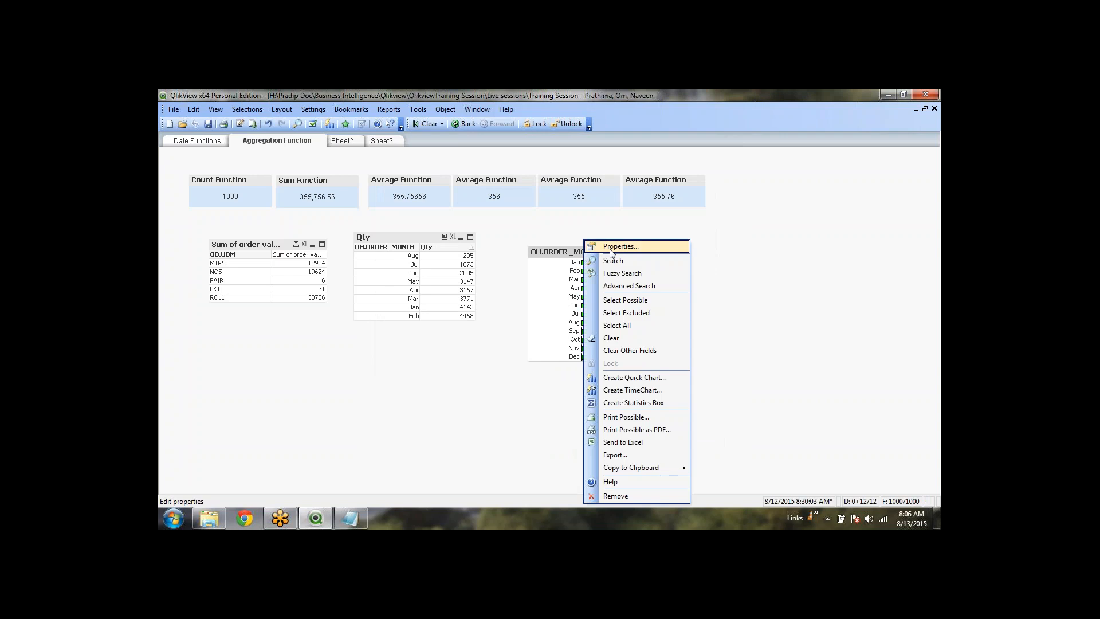
{"action": "left_click", "coordinate": [611, 247]}
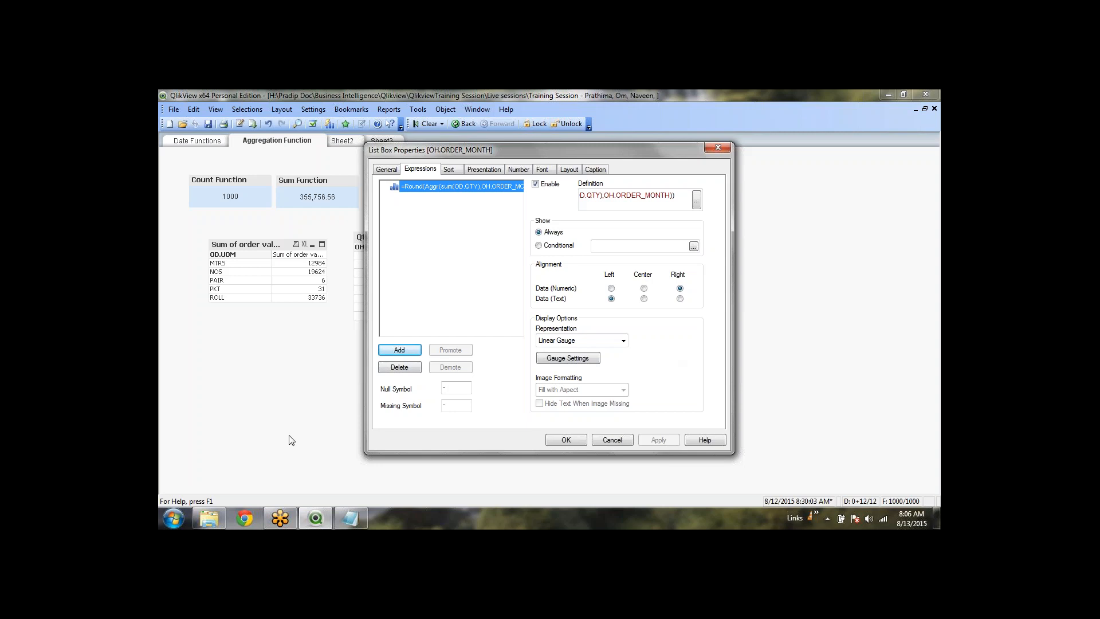
{"action": "left_click", "coordinate": [210, 519]}
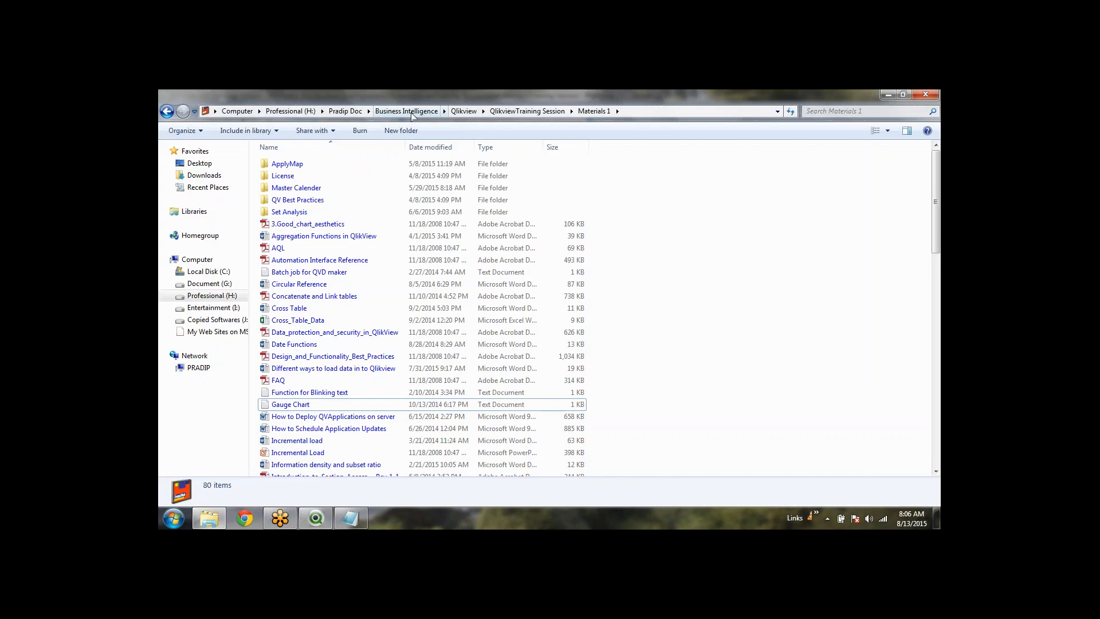
Browse from the Qlikview folder into Sample Applications > Expense Management and select the document
{"action": "left_click", "coordinate": [464, 112]}
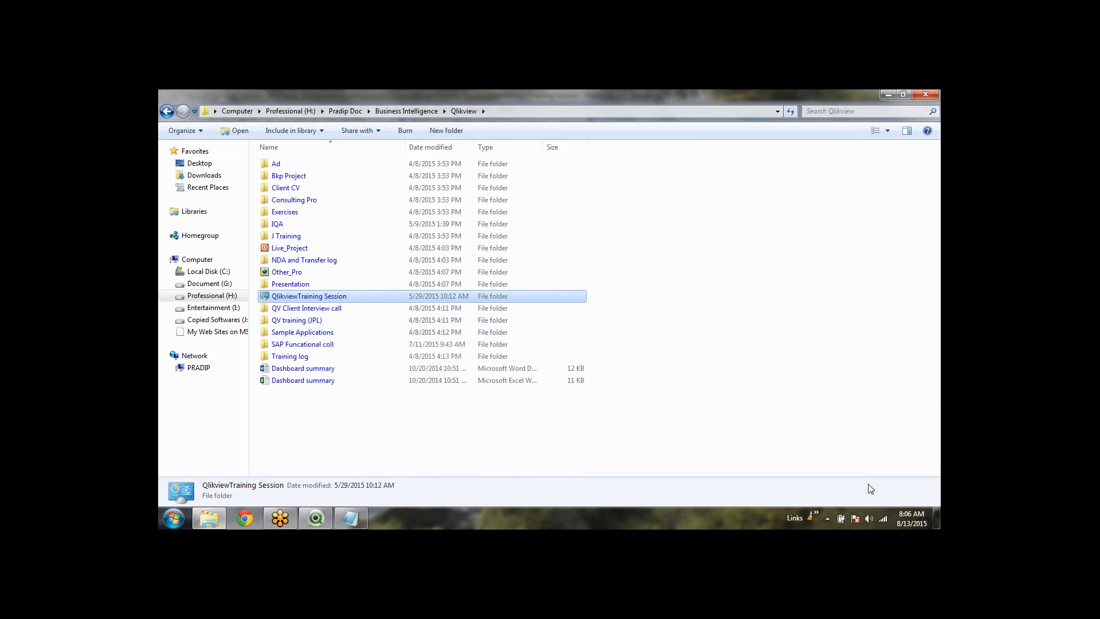
{"action": "double_click", "coordinate": [347, 333]}
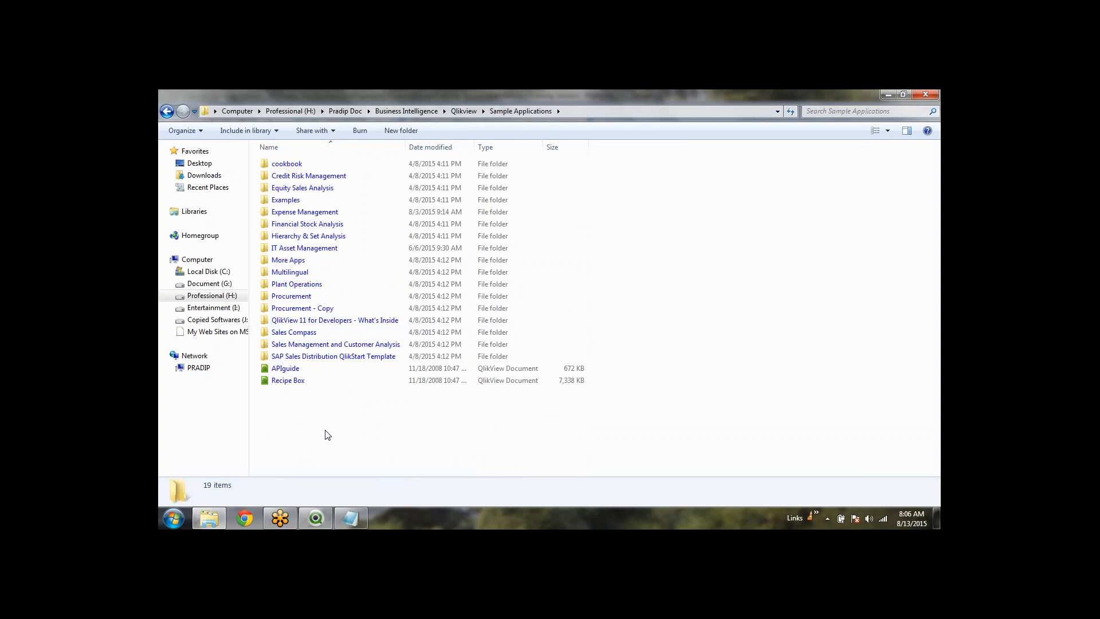
{"action": "left_click", "coordinate": [344, 214]}
{"action": "double_click", "coordinate": [344, 214]}
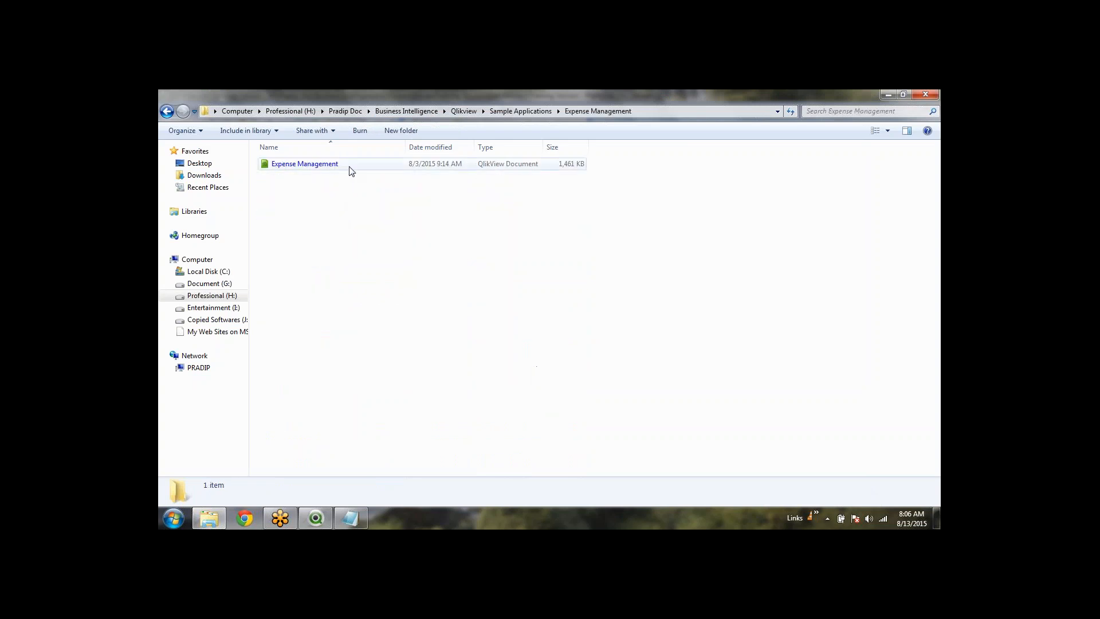
{"action": "left_click", "coordinate": [350, 170]}
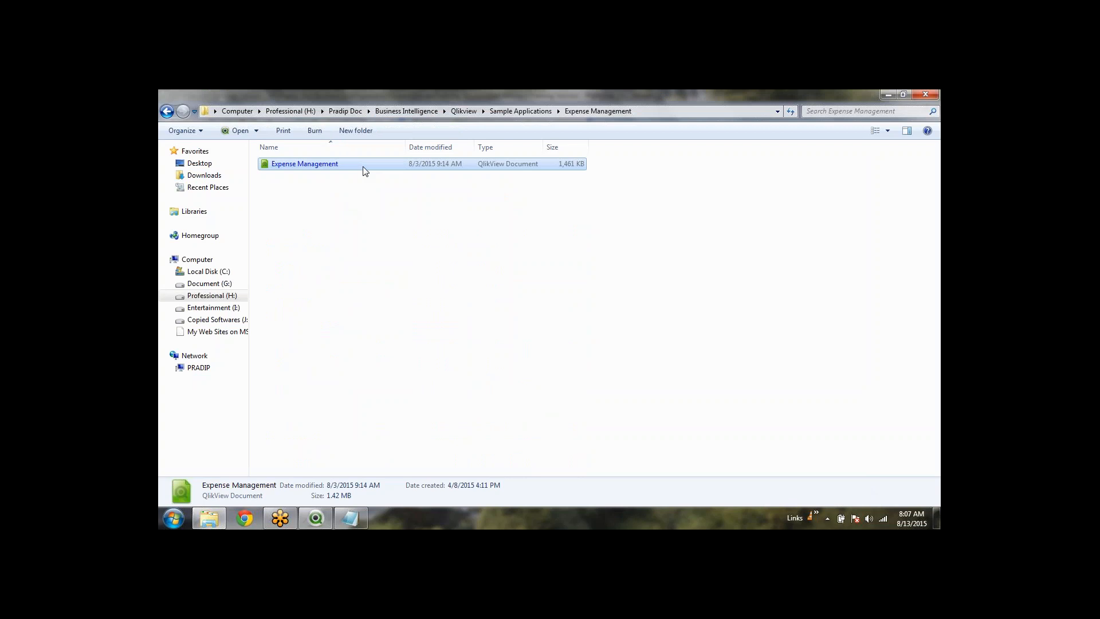
Close the list box properties in QlikView with OK, then open the Expense Management document
{"action": "left_click", "coordinate": [422, 452]}
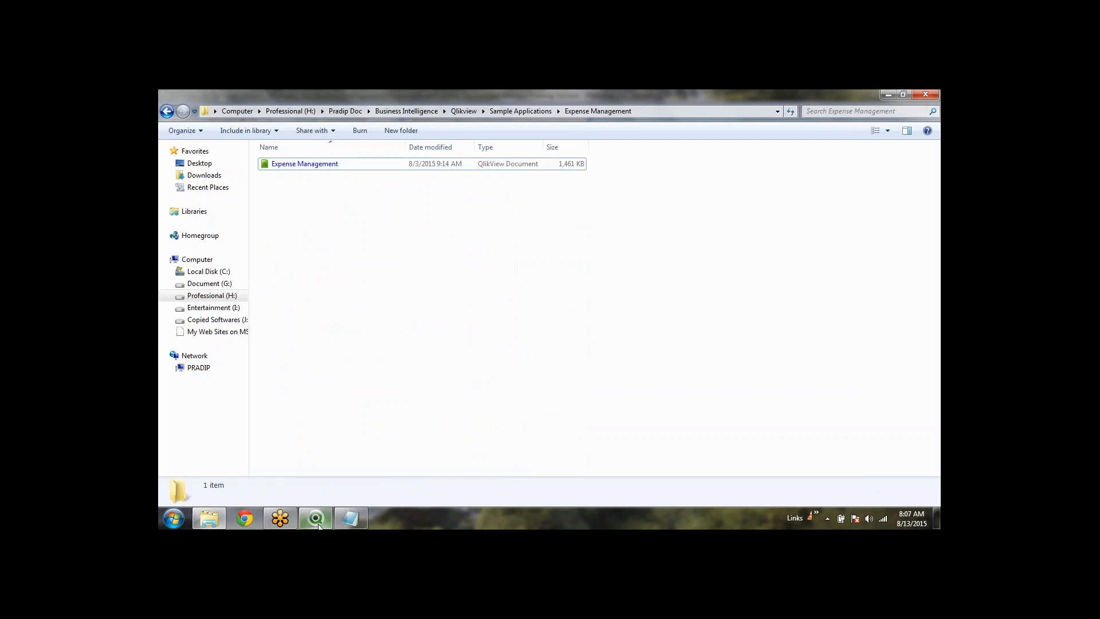
{"action": "left_click", "coordinate": [327, 521]}
{"action": "left_click", "coordinate": [566, 440]}
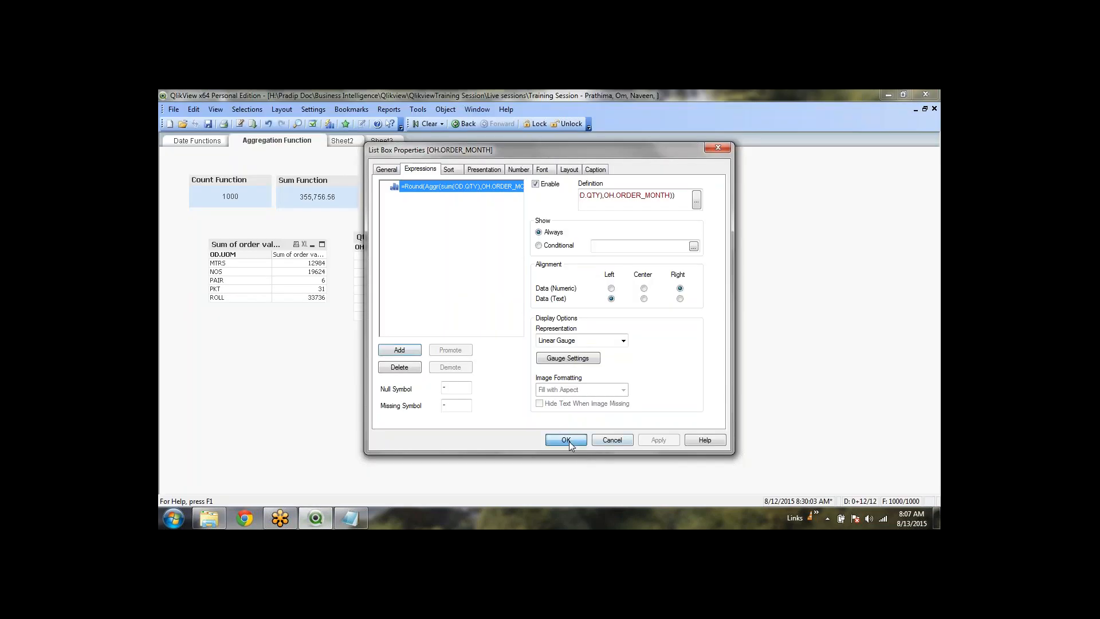
{"action": "left_click", "coordinate": [316, 518]}
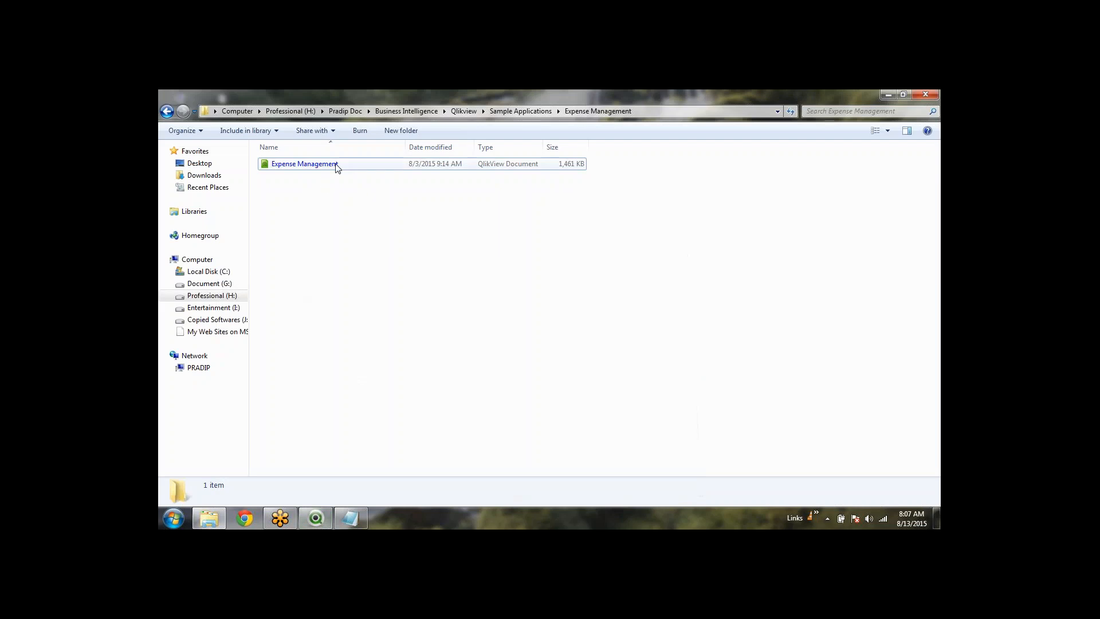
{"action": "double_click", "coordinate": [337, 166]}
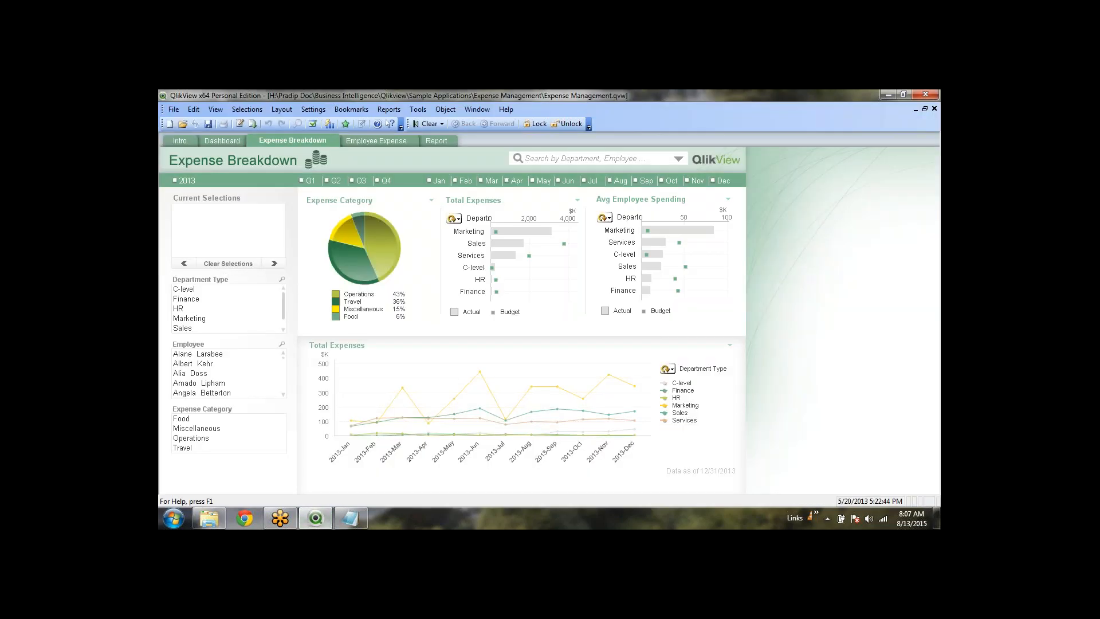
Scroll through the Expense Breakdown sheet, try the search box without searching, then view the Employee Expense sheet
{"action": "scroll", "coordinate": [245, 384], "scroll_direction": "down", "scroll_amount": 5}
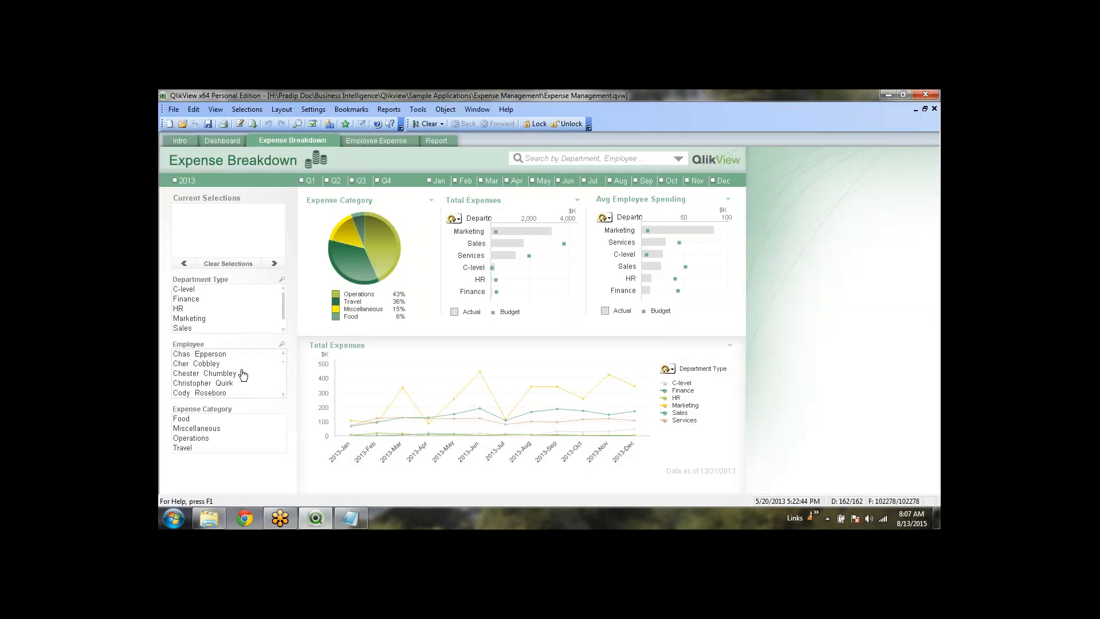
{"action": "scroll", "coordinate": [243, 374], "scroll_direction": "down", "scroll_amount": 3}
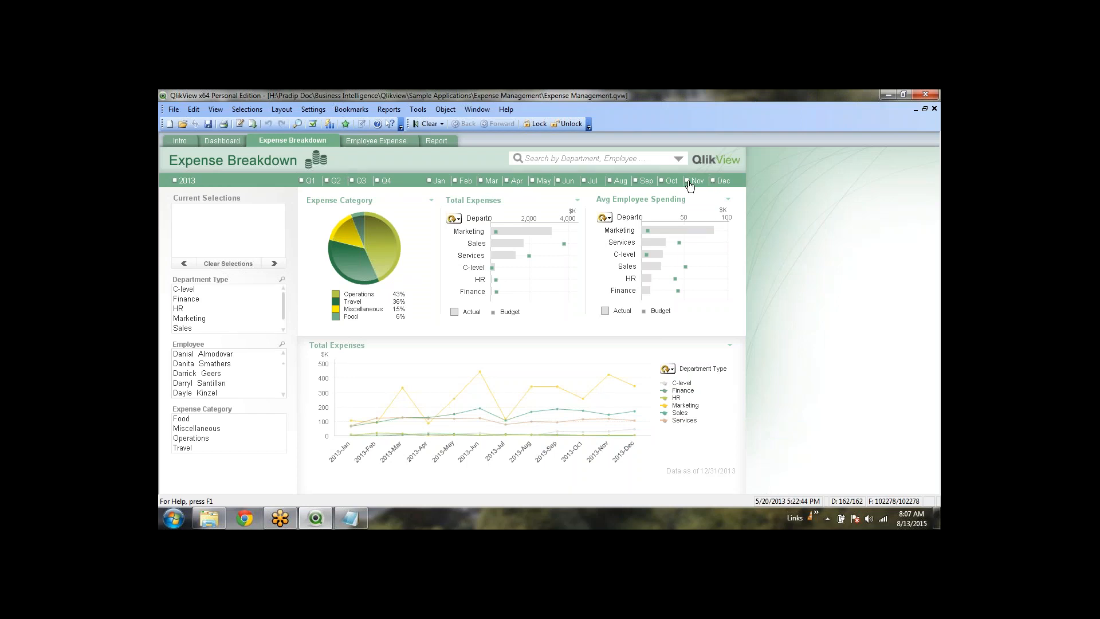
{"action": "left_click", "coordinate": [549, 160]}
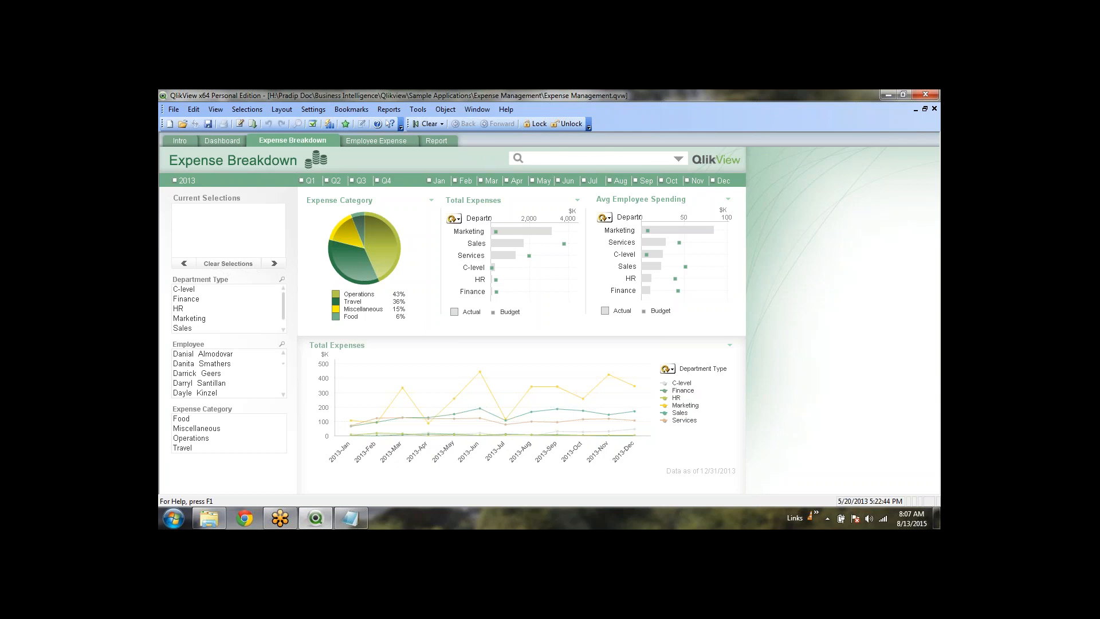
{"action": "left_click", "coordinate": [539, 158]}
{"action": "left_click", "coordinate": [475, 154]}
{"action": "left_click", "coordinate": [222, 265]}
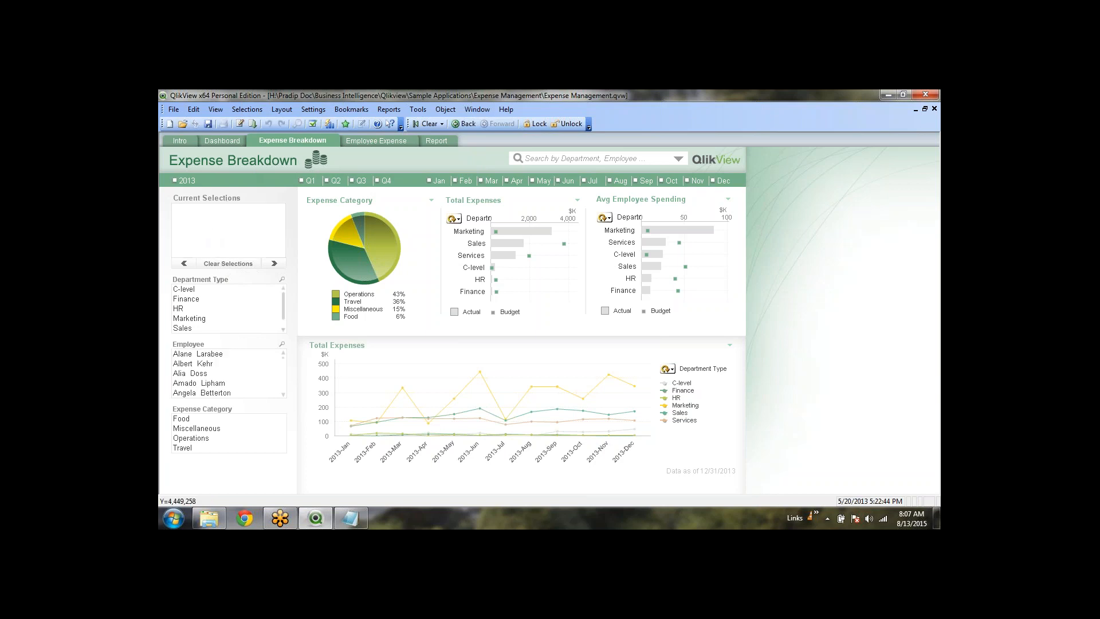
{"action": "left_click", "coordinate": [364, 142]}
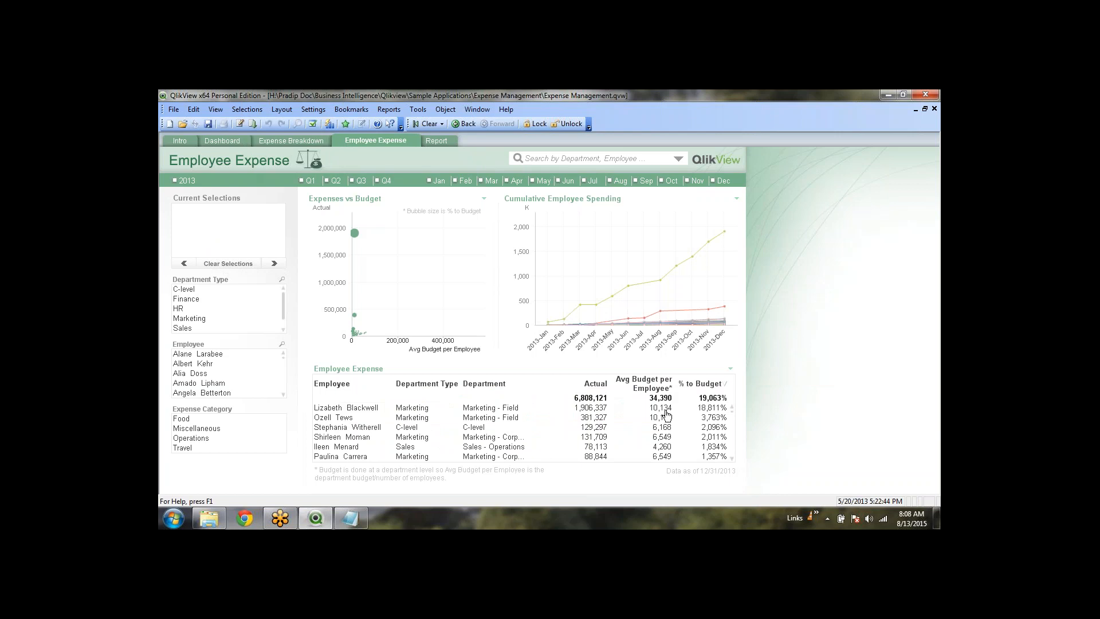
Look through the Report, Intro, Dashboard and Expense Breakdown sheets, finishing on Dashboard
{"action": "left_click", "coordinate": [428, 141]}
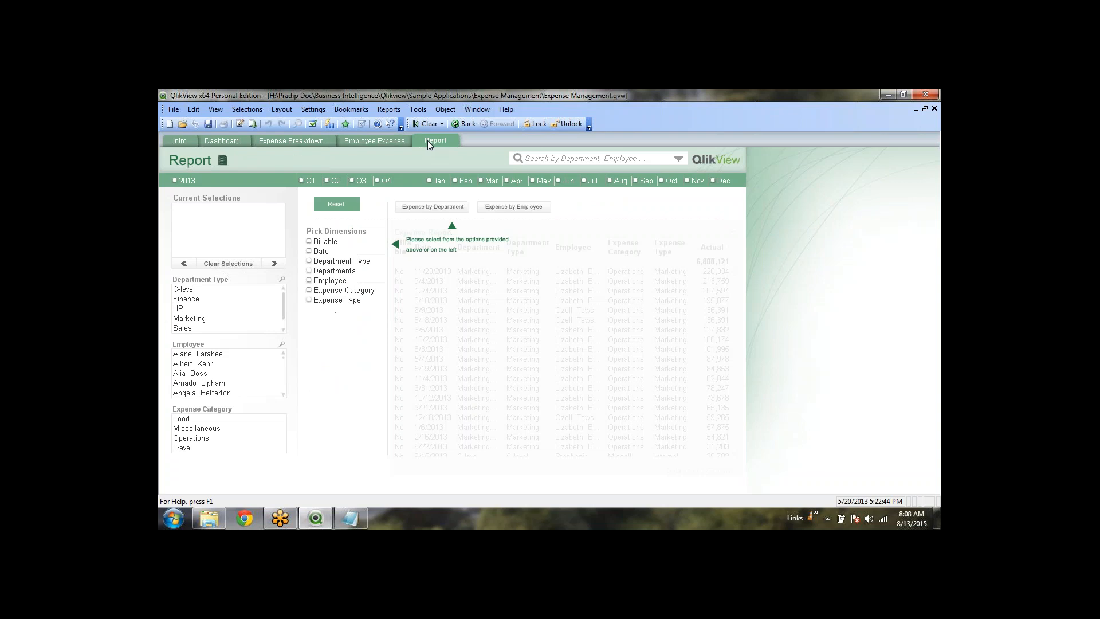
{"action": "left_click", "coordinate": [175, 142]}
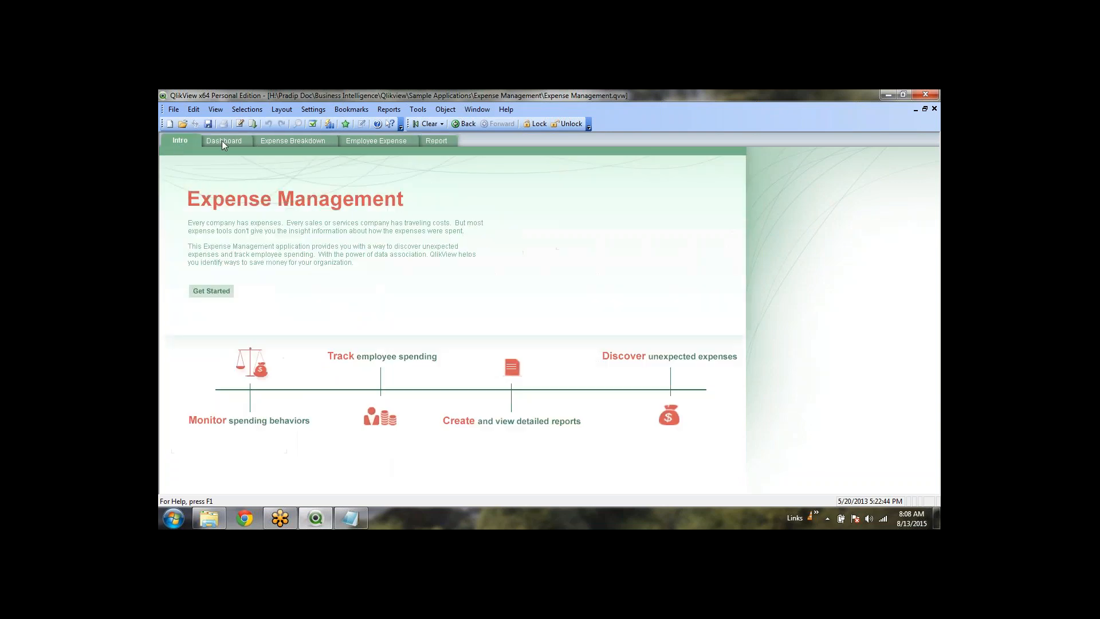
{"action": "left_click", "coordinate": [224, 142]}
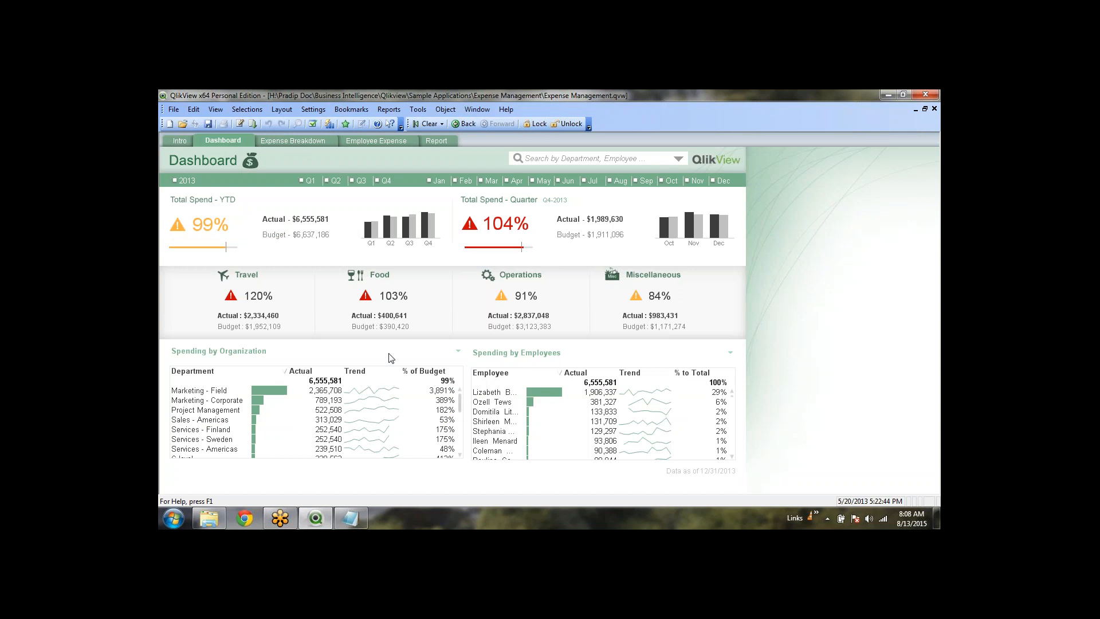
{"action": "left_click", "coordinate": [312, 137]}
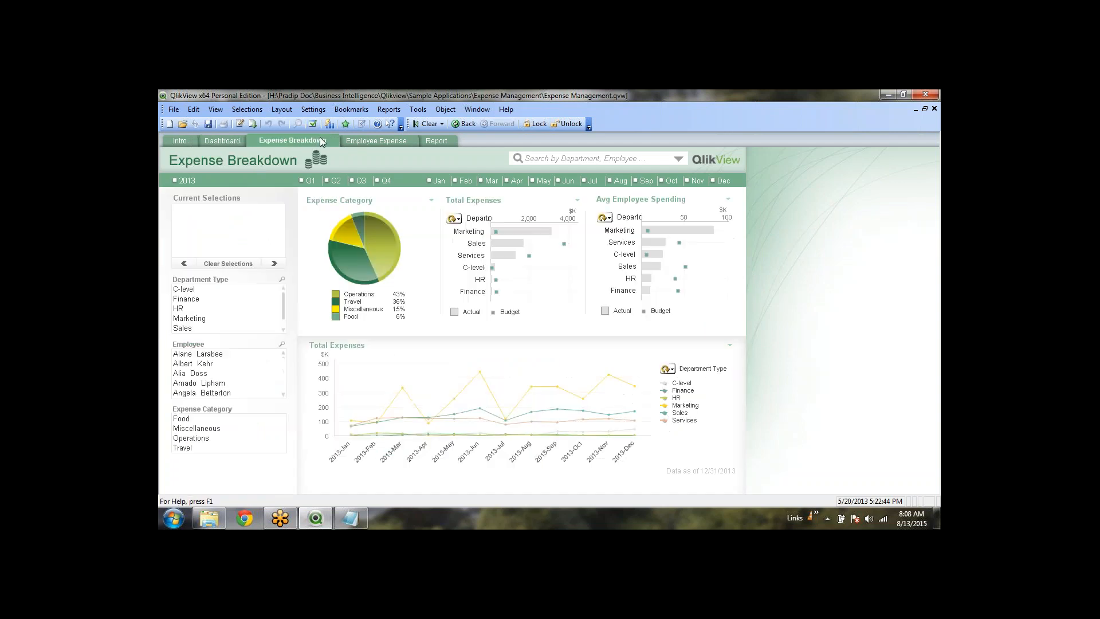
{"action": "left_click", "coordinate": [229, 138]}
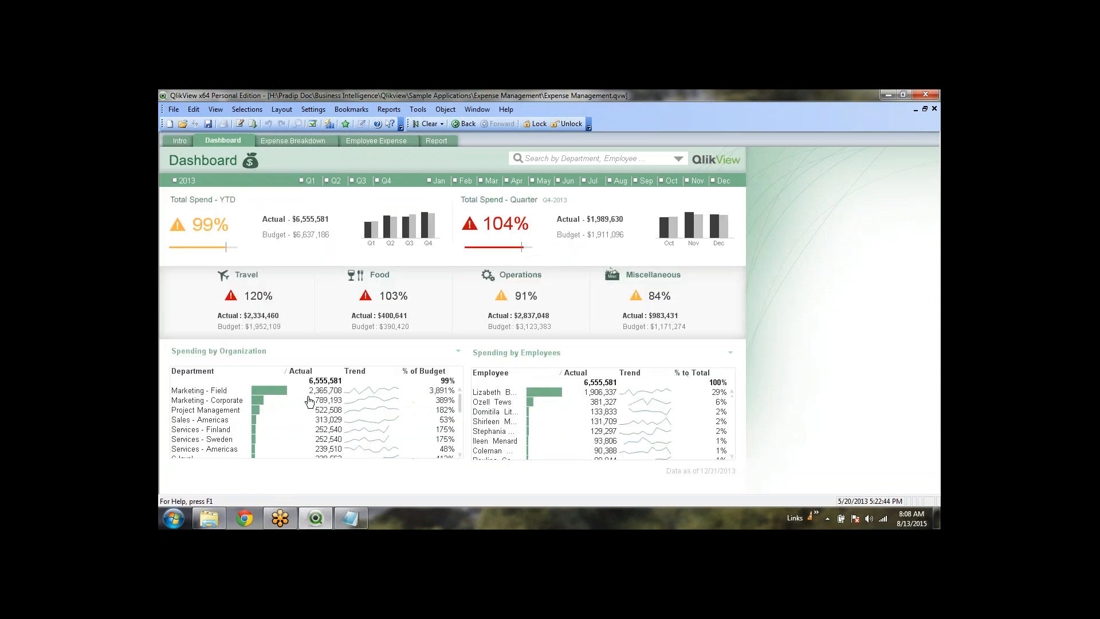
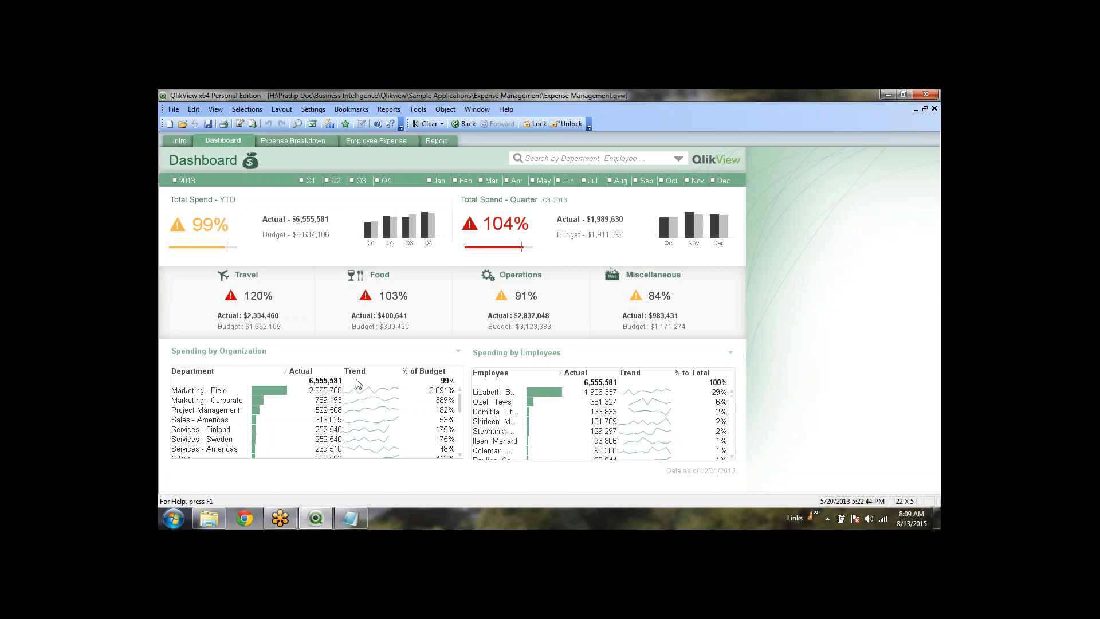
Scroll the Dashboard, view Expense Breakdown and Employee Expense, then close Expense Management
{"action": "scroll", "coordinate": [325, 385], "scroll_direction": "down", "scroll_amount": 1}
{"action": "scroll", "coordinate": [317, 418], "scroll_direction": "down", "scroll_amount": 3}
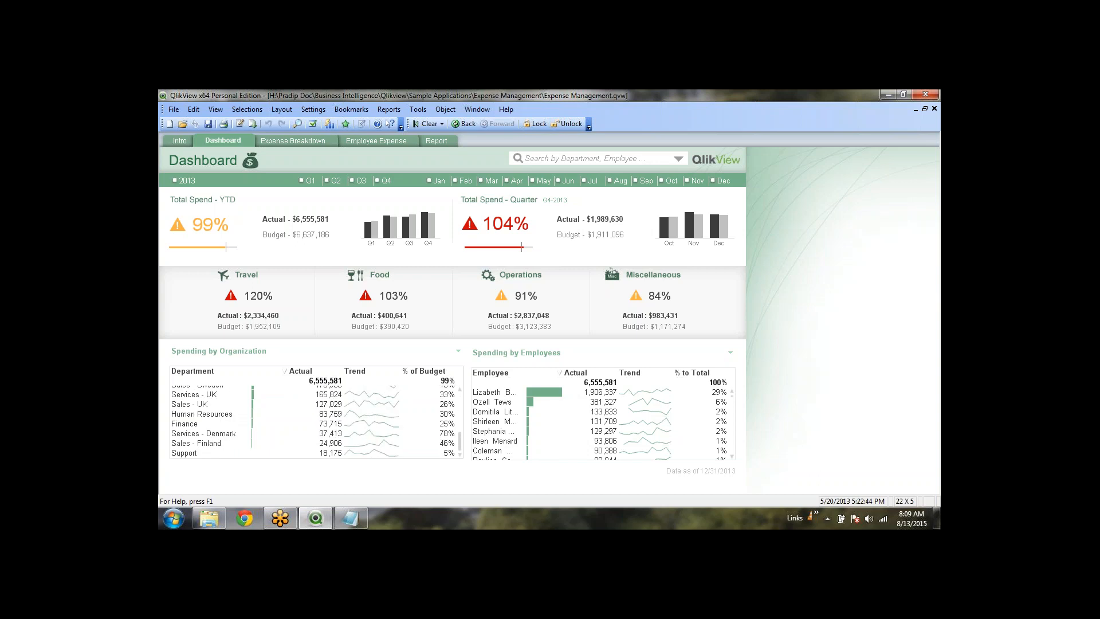
{"action": "left_click", "coordinate": [318, 141]}
{"action": "left_click", "coordinate": [361, 141]}
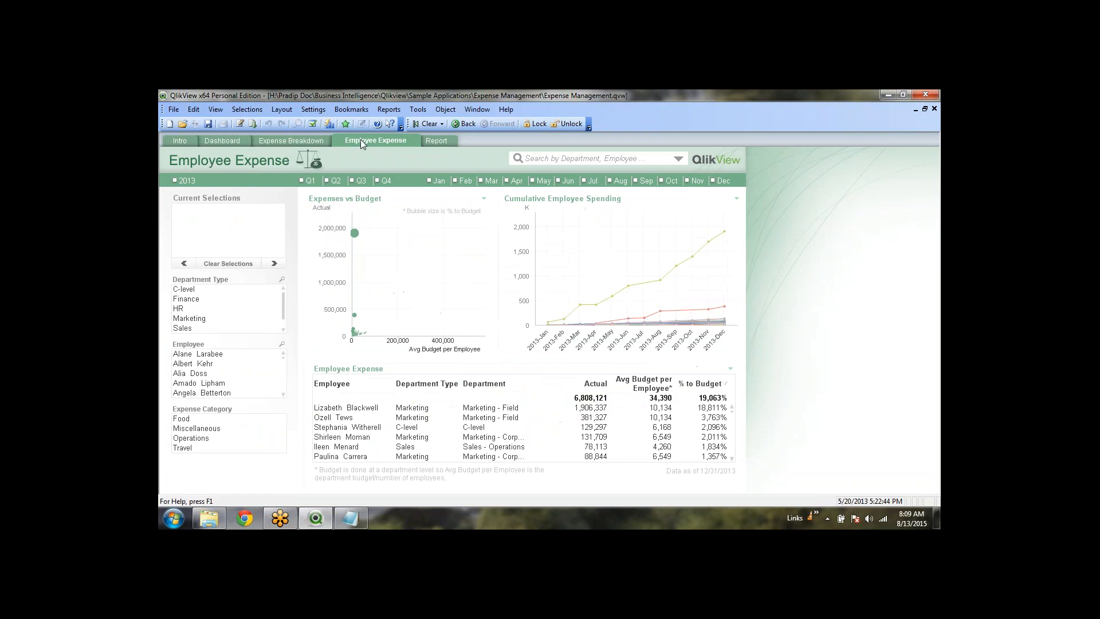
{"action": "left_click", "coordinate": [934, 109]}
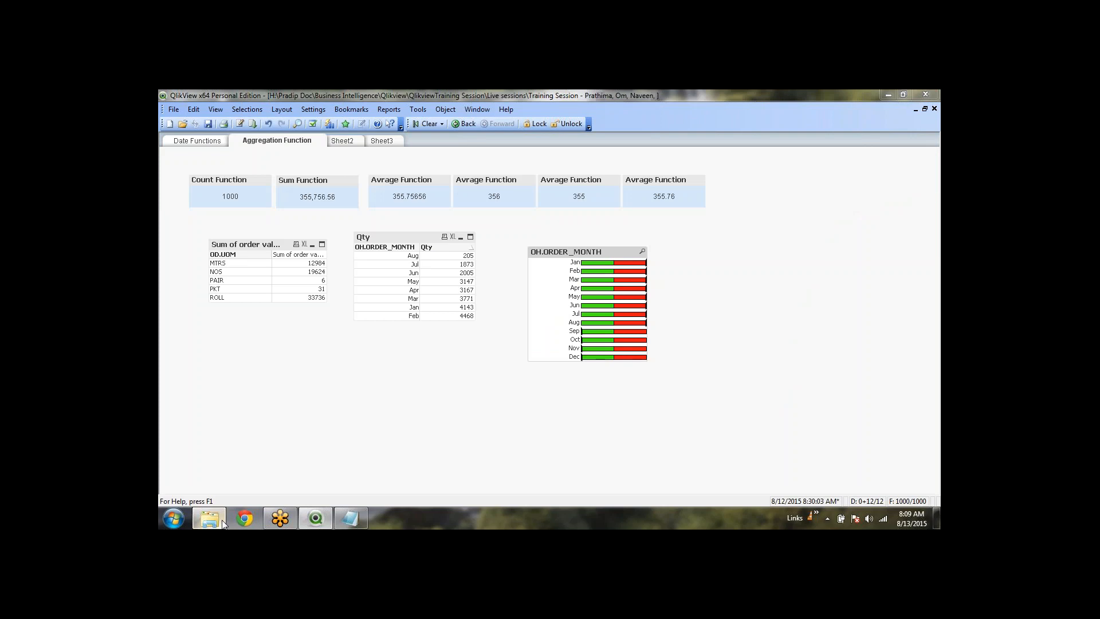
In Explorer, go from Sample Applications into the IT Asset Management folder and open its .qvw file
{"action": "left_click", "coordinate": [222, 522]}
{"action": "left_click", "coordinate": [528, 111]}
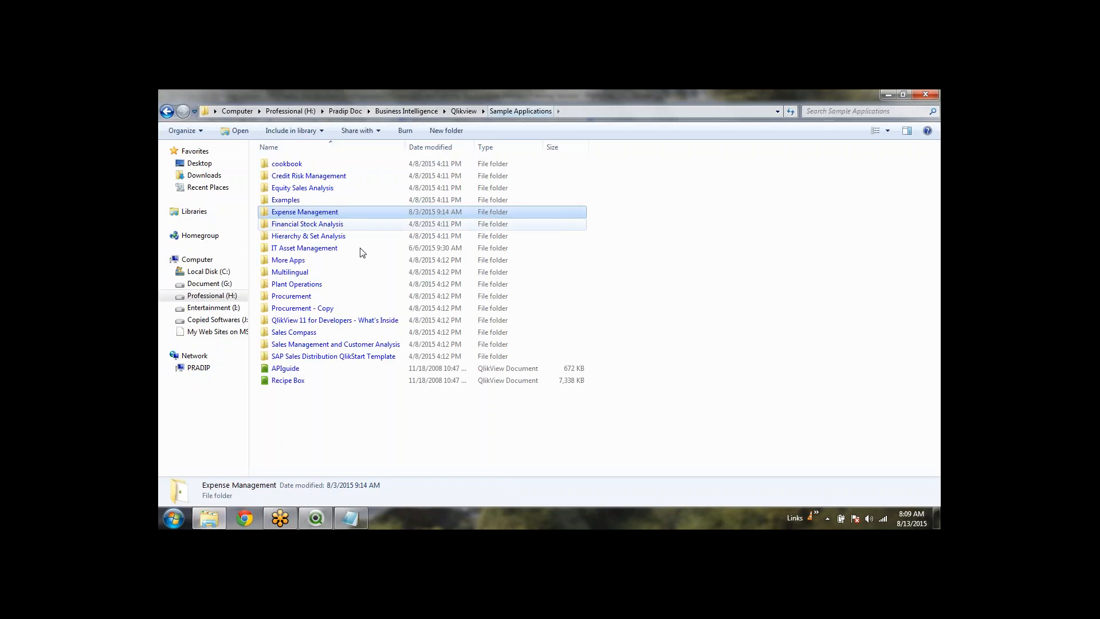
{"action": "double_click", "coordinate": [292, 235]}
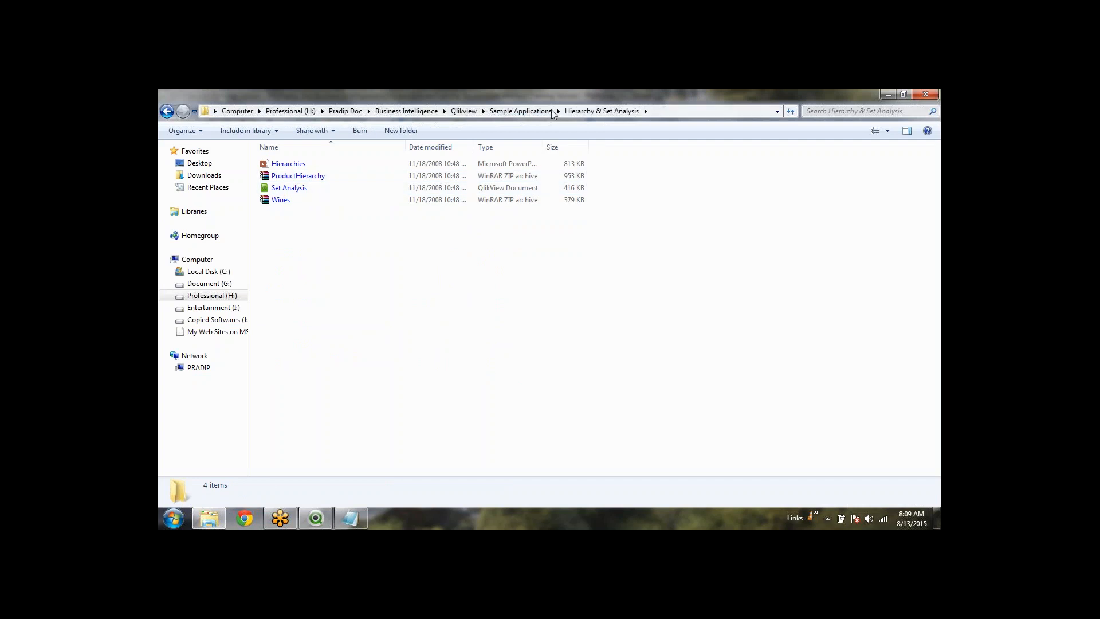
{"action": "left_click", "coordinate": [522, 111]}
{"action": "double_click", "coordinate": [324, 250]}
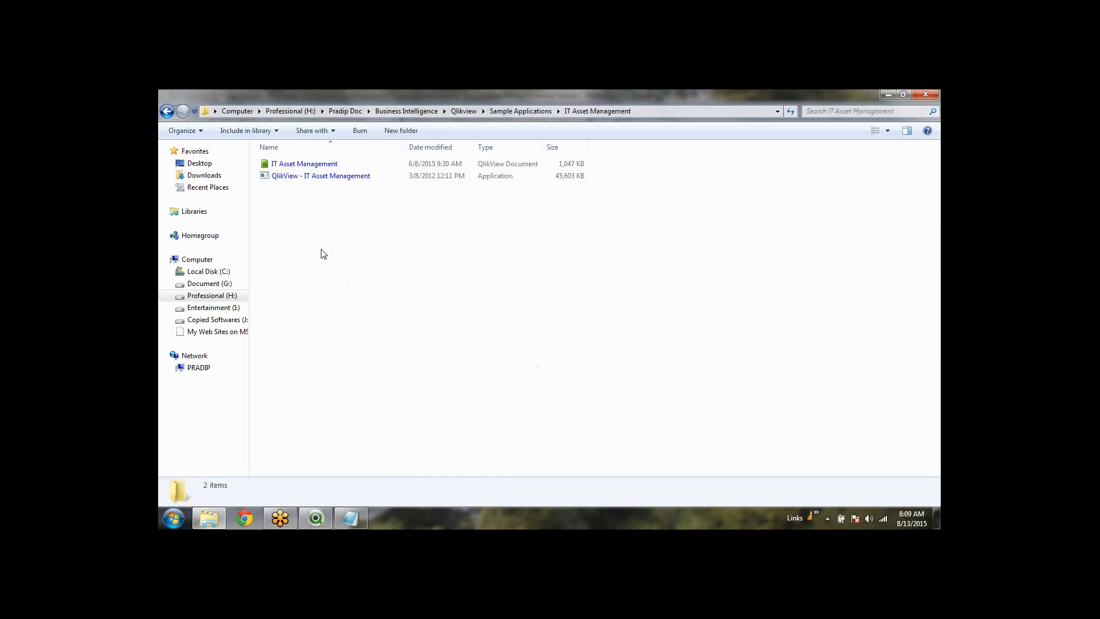
{"action": "left_click", "coordinate": [328, 177]}
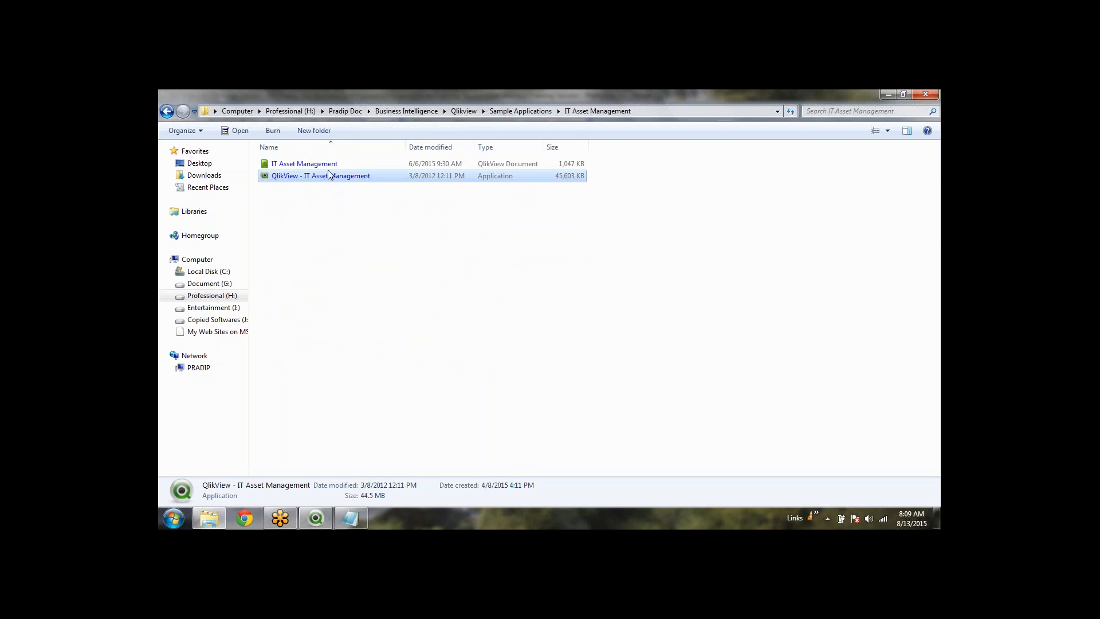
{"action": "double_click", "coordinate": [326, 166]}
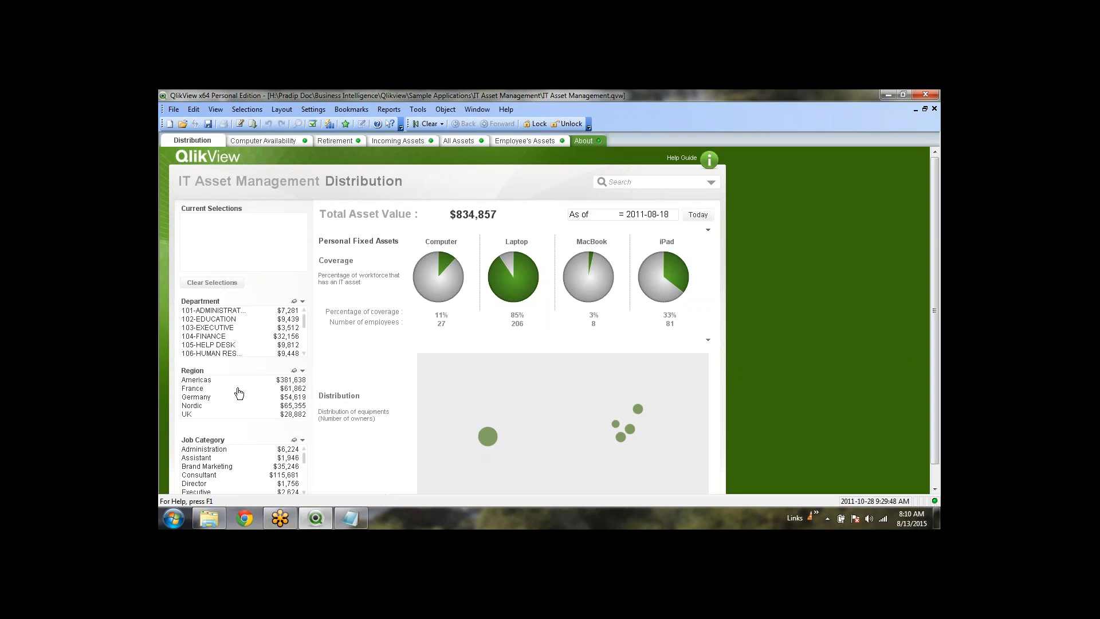
Try the Germany, Nordic and France region filters, then clear the selections
{"action": "left_click", "coordinate": [210, 397]}
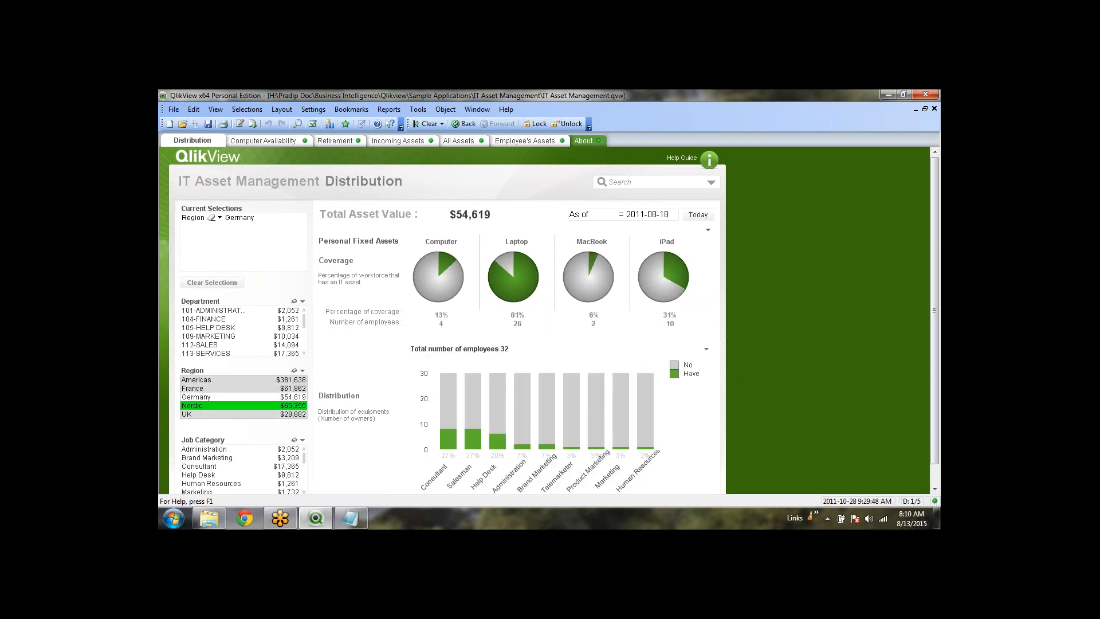
{"action": "left_click", "coordinate": [210, 405]}
{"action": "left_click", "coordinate": [210, 388]}
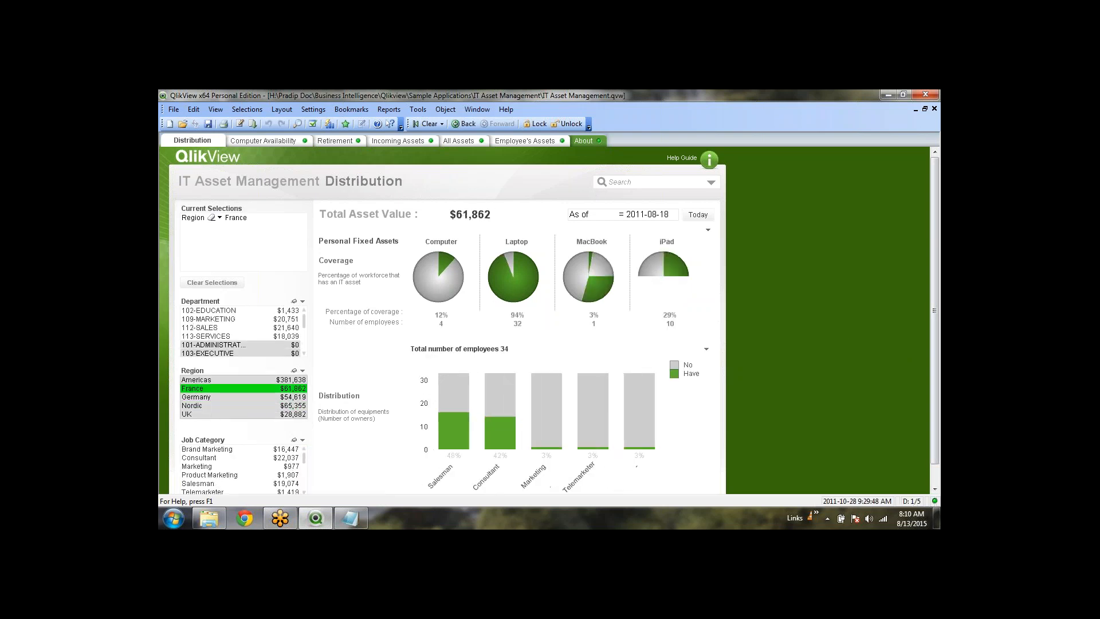
{"action": "left_click", "coordinate": [427, 123]}
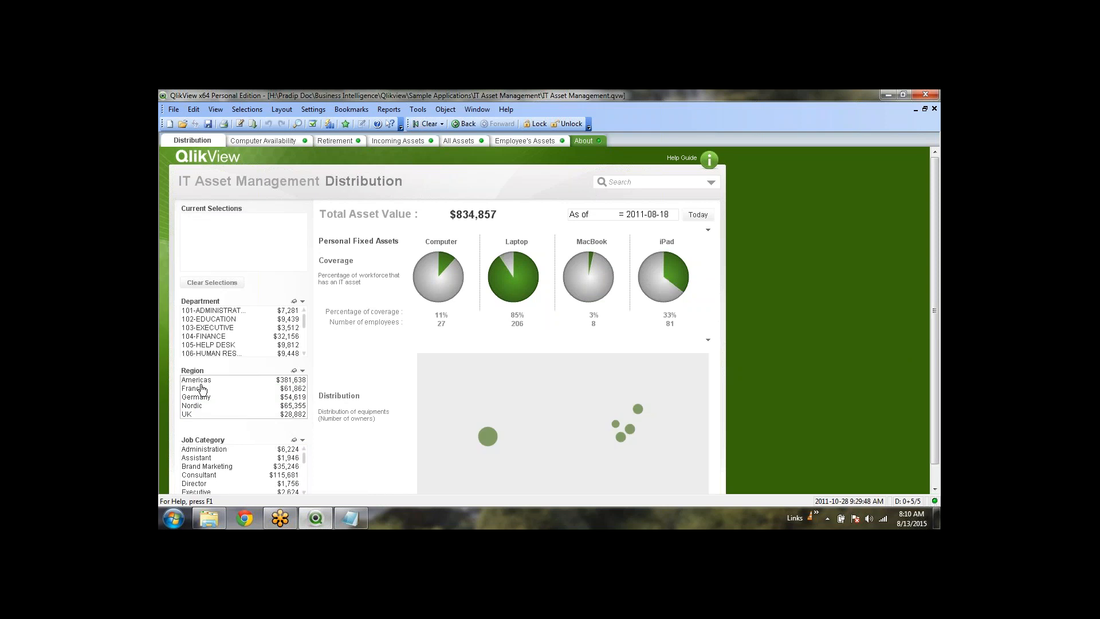
Cycle through Americas, Germany, UK and Nordic, settle on Nordic, and view Computer Availability
{"action": "left_click", "coordinate": [293, 379]}
{"action": "left_click", "coordinate": [293, 397]}
{"action": "left_click", "coordinate": [293, 414]}
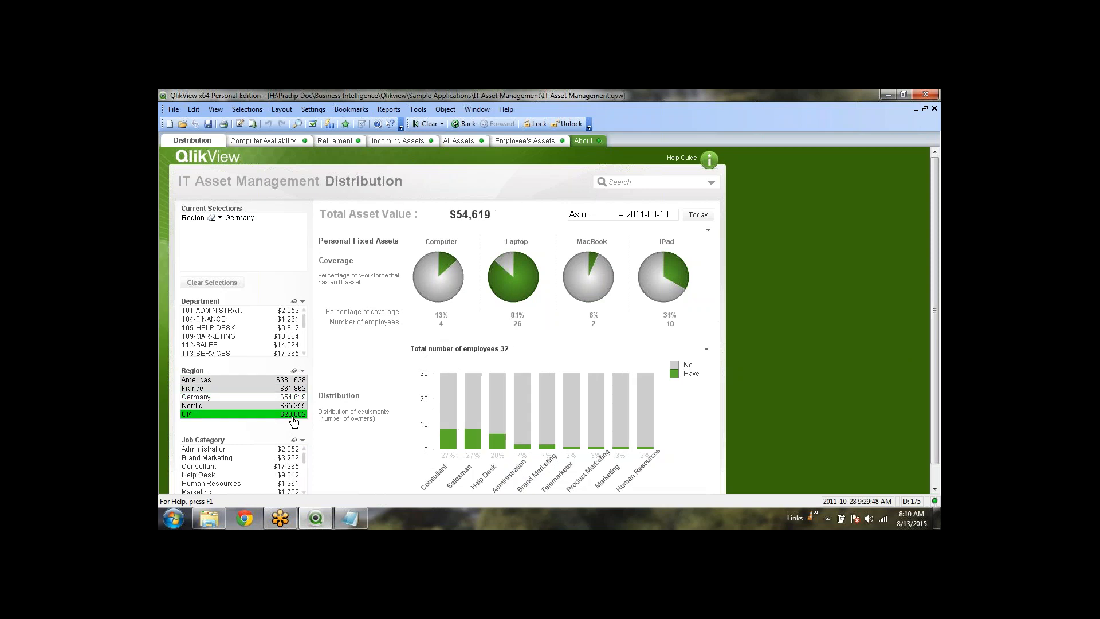
{"action": "left_click", "coordinate": [292, 405]}
{"action": "left_click", "coordinate": [293, 380]}
{"action": "left_click", "coordinate": [294, 397]}
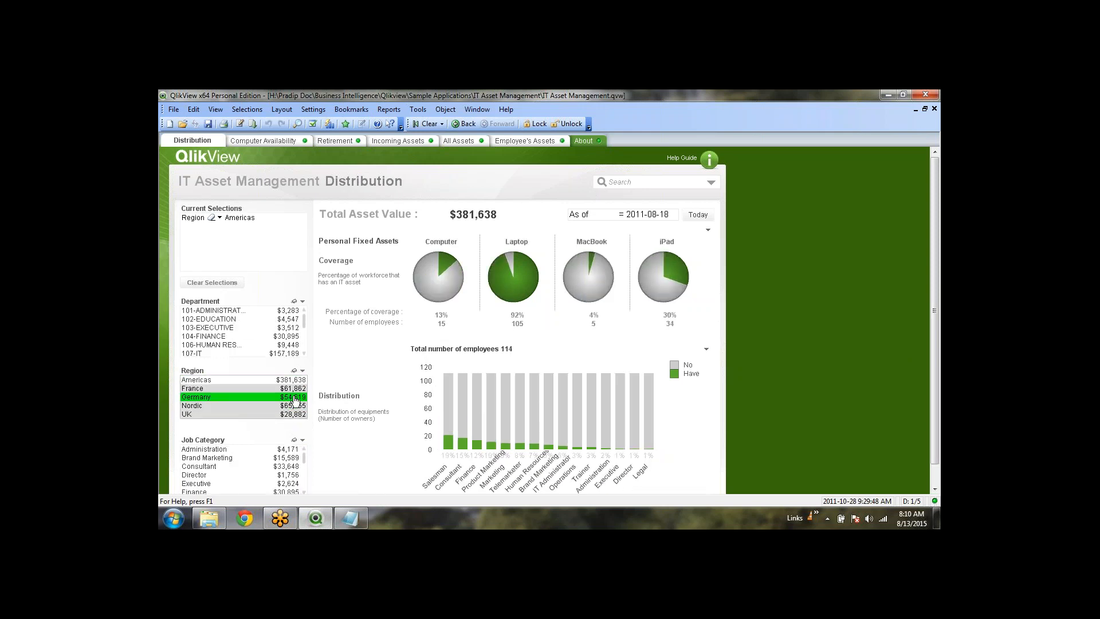
{"action": "left_click", "coordinate": [196, 405]}
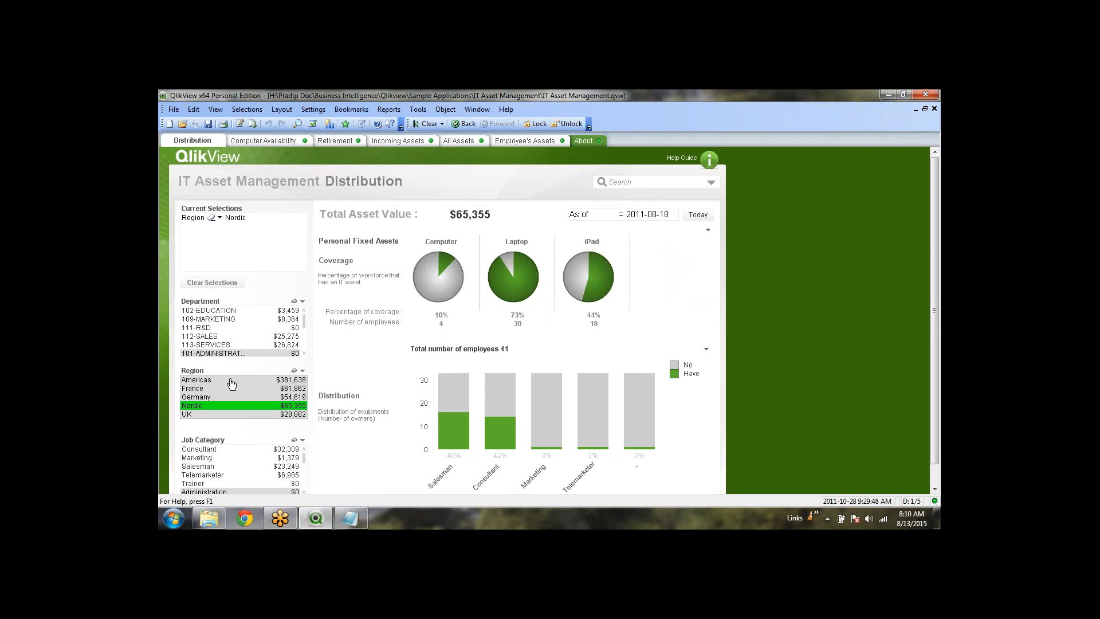
{"action": "left_click", "coordinate": [266, 140]}
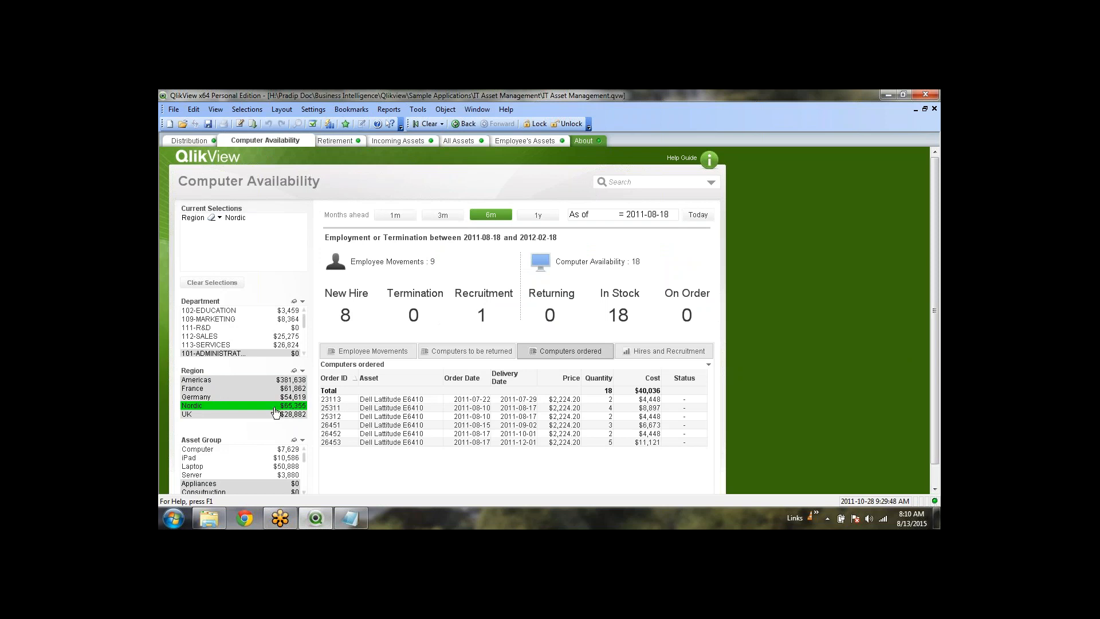
Toggle the Computer Availability tables, then browse the Retirement, Incoming Assets and All Assets sheets
{"action": "left_click", "coordinate": [498, 352]}
{"action": "left_click", "coordinate": [371, 352]}
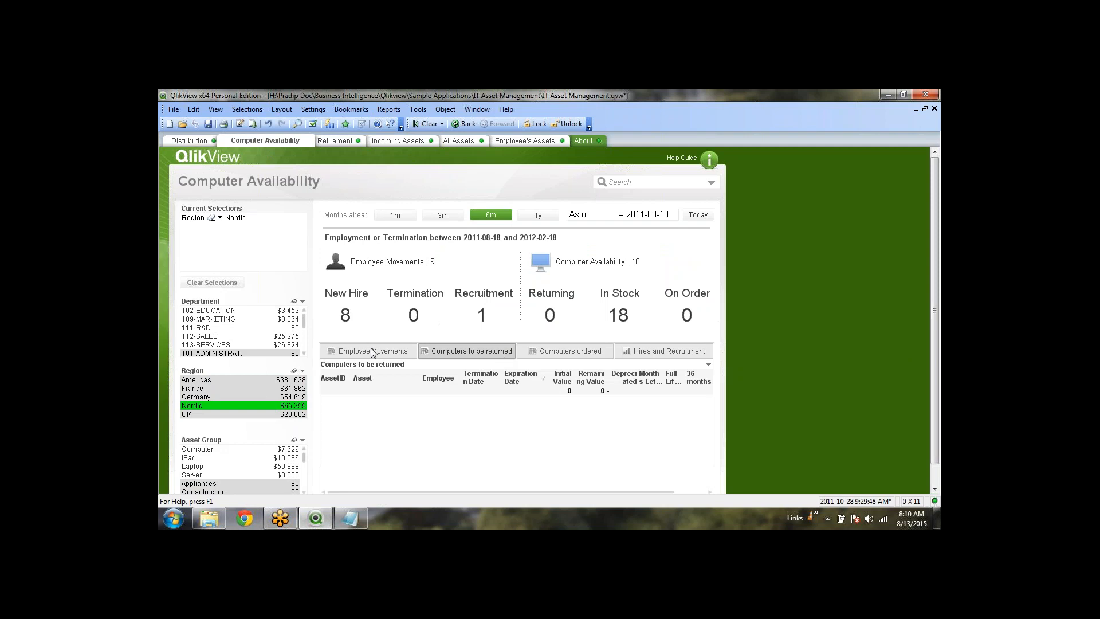
{"action": "left_click", "coordinate": [634, 356]}
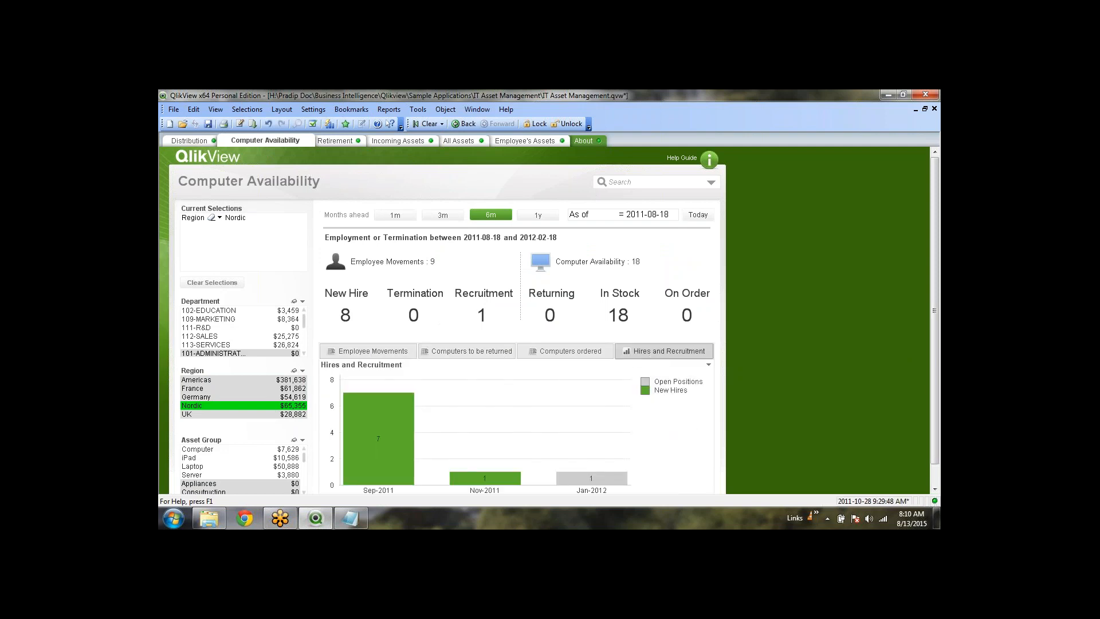
{"action": "left_click", "coordinate": [335, 139]}
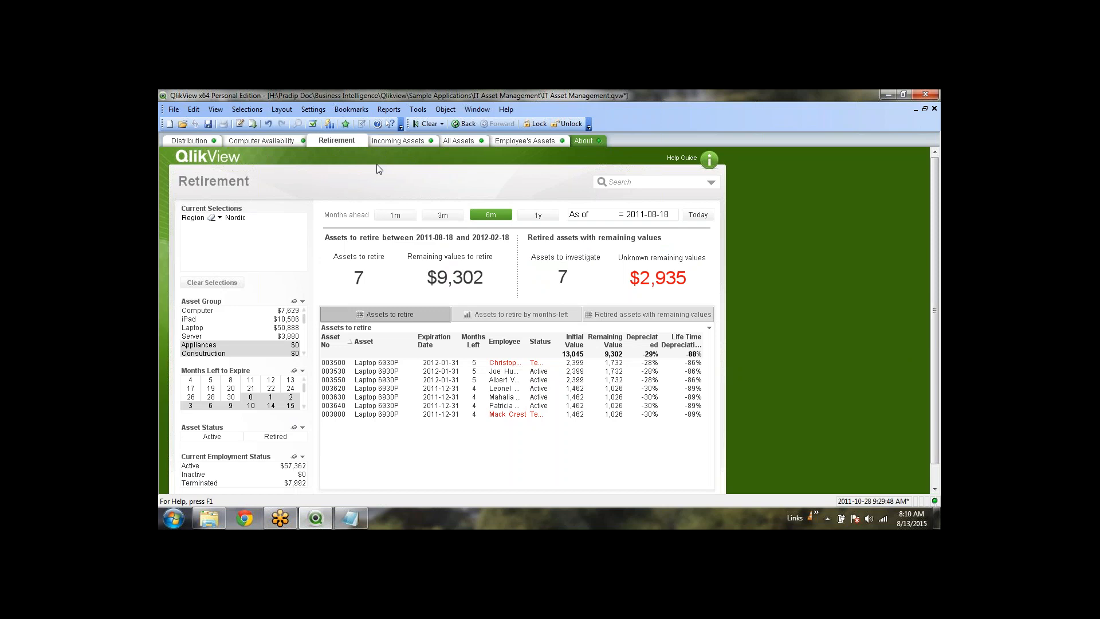
{"action": "left_click", "coordinate": [401, 142]}
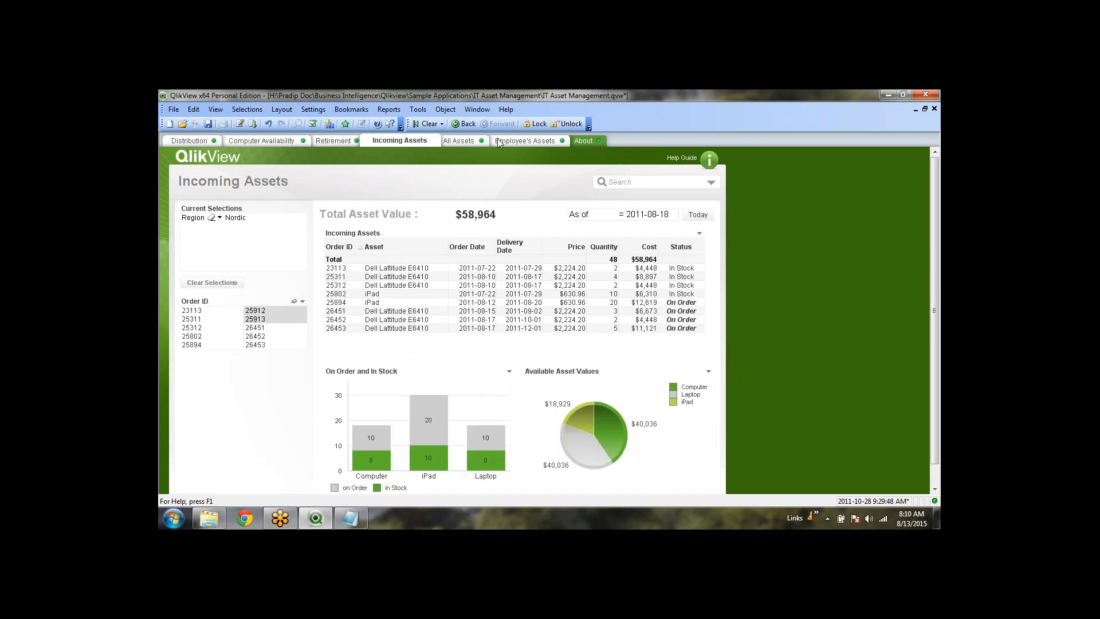
{"action": "left_click", "coordinate": [465, 142]}
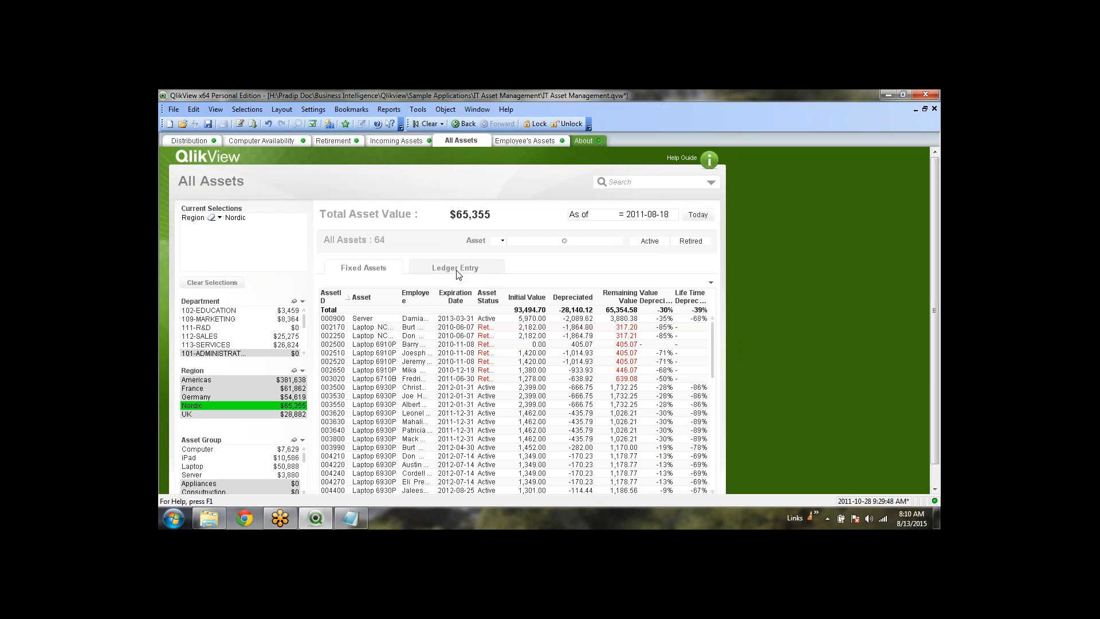
{"action": "left_click", "coordinate": [456, 268]}
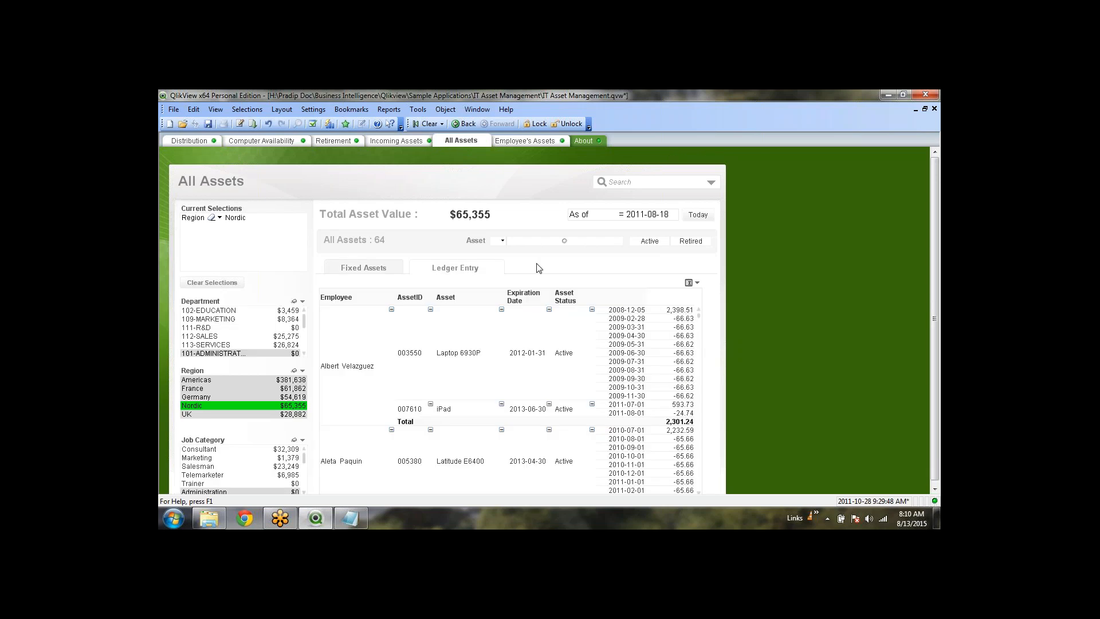
{"action": "scroll", "coordinate": [417, 322], "scroll_direction": "down", "scroll_amount": 6}
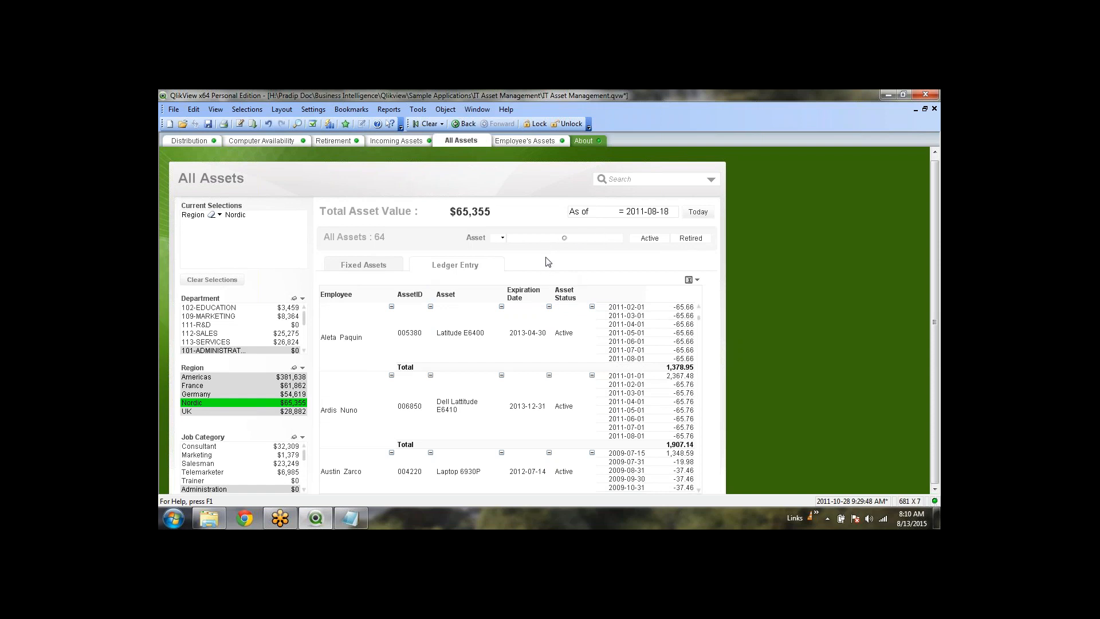
Browse Employee's Assets, Incoming Assets and Retirement, charting assets by months left
{"action": "left_click", "coordinate": [515, 140]}
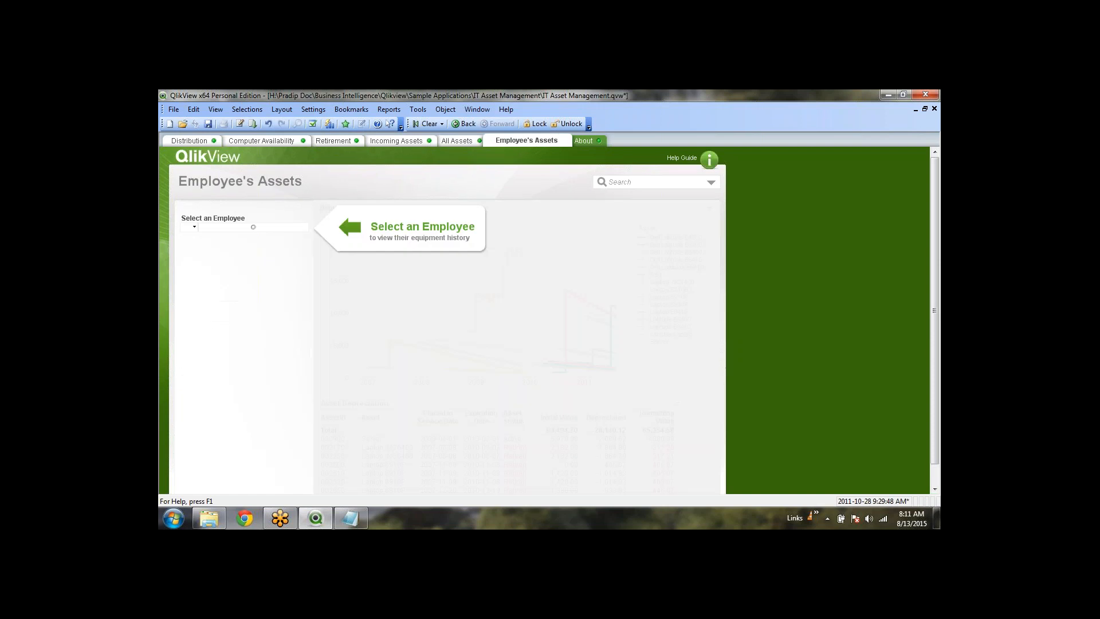
{"action": "left_click", "coordinate": [435, 143]}
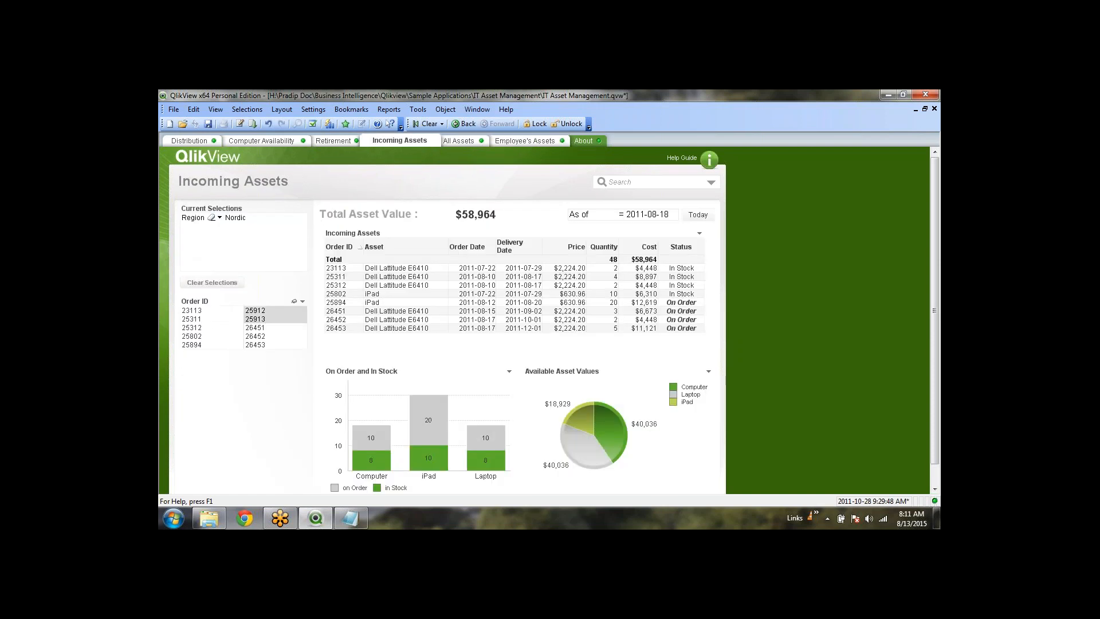
{"action": "left_click", "coordinate": [343, 140]}
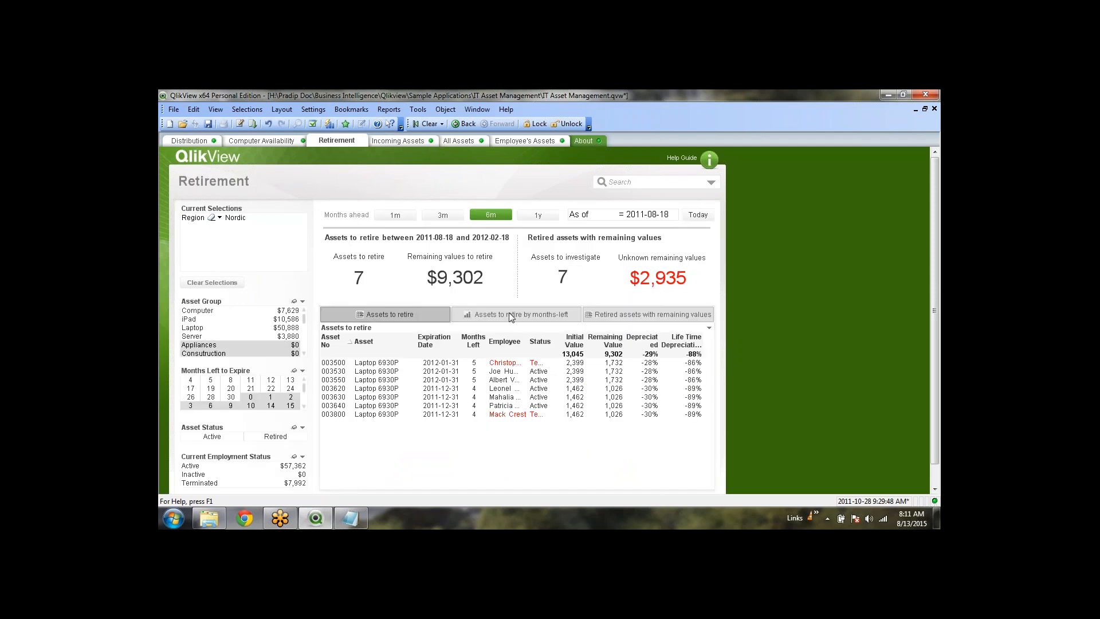
{"action": "left_click", "coordinate": [512, 316]}
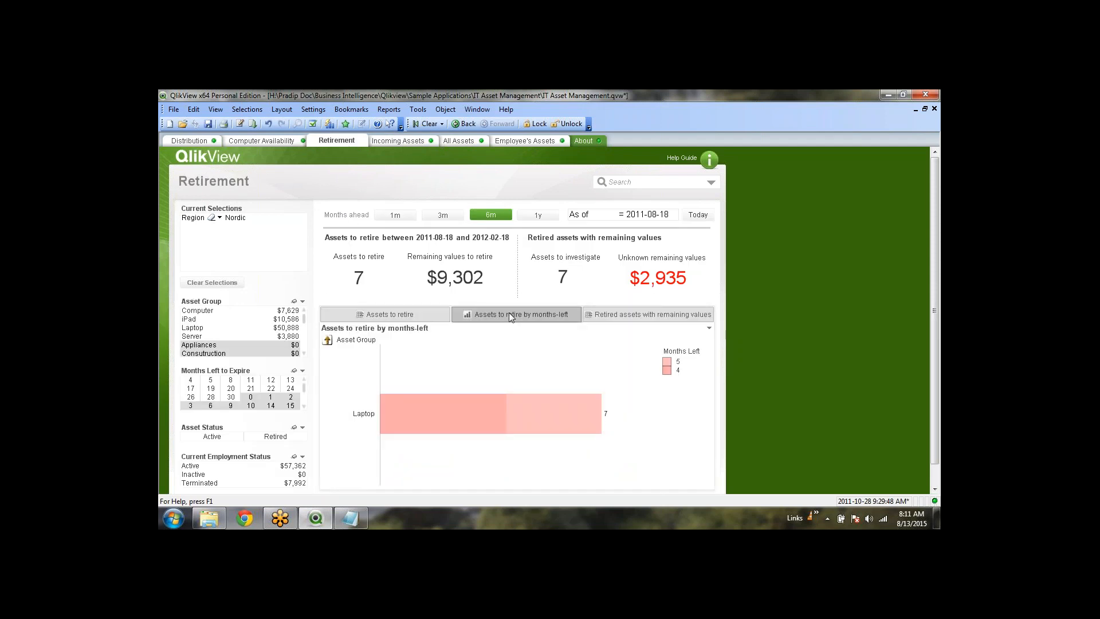
{"action": "left_click", "coordinate": [270, 141]}
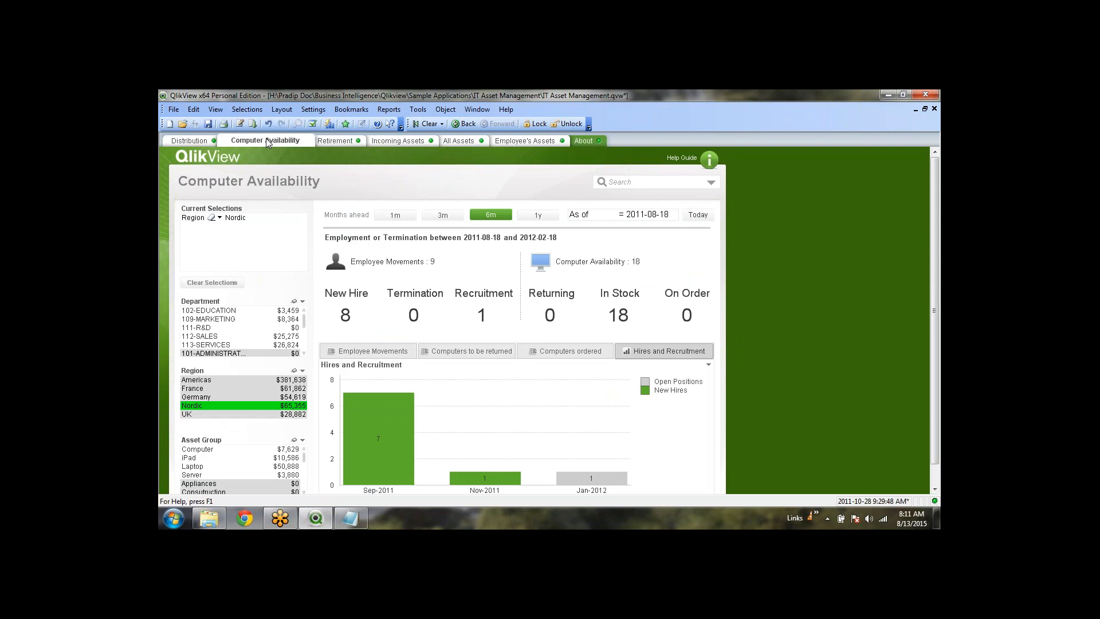
Clear the Nordic filter and close IT Asset Management without saving
{"action": "left_click", "coordinate": [428, 124]}
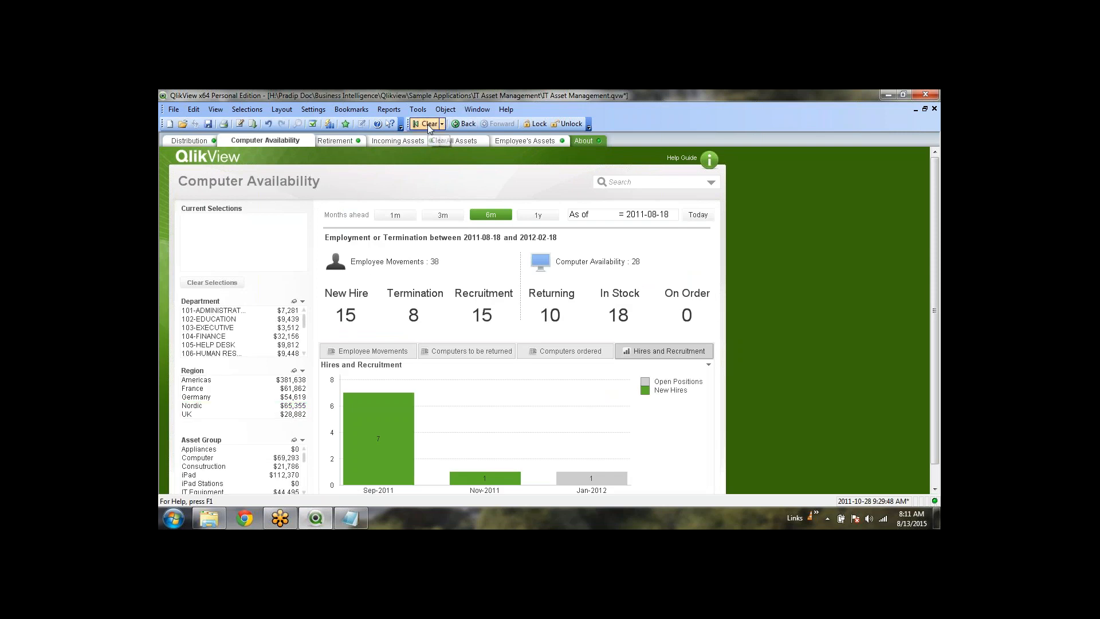
{"action": "left_click", "coordinate": [934, 108]}
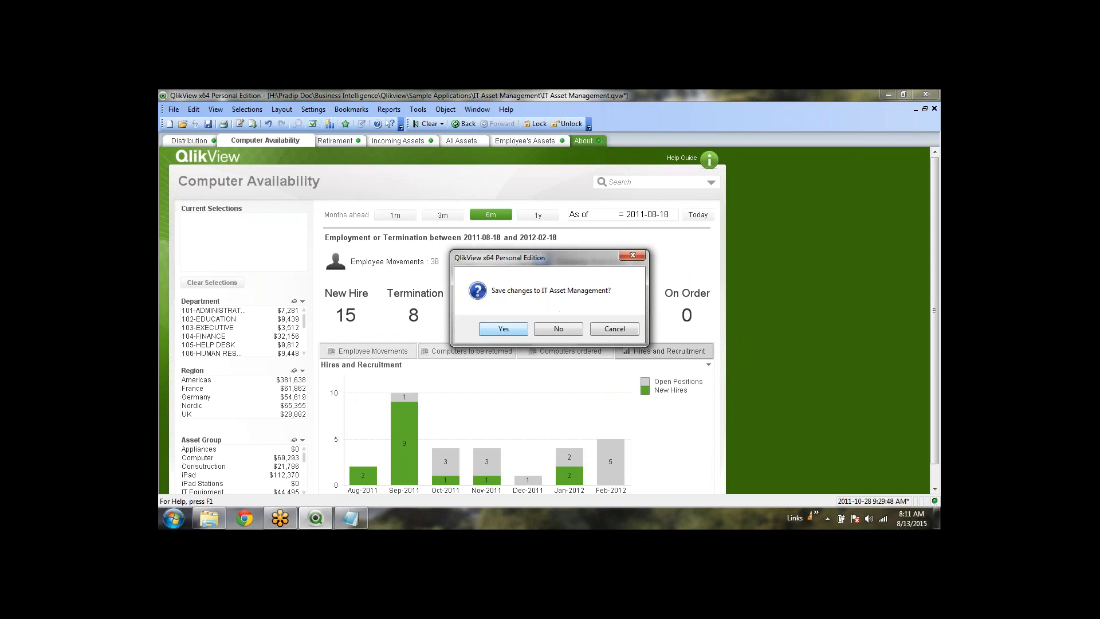
{"action": "left_click", "coordinate": [559, 328]}
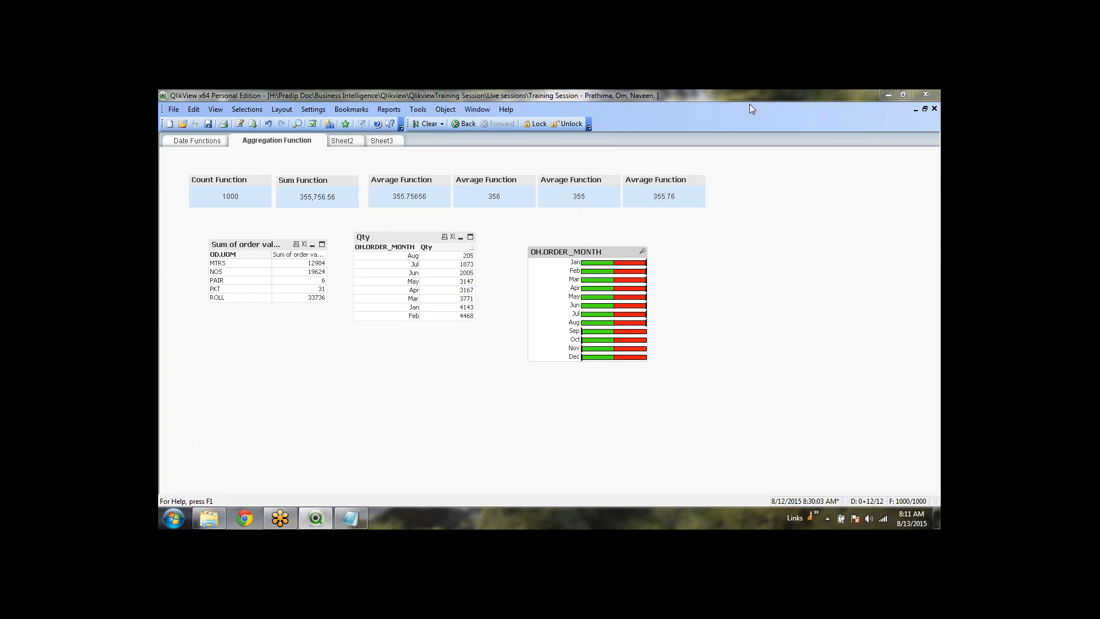
Widen the OH.ORDER_MONTH label column and set its representation to Text
{"action": "left_click", "coordinate": [744, 252]}
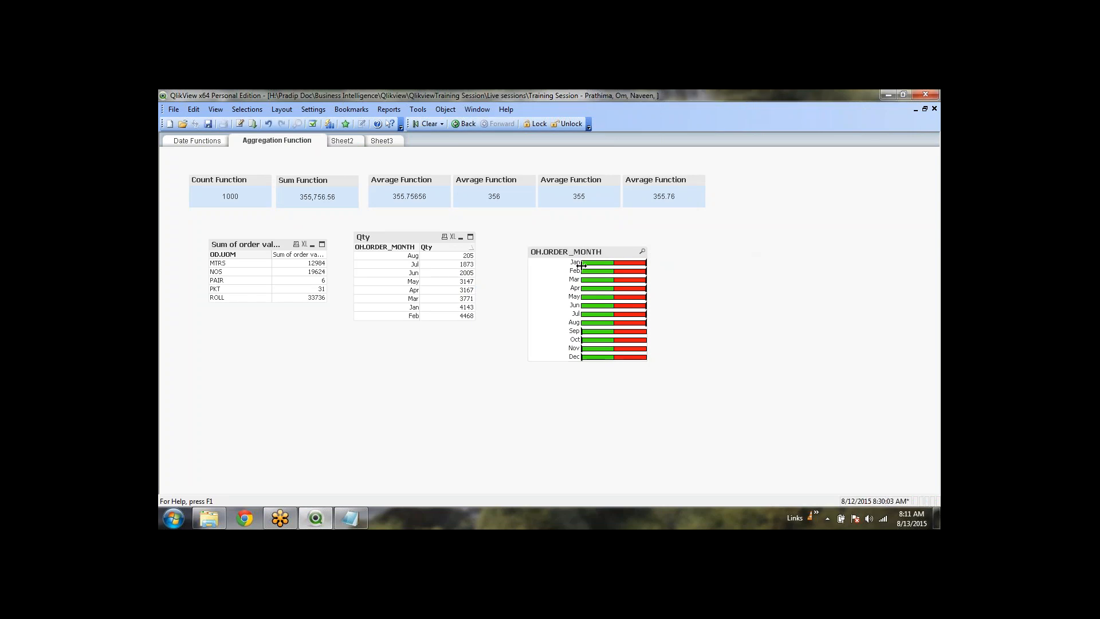
{"action": "left_click_drag", "start_coordinate": [582, 266], "coordinate": [594, 265]}
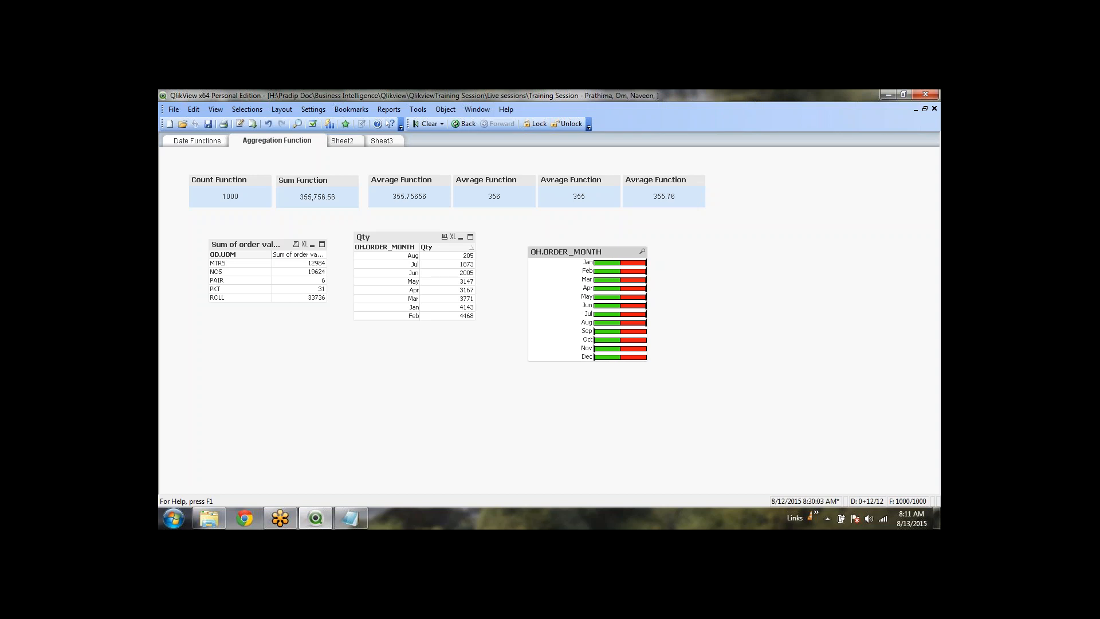
{"action": "right_click", "coordinate": [597, 252]}
{"action": "left_click", "coordinate": [610, 246]}
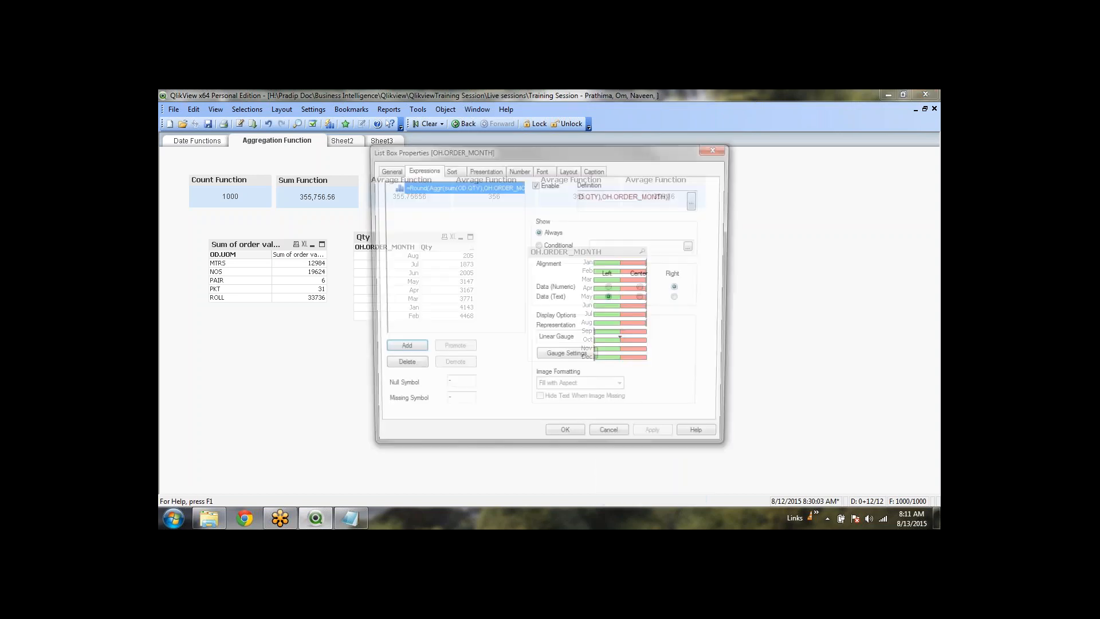
{"action": "left_click", "coordinate": [619, 342]}
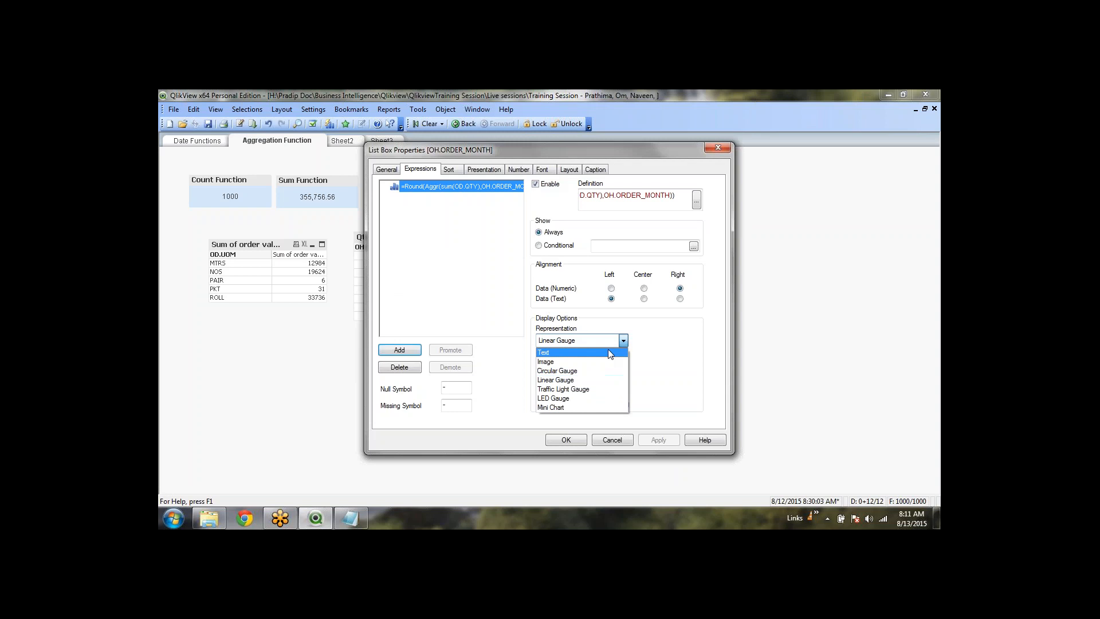
{"action": "left_click", "coordinate": [609, 354]}
{"action": "left_click", "coordinate": [564, 441]}
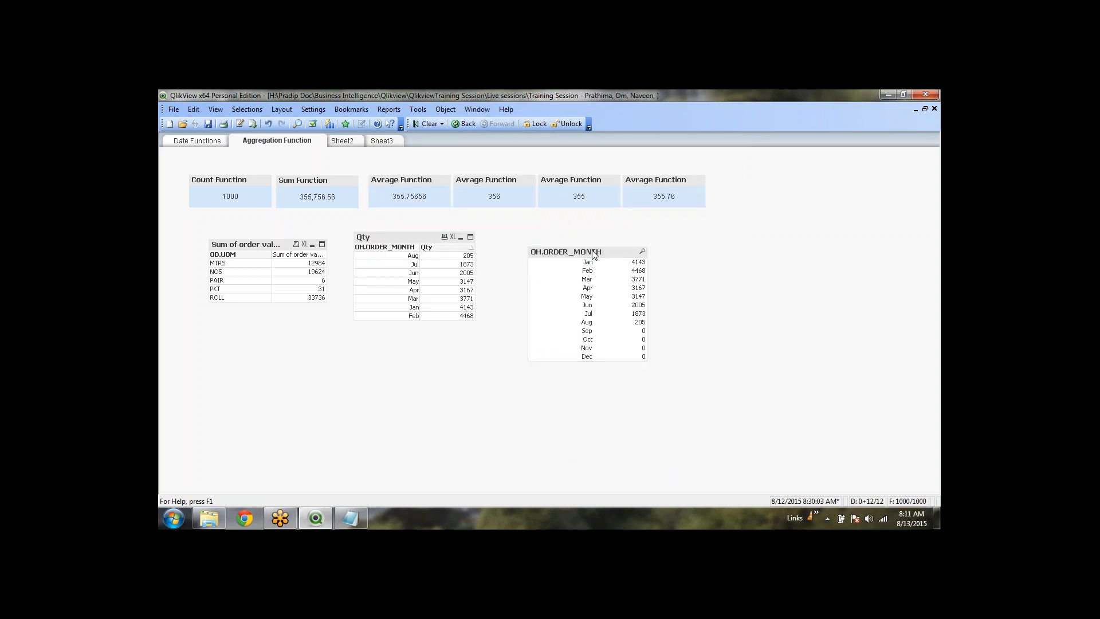
Copy the month list box beside it and set the copy's representation to Linear Gauge
{"action": "left_click_drag", "start_coordinate": [593, 254], "coordinate": [716, 254]}
{"action": "right_click", "coordinate": [716, 254]}
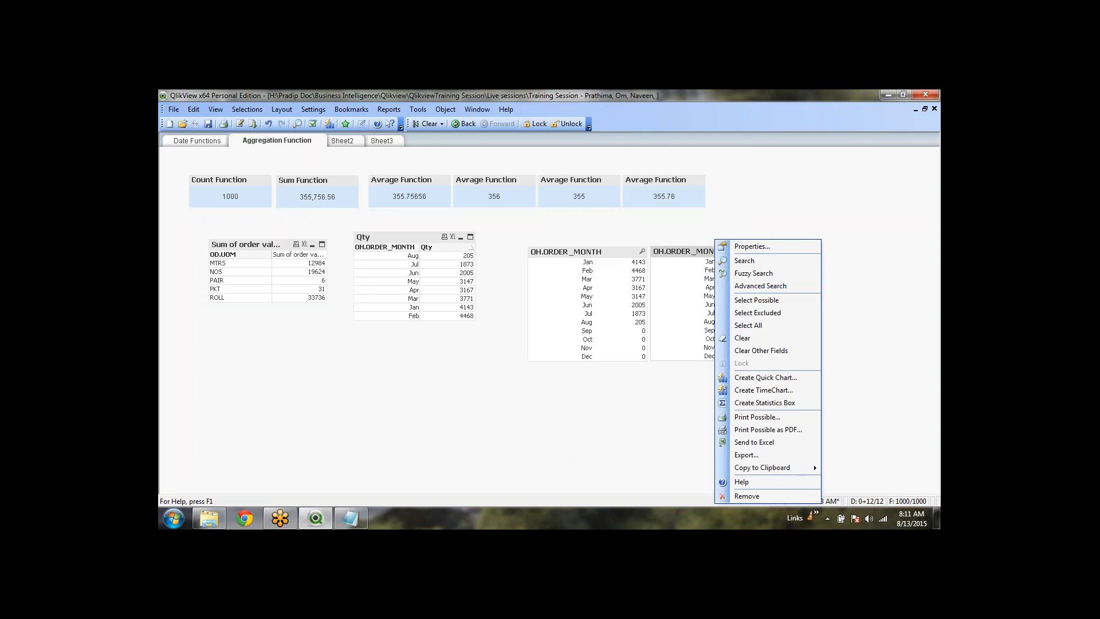
{"action": "left_click", "coordinate": [739, 244]}
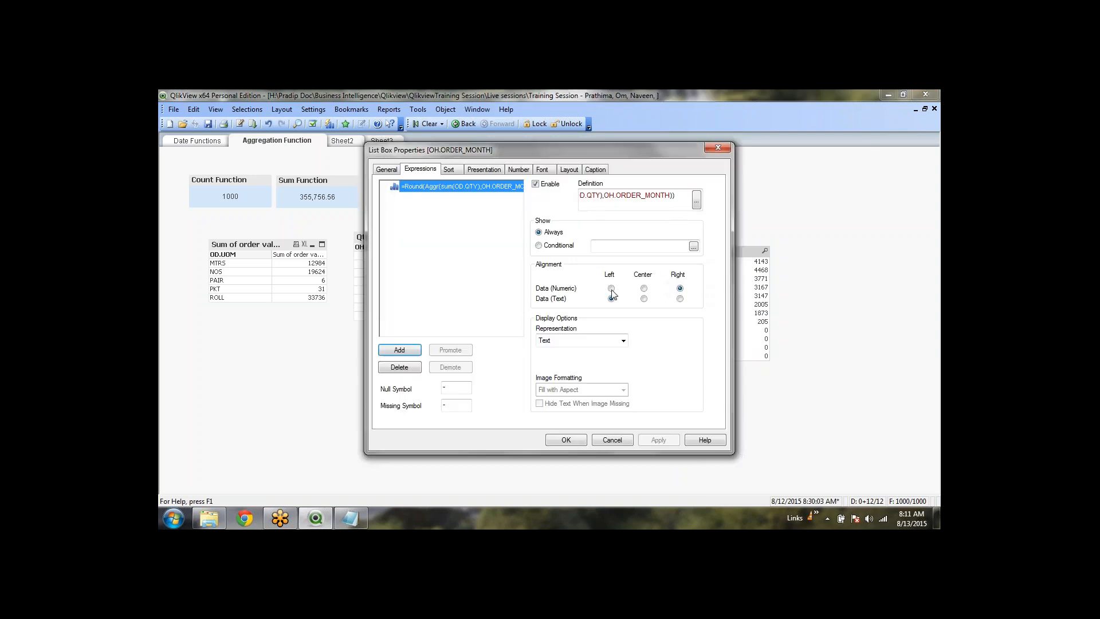
{"action": "left_click", "coordinate": [624, 340]}
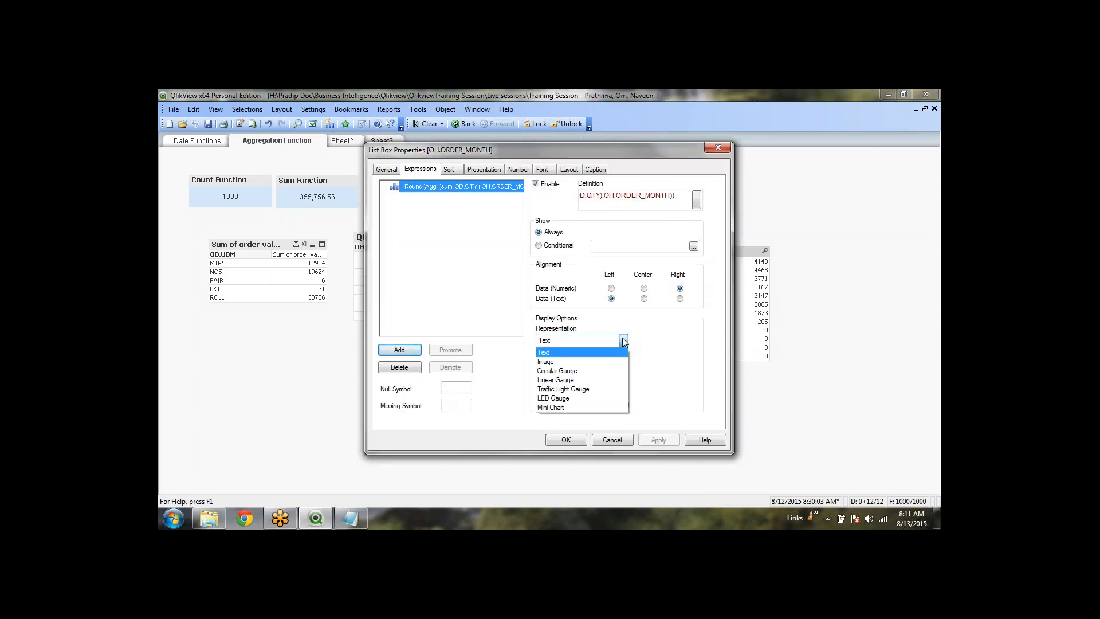
{"action": "left_click", "coordinate": [602, 378]}
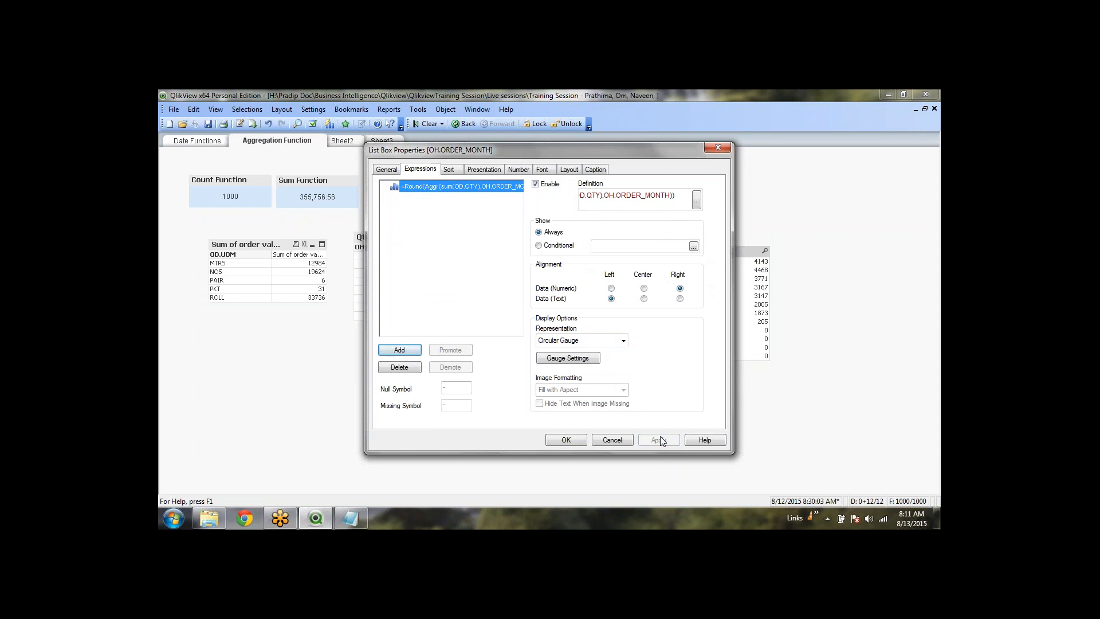
{"action": "left_click_drag", "start_coordinate": [573, 152], "coordinate": [500, 152]}
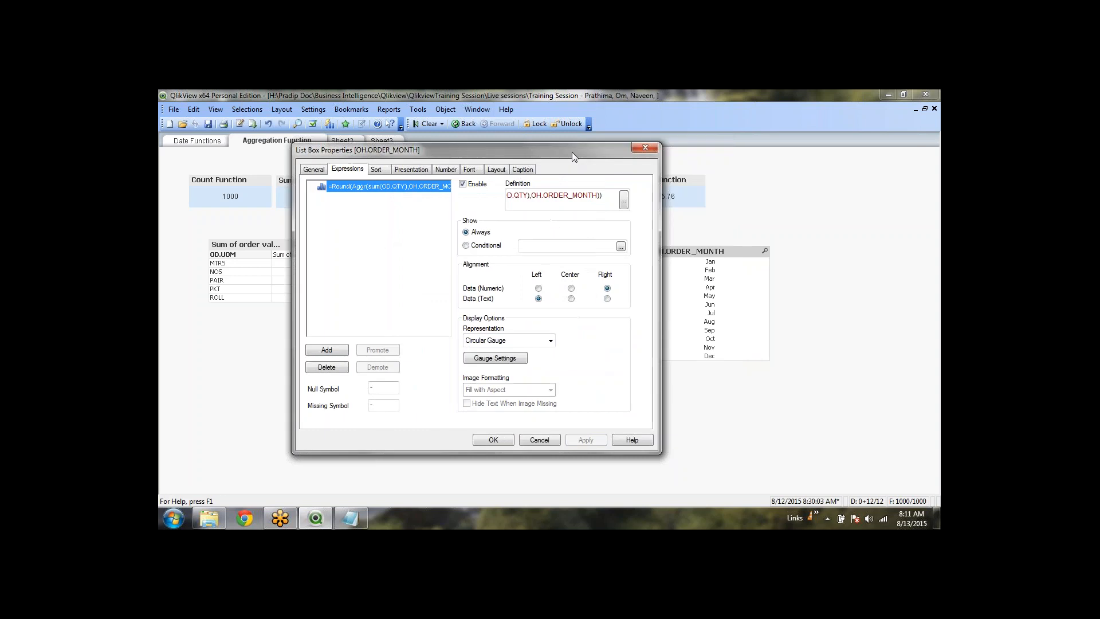
{"action": "left_click", "coordinate": [541, 341]}
{"action": "left_click", "coordinate": [521, 379]}
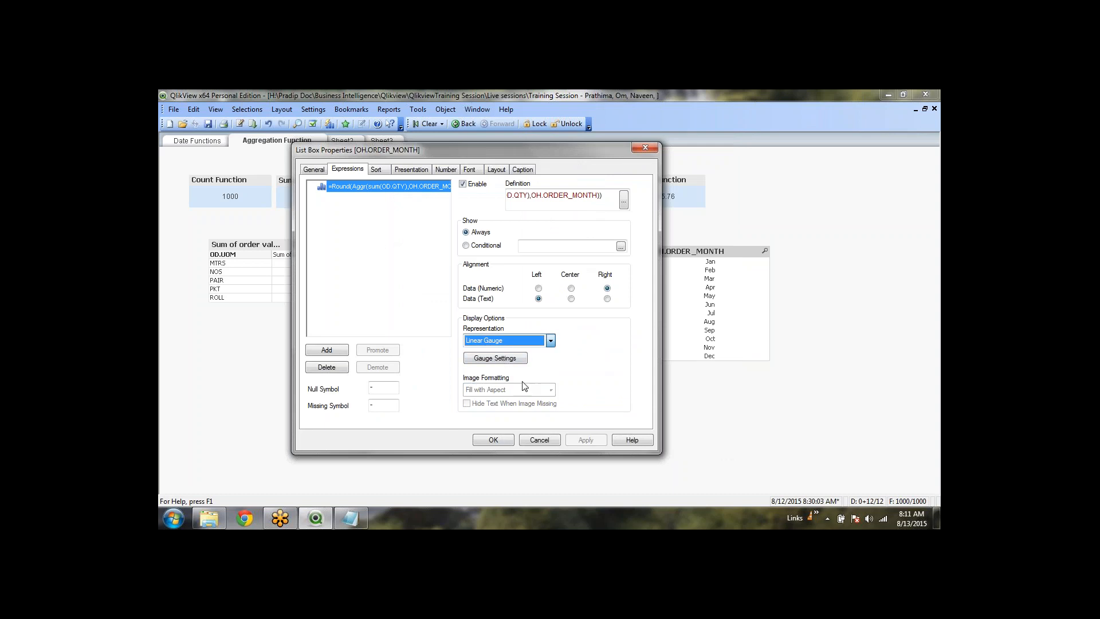
{"action": "left_click", "coordinate": [495, 358]}
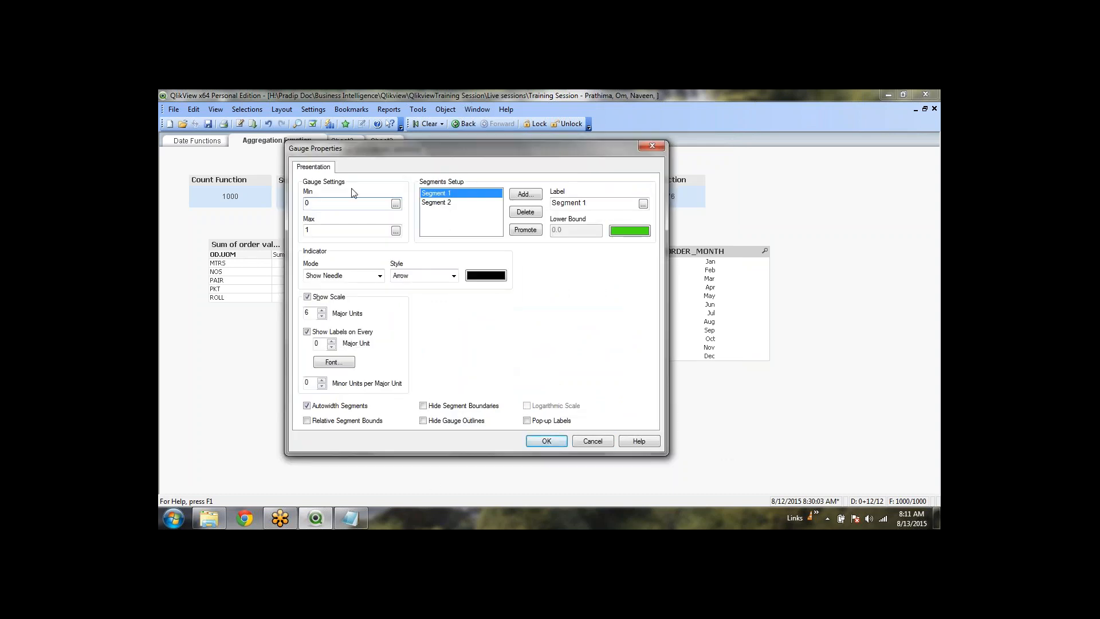
Set the gauge indicator mode to Fill to Value and apply it to the copied list box
{"action": "left_click", "coordinate": [380, 276]}
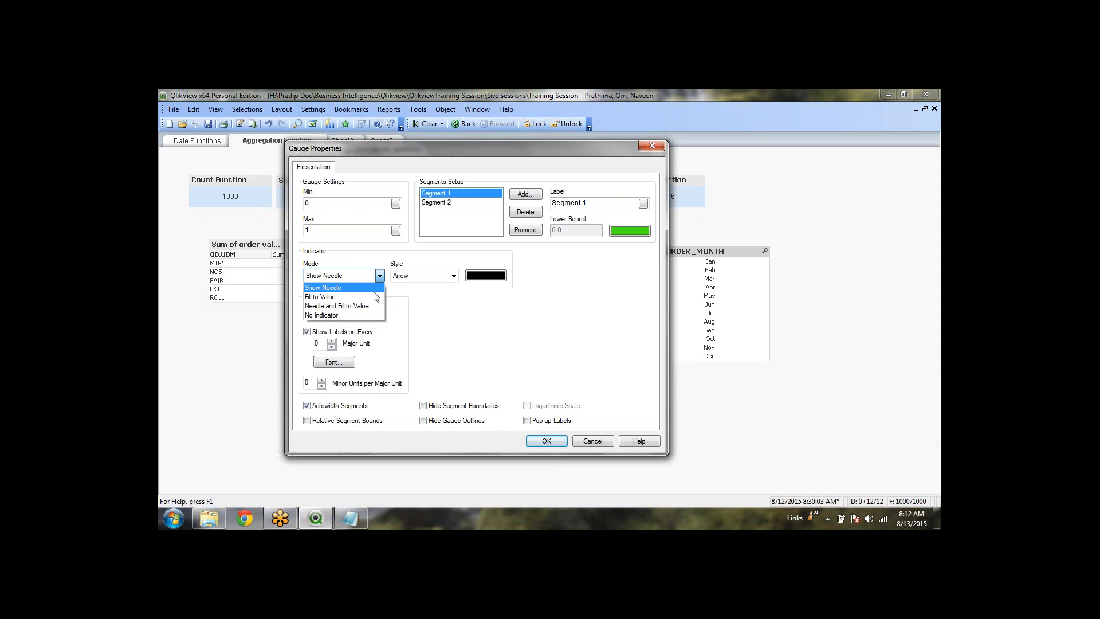
{"action": "left_click", "coordinate": [356, 296]}
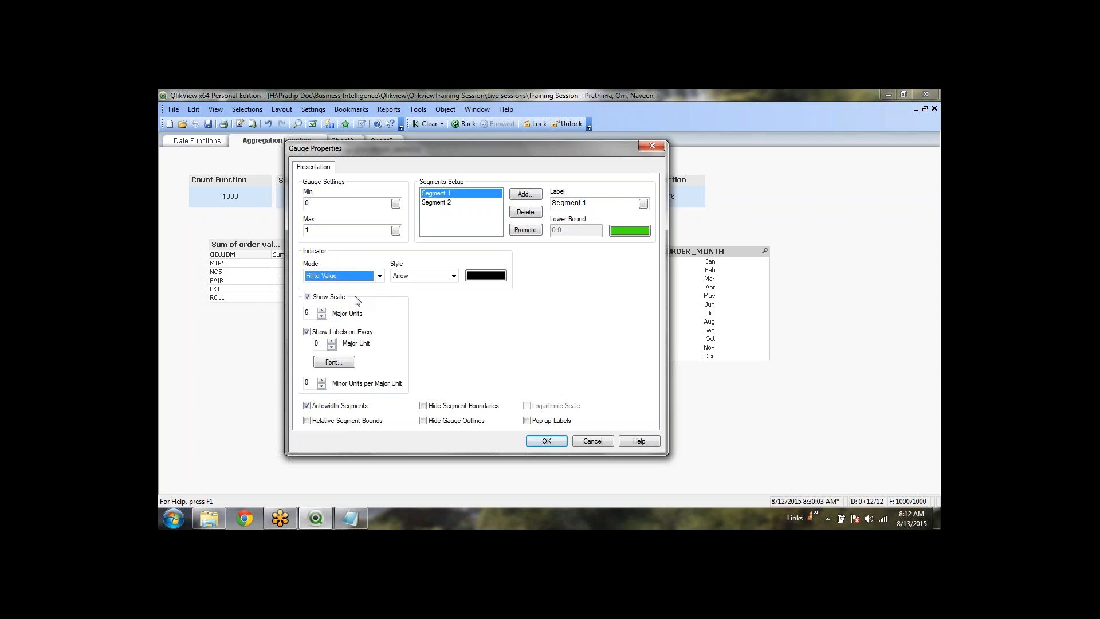
{"action": "left_click", "coordinate": [549, 442]}
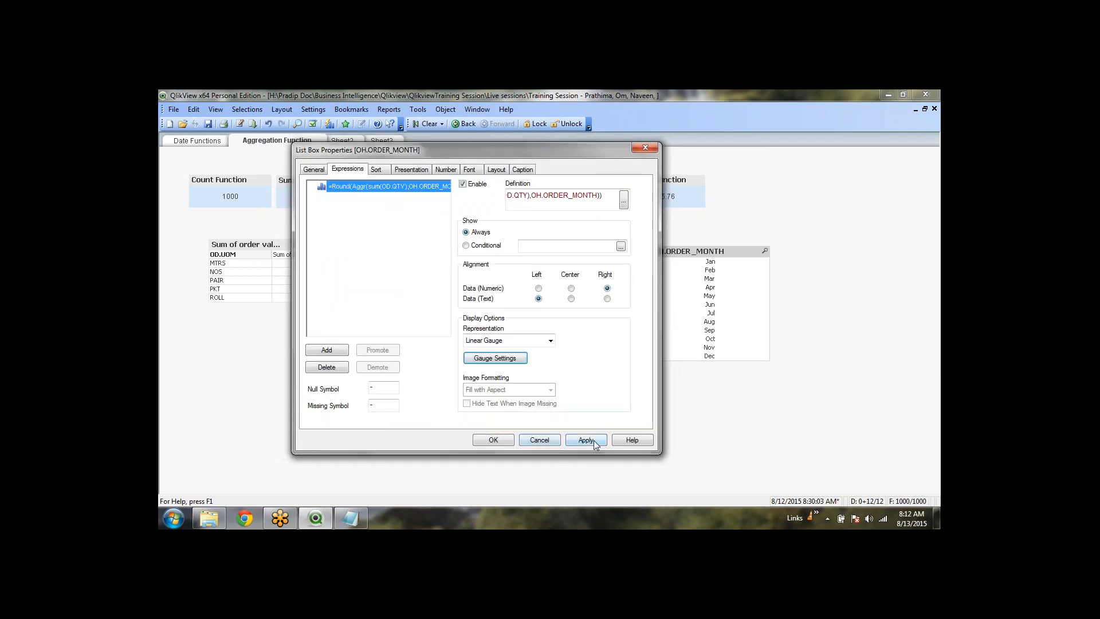
{"action": "left_click", "coordinate": [594, 440]}
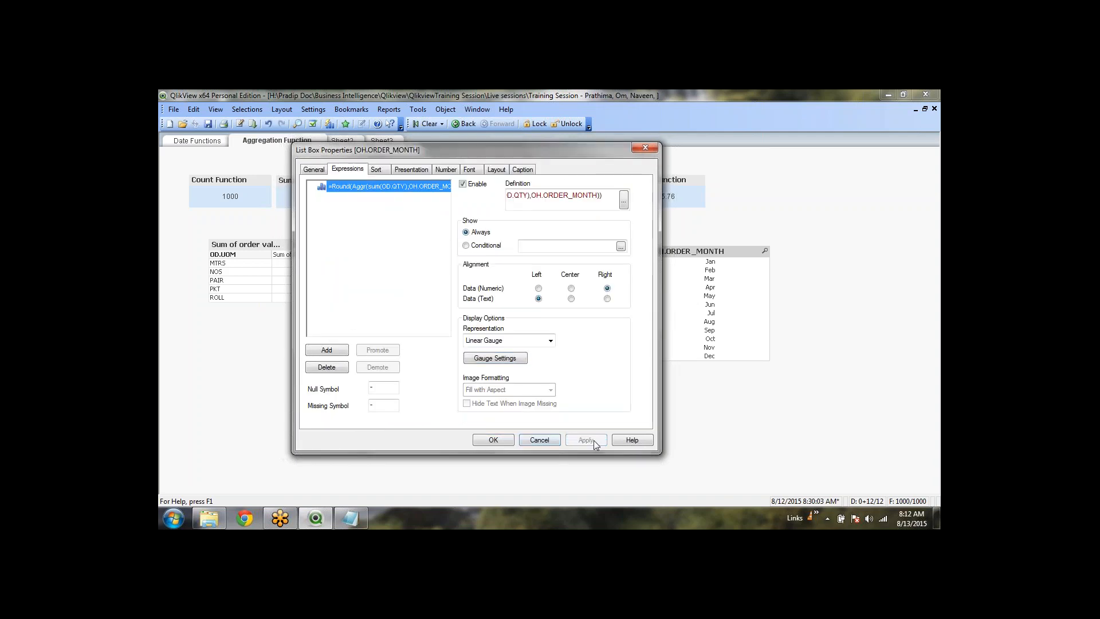
{"action": "left_click", "coordinate": [494, 440]}
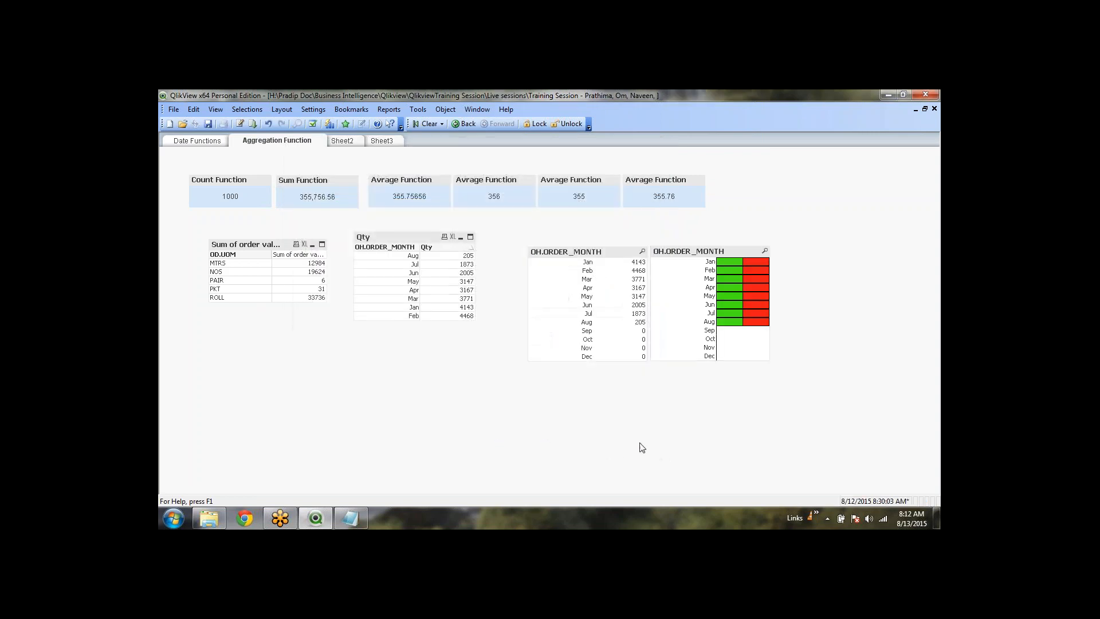
In the gauge settings, choose needle plus fill-to-value mode and delete the red Segment 2
{"action": "right_click", "coordinate": [706, 247]}
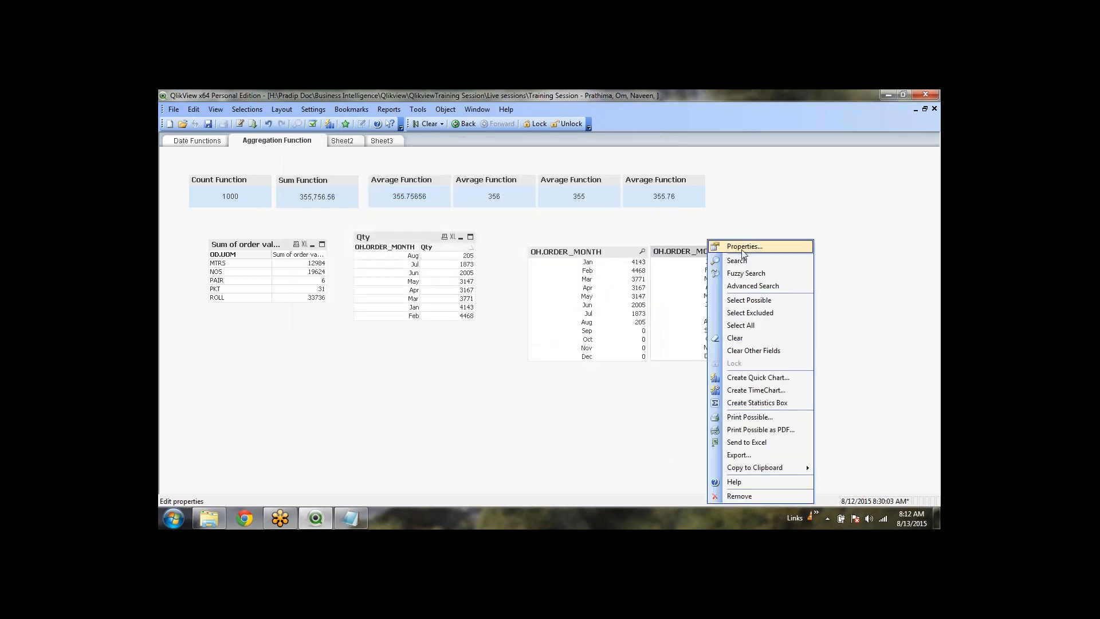
{"action": "left_click", "coordinate": [711, 248]}
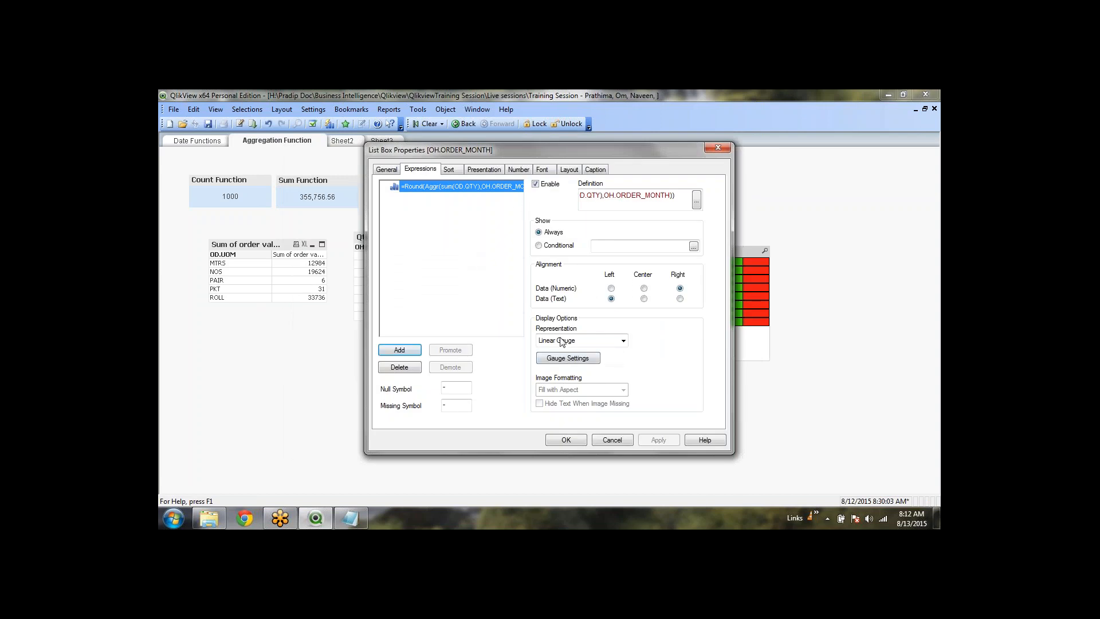
{"action": "left_click", "coordinate": [568, 357]}
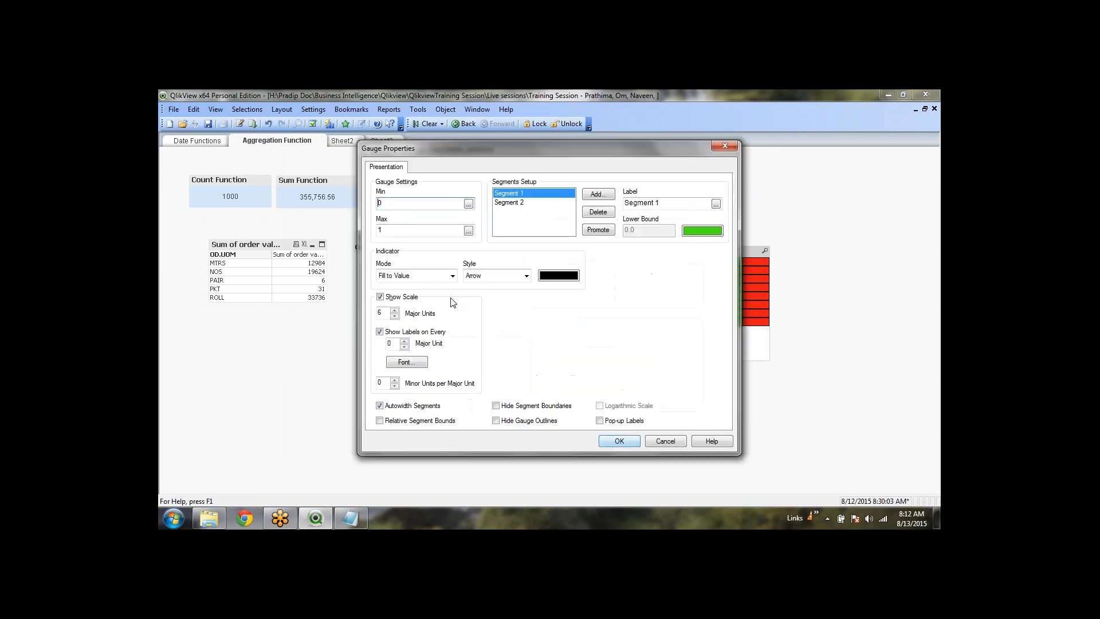
{"action": "left_click", "coordinate": [453, 276]}
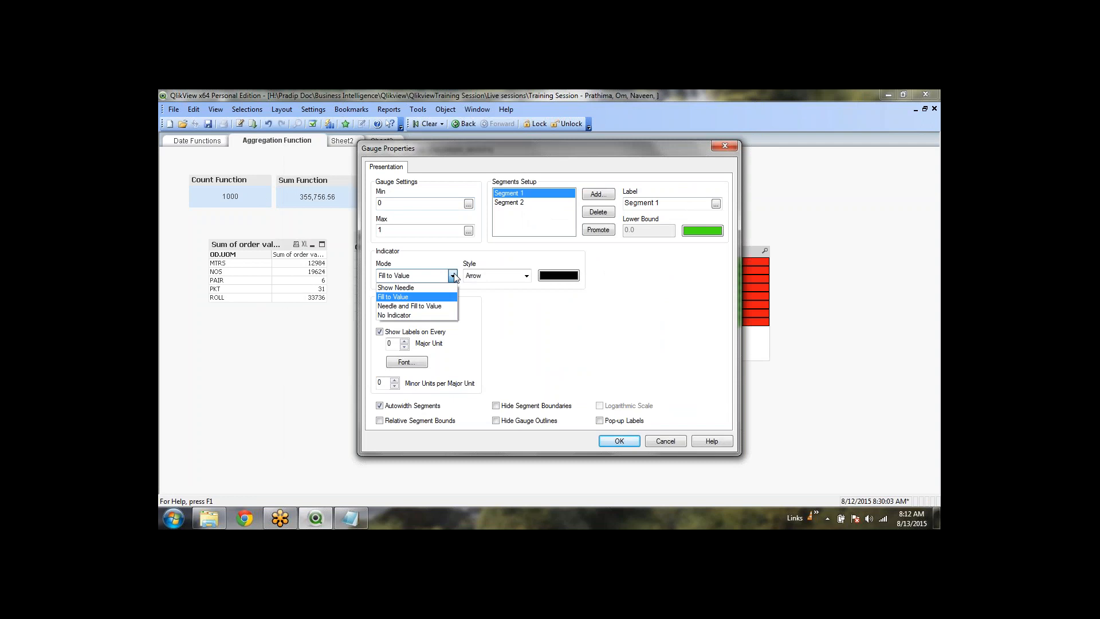
{"action": "left_click", "coordinate": [445, 307]}
{"action": "left_click", "coordinate": [518, 203]}
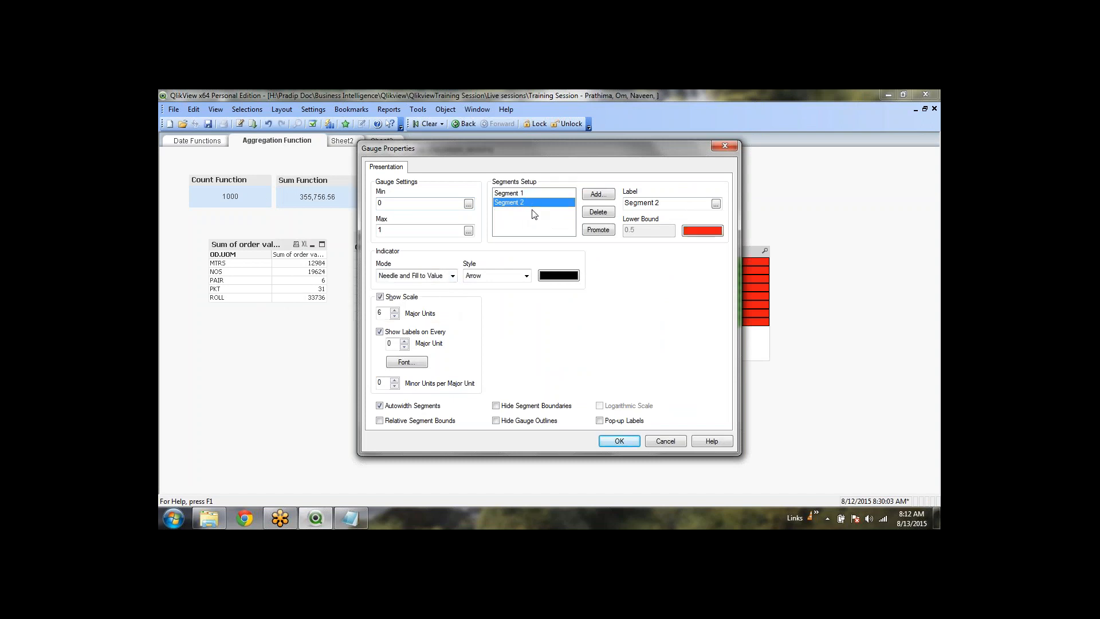
{"action": "left_click", "coordinate": [597, 213]}
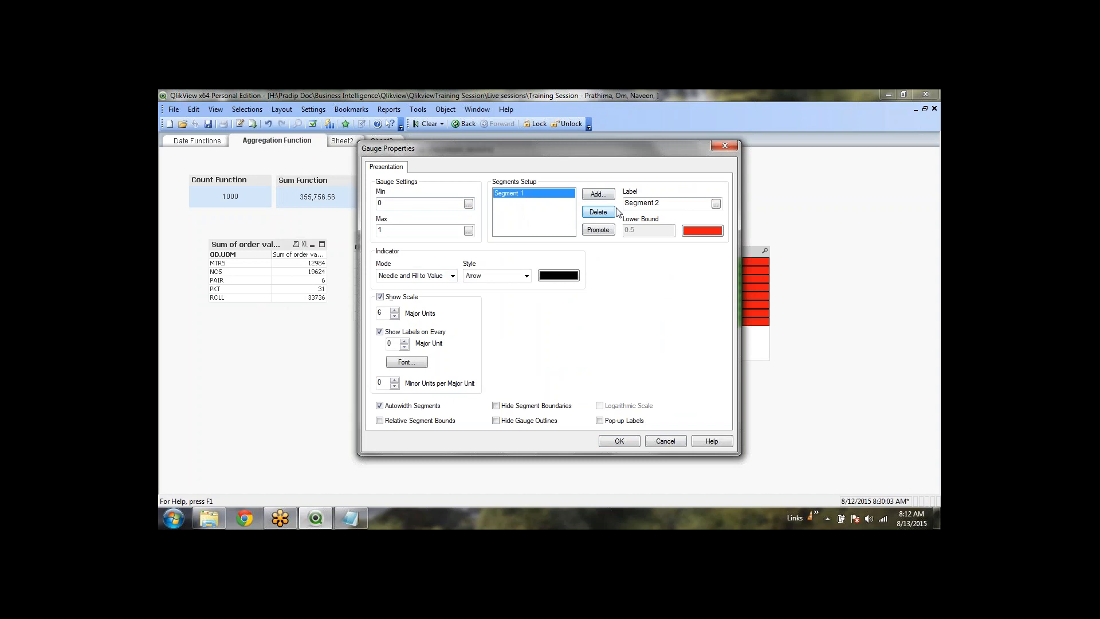
Colour the remaining gauge segment dark green and apply the gauge changes
{"action": "left_click", "coordinate": [699, 230]}
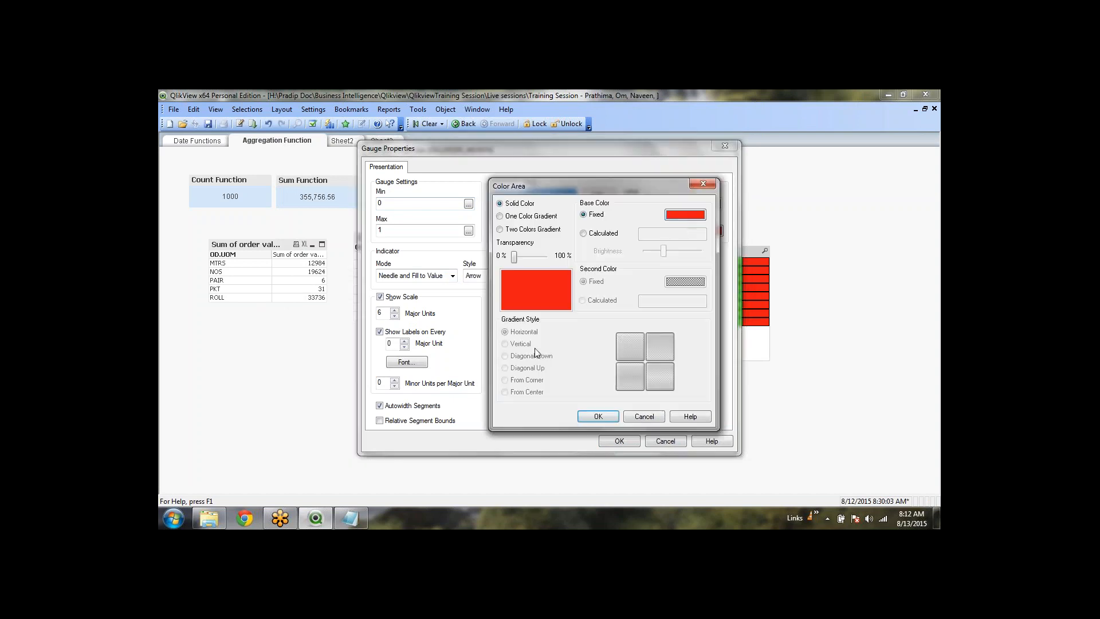
{"action": "left_click", "coordinate": [679, 215]}
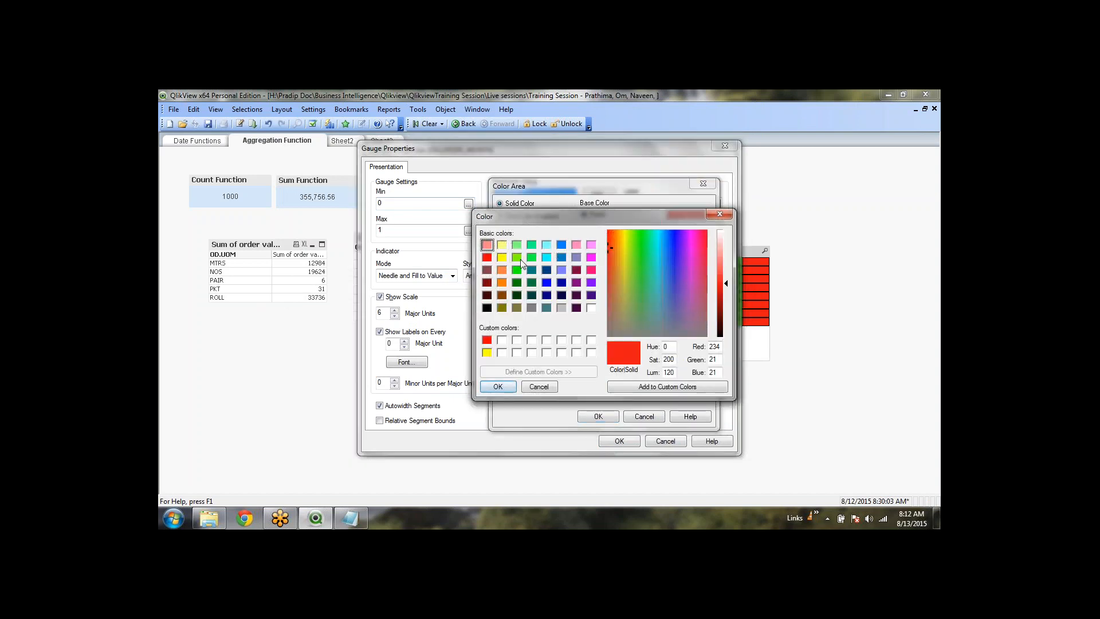
{"action": "left_click", "coordinate": [517, 270]}
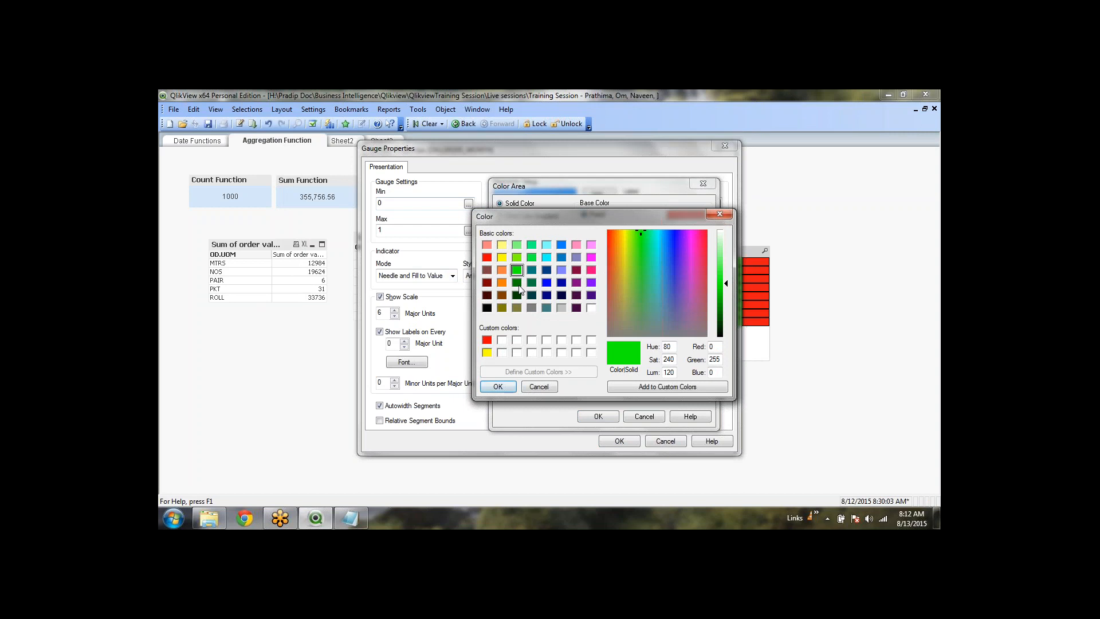
{"action": "left_click", "coordinate": [517, 282]}
{"action": "left_click", "coordinate": [496, 390]}
{"action": "left_click", "coordinate": [598, 417]}
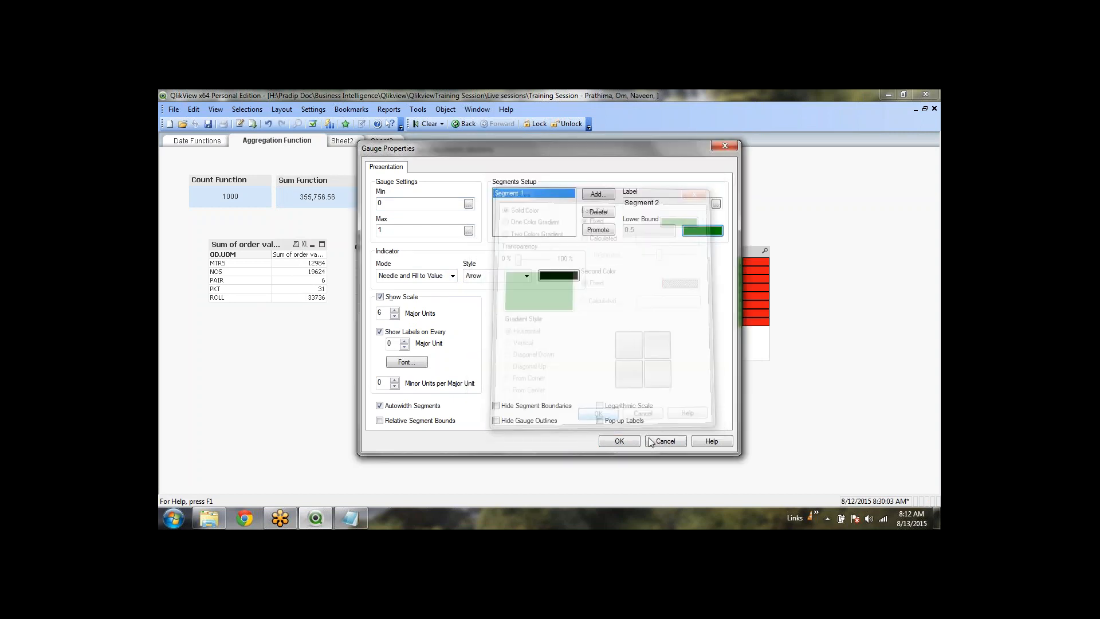
{"action": "left_click", "coordinate": [619, 442]}
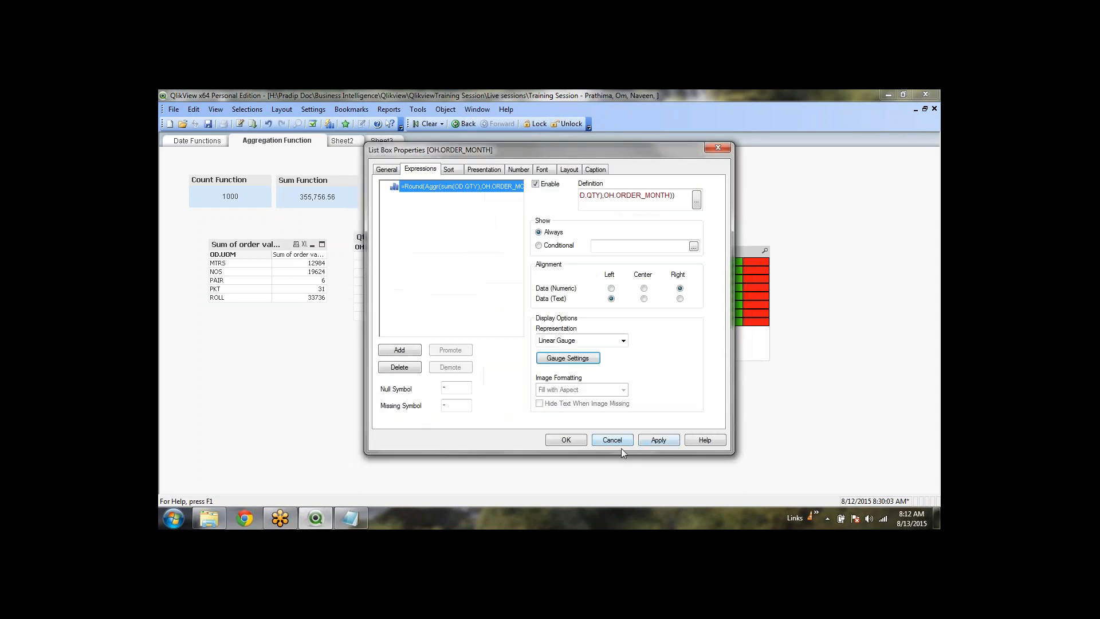
{"action": "left_click", "coordinate": [659, 440]}
Close the list box properties, then reopen and cancel them without changes
{"action": "left_click", "coordinate": [566, 440]}
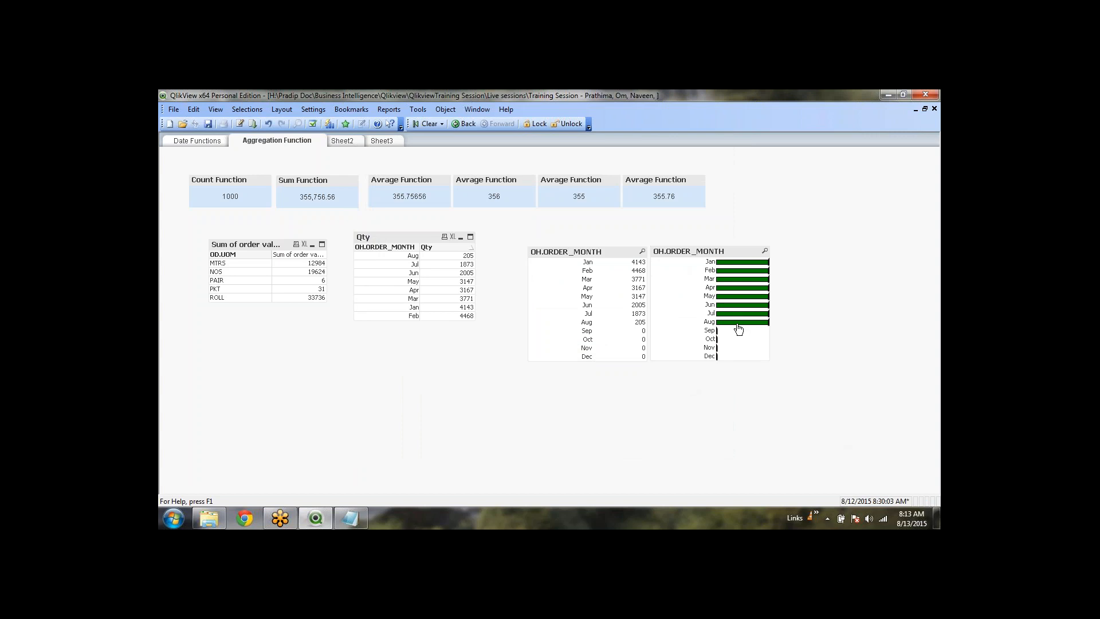
{"action": "right_click", "coordinate": [735, 251]}
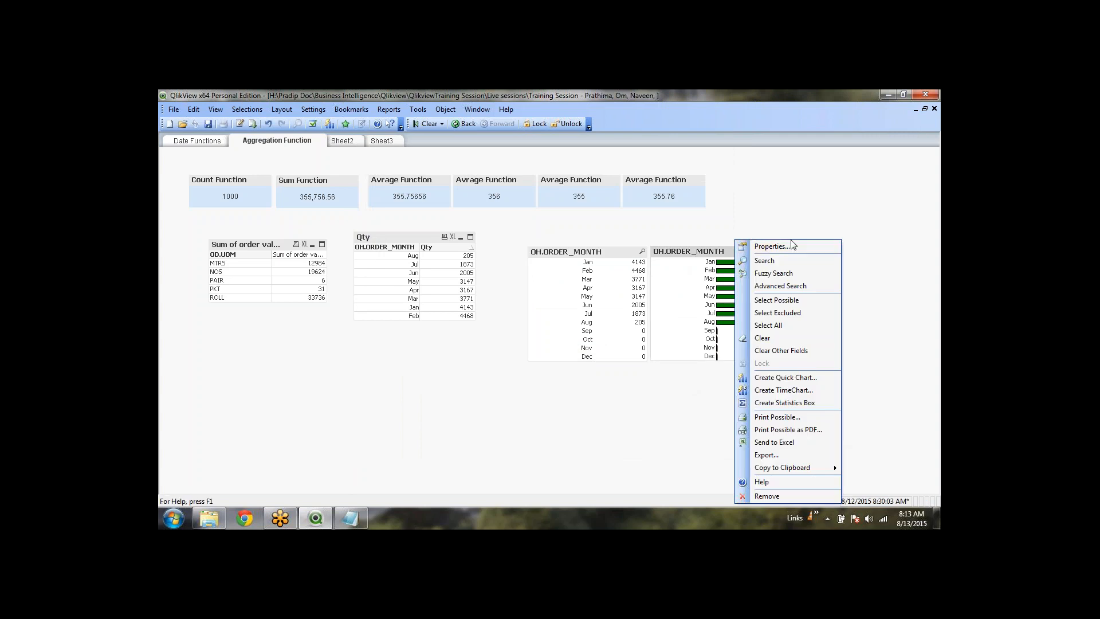
{"action": "left_click", "coordinate": [759, 242]}
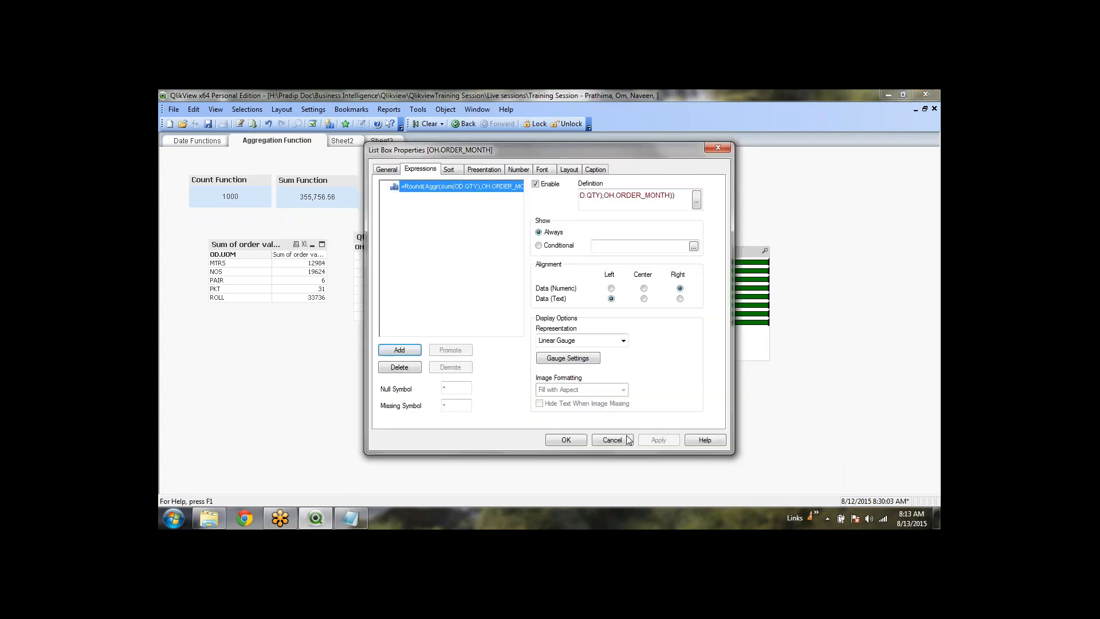
{"action": "left_click", "coordinate": [630, 440]}
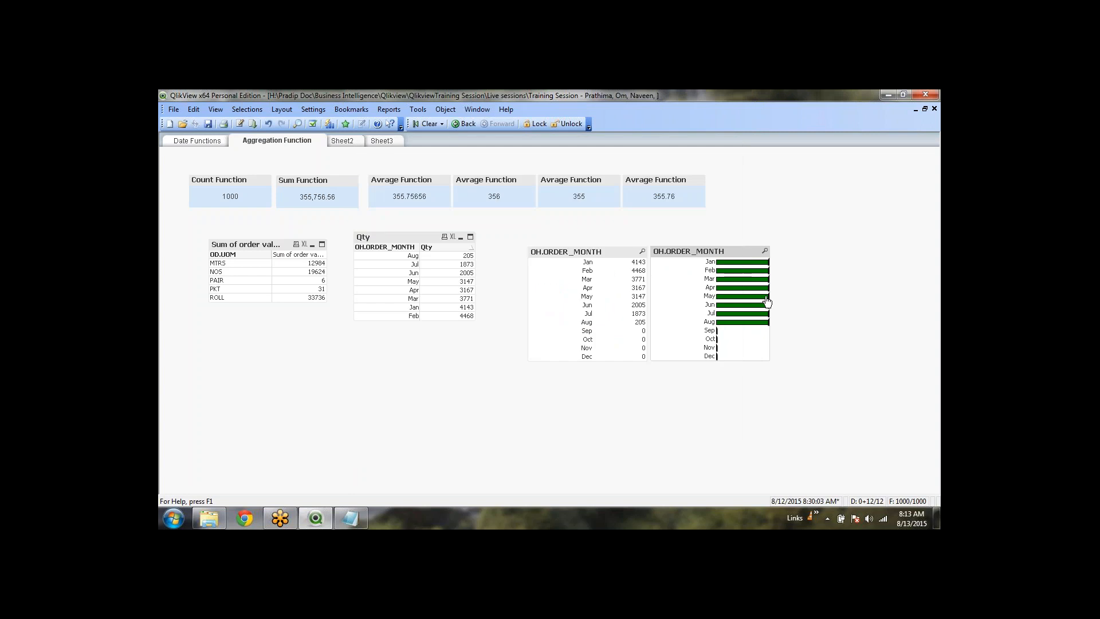
Resize the gauge list box, giving bars more room than labels, and narrow it beside the text box
{"action": "left_click_drag", "start_coordinate": [769, 296], "coordinate": [862, 298]}
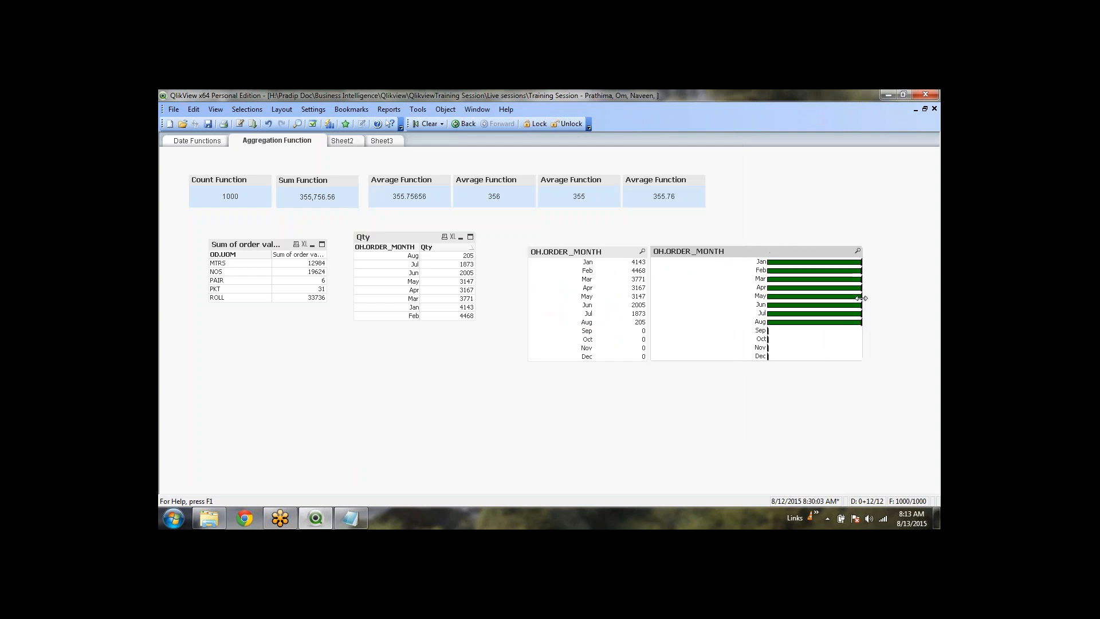
{"action": "left_click_drag", "start_coordinate": [762, 266], "coordinate": [681, 266]}
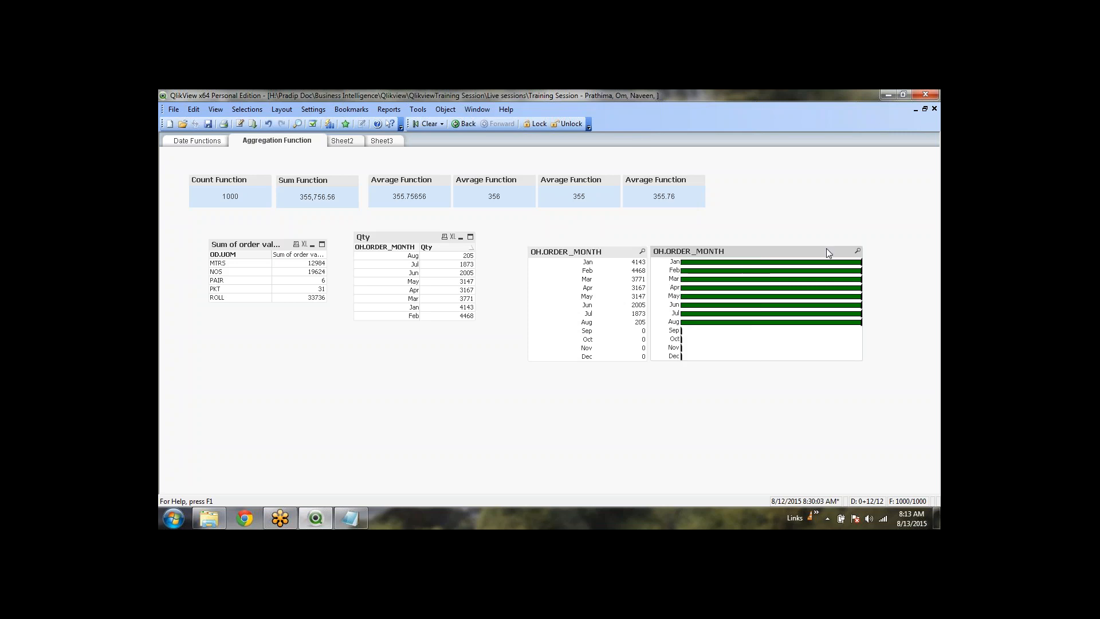
{"action": "right_click", "coordinate": [793, 251]}
{"action": "left_click", "coordinate": [810, 235]}
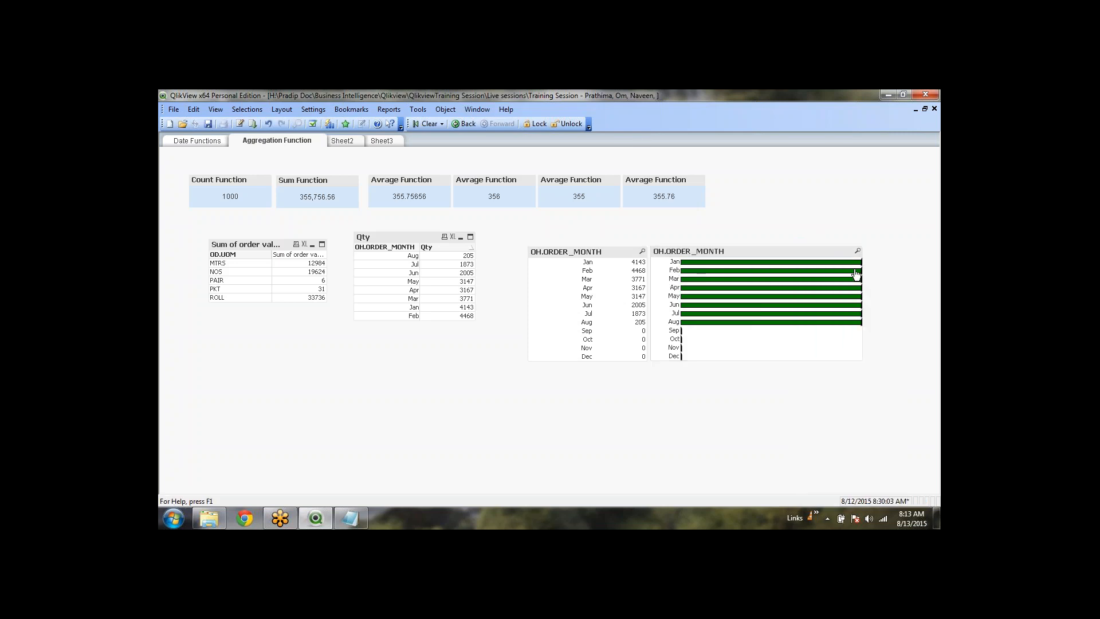
{"action": "left_click_drag", "start_coordinate": [863, 273], "coordinate": [685, 263]}
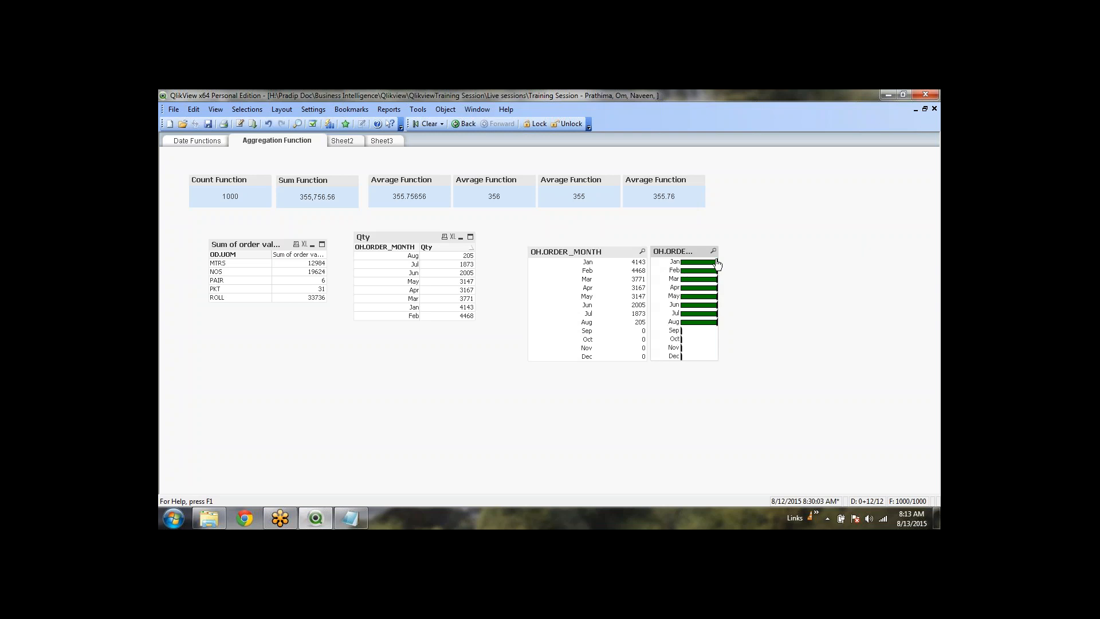
On Sheet2, create a list box for the OH.ORDER_MONTH field
{"action": "left_click", "coordinate": [335, 142]}
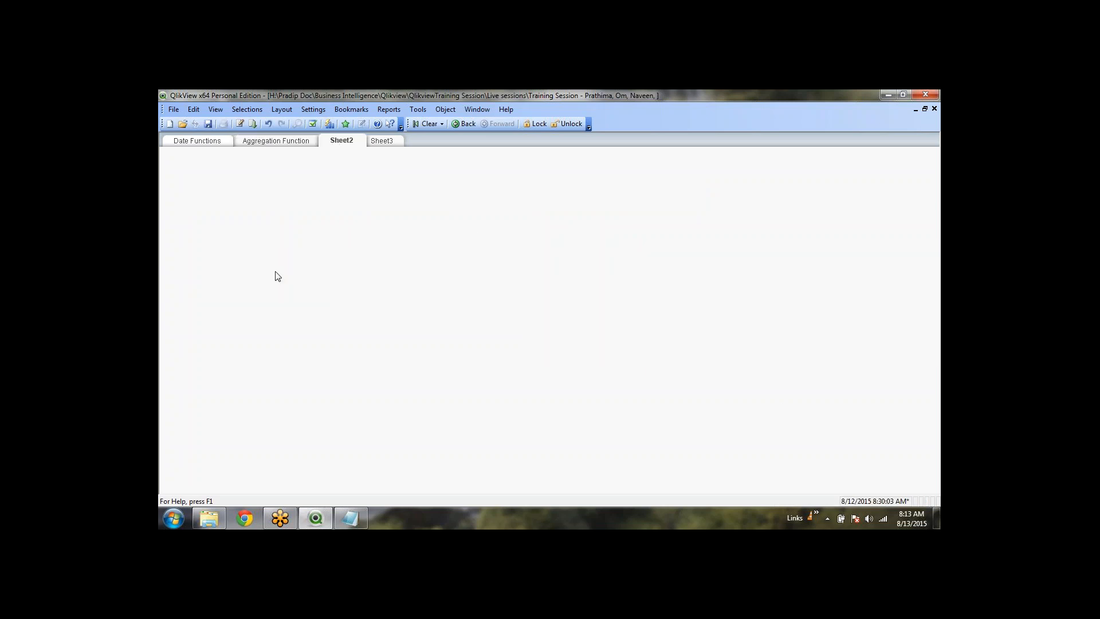
{"action": "right_click", "coordinate": [189, 172]}
{"action": "mouse_move", "coordinate": [251, 207]}
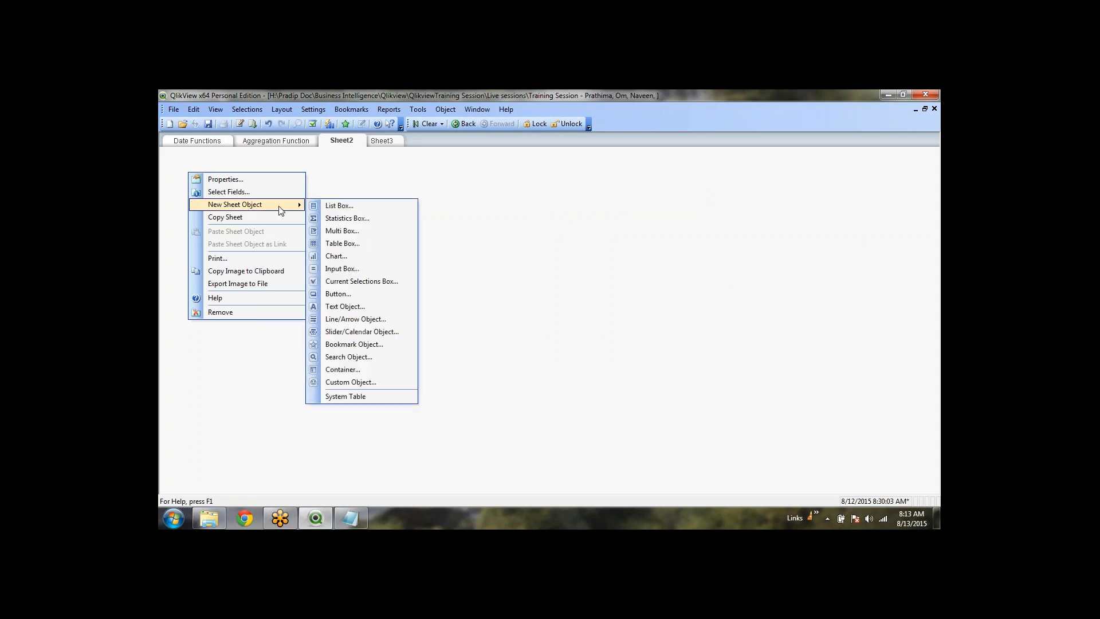
{"action": "left_click", "coordinate": [320, 205]}
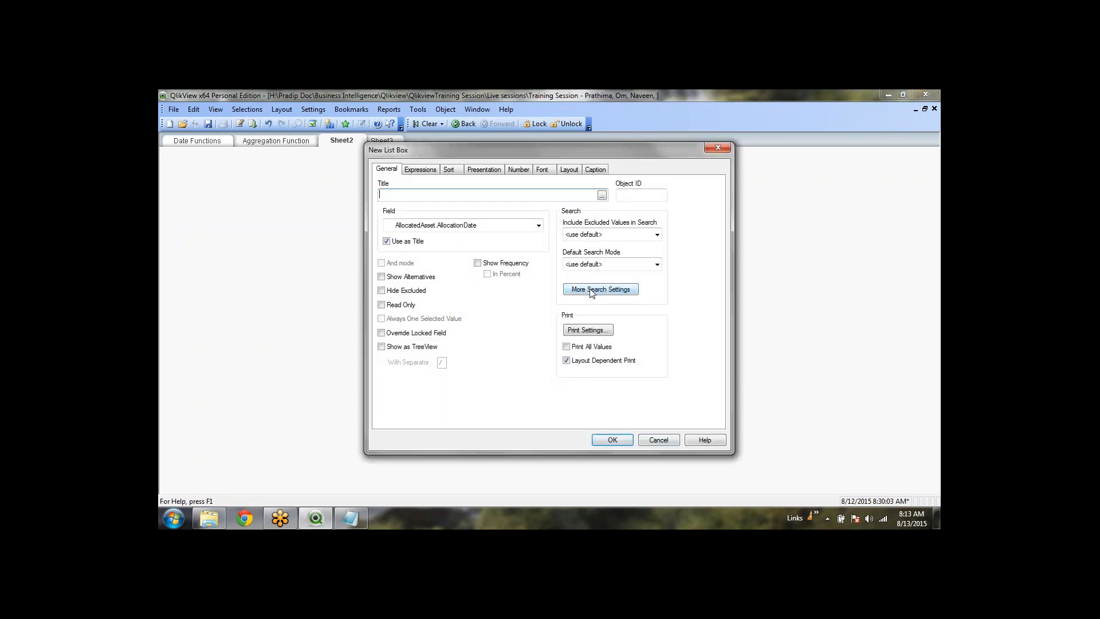
{"action": "left_click", "coordinate": [538, 226]}
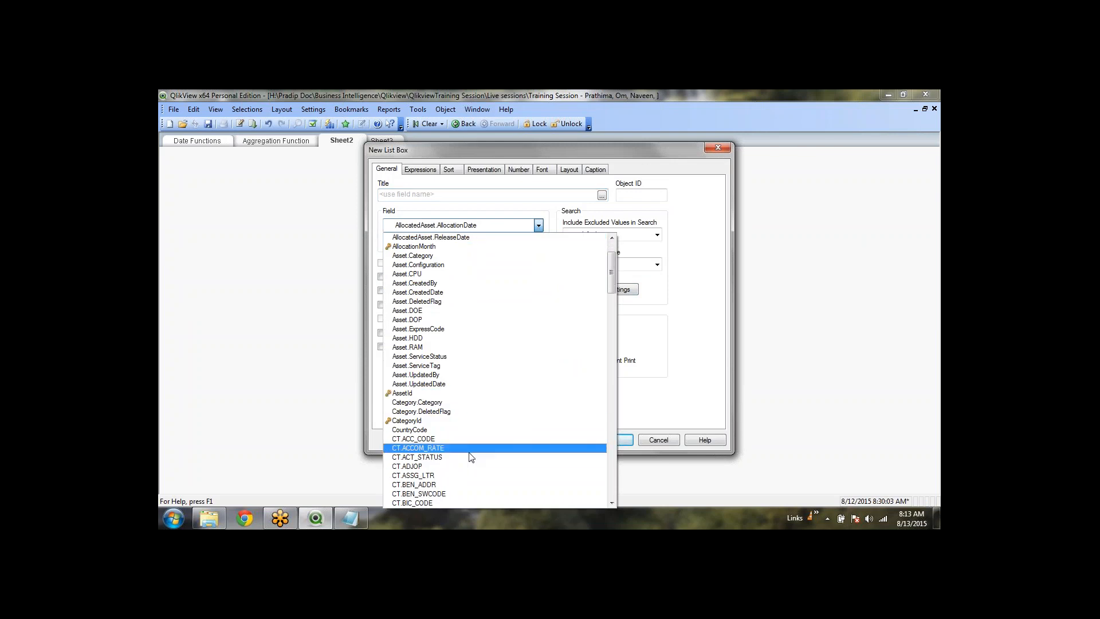
{"action": "type", "text": "oh"}
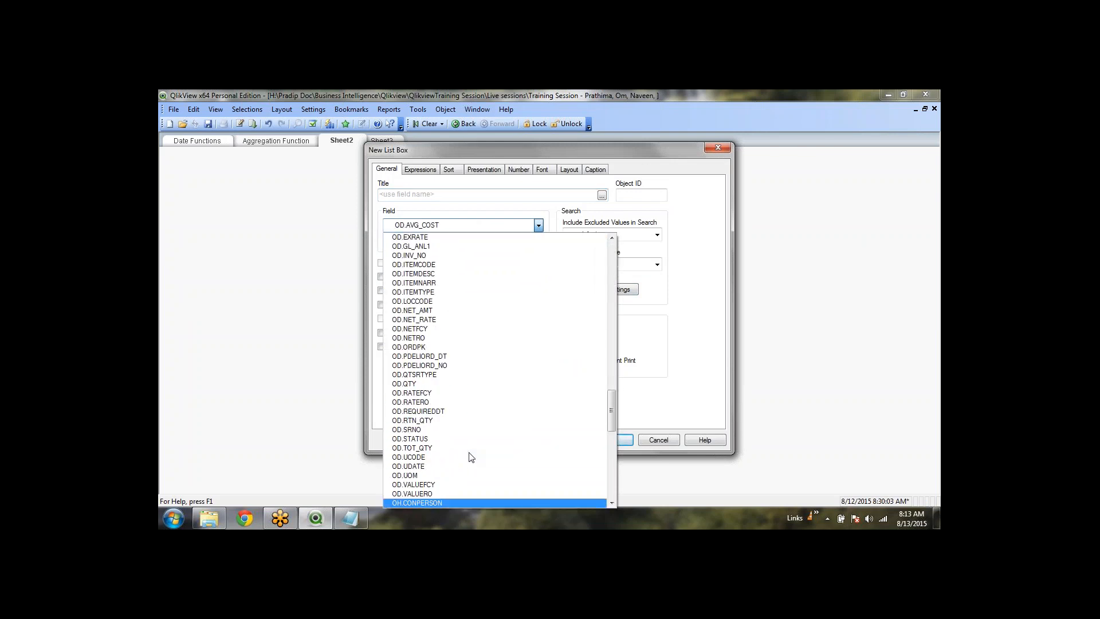
{"action": "scroll", "coordinate": [469, 457], "scroll_direction": "down", "scroll_amount": 1}
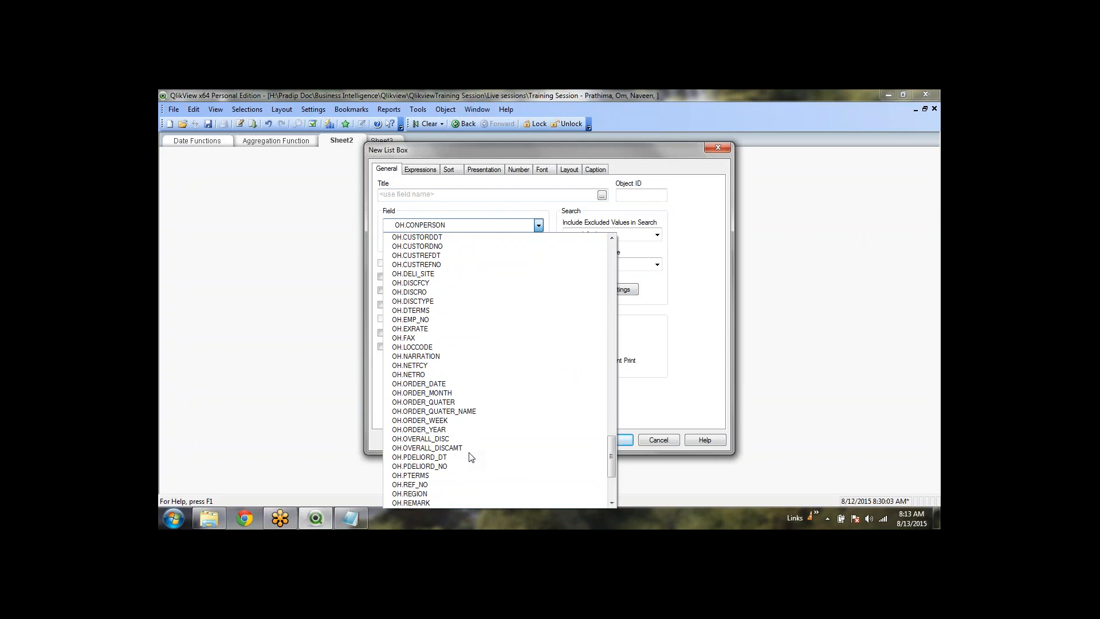
{"action": "left_click", "coordinate": [461, 393]}
{"action": "left_click", "coordinate": [611, 440]}
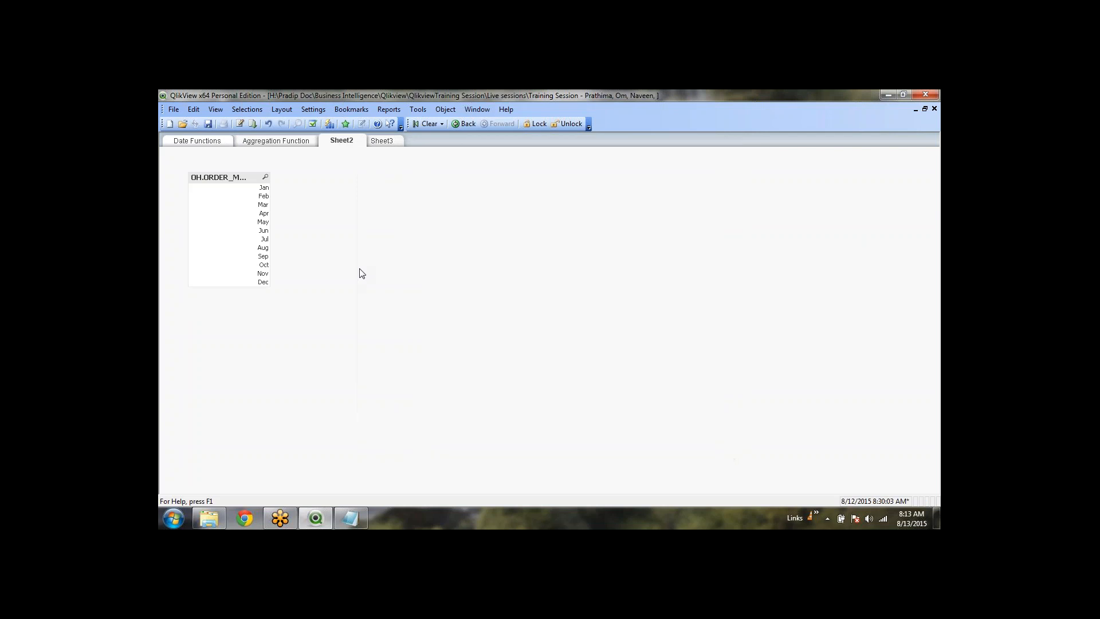
Create an OH.ORDER_QUATER list box and place it beside the month list
{"action": "right_click", "coordinate": [338, 179]}
{"action": "mouse_move", "coordinate": [413, 211]}
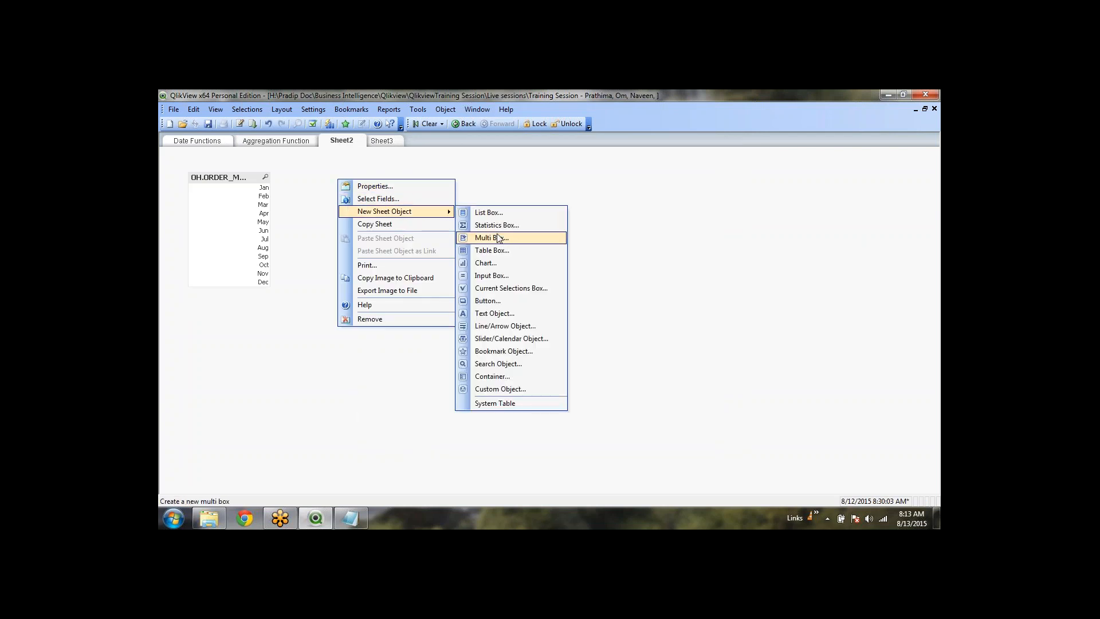
{"action": "left_click", "coordinate": [490, 212]}
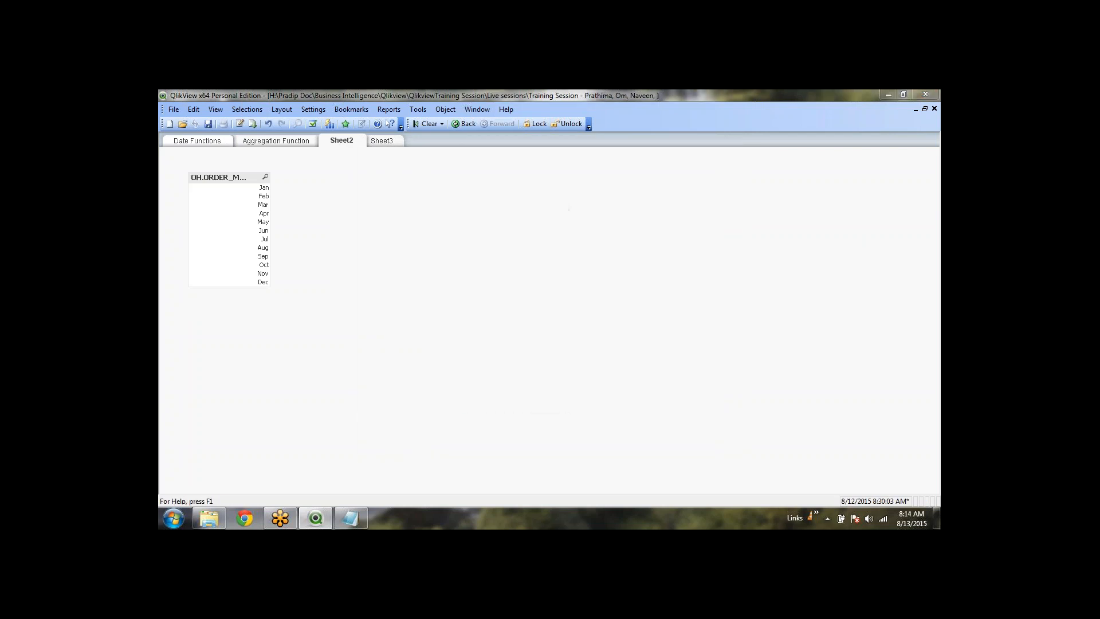
{"action": "left_click", "coordinate": [513, 225]}
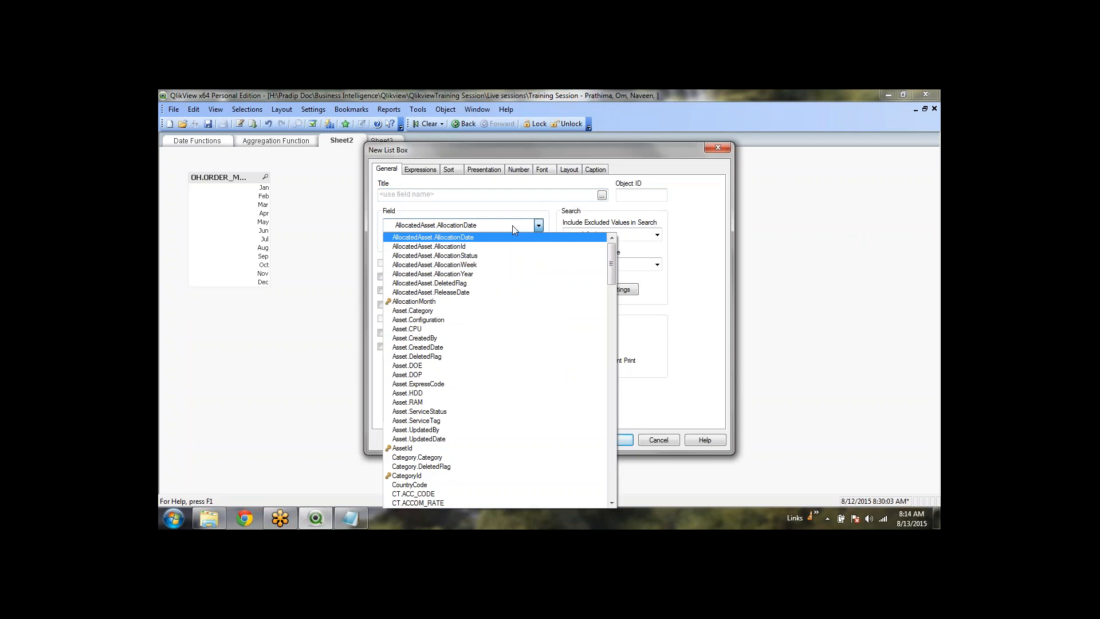
{"action": "key", "text": "o"}
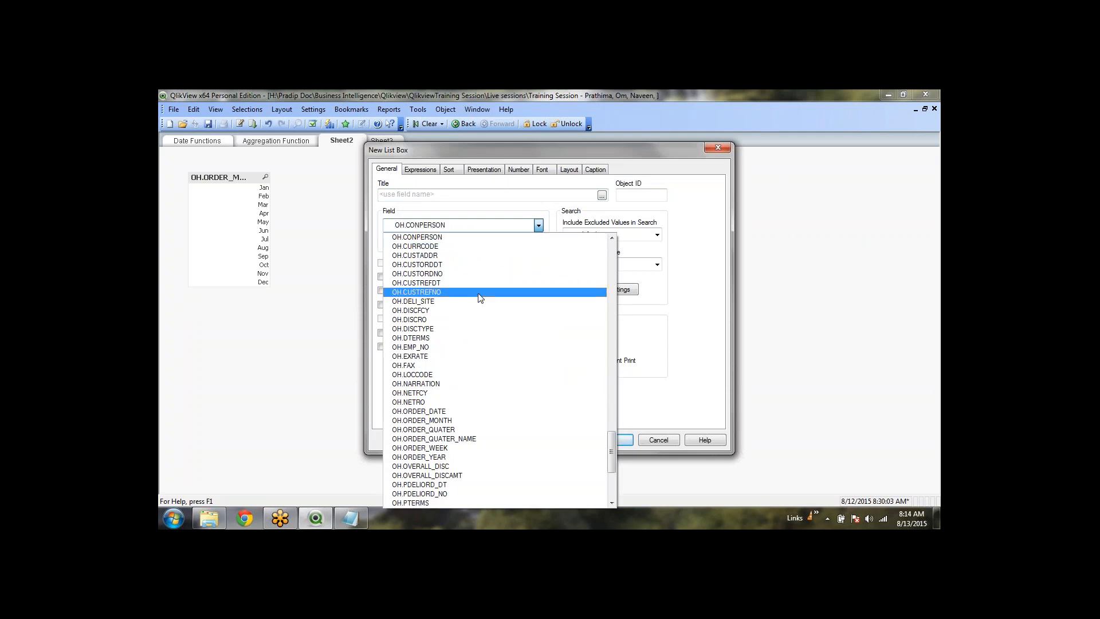
{"action": "left_click", "coordinate": [475, 429]}
{"action": "left_click", "coordinate": [612, 439]}
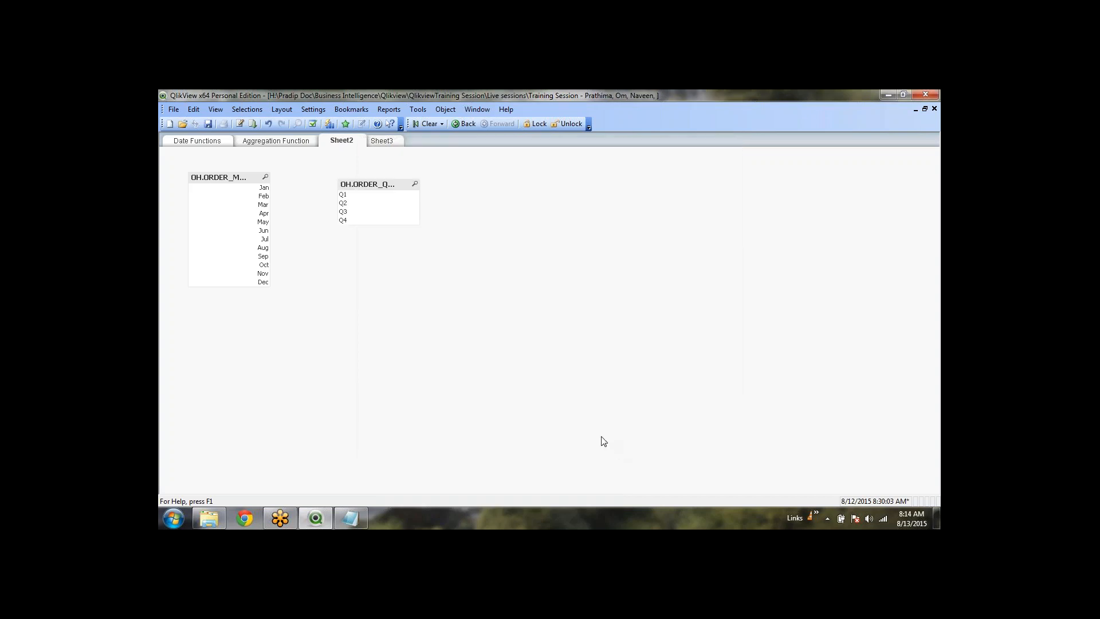
{"action": "left_click_drag", "start_coordinate": [393, 180], "coordinate": [342, 171]}
In Sheet2's field properties, filter to the CT table and add CT.SUB_DESC
{"action": "right_click", "coordinate": [424, 181]}
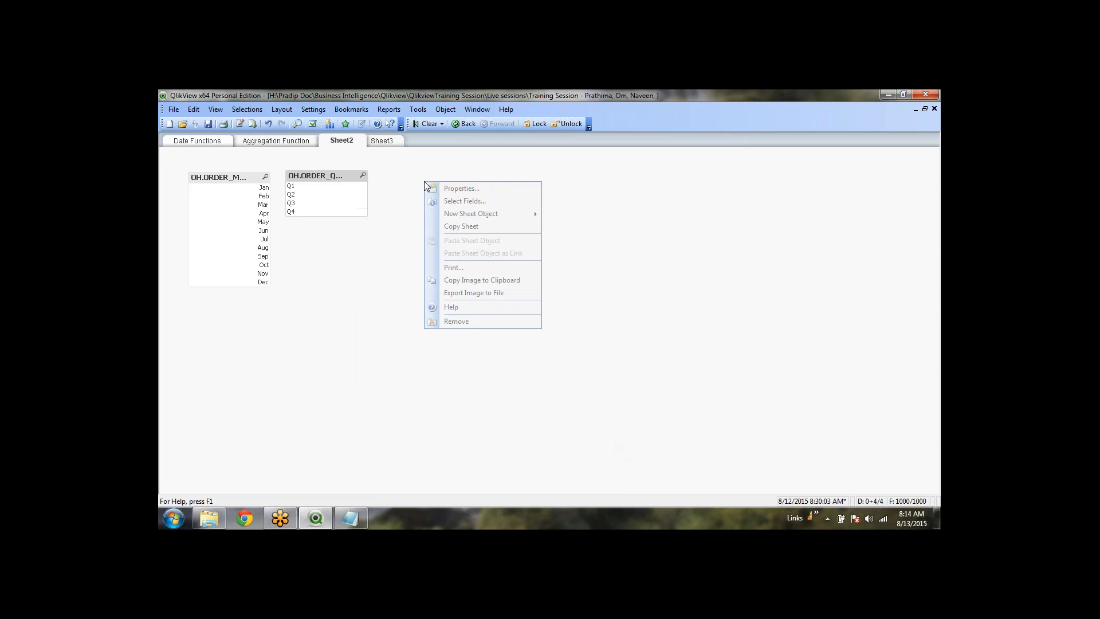
{"action": "key", "text": "Escape"}
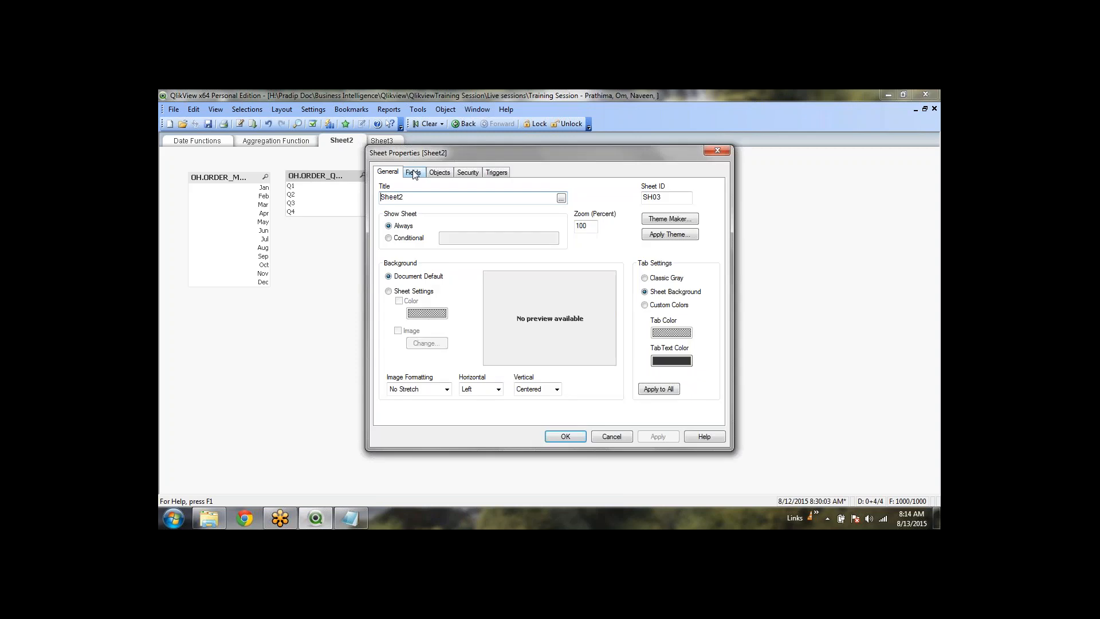
{"action": "left_click", "coordinate": [413, 173]}
{"action": "left_click", "coordinate": [427, 401]}
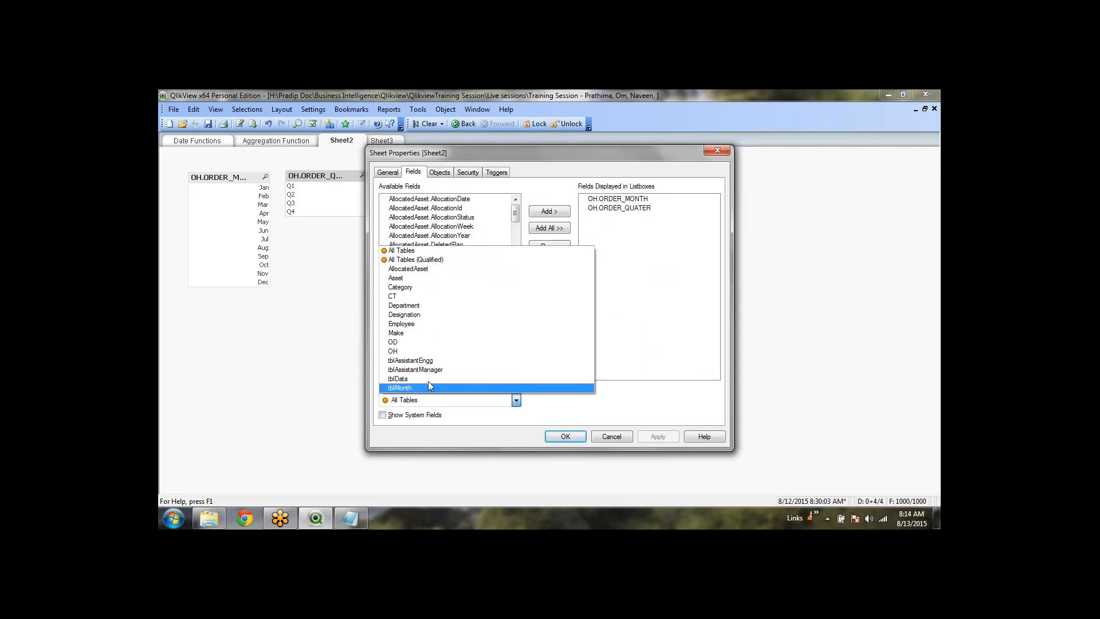
{"action": "left_click", "coordinate": [430, 351]}
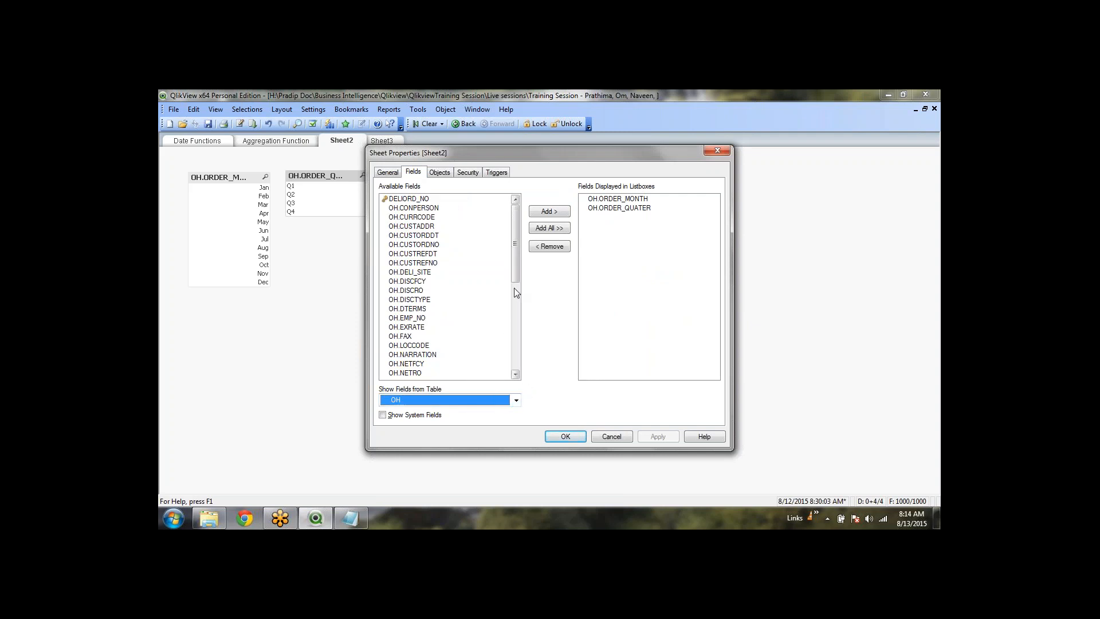
{"action": "left_click", "coordinate": [449, 403]}
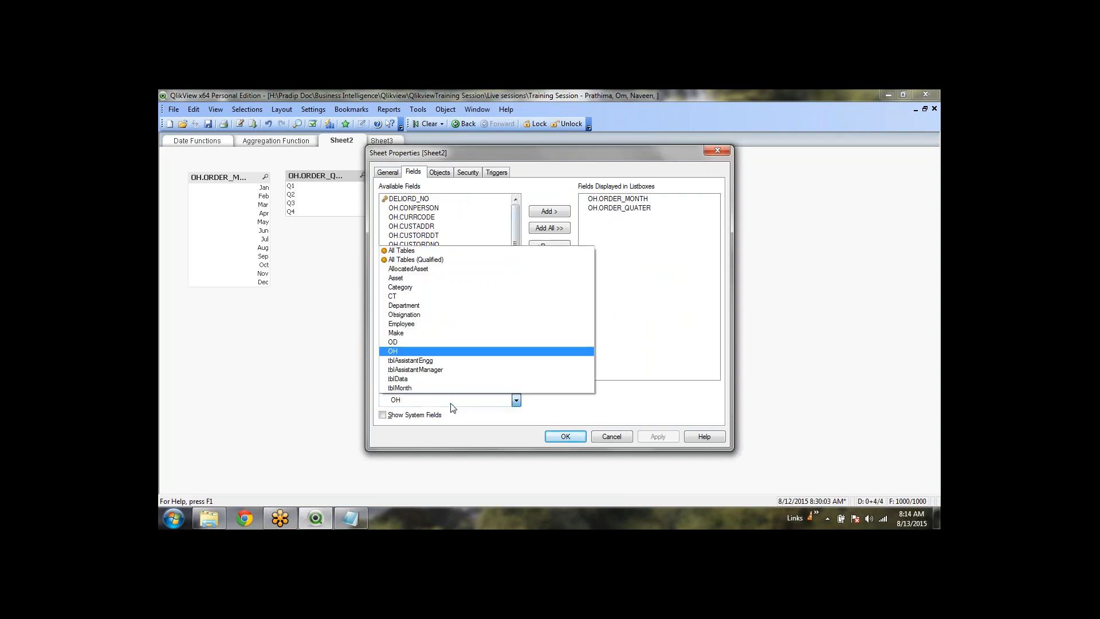
{"action": "left_click", "coordinate": [434, 296]}
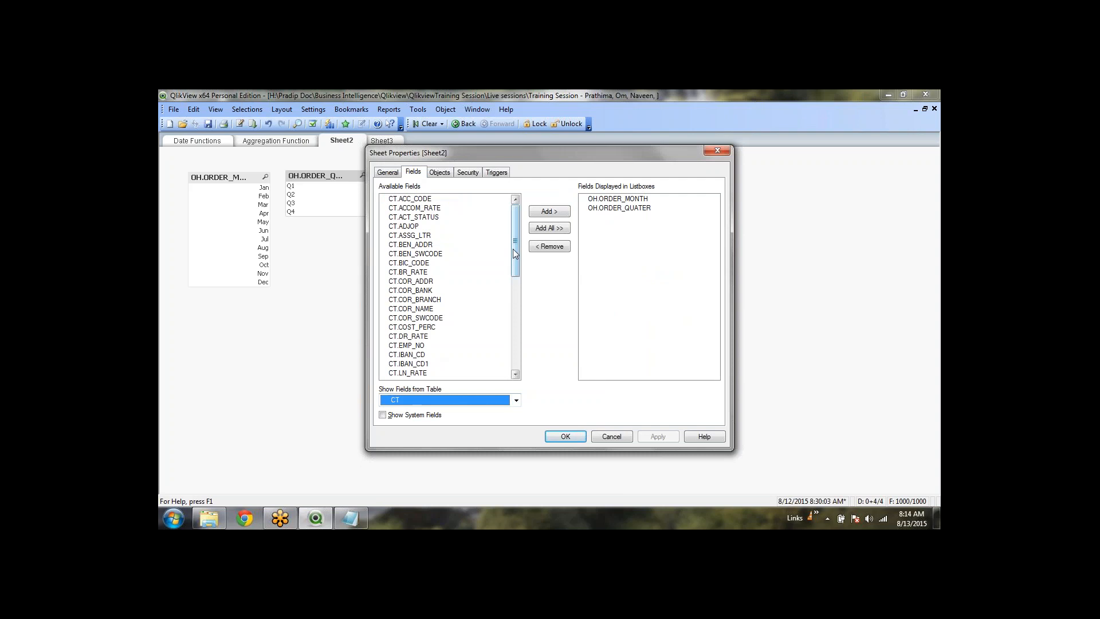
{"action": "left_click_drag", "start_coordinate": [513, 250], "coordinate": [512, 320]}
{"action": "left_click", "coordinate": [420, 337]}
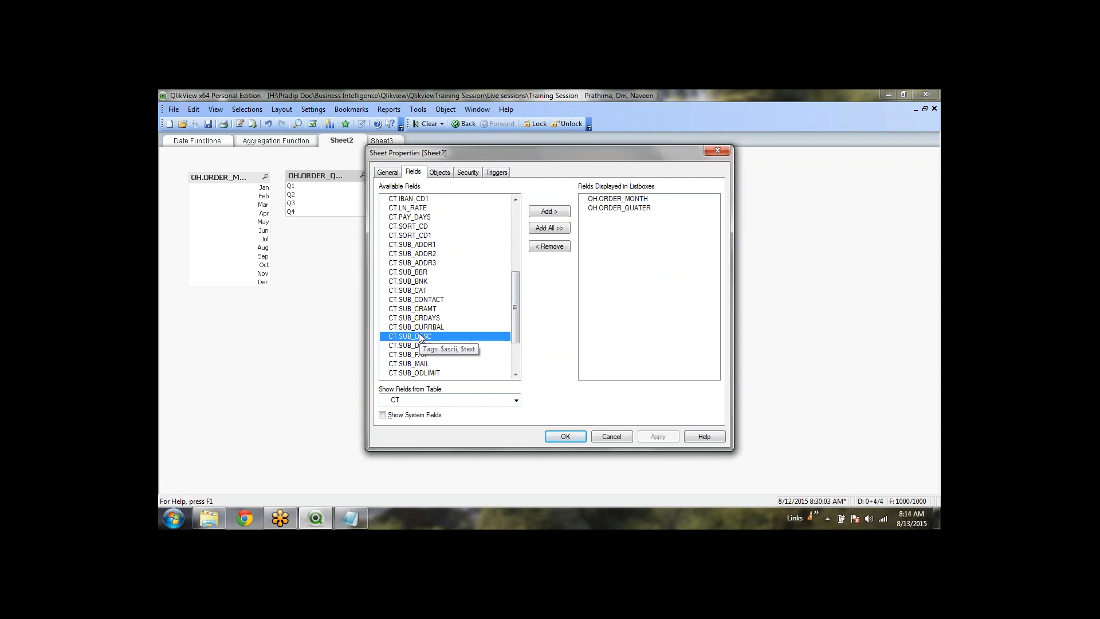
{"action": "double_click", "coordinate": [420, 337]}
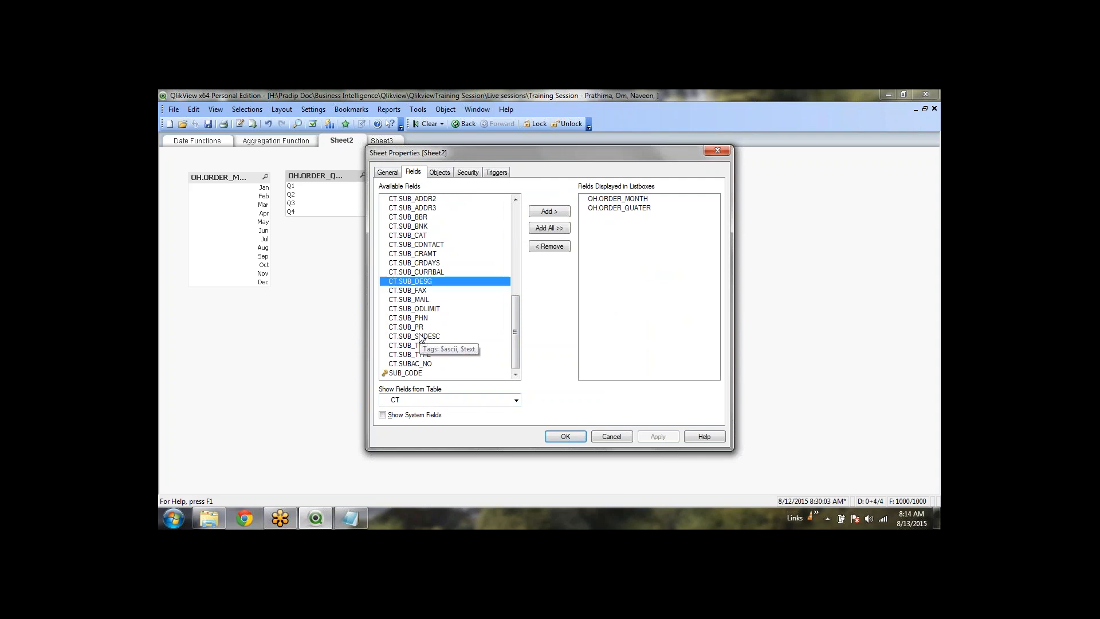
Switch to the OD table and add OD.ITEMDESC, OD.UOM and DELIORD_NO as list box fields
{"action": "left_click", "coordinate": [510, 405]}
{"action": "left_click", "coordinate": [466, 350]}
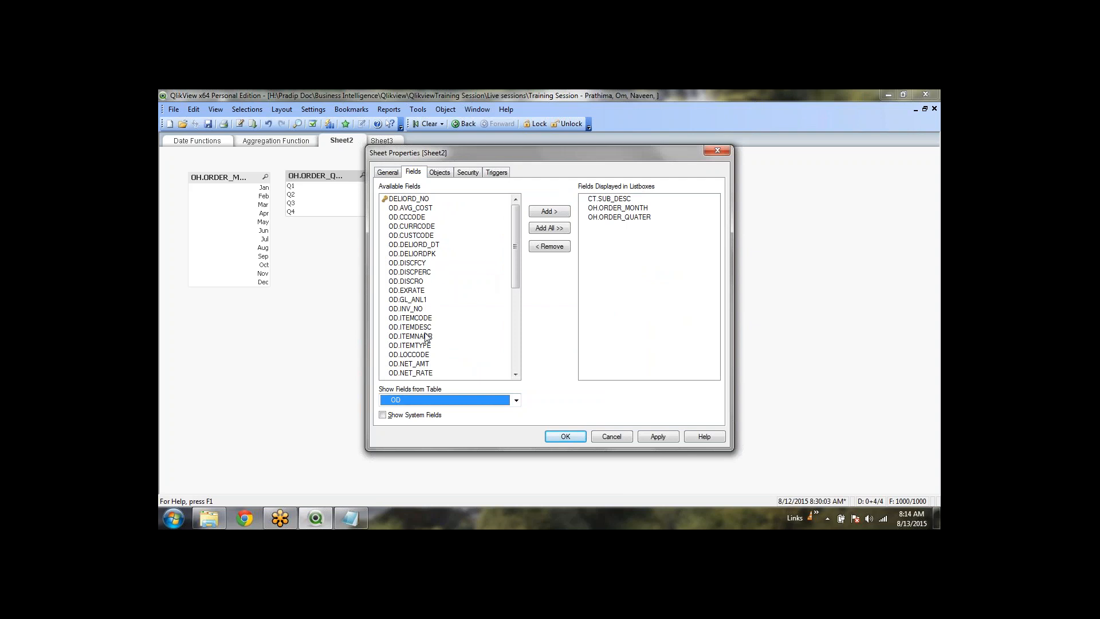
{"action": "left_click", "coordinate": [422, 236]}
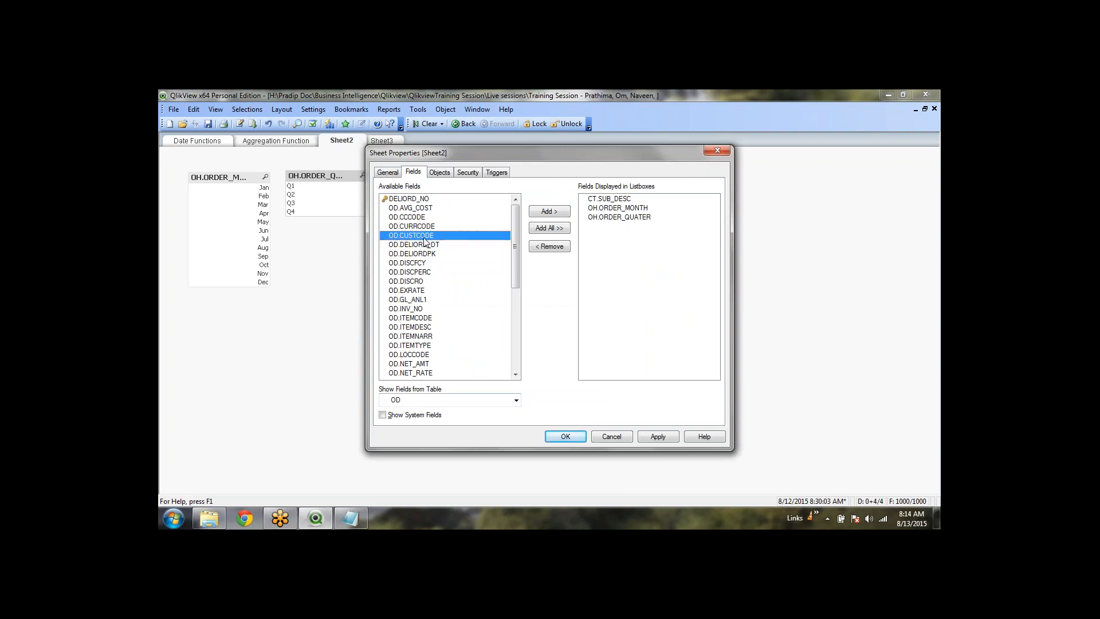
{"action": "double_click", "coordinate": [425, 328]}
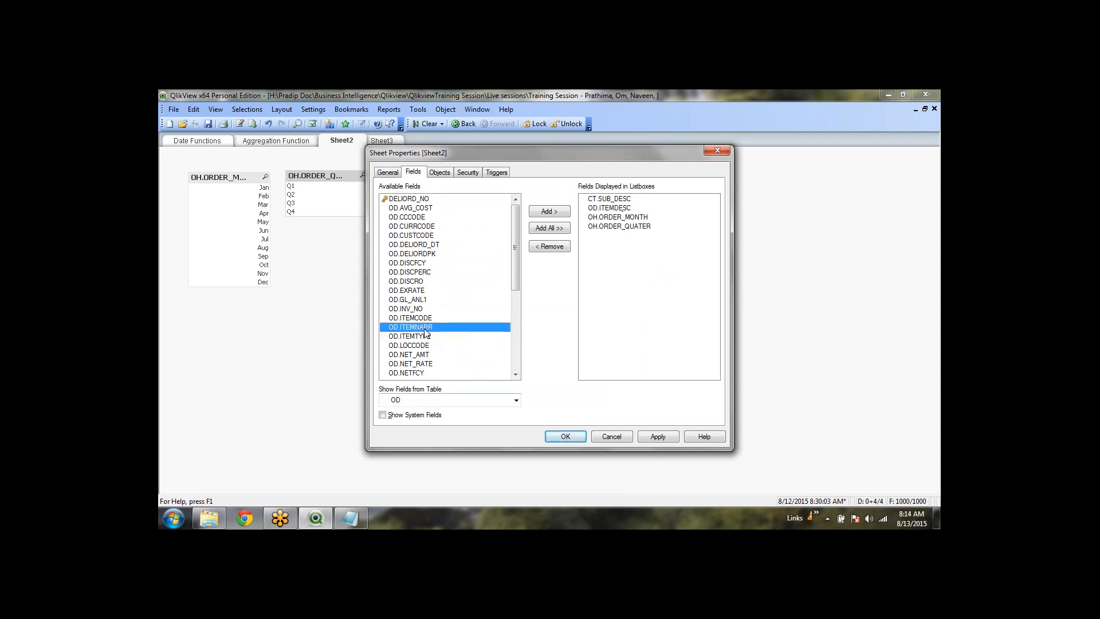
{"action": "scroll", "coordinate": [430, 349], "scroll_direction": "down", "scroll_amount": 3}
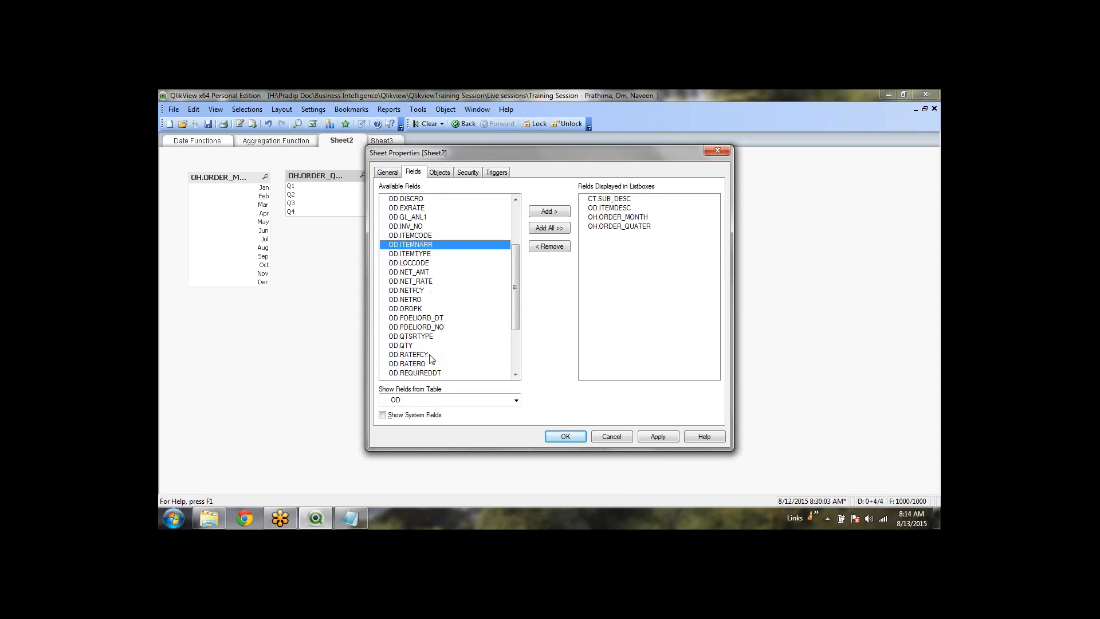
{"action": "scroll", "coordinate": [430, 353], "scroll_direction": "down", "scroll_amount": 2}
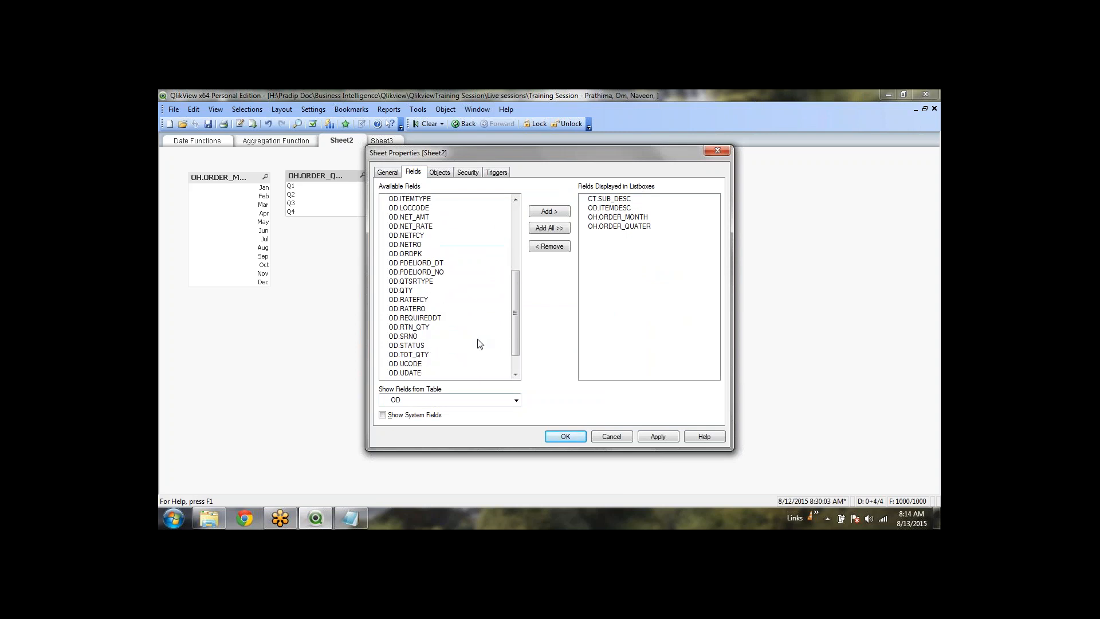
{"action": "scroll", "coordinate": [471, 331], "scroll_direction": "down", "scroll_amount": 1}
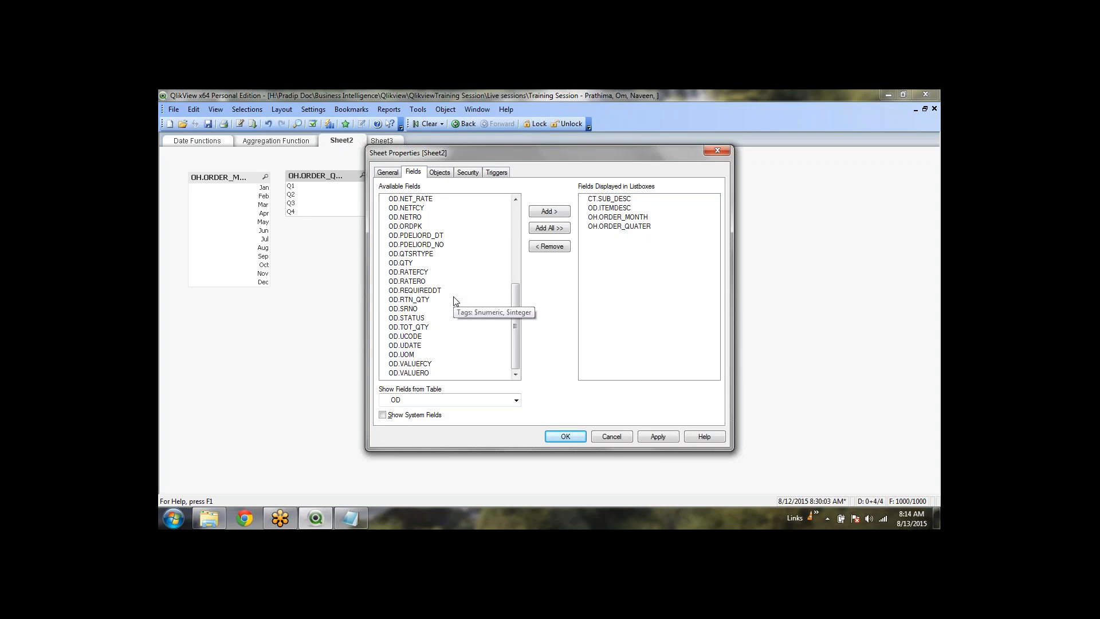
{"action": "double_click", "coordinate": [507, 355]}
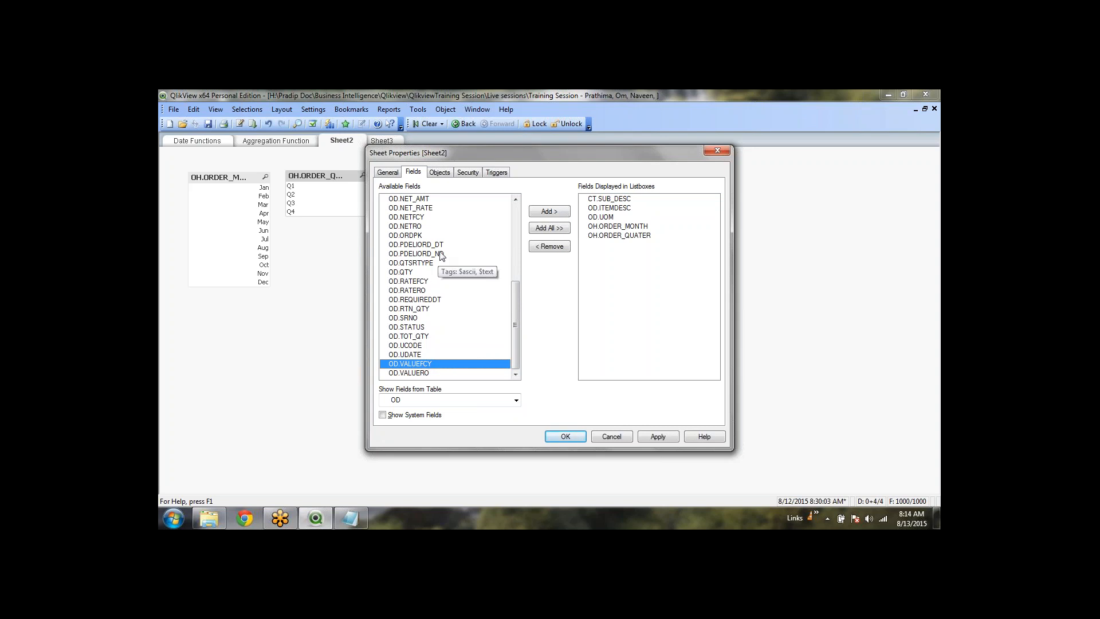
{"action": "scroll", "coordinate": [441, 256], "scroll_direction": "up", "scroll_amount": 6}
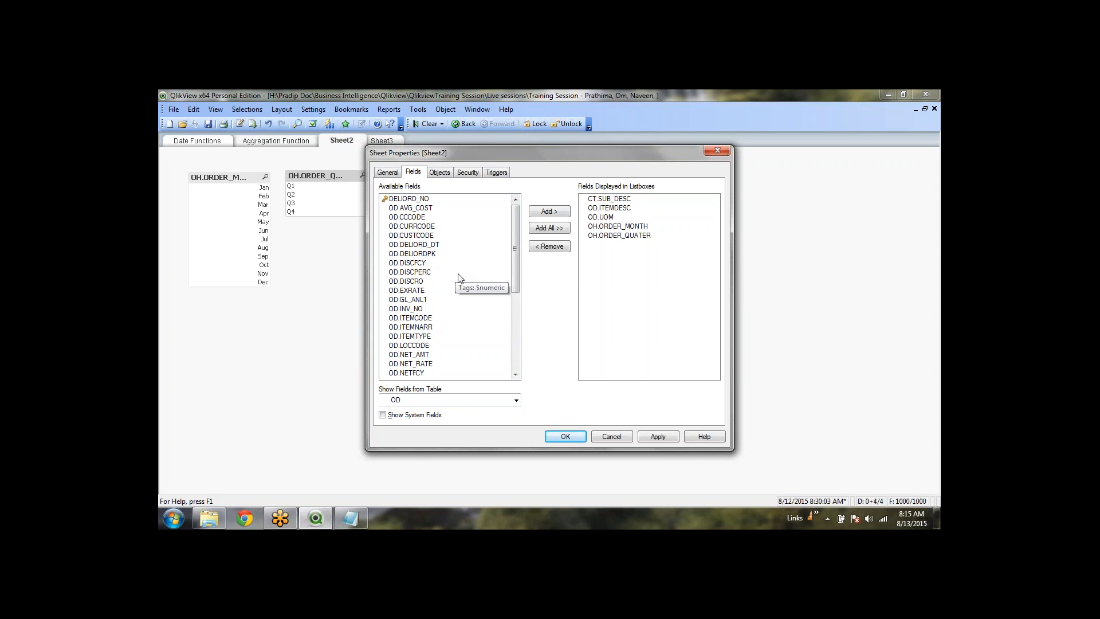
{"action": "double_click", "coordinate": [409, 199]}
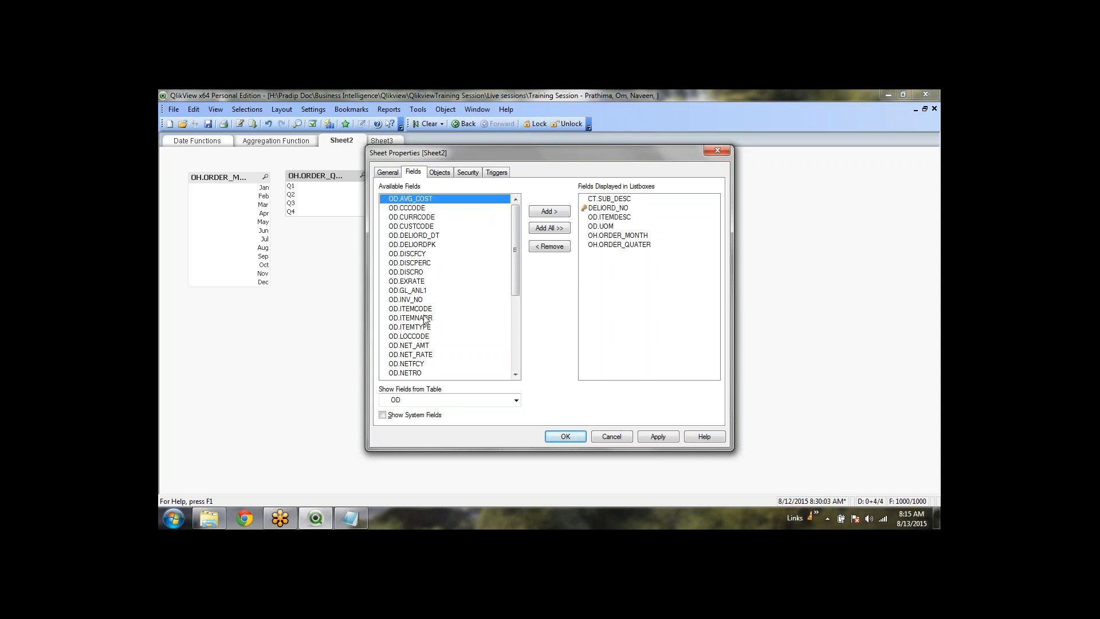
{"action": "scroll", "coordinate": [432, 358], "scroll_direction": "down", "scroll_amount": 2}
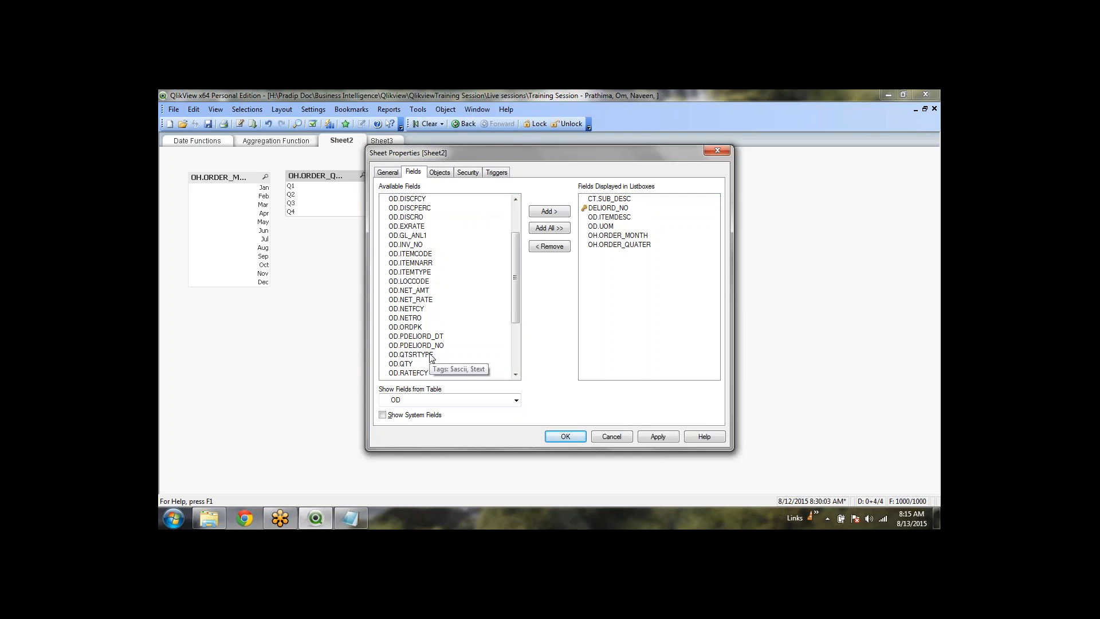
{"action": "scroll", "coordinate": [432, 358], "scroll_direction": "down", "scroll_amount": 4}
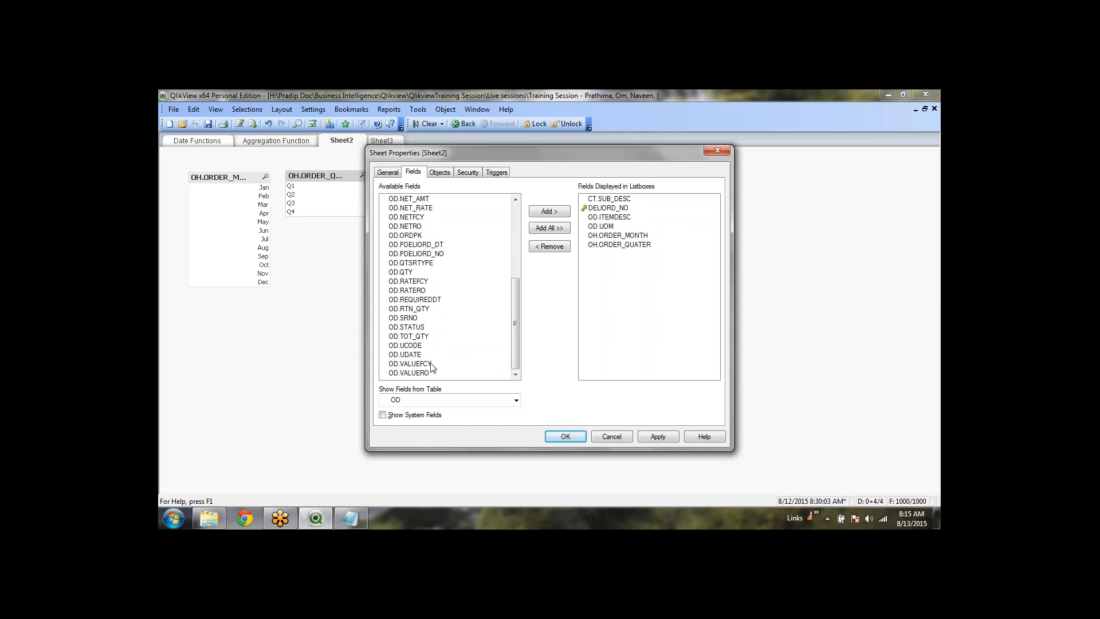
Switch back to the CT table, add CT.SUB_CAT, and apply the fields to Sheet2
{"action": "left_click", "coordinate": [388, 173]}
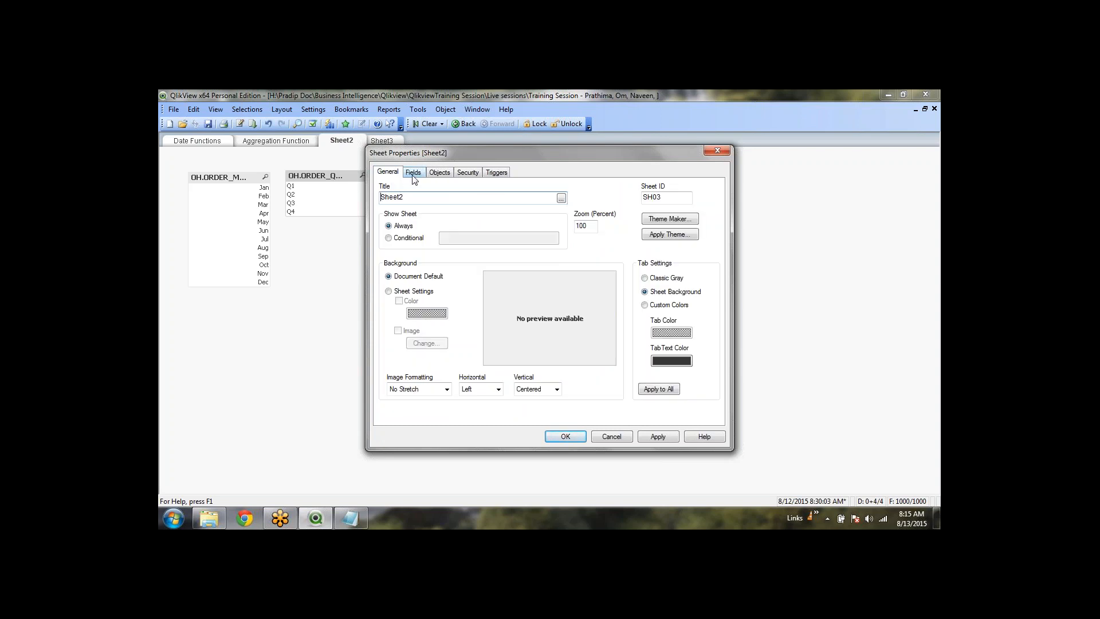
{"action": "left_click", "coordinate": [413, 172]}
{"action": "left_click", "coordinate": [447, 401]}
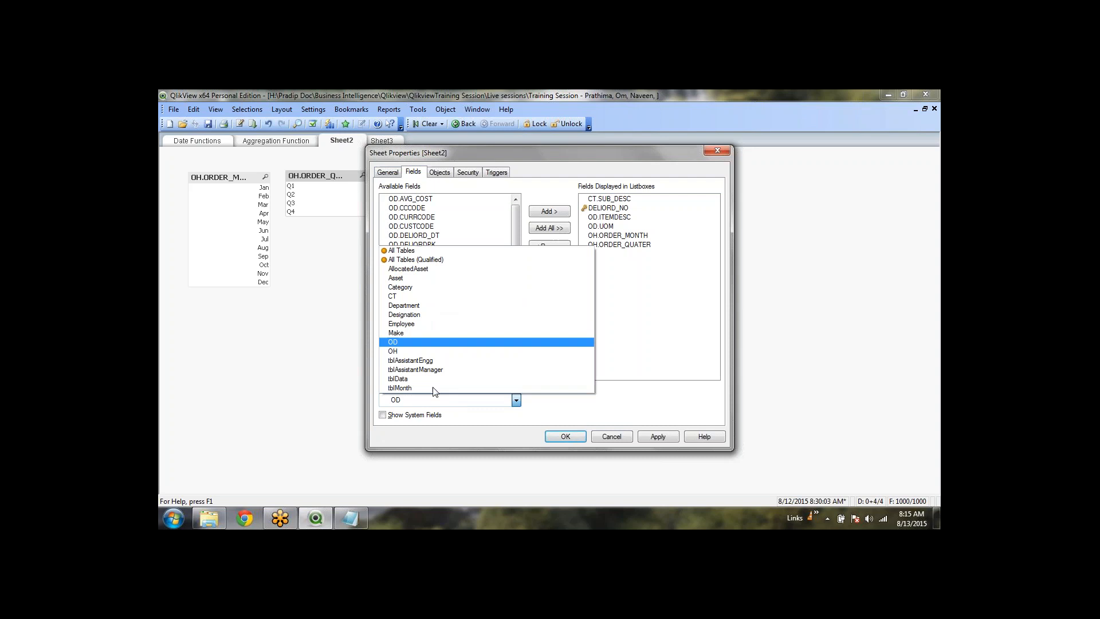
{"action": "left_click", "coordinate": [423, 307]}
{"action": "left_click", "coordinate": [470, 329]}
{"action": "scroll", "coordinate": [470, 333], "scroll_direction": "down", "scroll_amount": 3}
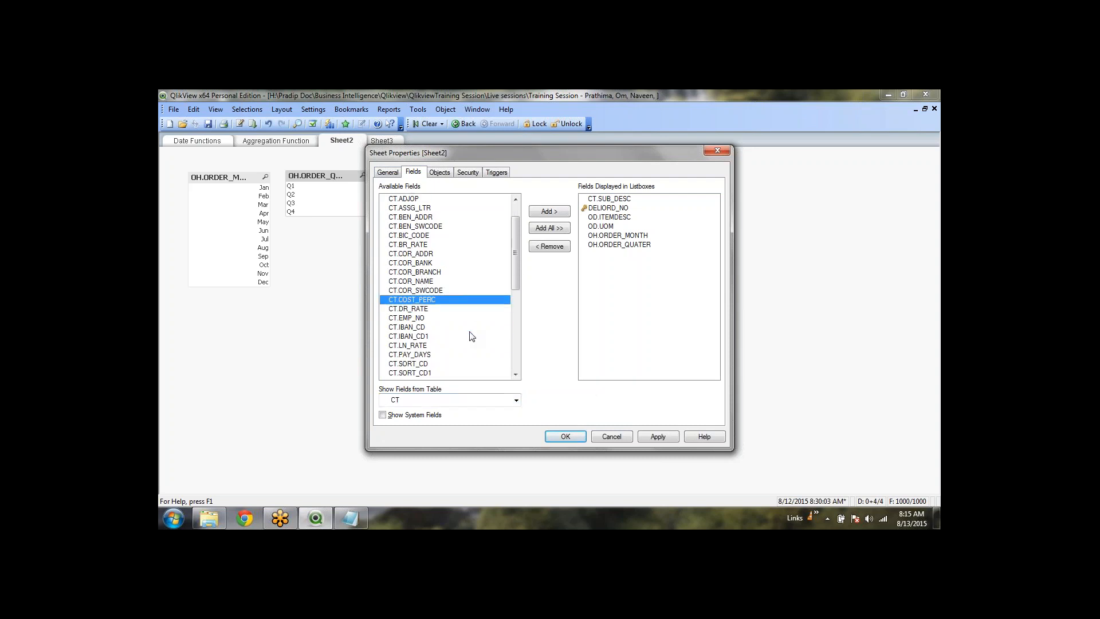
{"action": "scroll", "coordinate": [472, 337], "scroll_direction": "down", "scroll_amount": 3}
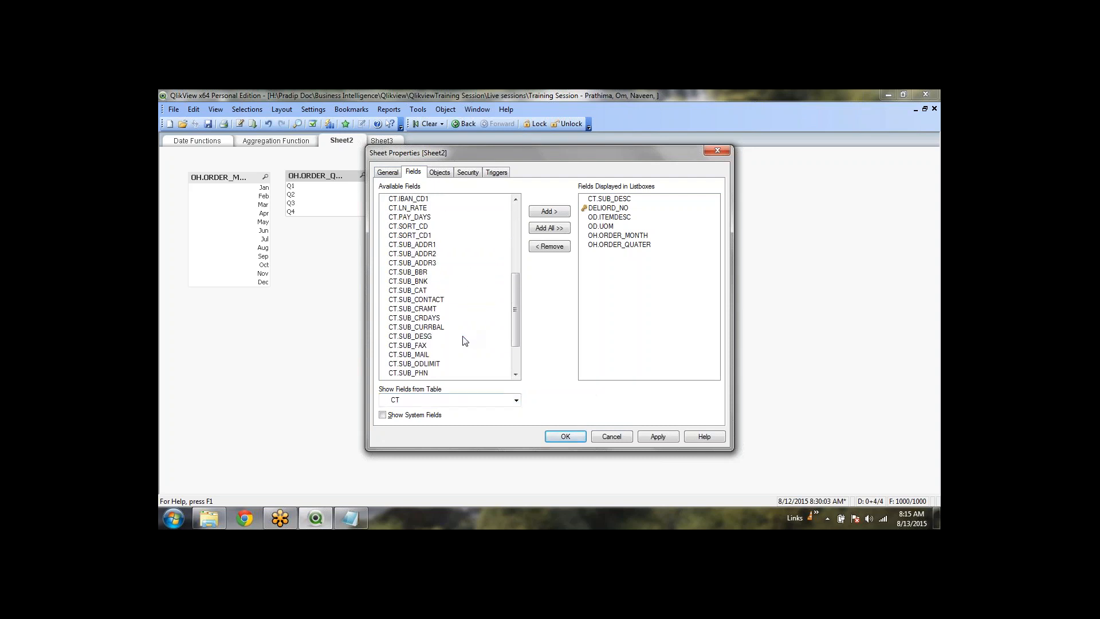
{"action": "scroll", "coordinate": [464, 341], "scroll_direction": "down", "scroll_amount": 1}
{"action": "left_click", "coordinate": [424, 263]}
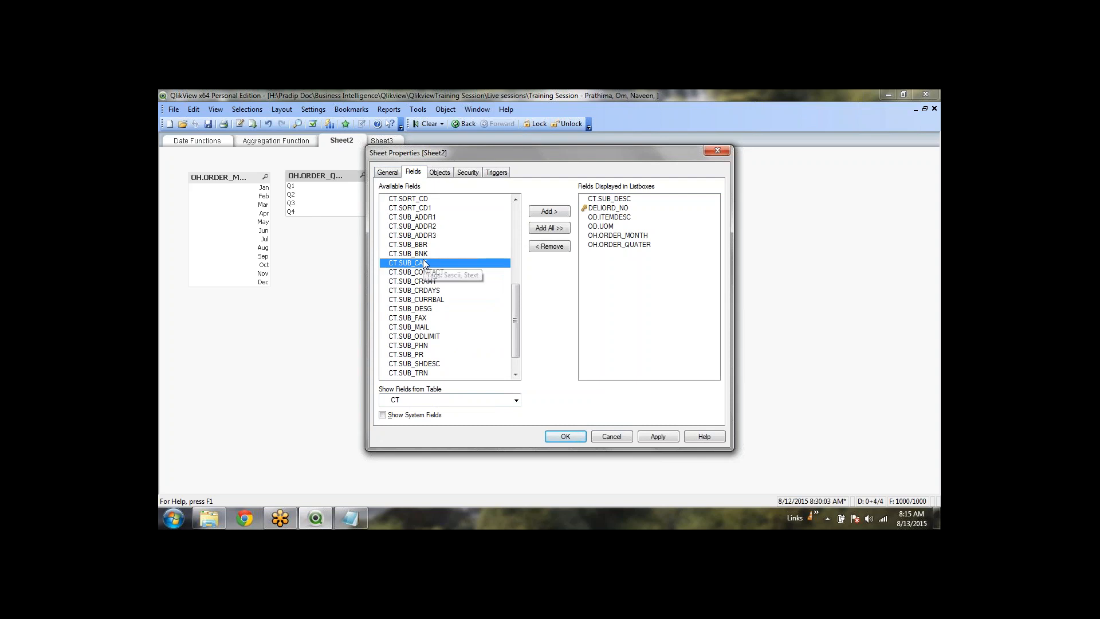
{"action": "double_click", "coordinate": [424, 263]}
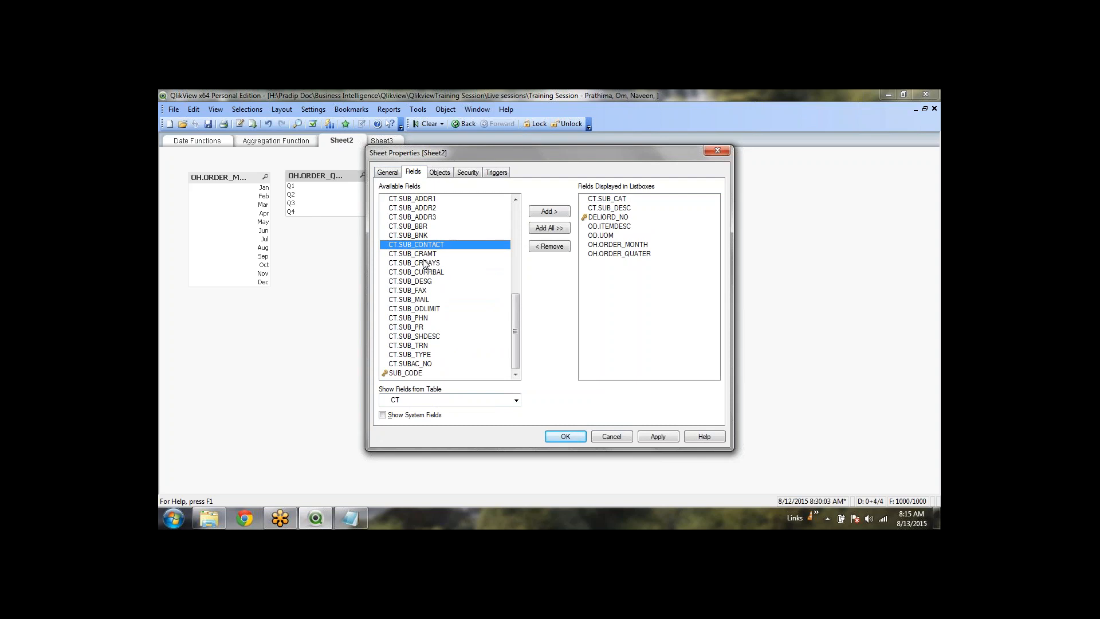
{"action": "left_click", "coordinate": [658, 437]}
Space Sheet2's listboxes evenly in a row, align their tops, and shorten them all to one height
{"action": "left_click", "coordinate": [575, 438]}
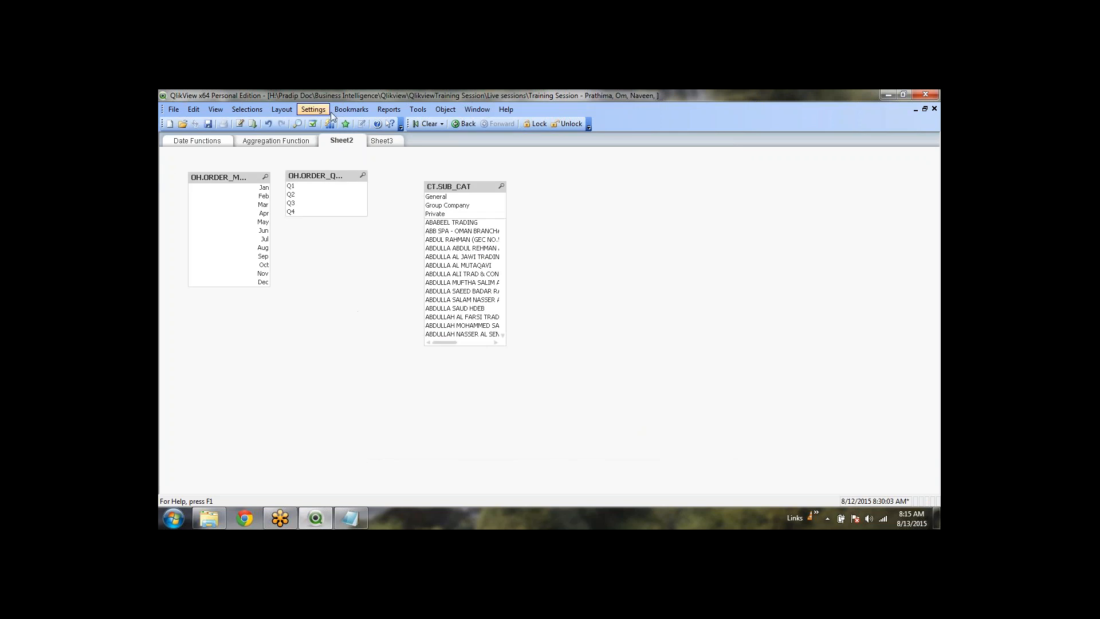
{"action": "left_click", "coordinate": [447, 111]}
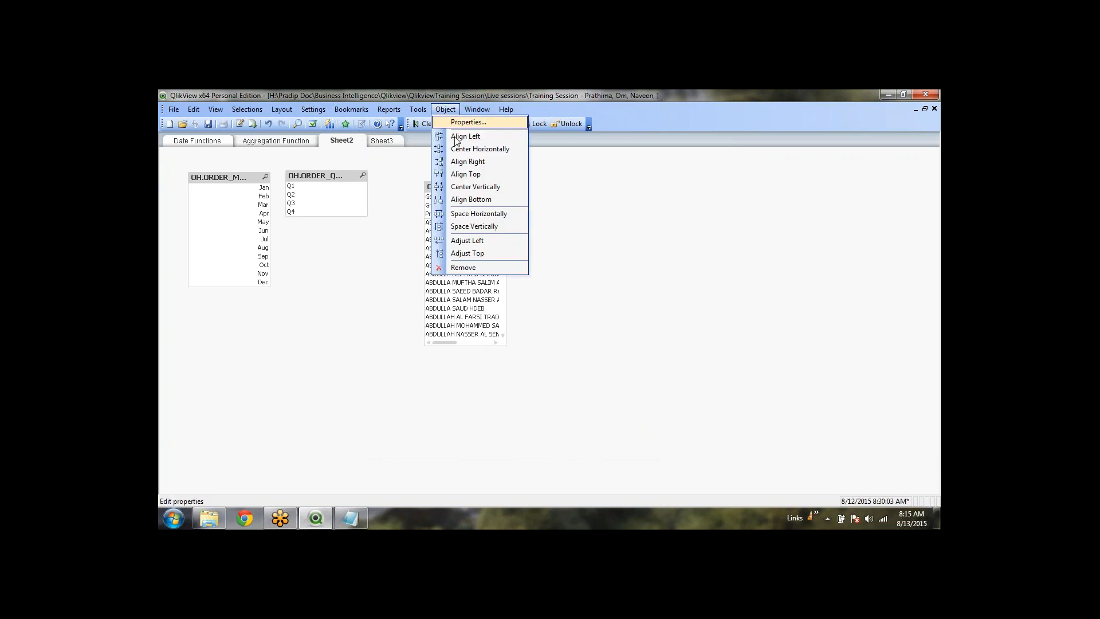
{"action": "left_click", "coordinate": [475, 218]}
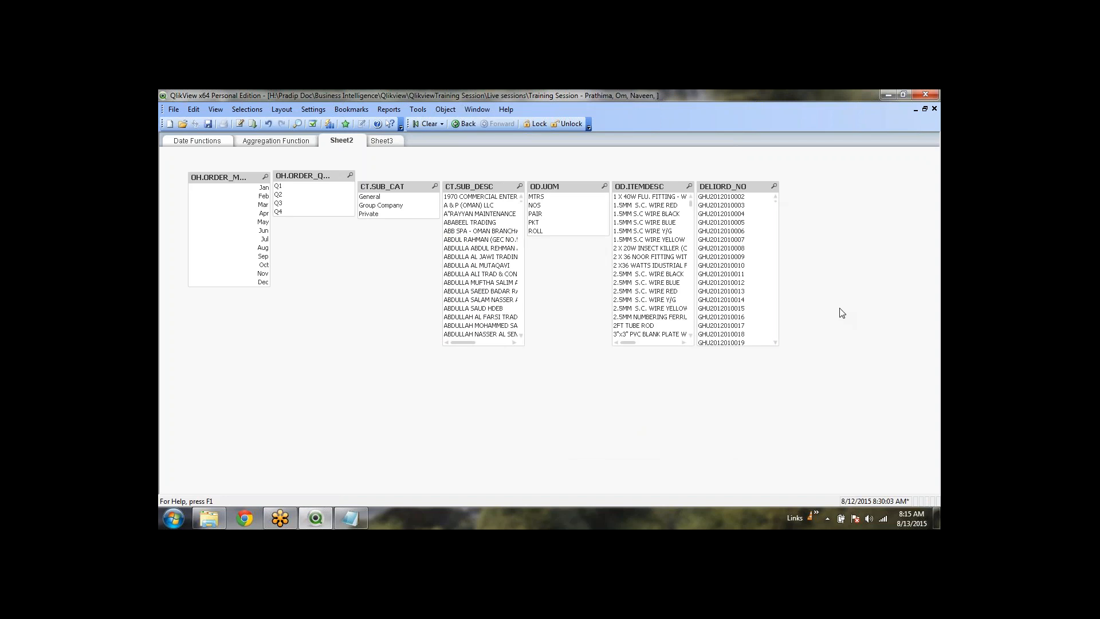
{"action": "left_click", "coordinate": [446, 110]}
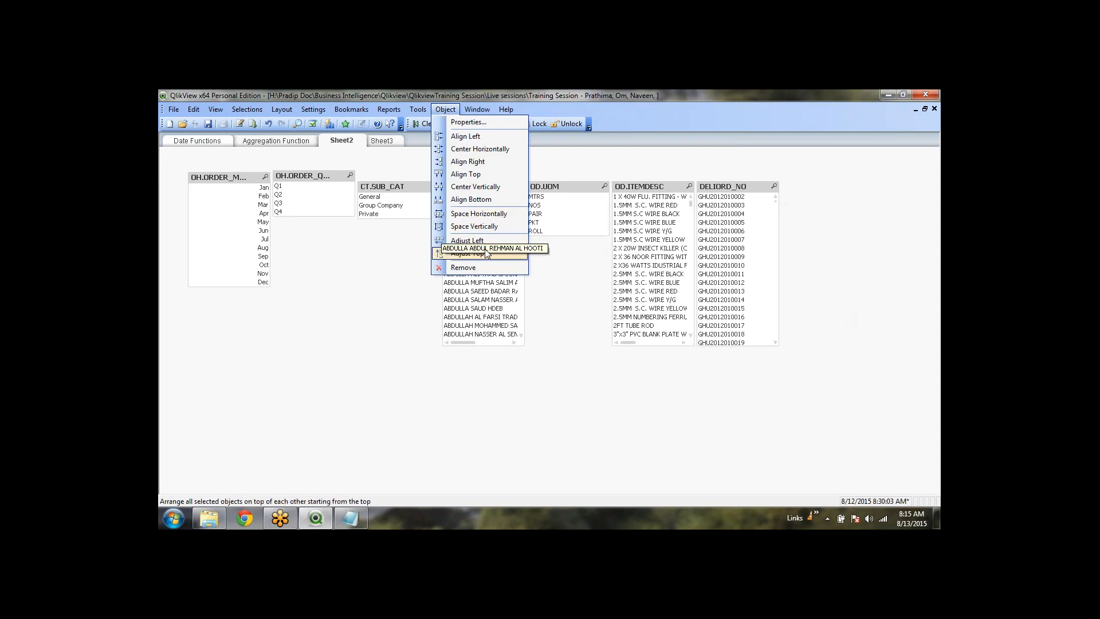
{"action": "left_click", "coordinate": [480, 176]}
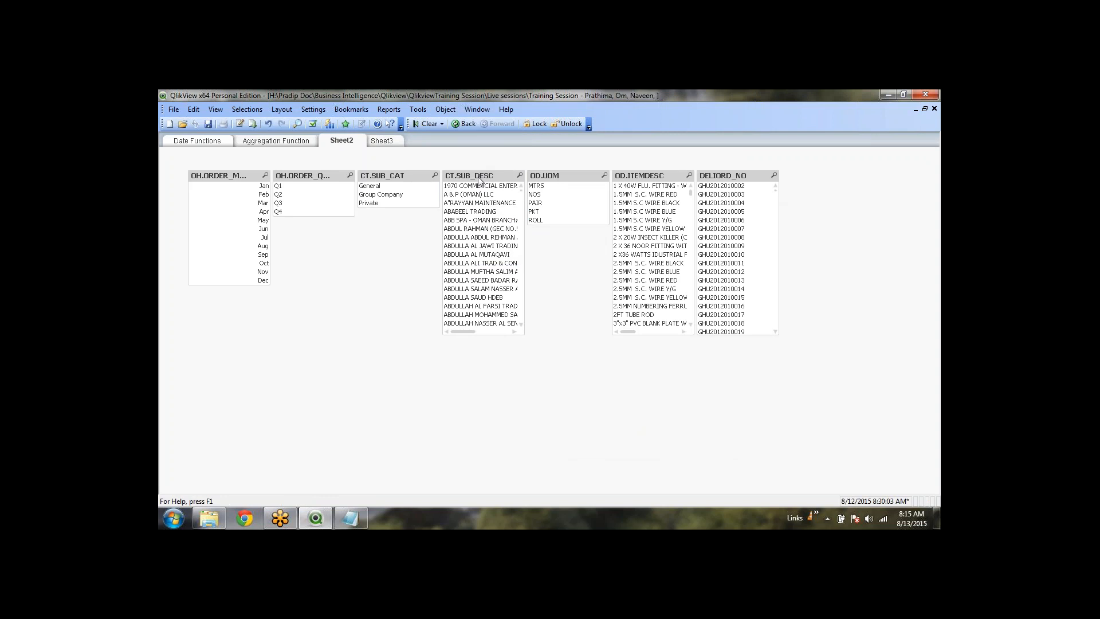
{"action": "left_click_drag", "start_coordinate": [737, 335], "coordinate": [732, 266]}
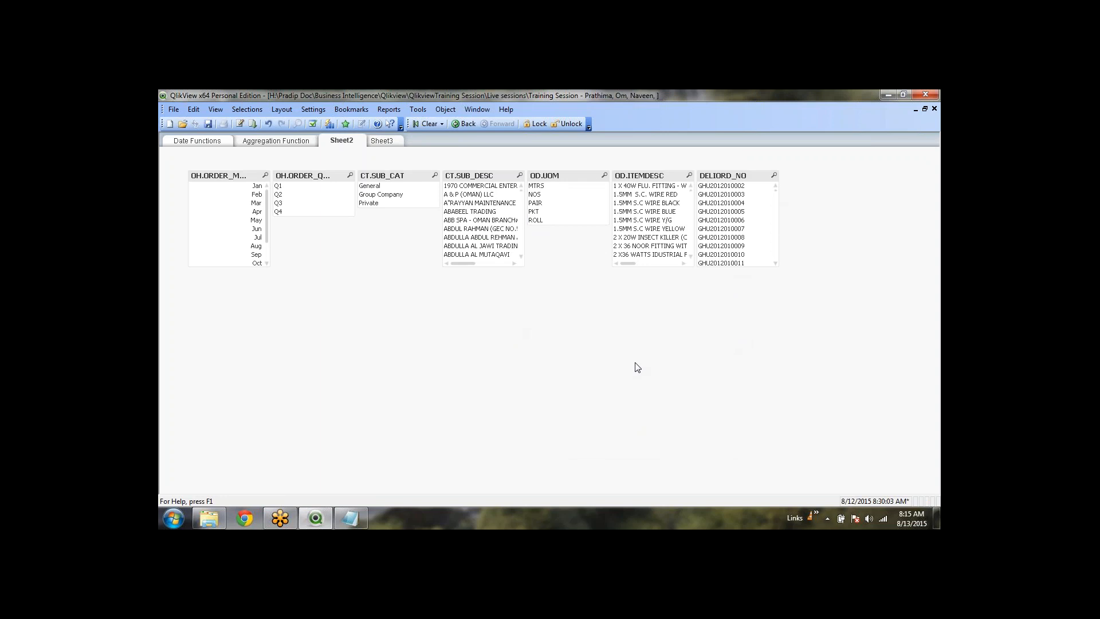
{"action": "right_click", "coordinate": [276, 331]}
Filter the listboxes by selecting Jan in OH.ORDER_MONTH and Group Company in CT.SUB_CAT
{"action": "left_click", "coordinate": [474, 332]}
{"action": "left_click", "coordinate": [256, 211]}
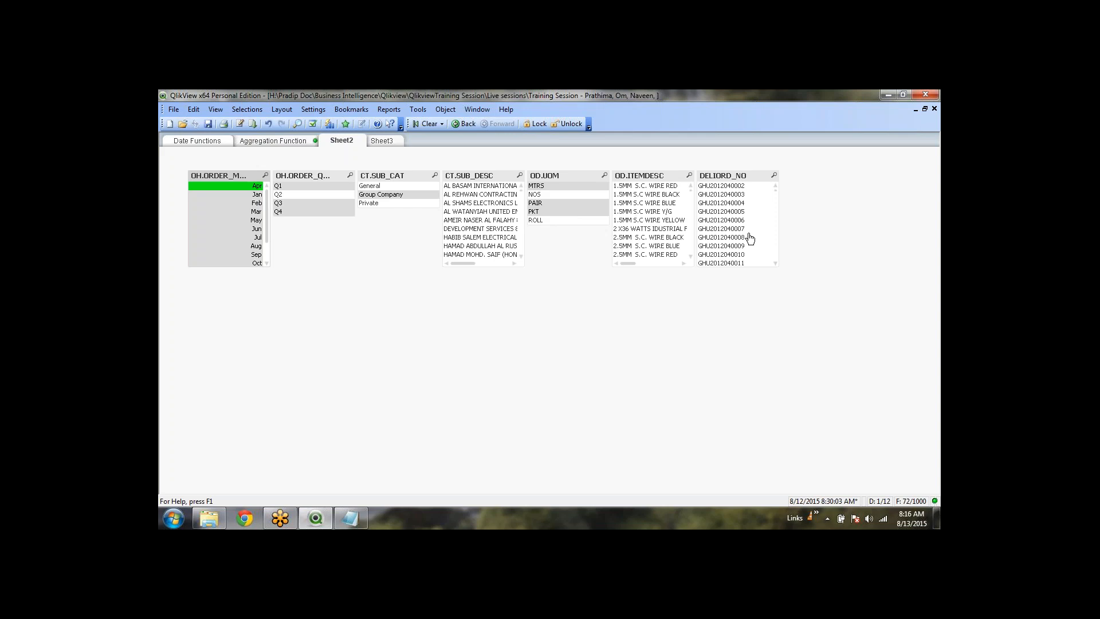
{"action": "left_click", "coordinate": [254, 195]}
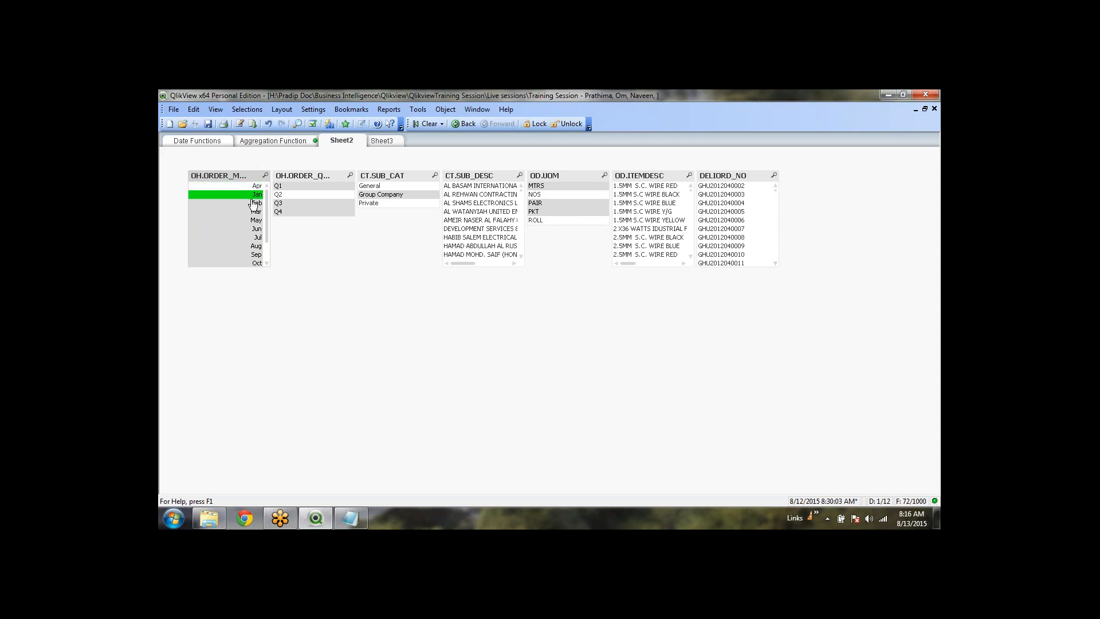
{"action": "left_click", "coordinate": [377, 195]}
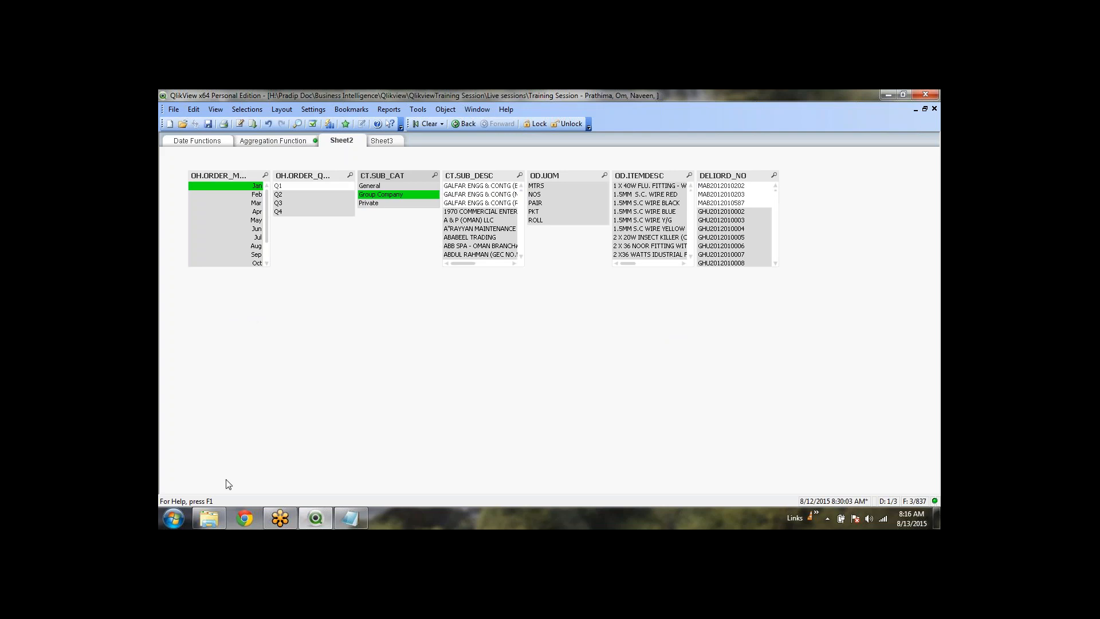
{"action": "left_click", "coordinate": [211, 516]}
{"action": "double_click", "coordinate": [329, 167]}
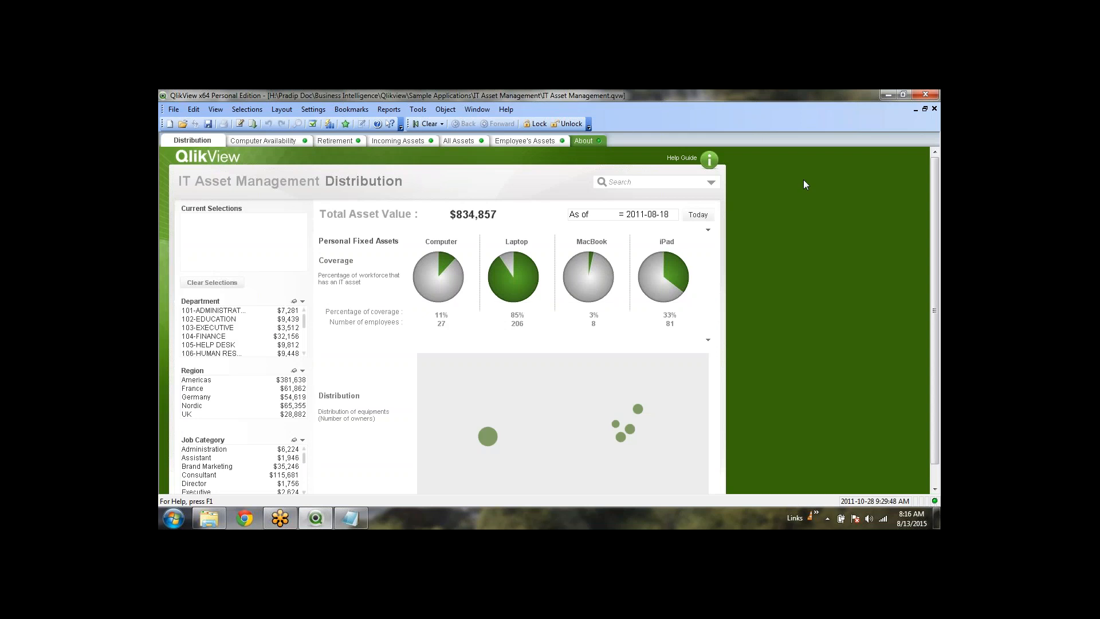
{"action": "right_click", "coordinate": [465, 216]}
{"action": "left_click", "coordinate": [492, 224]}
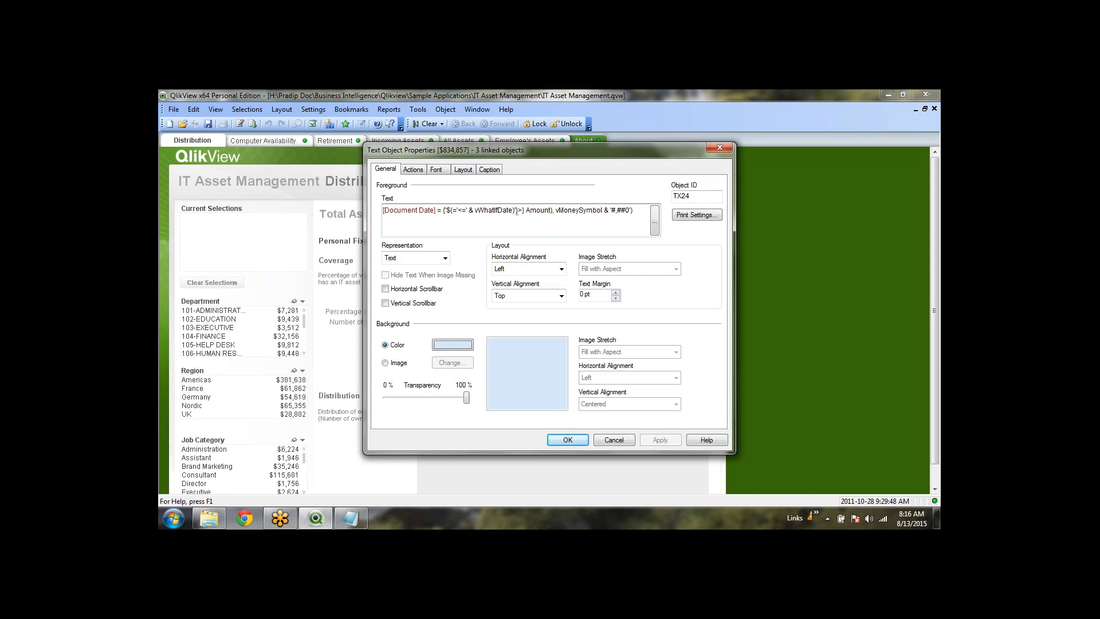
{"action": "left_click", "coordinate": [624, 442]}
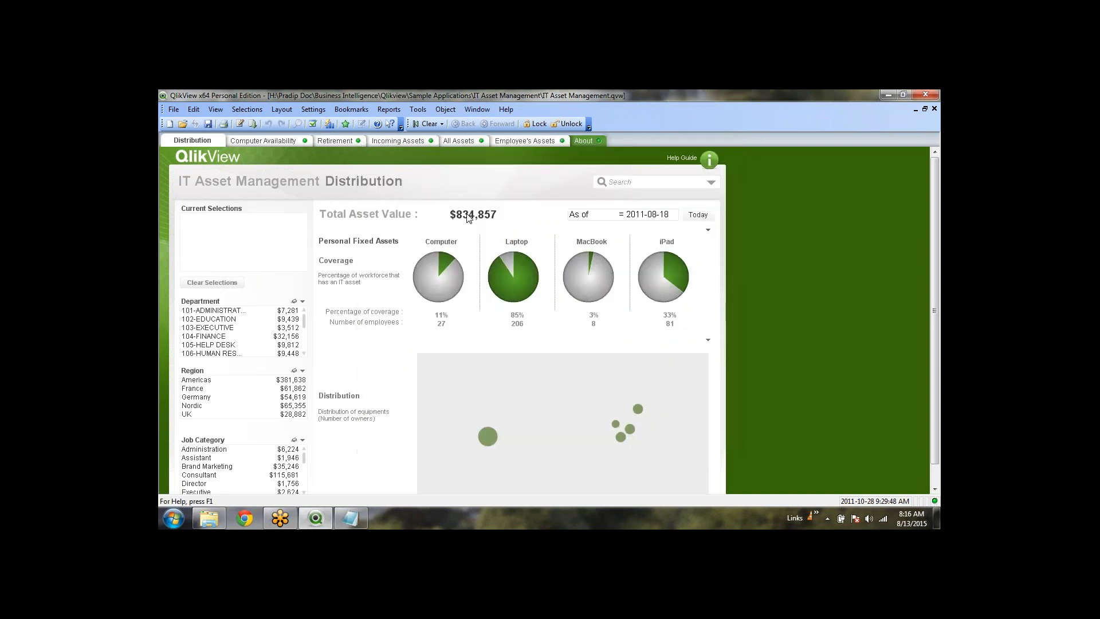
{"action": "right_click", "coordinate": [469, 217]}
{"action": "left_click", "coordinate": [498, 222]}
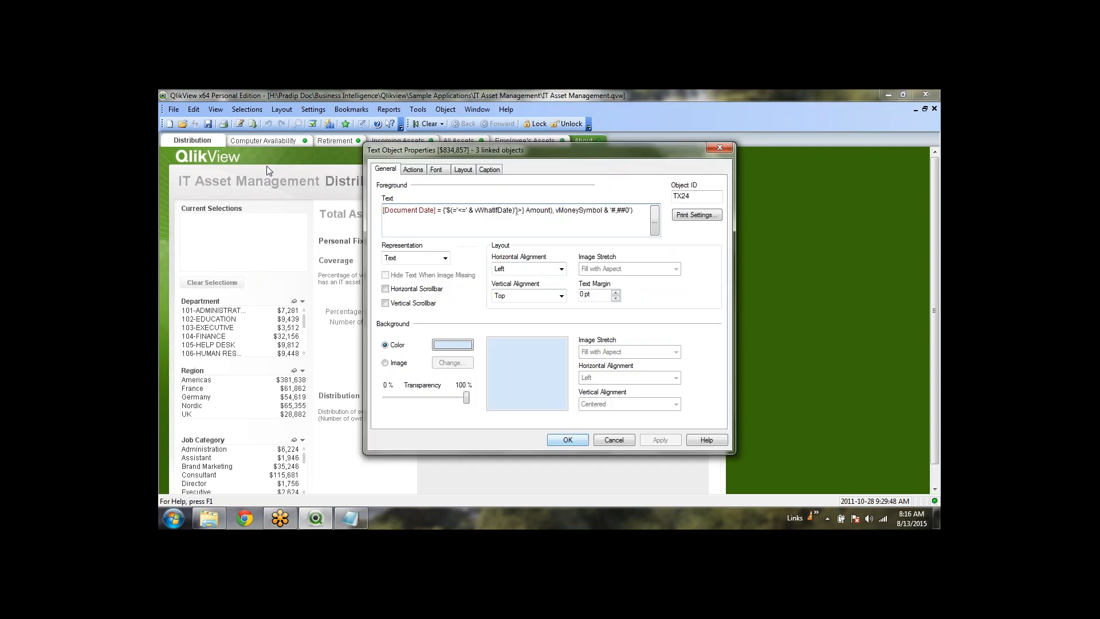
{"action": "left_click", "coordinate": [655, 223]}
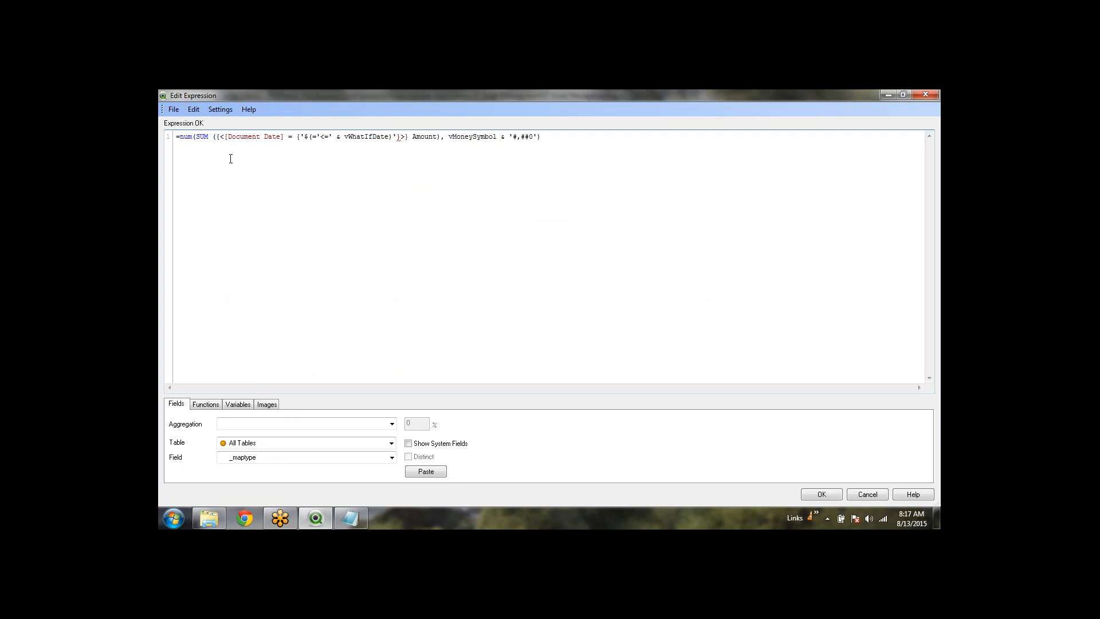
{"action": "left_click_drag", "start_coordinate": [216, 131], "coordinate": [538, 144]}
{"action": "left_click", "coordinate": [539, 144]}
{"action": "left_click", "coordinate": [861, 495]}
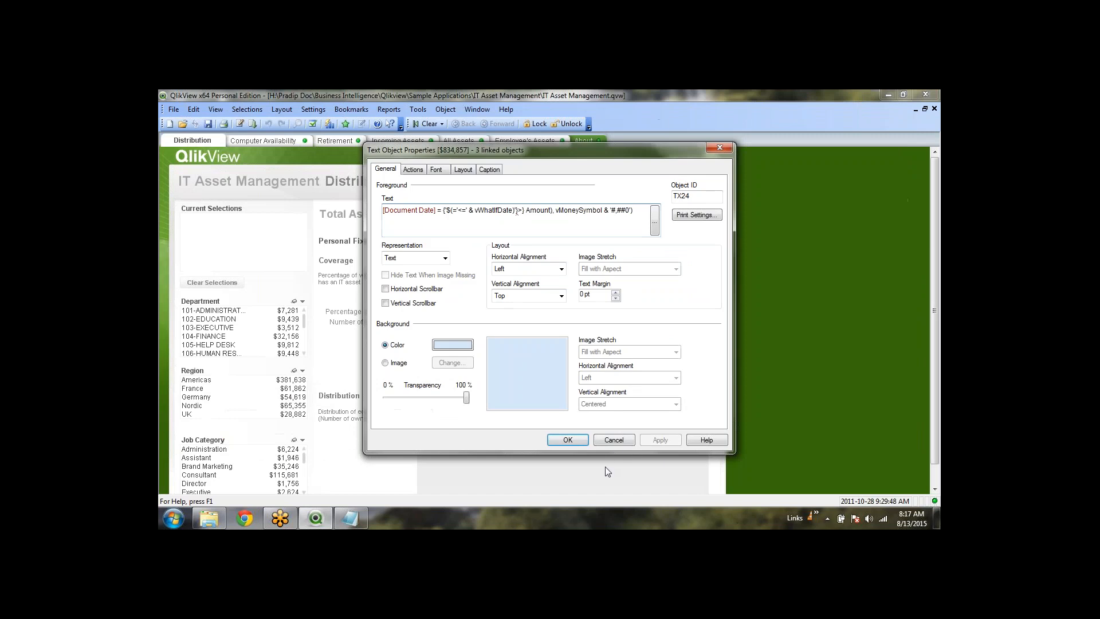
{"action": "left_click", "coordinate": [616, 440]}
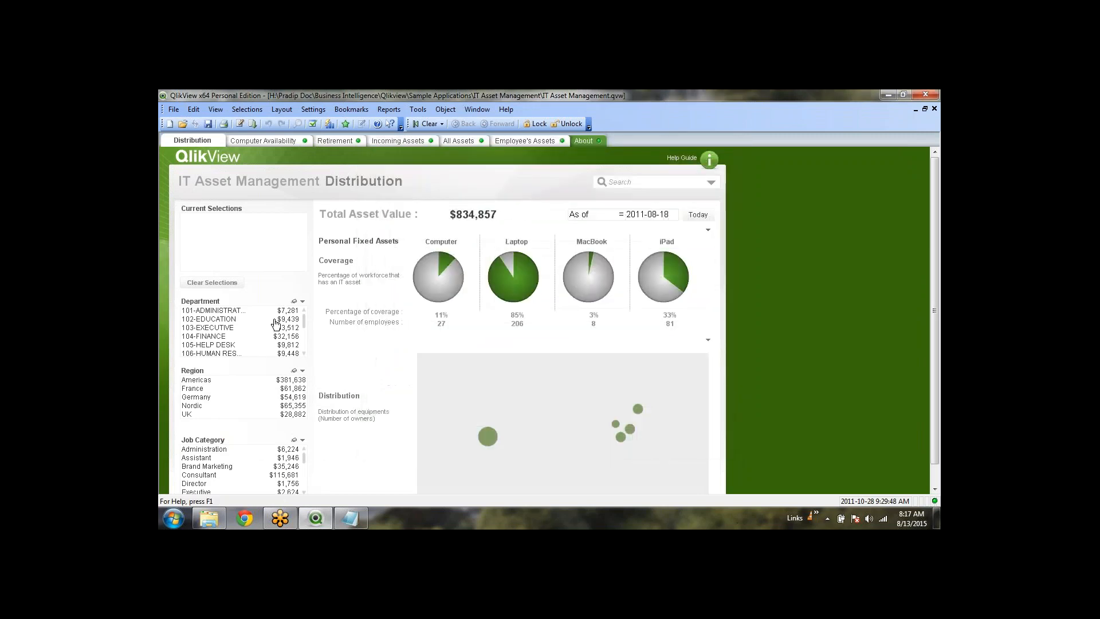
Inspect the Department list's expression without changes, then show the Computer Availability sheet
{"action": "right_click", "coordinate": [290, 337]}
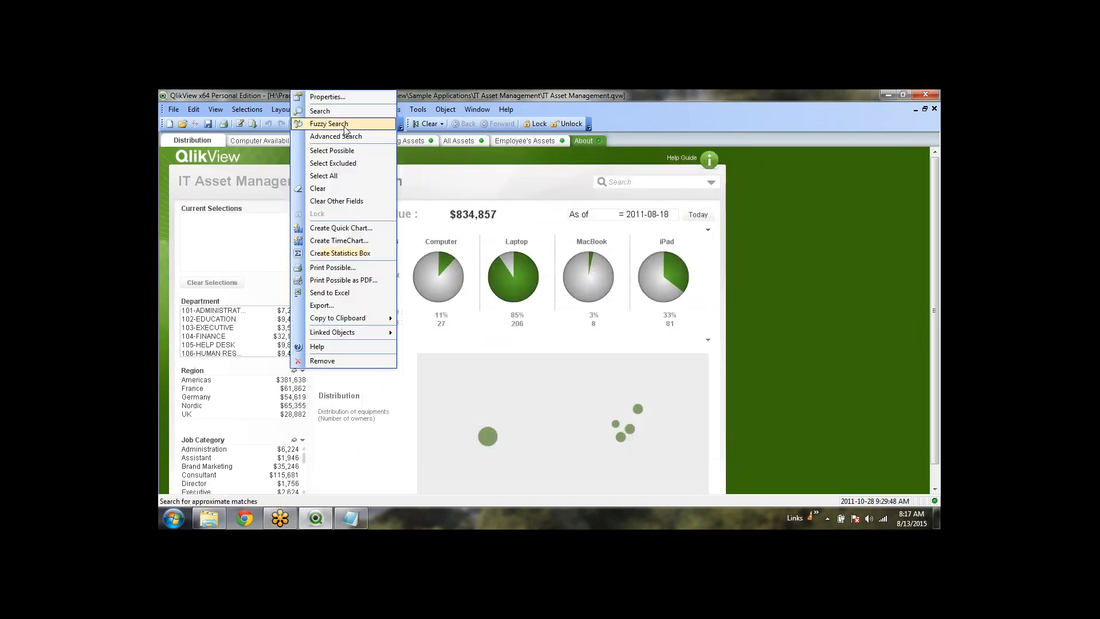
{"action": "left_click", "coordinate": [321, 97]}
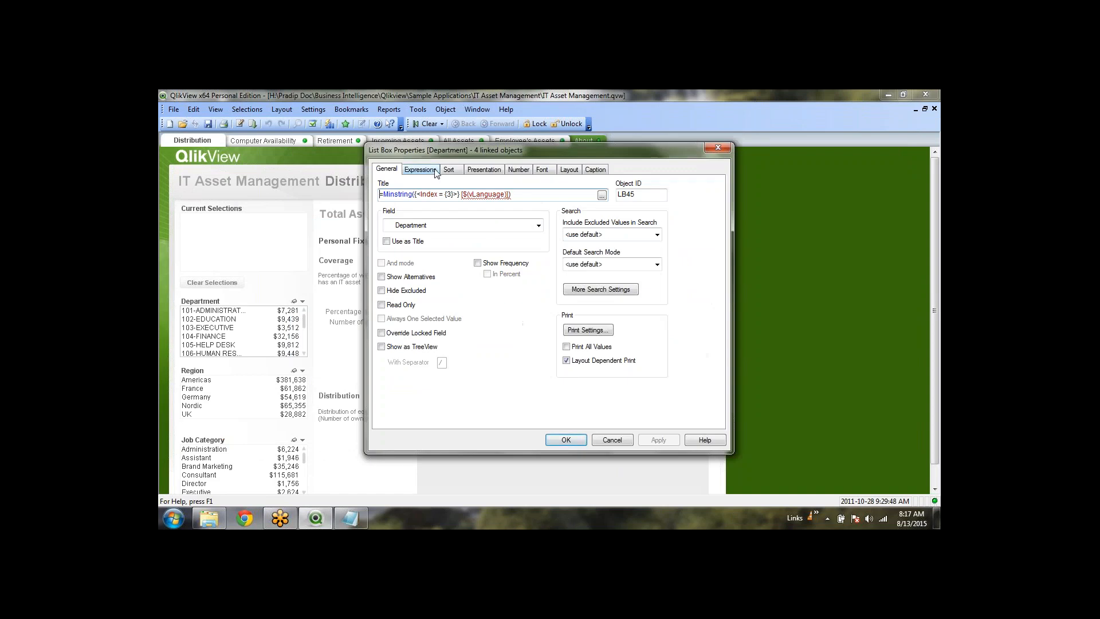
{"action": "left_click", "coordinate": [435, 171]}
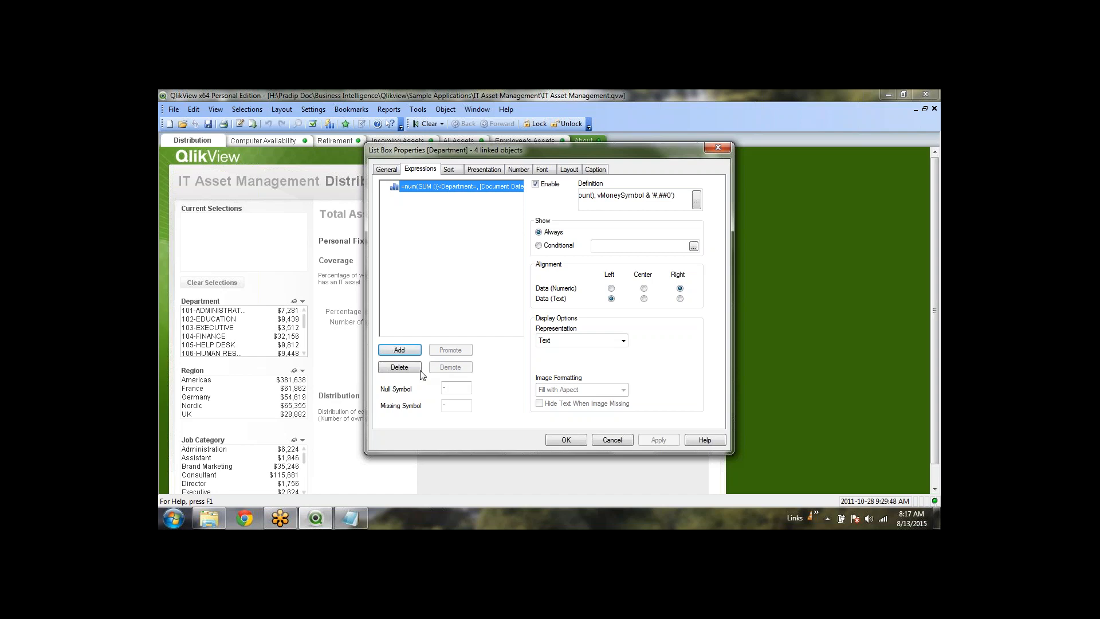
{"action": "left_click", "coordinate": [696, 200]}
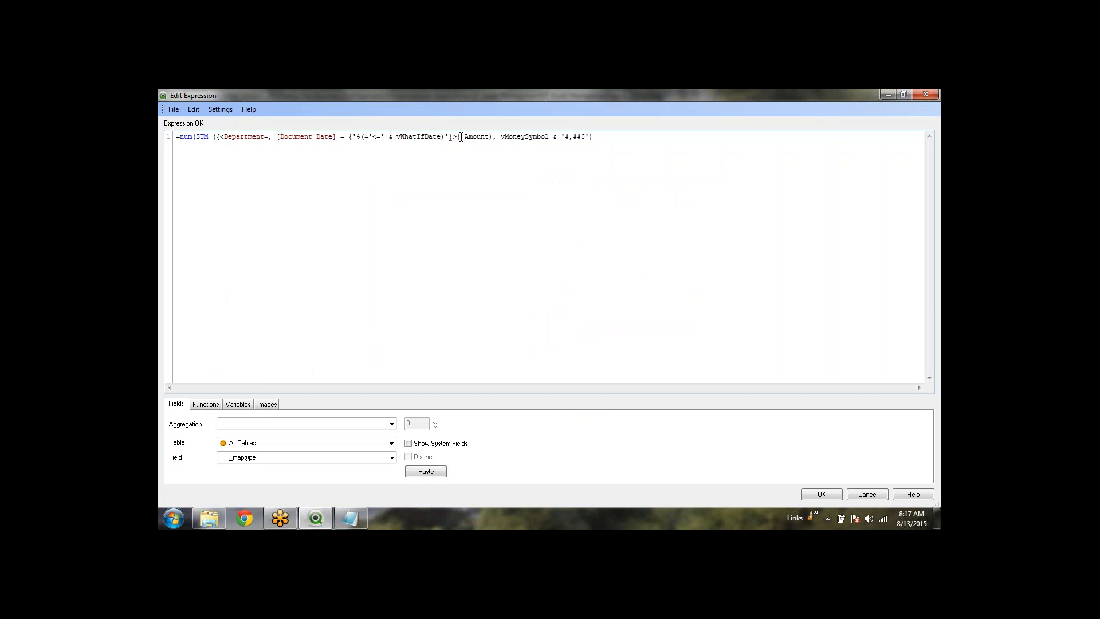
{"action": "left_click_drag", "start_coordinate": [460, 138], "coordinate": [413, 140]}
{"action": "left_click", "coordinate": [445, 210]}
{"action": "left_click", "coordinate": [867, 494]}
{"action": "left_click", "coordinate": [612, 440]}
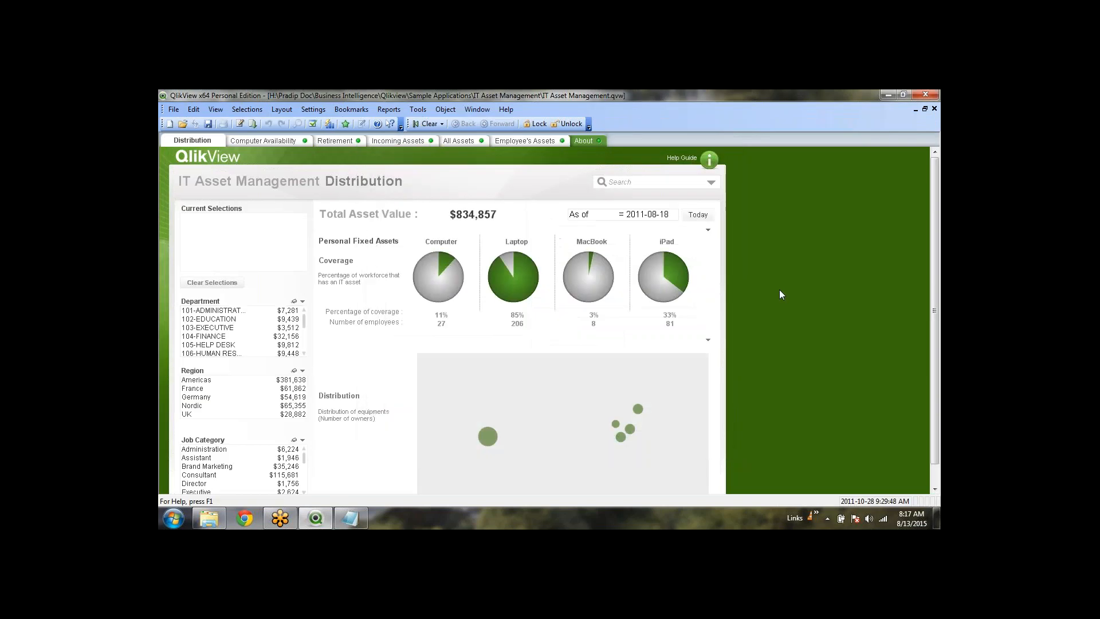
{"action": "left_click", "coordinate": [266, 142]}
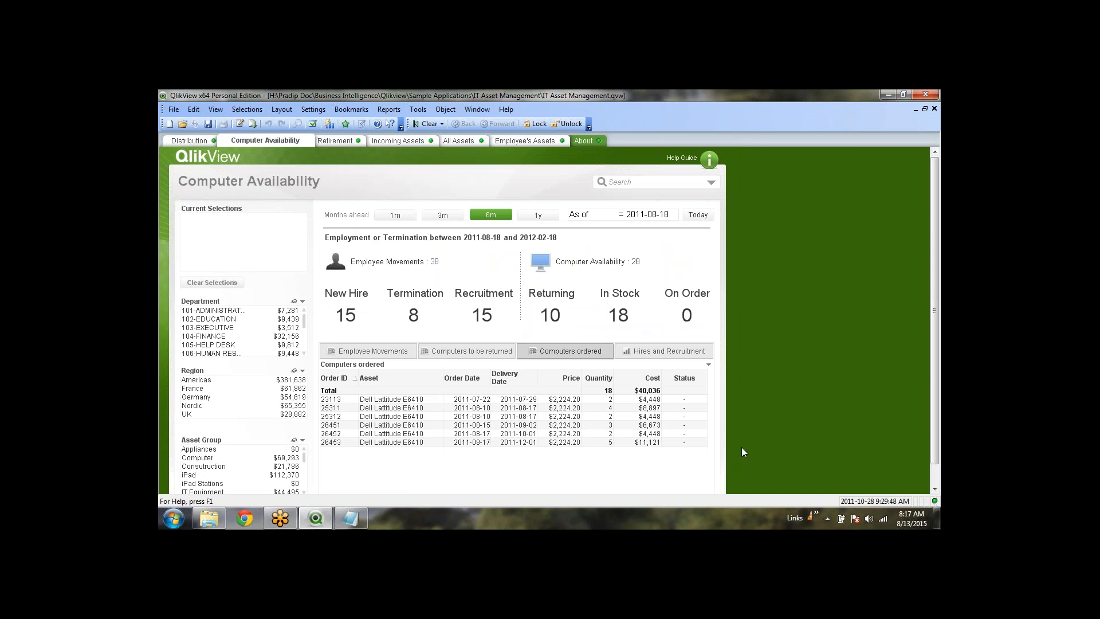
{"action": "left_click", "coordinate": [200, 398]}
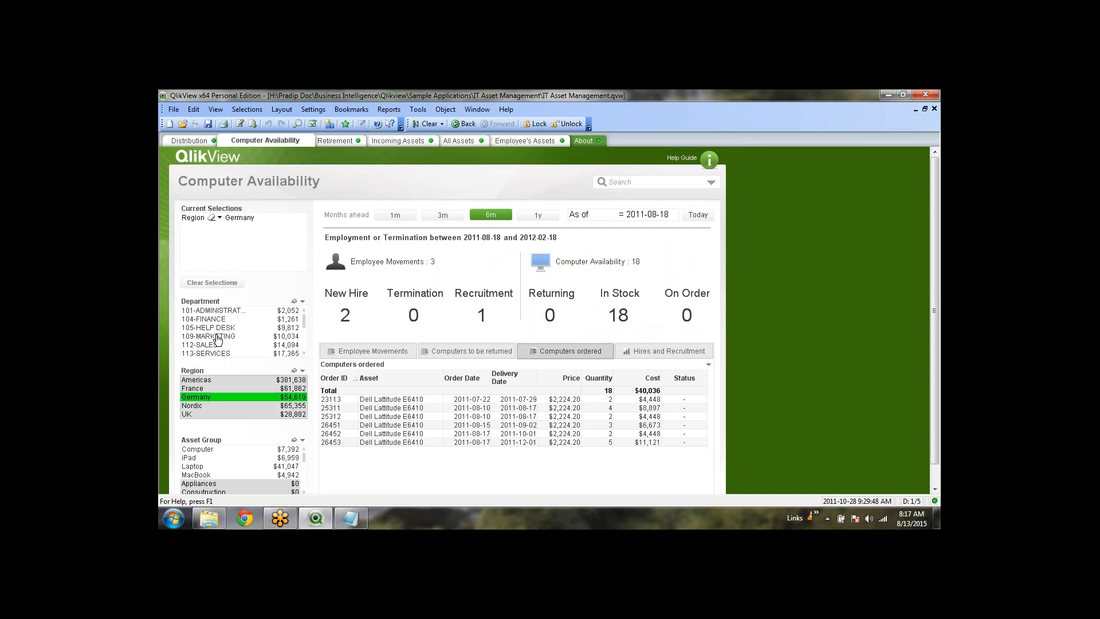
{"action": "left_click", "coordinate": [218, 339]}
{"action": "left_click", "coordinate": [213, 353]}
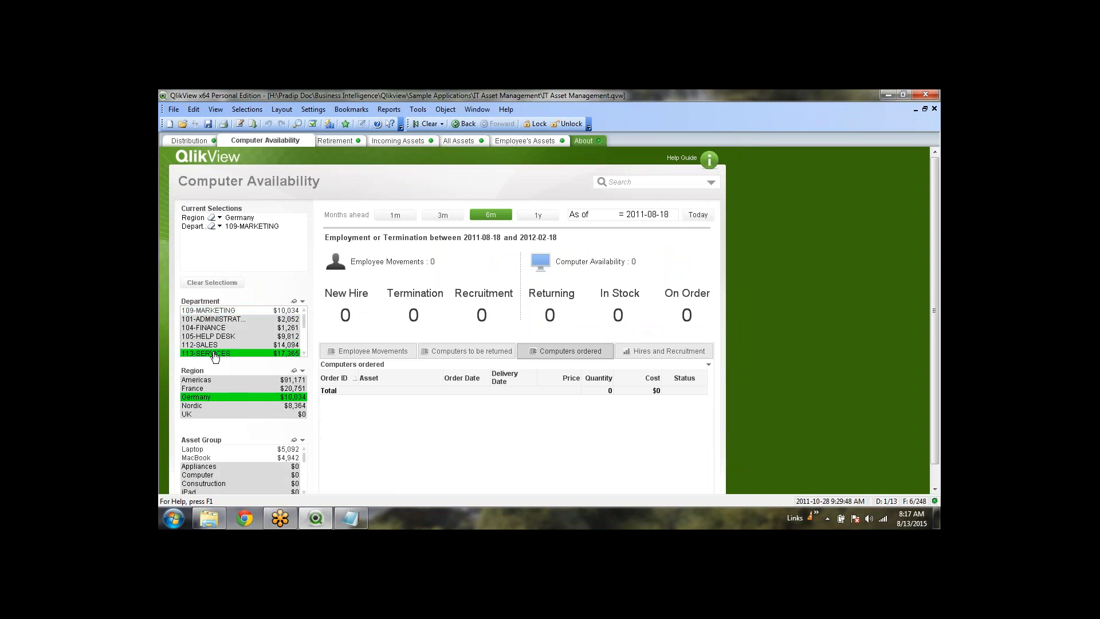
{"action": "left_click", "coordinate": [431, 124]}
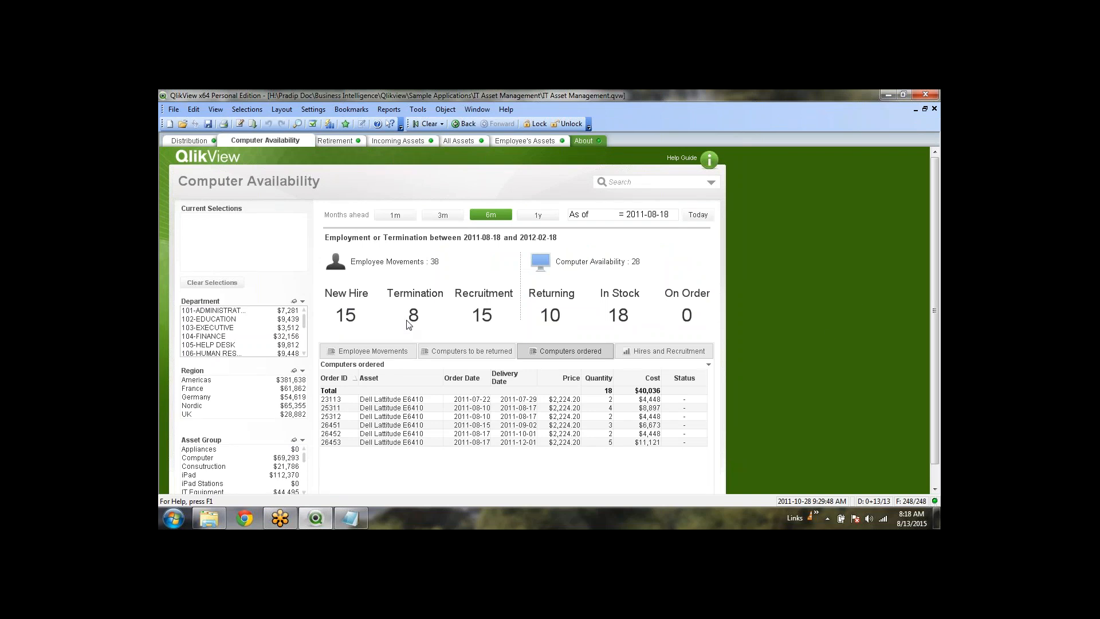
Open the New Hire text object's expression and examine its Employment Date condition
{"action": "right_click", "coordinate": [346, 317]}
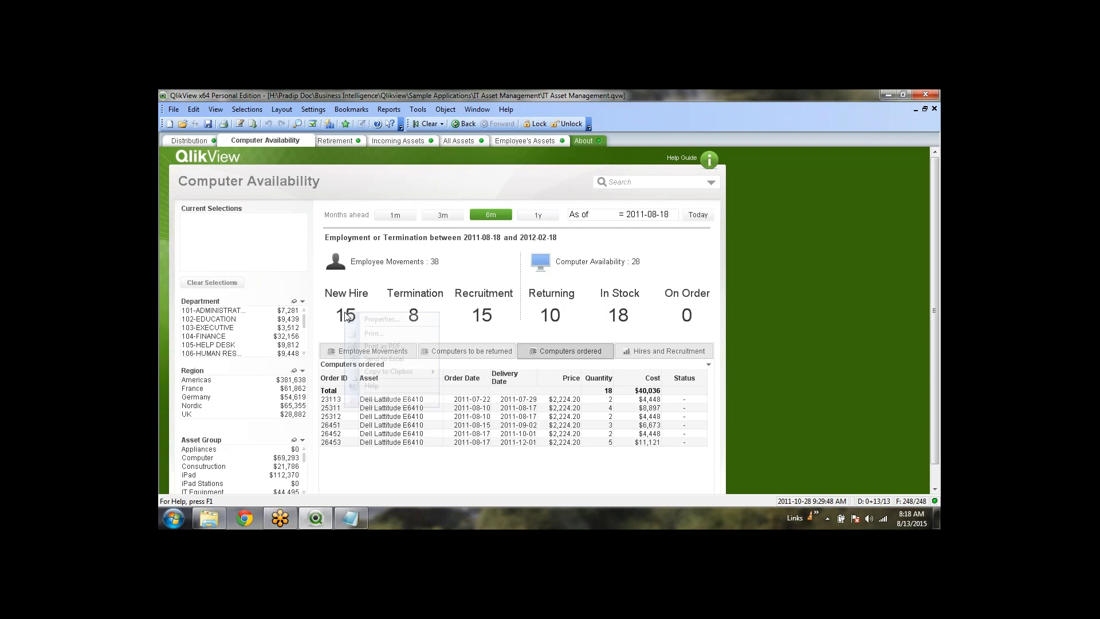
{"action": "left_click", "coordinate": [376, 319]}
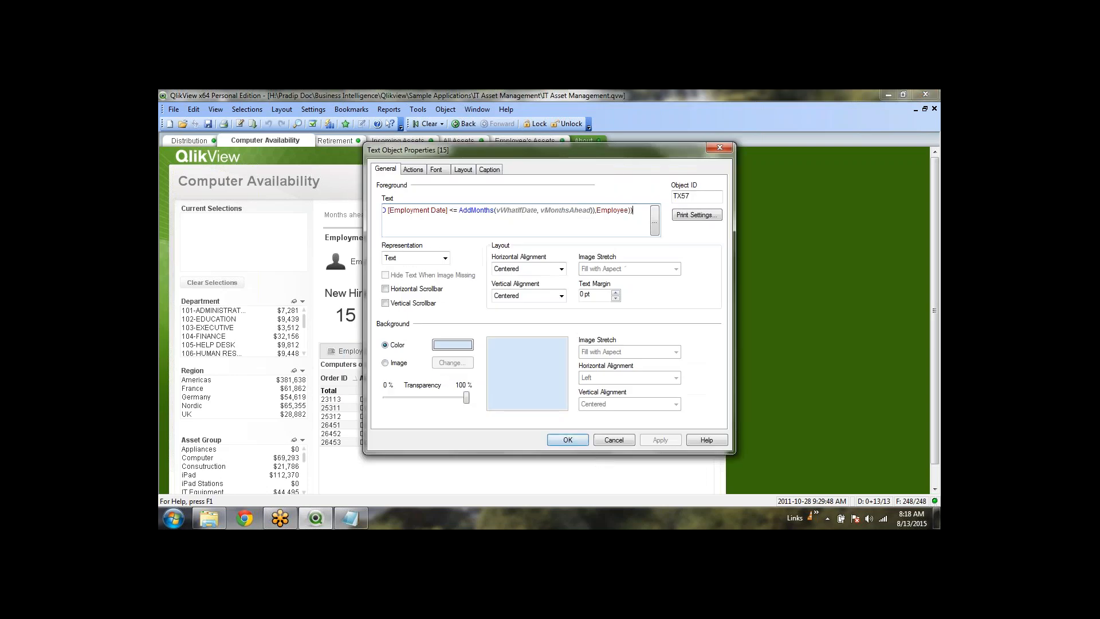
{"action": "left_click", "coordinate": [654, 222]}
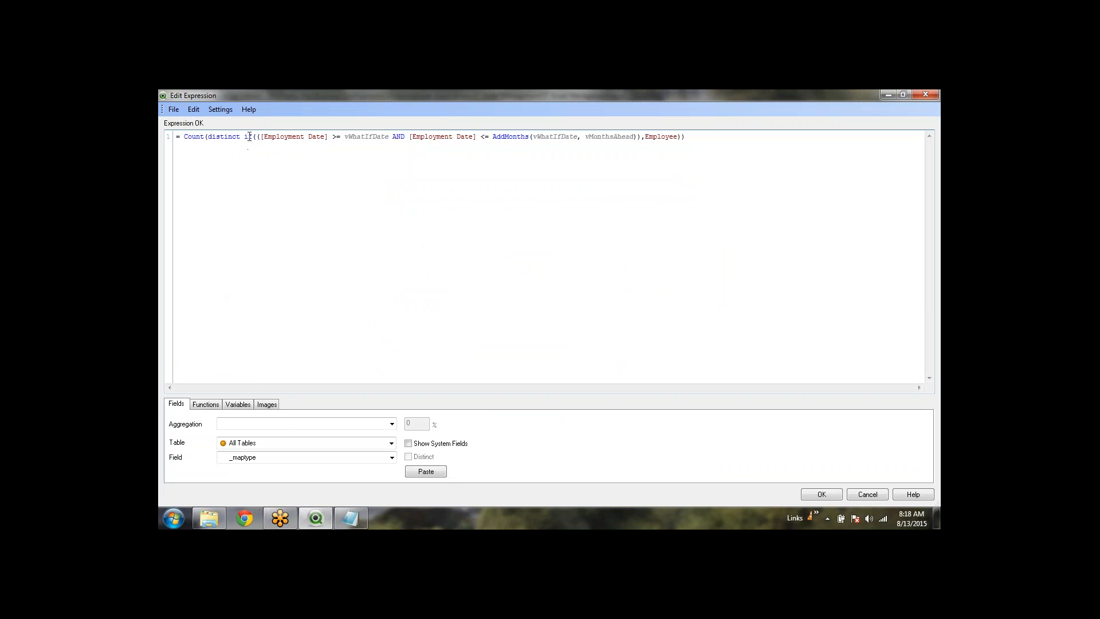
{"action": "left_click_drag", "start_coordinate": [332, 138], "coordinate": [389, 139]}
{"action": "left_click", "coordinate": [263, 151]}
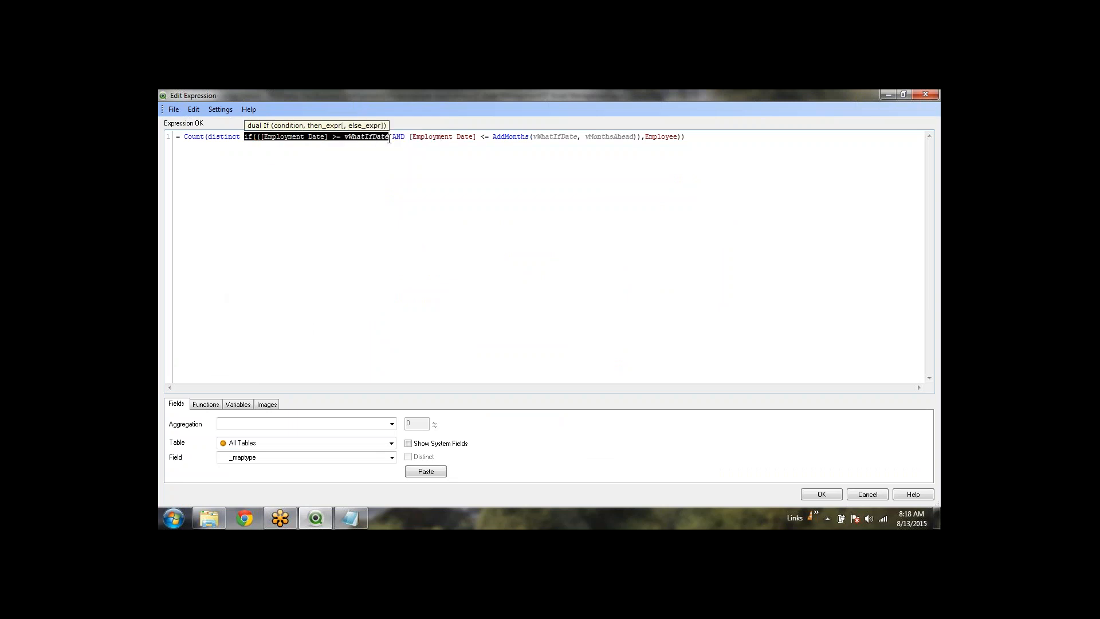
{"action": "left_click", "coordinate": [449, 154]}
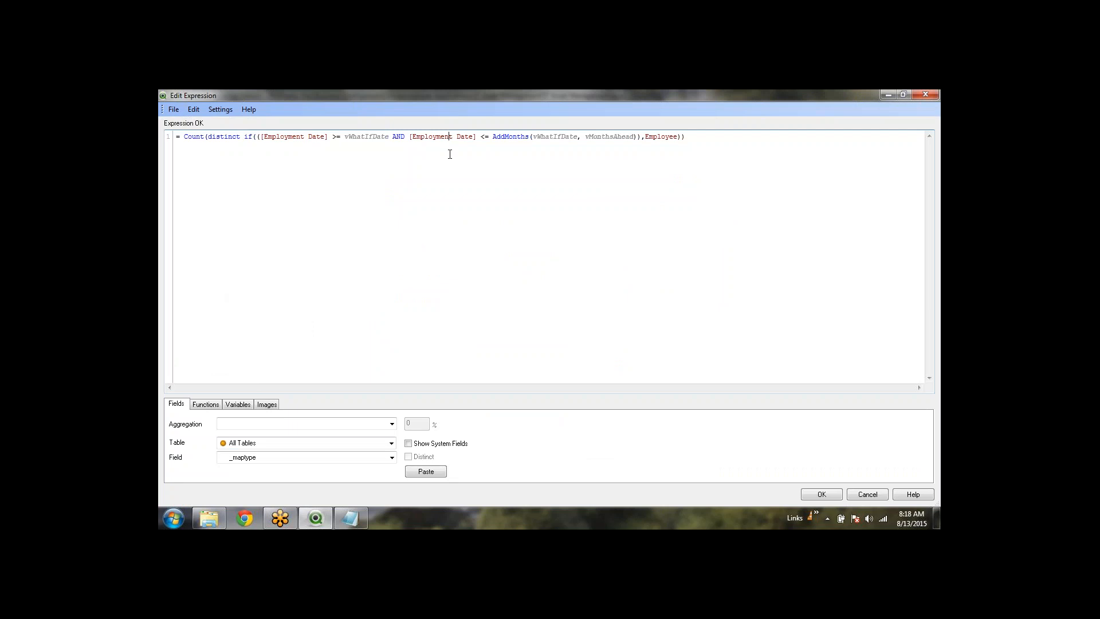
{"action": "left_click", "coordinate": [639, 136]}
{"action": "left_click_drag", "start_coordinate": [638, 136], "coordinate": [210, 143]}
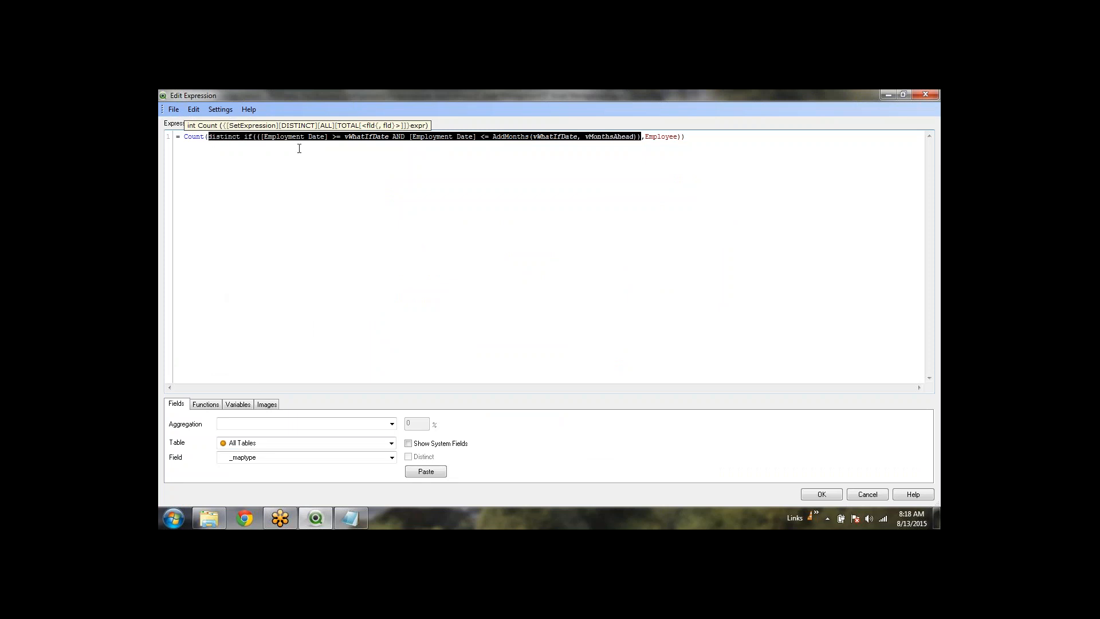
Examine the if condition, distinct and vWhatIfDate variables, then cancel the expression editor unchanged
{"action": "left_click", "coordinate": [636, 146]}
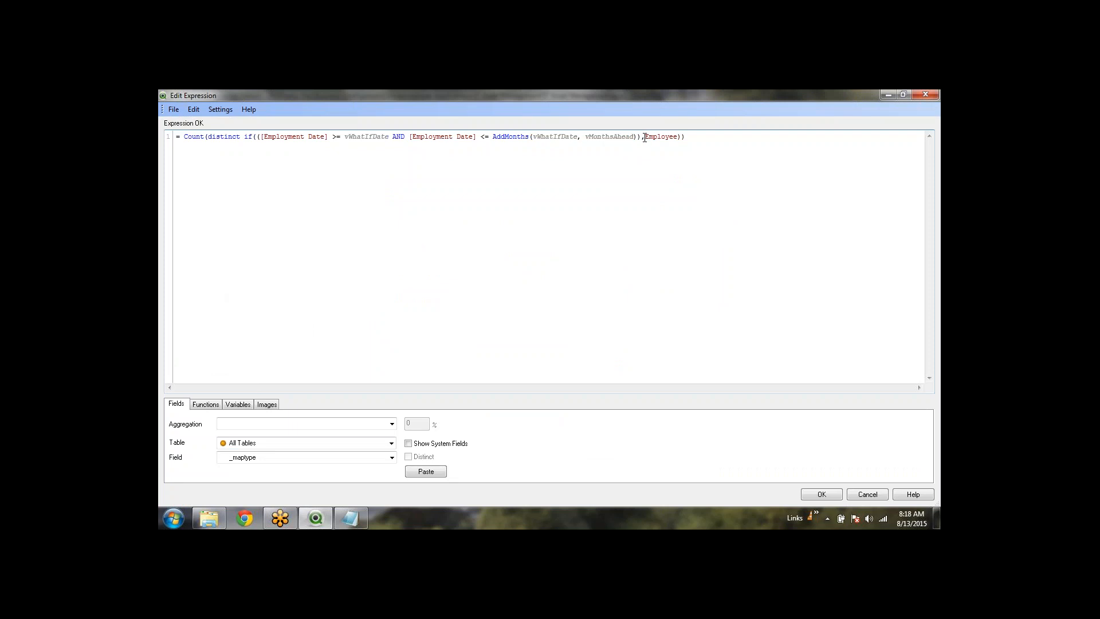
{"action": "left_click_drag", "start_coordinate": [642, 138], "coordinate": [205, 138]}
{"action": "left_click", "coordinate": [287, 187]}
{"action": "double_click", "coordinate": [367, 137]}
{"action": "double_click", "coordinate": [541, 137]}
{"action": "left_click", "coordinate": [609, 141]}
{"action": "triple_click", "coordinate": [615, 136]}
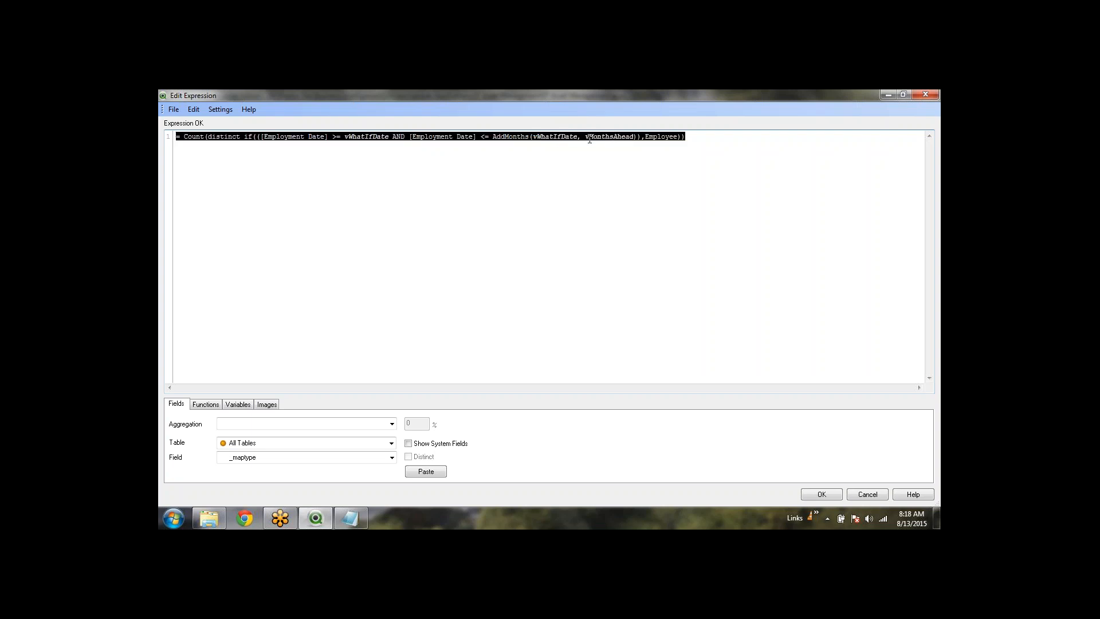
{"action": "left_click", "coordinate": [591, 147]}
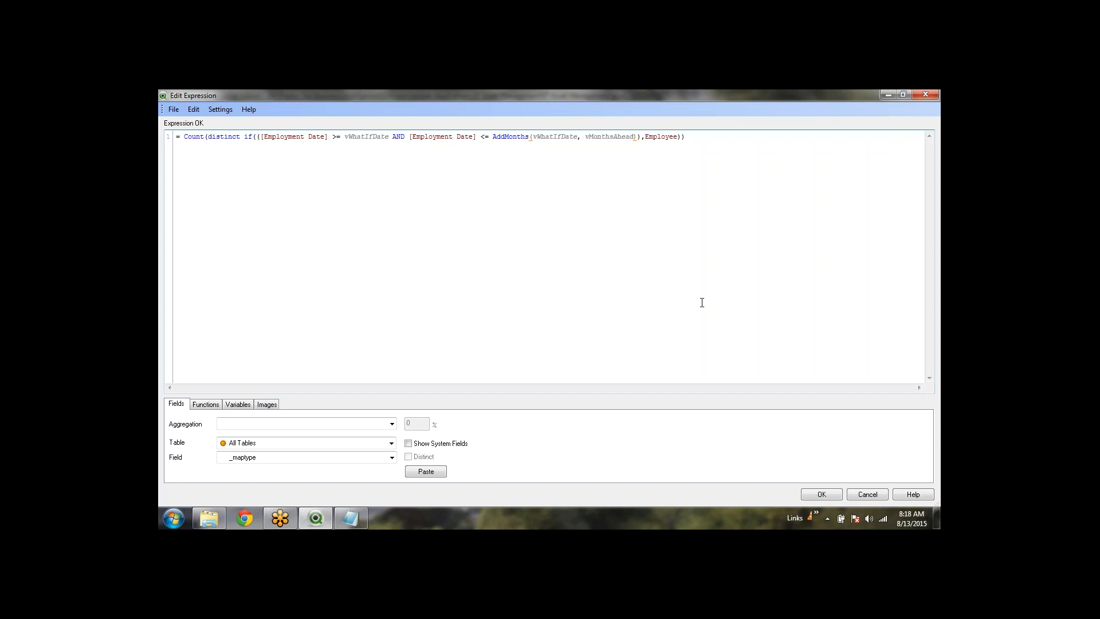
{"action": "left_click", "coordinate": [868, 494]}
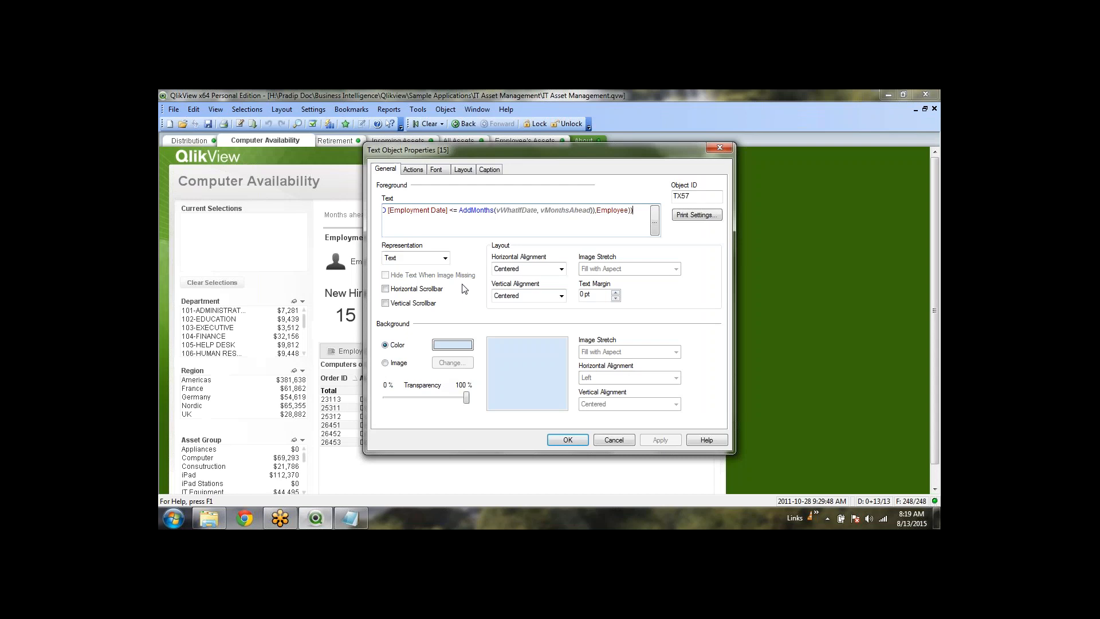
Re-check the New Hire expression's vWhatIfDate variable, then cancel both dialogs unchanged
{"action": "left_click", "coordinate": [623, 444]}
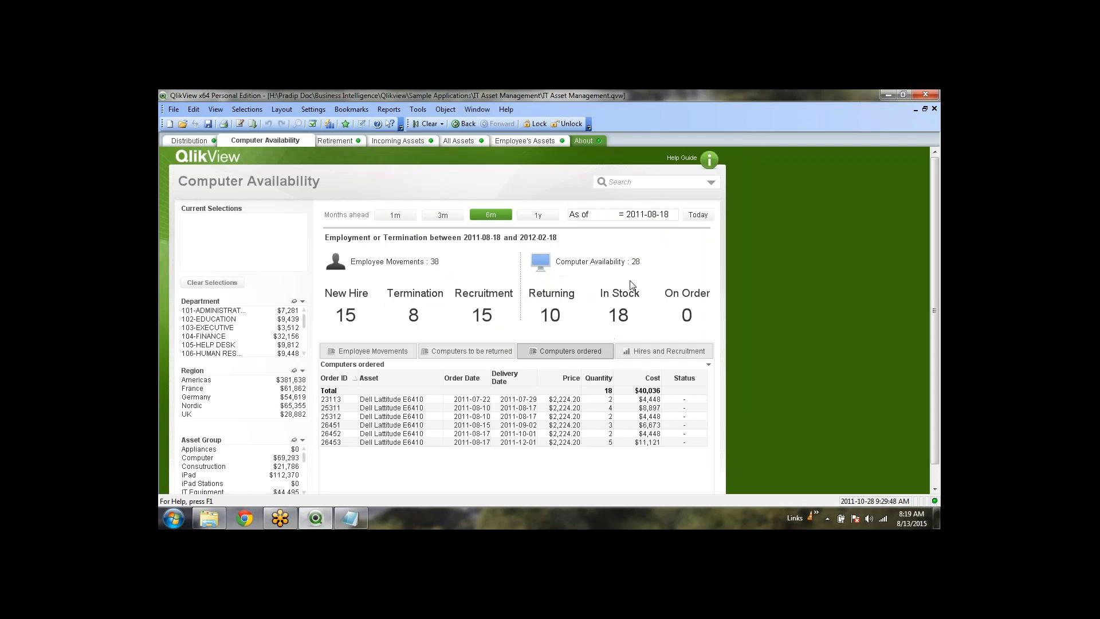
{"action": "left_click", "coordinate": [663, 219]}
{"action": "right_click", "coordinate": [347, 317]}
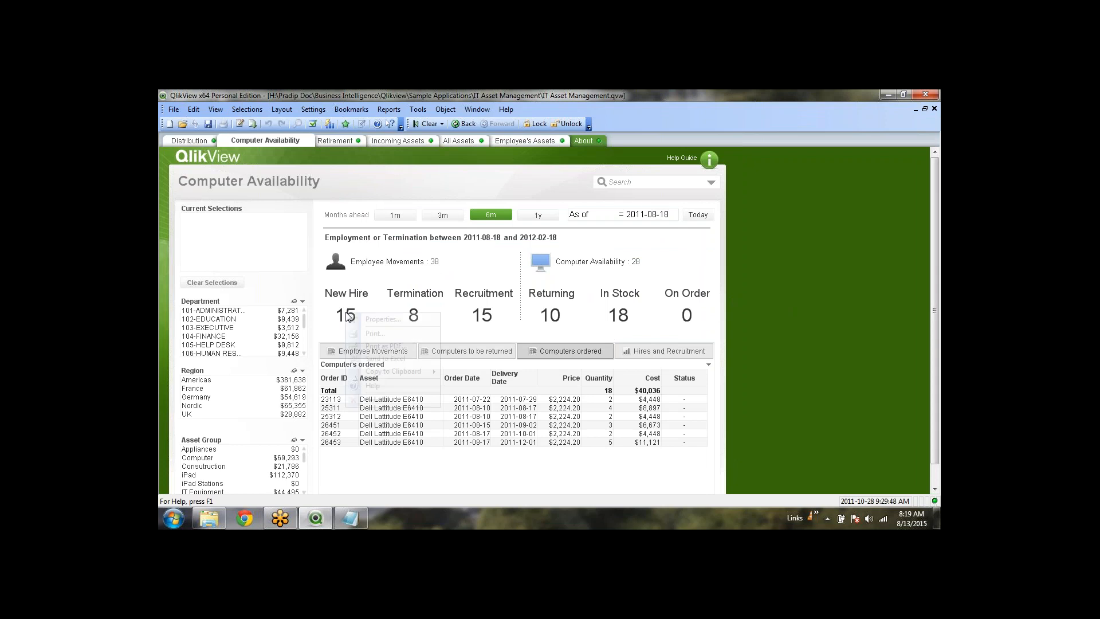
{"action": "left_click", "coordinate": [380, 319]}
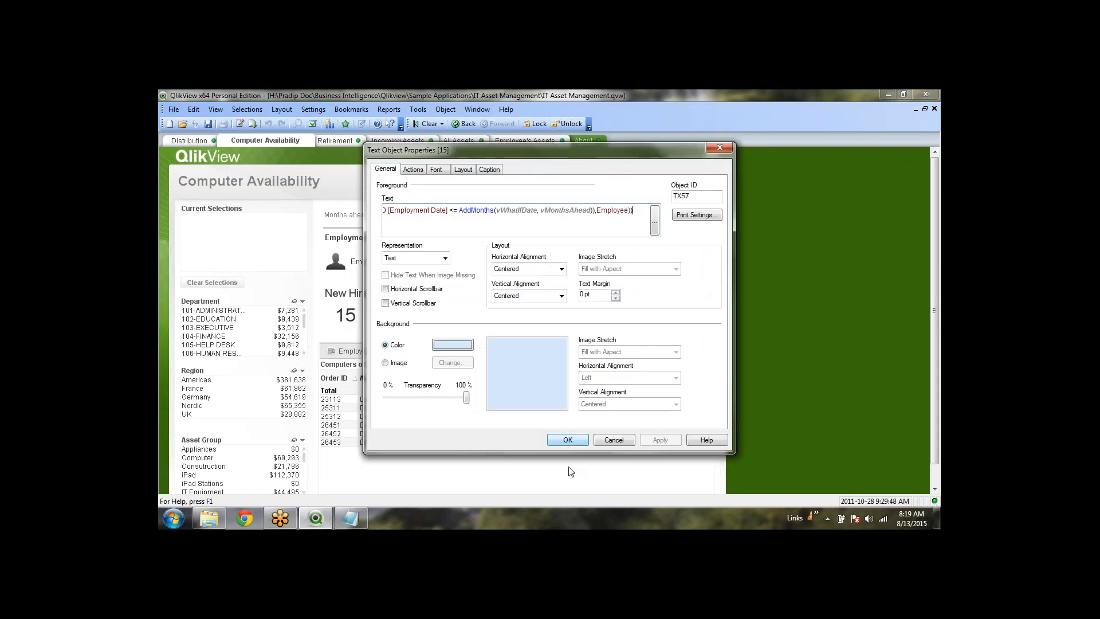
{"action": "left_click", "coordinate": [655, 221]}
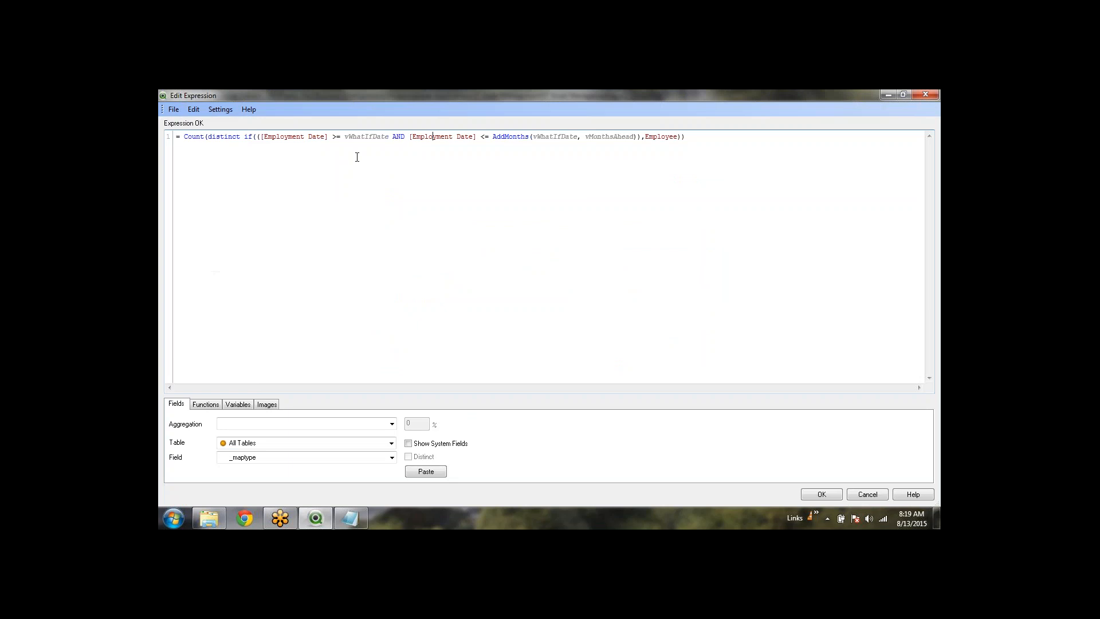
{"action": "double_click", "coordinate": [373, 138]}
{"action": "left_click", "coordinate": [878, 496]}
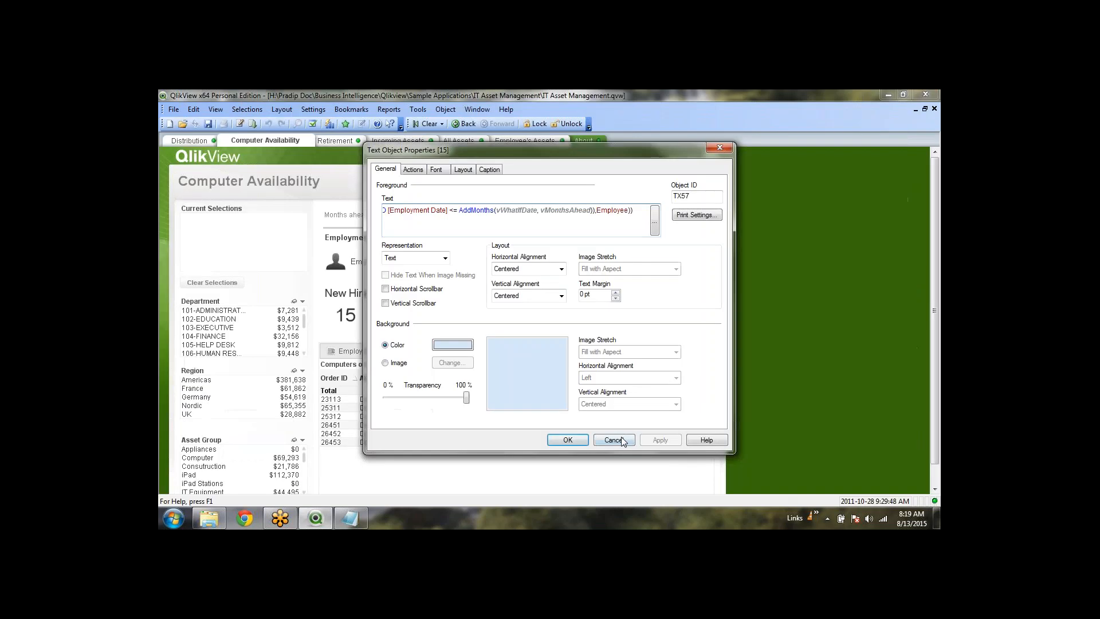
{"action": "left_click", "coordinate": [613, 440]}
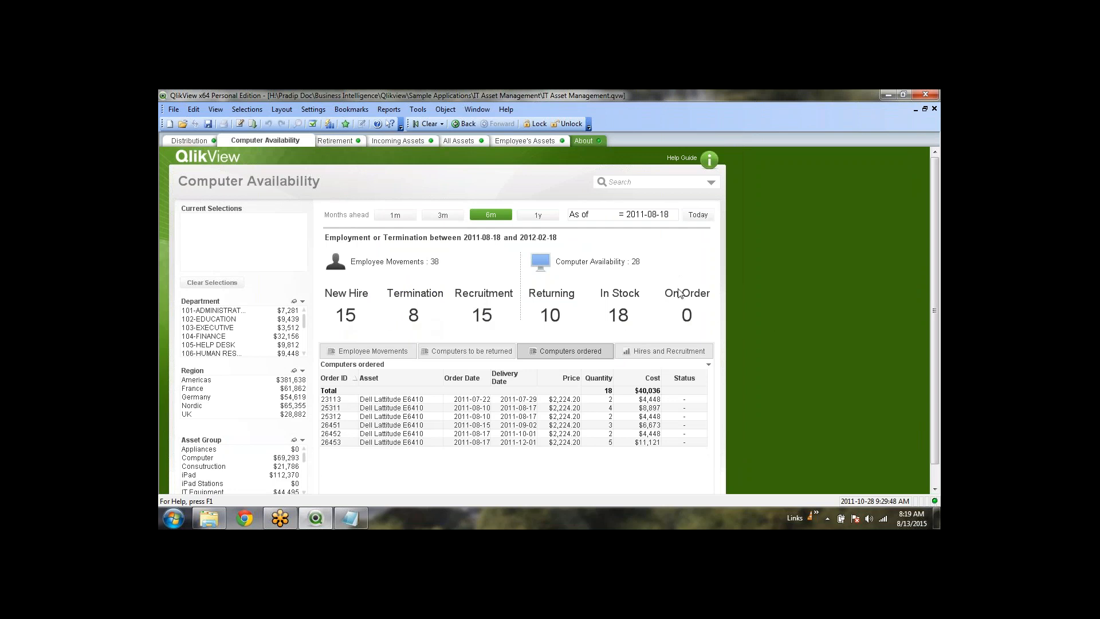
In the maximized Training Session document, add a Sheet2 text object with =Round(sum(OD.VALUERO))
{"action": "left_click", "coordinate": [916, 109]}
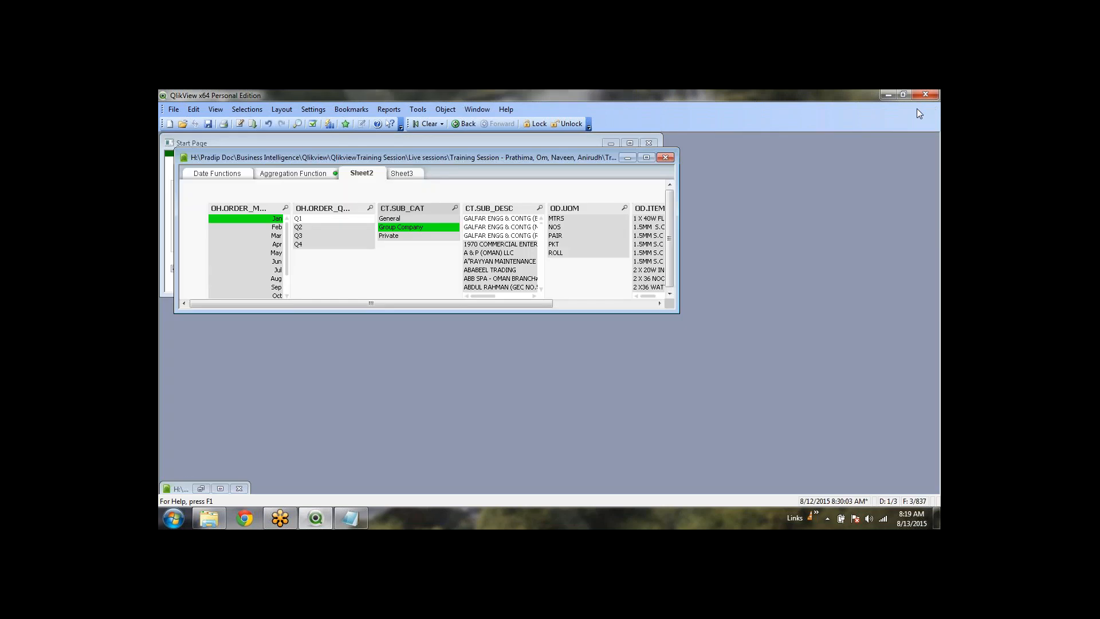
{"action": "left_click", "coordinate": [646, 158]}
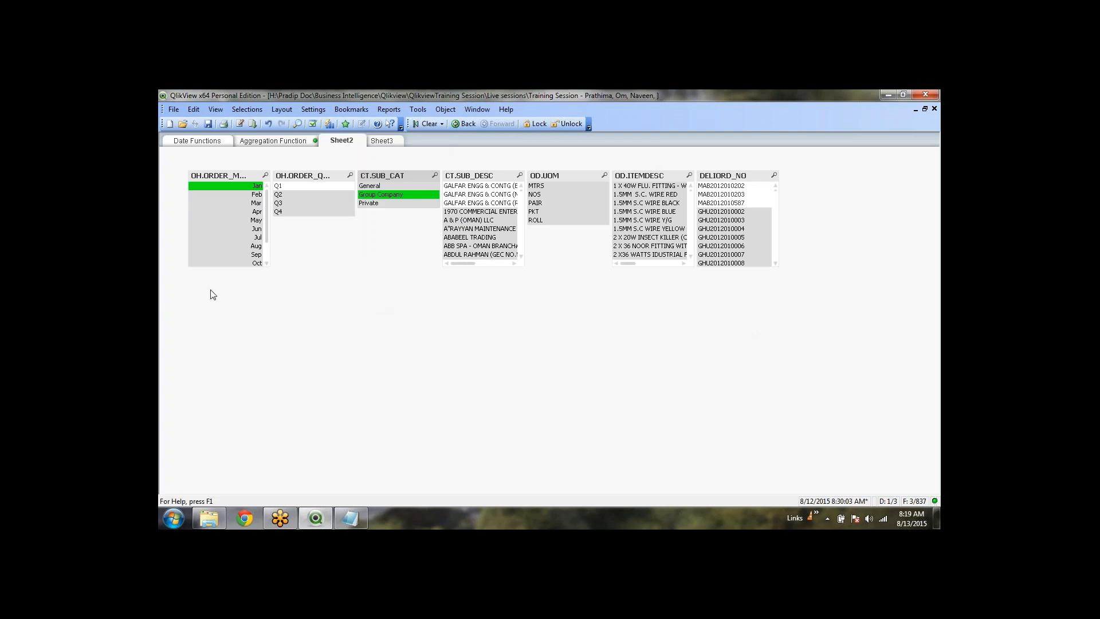
{"action": "right_click", "coordinate": [187, 289]}
{"action": "mouse_move", "coordinate": [258, 319]}
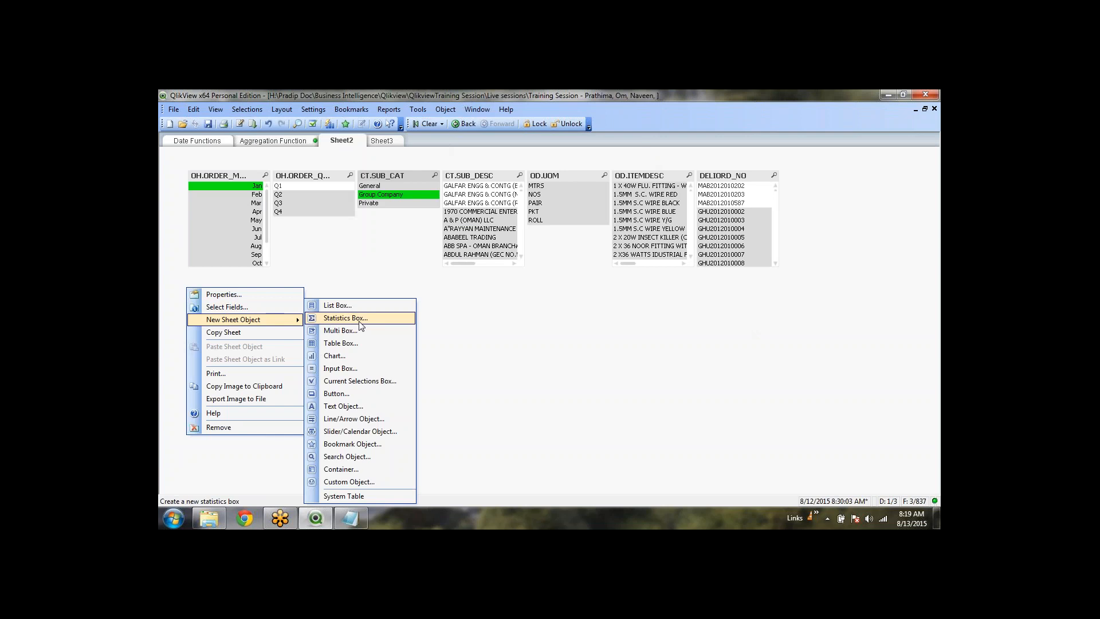
{"action": "left_click", "coordinate": [359, 406]}
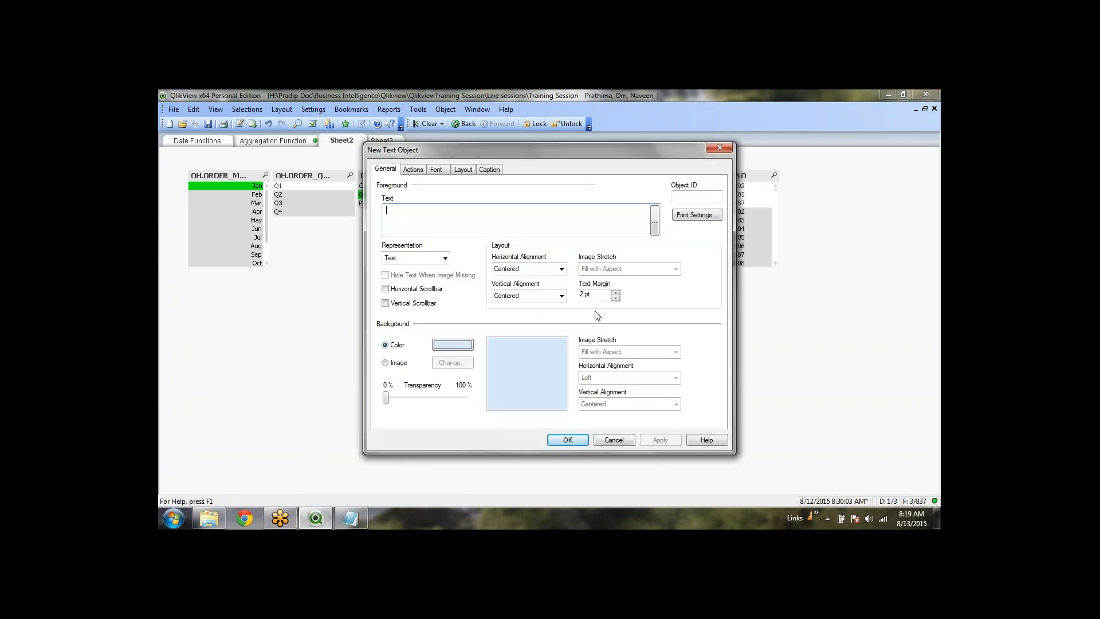
{"action": "type", "text": "="}
{"action": "key", "text": "BackSpace"}
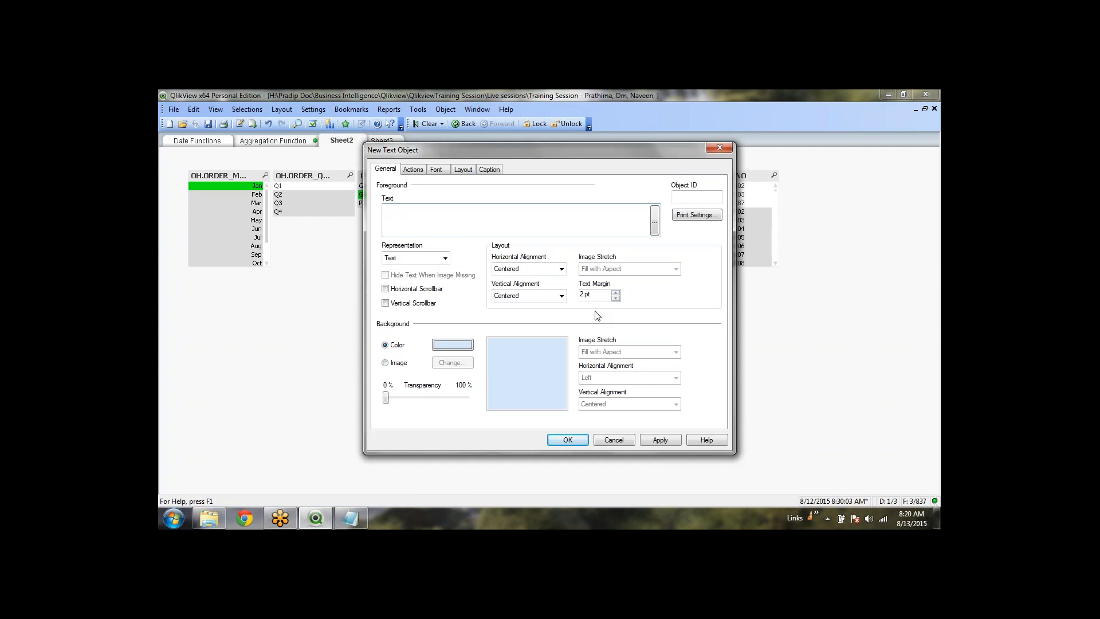
{"action": "type", "text": "=sum"}
{"action": "type", "text": "()"}
{"action": "type", "text": "od.v"}
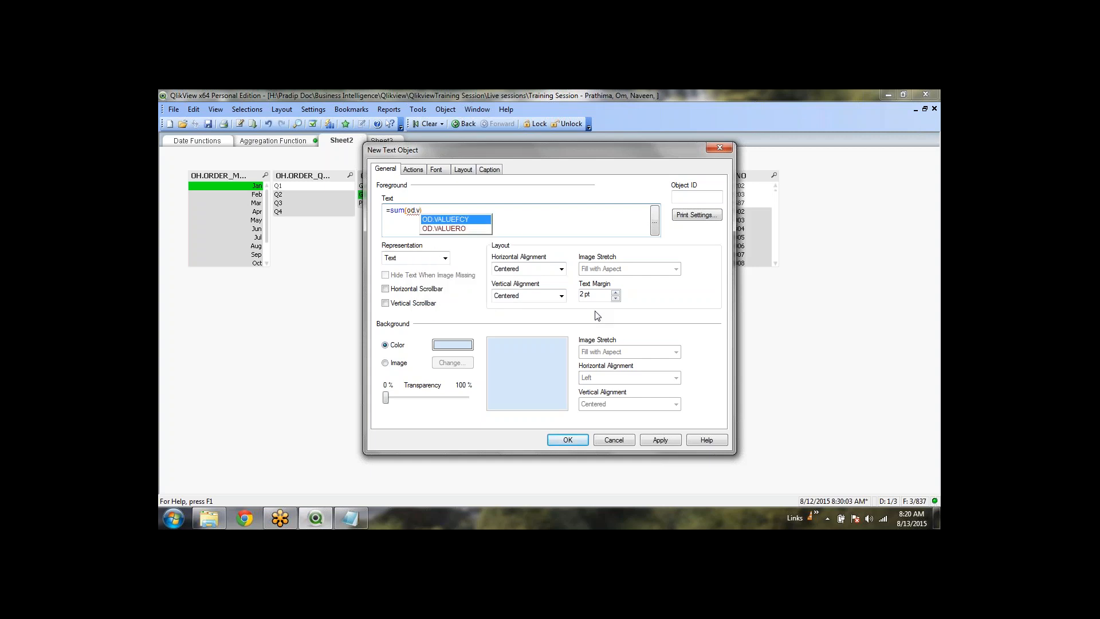
{"action": "key", "text": "Down"}
{"action": "key", "text": "Return"}
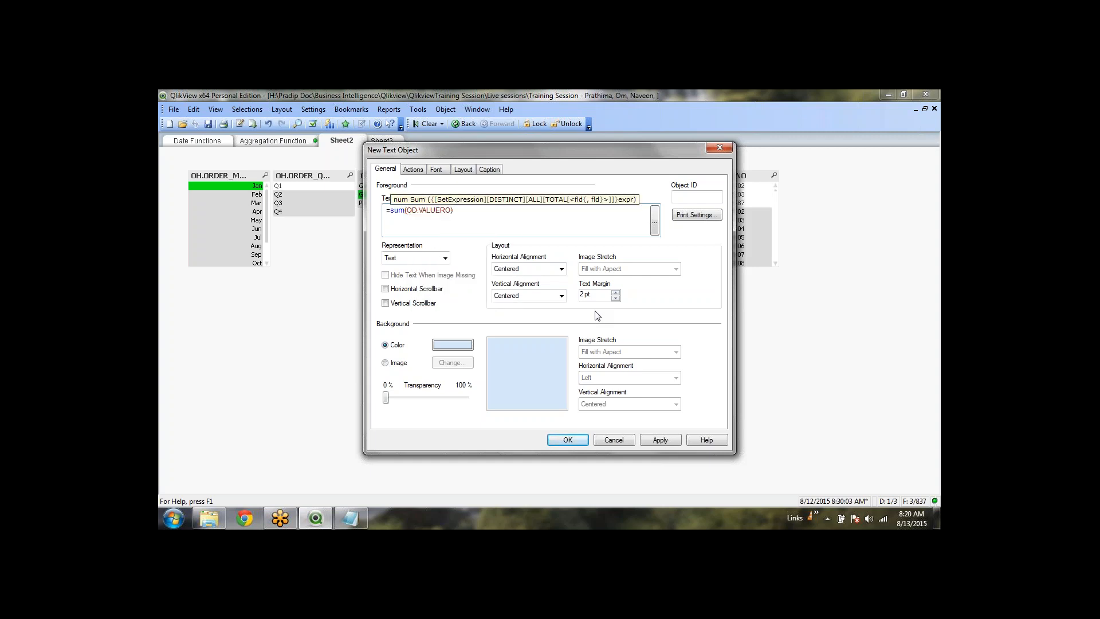
{"action": "type", "text": ")"}
{"action": "type", "text": "("}
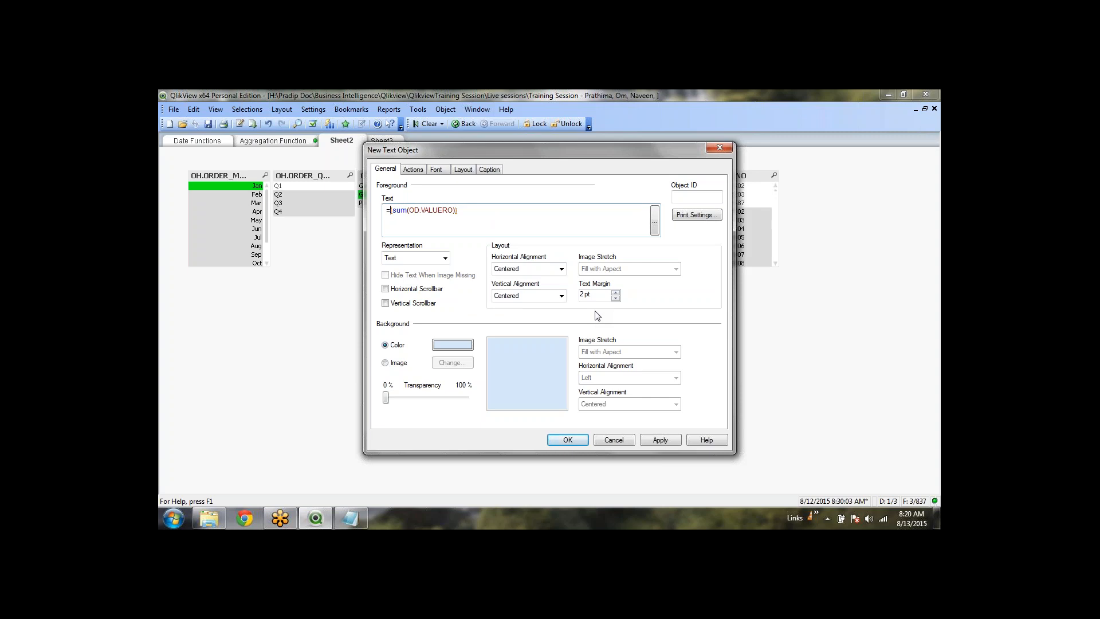
{"action": "type", "text": "Round"}
{"action": "left_click", "coordinate": [568, 441]}
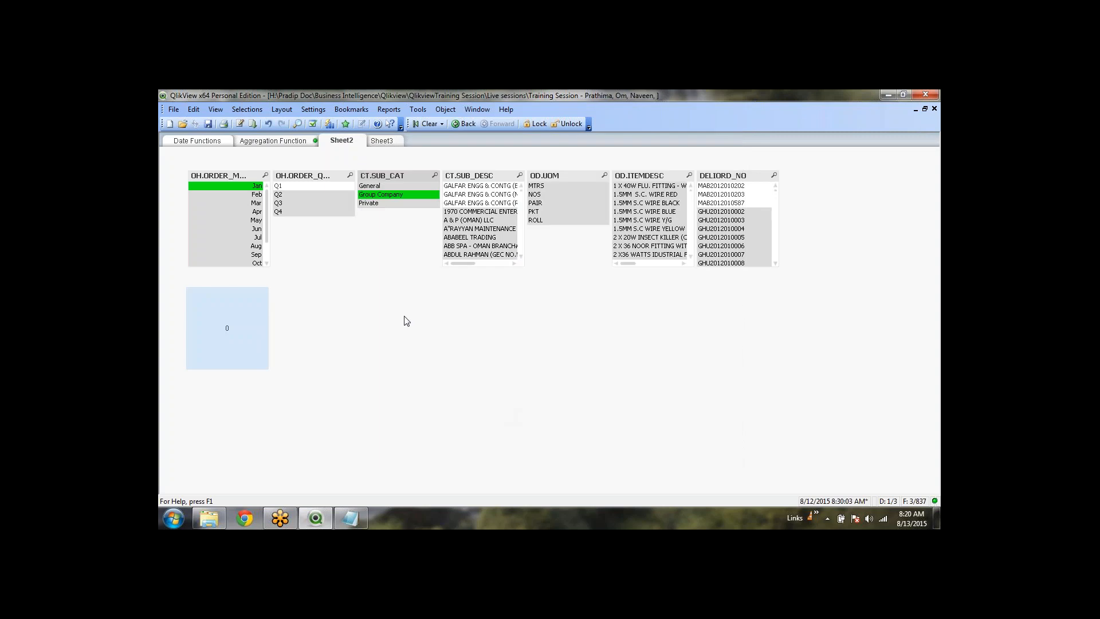
Clear all selections so the new text object shows 66381
{"action": "left_click", "coordinate": [427, 123]}
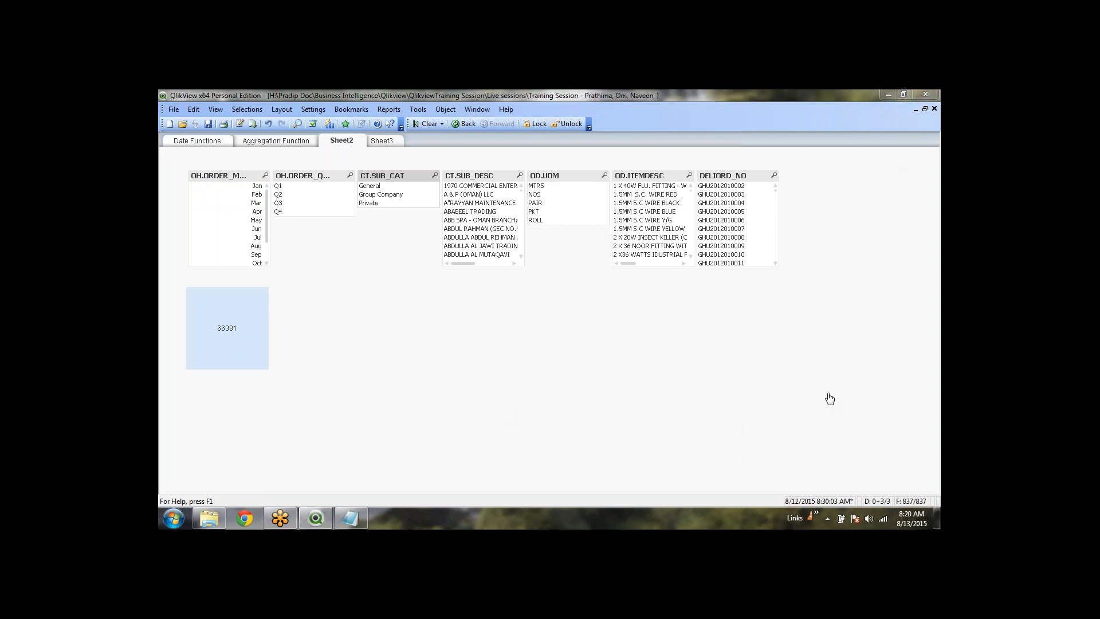
{"action": "left_click", "coordinate": [225, 328]}
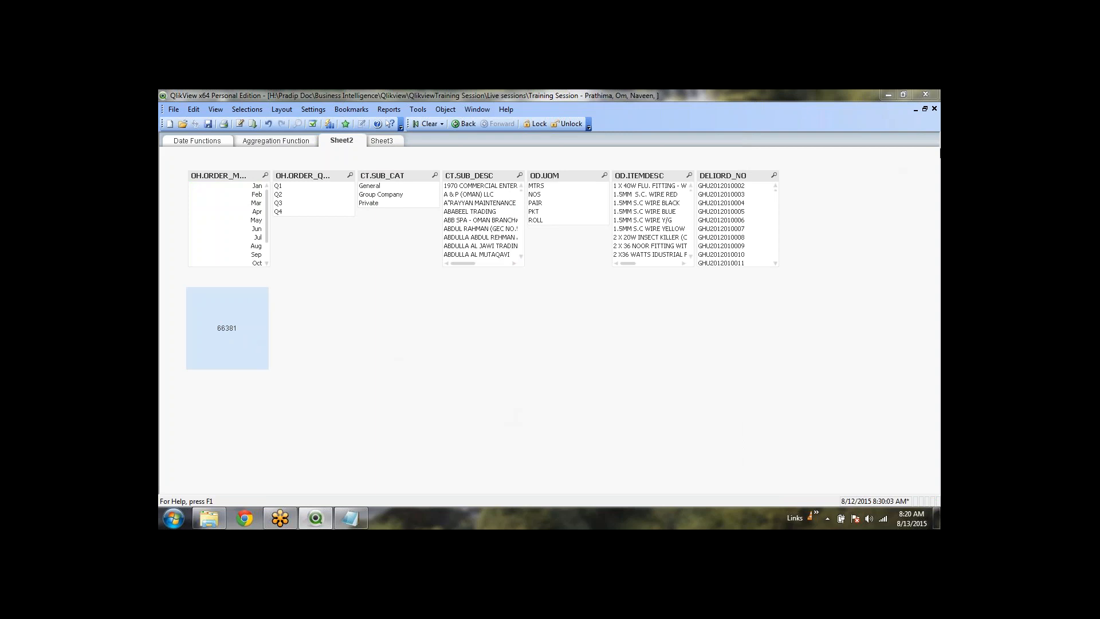
{"action": "right_click", "coordinate": [308, 316]}
{"action": "mouse_move", "coordinate": [367, 348]}
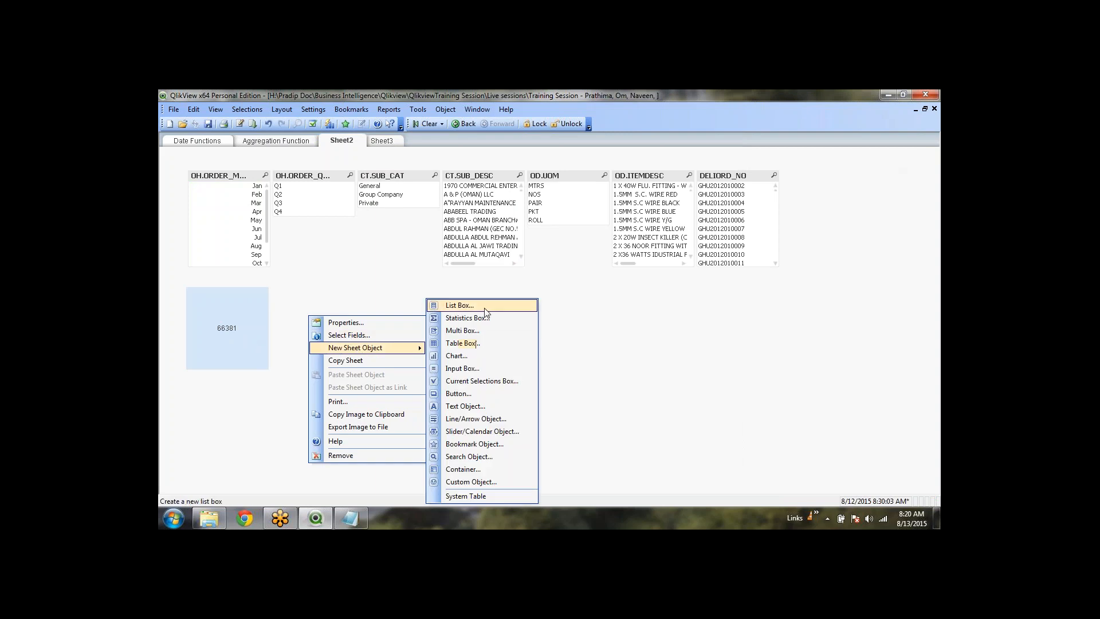
{"action": "left_click", "coordinate": [616, 357]}
Turn on the text object's caption with title =Sum(OD.QTY)
{"action": "right_click", "coordinate": [195, 303]}
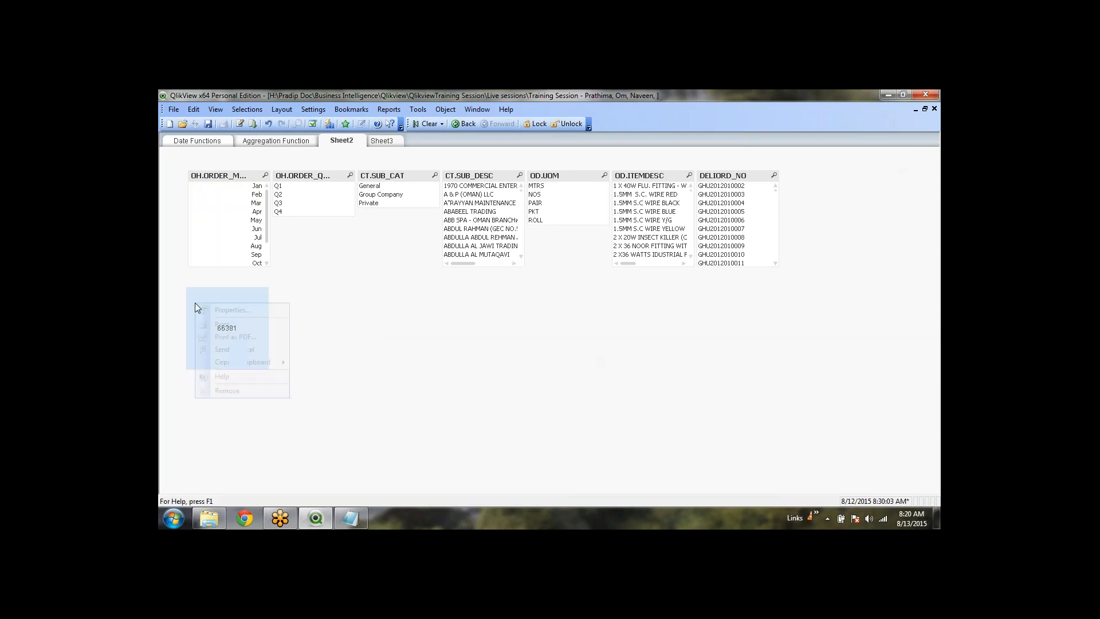
{"action": "left_click", "coordinate": [220, 312]}
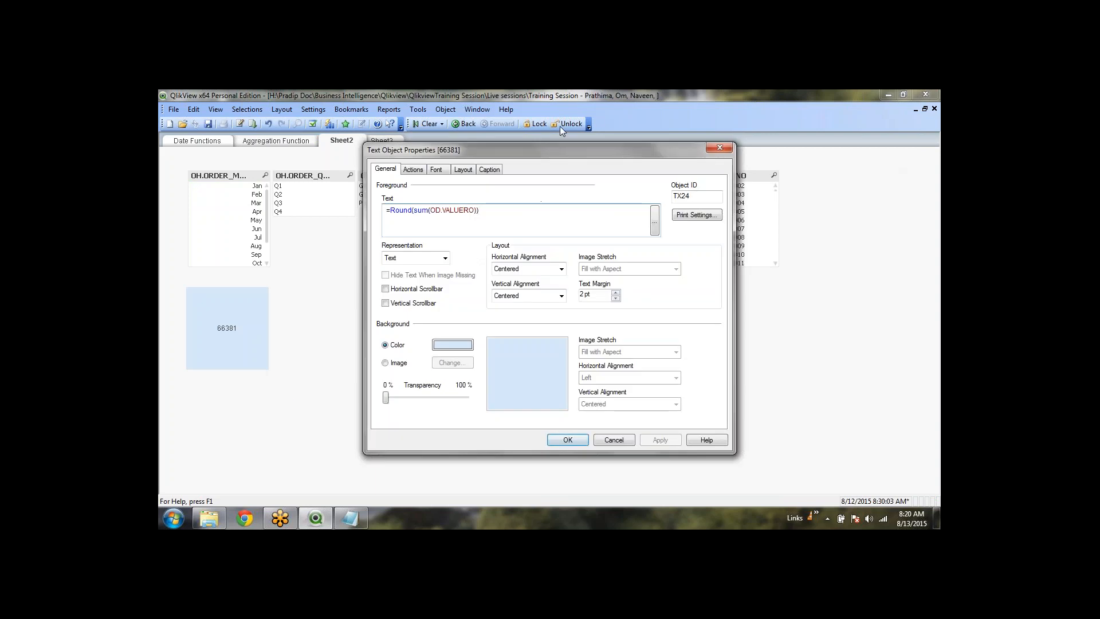
{"action": "left_click", "coordinate": [490, 170]}
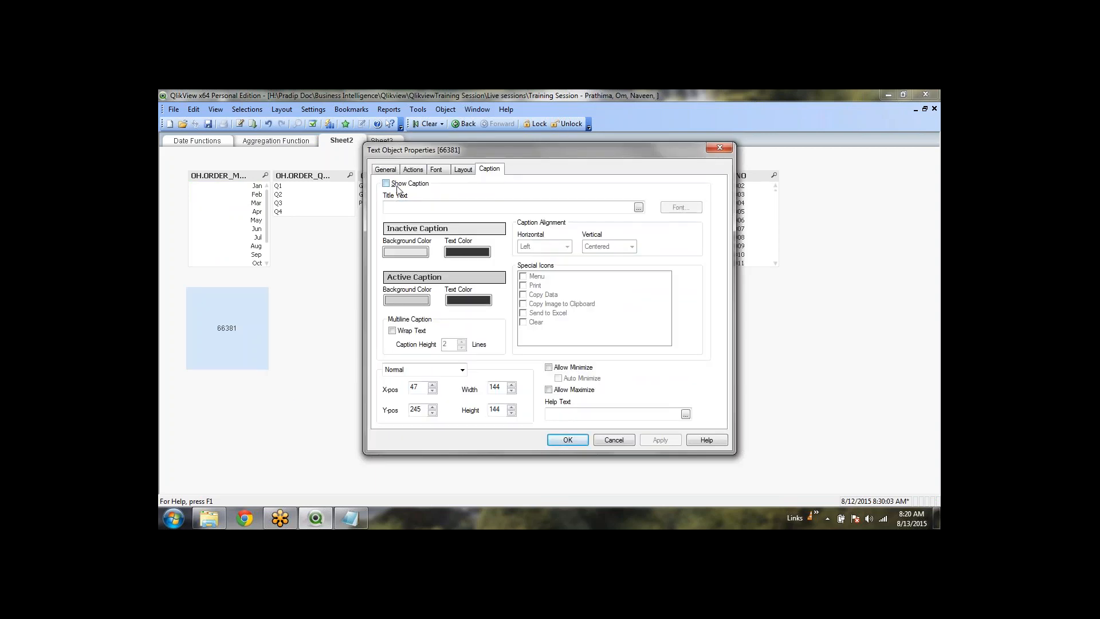
{"action": "left_click", "coordinate": [397, 186]}
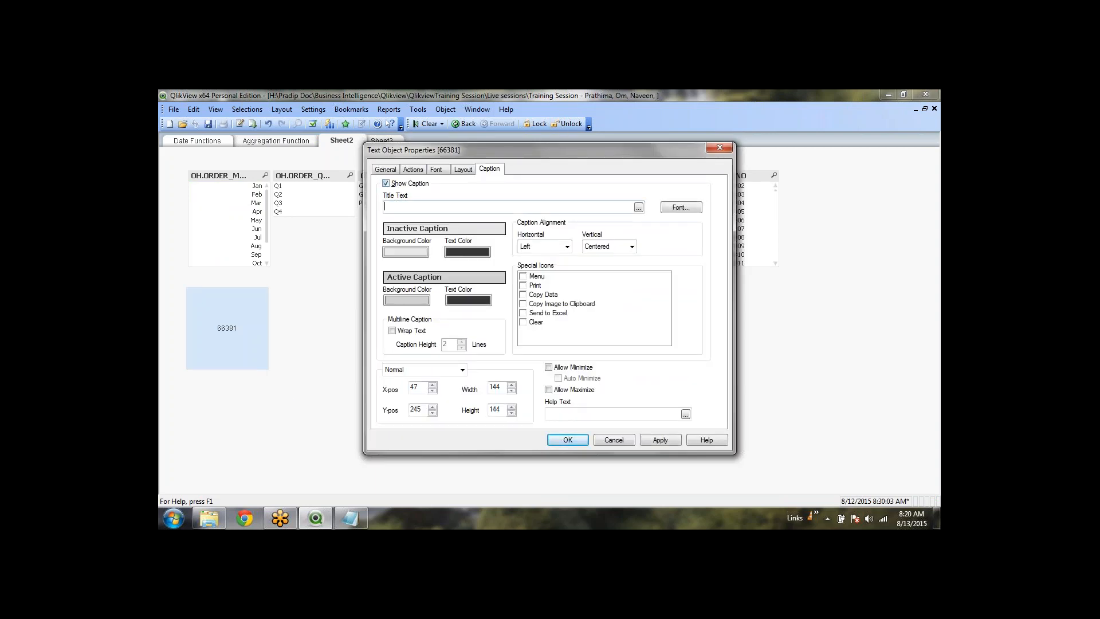
{"action": "left_click", "coordinate": [386, 207]}
{"action": "type", "text": "=su"}
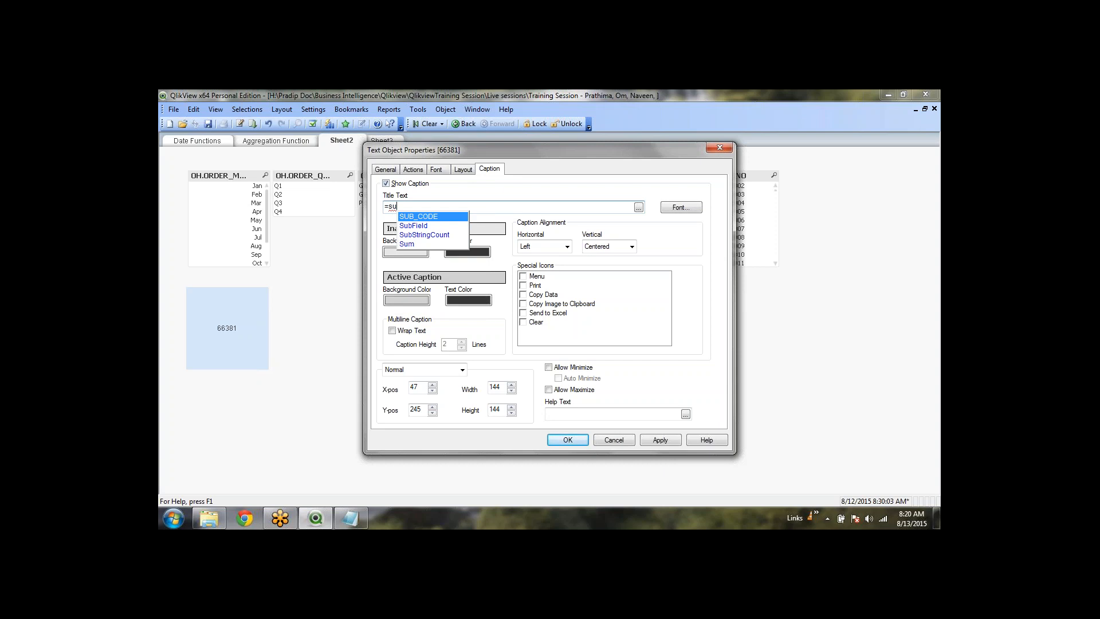
{"action": "key", "text": "Down"}
{"action": "key", "text": "Down"}
{"action": "key", "text": "Down"}
{"action": "key", "text": "Return"}
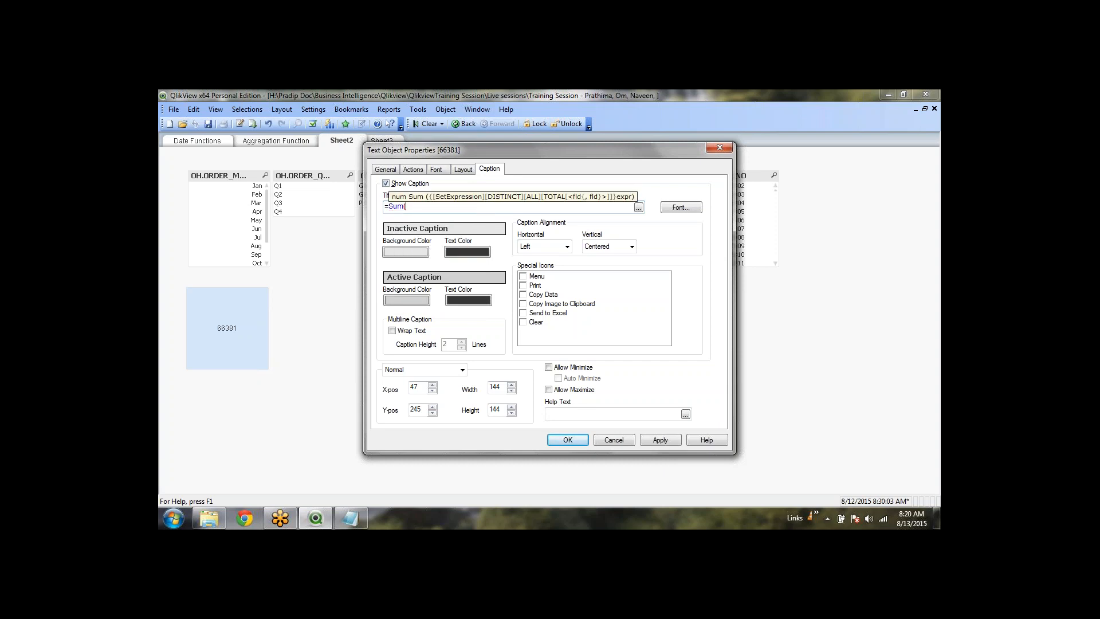
{"action": "type", "text": "od."}
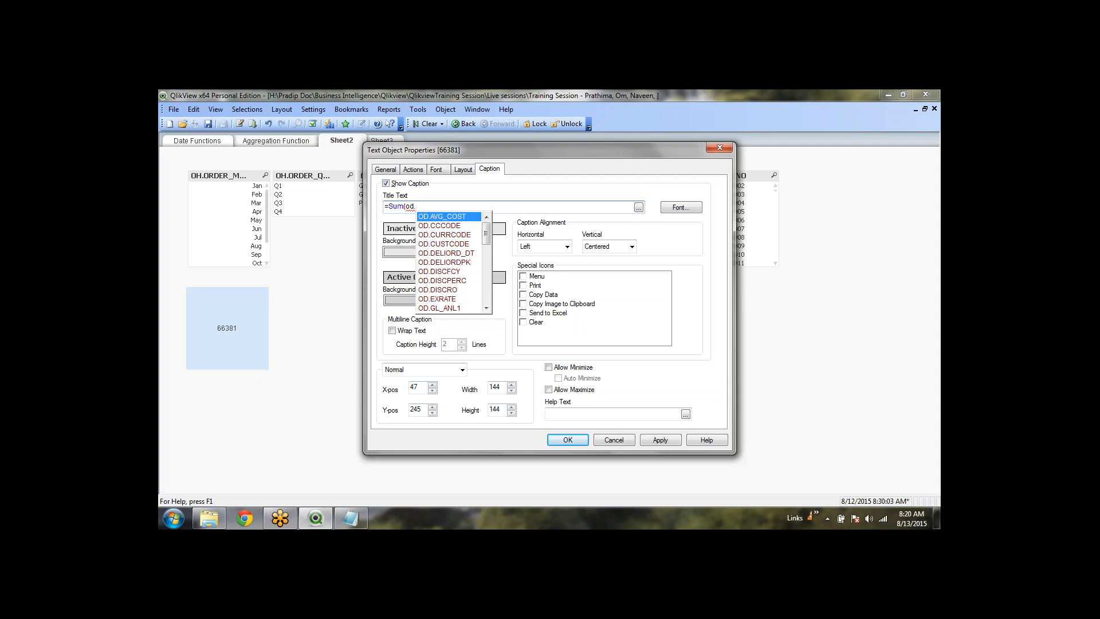
{"action": "type", "text": "q"}
{"action": "key", "text": "Down"}
{"action": "key", "text": "Return"}
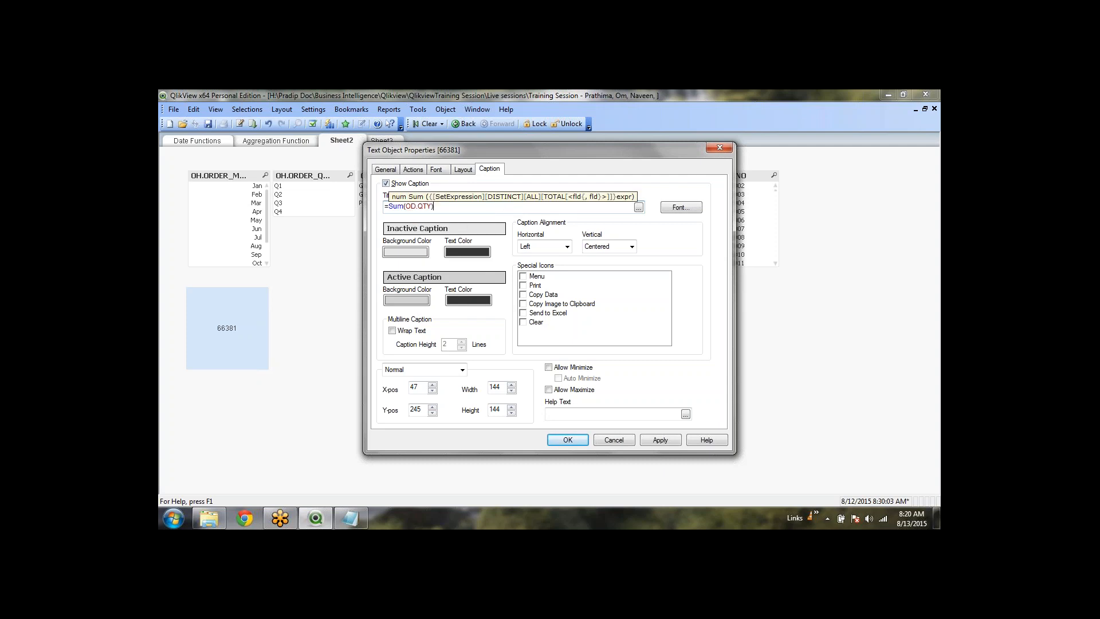
{"action": "type", "text": ")"}
{"action": "left_click", "coordinate": [585, 441]}
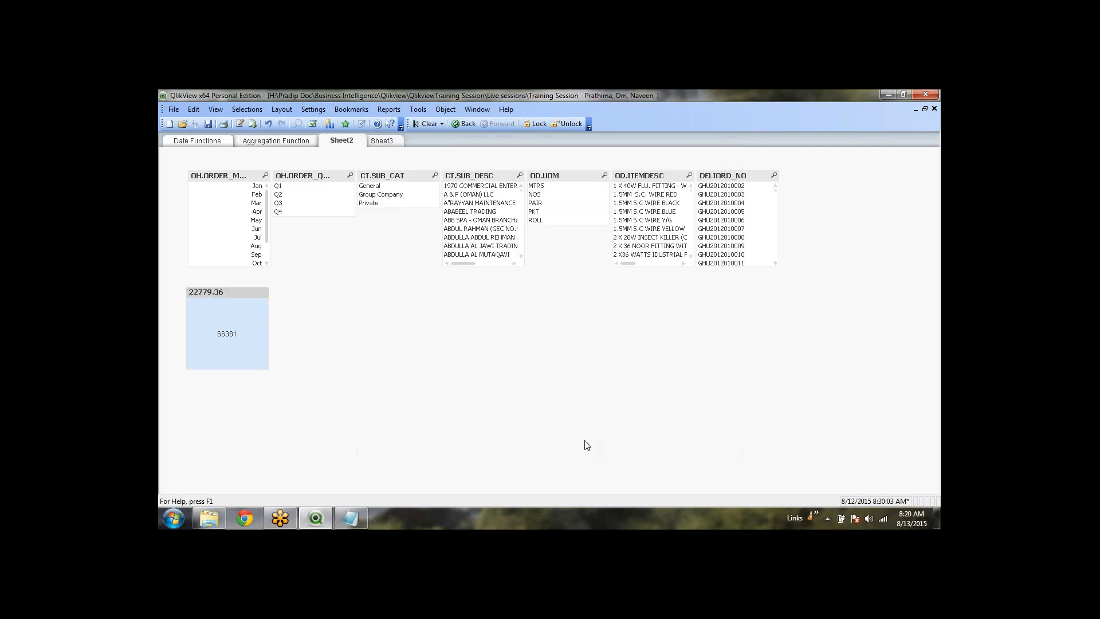
Wrap the caption expression in Round so it shows 22779
{"action": "left_click", "coordinate": [241, 294]}
{"action": "right_click", "coordinate": [242, 293]}
{"action": "left_click", "coordinate": [255, 300]}
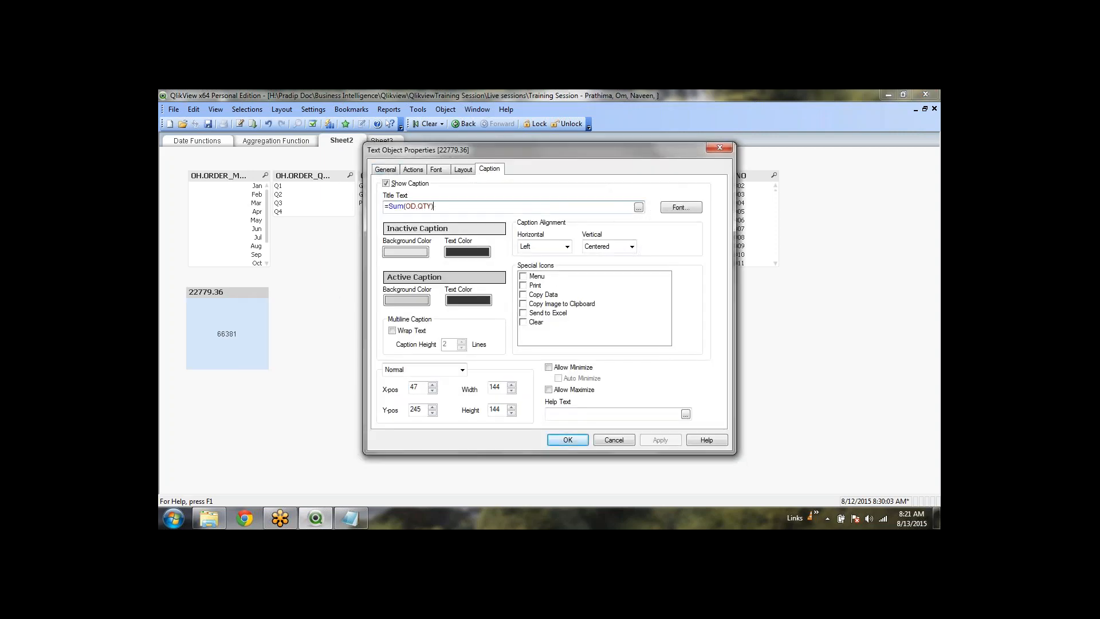
{"action": "type", "text": ")"}
{"action": "left_click", "coordinate": [388, 207]}
{"action": "type", "text": "(Round"}
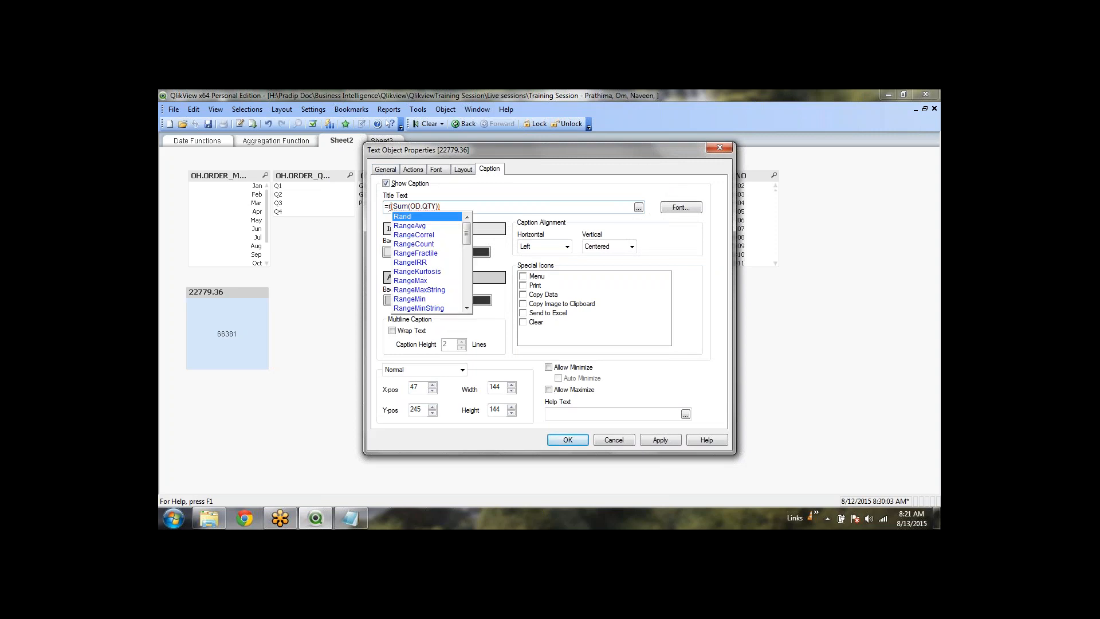
{"action": "left_click", "coordinate": [567, 440]}
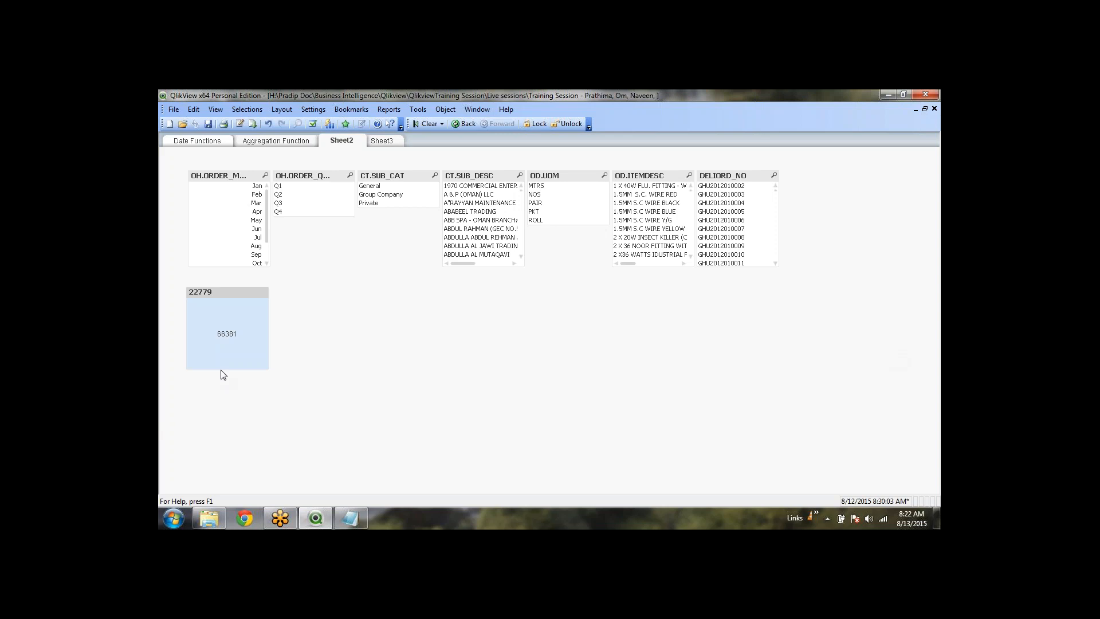
Shorten the 66381 text object and set its font to bold, size 14
{"action": "left_click_drag", "start_coordinate": [224, 369], "coordinate": [230, 336]}
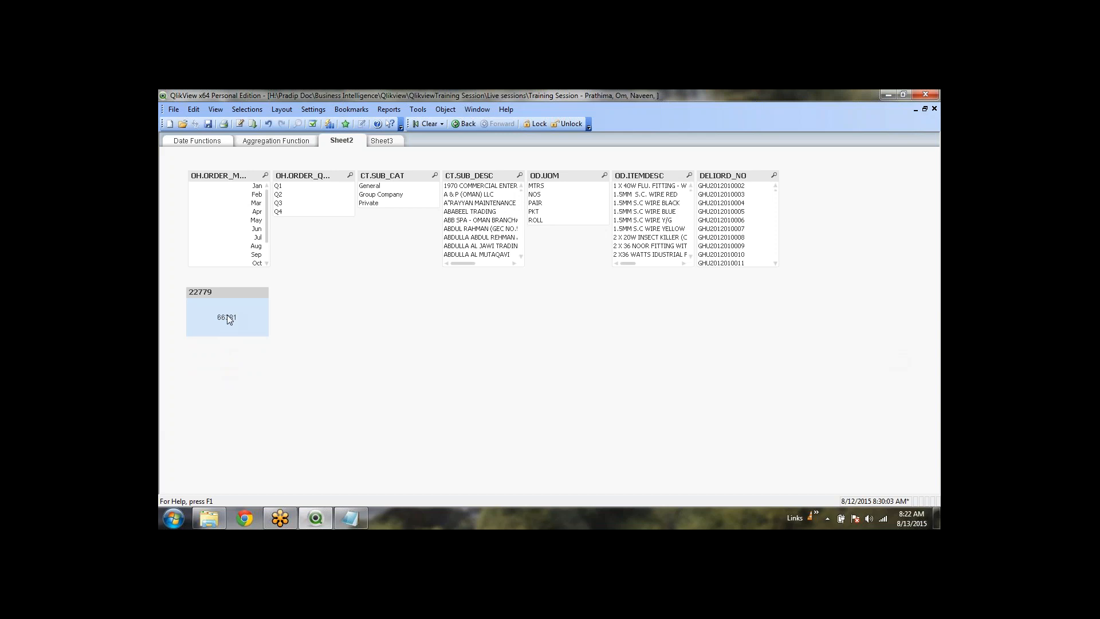
{"action": "right_click", "coordinate": [227, 314]}
{"action": "left_click", "coordinate": [253, 322]}
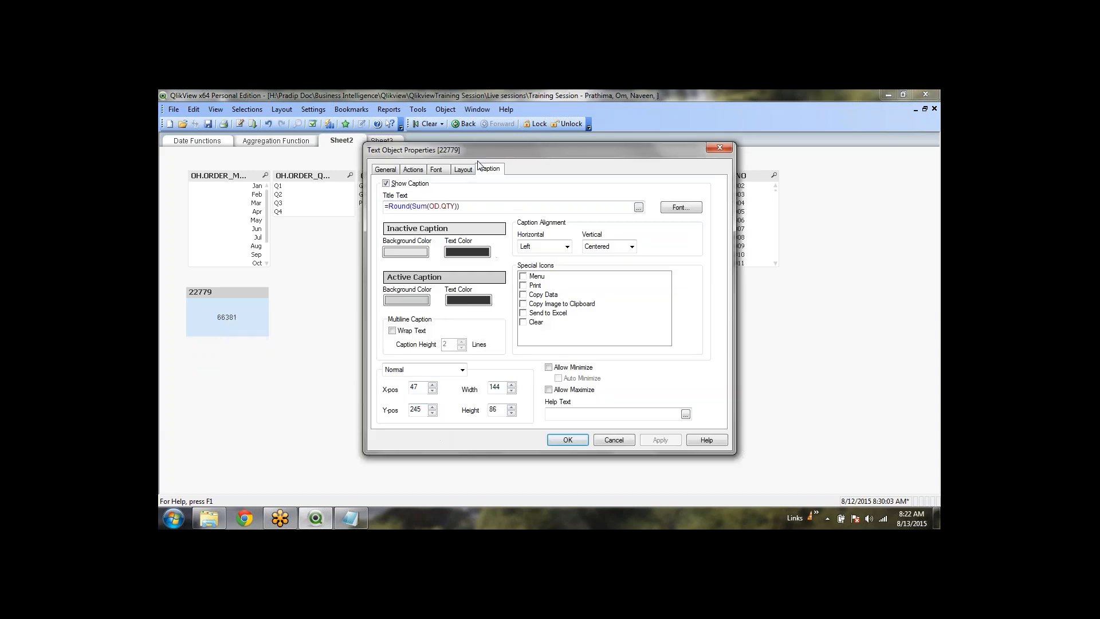
{"action": "left_click", "coordinate": [436, 170]}
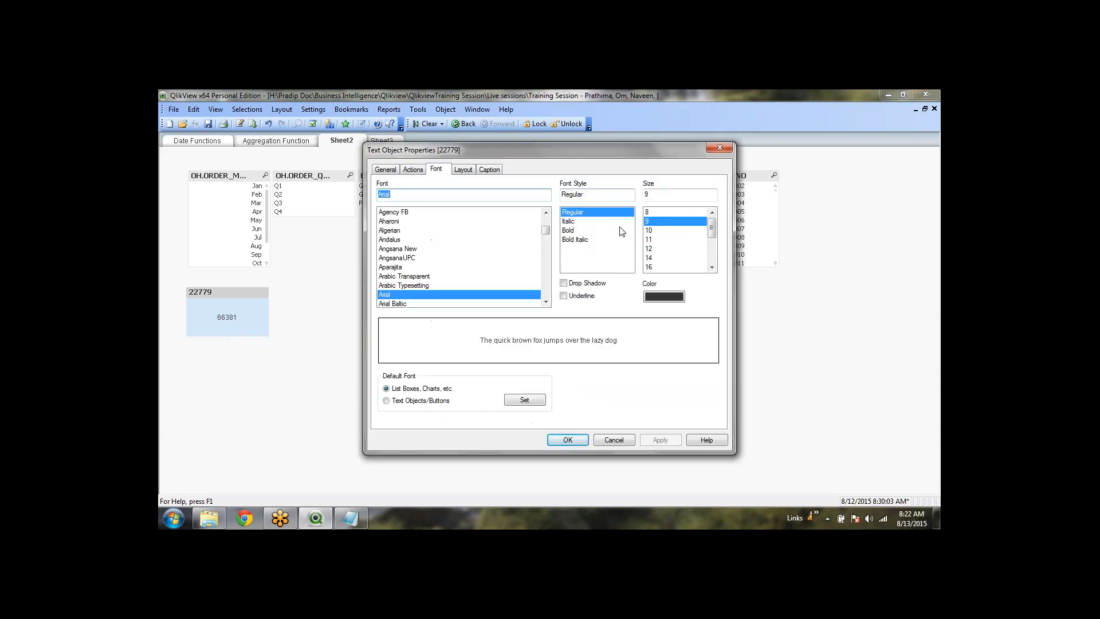
{"action": "left_click", "coordinate": [584, 230]}
{"action": "left_click", "coordinate": [659, 257]}
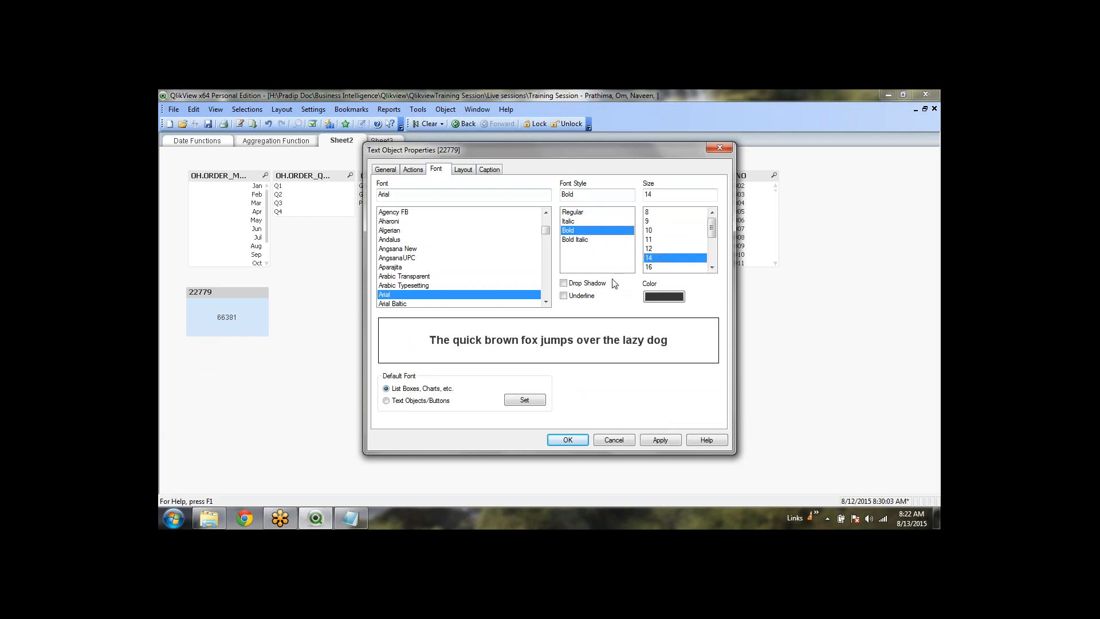
{"action": "left_click", "coordinate": [568, 439]}
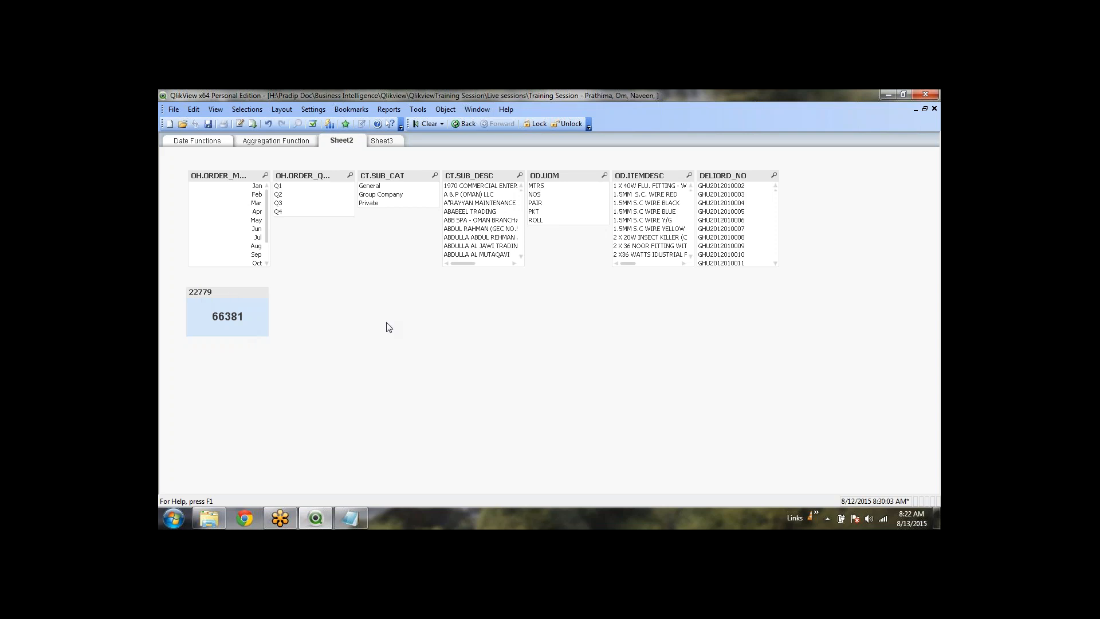
{"action": "left_click", "coordinate": [219, 321]}
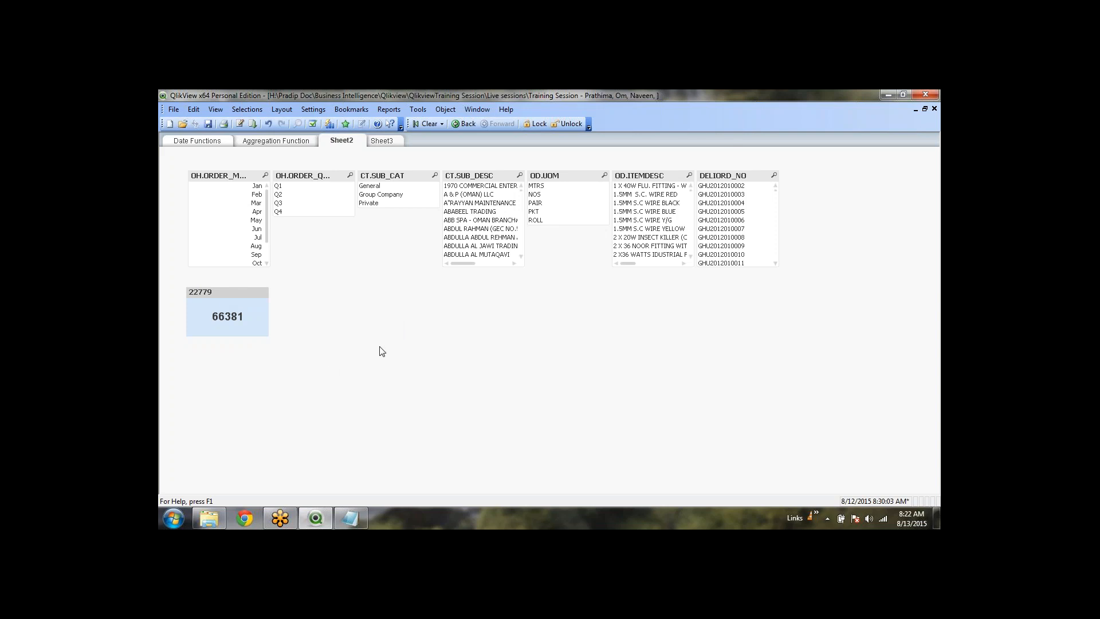
Deselect the 66381 text object, then bring up its context menu
{"action": "left_click", "coordinate": [304, 366]}
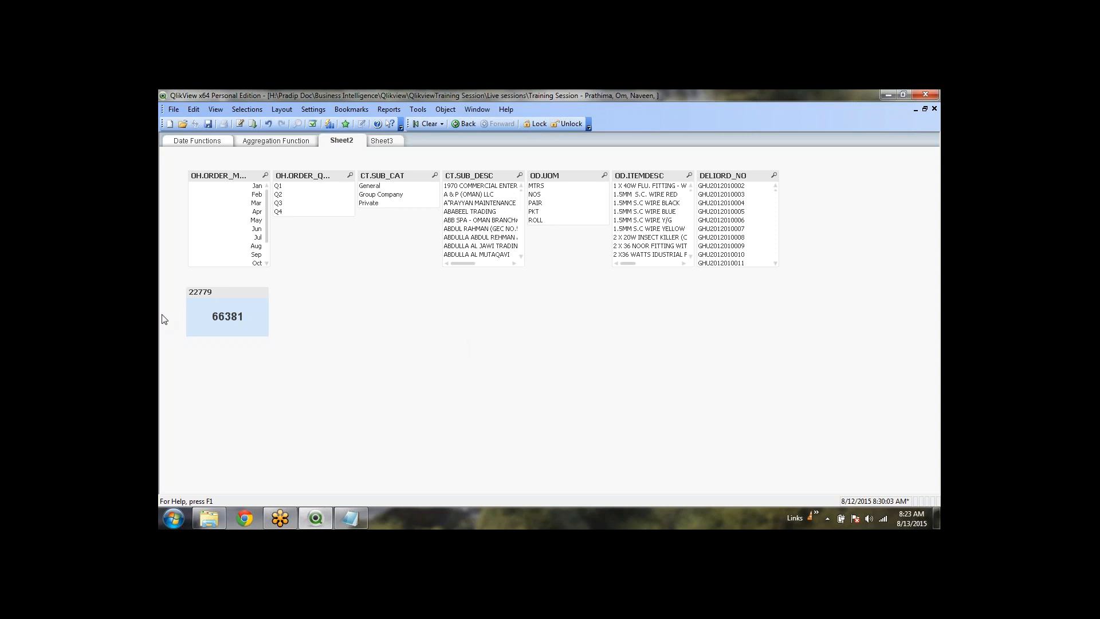
{"action": "right_click", "coordinate": [221, 311]}
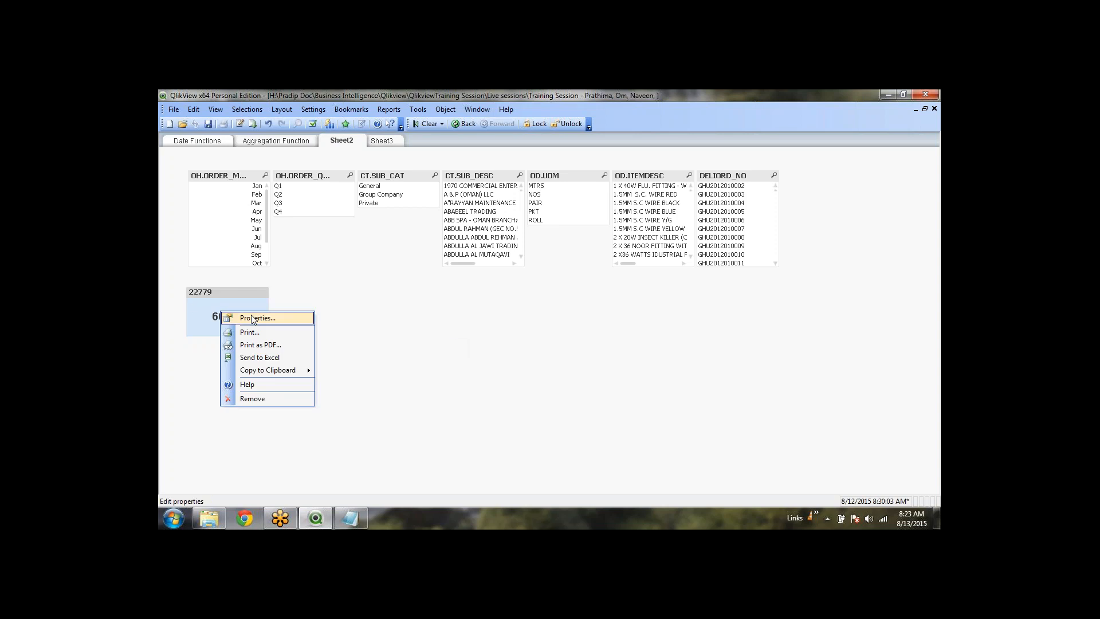
Review the =Round(sum(OD.VALUERO)) expression in the text object's properties and close with OK
{"action": "left_click", "coordinate": [251, 318]}
{"action": "left_click", "coordinate": [386, 169]}
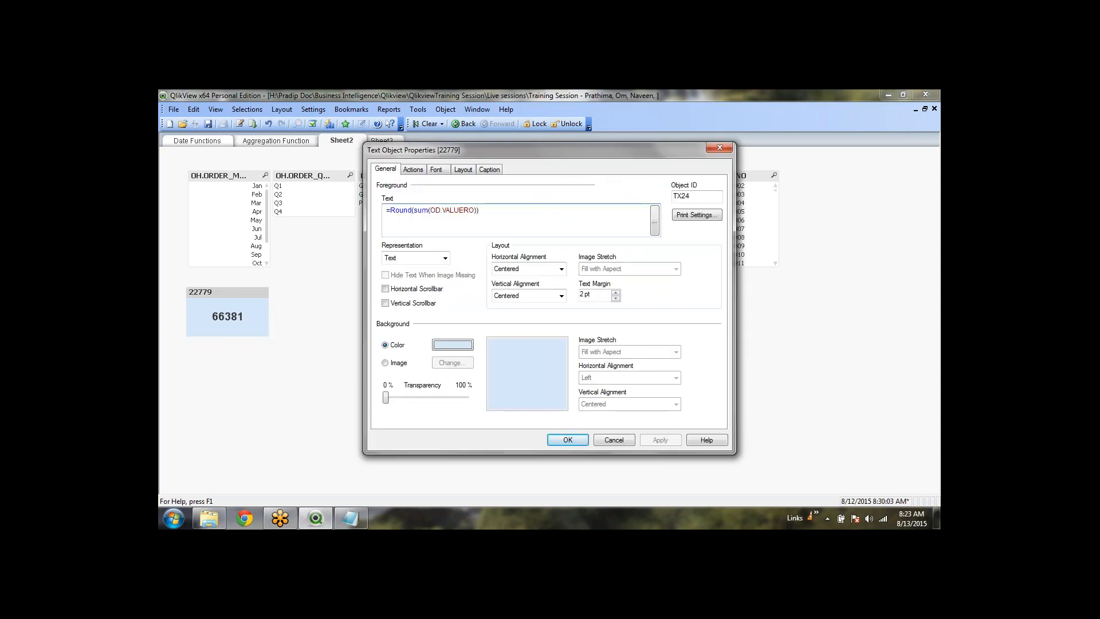
{"action": "left_click", "coordinate": [565, 441]}
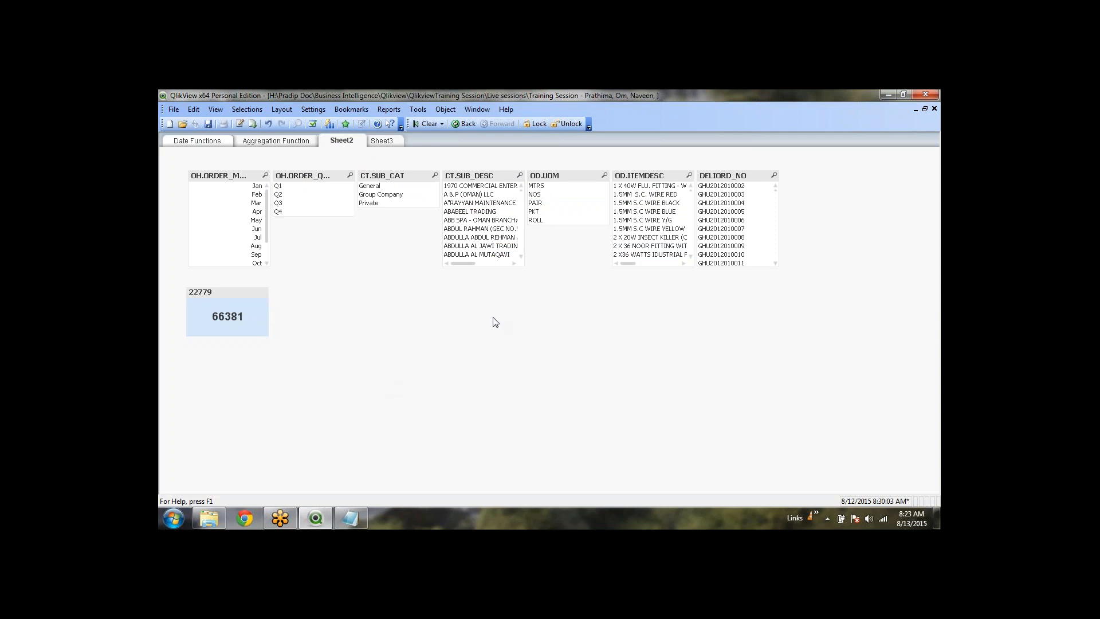
Select quarter Q1 in the OH.ORDER_QUATER list box, then clear all selections
{"action": "left_click", "coordinate": [285, 190]}
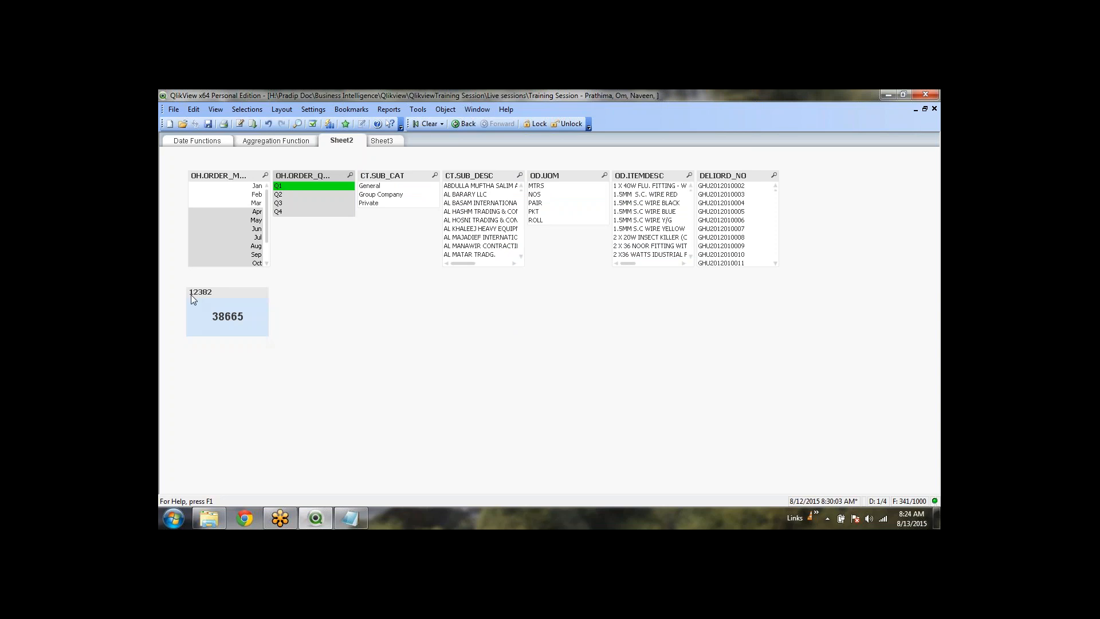
{"action": "left_click", "coordinate": [418, 125]}
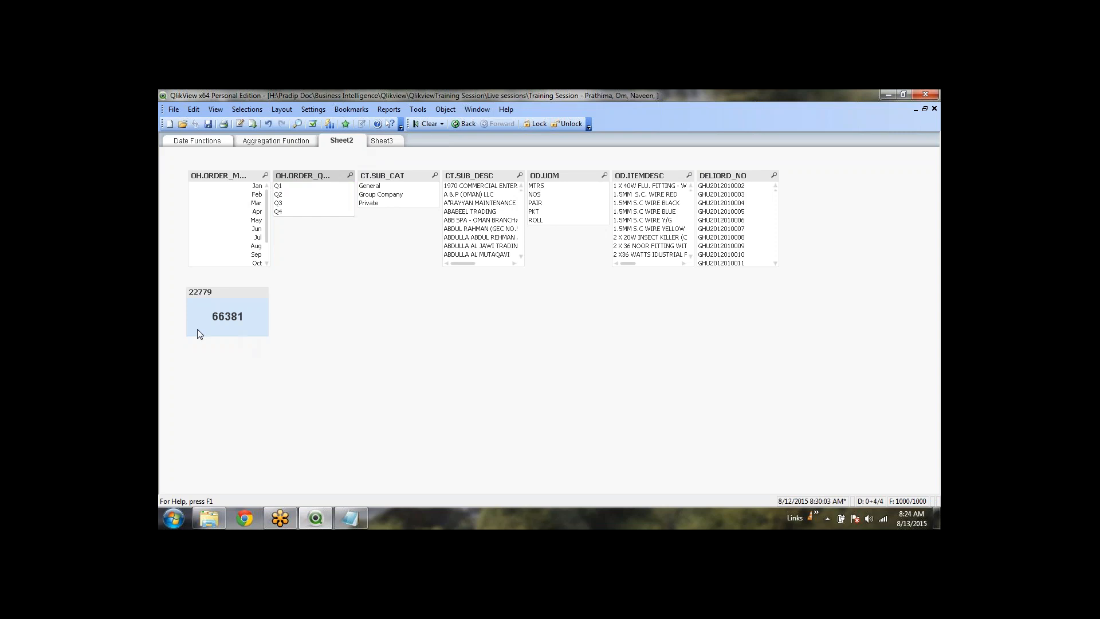
{"action": "left_click", "coordinate": [364, 403]}
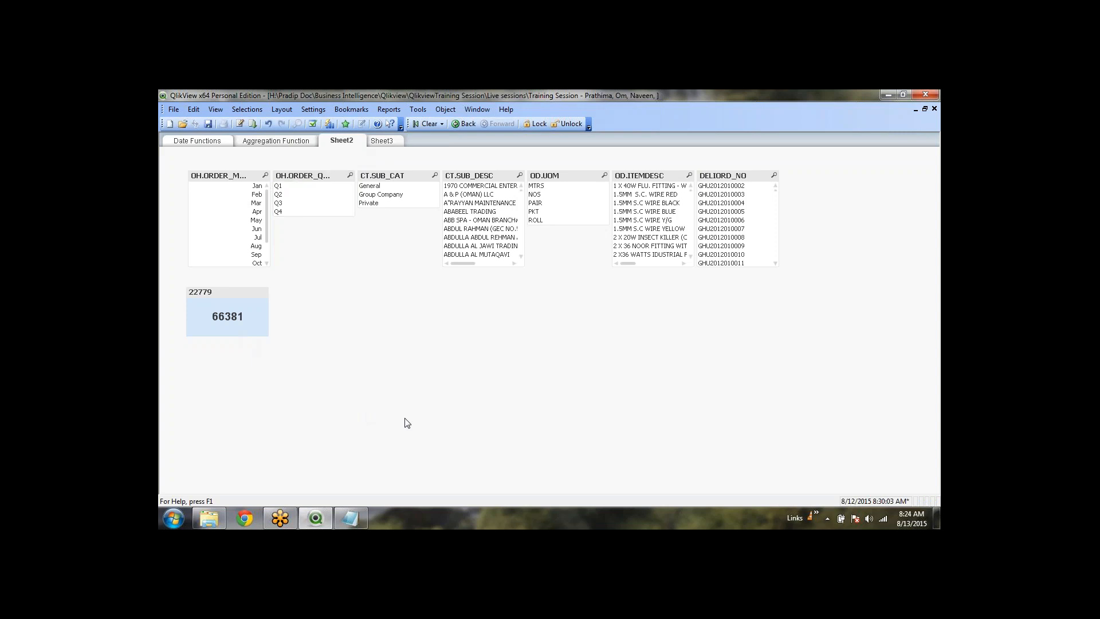
{"action": "left_click", "coordinate": [426, 127]}
Cycle through quarters Q2, Q3, Q4, Q3, Q2, Q3 and finish on Q1, showing 38665
{"action": "left_click", "coordinate": [282, 195]}
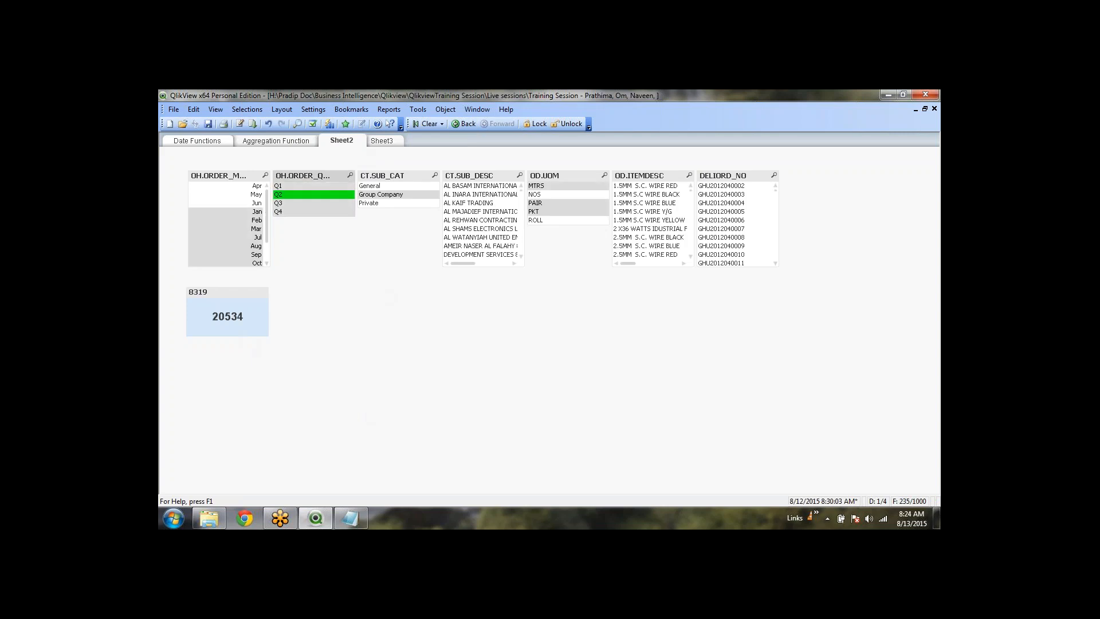
{"action": "left_click", "coordinate": [279, 203]}
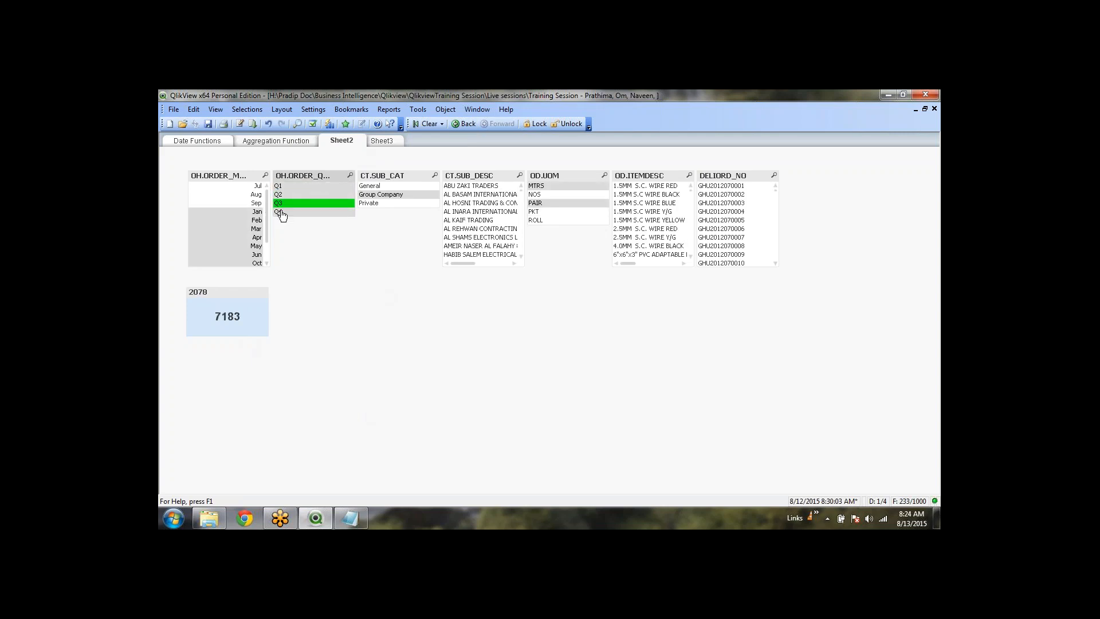
{"action": "left_click", "coordinate": [280, 213]}
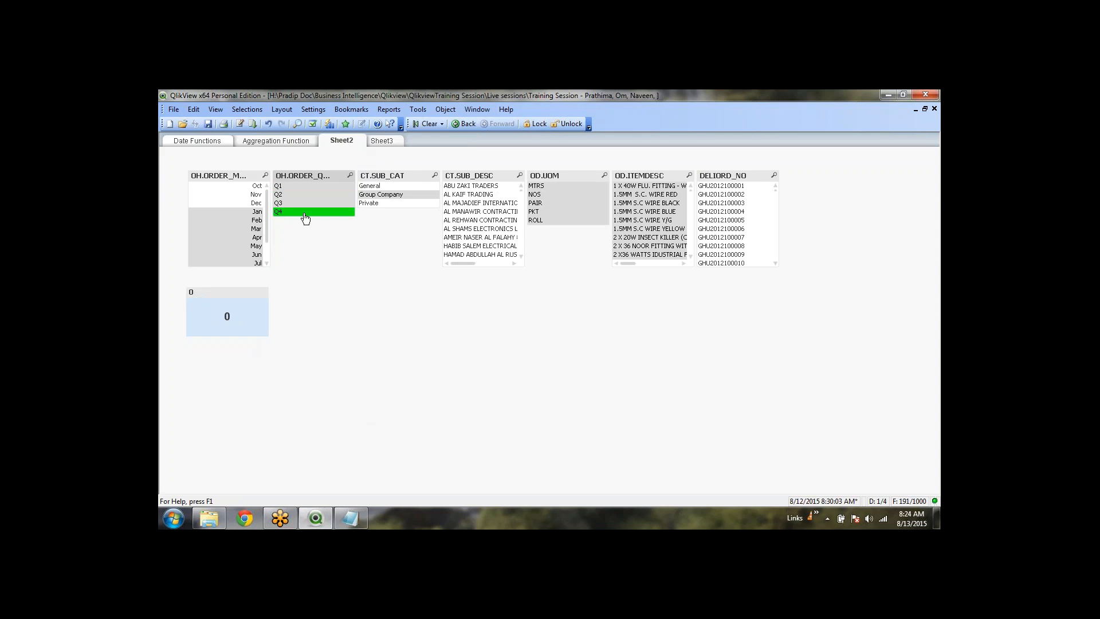
{"action": "left_click", "coordinate": [284, 204]}
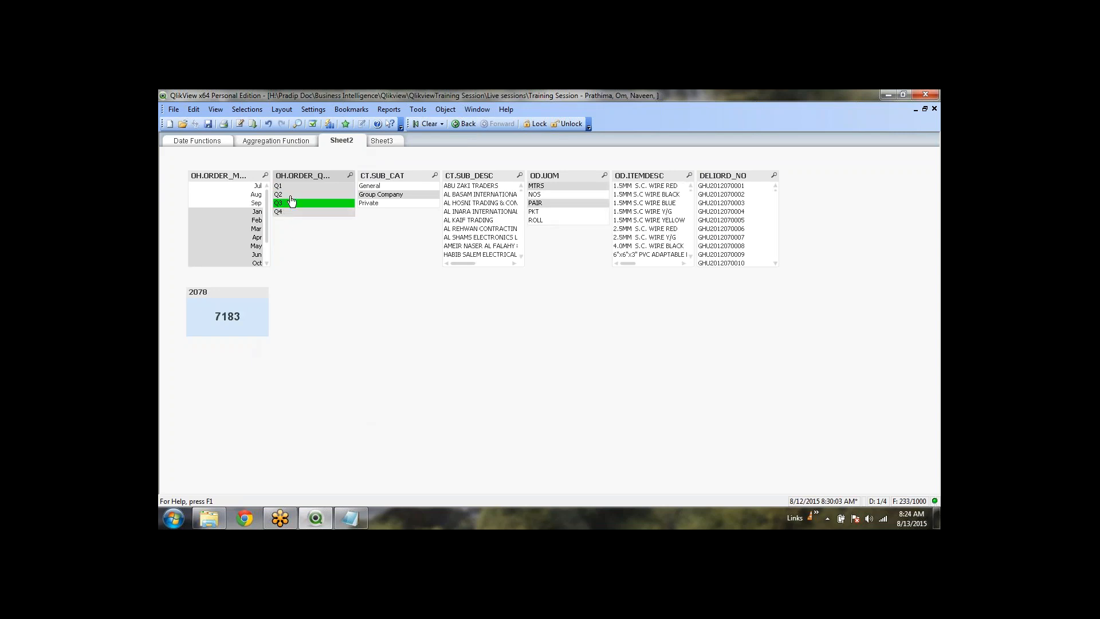
{"action": "left_click", "coordinate": [290, 196]}
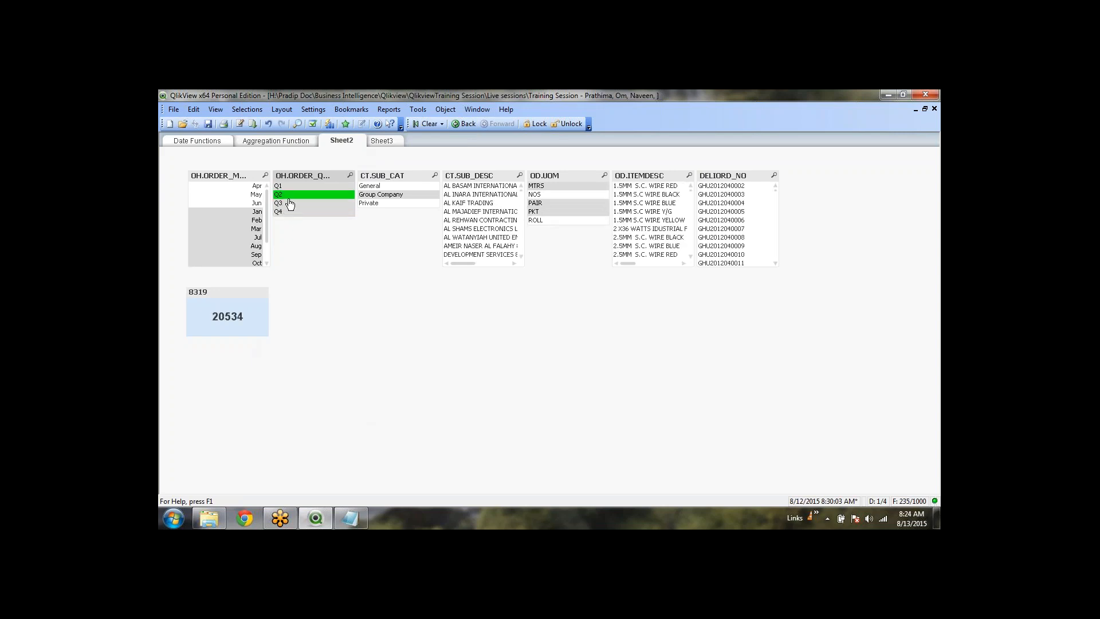
{"action": "left_click", "coordinate": [289, 204]}
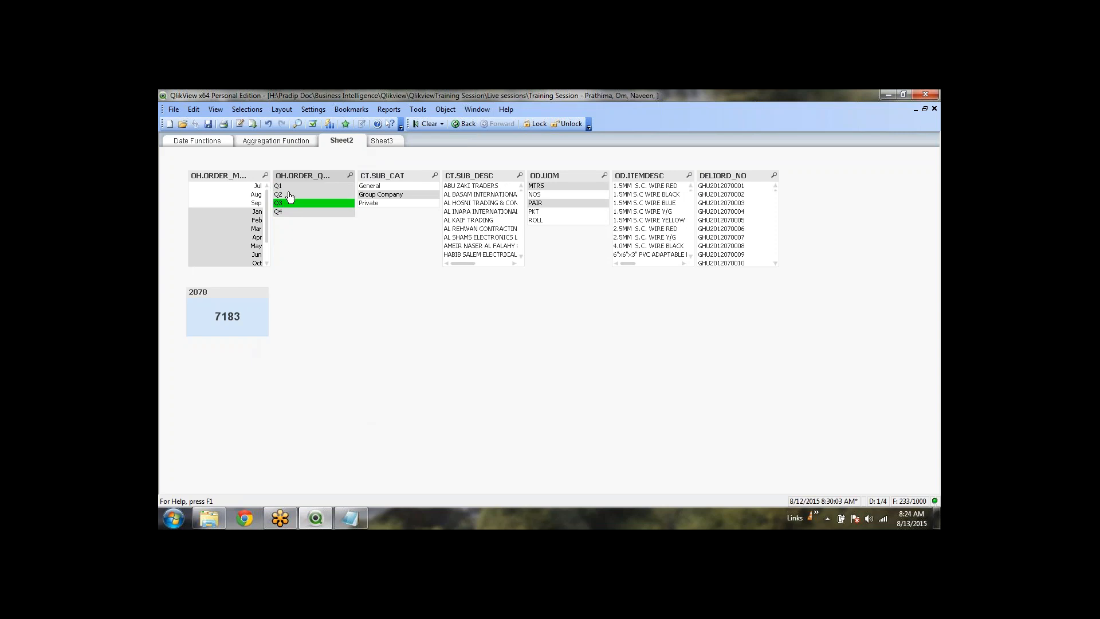
{"action": "left_click", "coordinate": [290, 187]}
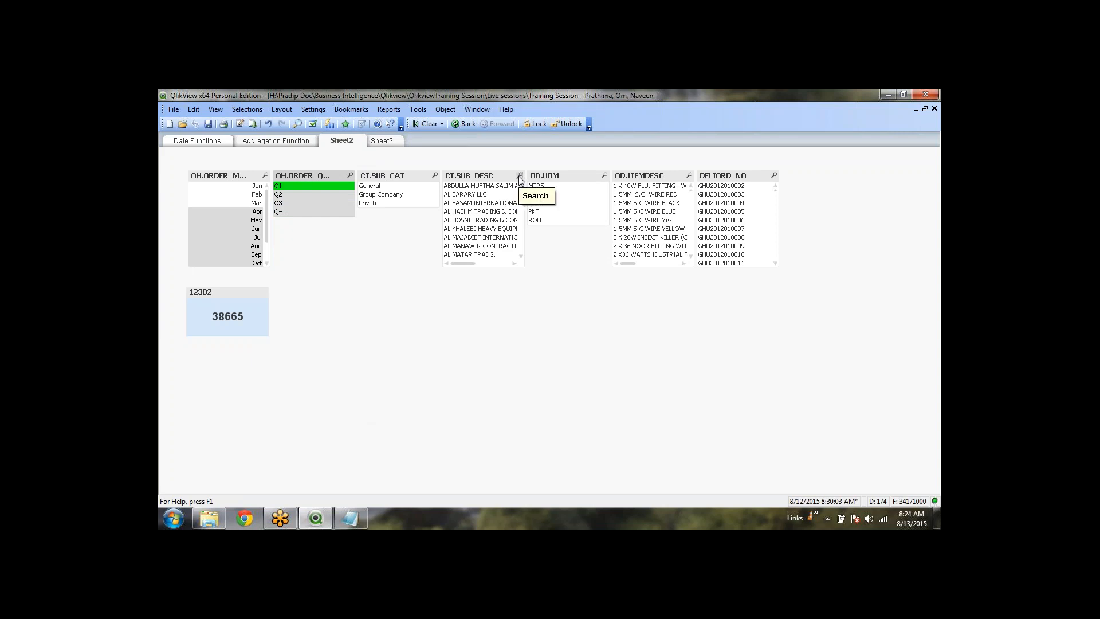
Filter to customer AL SARAH TRADING and another sub-description, removing each customer filter again
{"action": "scroll", "coordinate": [511, 223], "scroll_direction": "down", "scroll_amount": 3}
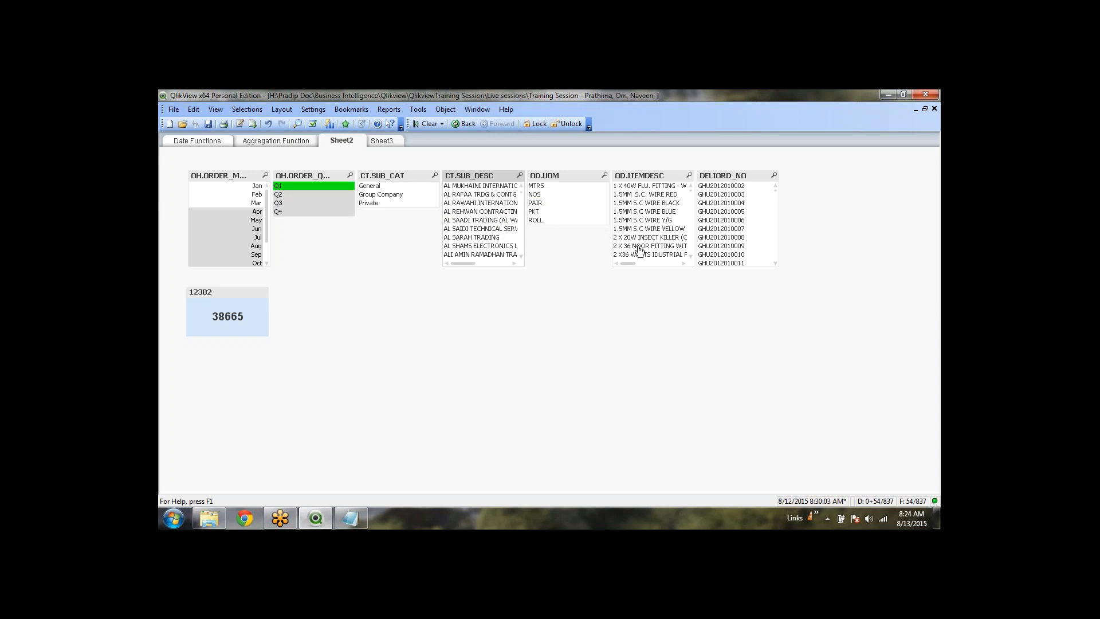
{"action": "left_click", "coordinate": [474, 237]}
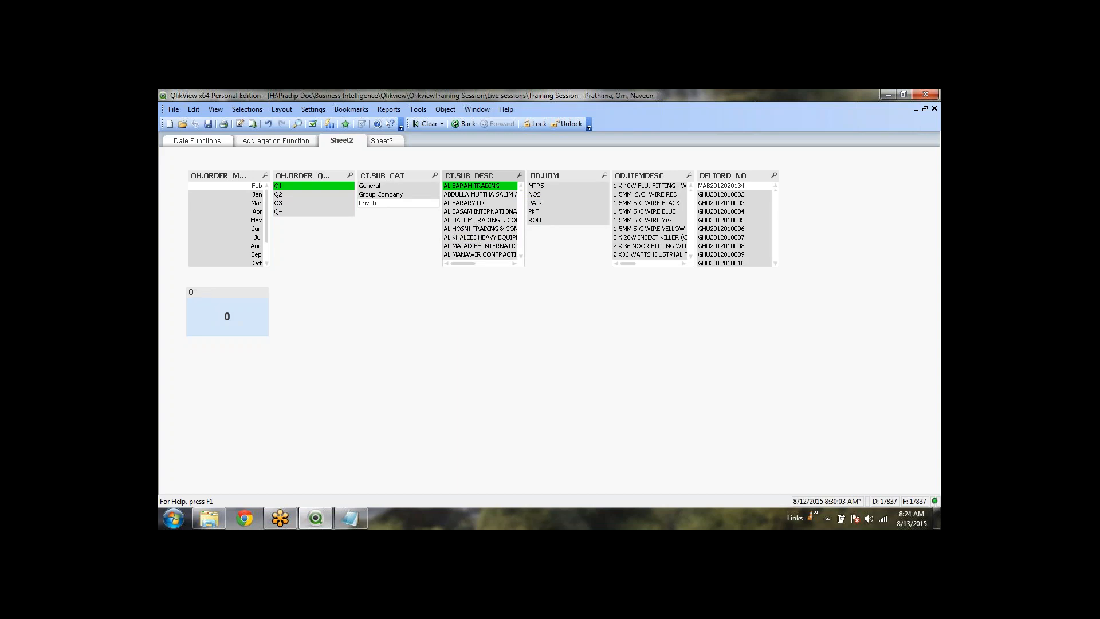
{"action": "left_click", "coordinate": [474, 186]}
{"action": "scroll", "coordinate": [474, 245], "scroll_direction": "down", "scroll_amount": 10}
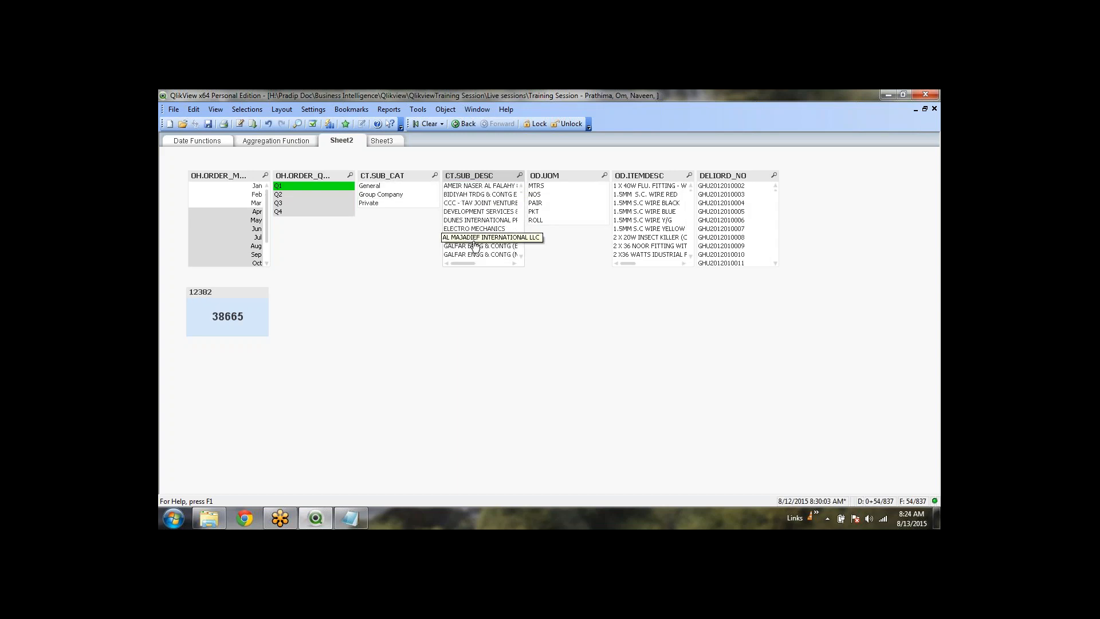
{"action": "left_click", "coordinate": [491, 218]}
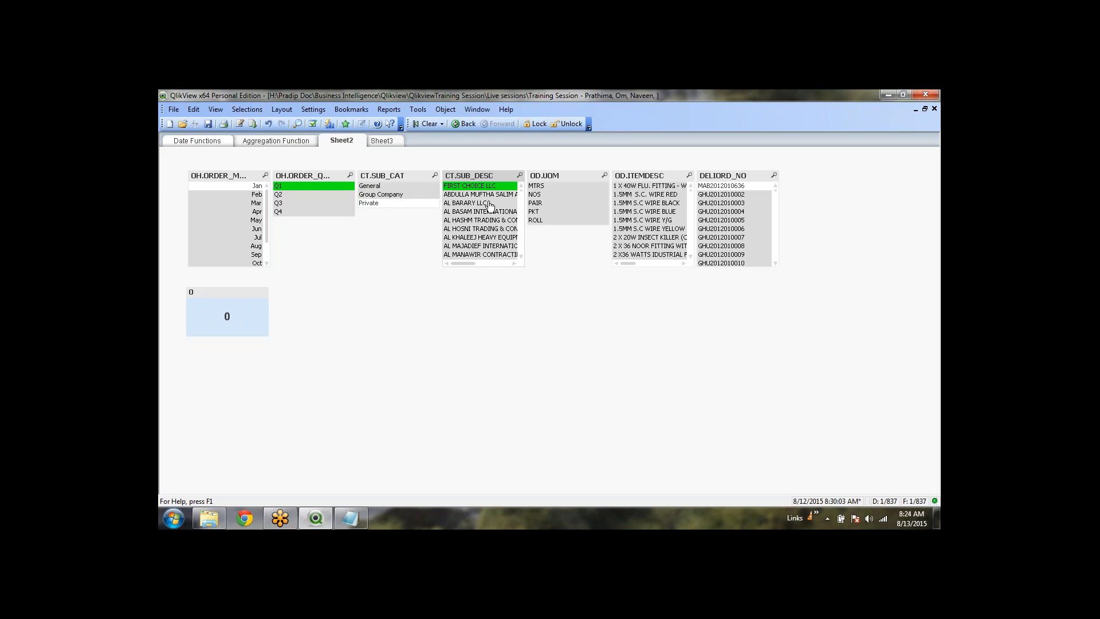
{"action": "left_click", "coordinate": [491, 186]}
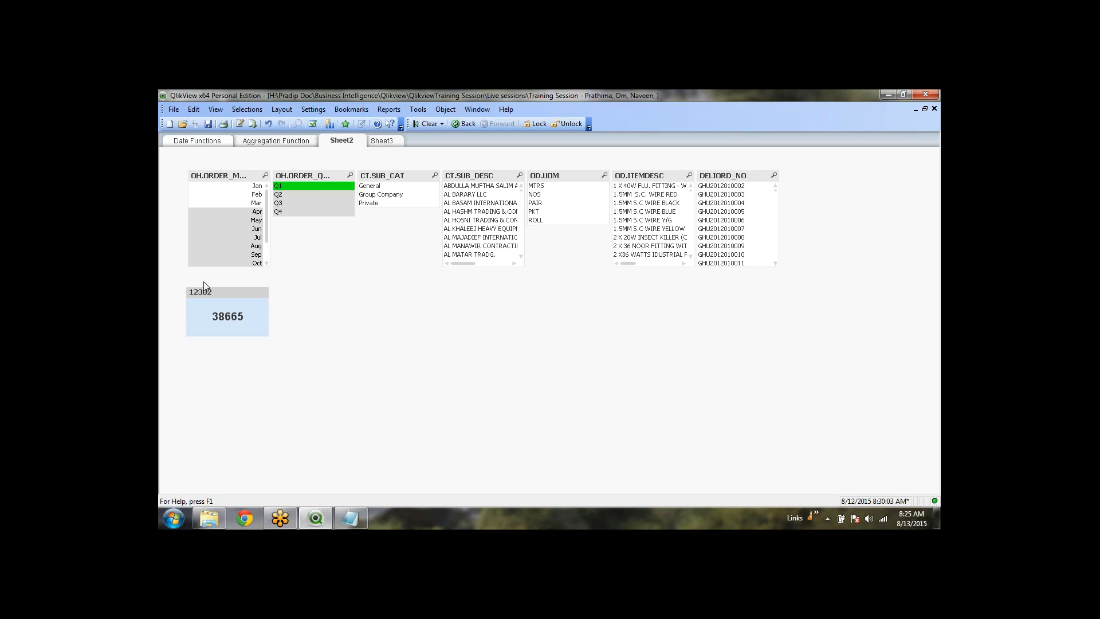
{"action": "left_click", "coordinate": [418, 125]}
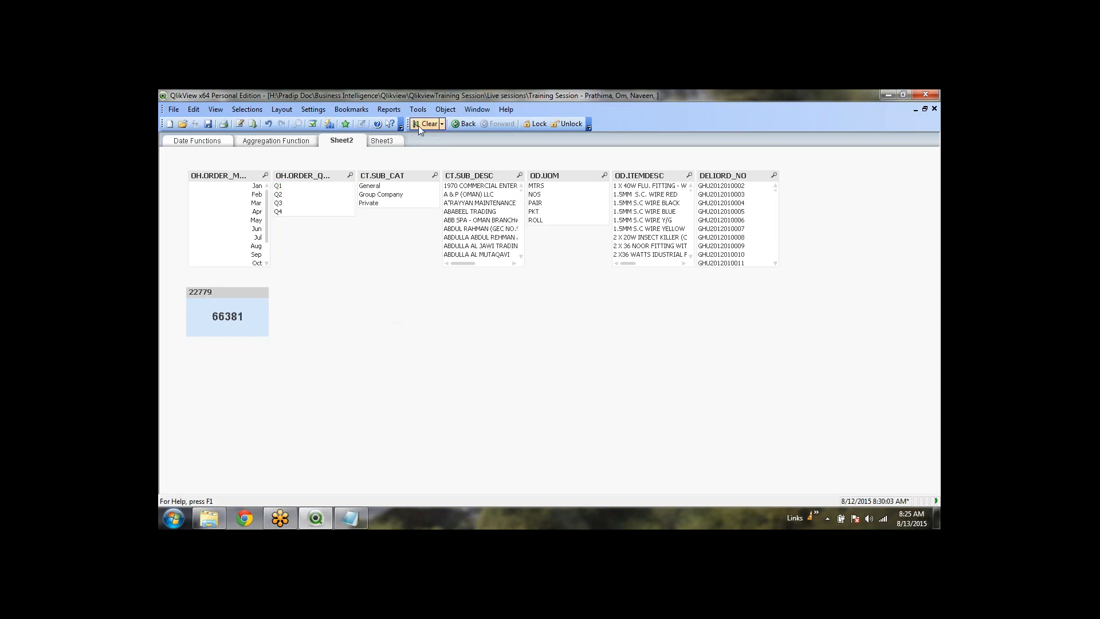
{"action": "left_click", "coordinate": [452, 356]}
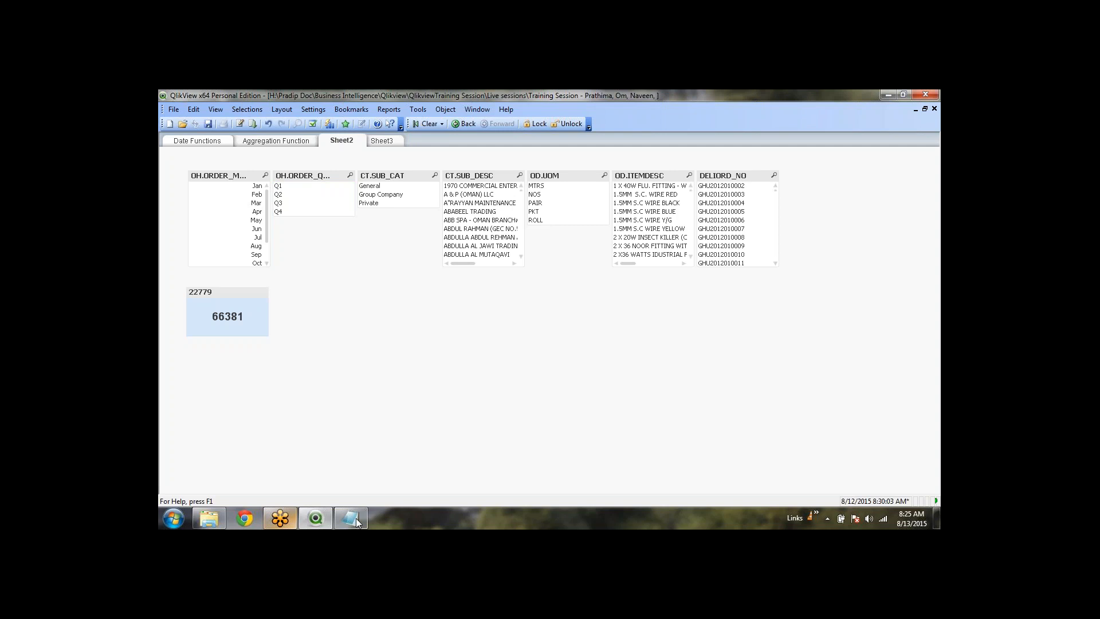
{"action": "mouse_move", "coordinate": [356, 518]}
{"action": "left_click", "coordinate": [915, 111]}
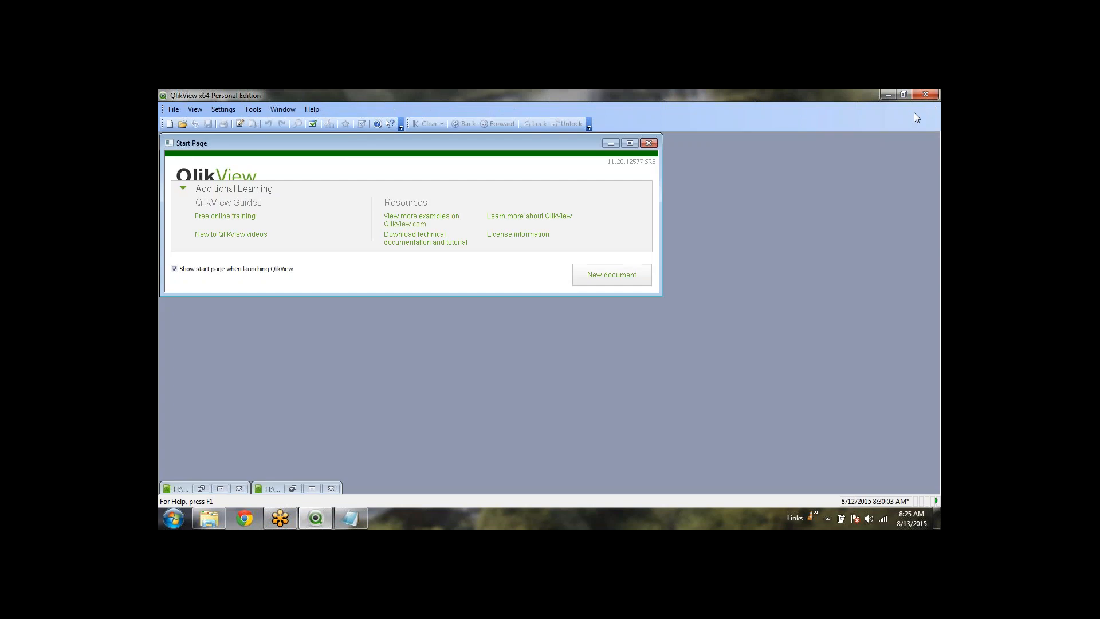
{"action": "left_click", "coordinate": [219, 488]}
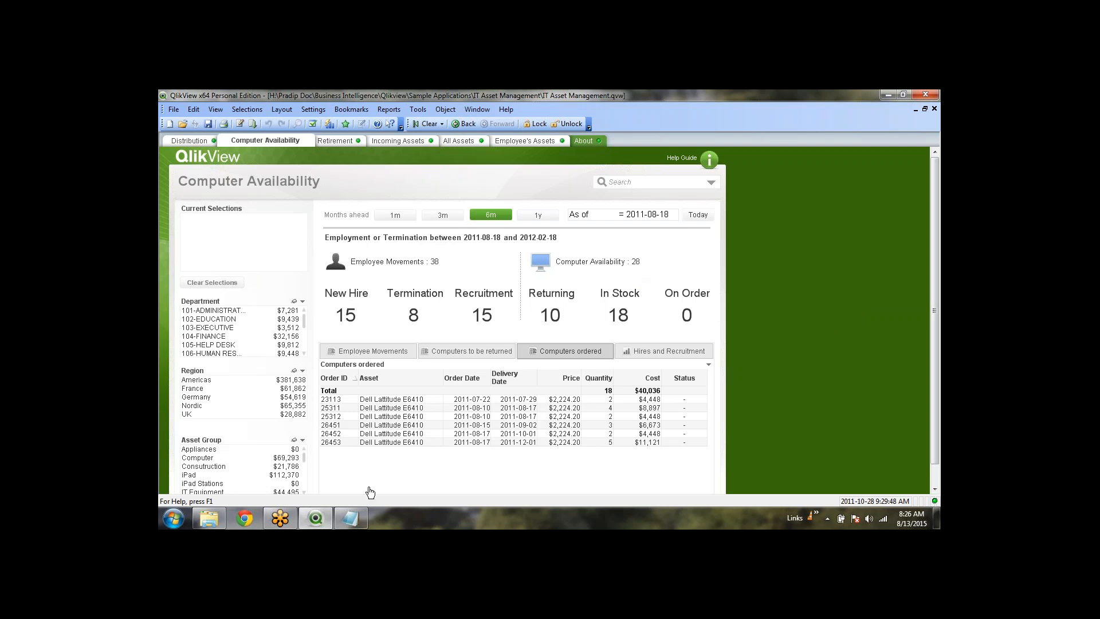
{"action": "scroll", "coordinate": [241, 467], "scroll_direction": "down", "scroll_amount": 1}
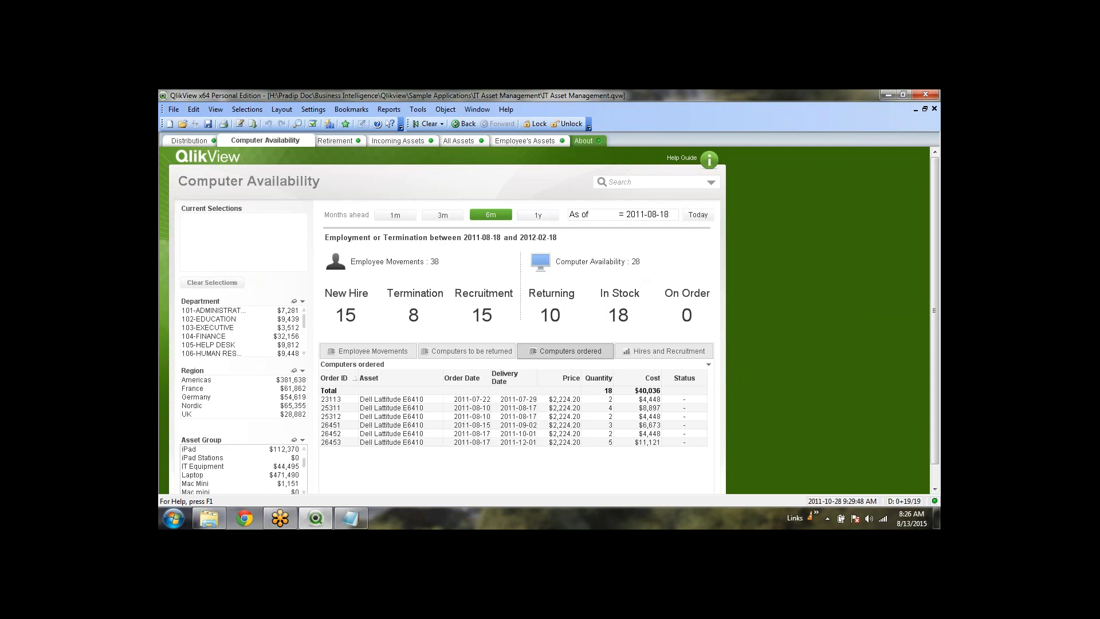
{"action": "scroll", "coordinate": [284, 458], "scroll_direction": "up", "scroll_amount": 1}
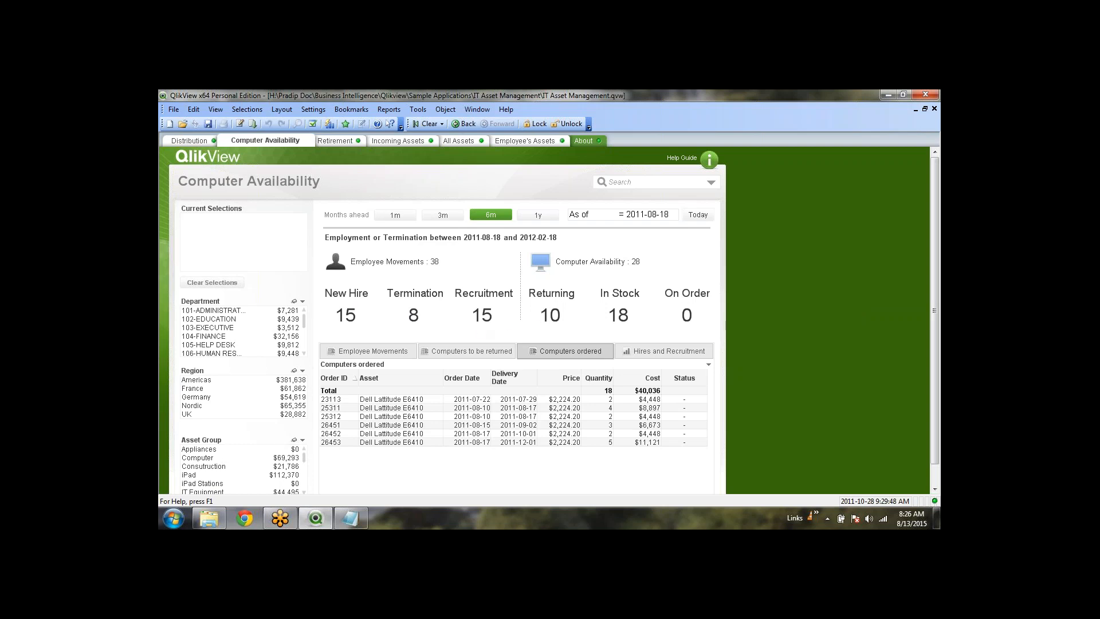
{"action": "left_click", "coordinate": [916, 110]}
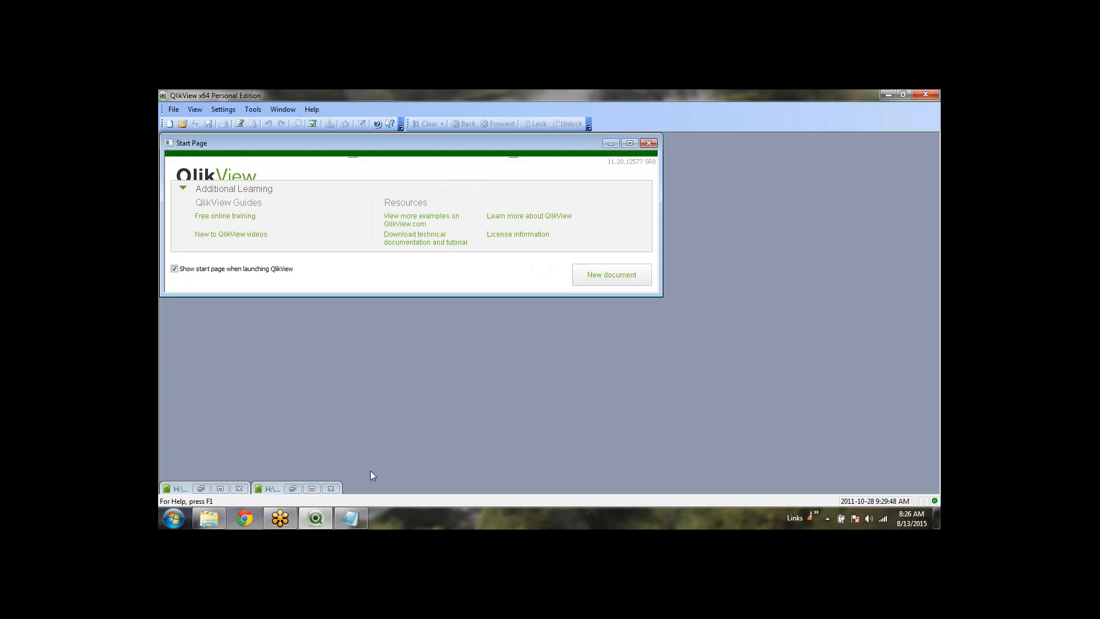
{"action": "left_click", "coordinate": [311, 489]}
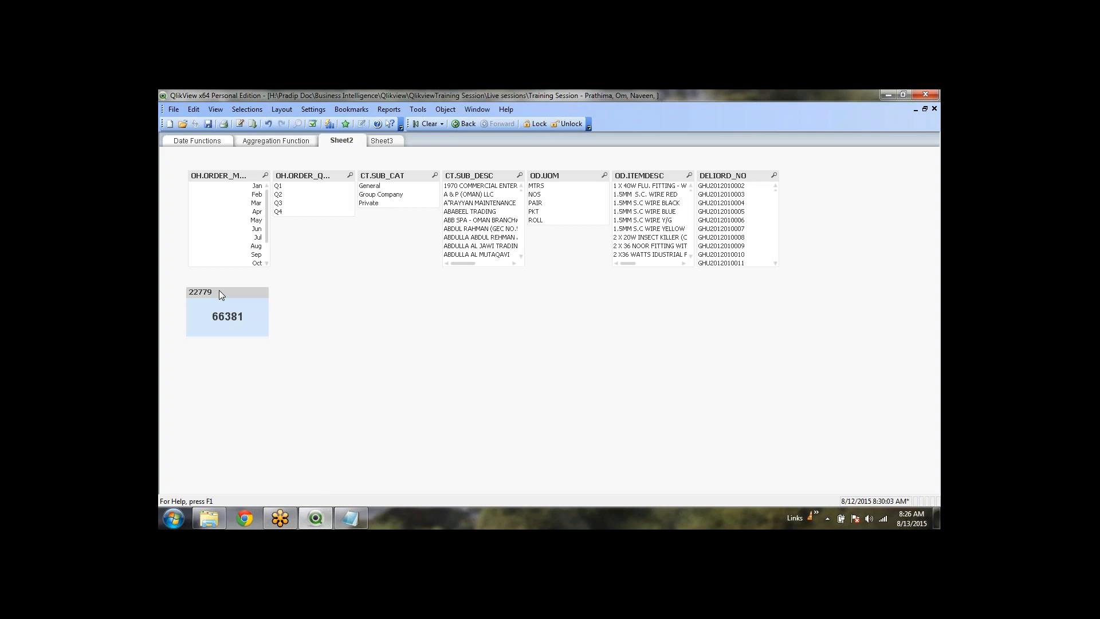
Copy the 66381 text object beside itself and delete the copy's caption title text
{"action": "left_click_drag", "start_coordinate": [219, 290], "coordinate": [308, 289]}
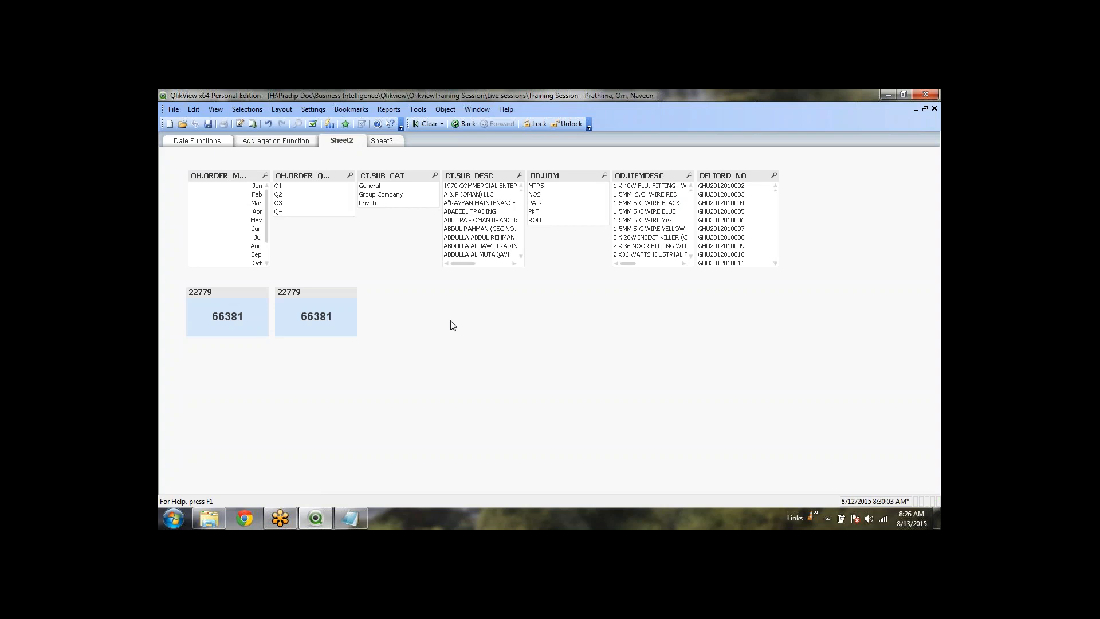
{"action": "right_click", "coordinate": [302, 305]}
{"action": "left_click", "coordinate": [328, 306]}
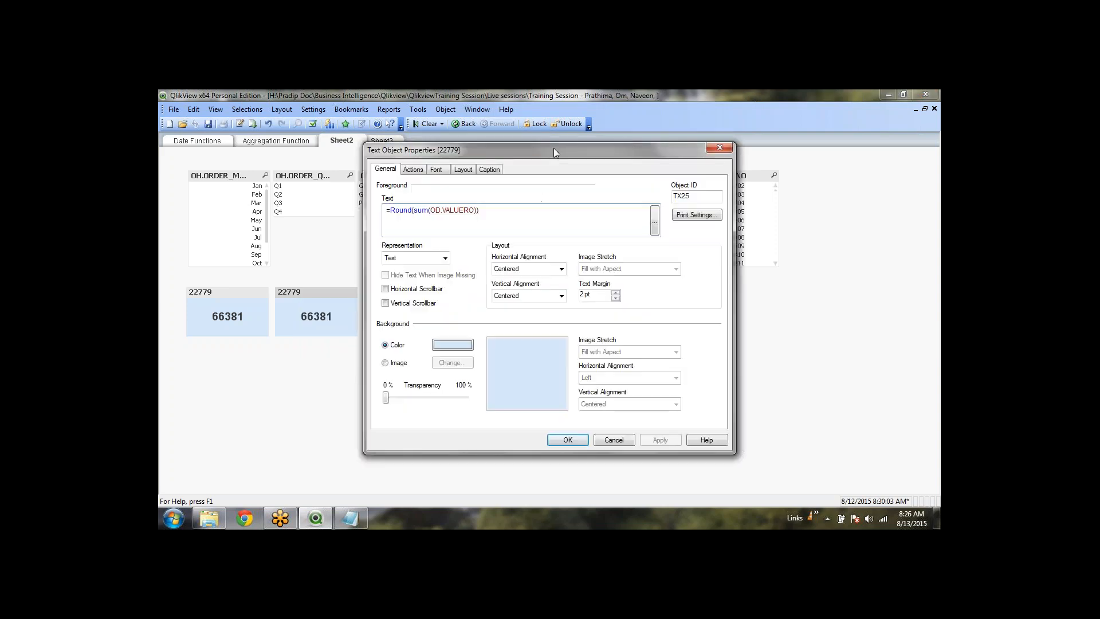
{"action": "left_click", "coordinate": [487, 169]}
{"action": "left_click_drag", "start_coordinate": [470, 208], "coordinate": [342, 198]}
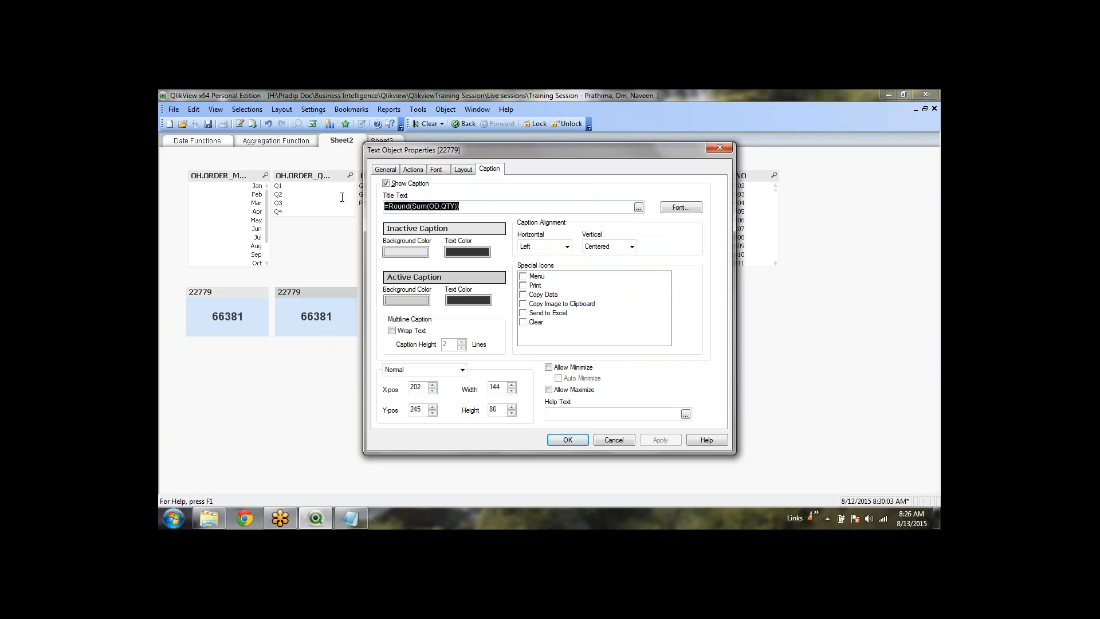
{"action": "key", "text": "Delete"}
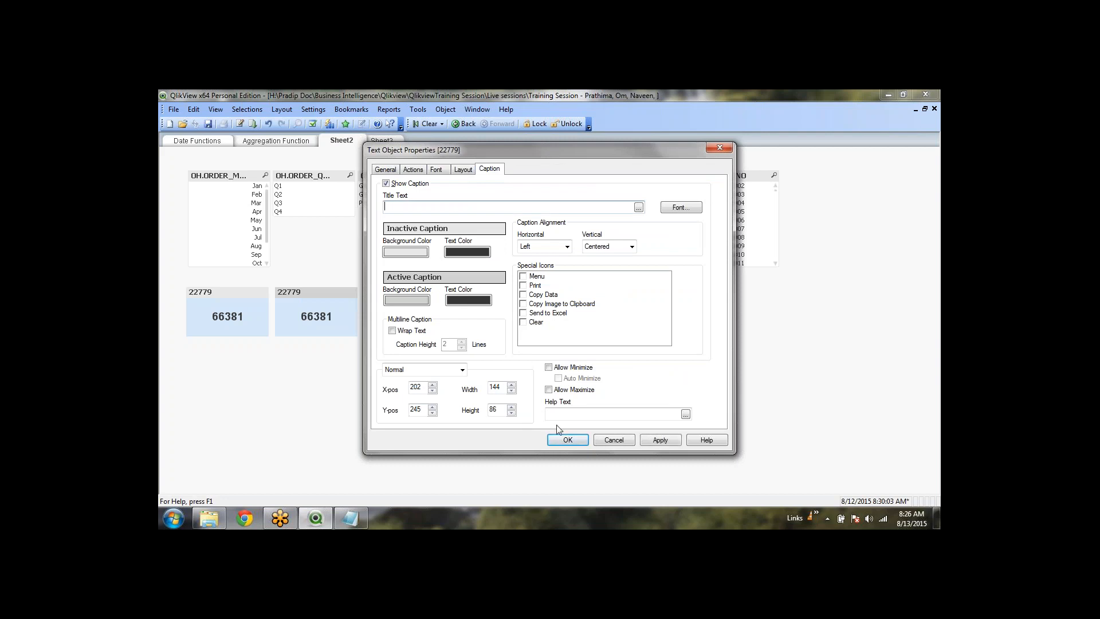
{"action": "left_click", "coordinate": [564, 440]}
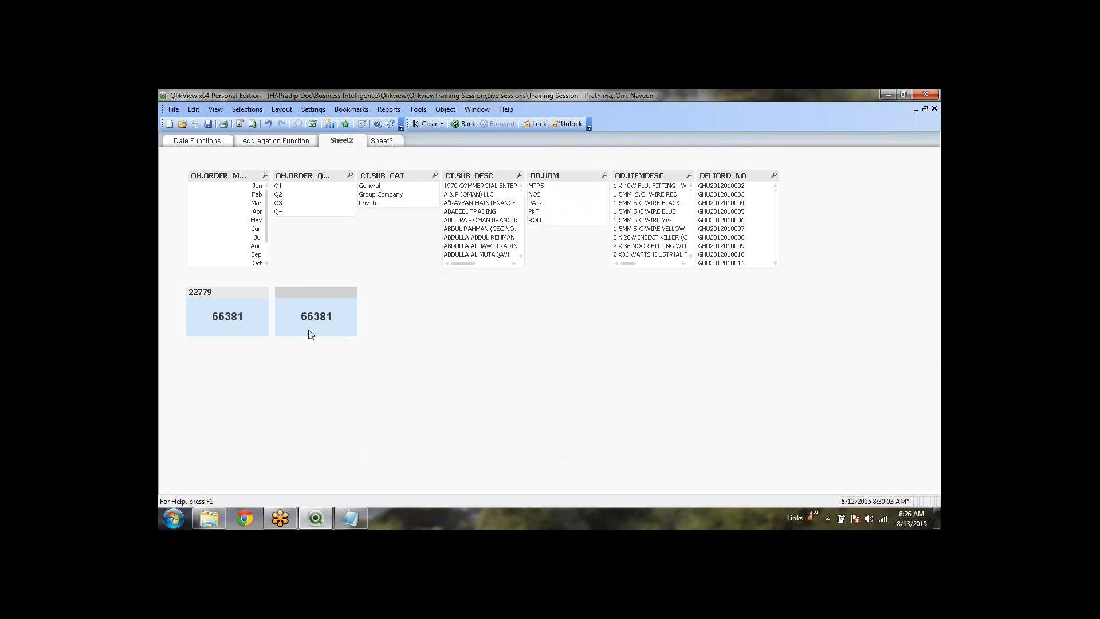
Open the copy's =Round(sum(OD.VALUERO)) text expression in the expression editor
{"action": "right_click", "coordinate": [320, 314]}
{"action": "left_click", "coordinate": [326, 318]}
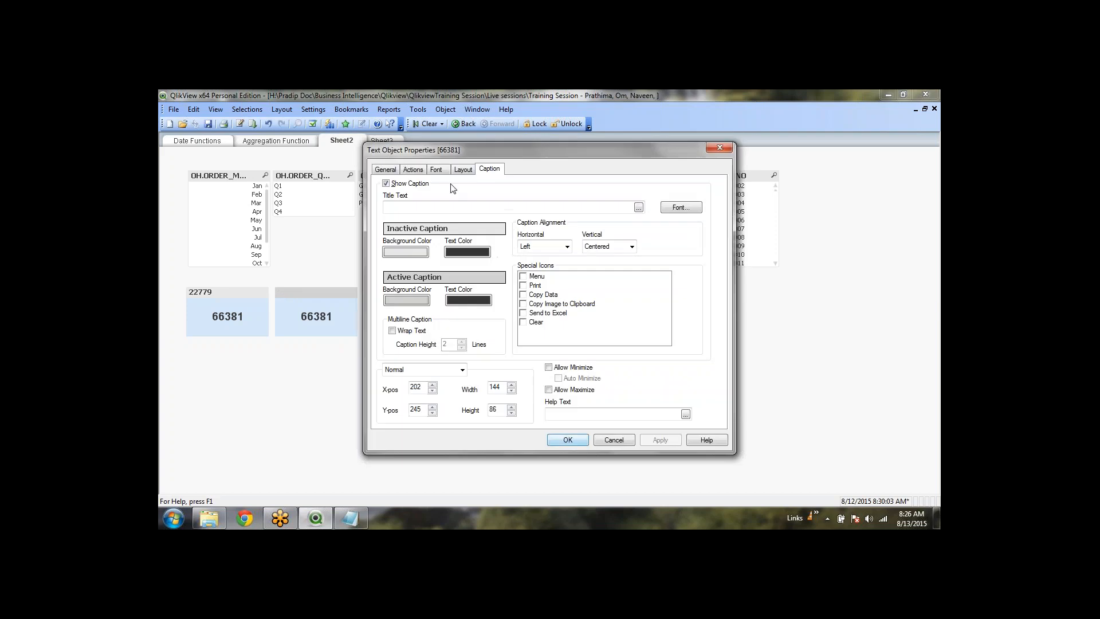
{"action": "left_click", "coordinate": [386, 169]}
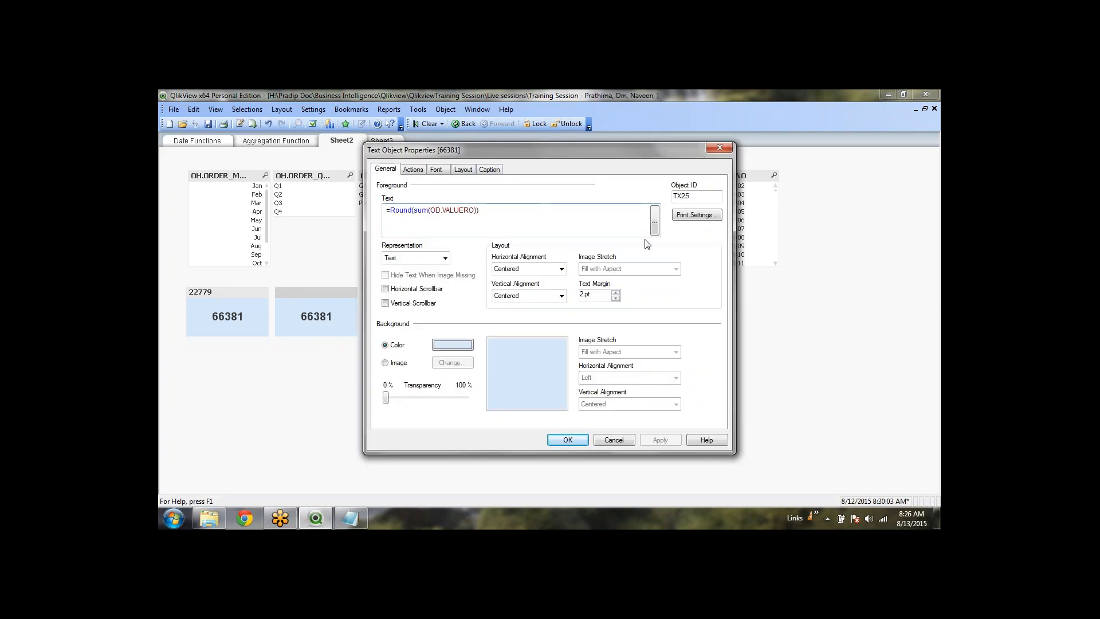
{"action": "left_click", "coordinate": [655, 222]}
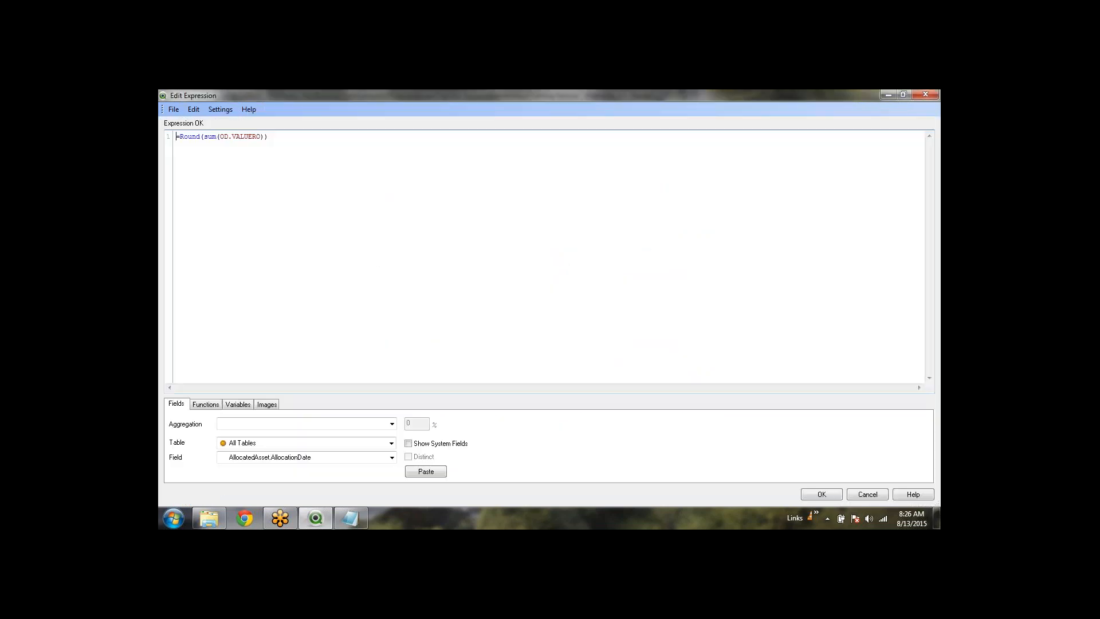
Break the Round expression across lines and place the cursor inside sum's brackets
{"action": "left_click", "coordinate": [262, 140]}
{"action": "left_click", "coordinate": [341, 254]}
{"action": "left_click", "coordinate": [204, 138]}
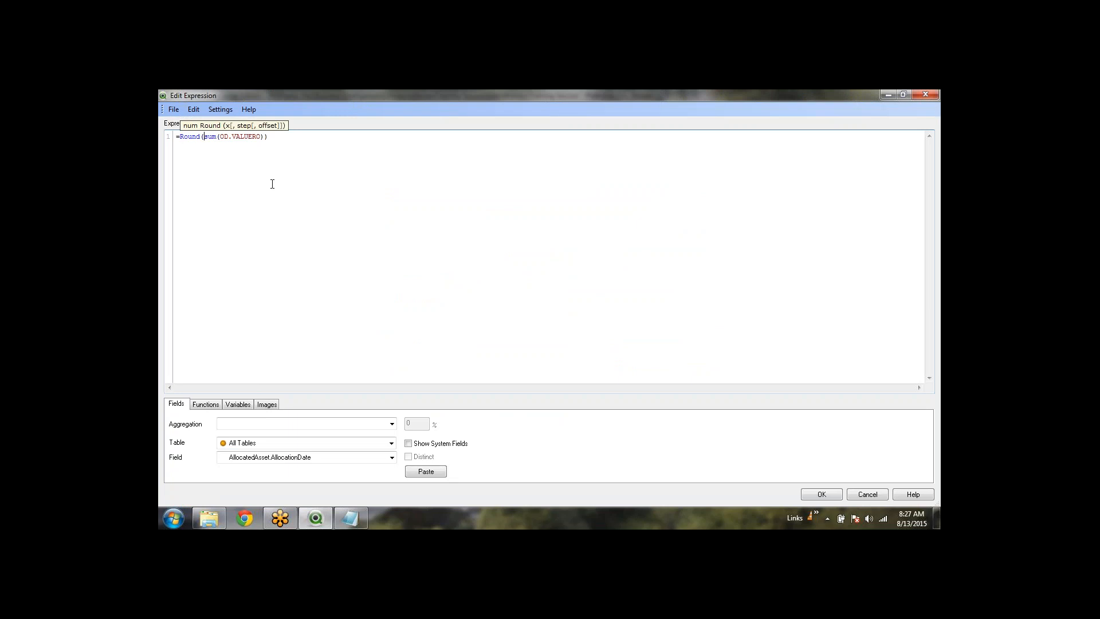
{"action": "key", "text": "Return"}
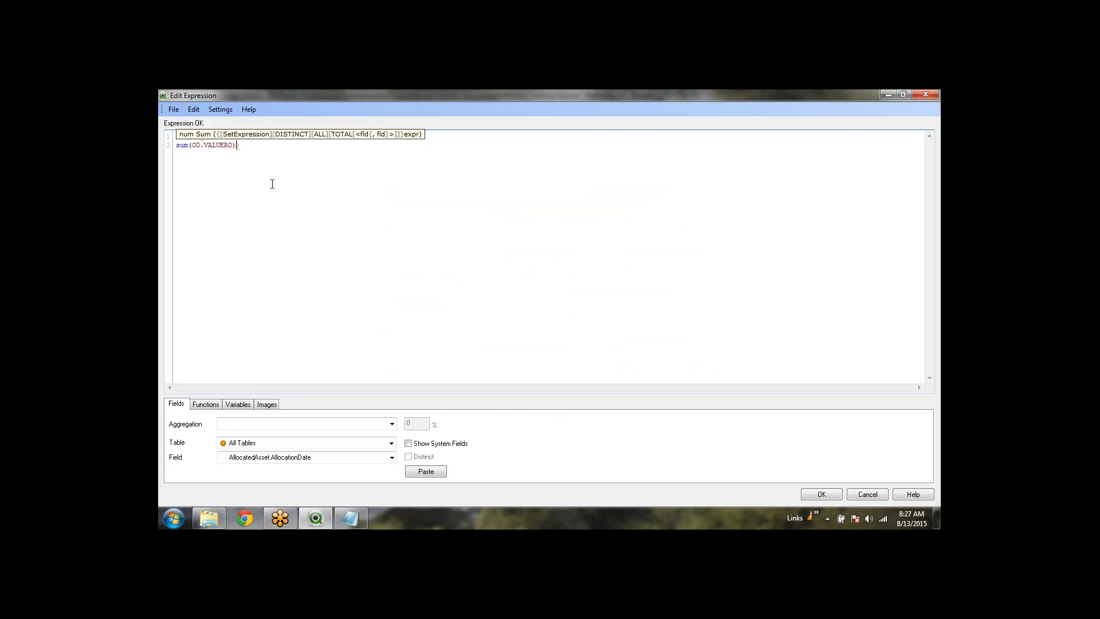
{"action": "key", "text": "End"}
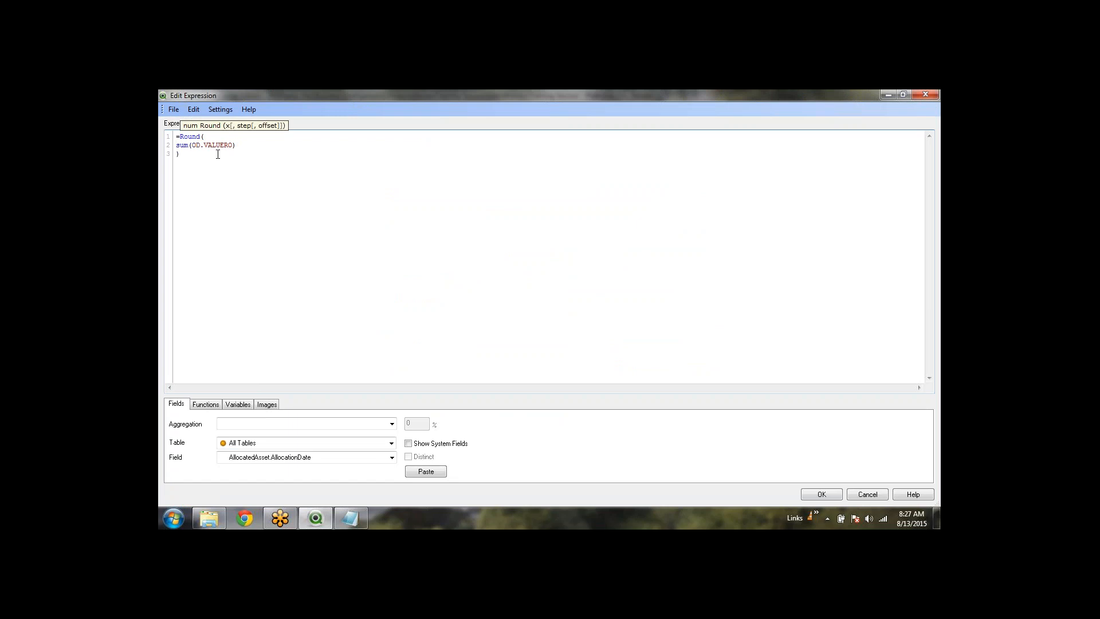
{"action": "key", "text": "Up"}
{"action": "left_click", "coordinate": [325, 149]}
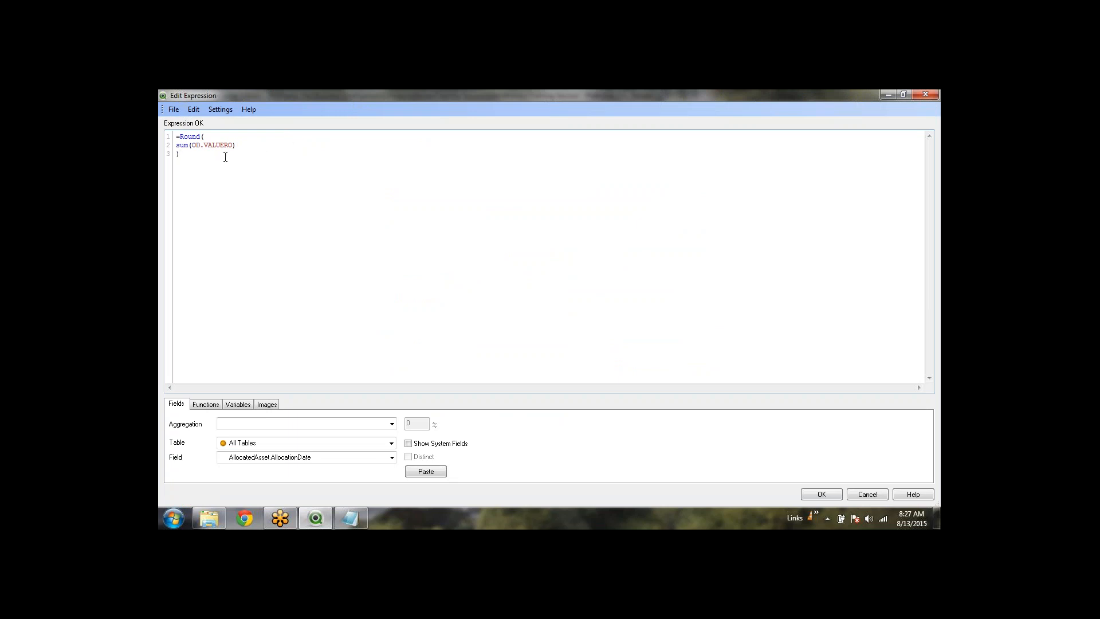
{"action": "left_click", "coordinate": [194, 144]}
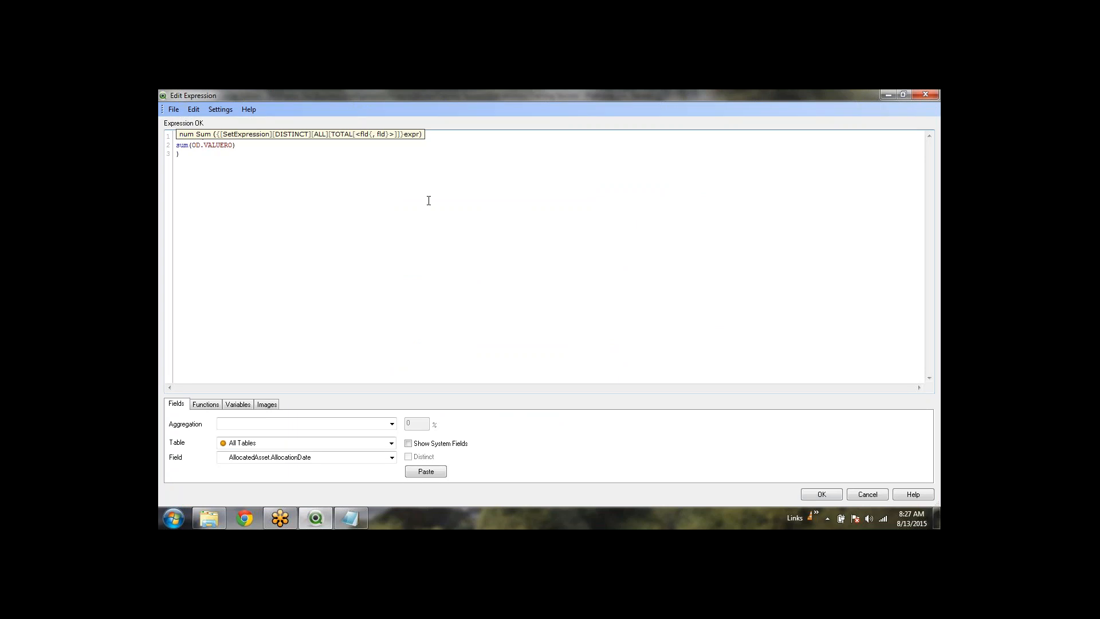
Insert if(OH.ORDER_QUATER='Q1',OD.VALUERO) inside sum, using autocomplete for the quarter field
{"action": "type", "text": ","}
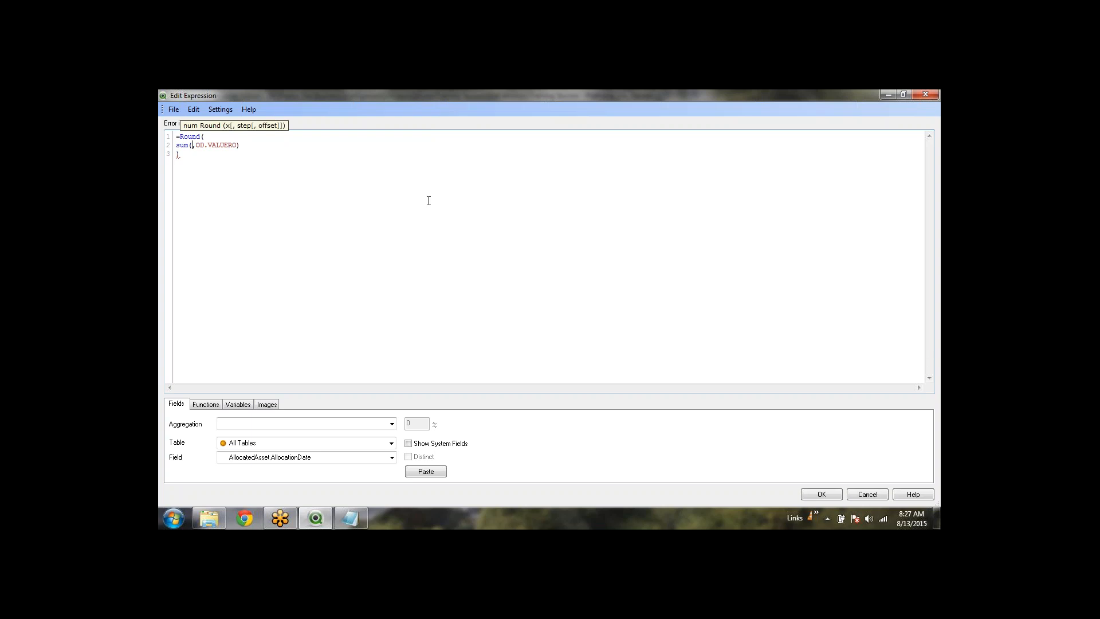
{"action": "type", "text": "if"}
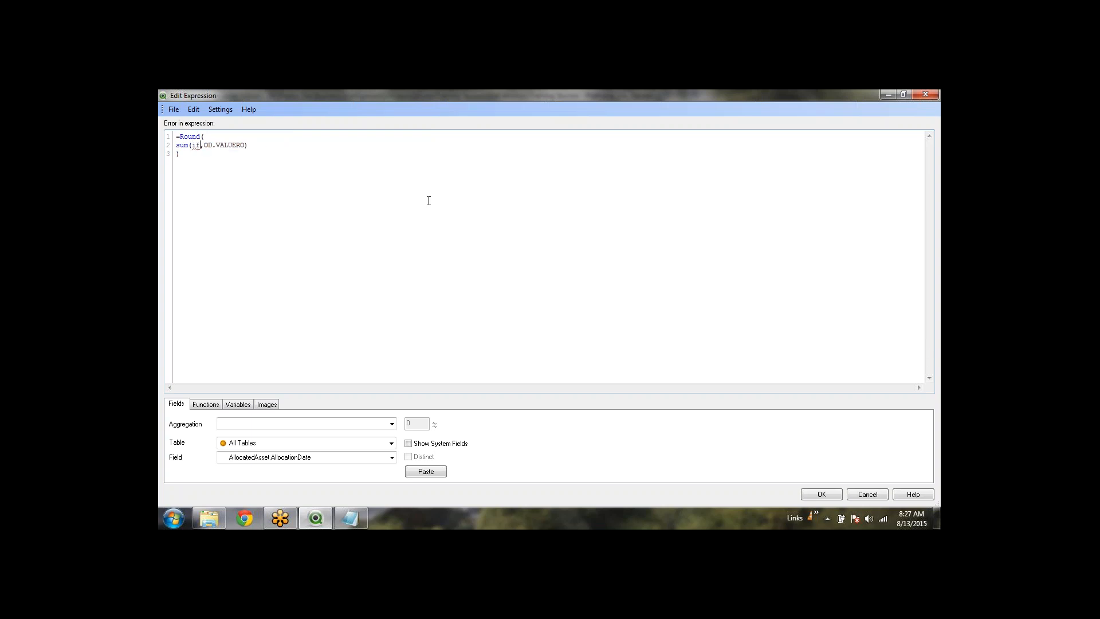
{"action": "type", "text": "()"}
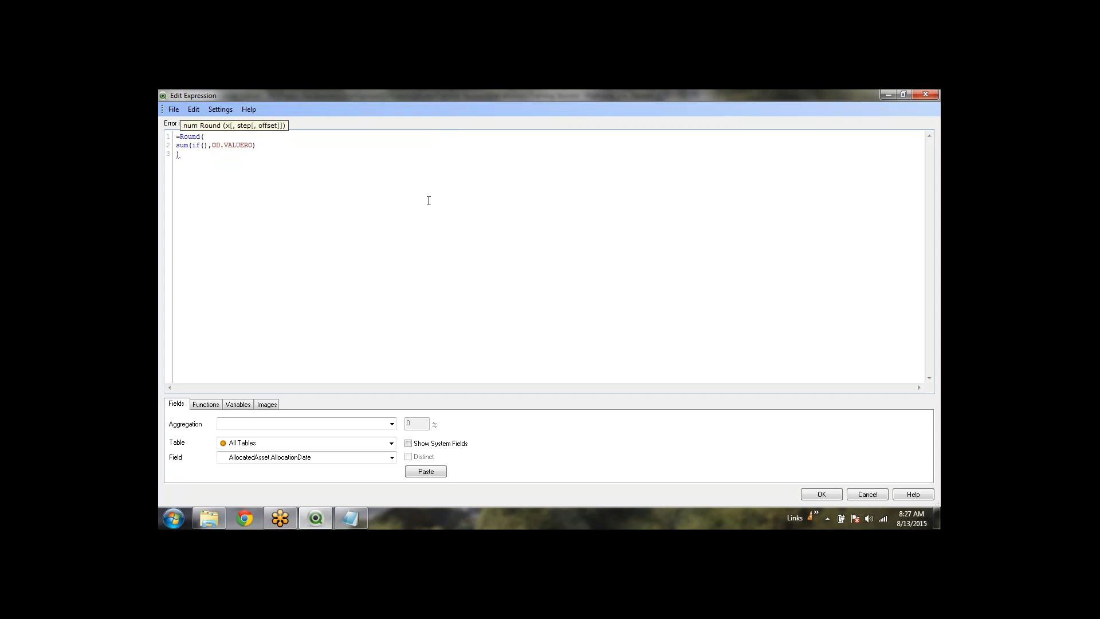
{"action": "key", "text": "Left"}
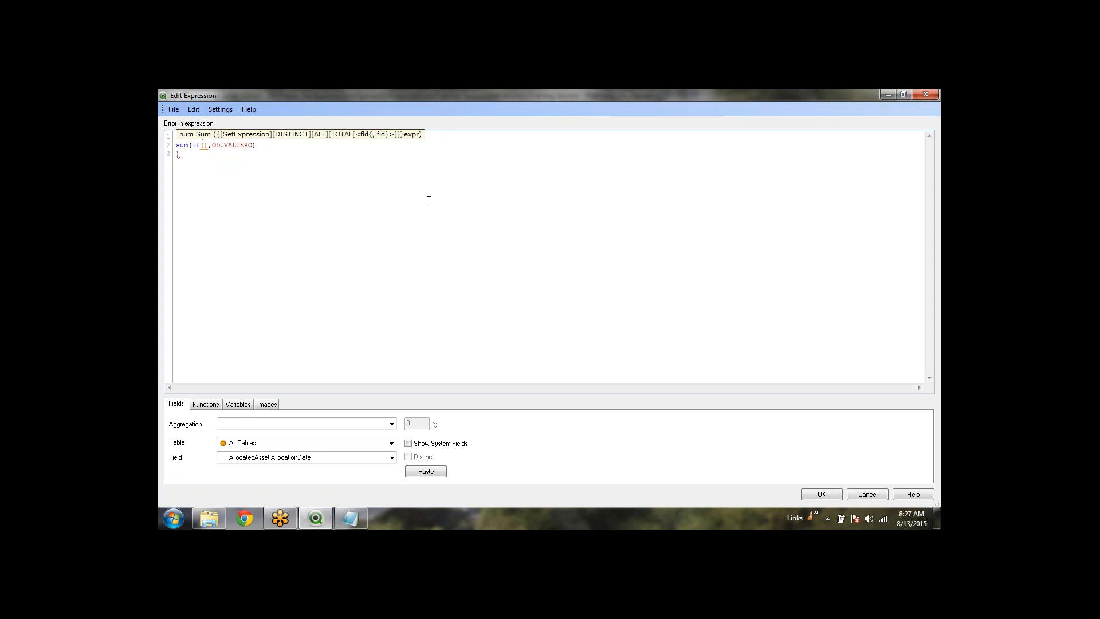
{"action": "type", "text": "oh"}
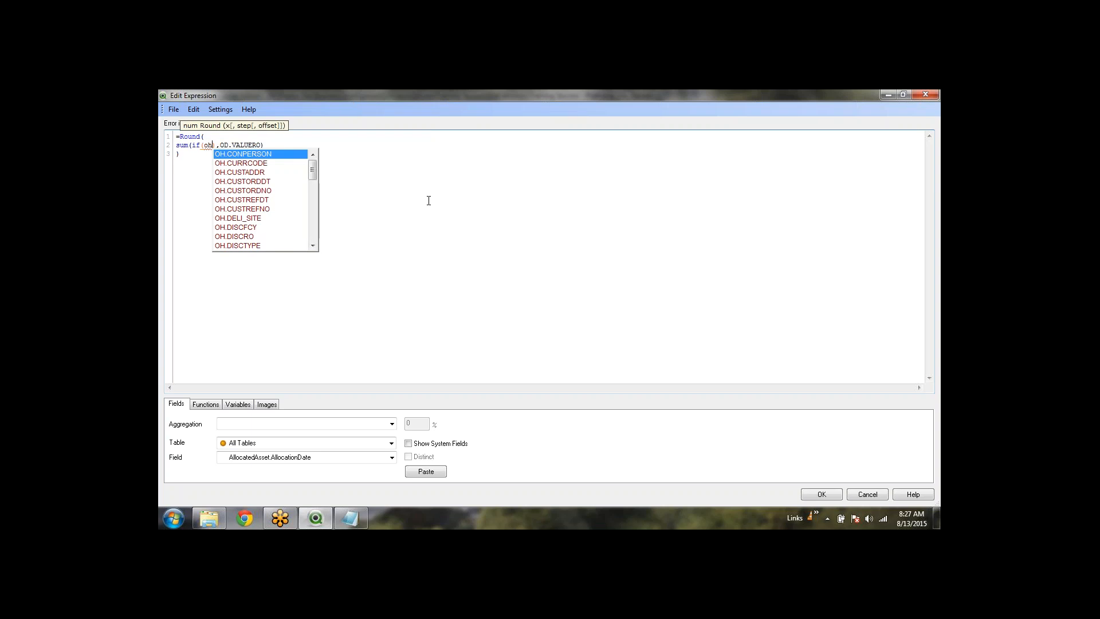
{"action": "type", "text": "."}
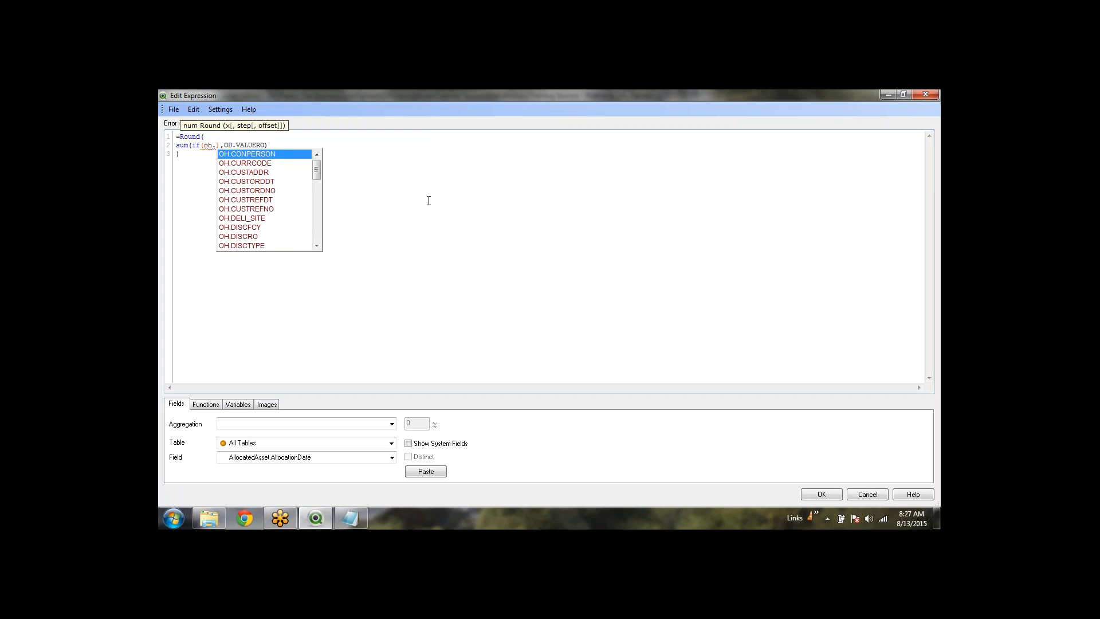
{"action": "type", "text": "ord"}
{"action": "key", "text": "Down"}
{"action": "key", "text": "Down"}
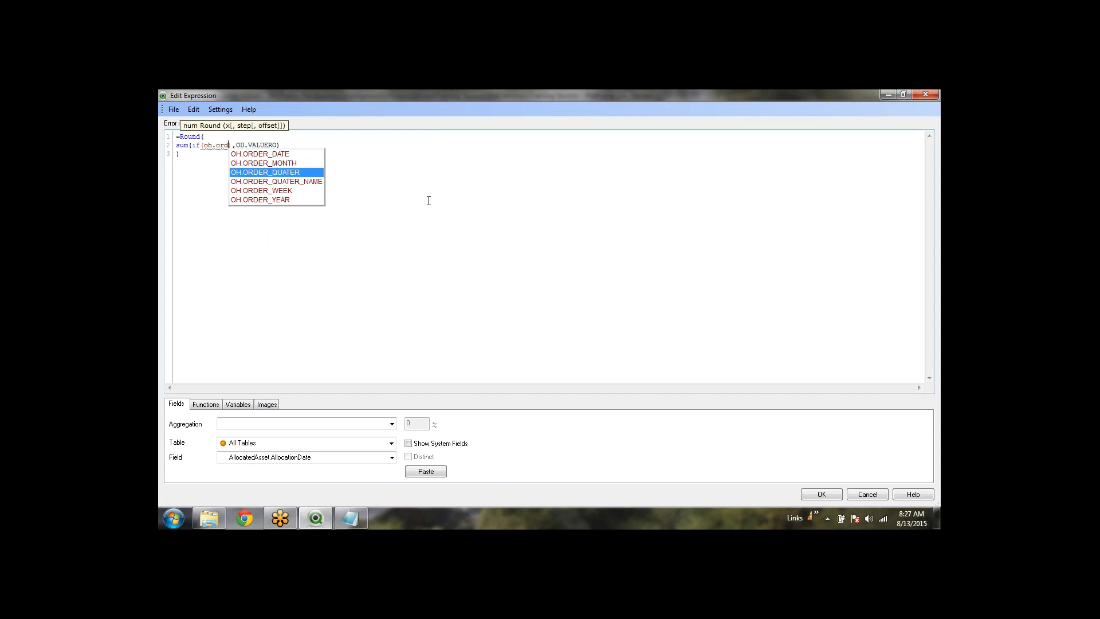
{"action": "key", "text": "Return"}
{"action": "type", "text": "=''"}
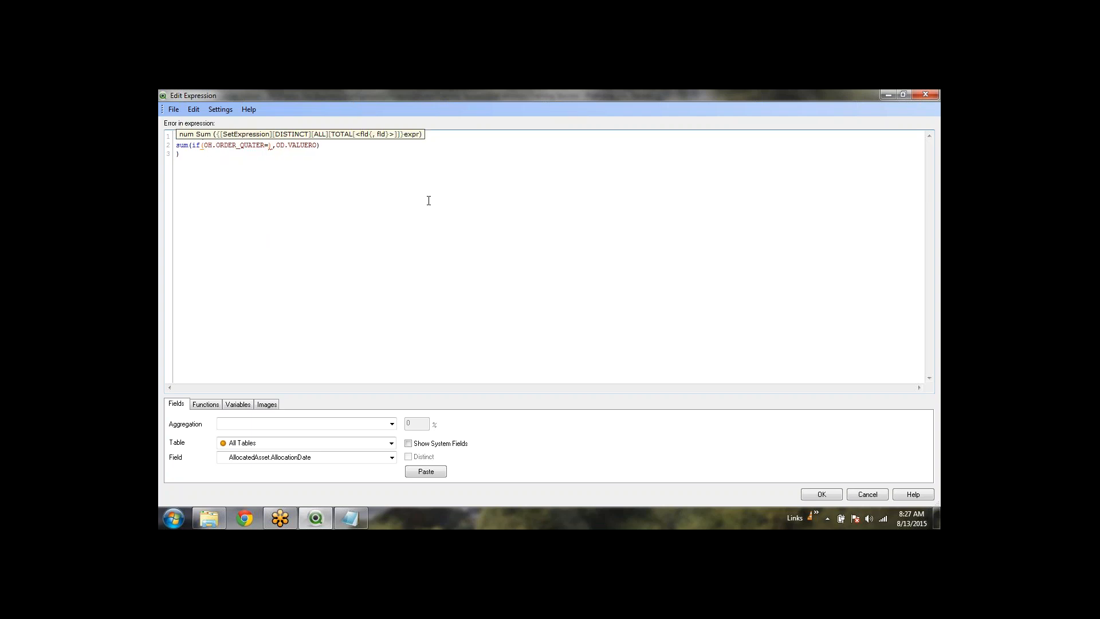
{"action": "type", "text": "Q1"}
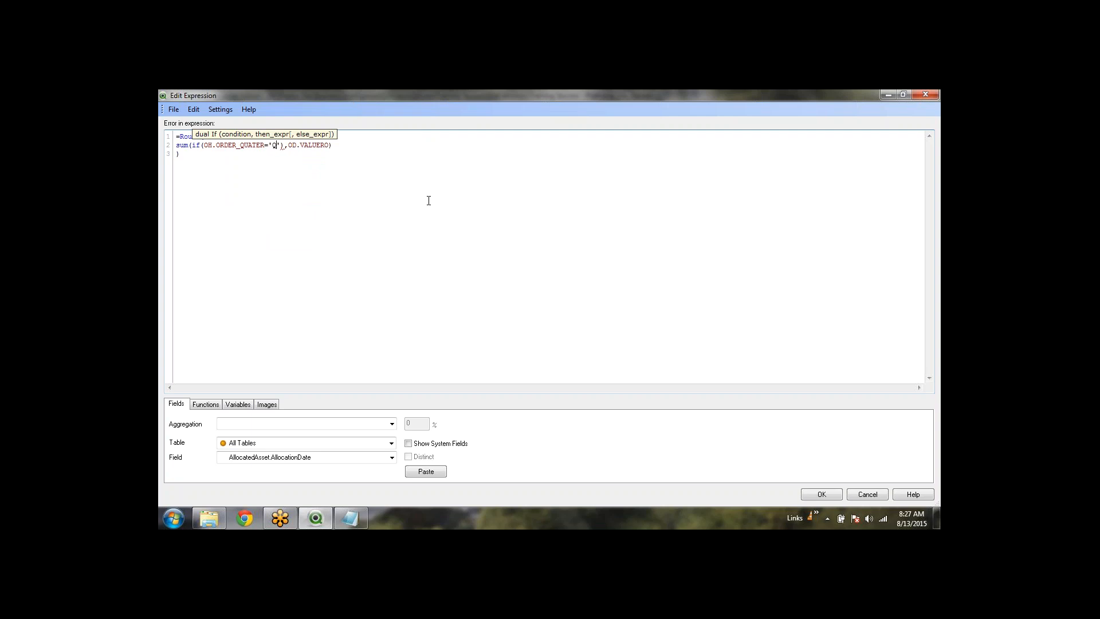
{"action": "left_click", "coordinate": [428, 200]}
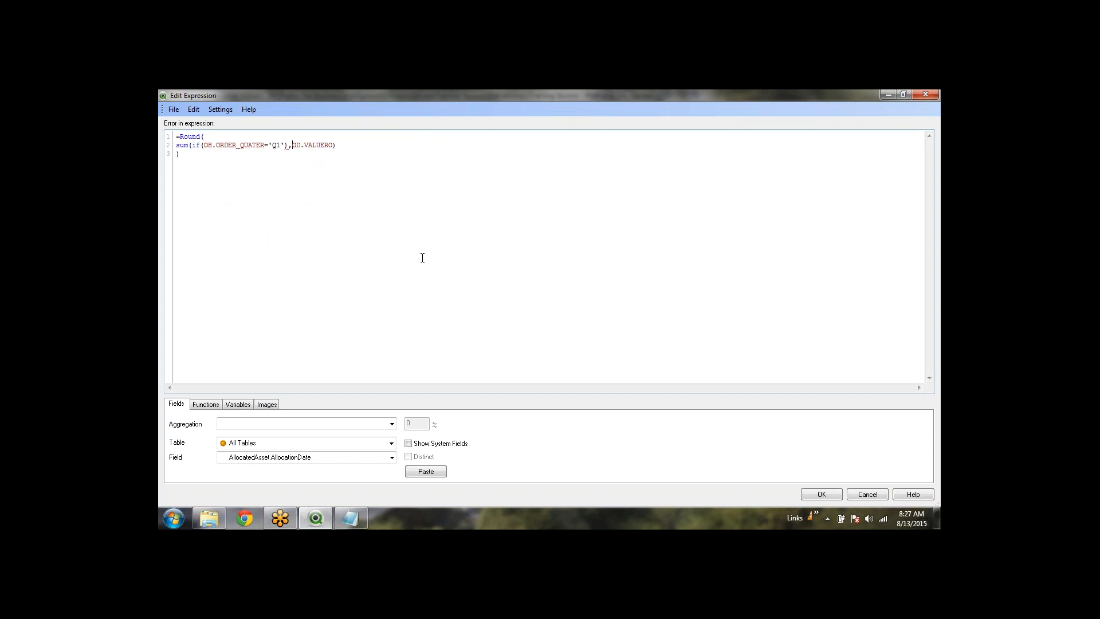
{"action": "key", "text": "BackSpace"}
{"action": "type", "text": ","}
{"action": "key", "text": "shift+Right"}
{"action": "key", "text": "shift+Right"}
{"action": "key", "text": "shift+Right"}
{"action": "key", "text": "shift+Right"}
{"action": "key", "text": "shift+Right"}
{"action": "key", "text": "shift+Right"}
{"action": "key", "text": "shift+Right"}
{"action": "key", "text": "shift+Right"}
{"action": "key", "text": "shift+Right"}
{"action": "key", "text": "ctrl+c"}
{"action": "key", "text": "BackSpace"}
{"action": "type", "text": ")"}
{"action": "key", "text": "ctrl+v"}
Check the brackets and accept =Round(sum(if(OH.ORDER_QUATER='Q1',OD.VALUERO)))
{"action": "key", "text": "Up"}
{"action": "key", "text": "Down"}
{"action": "key", "text": "Right"}
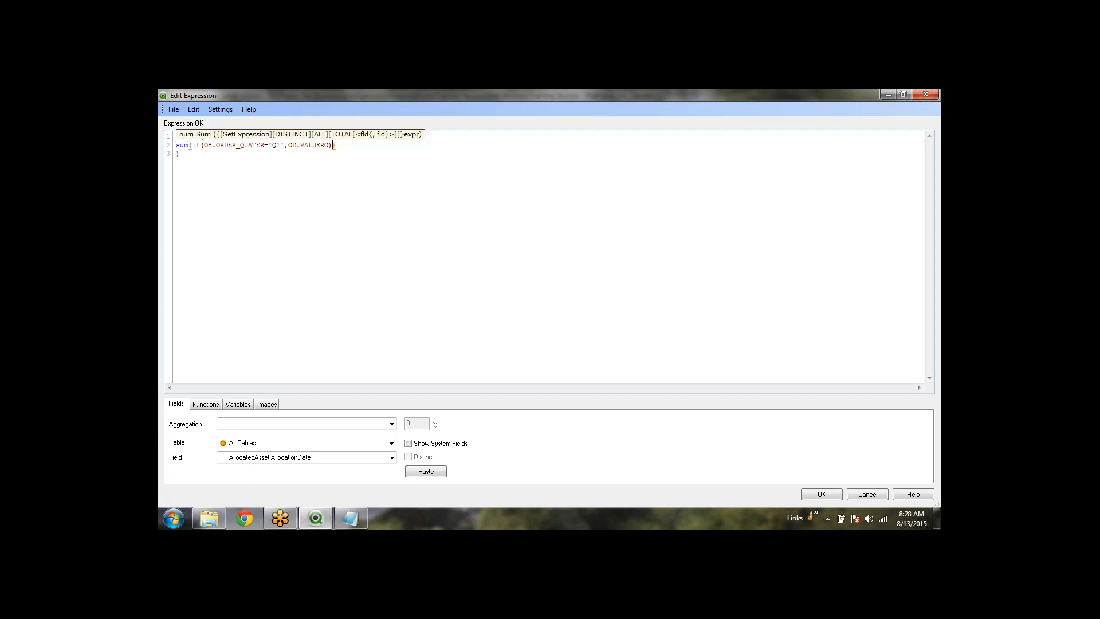
{"action": "key", "text": "Left"}
{"action": "key", "text": "Right"}
{"action": "key", "text": "Left"}
{"action": "key", "text": "shift+Left"}
{"action": "key", "text": "shift+Left"}
{"action": "key", "text": "shift+Left"}
{"action": "key", "text": "shift+Left"}
{"action": "key", "text": "shift+Left"}
{"action": "key", "text": "shift+Left"}
{"action": "key", "text": "shift+Left"}
{"action": "key", "text": "shift+Left"}
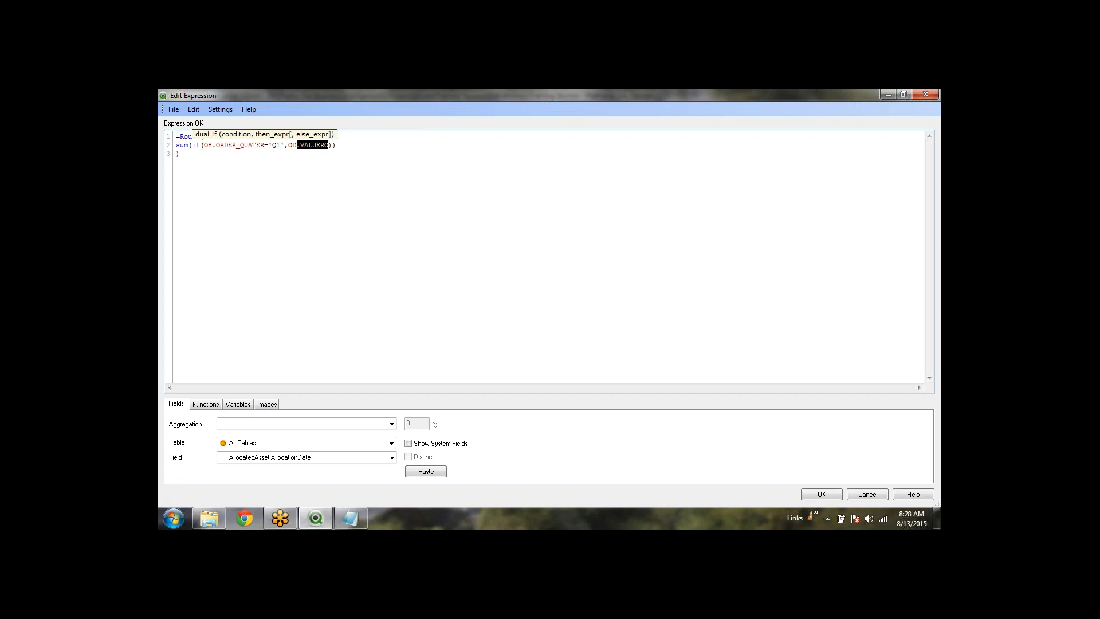
{"action": "key", "text": "shift+Left"}
{"action": "key", "text": "shift+Left"}
{"action": "key", "text": "Right"}
{"action": "left_click", "coordinate": [515, 237]}
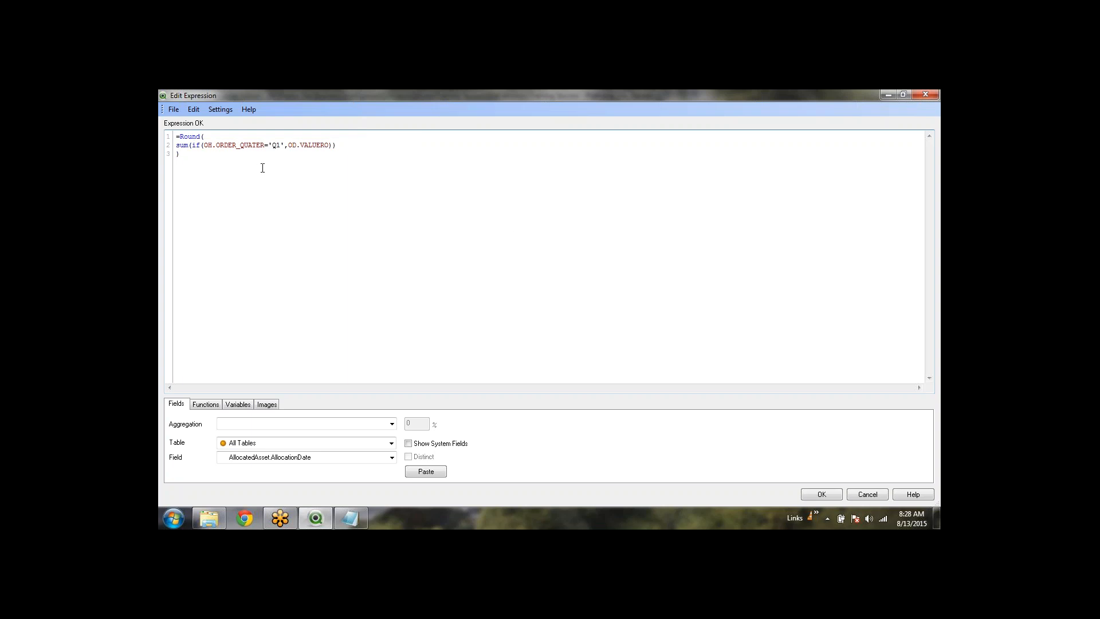
{"action": "left_click_drag", "start_coordinate": [288, 142], "coordinate": [328, 141]}
{"action": "left_click", "coordinate": [548, 189]}
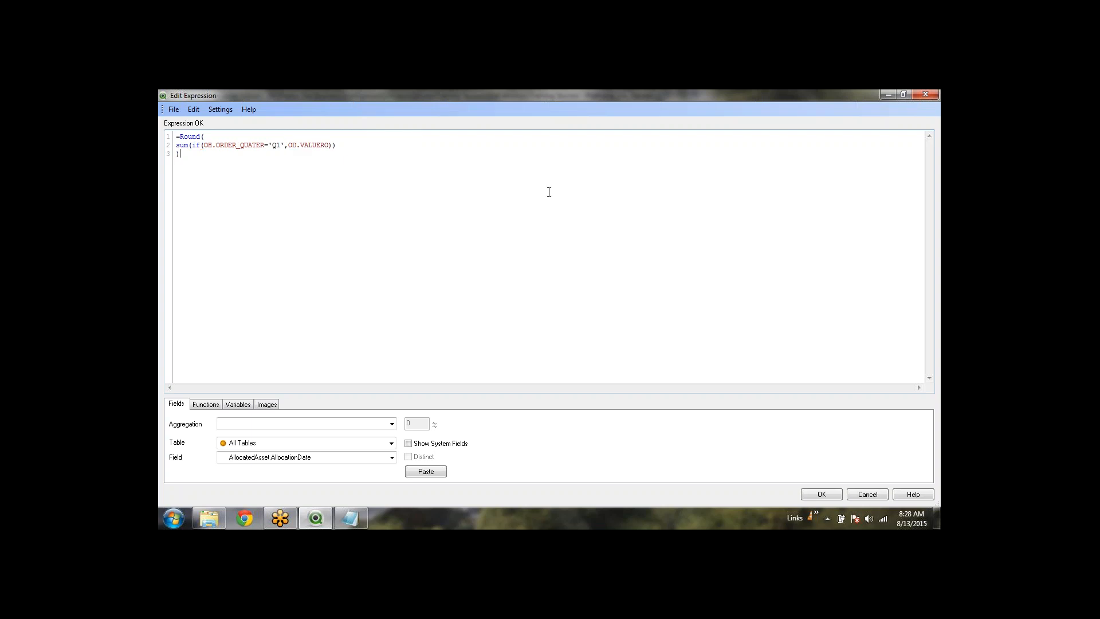
{"action": "left_click", "coordinate": [821, 494]}
{"action": "left_click", "coordinate": [566, 440]}
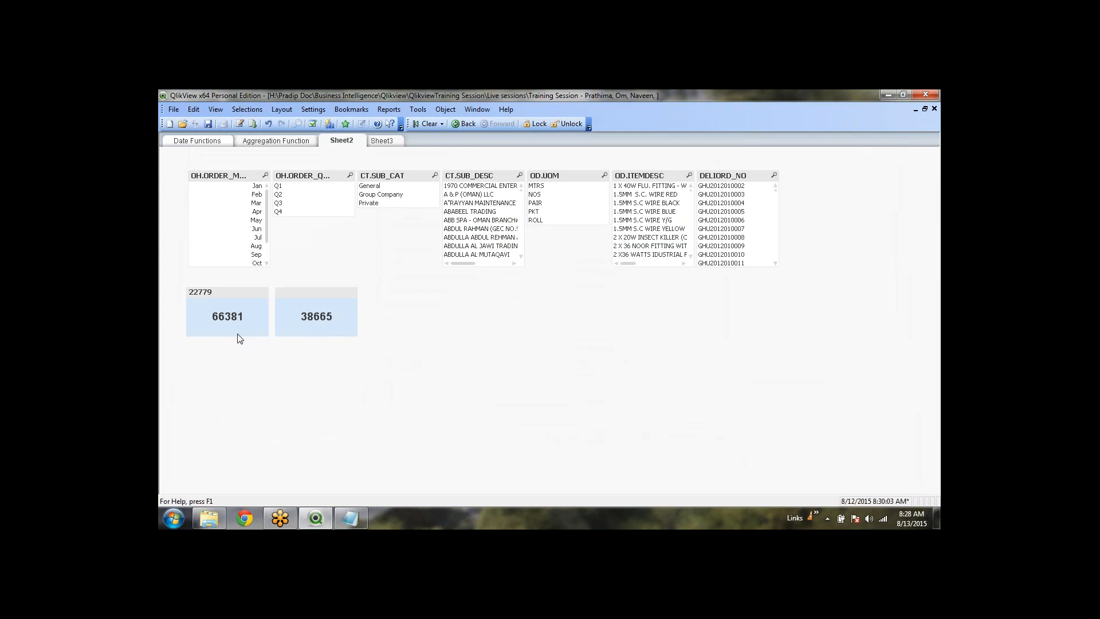
{"action": "left_click", "coordinate": [283, 187]}
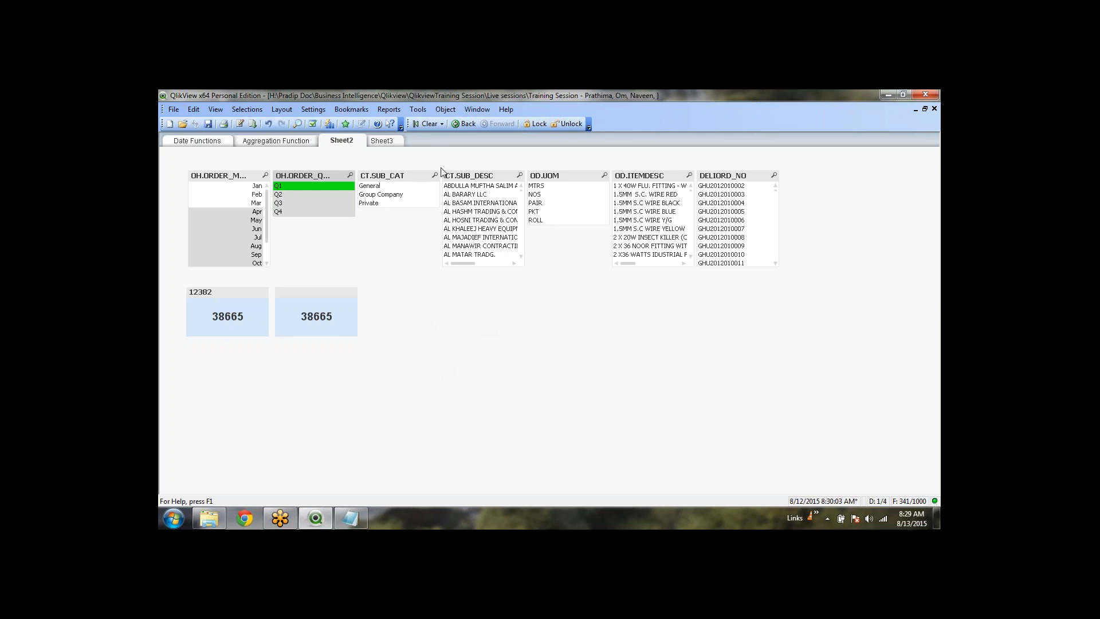
{"action": "left_click", "coordinate": [429, 123]}
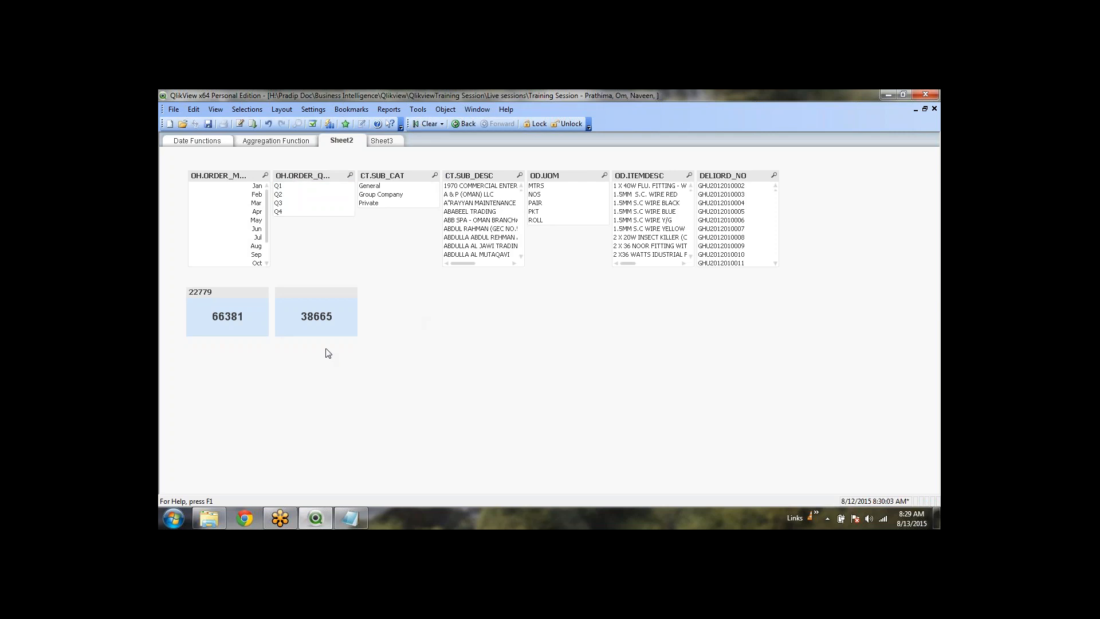
{"action": "right_click", "coordinate": [313, 292]}
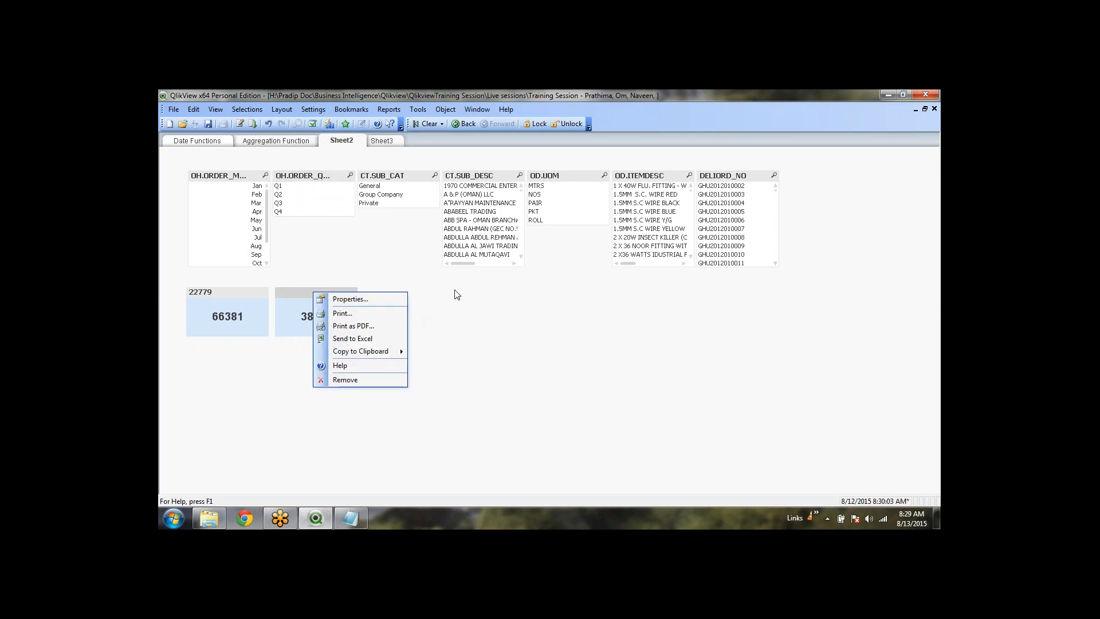
{"action": "left_click", "coordinate": [483, 333]}
{"action": "left_click", "coordinate": [296, 296]}
{"action": "right_click", "coordinate": [296, 297]}
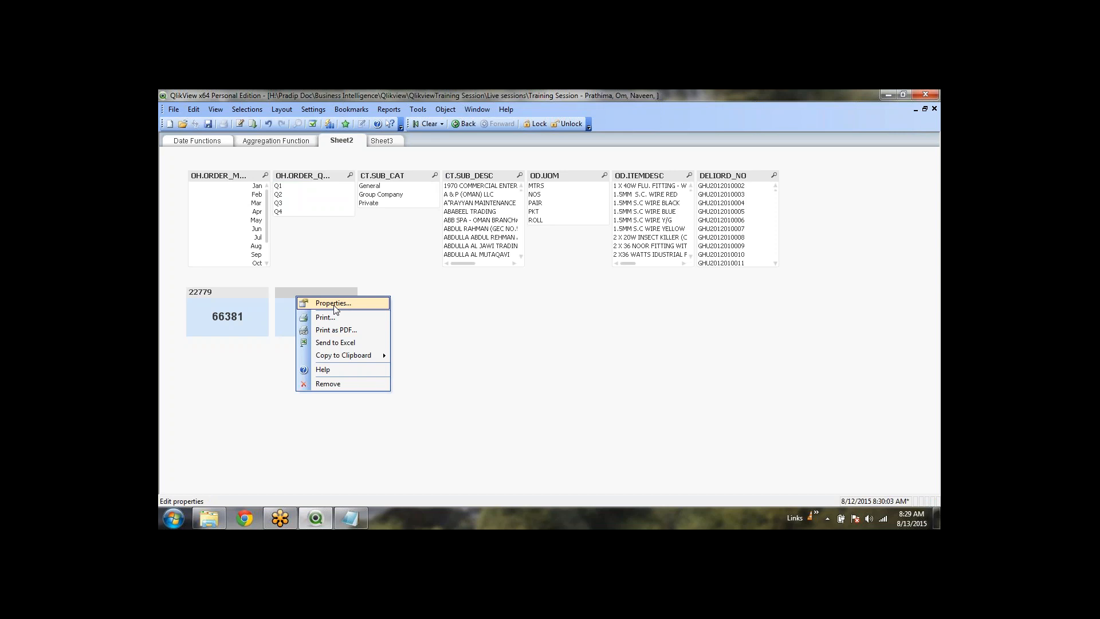
{"action": "left_click", "coordinate": [341, 257]}
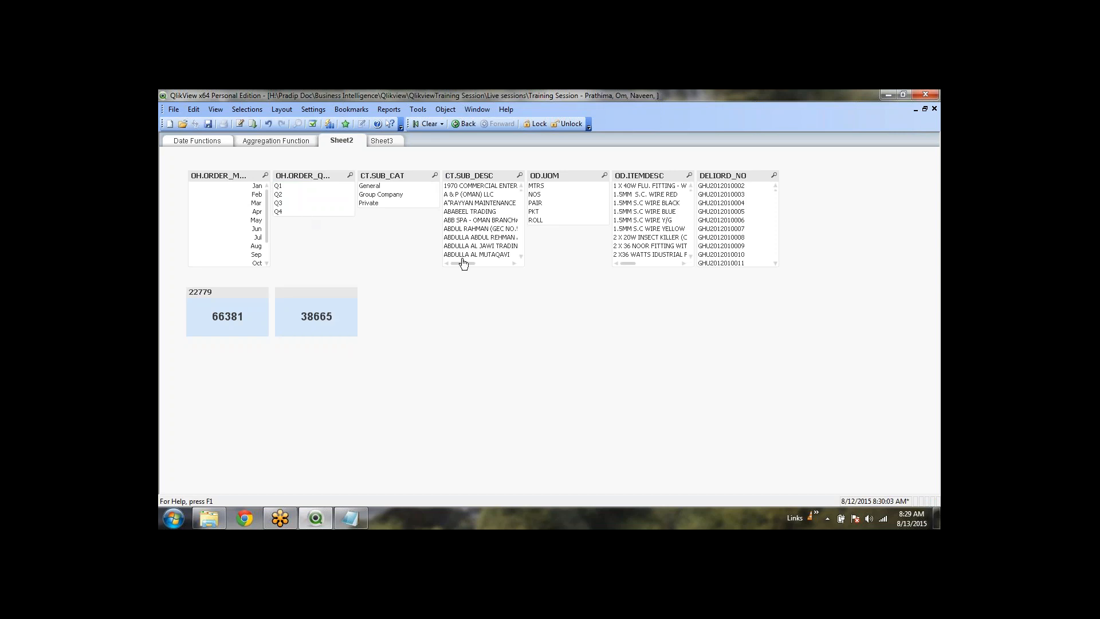
{"action": "left_click_drag", "start_coordinate": [473, 221], "coordinate": [475, 244]}
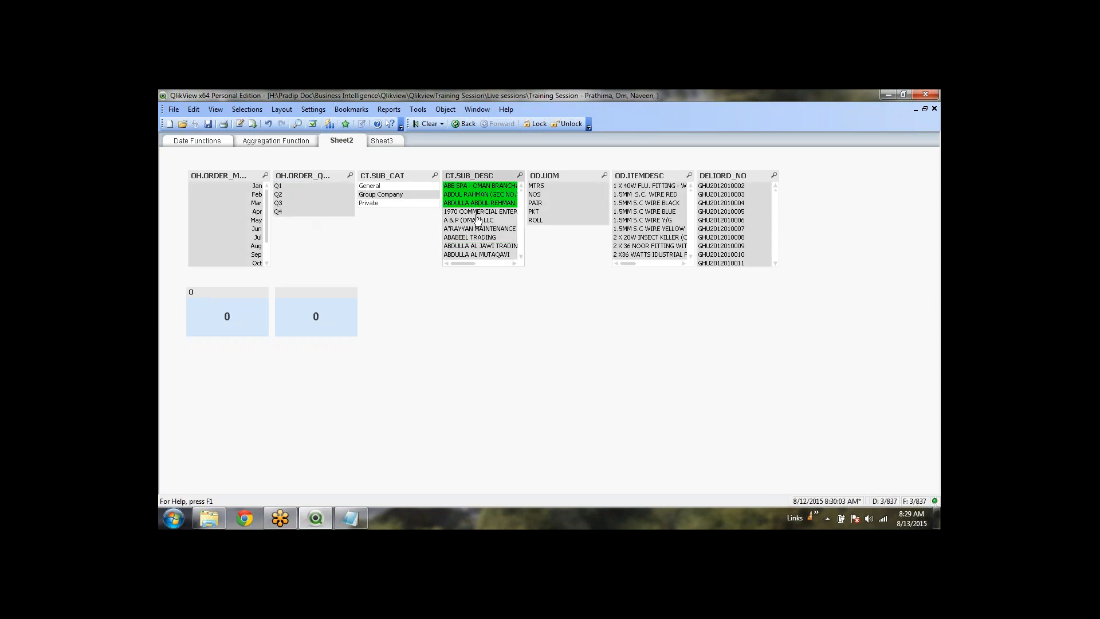
{"action": "left_click", "coordinate": [480, 197]}
{"action": "left_click", "coordinate": [480, 185]}
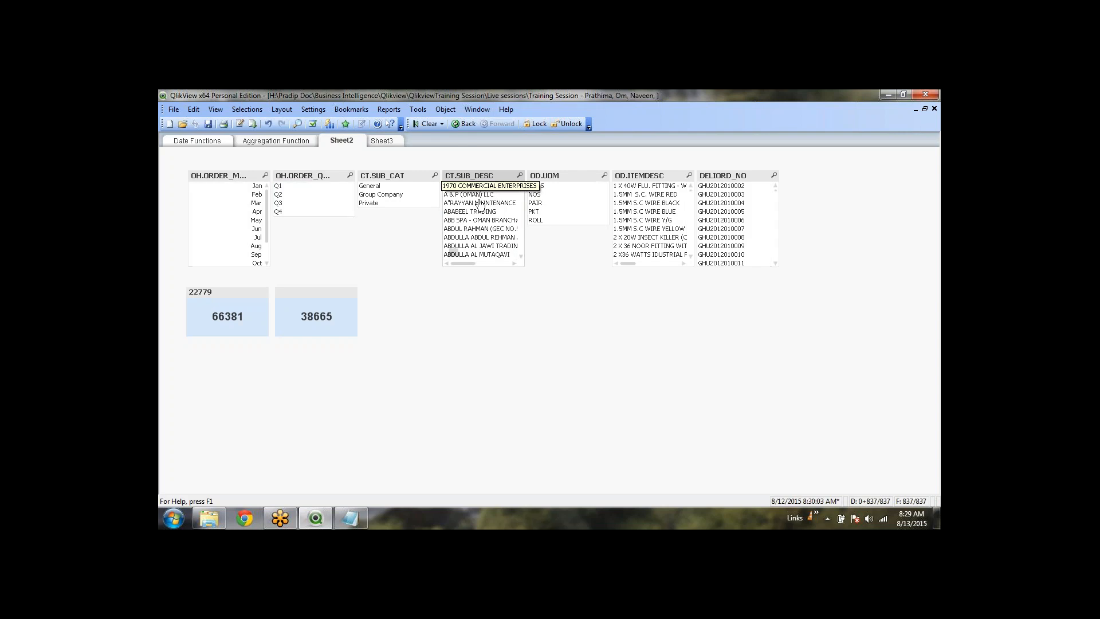
{"action": "left_click", "coordinate": [536, 204]}
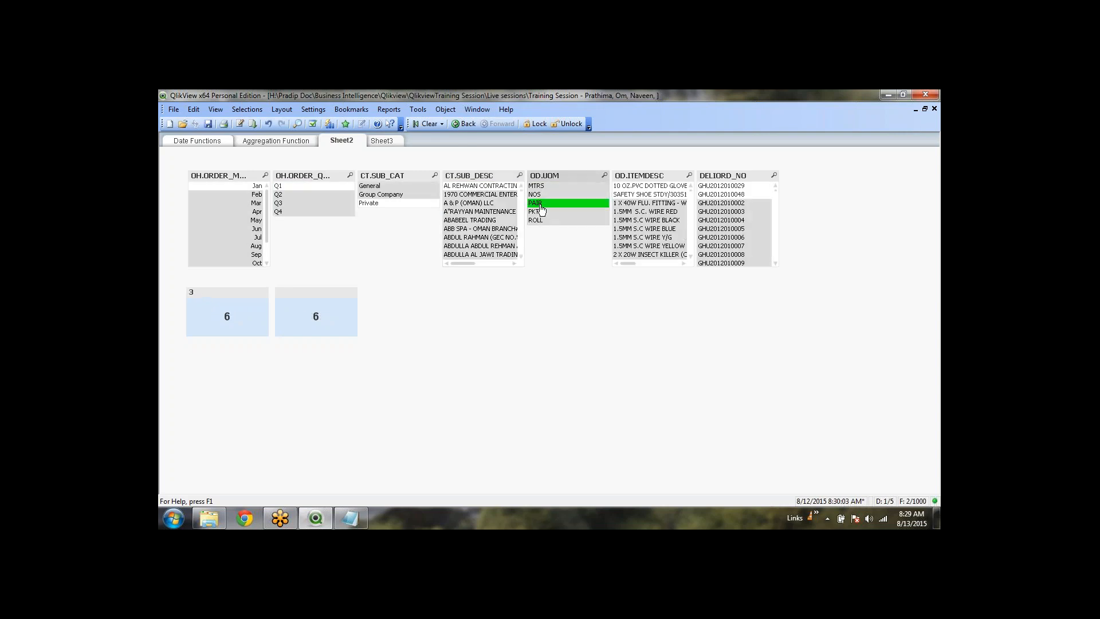
{"action": "left_click", "coordinate": [539, 212]}
{"action": "left_click", "coordinate": [537, 221]}
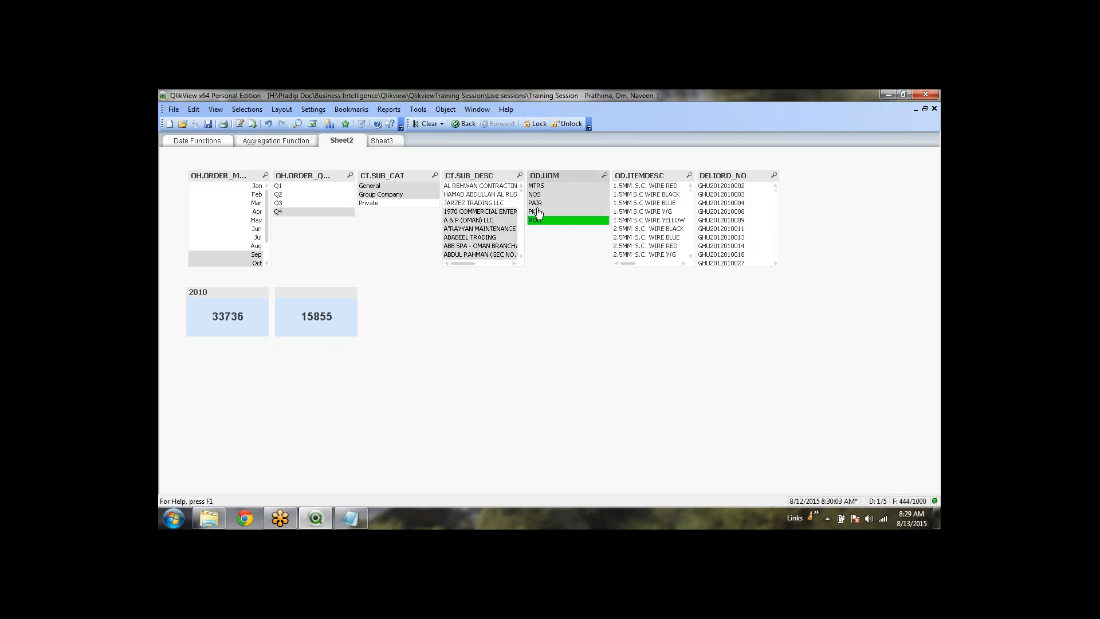
{"action": "left_click", "coordinate": [537, 188]}
{"action": "left_click", "coordinate": [537, 196]}
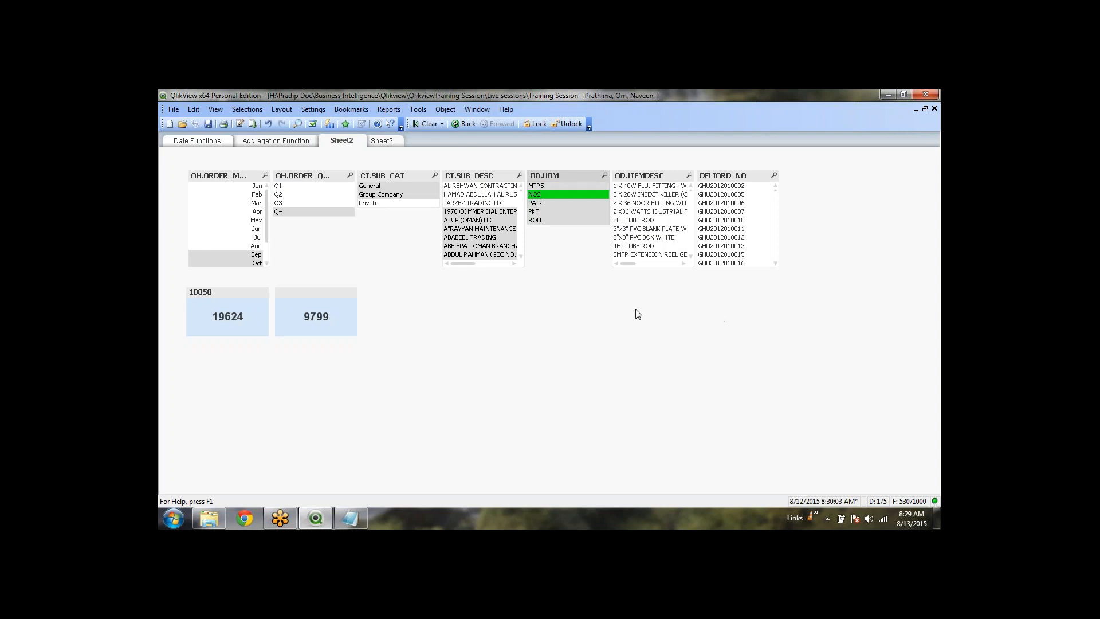
{"action": "left_click", "coordinate": [448, 125]}
{"action": "left_click", "coordinate": [280, 187]}
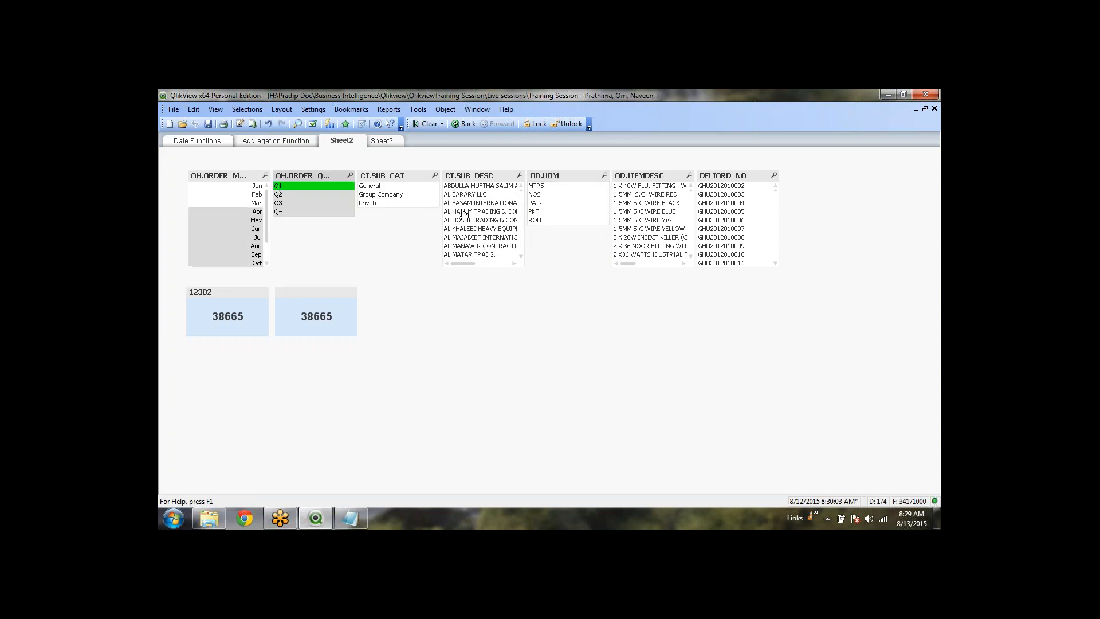
{"action": "left_click", "coordinate": [542, 199]}
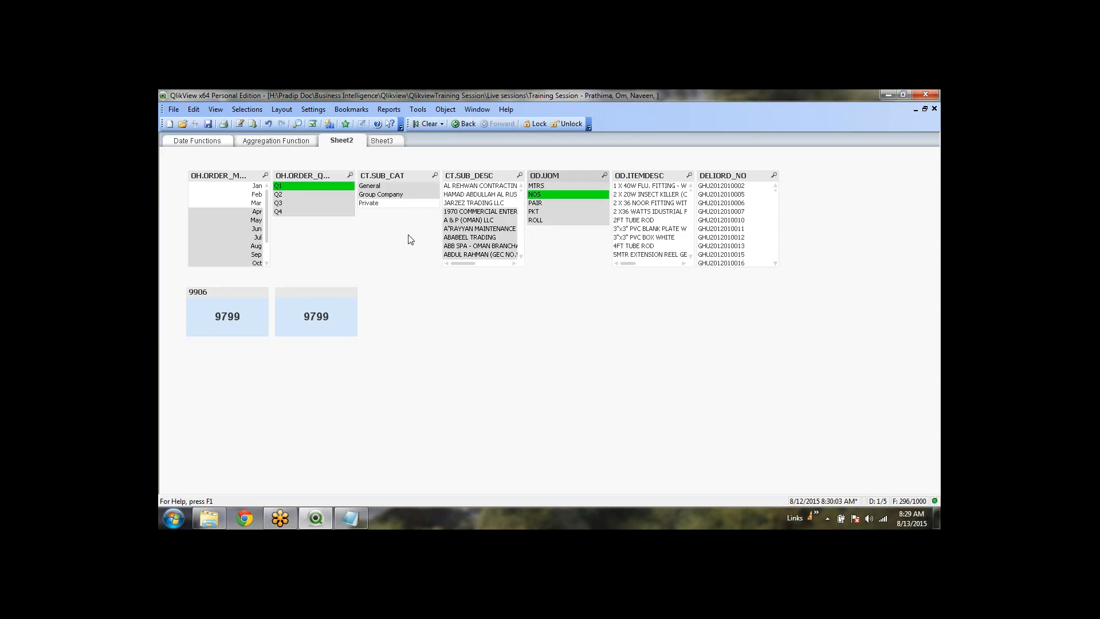
{"action": "left_click", "coordinate": [428, 123]}
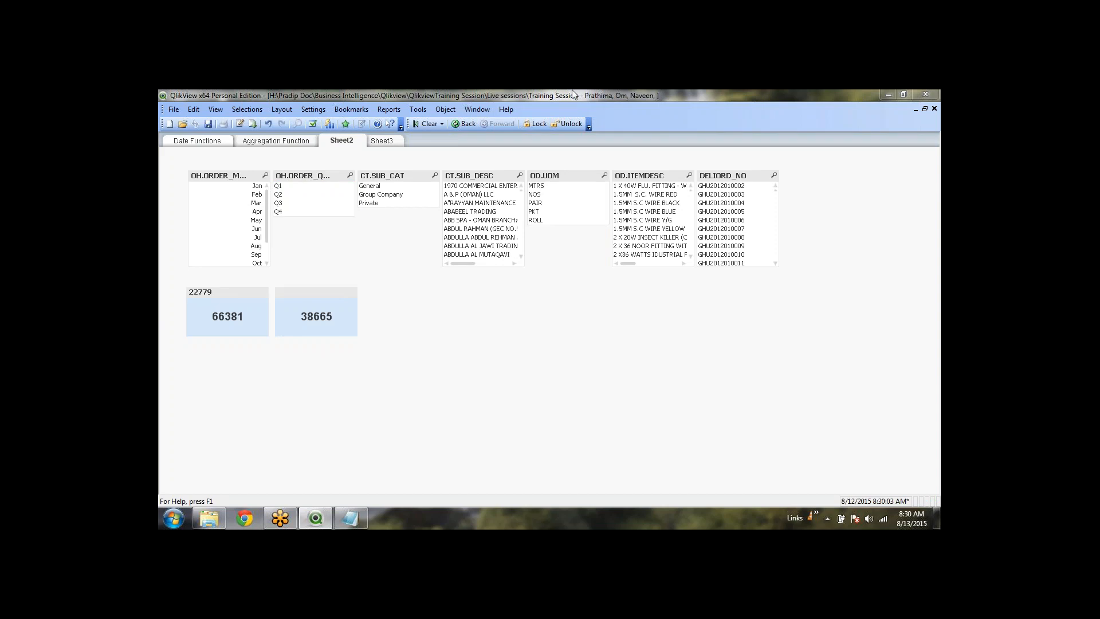
Add and OD.UOM='NOS' to the 38665 object's if condition and apply it, giving 9799
{"action": "right_click", "coordinate": [316, 304]}
{"action": "left_click", "coordinate": [353, 314]}
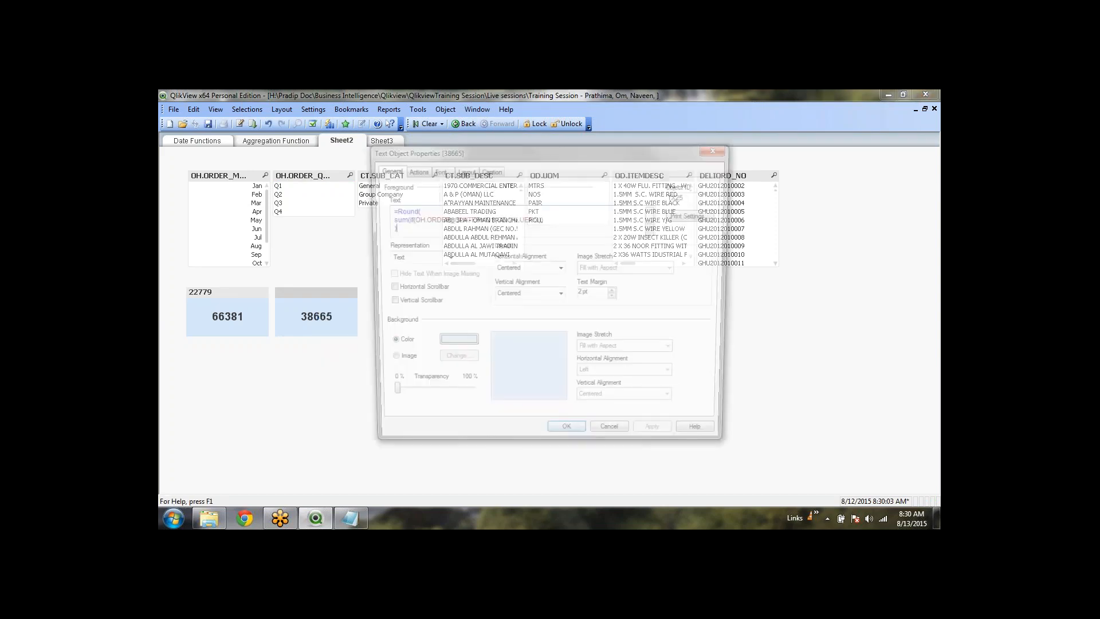
{"action": "left_click", "coordinate": [655, 222]}
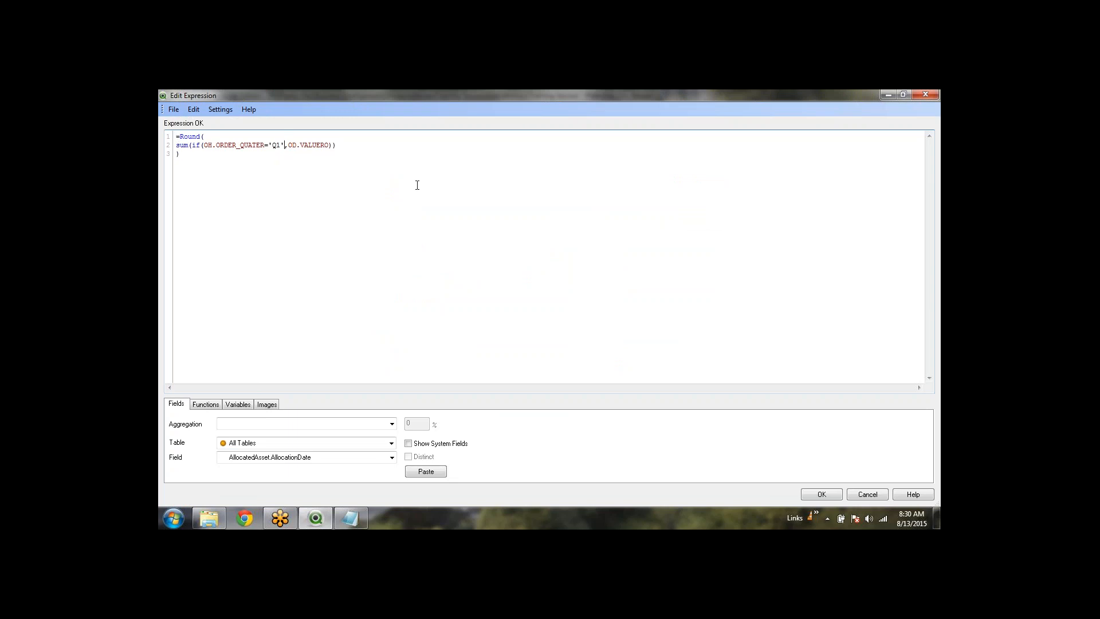
{"action": "type", "text": "and od.u"}
{"action": "key", "text": "Down"}
{"action": "key", "text": "Down"}
{"action": "key", "text": "Return"}
{"action": "type", "text": "=''"}
{"action": "key", "text": "Left"}
{"action": "type", "text": "NOS"}
{"action": "left_click", "coordinate": [822, 495]}
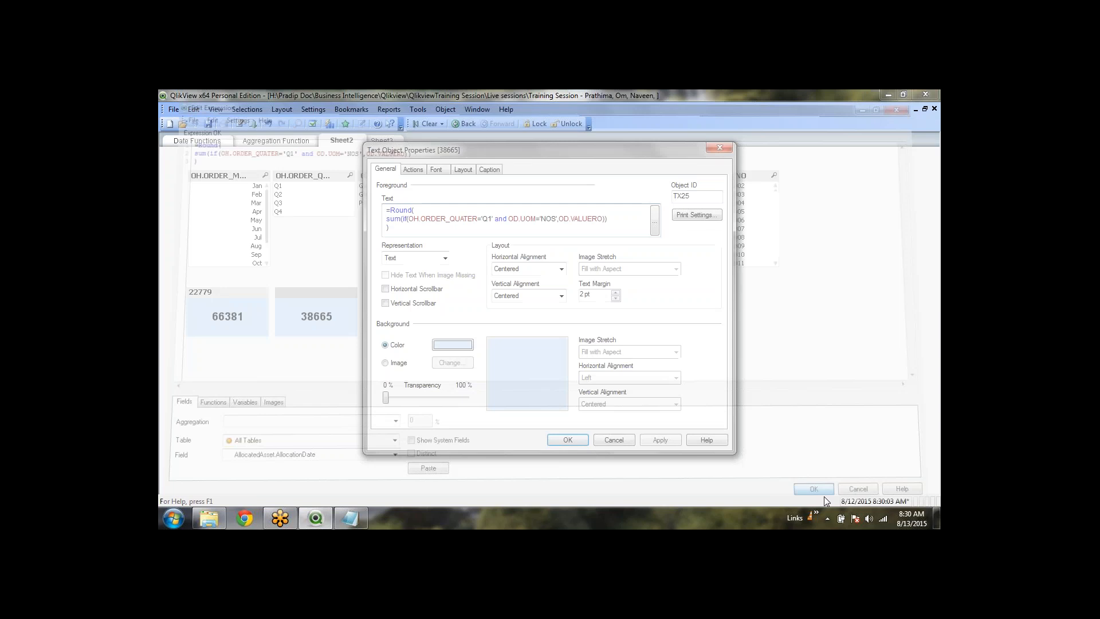
{"action": "left_click_drag", "start_coordinate": [474, 150], "coordinate": [604, 163]}
{"action": "left_click", "coordinate": [789, 452]}
Close properties, test selecting a customer, 1.5MM S.C WIRE BLUE, Q2 and Jun, then clear
{"action": "left_click", "coordinate": [704, 451]}
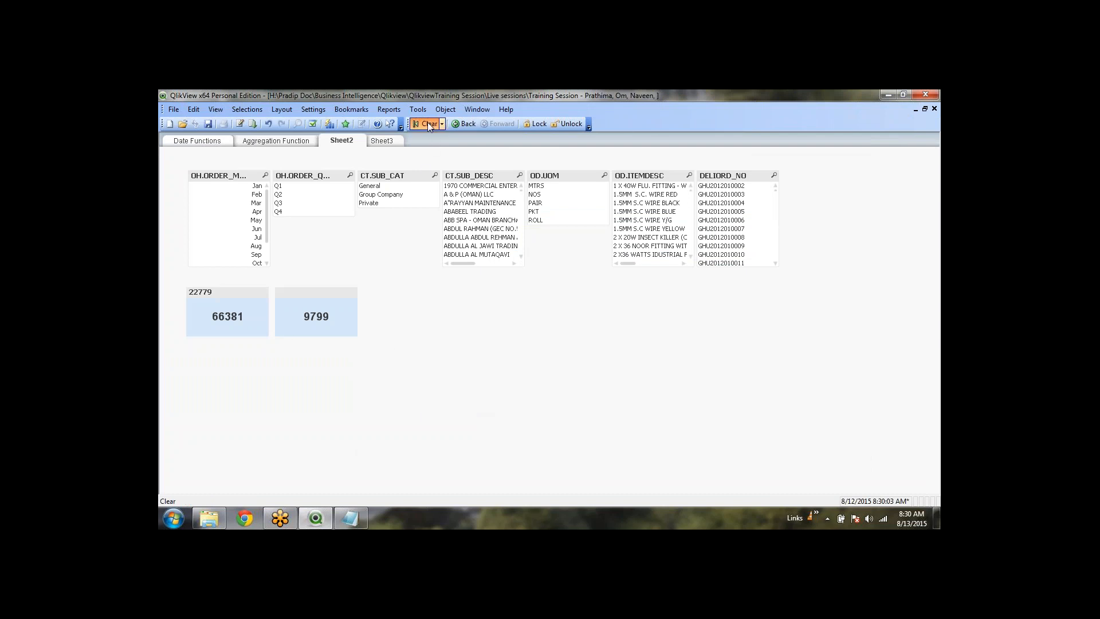
{"action": "left_click", "coordinate": [479, 220]}
{"action": "left_click", "coordinate": [650, 220]}
{"action": "left_click", "coordinate": [761, 223]}
{"action": "left_click", "coordinate": [650, 220]}
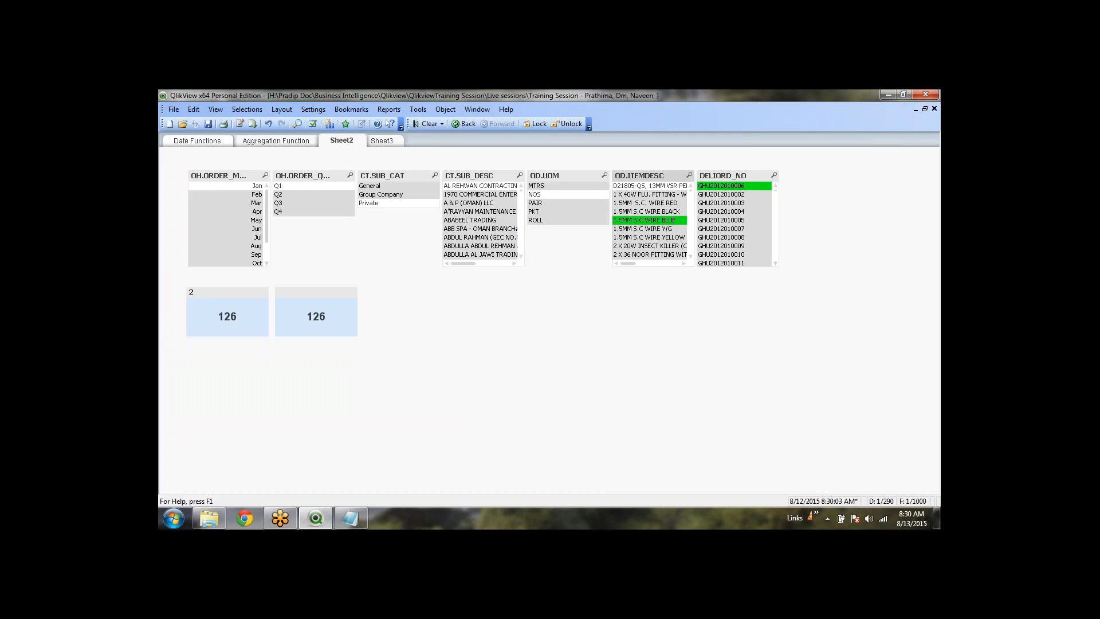
{"action": "left_click", "coordinate": [331, 196]}
{"action": "left_click", "coordinate": [238, 202]}
{"action": "left_click", "coordinate": [242, 229]}
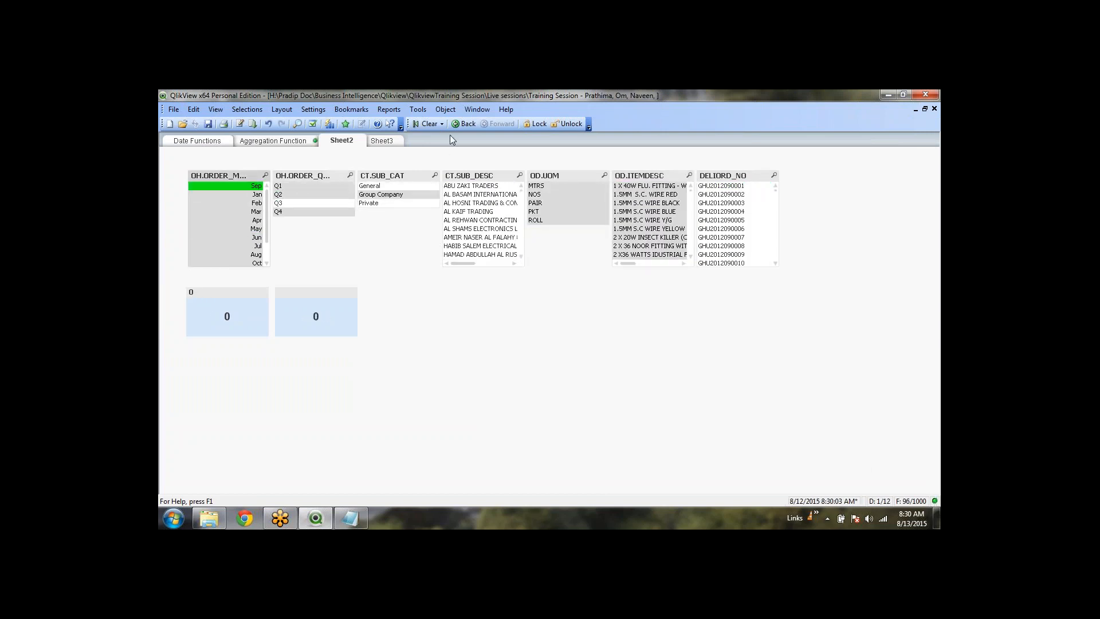
{"action": "left_click", "coordinate": [422, 123]}
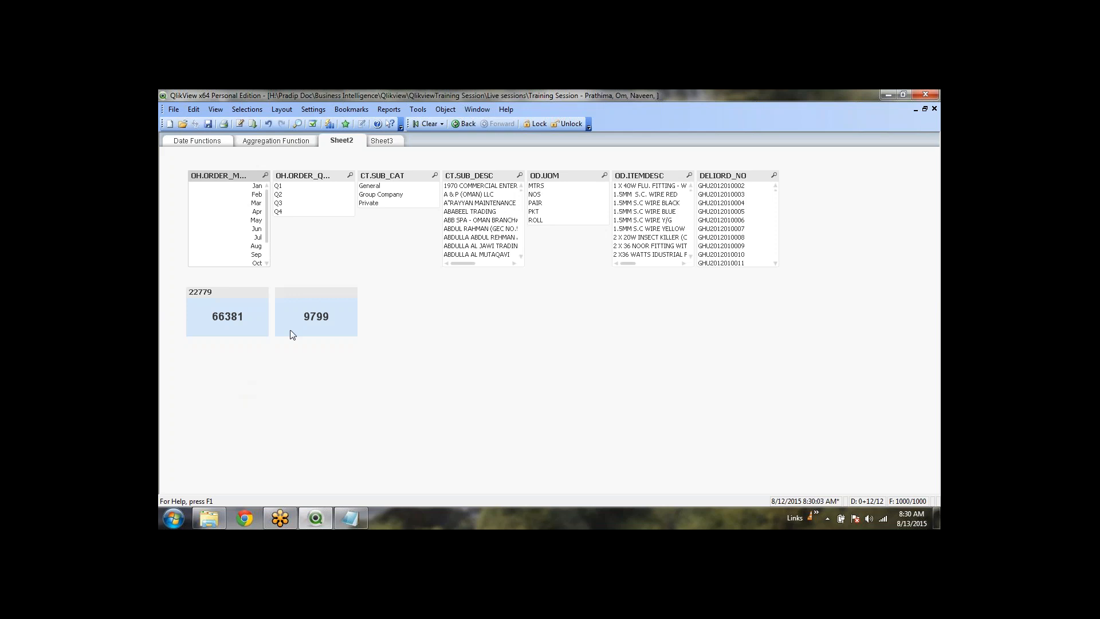
Make the 9799 text object slightly shorter, then test Q1 and NOS selections and clear them
{"action": "left_click", "coordinate": [308, 303]}
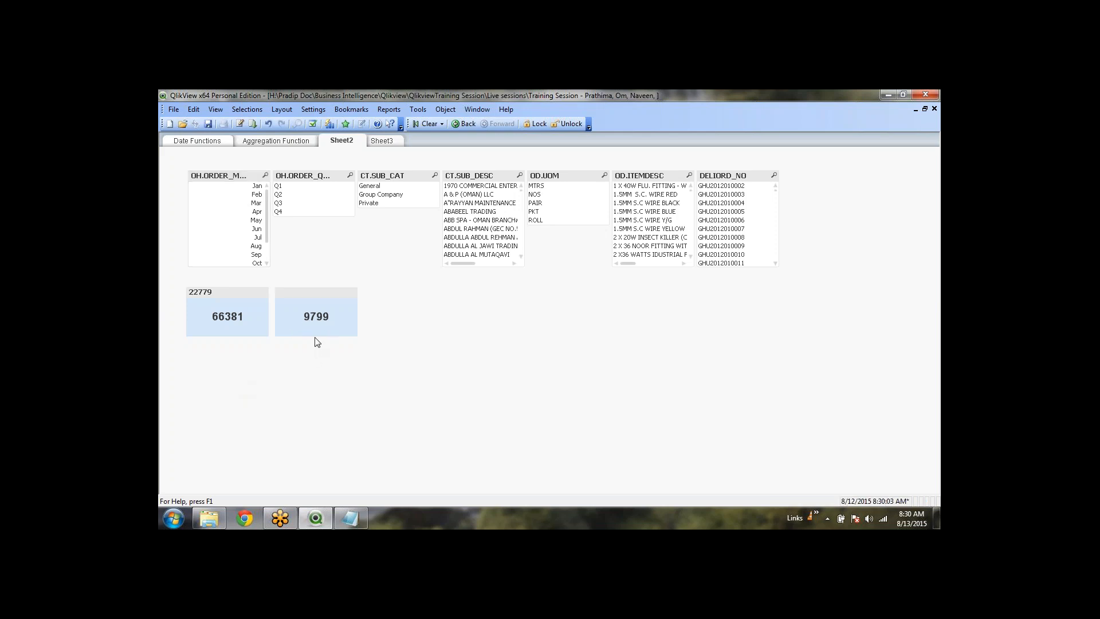
{"action": "left_click_drag", "start_coordinate": [318, 336], "coordinate": [318, 330]}
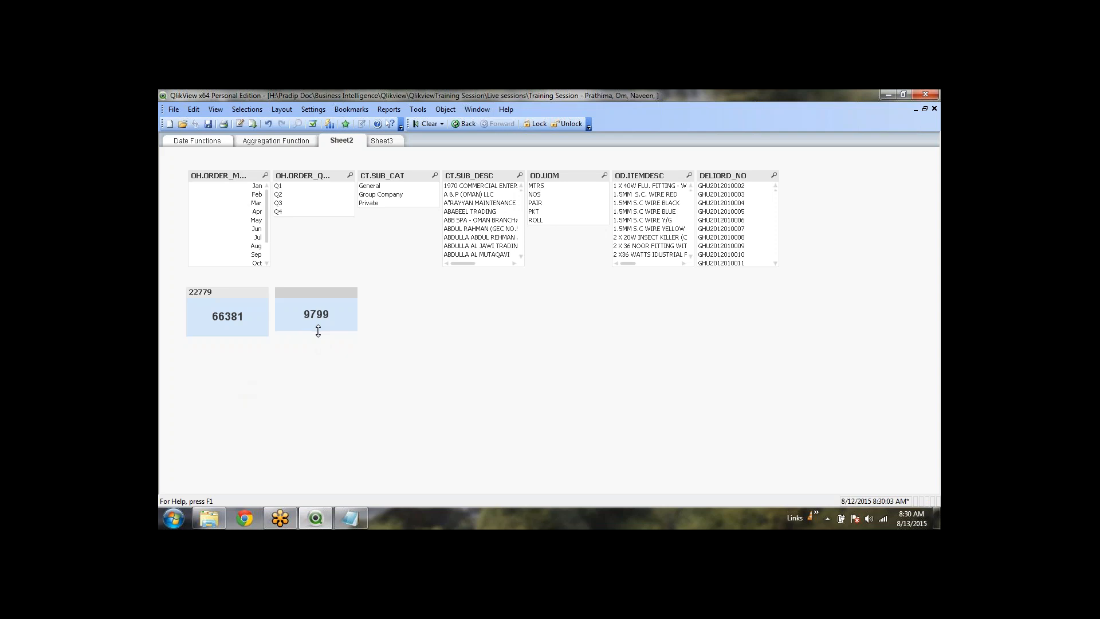
{"action": "left_click", "coordinate": [446, 302]}
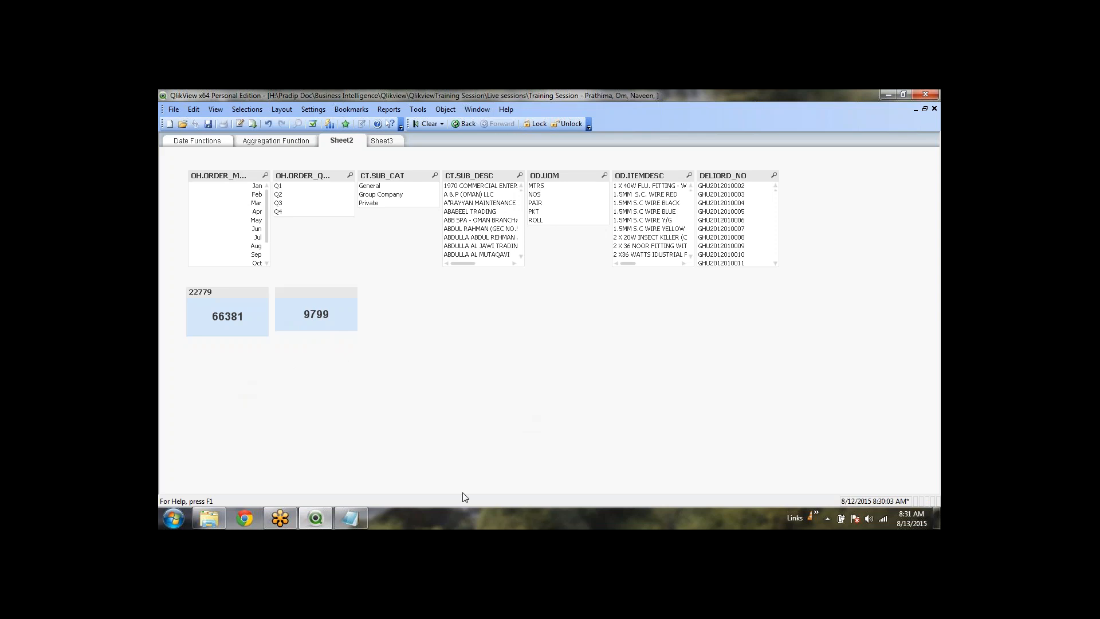
{"action": "left_click", "coordinate": [288, 190]}
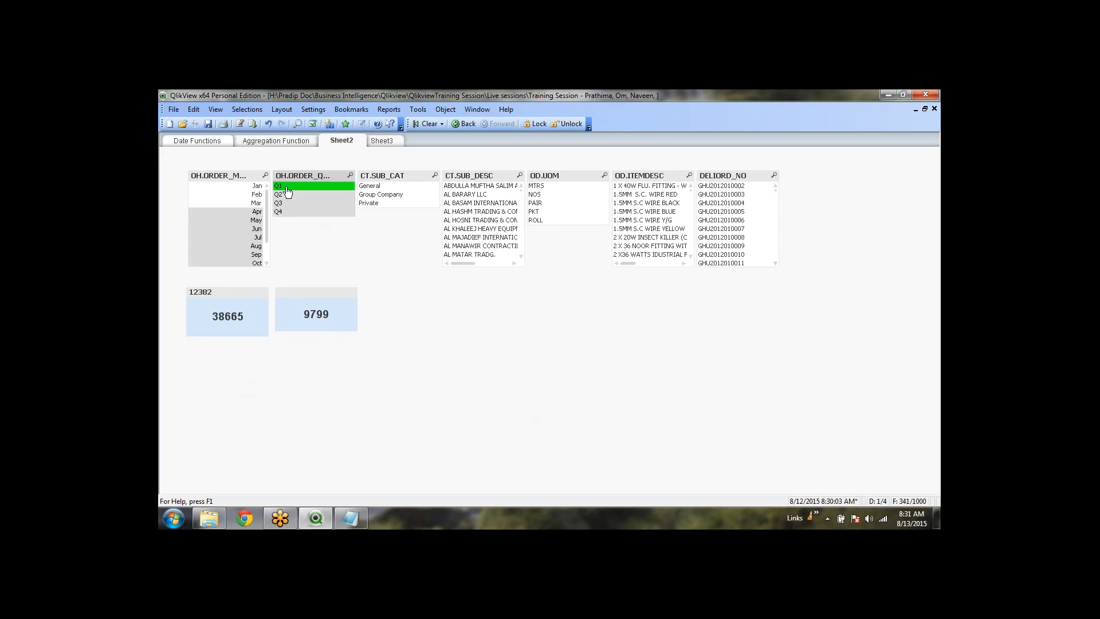
{"action": "left_click", "coordinate": [539, 195]}
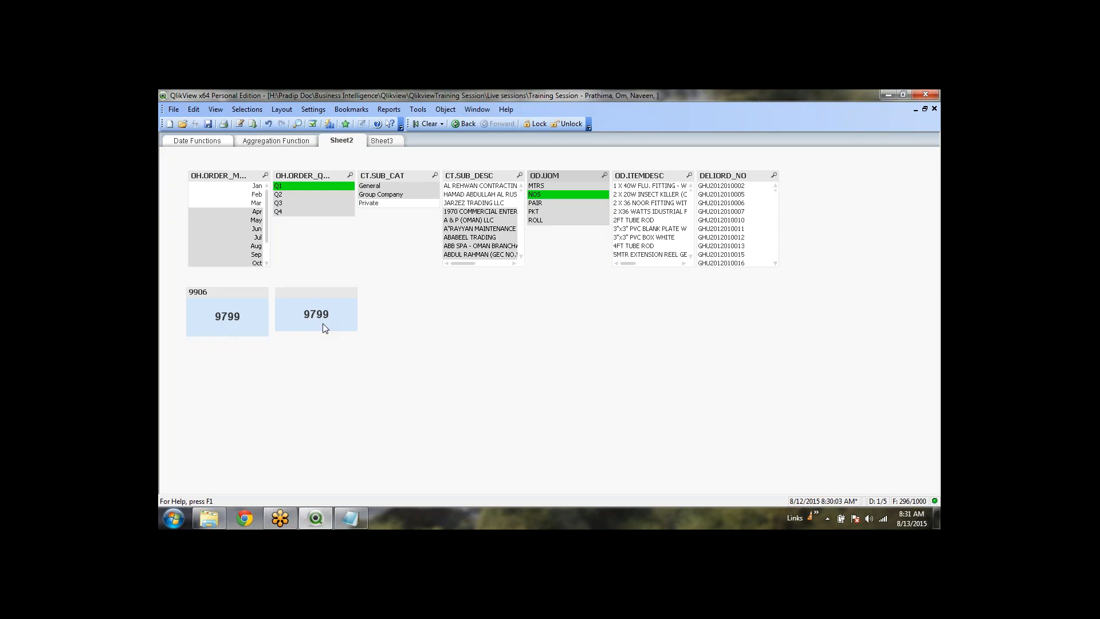
{"action": "left_click", "coordinate": [427, 122]}
Select a range of six delivery orders, then clear all selections
{"action": "right_click", "coordinate": [463, 345]}
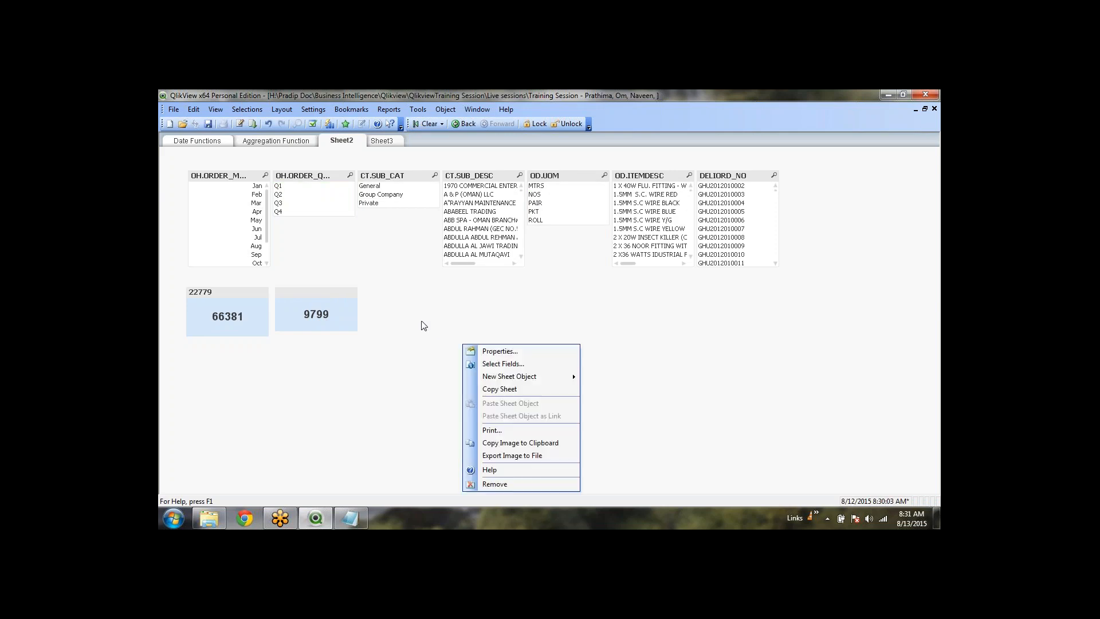
{"action": "left_click", "coordinate": [427, 326]}
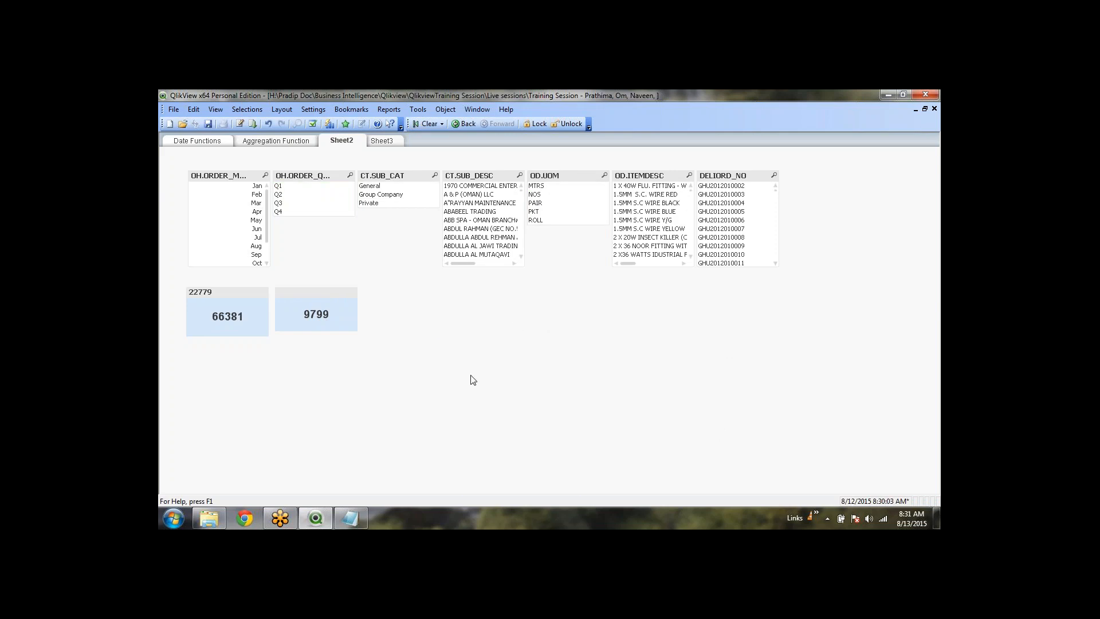
{"action": "left_click_drag", "start_coordinate": [734, 194], "coordinate": [739, 237]}
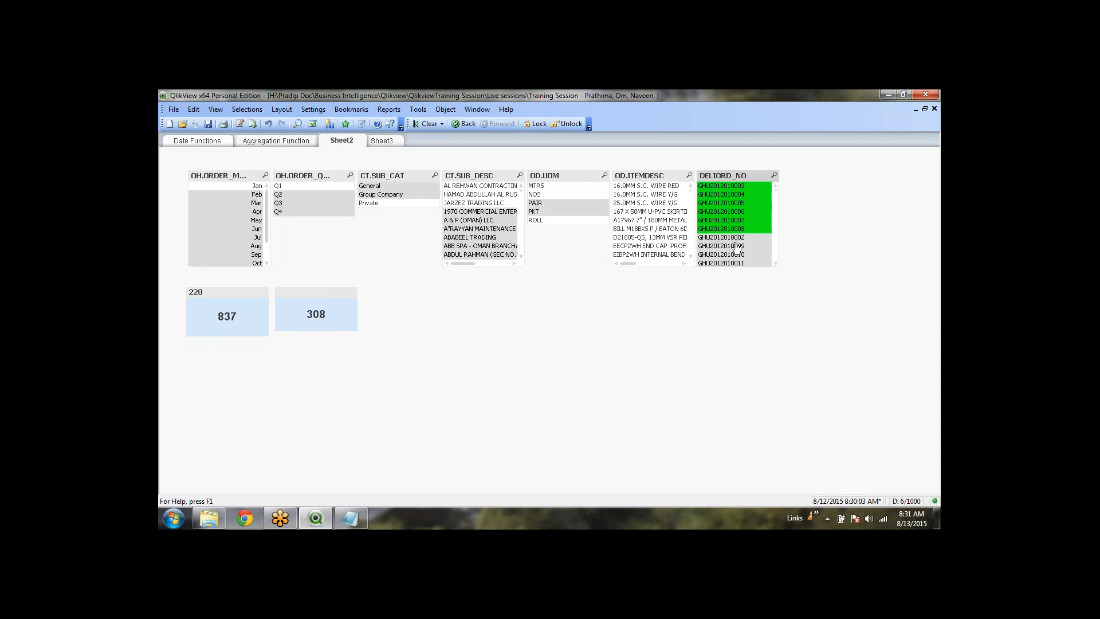
{"action": "left_click", "coordinate": [414, 125]}
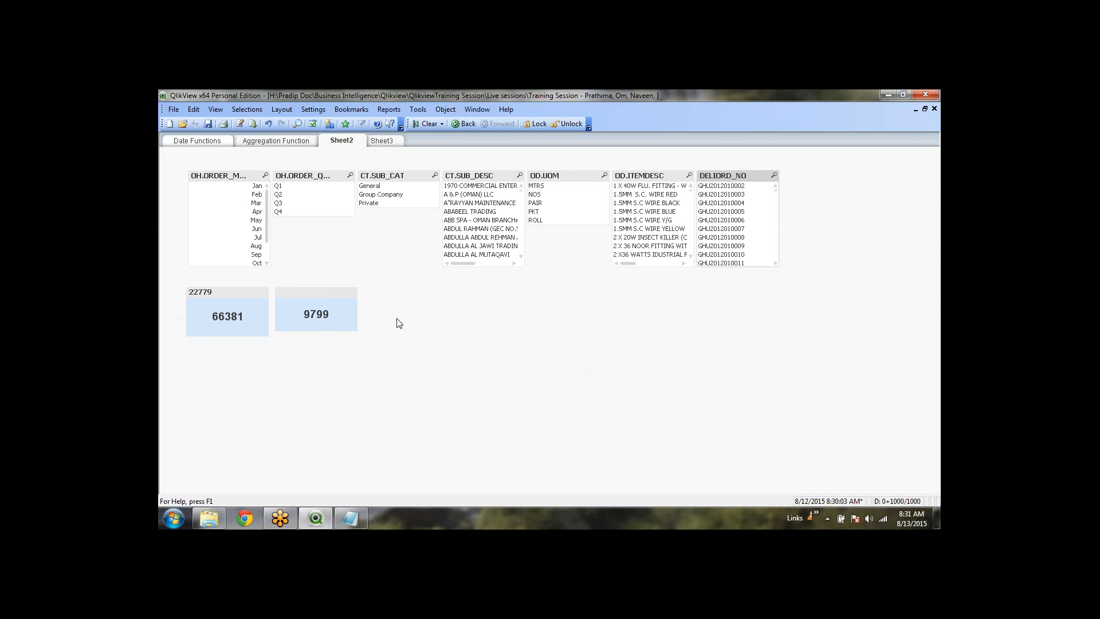
Ctrl-drag the 9799 text object to place a copy to its right
{"action": "left_click", "coordinate": [325, 295]}
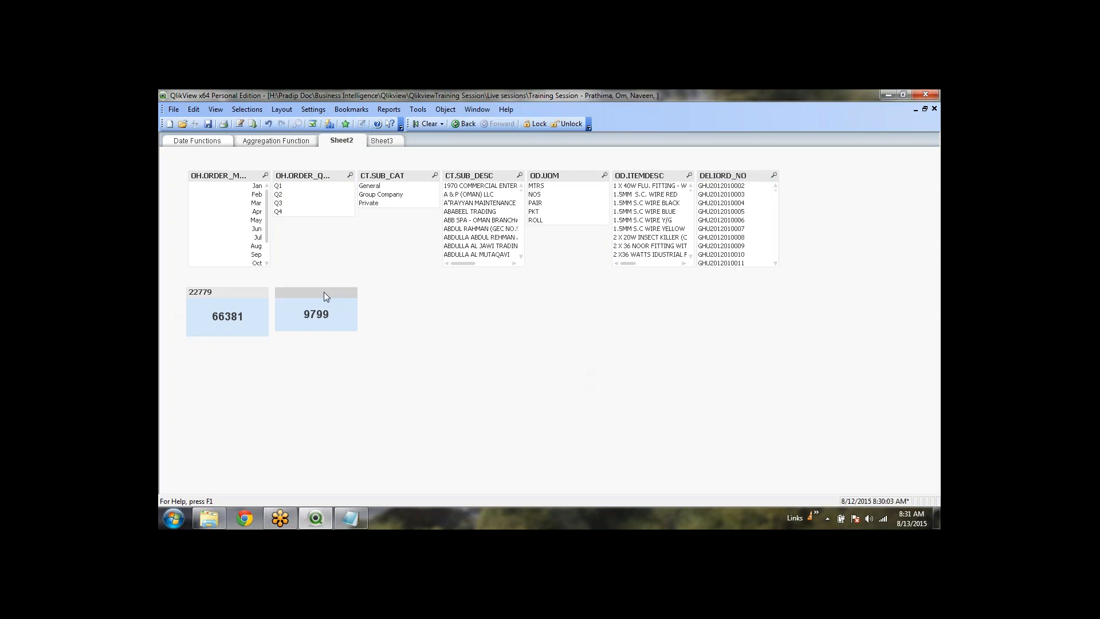
{"action": "left_click_drag", "start_coordinate": [324, 294], "coordinate": [414, 292]}
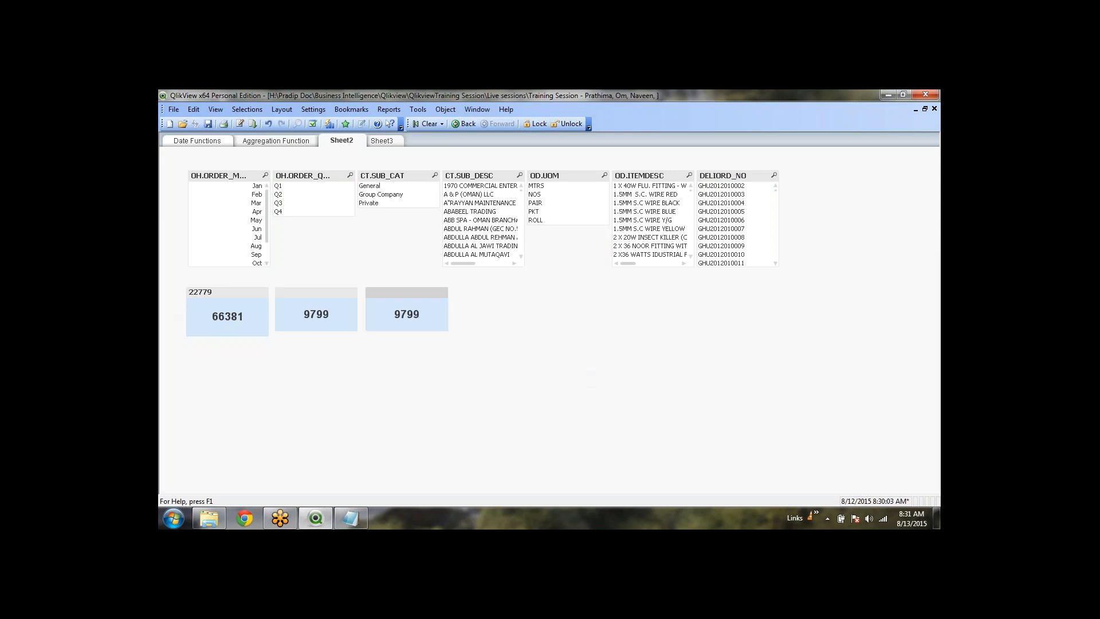
{"action": "left_click", "coordinate": [492, 411]}
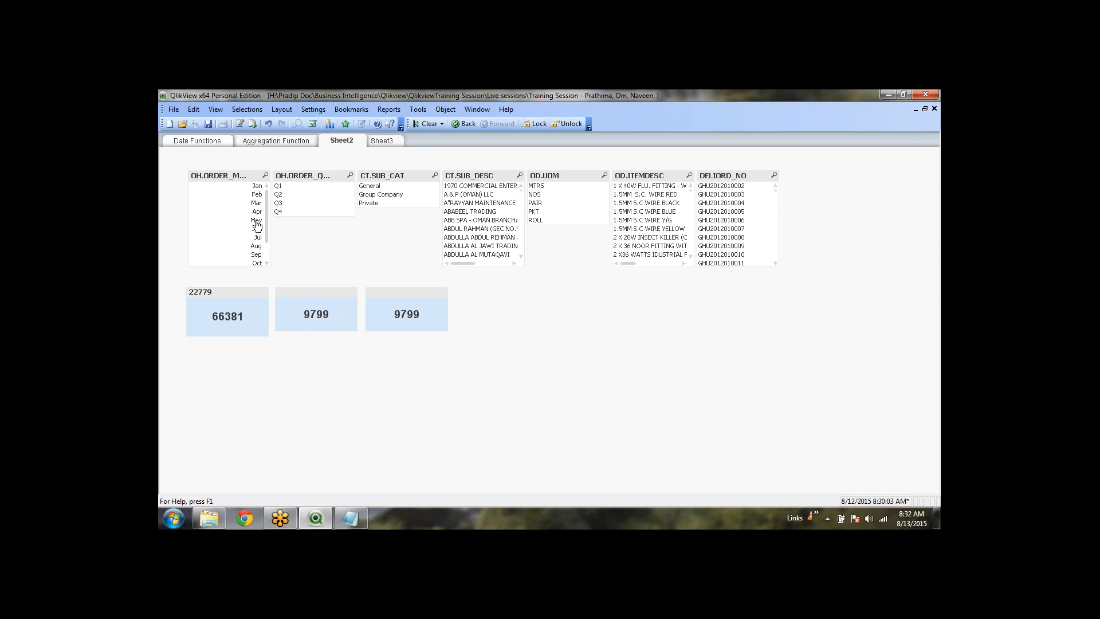
Open the third 9799 text object's Q1/NOS Round(sum(if(...))) formula in Edit Expression
{"action": "right_click", "coordinate": [403, 316]}
{"action": "left_click", "coordinate": [438, 322]}
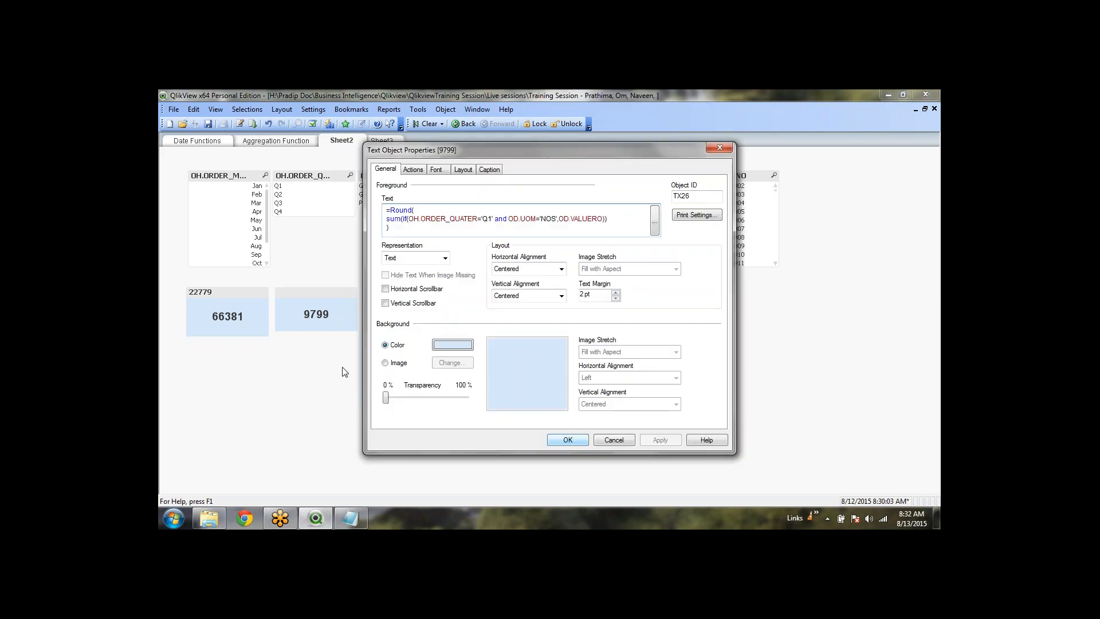
{"action": "left_click", "coordinate": [655, 220]}
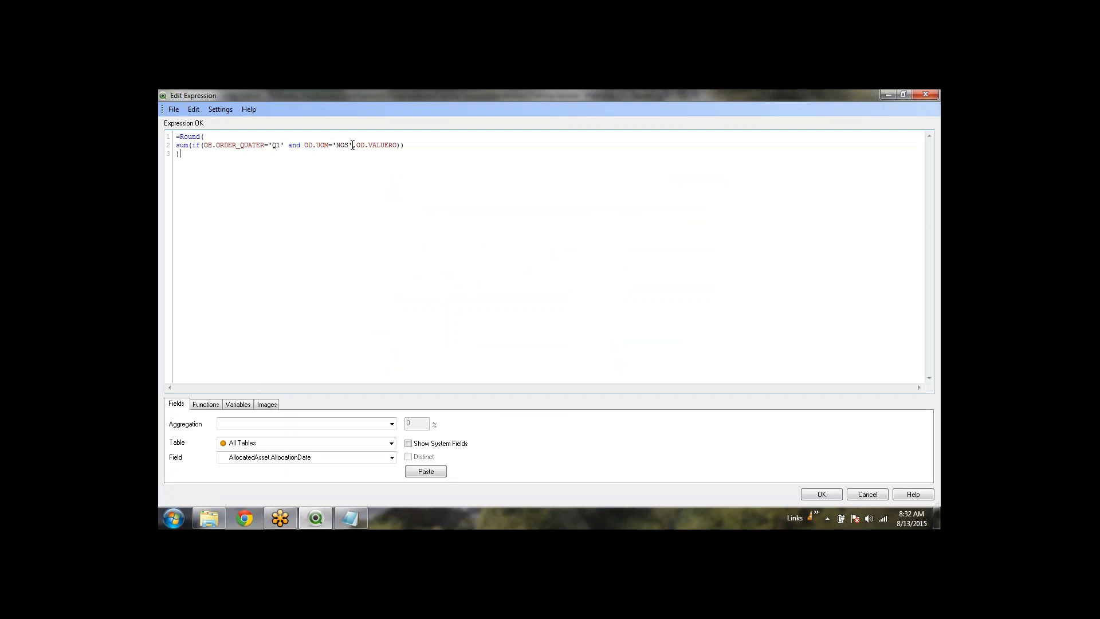
Replace the Q1 and NOS condition with WildMatch(OH.ORDER_MONTH,'M*') using autocomplete
{"action": "left_click_drag", "start_coordinate": [352, 145], "coordinate": [205, 143]}
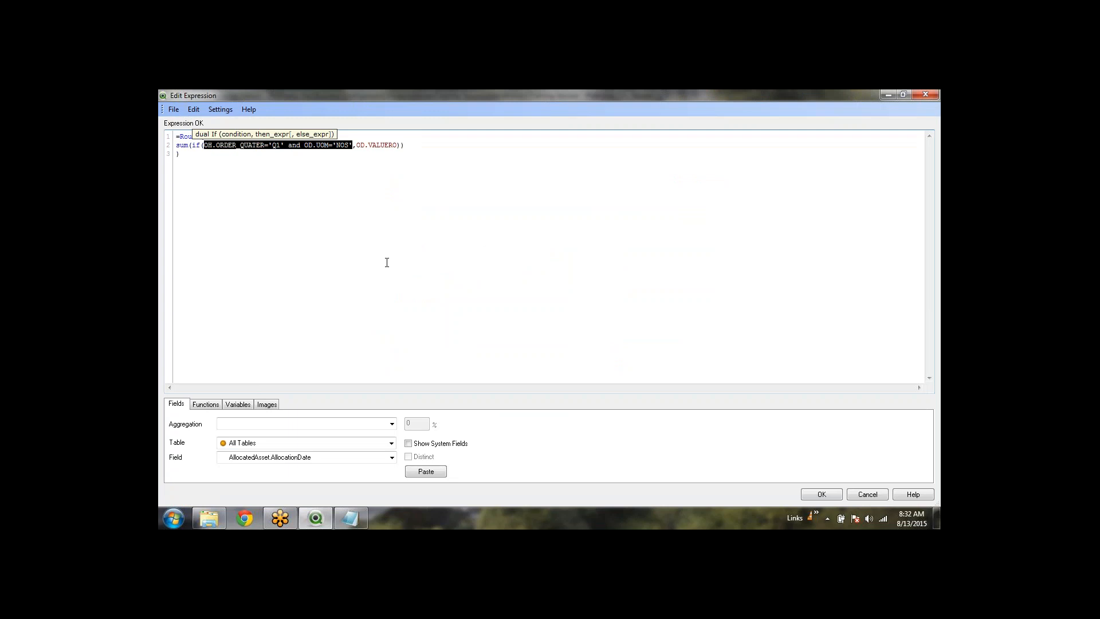
{"action": "type", "text": "wil"}
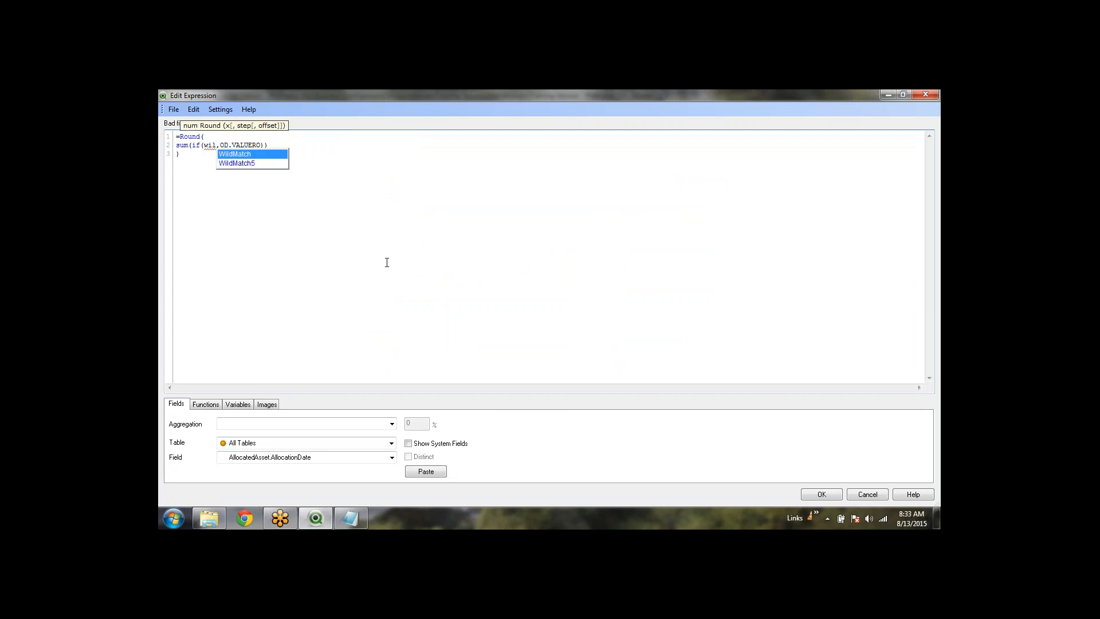
{"action": "key", "text": "Return"}
{"action": "type", "text": "("}
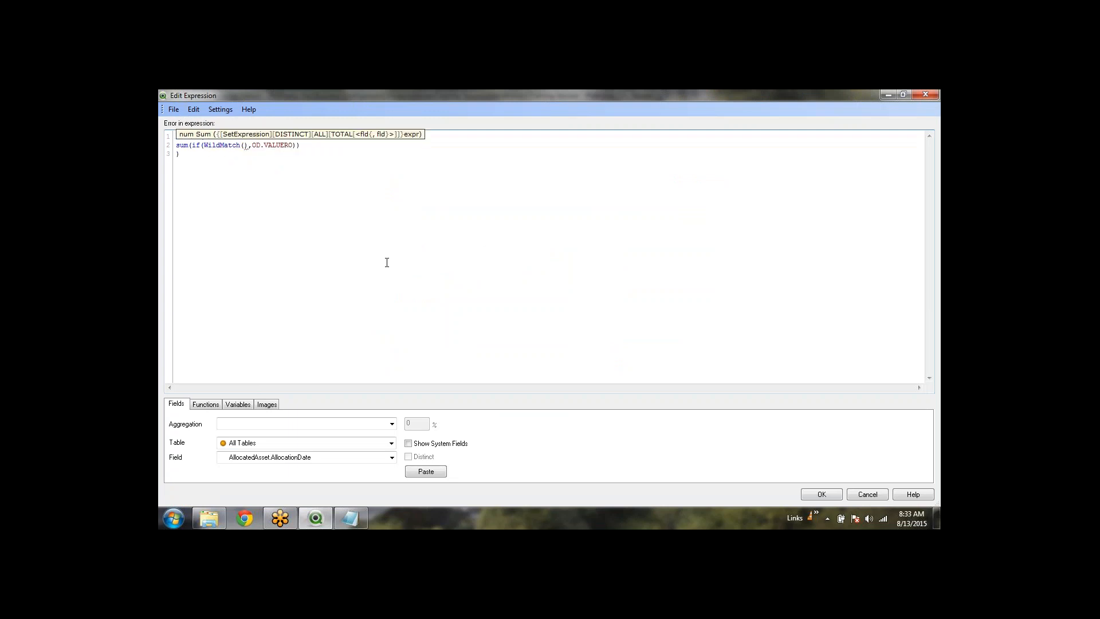
{"action": "type", "text": "oh."}
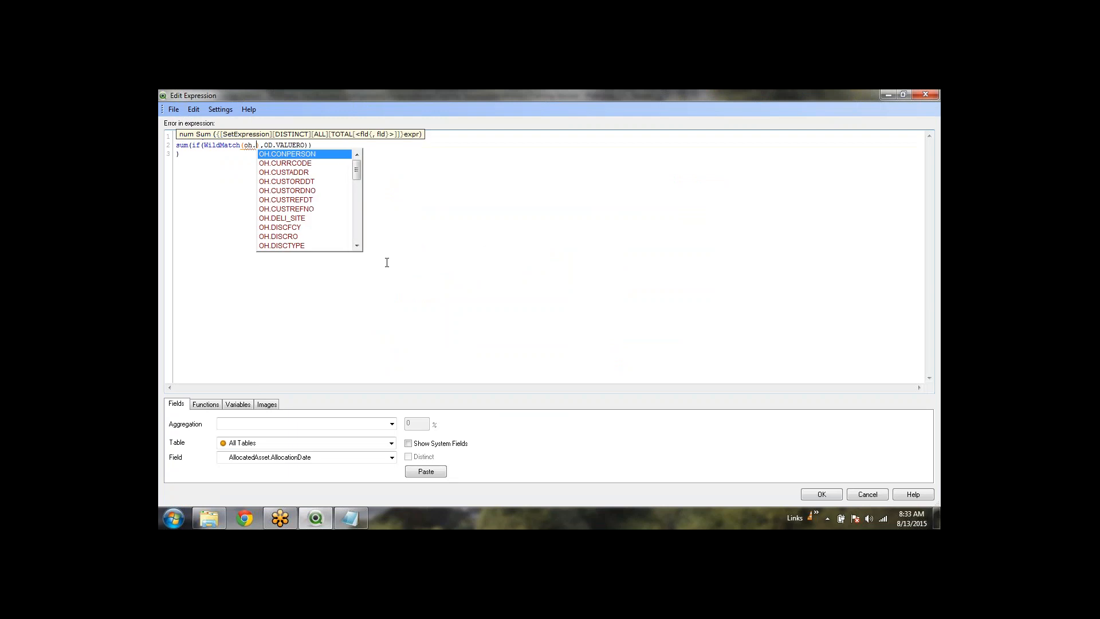
{"action": "type", "text": "o"}
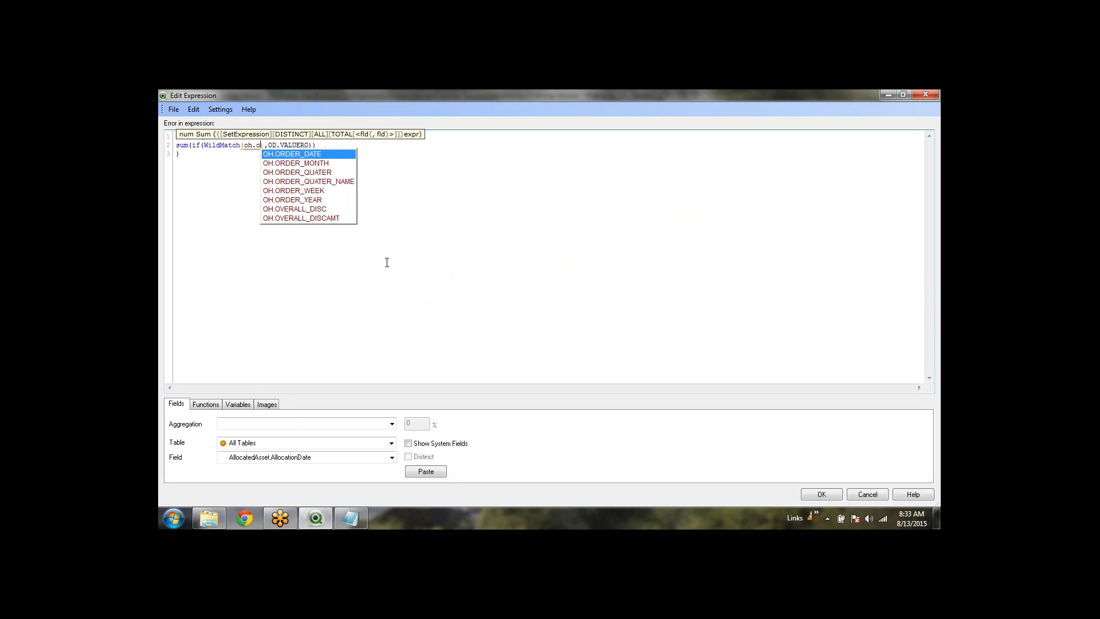
{"action": "key", "text": "Down"}
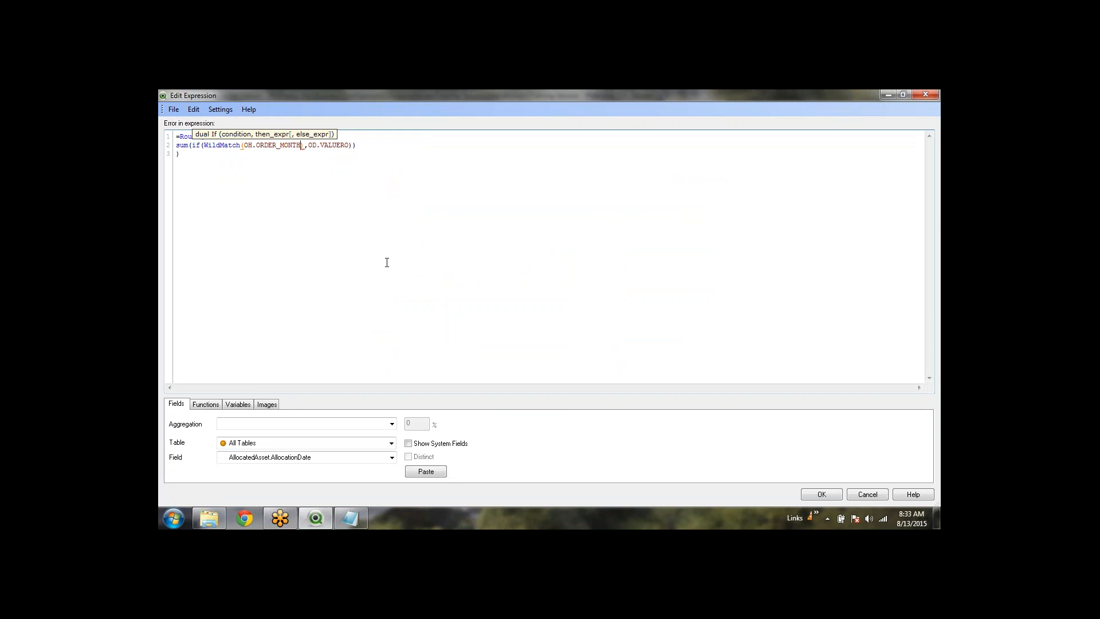
{"action": "type", "text": ",''"}
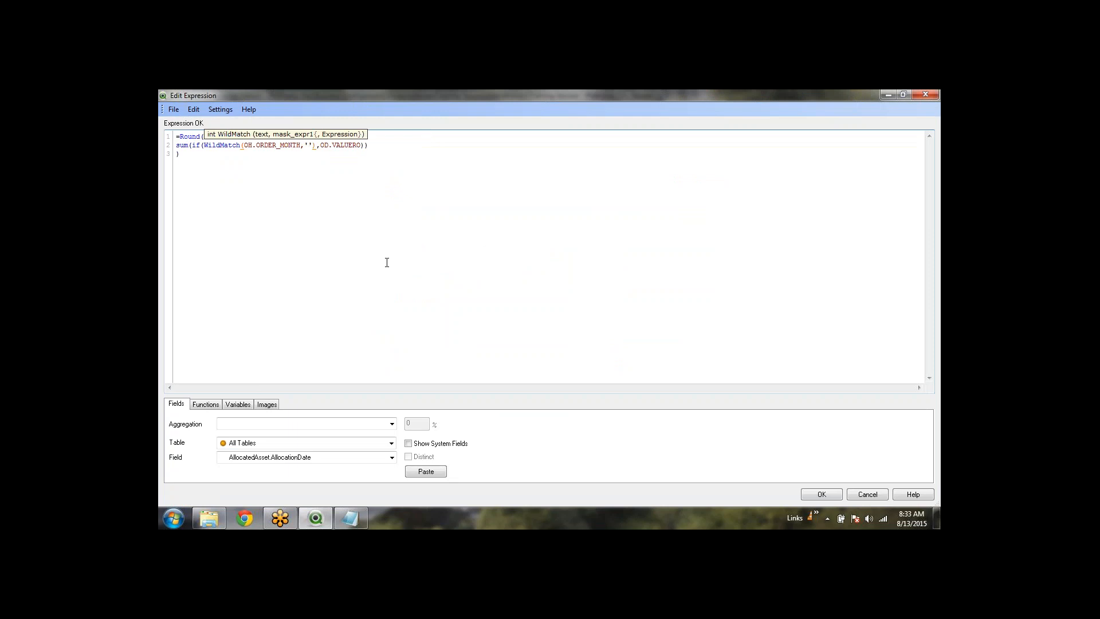
{"action": "type", "text": "M*"}
{"action": "left_click", "coordinate": [386, 262]}
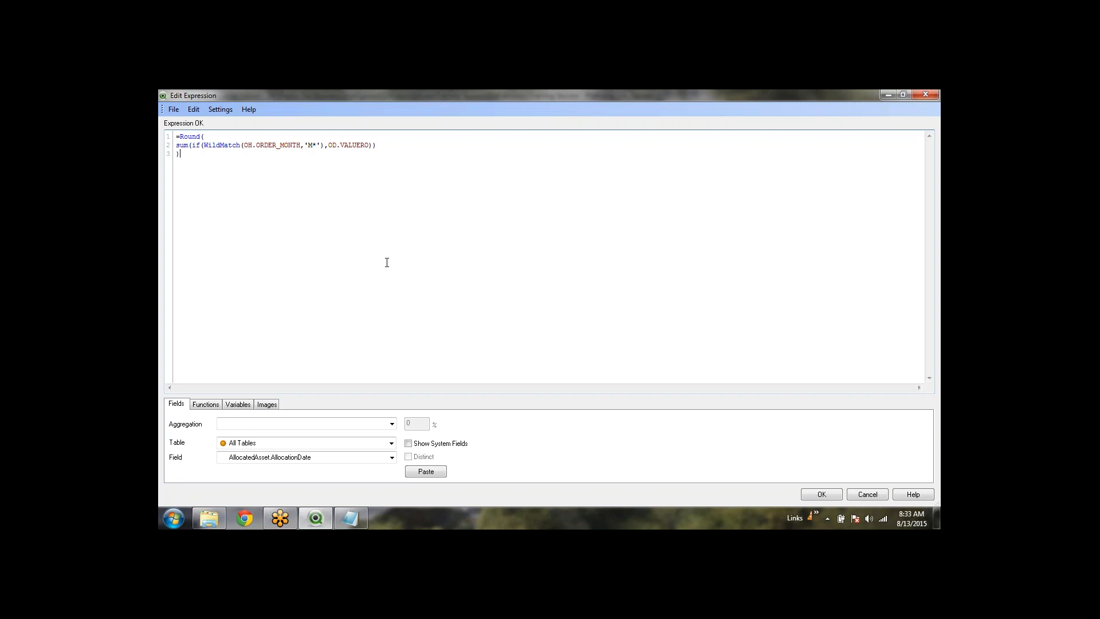
Shorten WildMatch to Match and select the Match(OH.ORDER_MONTH,'M*') condition
{"action": "double_click", "coordinate": [226, 146]}
{"action": "left_click", "coordinate": [223, 145]}
{"action": "key", "text": "BackSpace"}
{"action": "key", "text": "BackSpace"}
{"action": "key", "text": "BackSpace"}
{"action": "key", "text": "BackSpace"}
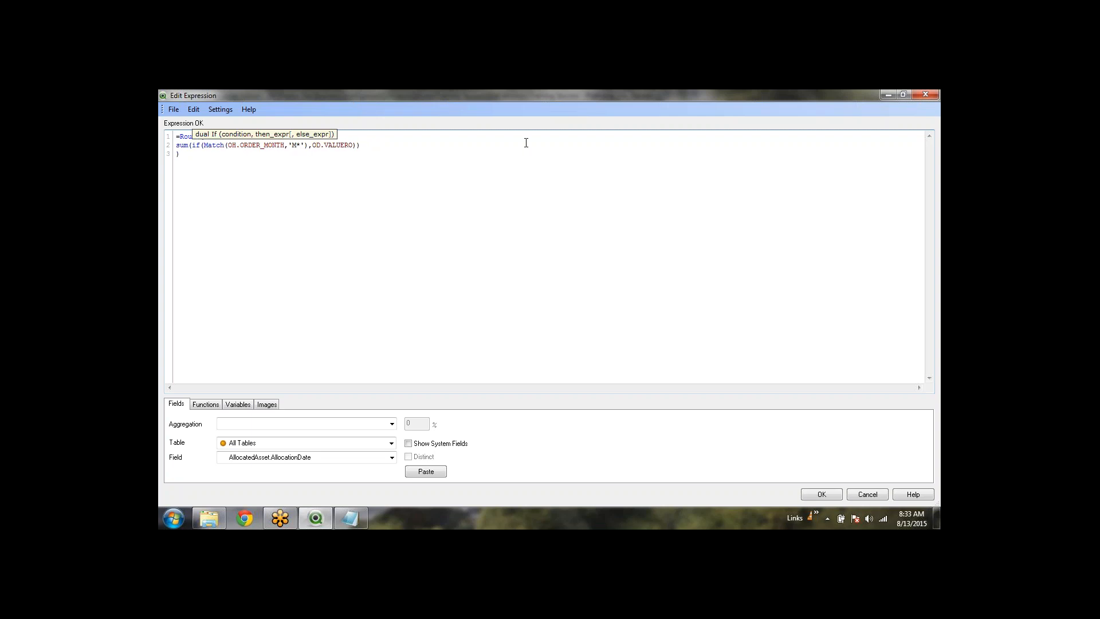
{"action": "key", "text": "shift+Right"}
{"action": "key", "text": "shift+Right"}
{"action": "key", "text": "shift+Right"}
{"action": "key", "text": "shift+Right"}
{"action": "key", "text": "shift+Right"}
{"action": "key", "text": "shift+Right"}
{"action": "key", "text": "shift+Right"}
{"action": "key", "text": "shift+Right"}
{"action": "key", "text": "shift+Right"}
{"action": "key", "text": "shift+Right"}
{"action": "key", "text": "shift+Right"}
{"action": "key", "text": "shift+Right"}
{"action": "key", "text": "shift+Right"}
{"action": "key", "text": "shift+Right"}
{"action": "key", "text": "shift+Right"}
{"action": "key", "text": "shift+Right"}
{"action": "key", "text": "shift+Right"}
{"action": "key", "text": "shift+Right"}
{"action": "key", "text": "shift+Right"}
{"action": "key", "text": "shift+Right"}
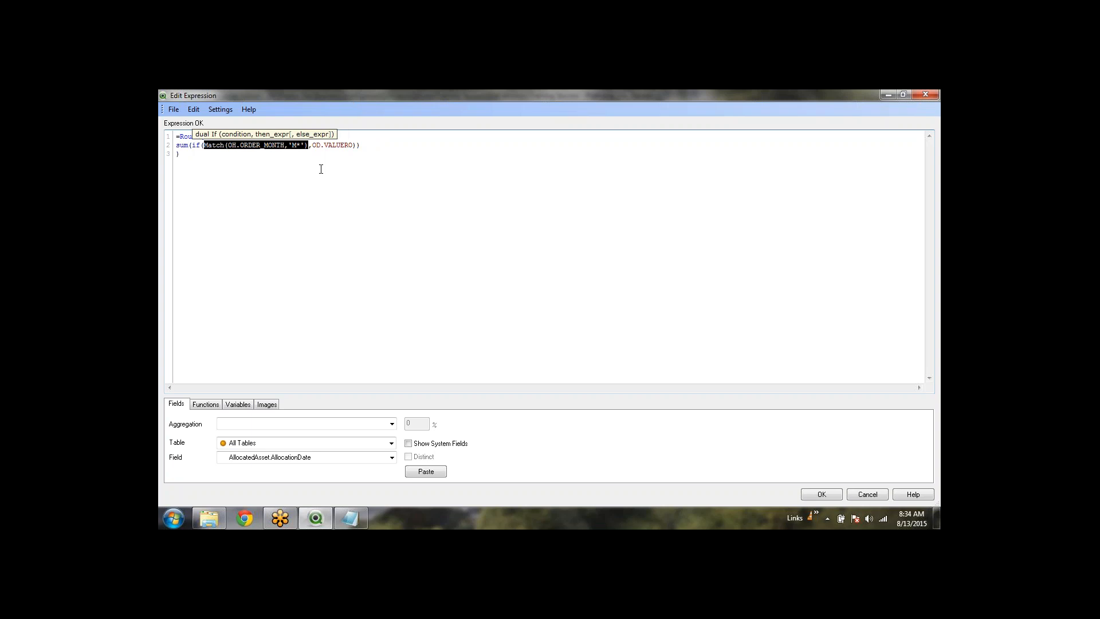
{"action": "key", "text": "Right"}
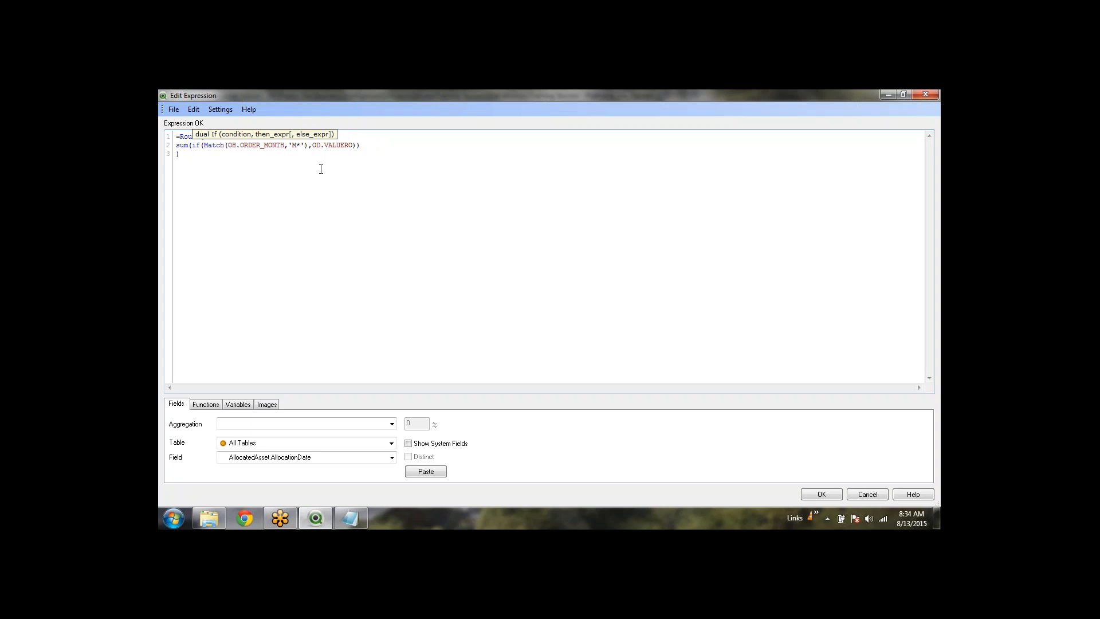
{"action": "key", "text": "shift+Left"}
{"action": "key", "text": "shift+Right"}
{"action": "key", "text": "shift+Right"}
{"action": "key", "text": "shift+Right"}
{"action": "key", "text": "shift+Right"}
{"action": "key", "text": "shift+Right"}
{"action": "key", "text": "shift+Right"}
{"action": "key", "text": "shift+Right"}
{"action": "key", "text": "shift+Right"}
{"action": "key", "text": "shift+Right"}
{"action": "key", "text": "shift+Right"}
{"action": "key", "text": "shift+Right"}
{"action": "key", "text": "shift+Right"}
{"action": "key", "text": "shift+Right"}
{"action": "key", "text": "shift+Right"}
{"action": "key", "text": "shift+Right"}
{"action": "key", "text": "shift+Right"}
{"action": "key", "text": "shift+Right"}
{"action": "key", "text": "shift+Right"}
{"action": "key", "text": "shift+Right"}
{"action": "key", "text": "shift+Right"}
{"action": "key", "text": "shift+Right"}
{"action": "key", "text": "shift+Right"}
{"action": "key", "text": "shift+Right"}
{"action": "key", "text": "shift+Right"}
{"action": "key", "text": "shift+Right"}
{"action": "key", "text": "ctrl+c"}
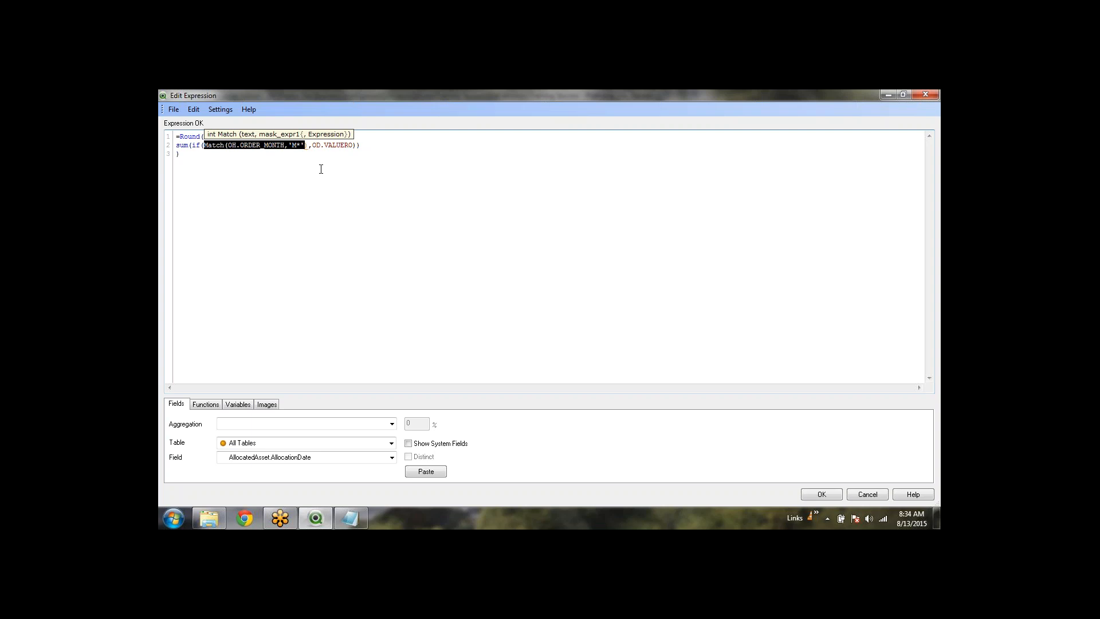
{"action": "left_click", "coordinate": [287, 220]}
Paste the condition on line 7 and rewrite it as if (OH.ORDER_MONTH='Mar' and
{"action": "key", "text": "Return"}
{"action": "key", "text": "Return"}
{"action": "key", "text": "ctrl+v"}
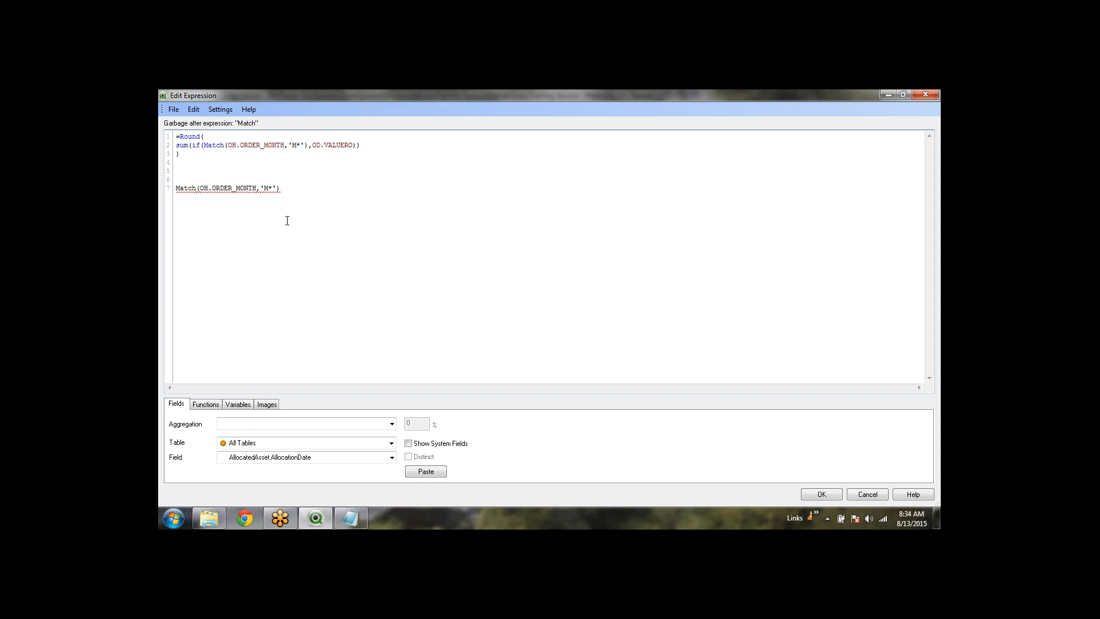
{"action": "key", "text": "Home"}
{"action": "key", "text": "Delete"}
{"action": "key", "text": "Delete"}
{"action": "key", "text": "Delete"}
{"action": "key", "text": "Delete"}
{"action": "key", "text": "Delete"}
{"action": "key", "text": "Delete"}
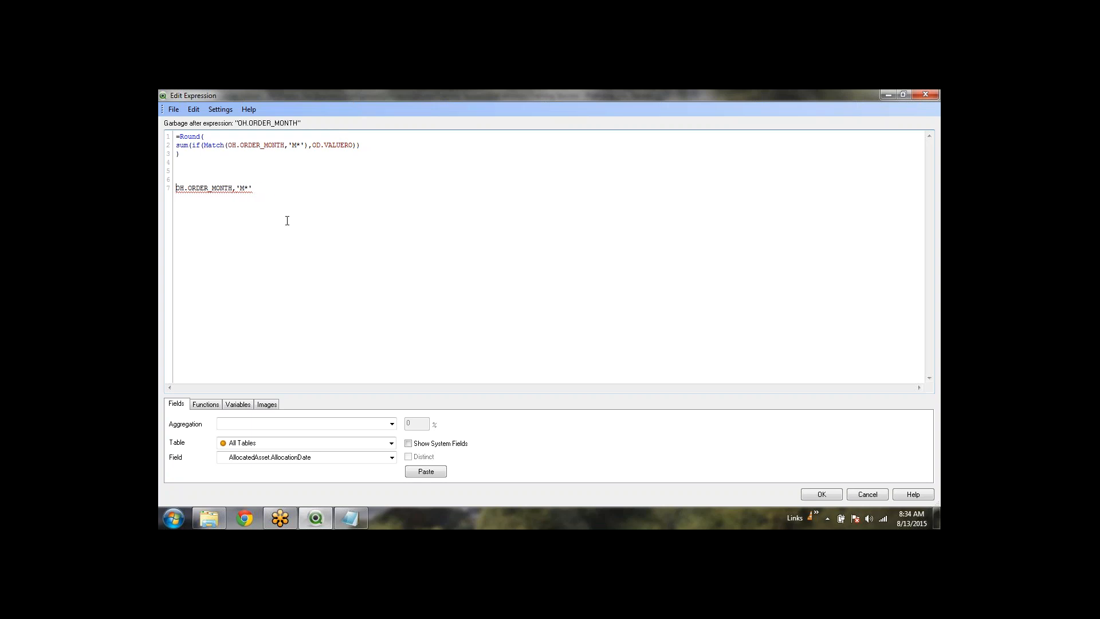
{"action": "type", "text": "if ("}
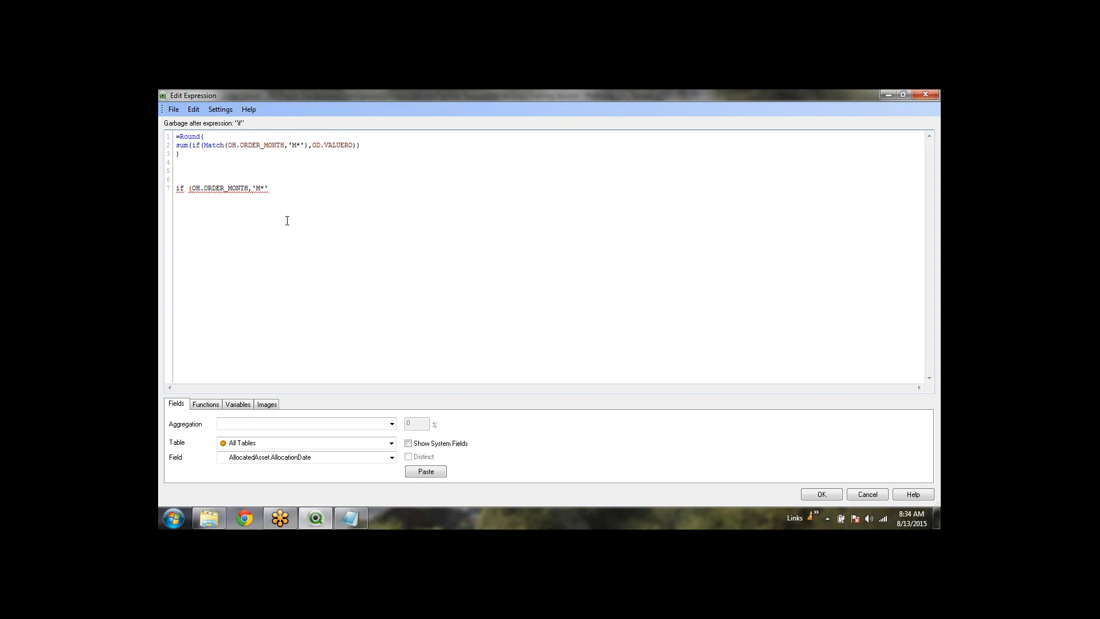
{"action": "key", "text": "shift+Right"}
{"action": "type", "text": "="}
{"action": "key", "text": "Right"}
{"action": "key", "text": "Right"}
{"action": "key", "text": "shift+Right"}
{"action": "type", "text": "ar' and"}
Complete the example with a second OH.ORDER_MONTH='May' condition and ,value)
{"action": "left_click_drag", "start_coordinate": [273, 190], "coordinate": [192, 194]}
{"action": "key", "text": "ctrl+c"}
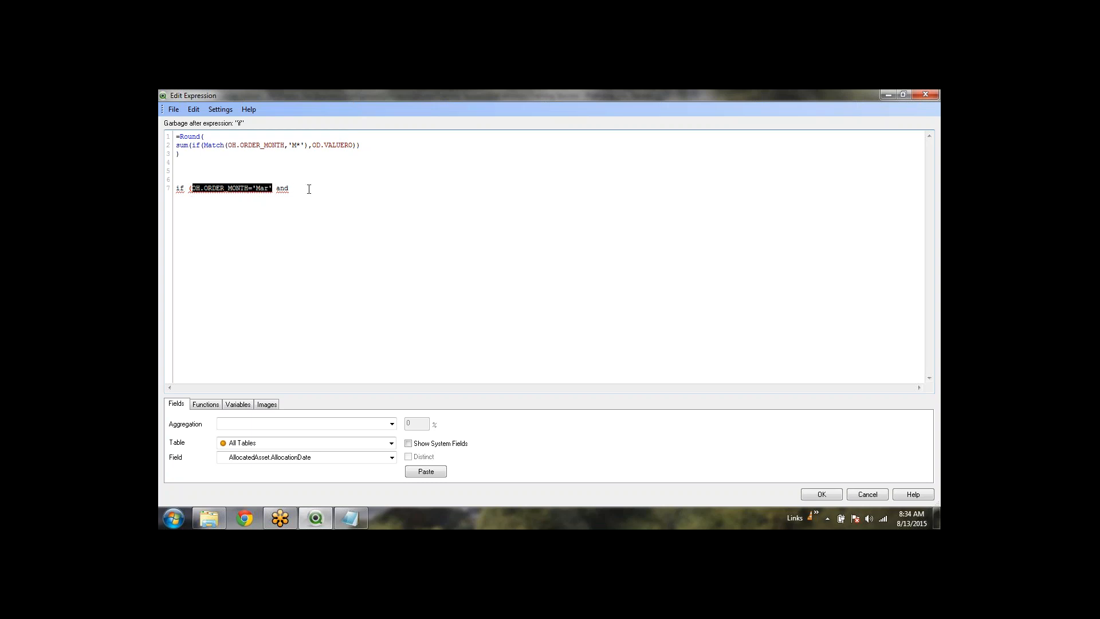
{"action": "left_click", "coordinate": [307, 188]}
{"action": "key", "text": "ctrl+v"}
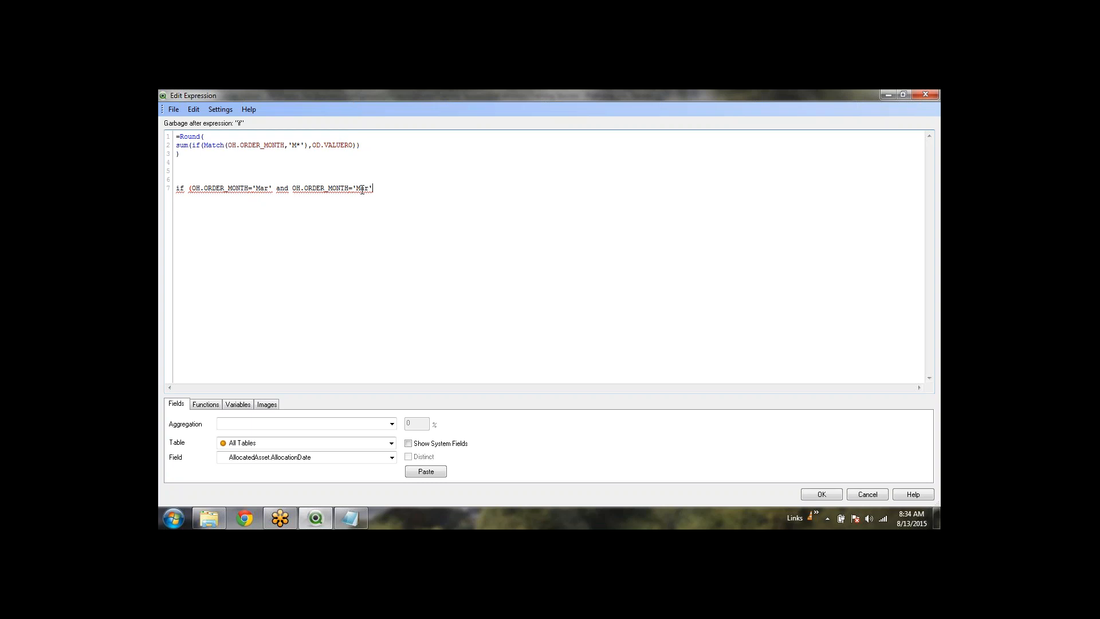
{"action": "key", "text": "BackSpace"}
{"action": "key", "text": "BackSpace"}
{"action": "type", "text": "y',value)"}
{"action": "left_click_drag", "start_coordinate": [373, 188], "coordinate": [192, 187]}
{"action": "left_click_drag", "start_coordinate": [309, 146], "coordinate": [203, 149]}
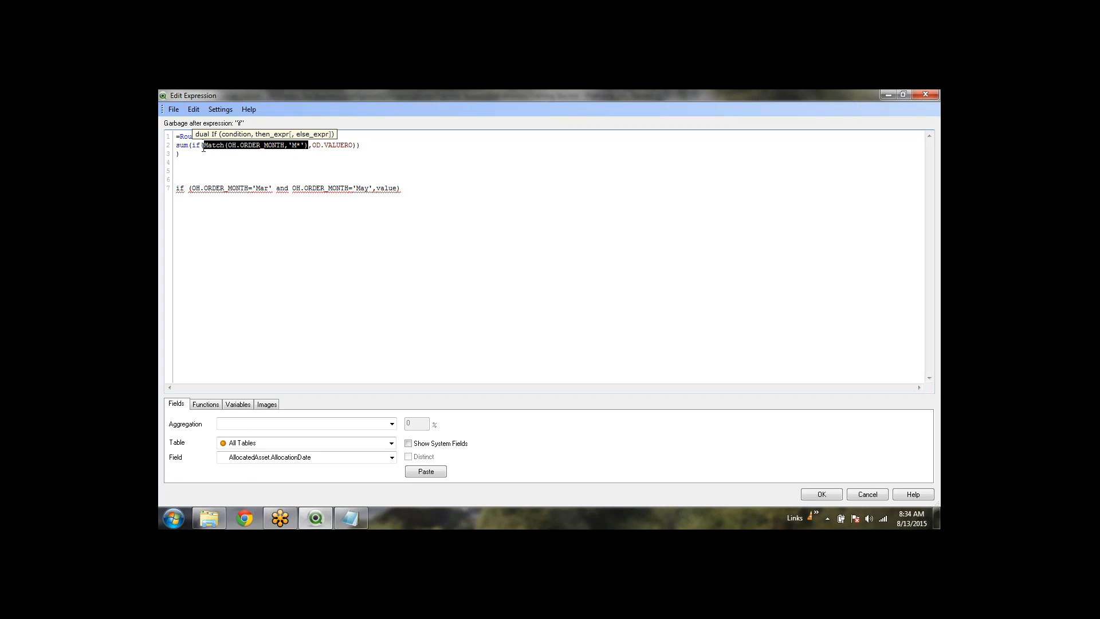
{"action": "left_click", "coordinate": [203, 148]}
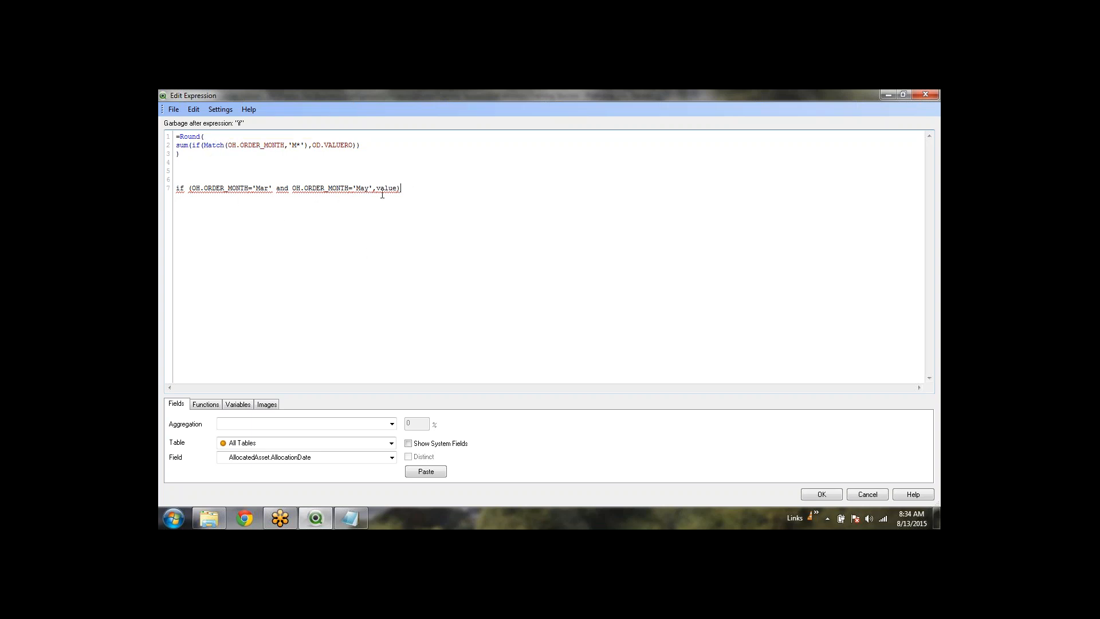
Change the example's months from Mar and May to Apr and Aug
{"action": "double_click", "coordinate": [259, 189]}
{"action": "type", "text": "Apr"}
{"action": "key", "text": "shift+Right"}
{"action": "key", "text": "shift+Right"}
{"action": "key", "text": "shift+Right"}
{"action": "type", "text": "Aug"}
{"action": "left_click_drag", "start_coordinate": [408, 192], "coordinate": [167, 191]}
Write Match(OH.ORDER_MONTH,'Apr','Aug') on line 9 below the if example
{"action": "left_click", "coordinate": [430, 195]}
{"action": "key", "text": "Return"}
{"action": "key", "text": "Return"}
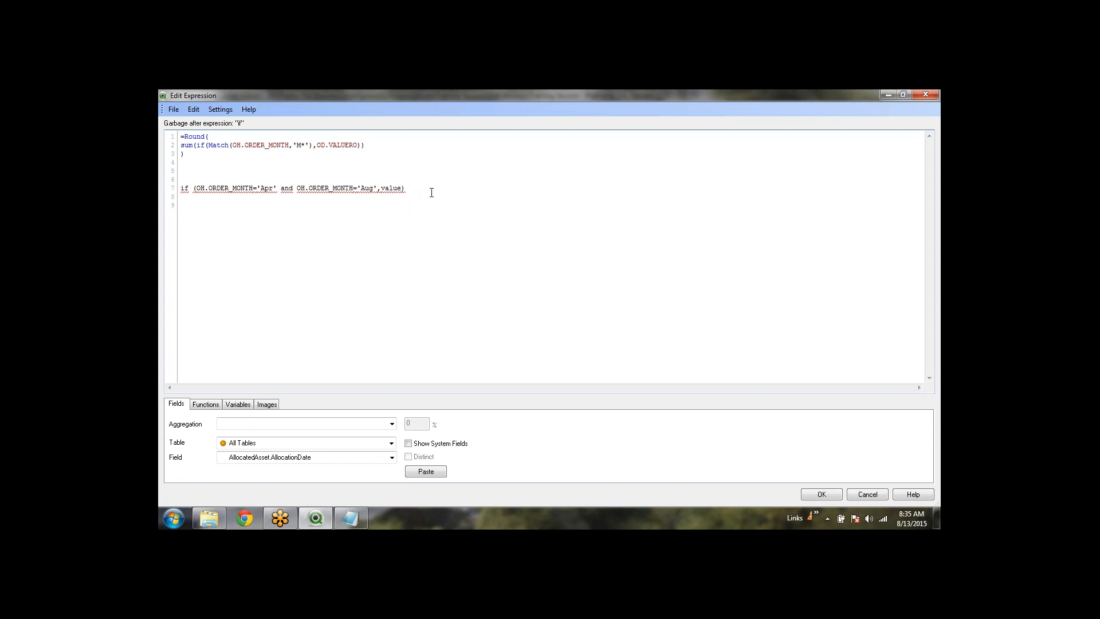
{"action": "type", "text": "Match("}
{"action": "left_click_drag", "start_coordinate": [256, 192], "coordinate": [194, 190]}
{"action": "key", "text": "shift+Right"}
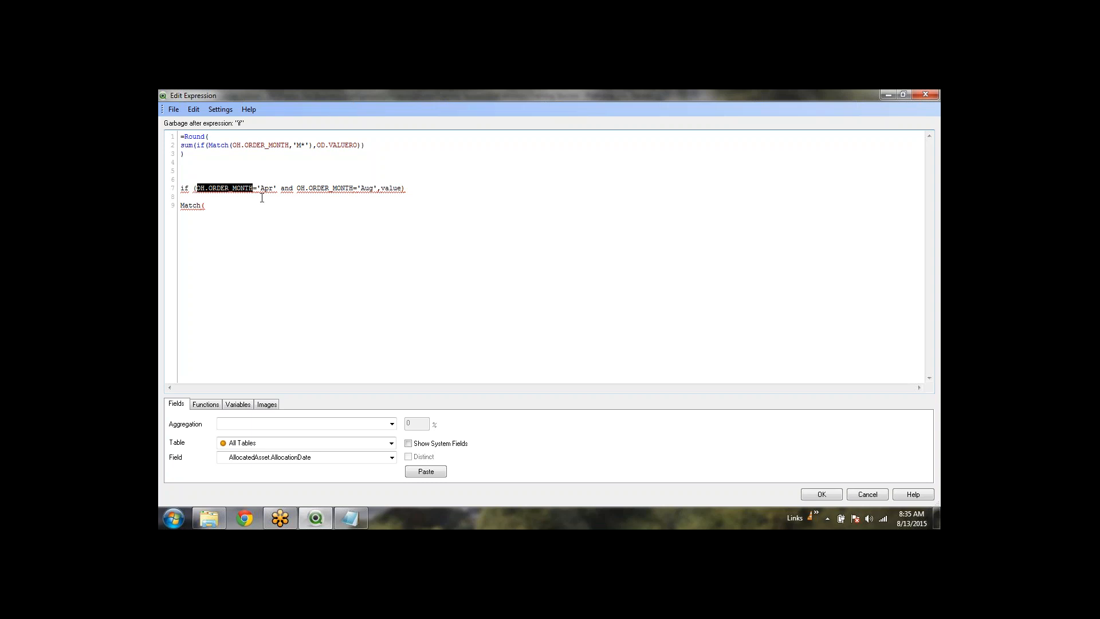
{"action": "left_click", "coordinate": [230, 204]}
{"action": "key", "text": "ctrl+v"}
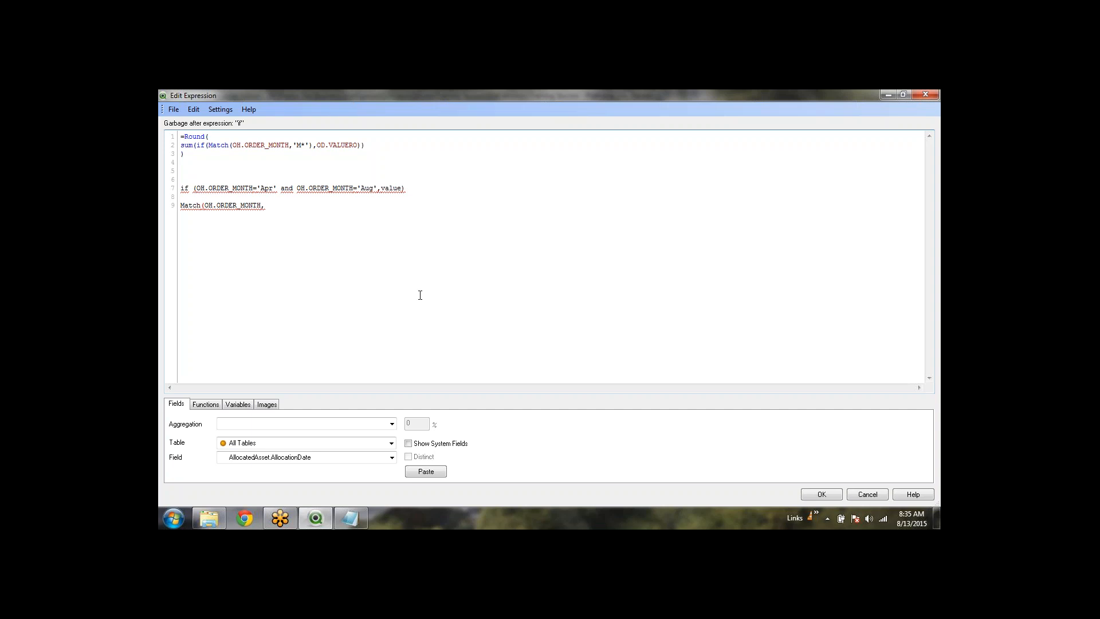
{"action": "type", "text": ",'Apr'"}
{"action": "type", "text": ",''"}
{"action": "type", "text": "Aug"}
{"action": "type", "text": ")"}
{"action": "key", "text": "shift+Left"}
Highlight the Apr and Aug conditions of the if example in turn
{"action": "left_click_drag", "start_coordinate": [377, 188], "coordinate": [196, 188]}
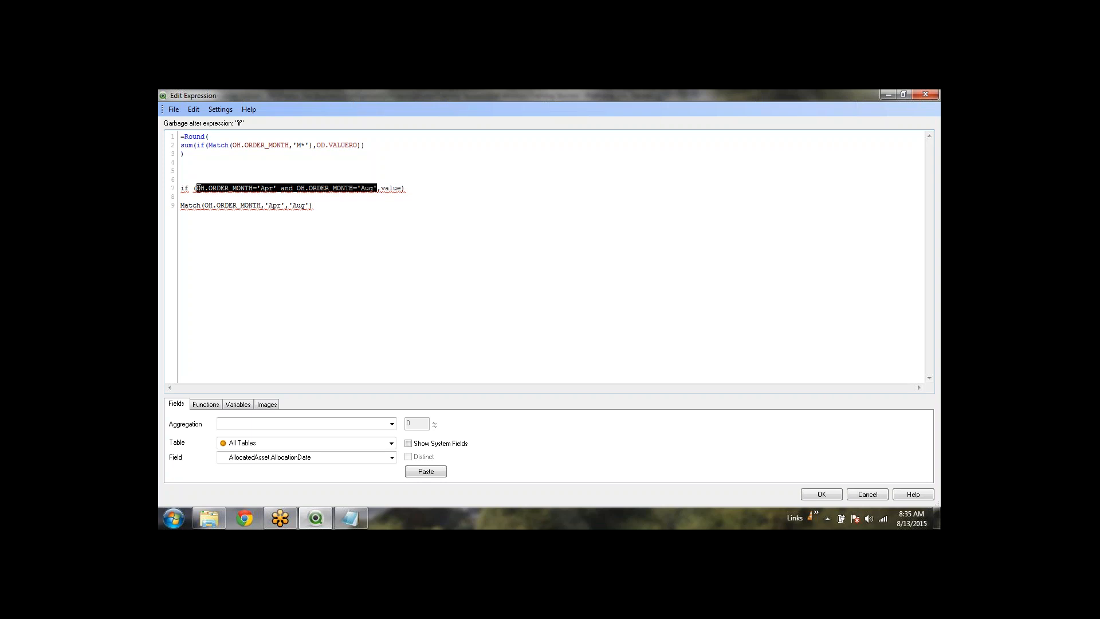
{"action": "left_click", "coordinate": [277, 188]}
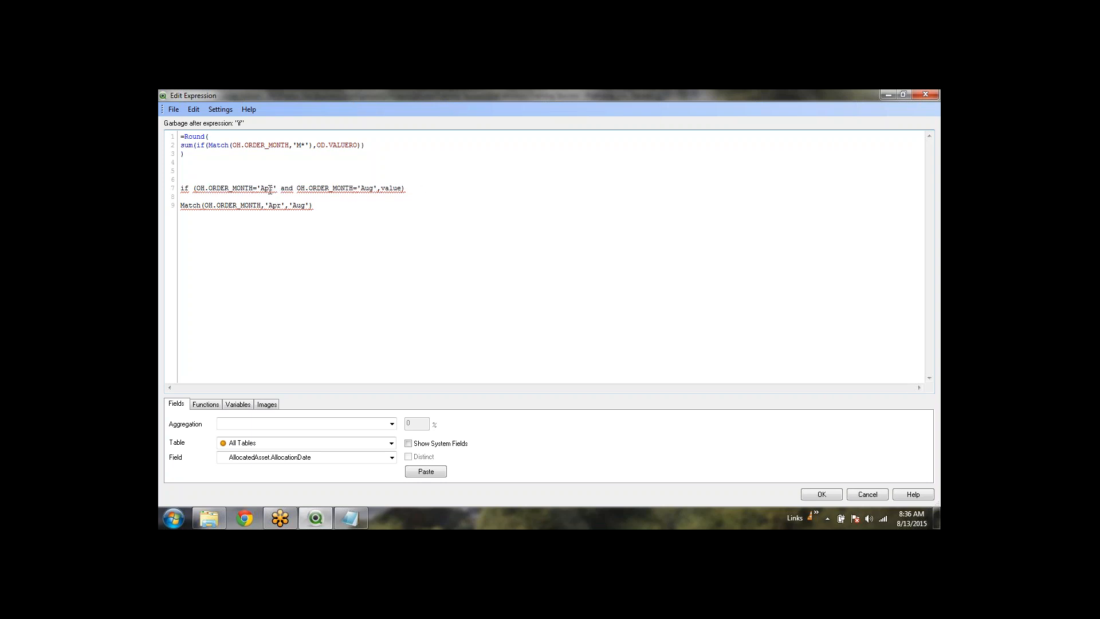
{"action": "left_click_drag", "start_coordinate": [277, 188], "coordinate": [197, 190]}
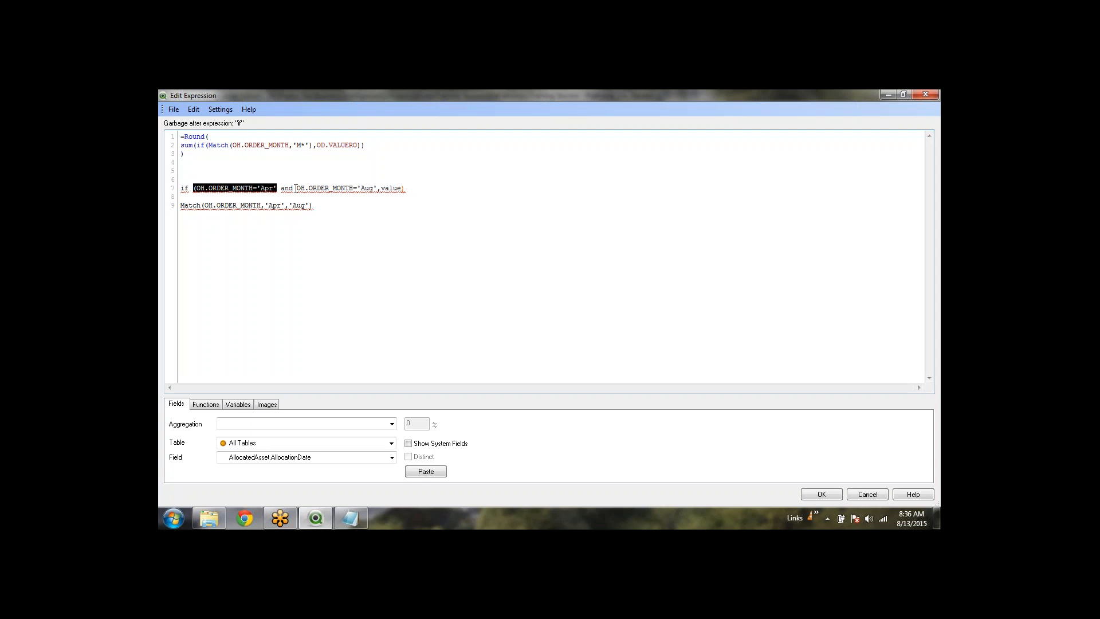
{"action": "left_click_drag", "start_coordinate": [298, 188], "coordinate": [378, 188]}
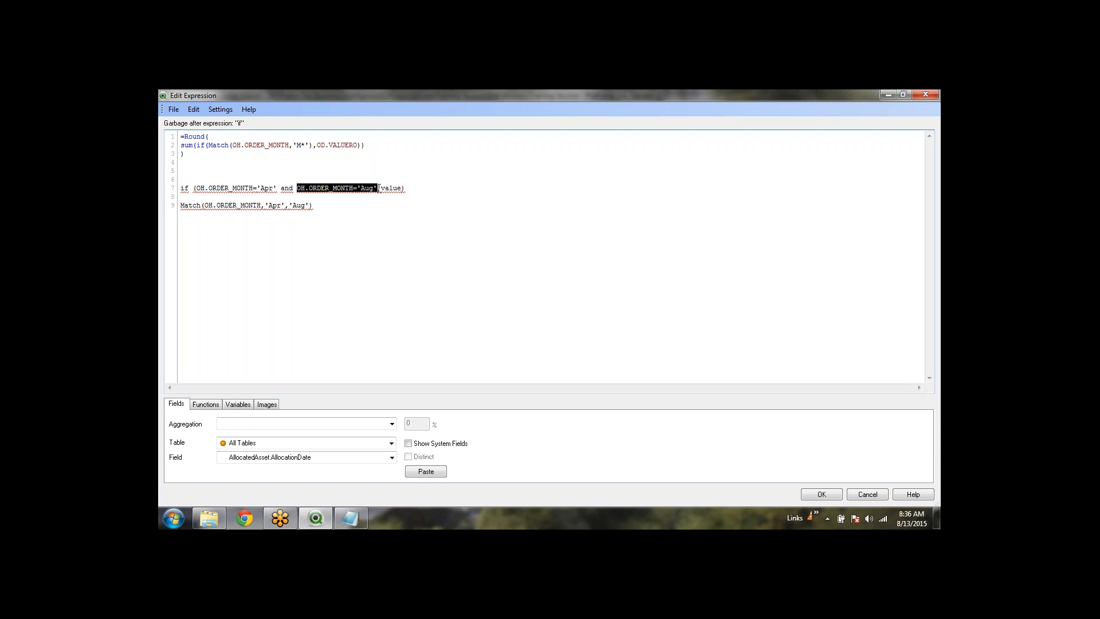
{"action": "left_click", "coordinate": [374, 210]}
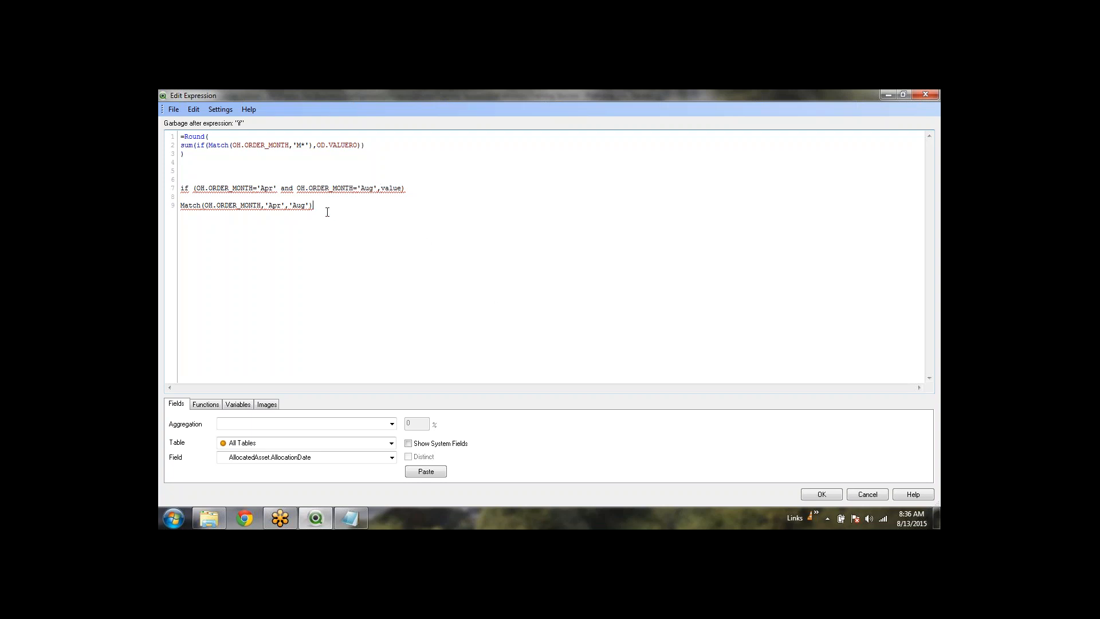
Highlight the Match example's field, month values and function name one by one
{"action": "left_click_drag", "start_coordinate": [313, 209], "coordinate": [181, 210]}
{"action": "left_click", "coordinate": [249, 227]}
{"action": "left_click_drag", "start_coordinate": [262, 204], "coordinate": [206, 205]}
{"action": "left_click", "coordinate": [237, 214]}
{"action": "left_click_drag", "start_coordinate": [262, 206], "coordinate": [309, 207]}
{"action": "left_click", "coordinate": [337, 224]}
{"action": "left_click_drag", "start_coordinate": [263, 206], "coordinate": [206, 199]}
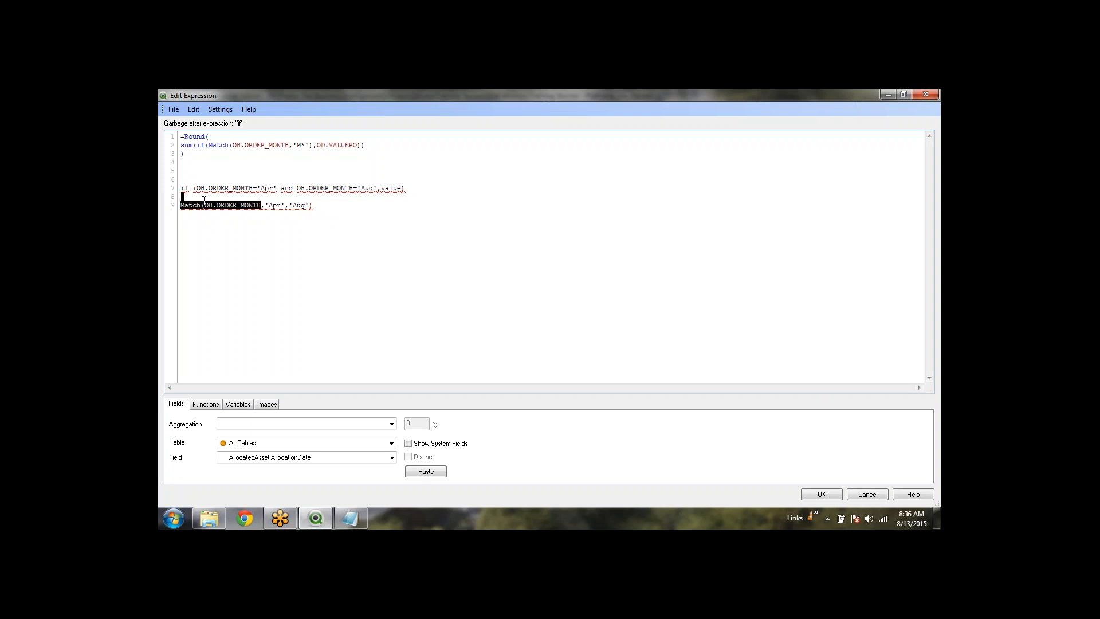
{"action": "left_click", "coordinate": [191, 210]}
{"action": "double_click", "coordinate": [180, 206]}
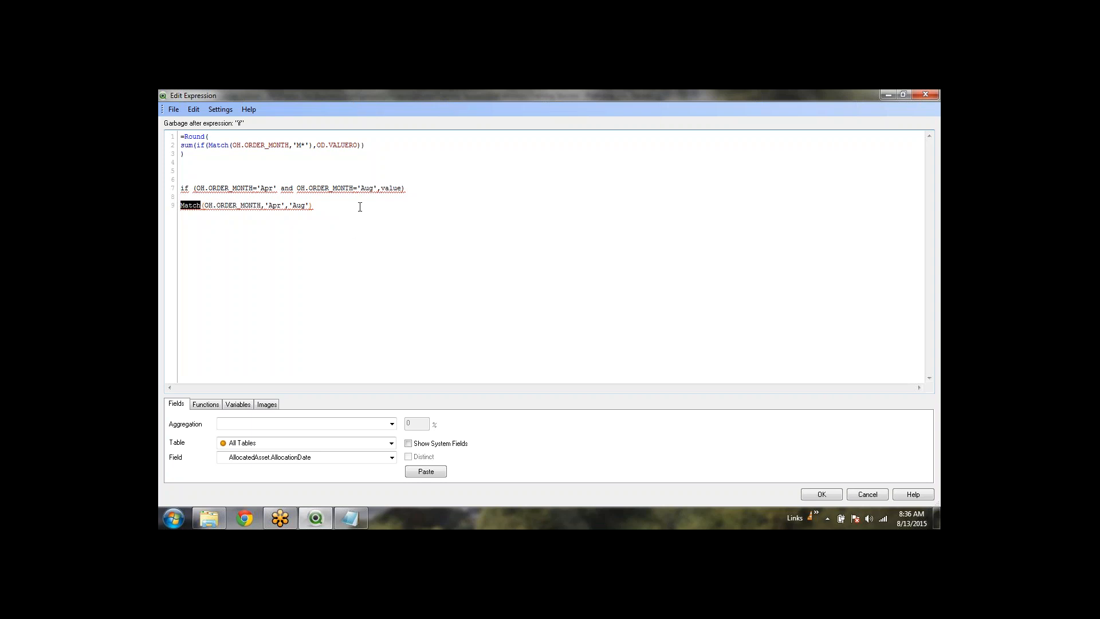
{"action": "left_click", "coordinate": [360, 207]}
Write wildmatch(OH.ORDER_MONTH,'A*') on line 11 below the Match example
{"action": "key", "text": "Return"}
{"action": "type", "text": "wildmatch()"}
{"action": "key", "text": "Left"}
{"action": "key", "text": "shift+Right"}
{"action": "key", "text": "shift+Right"}
{"action": "key", "text": "shift+Right"}
{"action": "key", "text": "shift+Right"}
{"action": "key", "text": "shift+Right"}
{"action": "key", "text": "shift+Right"}
{"action": "key", "text": "shift+Right"}
{"action": "key", "text": "shift+Right"}
{"action": "key", "text": "shift+Right"}
{"action": "key", "text": "shift+Right"}
{"action": "key", "text": "shift+Right"}
{"action": "key", "text": "shift+Right"}
{"action": "key", "text": "shift+Right"}
{"action": "key", "text": "shift+Right"}
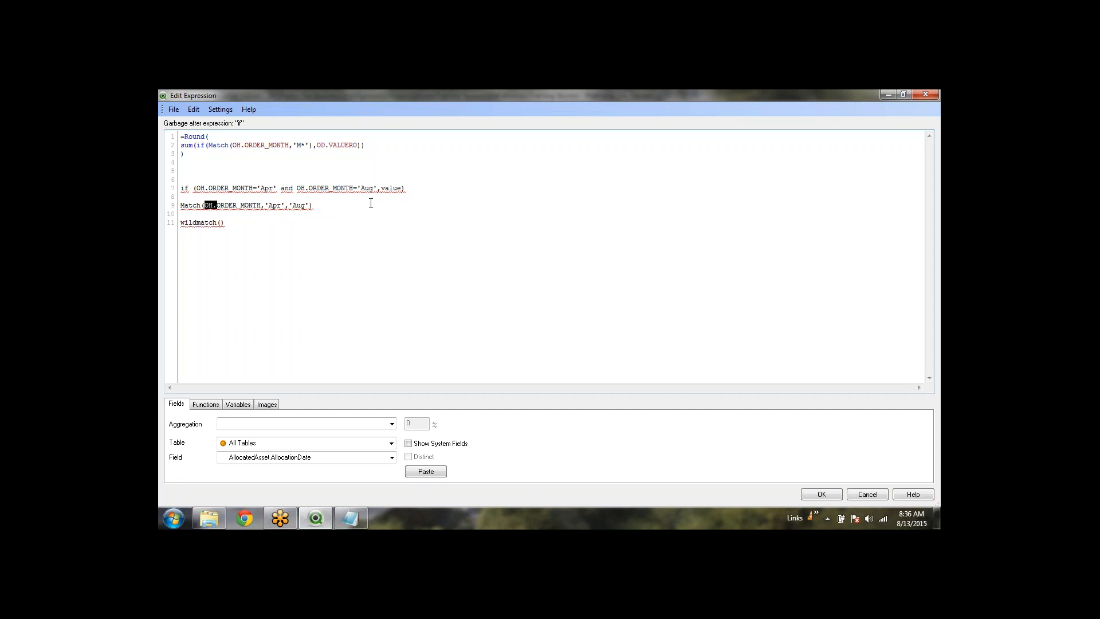
{"action": "key", "text": "shift+Right"}
{"action": "key", "text": "shift+Right"}
{"action": "key", "text": "shift+Right"}
{"action": "key", "text": "shift+Right"}
{"action": "key", "text": "shift+Right"}
{"action": "key", "text": "shift+Right"}
{"action": "key", "text": "Down"}
{"action": "key", "text": "Down"}
{"action": "key", "text": "ctrl+v"}
{"action": "key", "text": "Left"}
{"action": "key", "text": "shift+Left"}
{"action": "key", "text": "shift+Left"}
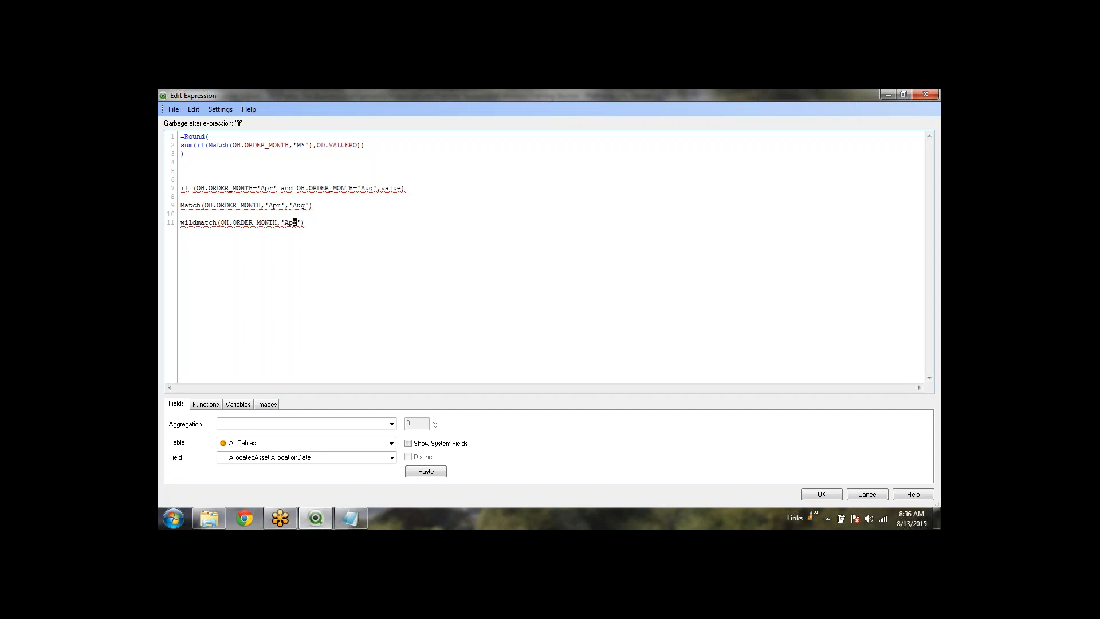
{"action": "type", "text": "*"}
{"action": "key", "text": "Right"}
Highlight the wildmatch line, its A* pattern and its field argument in turn
{"action": "key", "text": "shift+Left"}
{"action": "key", "text": "shift+Left"}
{"action": "key", "text": "shift+Left"}
{"action": "key", "text": "shift+Left"}
{"action": "key", "text": "shift+Left"}
{"action": "key", "text": "shift+Left"}
{"action": "key", "text": "shift+Left"}
{"action": "key", "text": "shift+Left"}
{"action": "key", "text": "shift+Left"}
{"action": "key", "text": "shift+Left"}
{"action": "key", "text": "shift+Left"}
{"action": "key", "text": "shift+Left"}
{"action": "key", "text": "shift+Left"}
{"action": "key", "text": "shift+Left"}
{"action": "key", "text": "shift+Left"}
{"action": "key", "text": "shift+Left"}
{"action": "key", "text": "shift+Left"}
{"action": "key", "text": "shift+Left"}
{"action": "key", "text": "shift+Left"}
{"action": "key", "text": "shift+Left"}
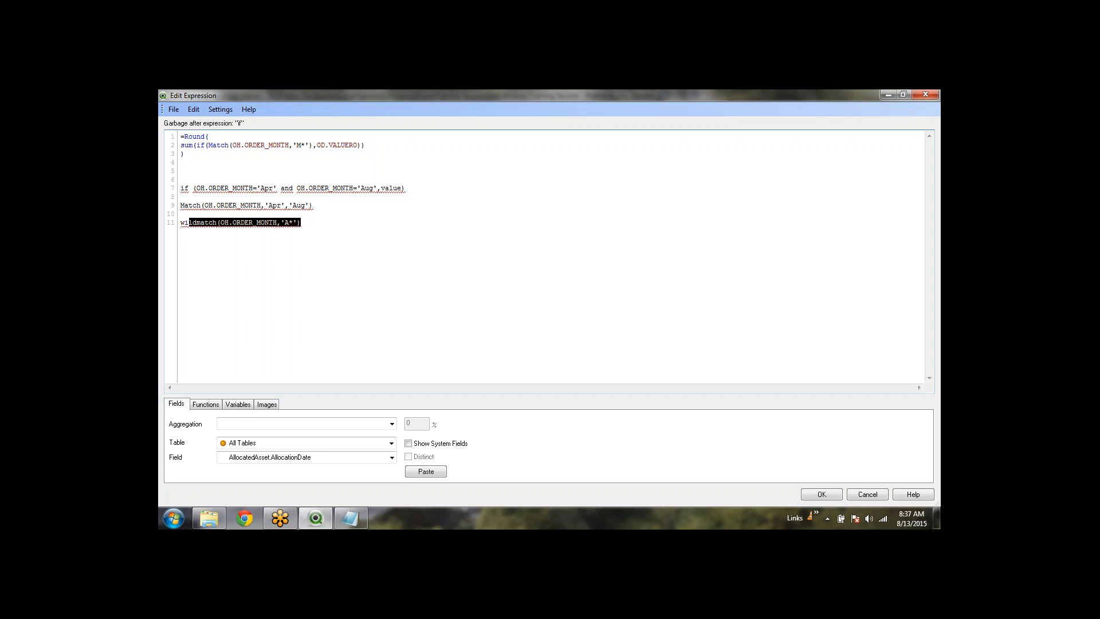
{"action": "key", "text": "Right"}
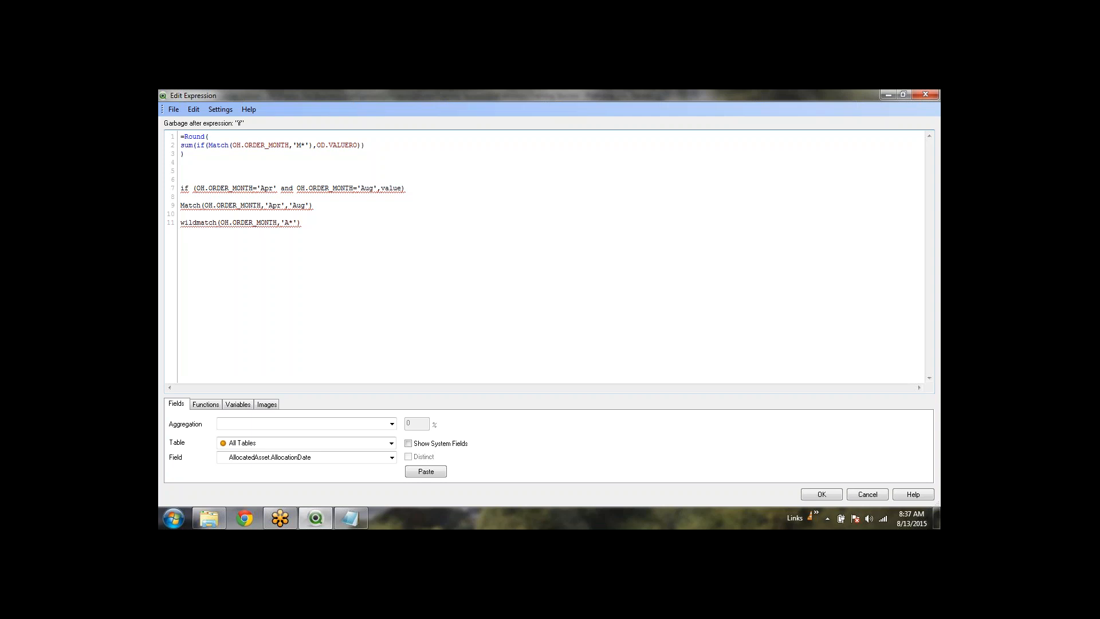
{"action": "key", "text": "Left"}
{"action": "key", "text": "Left"}
{"action": "key", "text": "Left"}
{"action": "key", "text": "Left"}
{"action": "key", "text": "shift+Right"}
{"action": "key", "text": "shift+Right"}
{"action": "key", "text": "Left"}
{"action": "key", "text": "Left"}
{"action": "key", "text": "shift+Left"}
{"action": "key", "text": "shift+Left"}
{"action": "key", "text": "shift+Left"}
{"action": "key", "text": "shift+Left"}
{"action": "key", "text": "shift+Left"}
{"action": "key", "text": "shift+Left"}
{"action": "key", "text": "shift+Left"}
{"action": "key", "text": "shift+Left"}
{"action": "key", "text": "shift+Left"}
{"action": "key", "text": "shift+Left"}
{"action": "key", "text": "shift+Left"}
{"action": "key", "text": "shift+Left"}
{"action": "key", "text": "shift+Left"}
{"action": "key", "text": "shift+Left"}
{"action": "key", "text": "Right"}
{"action": "key", "text": "shift+Right"}
{"action": "key", "text": "shift+Right"}
{"action": "key", "text": "shift+Right"}
{"action": "key", "text": "Left"}
Compare the if, Match and wildmatch examples, then delete all the scratch lines
{"action": "key", "text": "shift+Up"}
{"action": "key", "text": "shift+Up"}
{"action": "key", "text": "shift+Up"}
{"action": "key", "text": "shift+Up"}
{"action": "key", "text": "shift+Up"}
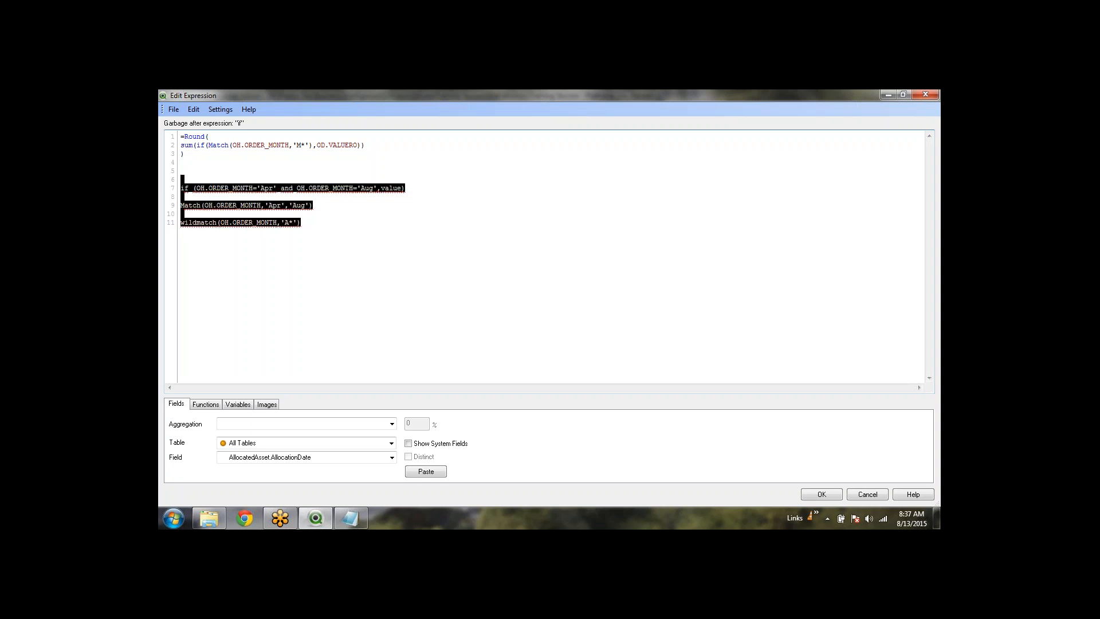
{"action": "key", "text": "shift+Down"}
{"action": "left_click", "coordinate": [313, 205]}
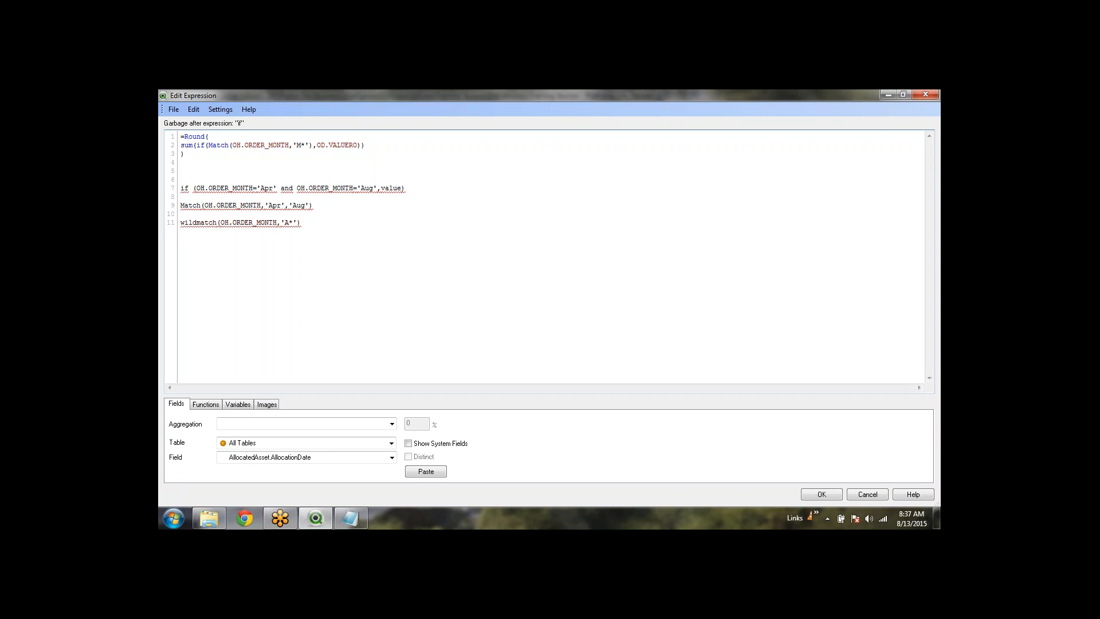
{"action": "left_click_drag", "start_coordinate": [377, 188], "coordinate": [289, 186]}
{"action": "left_click", "coordinate": [326, 208]}
{"action": "left_click", "coordinate": [327, 224]}
{"action": "left_click_drag", "start_coordinate": [332, 204], "coordinate": [180, 205]}
{"action": "left_click", "coordinate": [285, 223]}
{"action": "left_click_drag", "start_coordinate": [309, 223], "coordinate": [181, 223]}
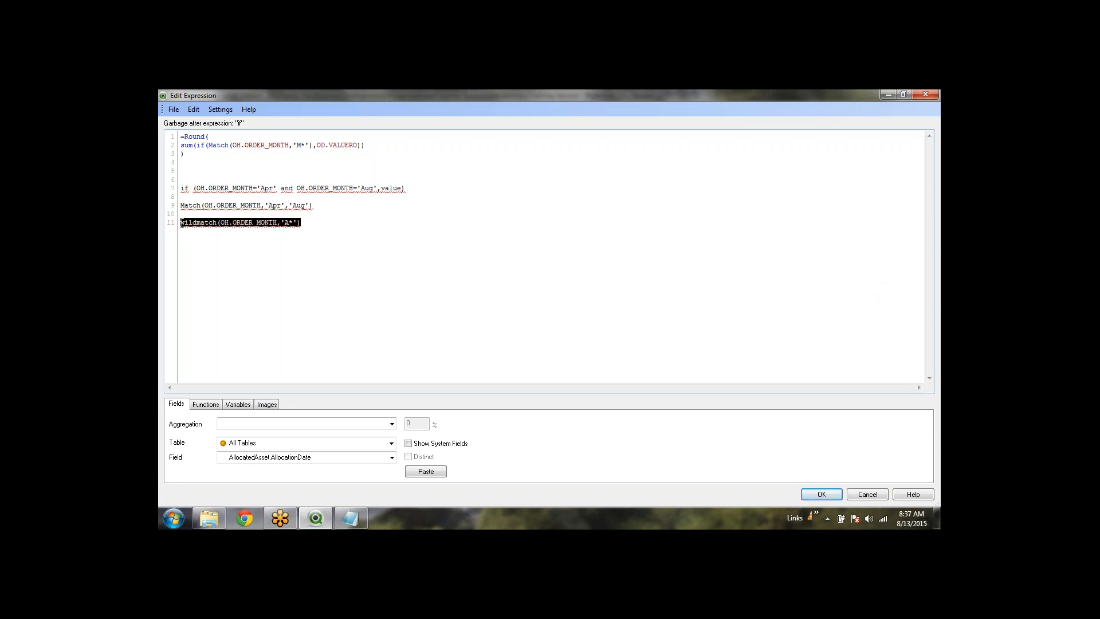
{"action": "left_click", "coordinate": [197, 241]}
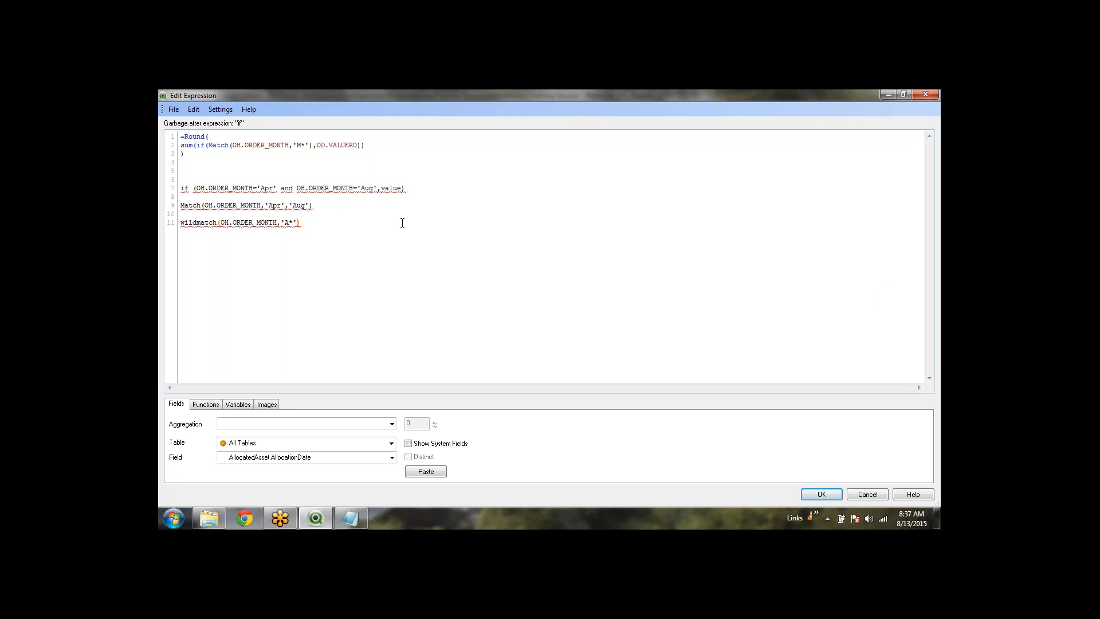
{"action": "left_click_drag", "start_coordinate": [402, 223], "coordinate": [185, 171]}
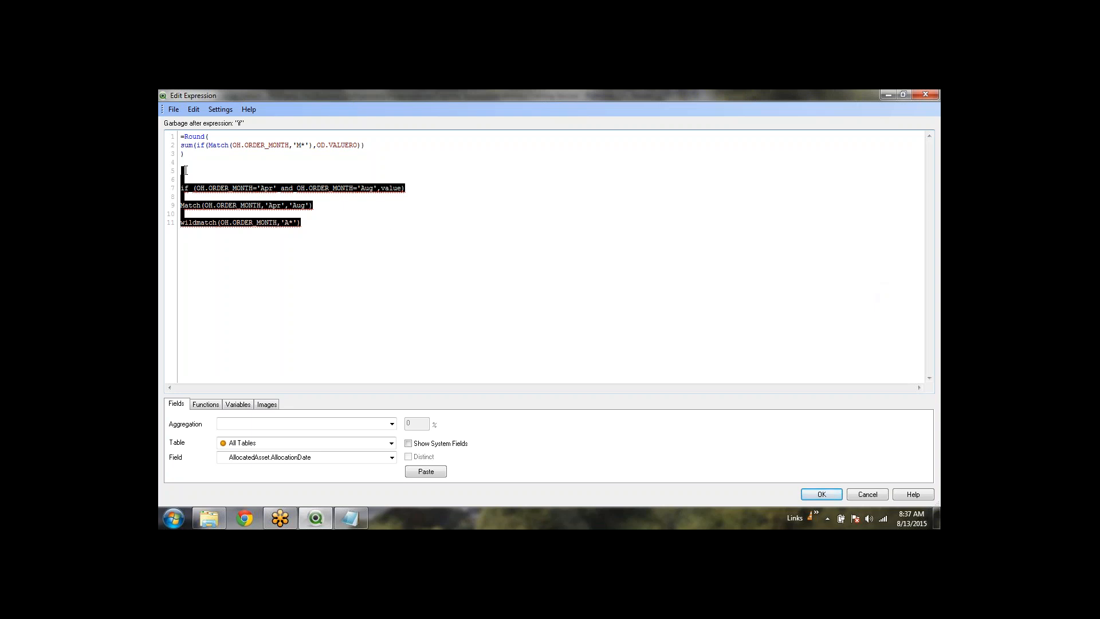
{"action": "key", "text": "Delete"}
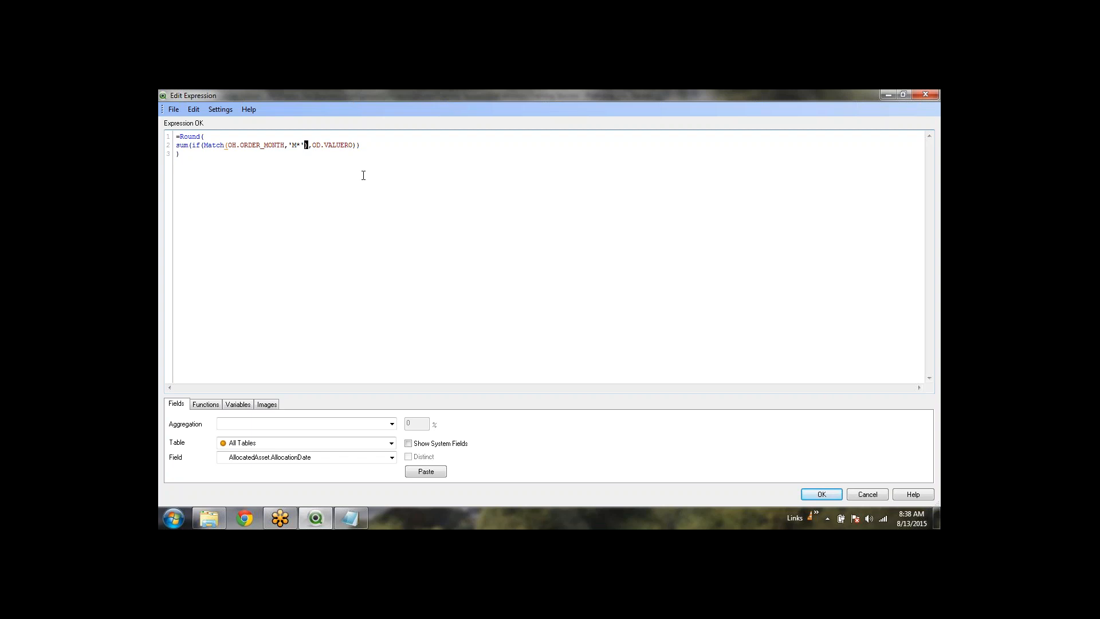
Replace the Match condition with OH.ORDER_MONTH='Jan' and OH.ORDER_MONTH='Jun'
{"action": "key", "text": "shift+Left"}
{"action": "key", "text": "shift+Left"}
{"action": "key", "text": "shift+Left"}
{"action": "key", "text": "shift+Left"}
{"action": "key", "text": "shift+Left"}
{"action": "key", "text": "shift+Left"}
{"action": "key", "text": "shift+Left"}
{"action": "key", "text": "shift+Left"}
{"action": "key", "text": "shift+Left"}
{"action": "key", "text": "shift+Left"}
{"action": "key", "text": "shift+Left"}
{"action": "key", "text": "shift+Left"}
{"action": "key", "text": "shift+Left"}
{"action": "key", "text": "shift+Left"}
{"action": "key", "text": "shift+Left"}
{"action": "key", "text": "shift+Left"}
{"action": "key", "text": "shift+Left"}
{"action": "key", "text": "shift+Left"}
{"action": "key", "text": "shift+Left"}
{"action": "key", "text": "shift+Left"}
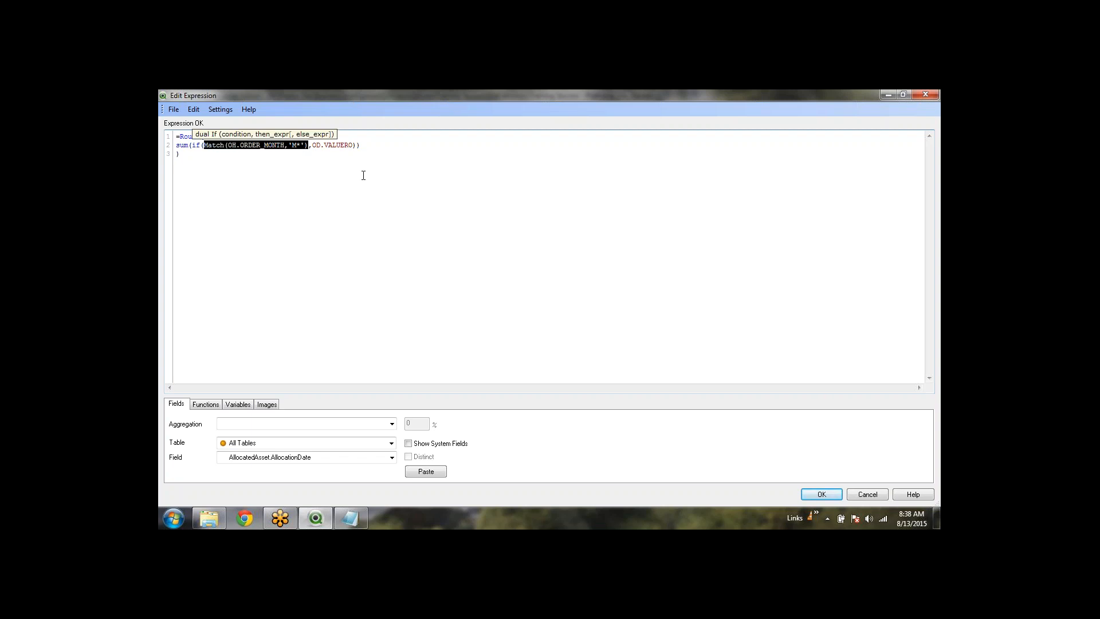
{"action": "type", "text": "oh"}
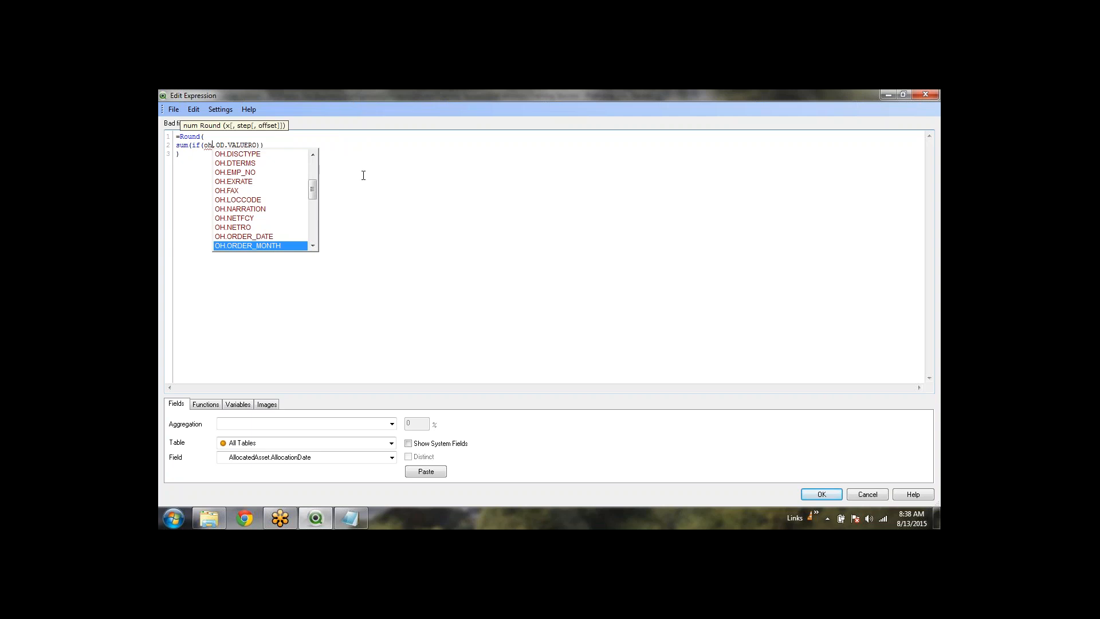
{"action": "key", "text": "Return"}
{"action": "type", "text": "=''"}
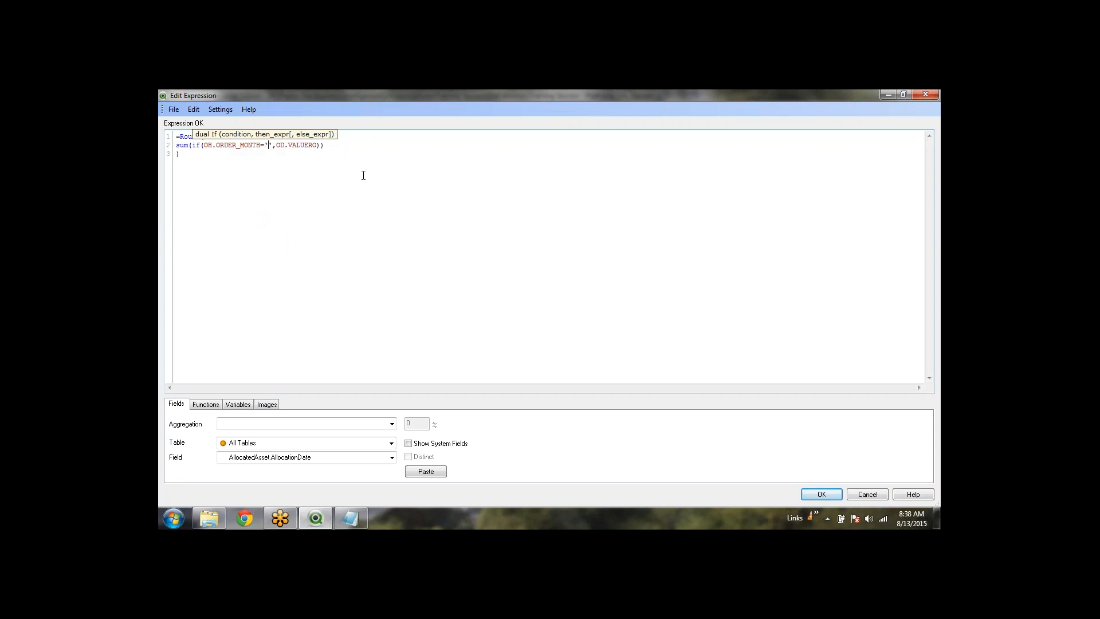
{"action": "type", "text": "Jan"}
{"action": "type", "text": " and oh.or"}
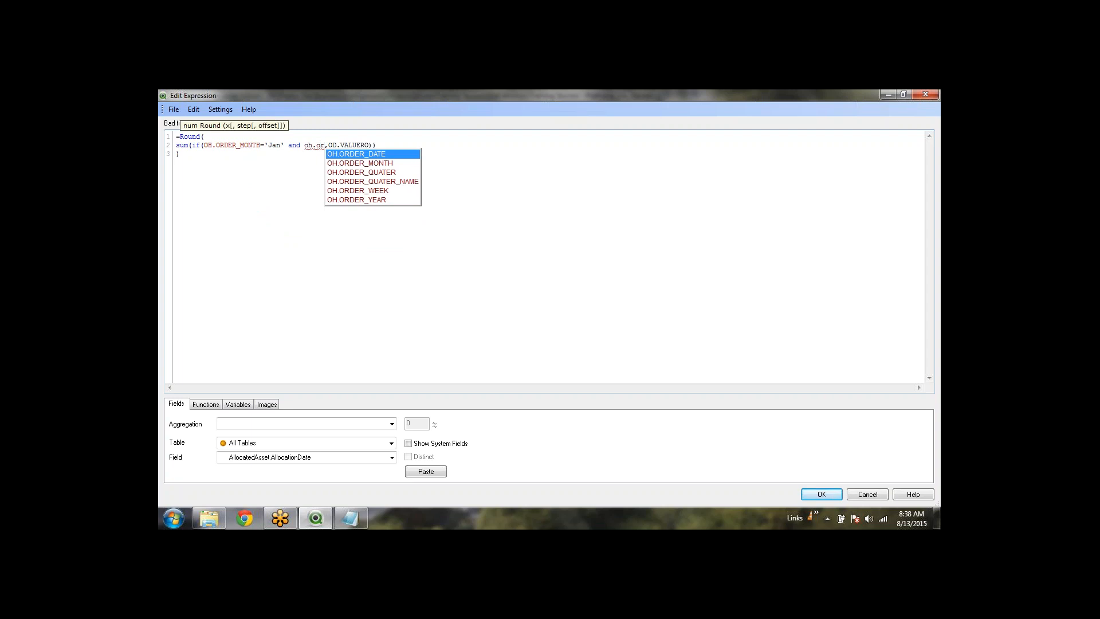
{"action": "key", "text": "Down"}
{"action": "key", "text": "Return"}
{"action": "type", "text": "=''"}
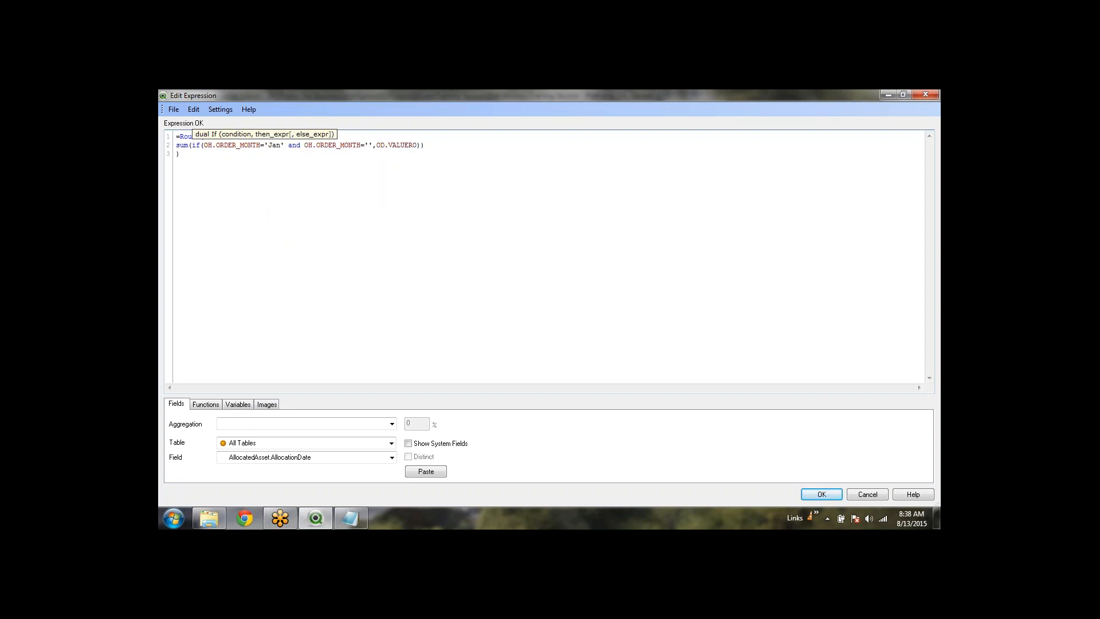
{"action": "type", "text": "Jun"}
Append and OH.ORDER_MONTH='Jul' to the condition and confirm the expression
{"action": "key", "text": "Right"}
{"action": "type", "text": "an"}
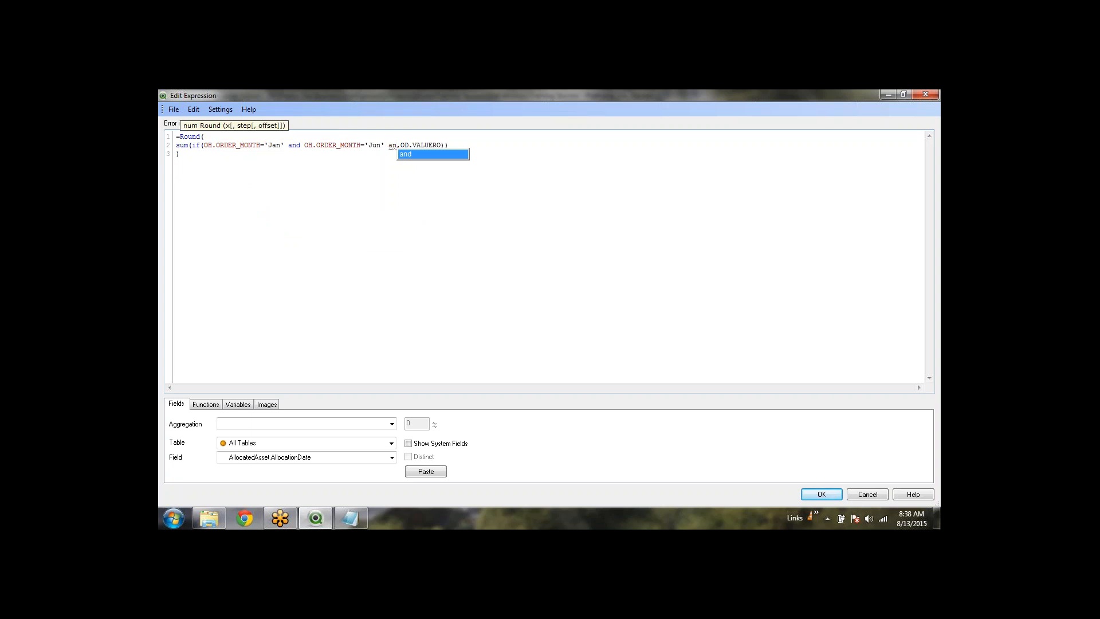
{"action": "type", "text": "d oh."}
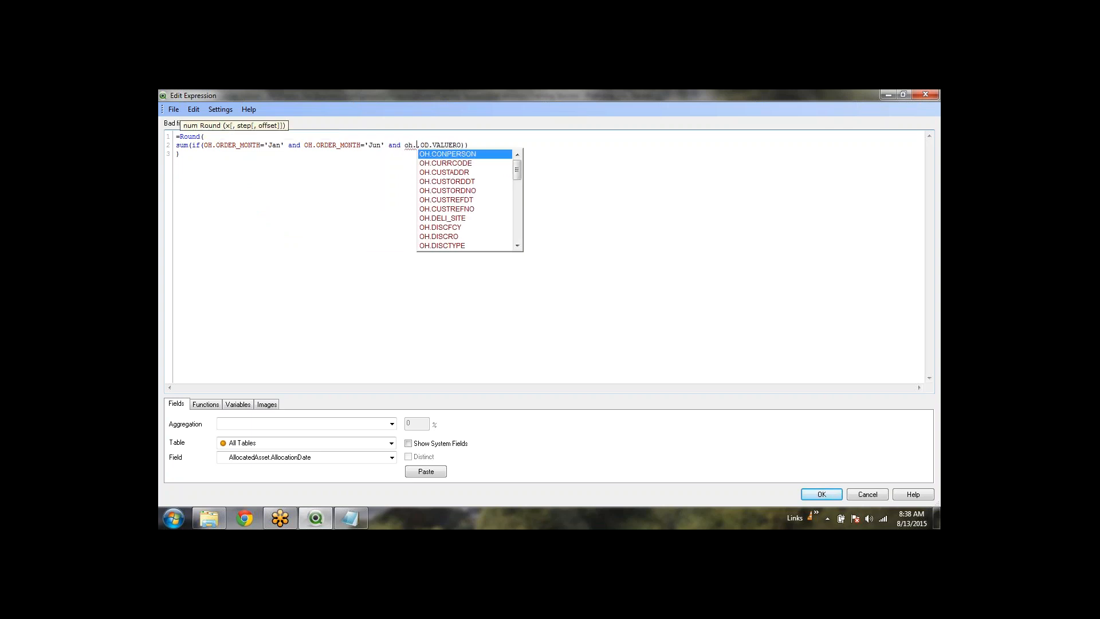
{"action": "type", "text": "or"}
{"action": "key", "text": "Down"}
{"action": "key", "text": "Return"}
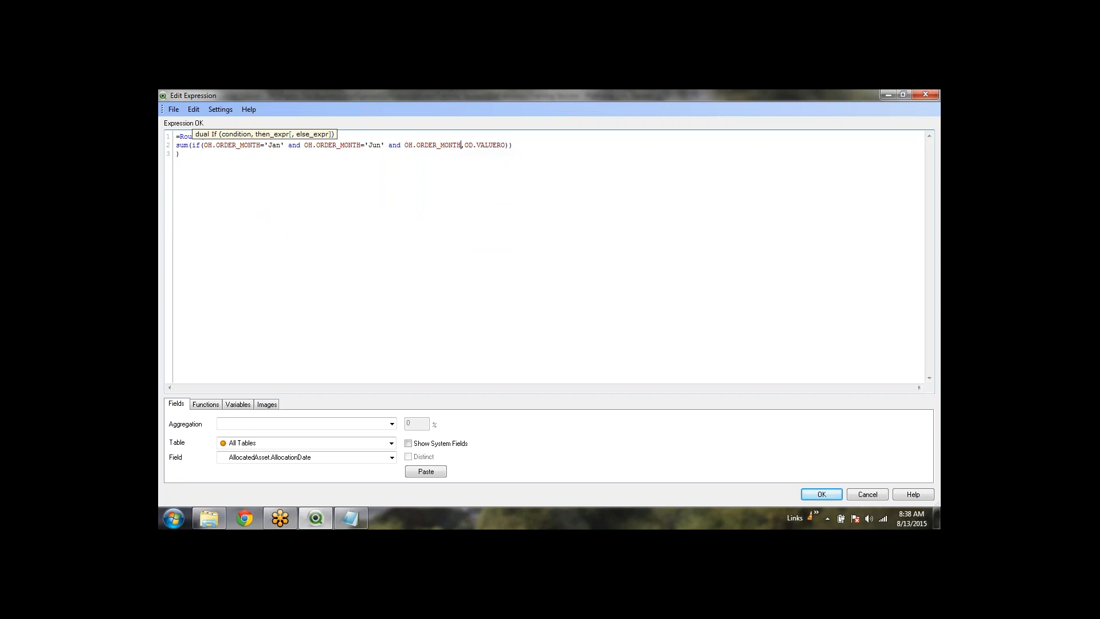
{"action": "type", "text": "=''"}
{"action": "key", "text": "Left"}
{"action": "type", "text": "Jul"}
{"action": "left_click", "coordinate": [324, 145]}
{"action": "left_click", "coordinate": [824, 496]}
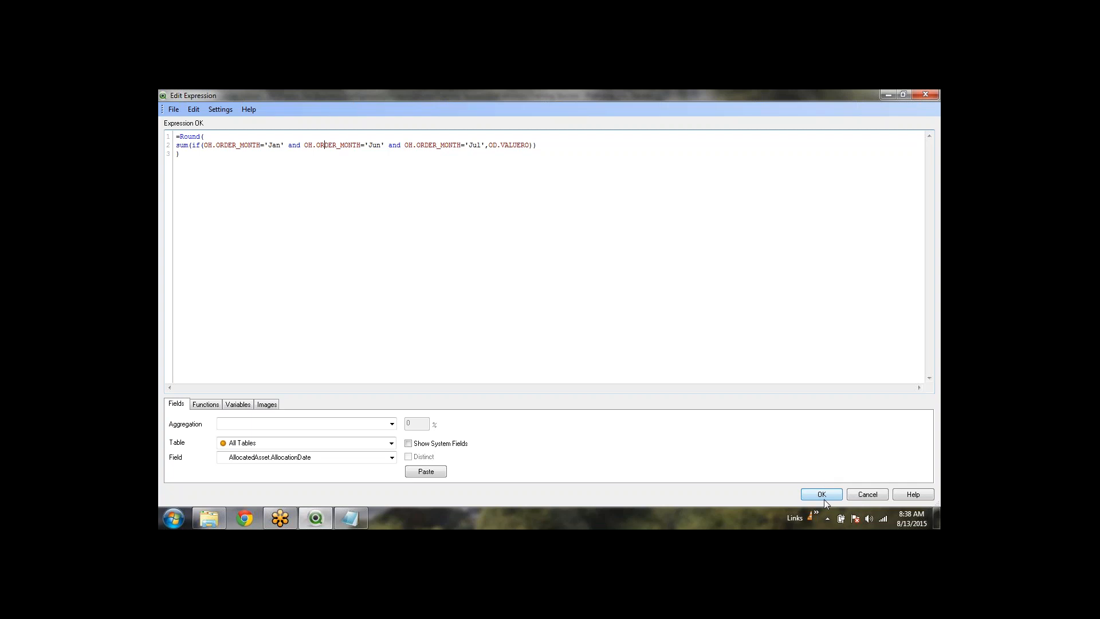
Apply the edit so the object shows 0, then reopen and review its Jan/Jun/Jul expression
{"action": "left_click", "coordinate": [567, 440]}
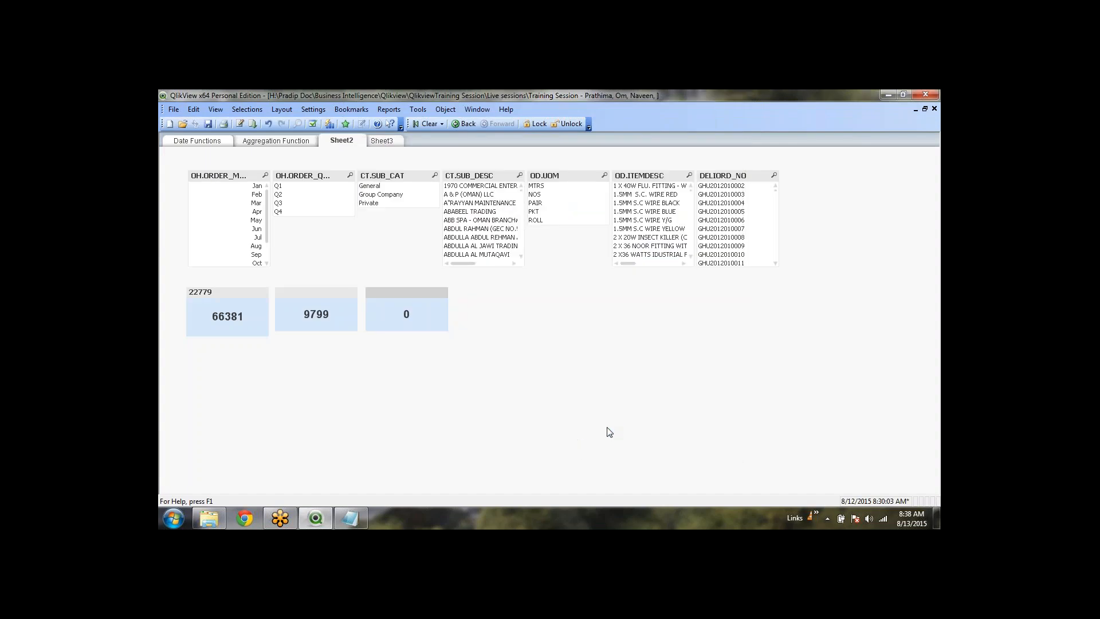
{"action": "right_click", "coordinate": [417, 312]}
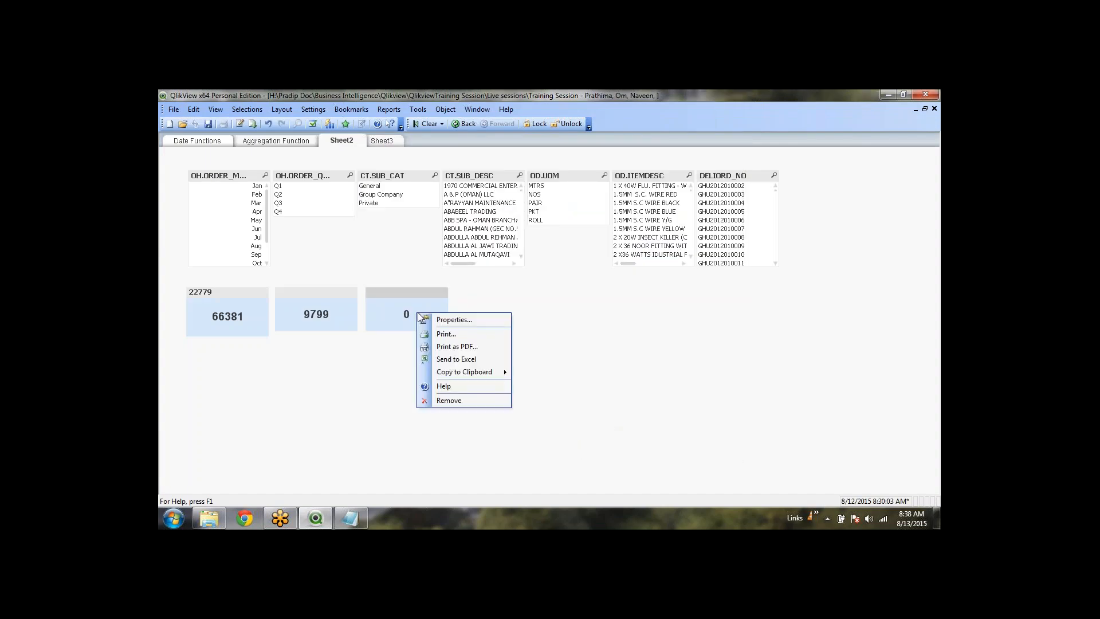
{"action": "left_click", "coordinate": [444, 319]}
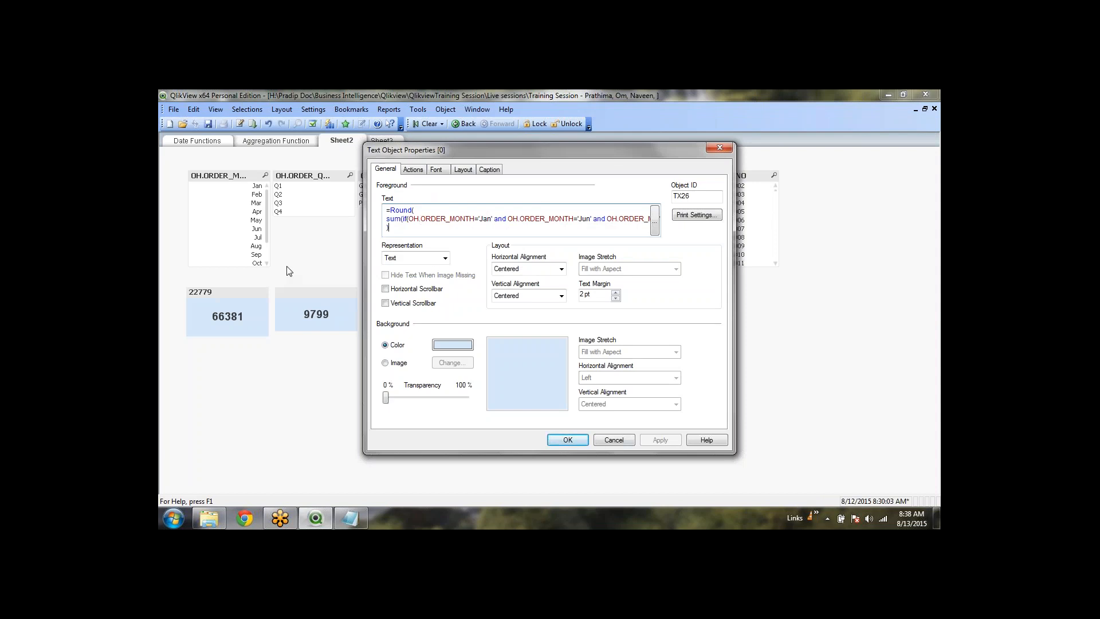
{"action": "left_click", "coordinate": [388, 228]}
{"action": "left_click", "coordinate": [655, 224]}
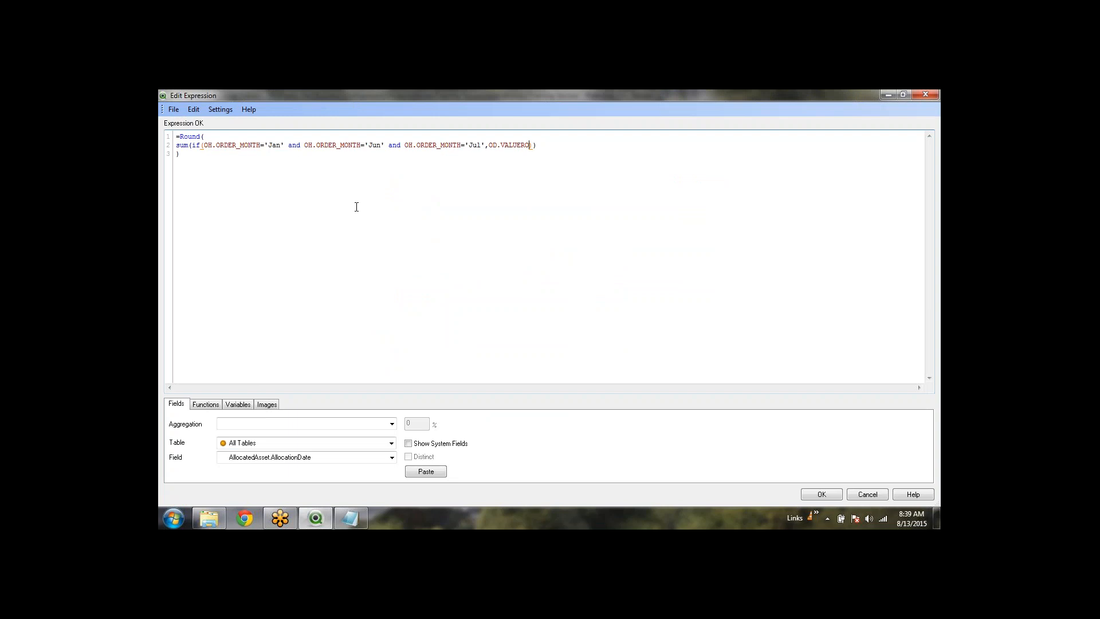
{"action": "left_click", "coordinate": [335, 207]}
{"action": "left_click", "coordinate": [366, 145]}
{"action": "left_click", "coordinate": [817, 495]}
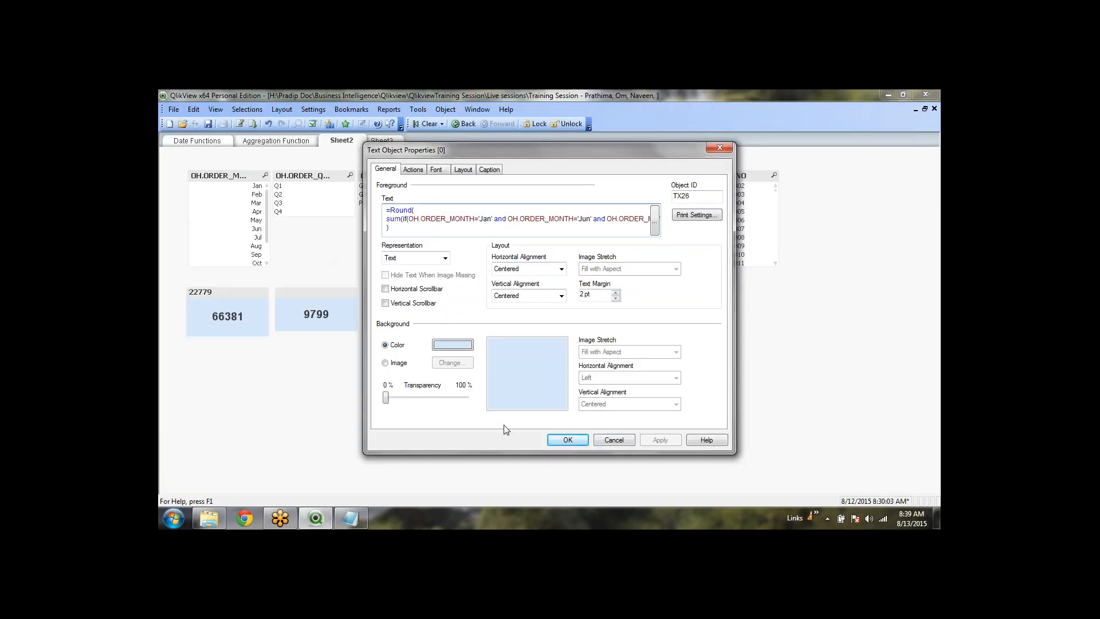
{"action": "left_click", "coordinate": [566, 440]}
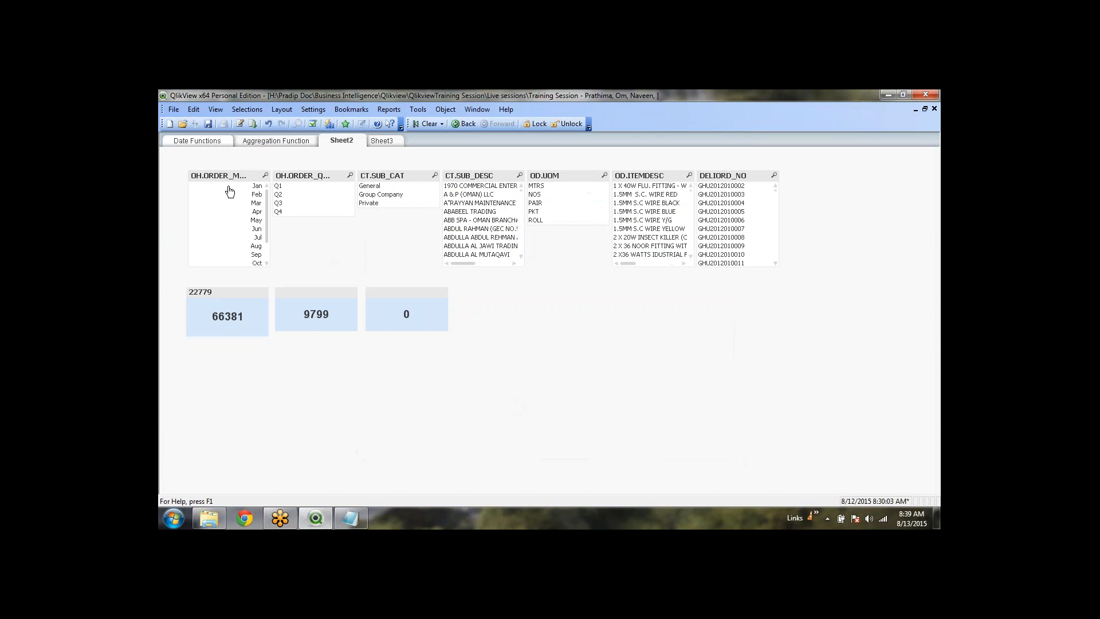
Select Jan, Jun and Jul in the order month list
{"action": "left_click", "coordinate": [258, 186]}
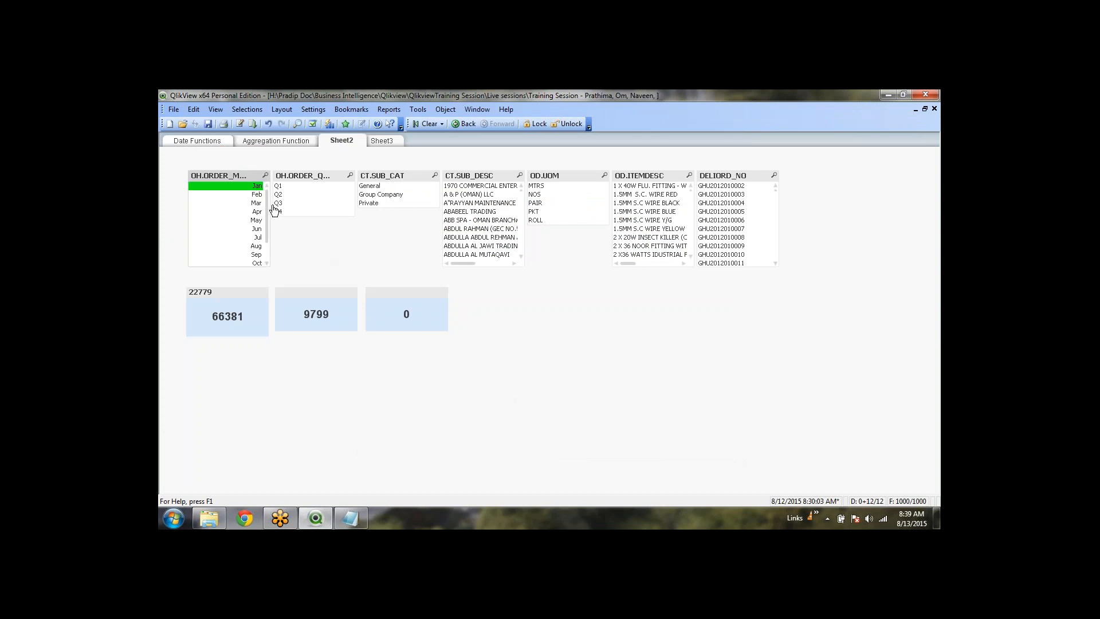
{"action": "left_click", "coordinate": [255, 231], "text": "ctrl"}
{"action": "left_click", "coordinate": [256, 237], "text": "ctrl"}
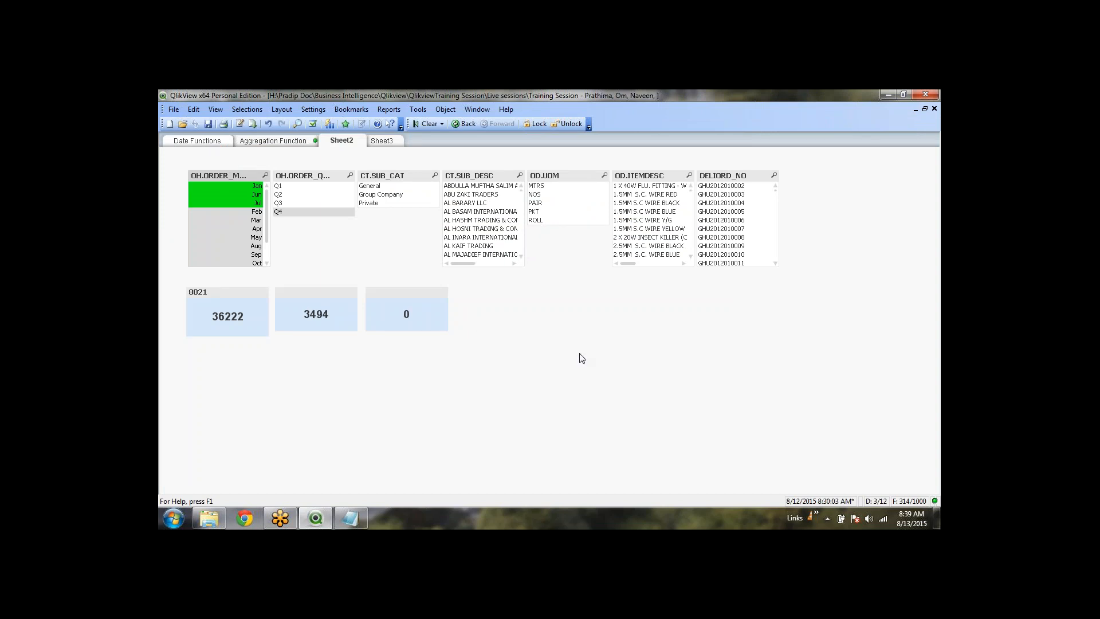
Copy the month list's cell value to the clipboard and open the 0 object's properties
{"action": "right_click", "coordinate": [235, 197]}
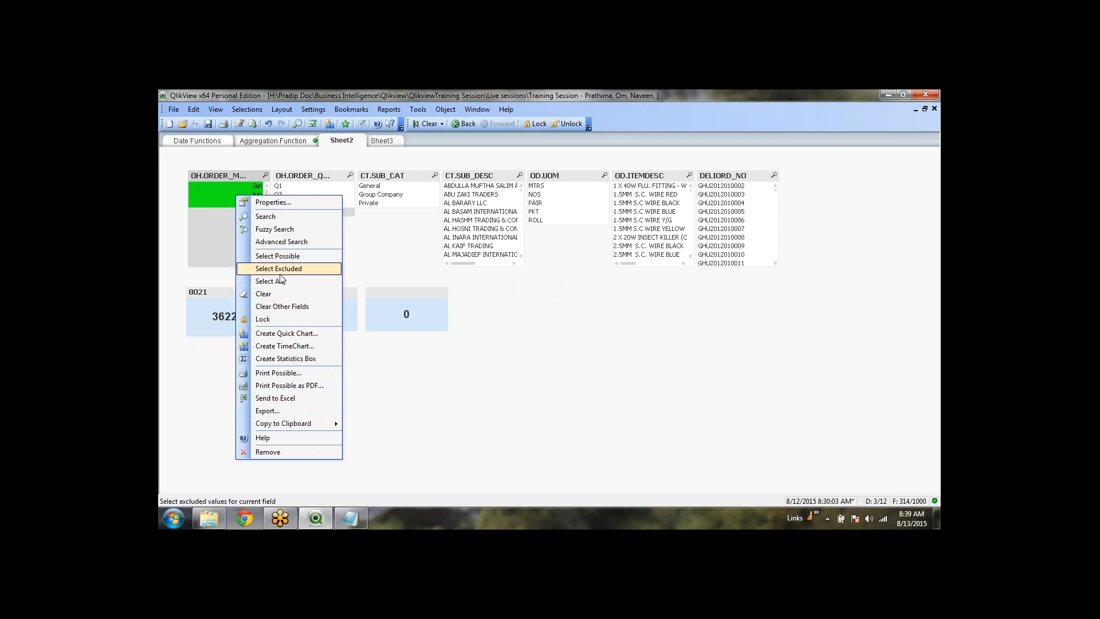
{"action": "mouse_move", "coordinate": [324, 424]}
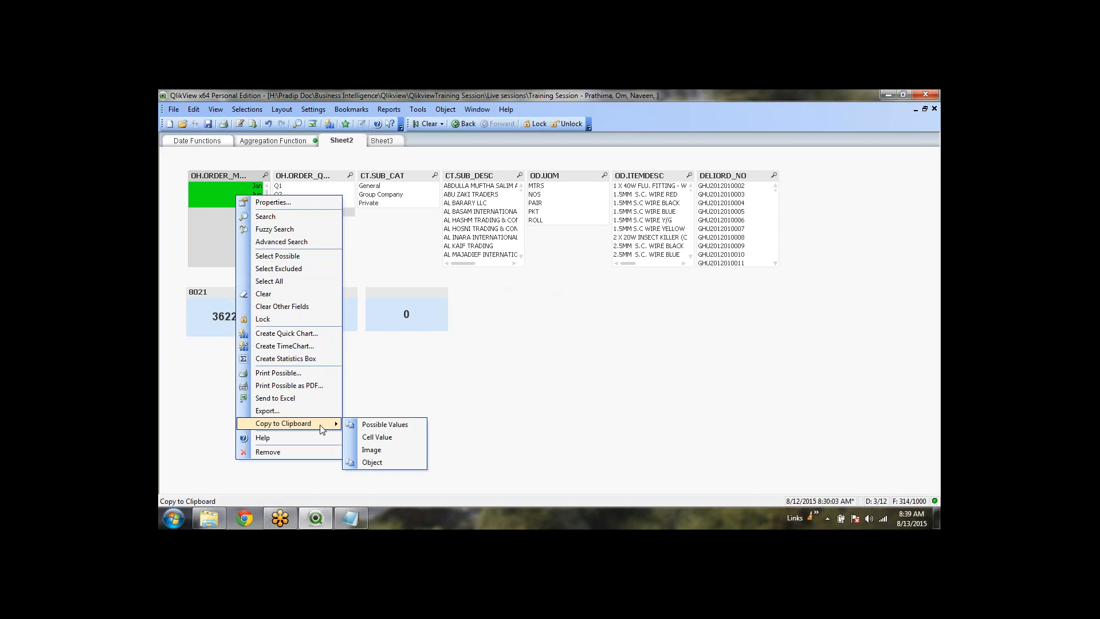
{"action": "left_click", "coordinate": [391, 444]}
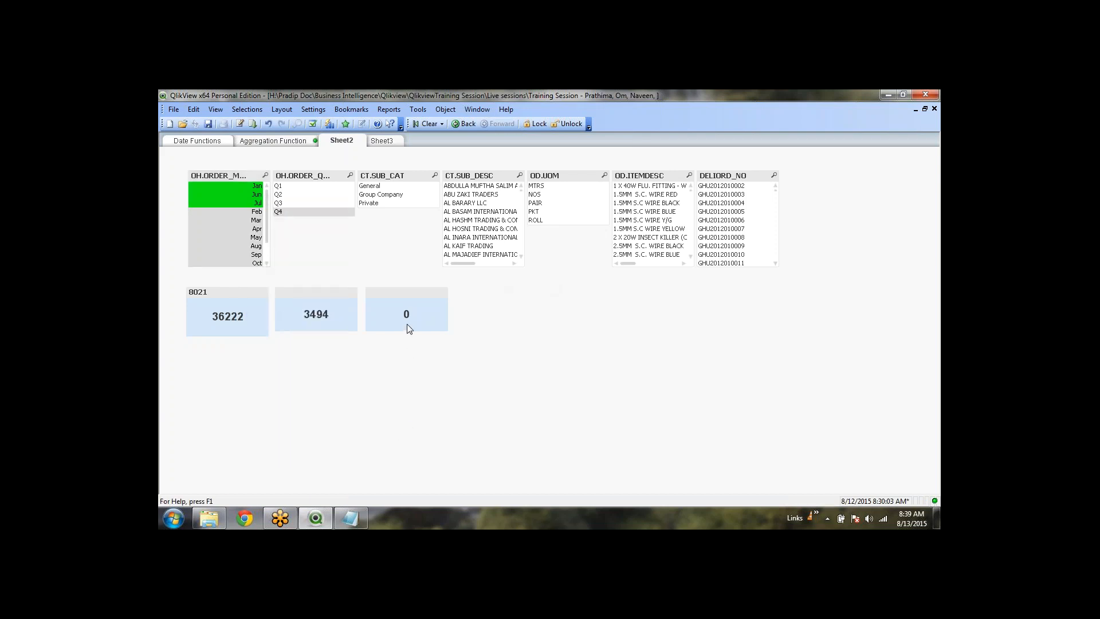
{"action": "right_click", "coordinate": [407, 324]}
{"action": "left_click", "coordinate": [436, 330]}
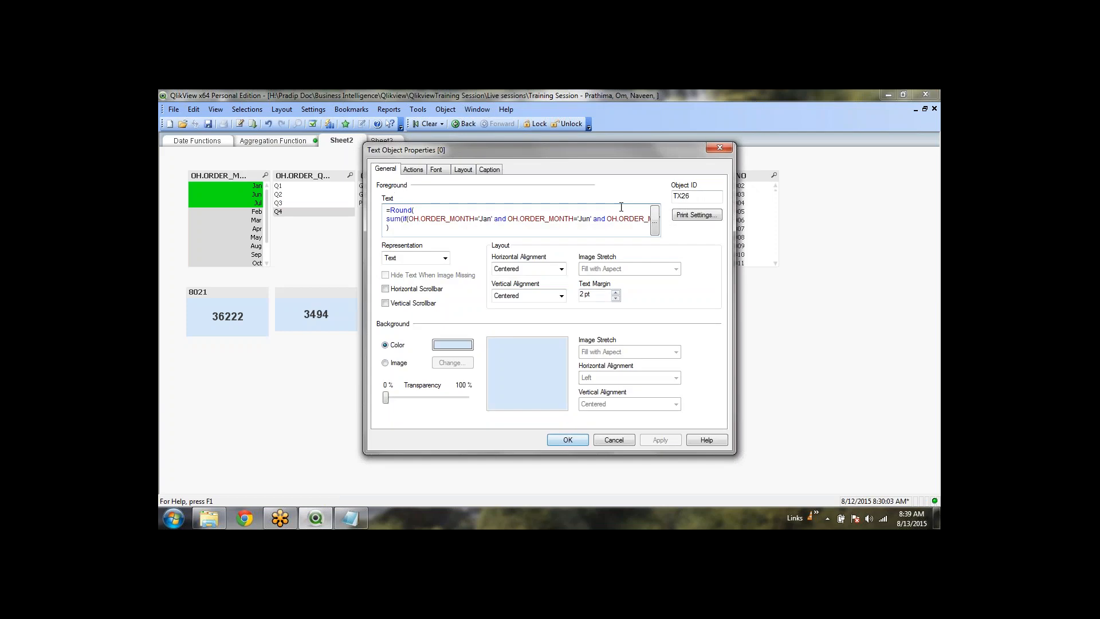
Delete the Jun and Jul conditions from the third object's expression, keeping only the Jan test
{"action": "left_click", "coordinate": [654, 220]}
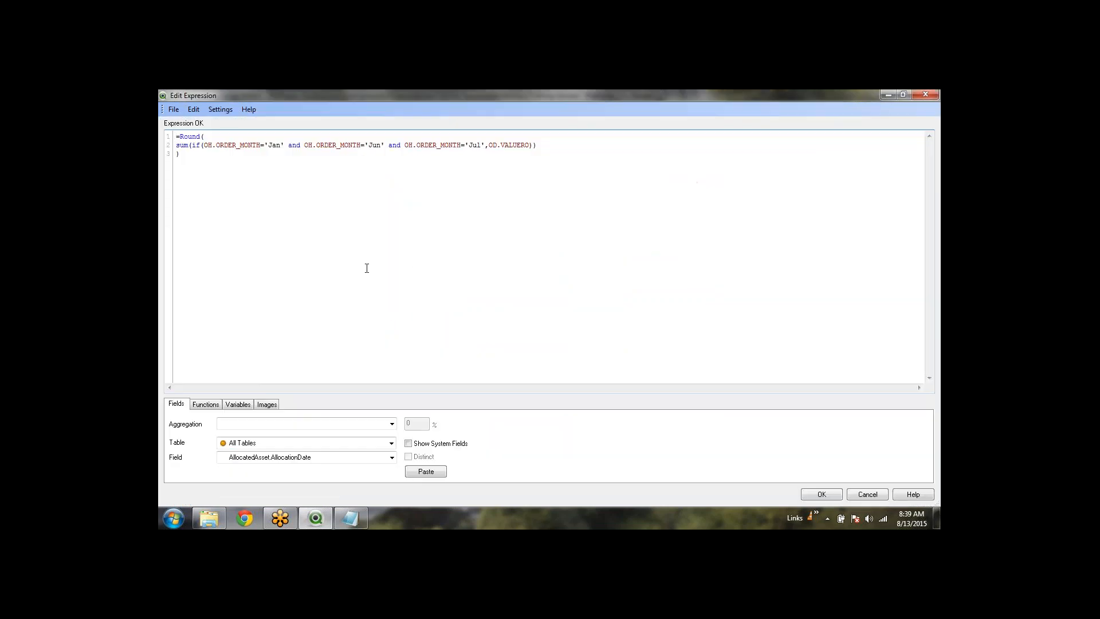
{"action": "type", "text": "Jun"}
{"action": "key", "text": "ctrl+z"}
{"action": "left_click", "coordinate": [284, 144], "text": "shift"}
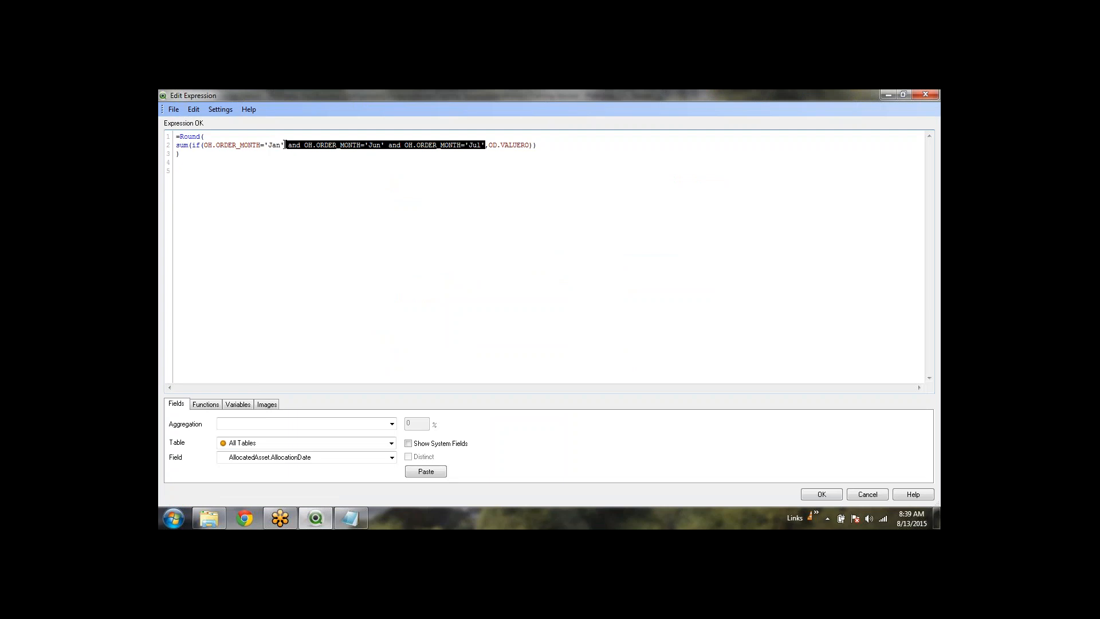
{"action": "key", "text": "Delete"}
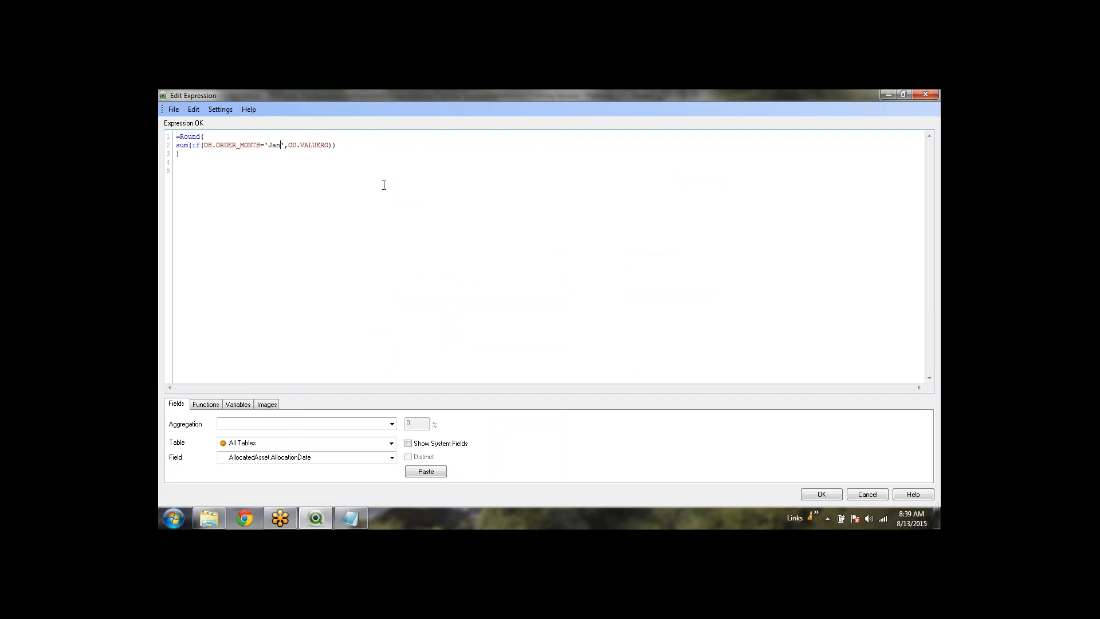
{"action": "key", "text": "shift+Left"}
{"action": "key", "text": "shift+Left"}
{"action": "key", "text": "shift+Left"}
{"action": "key", "text": "shift+Left"}
{"action": "key", "text": "shift+Left"}
{"action": "key", "text": "shift+Left"}
{"action": "key", "text": "shift+Left"}
{"action": "key", "text": "shift+Left"}
{"action": "key", "text": "shift+Left"}
{"action": "key", "text": "shift+Left"}
{"action": "key", "text": "shift+Right"}
{"action": "key", "text": "shift+Right"}
{"action": "key", "text": "shift+Right"}
{"action": "key", "text": "shift+Right"}
{"action": "key", "text": "shift+Right"}
{"action": "key", "text": "shift+Right"}
{"action": "key", "text": "shift+Right"}
{"action": "key", "text": "shift+Right"}
{"action": "key", "text": "shift+Right"}
{"action": "key", "text": "shift+Right"}
{"action": "key", "text": "Left"}
Turn the Jan test into WildMatch(OH.ORDER_MONTH,'J*') and accept the expression
{"action": "type", "text": "("}
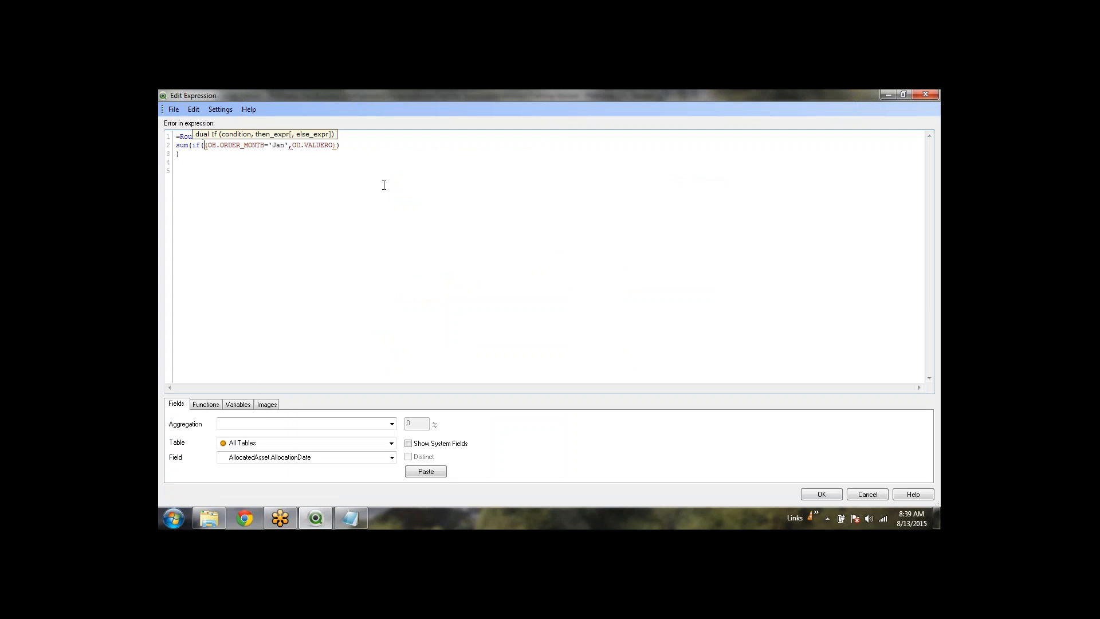
{"action": "type", "text": "wil"}
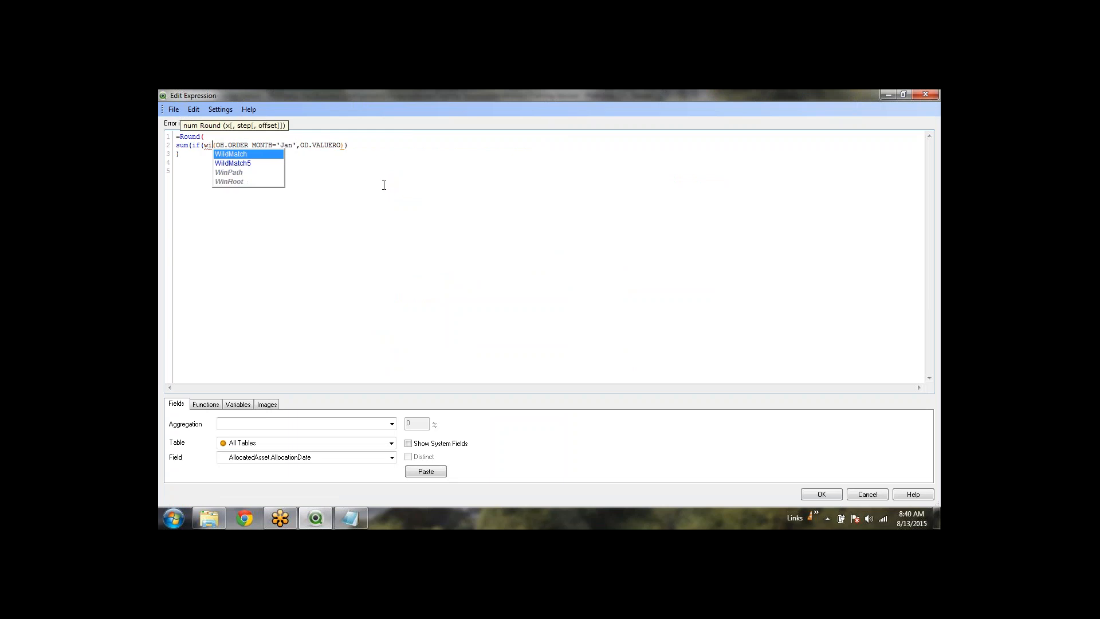
{"action": "key", "text": "Return"}
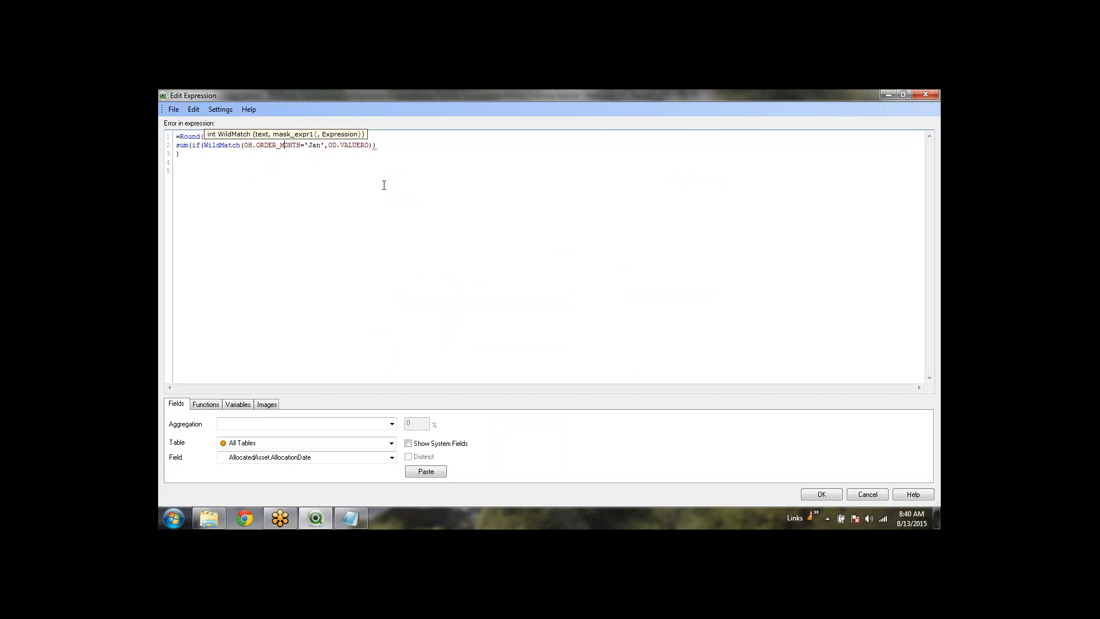
{"action": "type", "text": ")"}
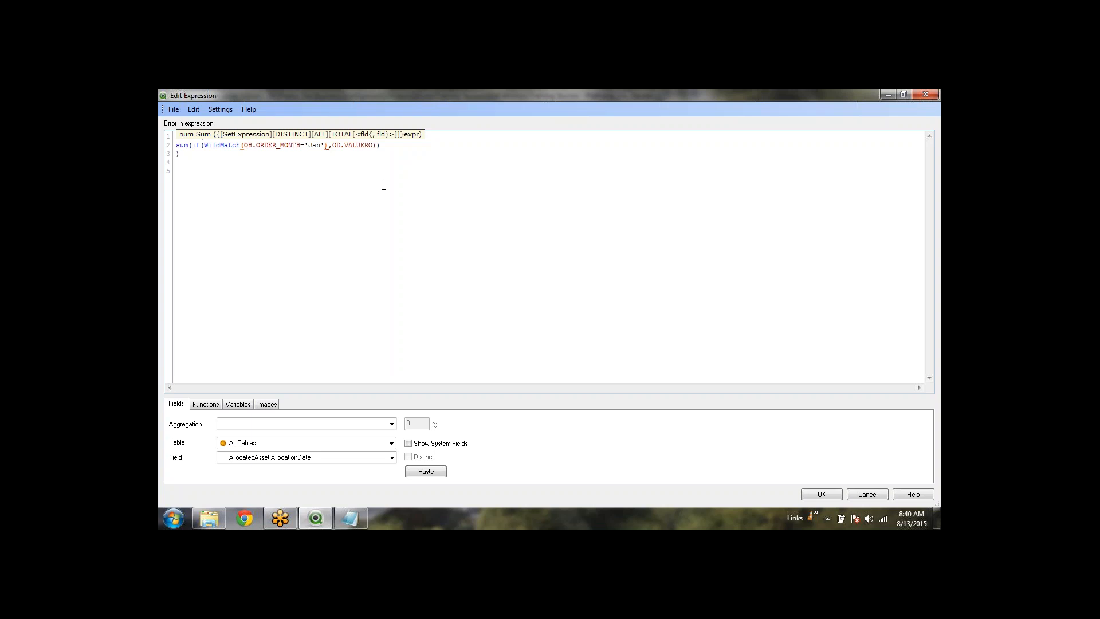
{"action": "key", "text": "Left"}
{"action": "key", "text": "Left"}
{"action": "key", "text": "shift+Left"}
{"action": "key", "text": "shift+Left"}
{"action": "type", "text": "*"}
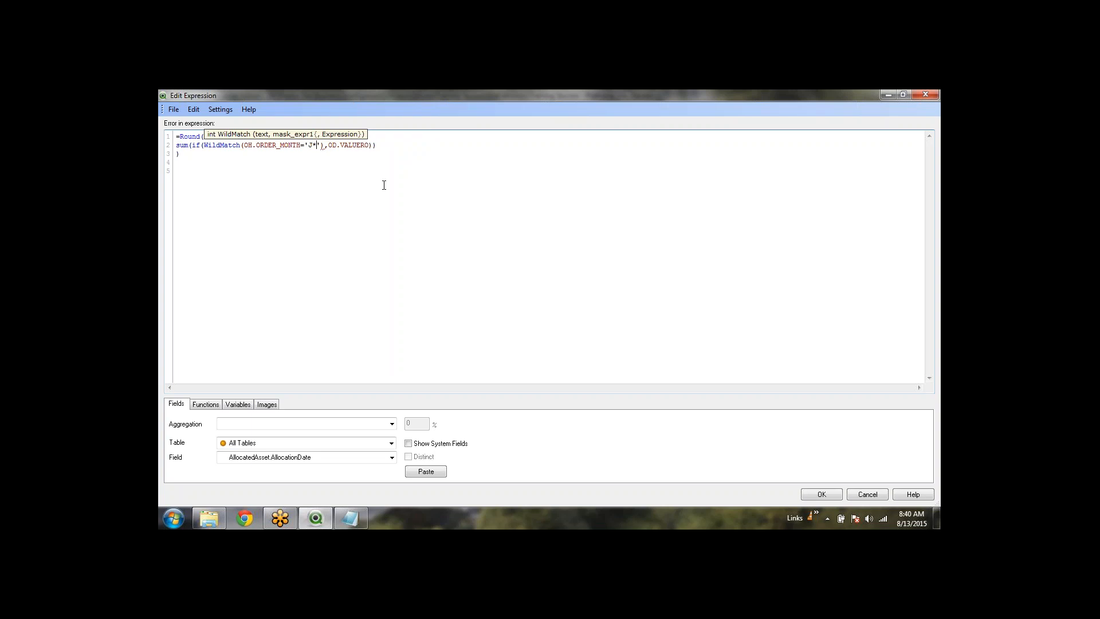
{"action": "left_click", "coordinate": [384, 186]}
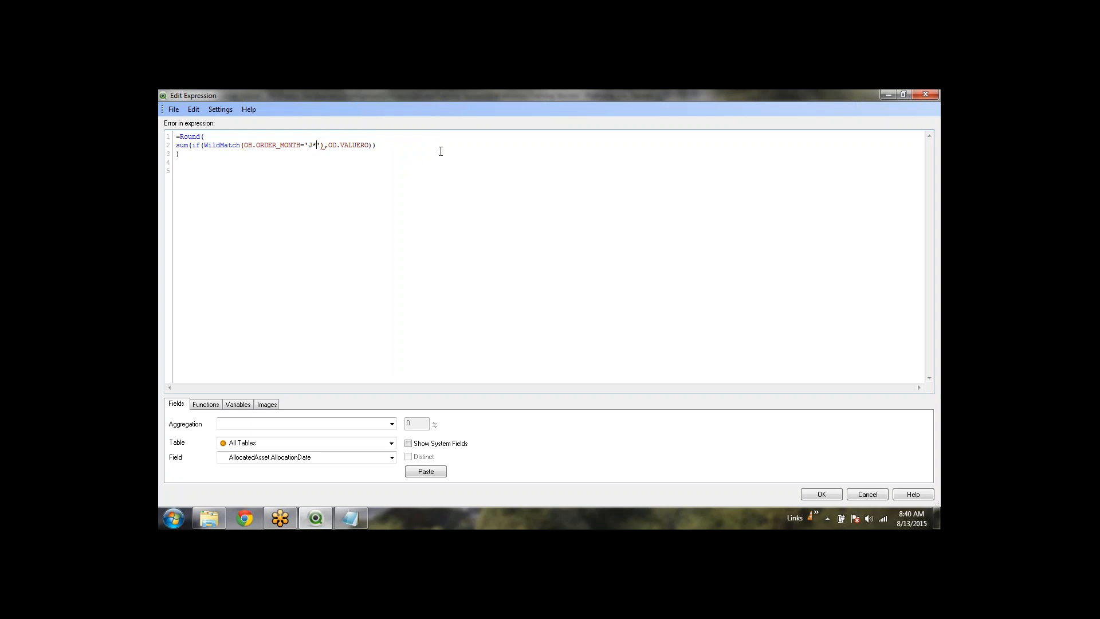
{"action": "key", "text": "BackSpace"}
{"action": "type", "text": ","}
{"action": "key", "text": "Left"}
{"action": "key", "text": "Left"}
{"action": "left_click", "coordinate": [830, 493]}
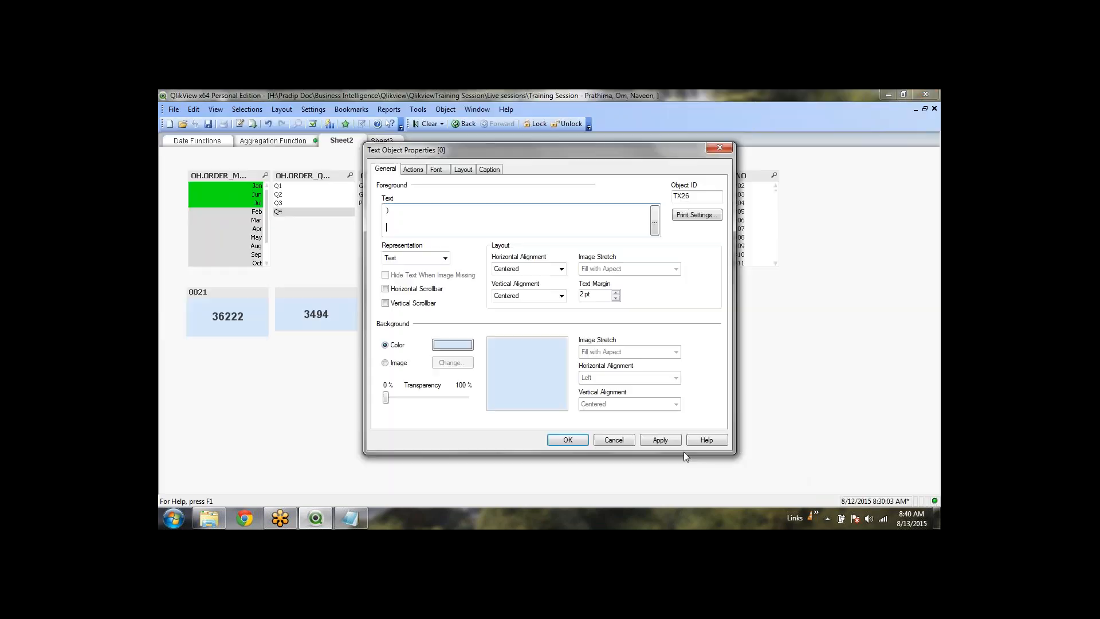
Apply the properties, clear selections, and select Jan, Jun and Jul in OH.ORDER_MONTH to compare totals
{"action": "left_click", "coordinate": [567, 439]}
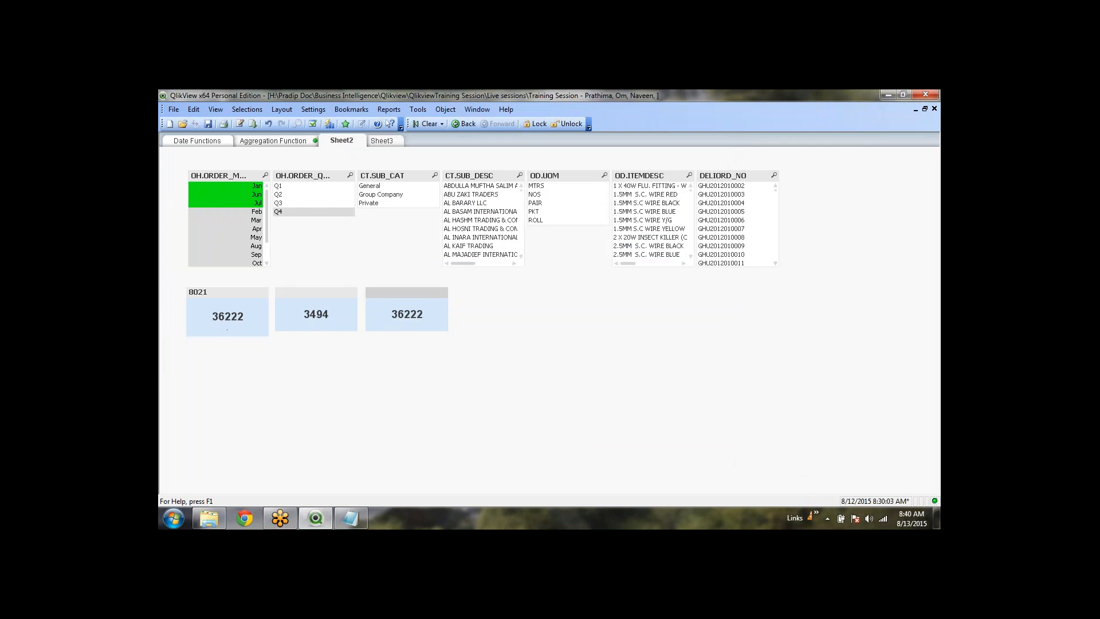
{"action": "left_click", "coordinate": [420, 124]}
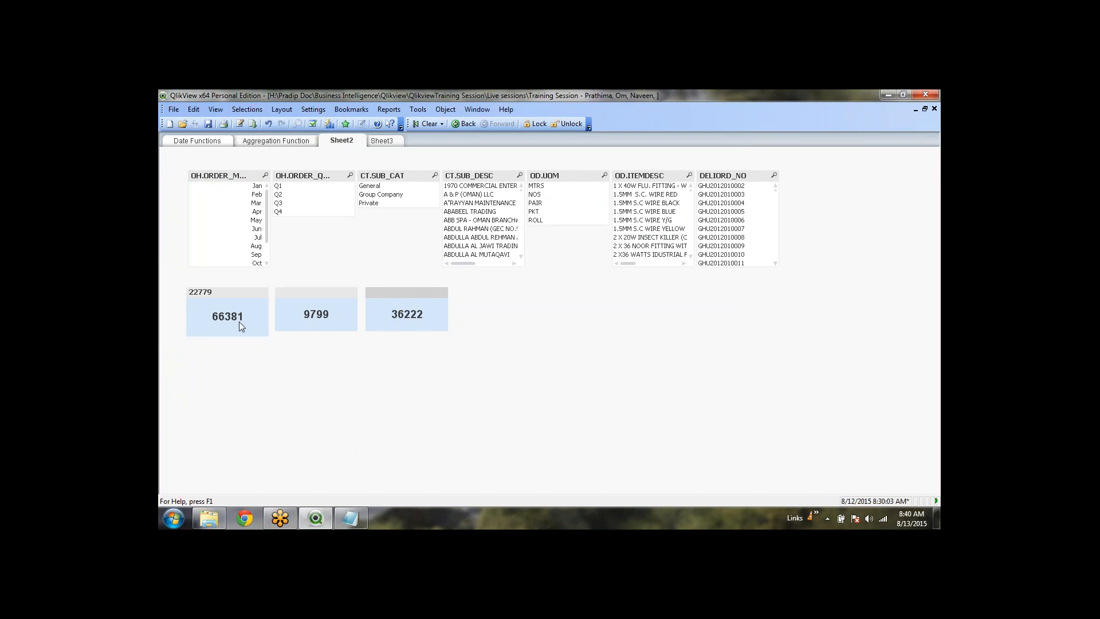
{"action": "left_click", "coordinate": [257, 186]}
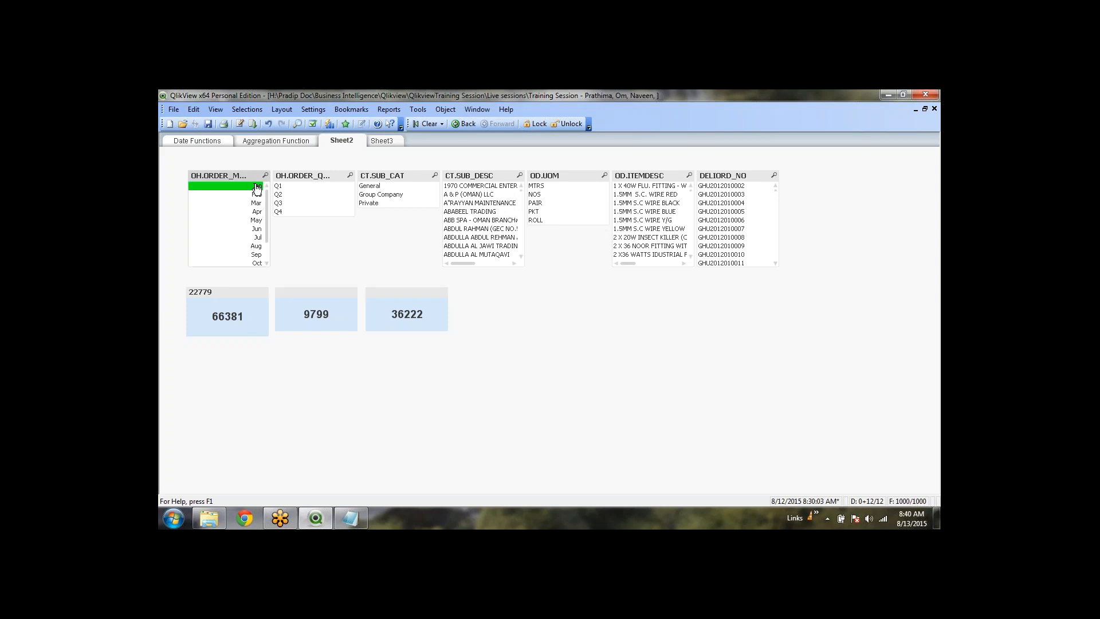
{"action": "left_click", "coordinate": [256, 229], "text": "ctrl"}
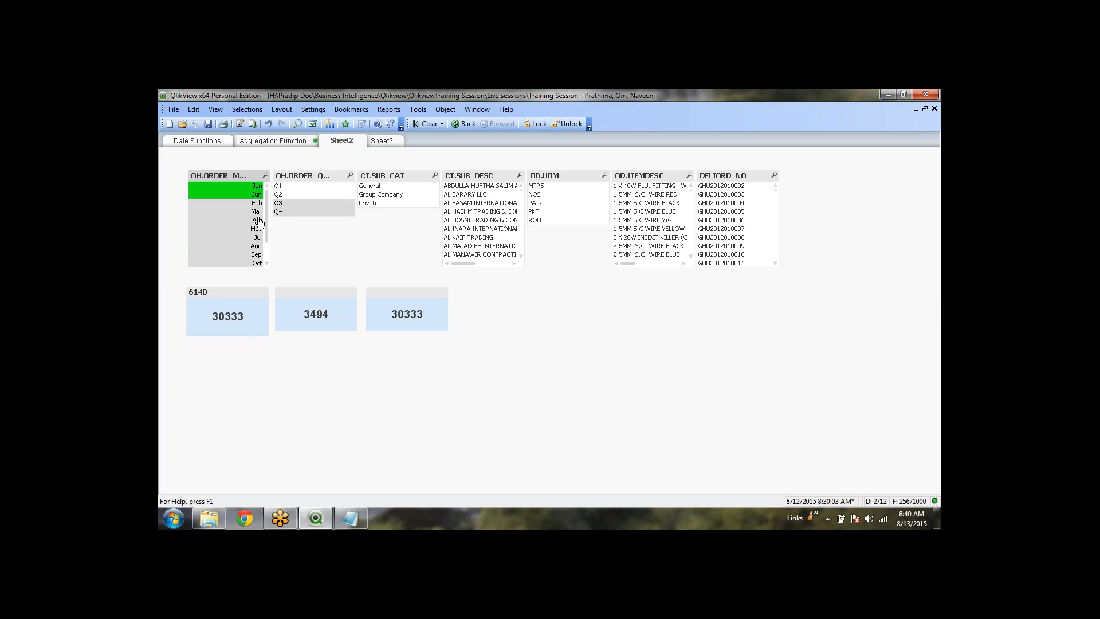
{"action": "left_click", "coordinate": [252, 237], "text": "ctrl"}
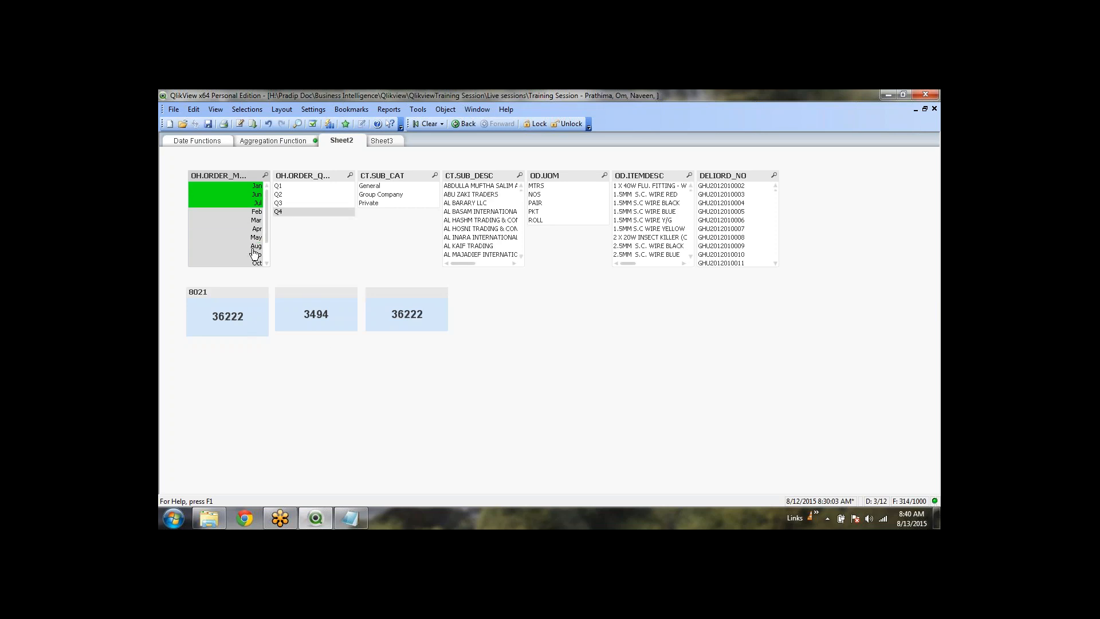
{"action": "left_click", "coordinate": [243, 327]}
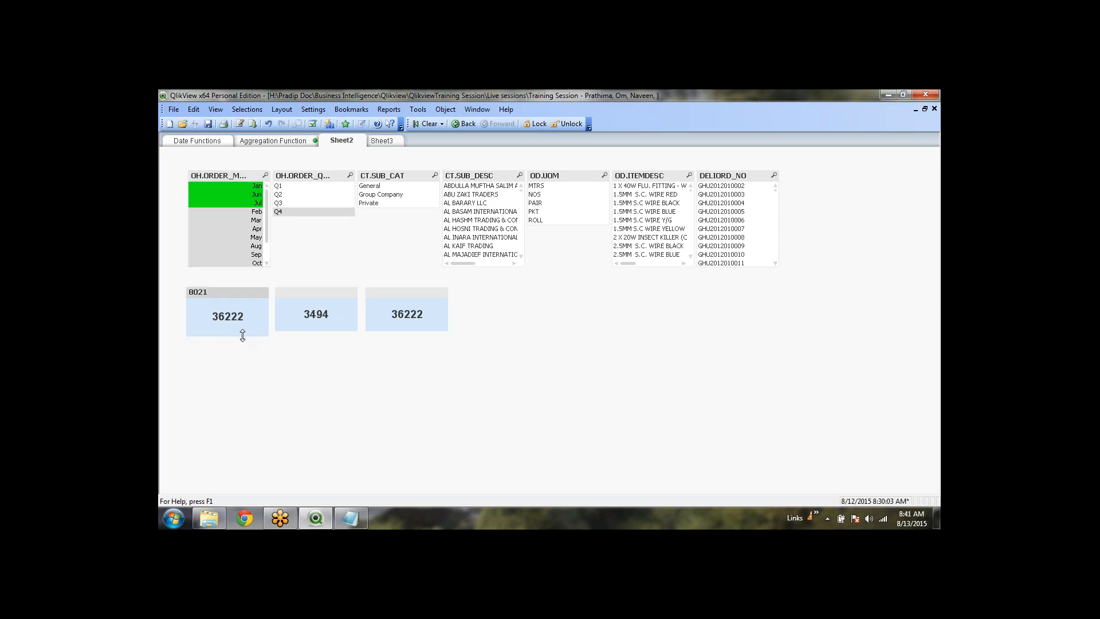
{"action": "right_click", "coordinate": [407, 314]}
Rewrite the third object's condition as Match(OH.ORDER_MONTH,'Jan','Jun','Jul')
{"action": "left_click", "coordinate": [431, 320]}
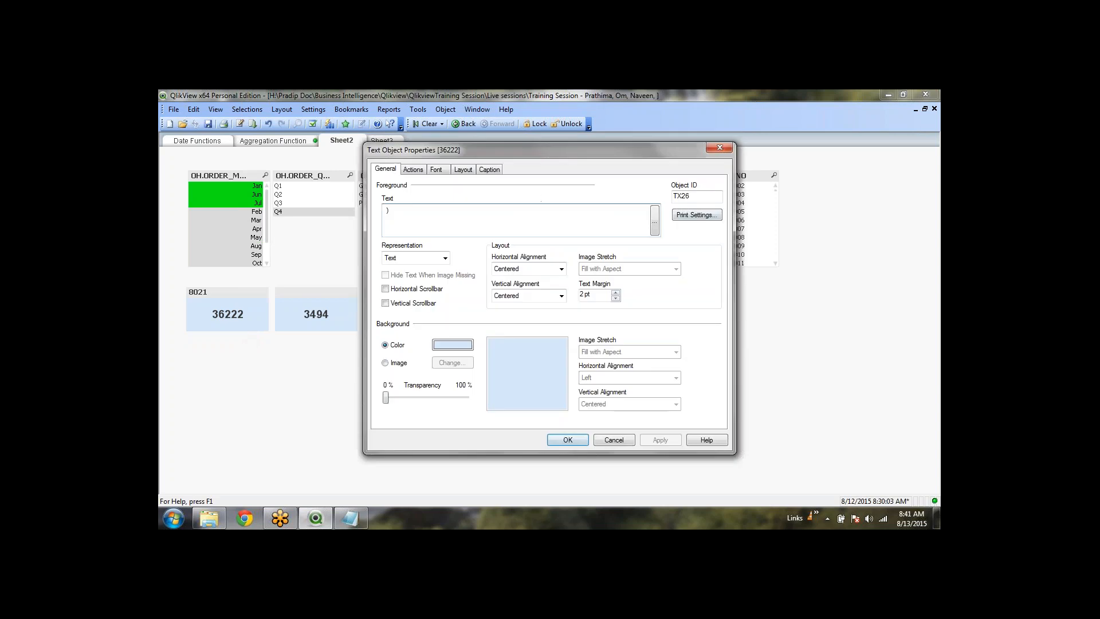
{"action": "left_click", "coordinate": [655, 220]}
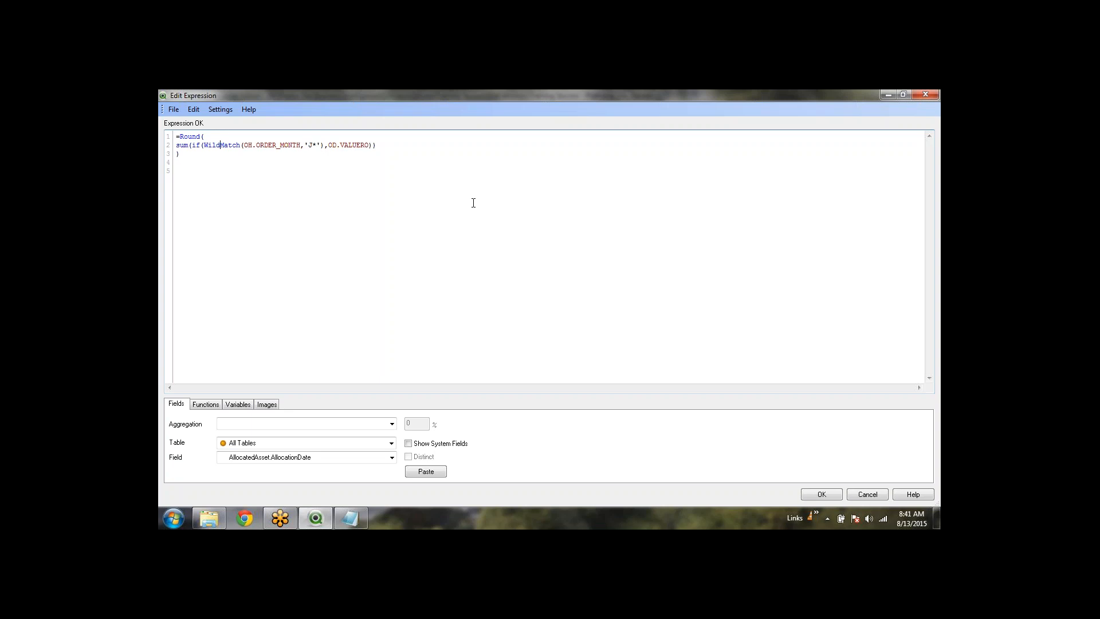
{"action": "key", "text": "BackSpace"}
{"action": "key", "text": "BackSpace"}
{"action": "key", "text": "BackSpace"}
{"action": "key", "text": "BackSpace"}
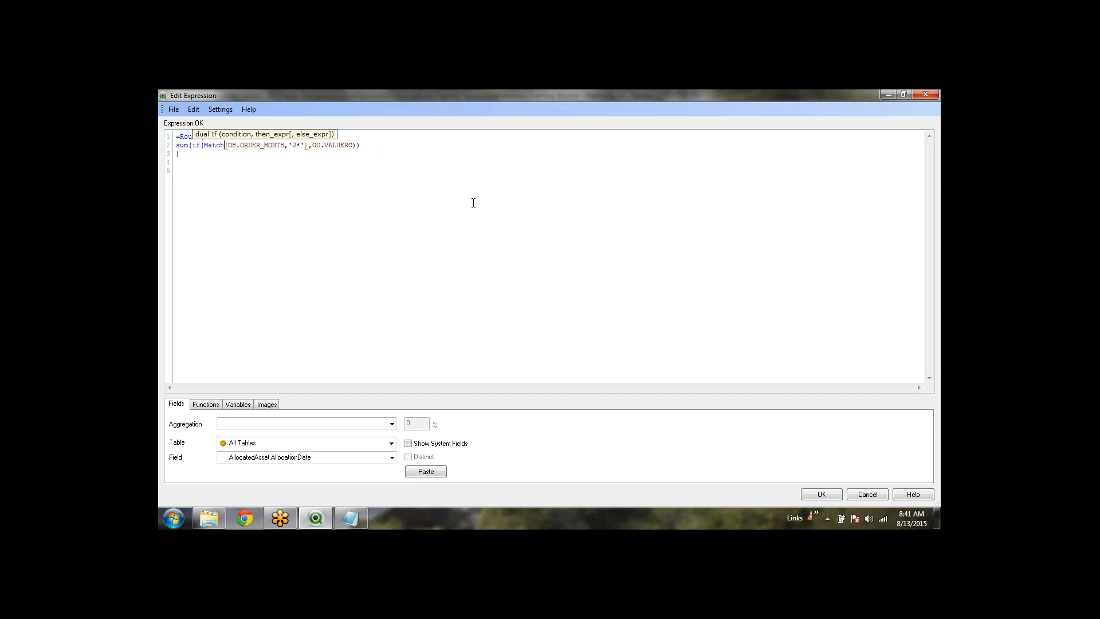
{"action": "key", "text": "Right"}
{"action": "key", "text": "Right"}
{"action": "key", "text": "Right"}
{"action": "key", "text": "Right"}
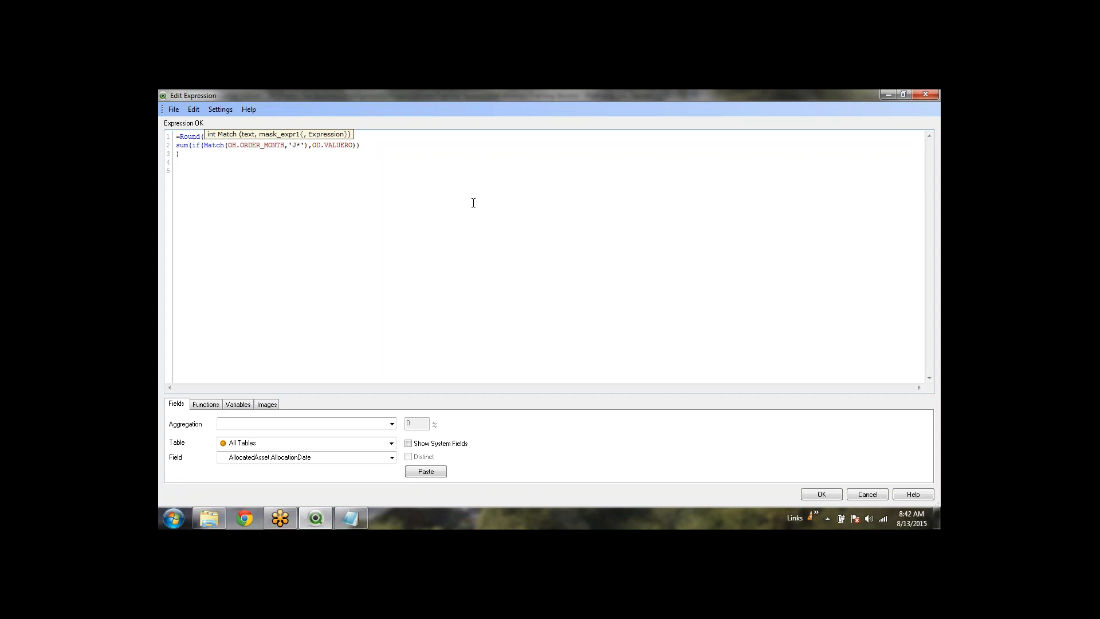
{"action": "key", "text": "shift+Right"}
{"action": "key", "text": "shift+Right"}
{"action": "type", "text": "ja"}
{"action": "key", "text": "BackSpace"}
{"action": "key", "text": "BackSpace"}
{"action": "type", "text": "Jan"}
{"action": "type", "text": ","}
{"action": "type", "text": "''"}
{"action": "type", "text": "Jun"}
{"action": "type", "text": ")"}
{"action": "type", "text": "''"}
{"action": "type", "text": "Jul"}
{"action": "left_click", "coordinate": [474, 203]}
{"action": "left_click", "coordinate": [822, 494]}
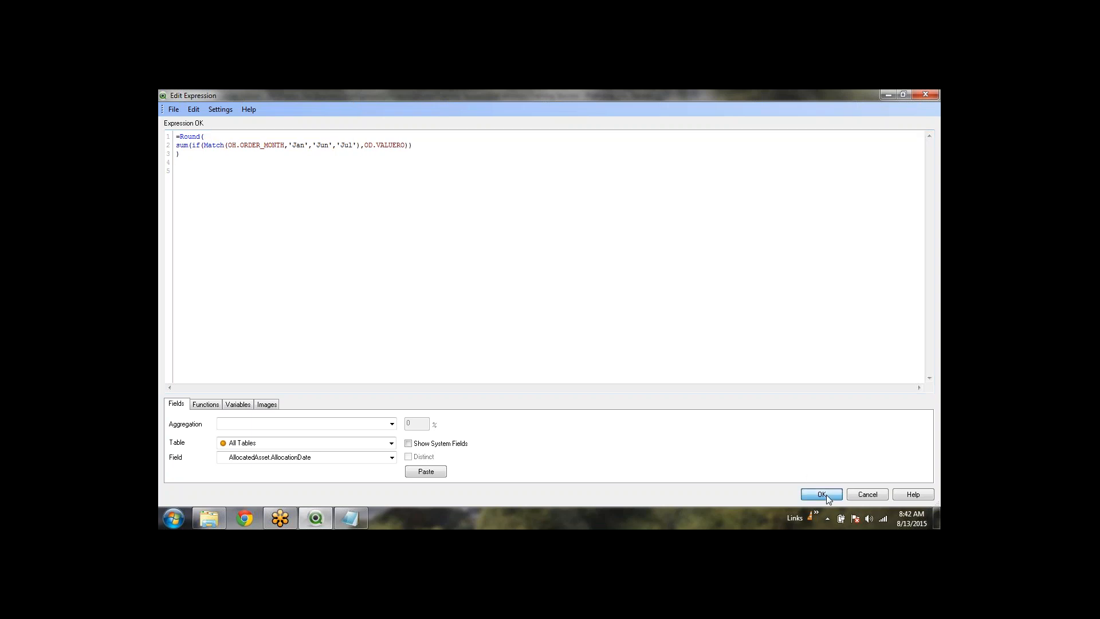
Apply the text object properties and clear all month selections
{"action": "left_click", "coordinate": [583, 444]}
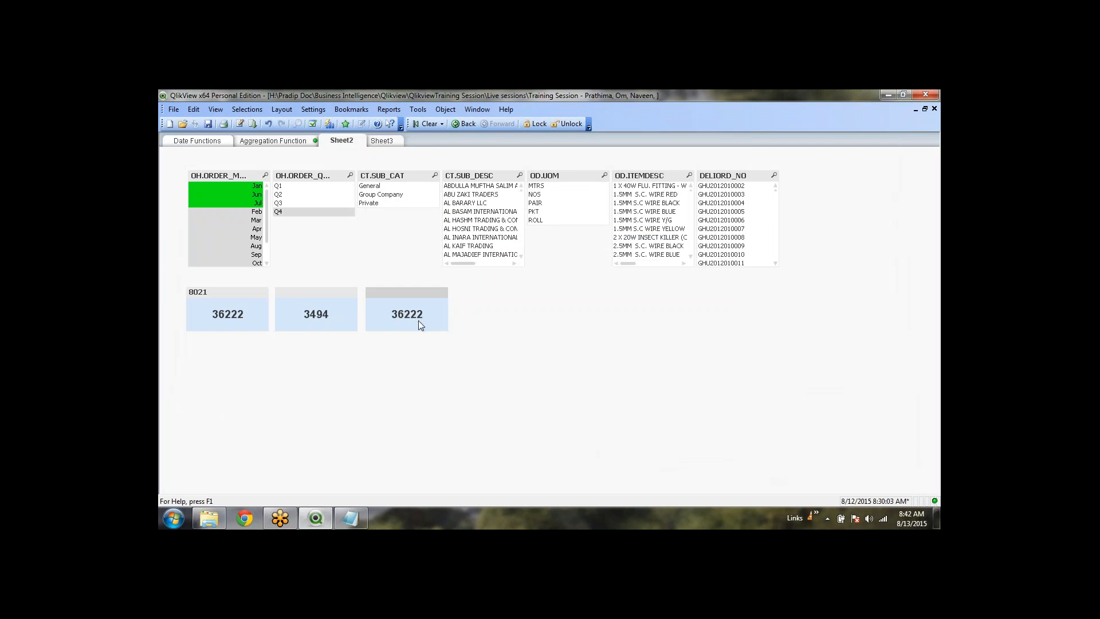
{"action": "left_click", "coordinate": [483, 359]}
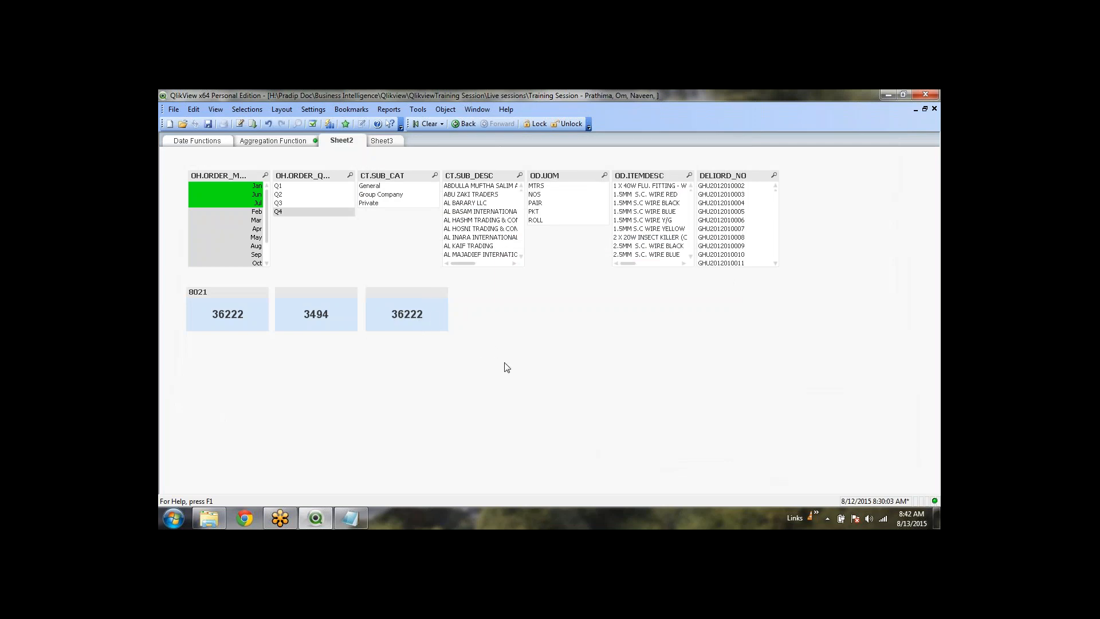
{"action": "left_click", "coordinate": [426, 123]}
Change the third object's Match condition back to WildMatch(OH.ORDER_MONTH,'J*') and apply it
{"action": "right_click", "coordinate": [423, 311]}
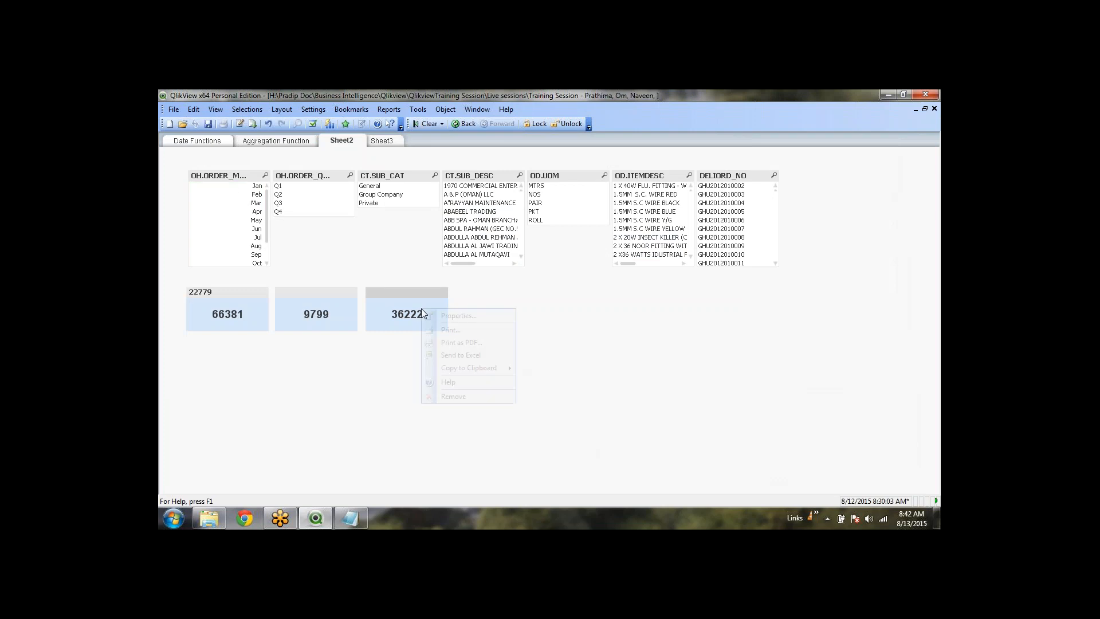
{"action": "left_click", "coordinate": [444, 314]}
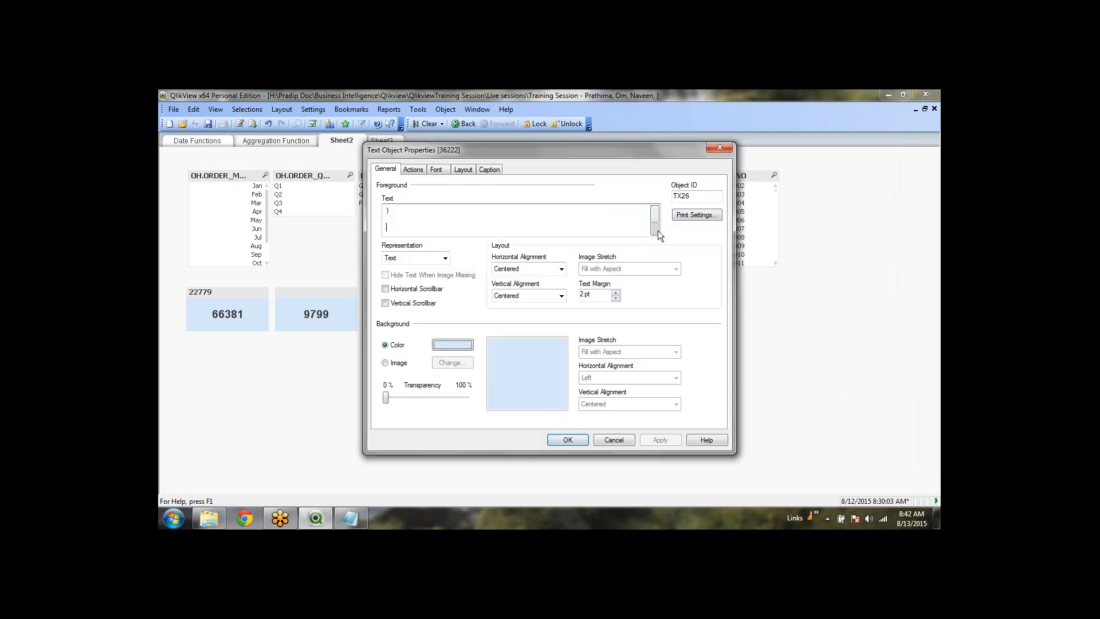
{"action": "left_click", "coordinate": [654, 221]}
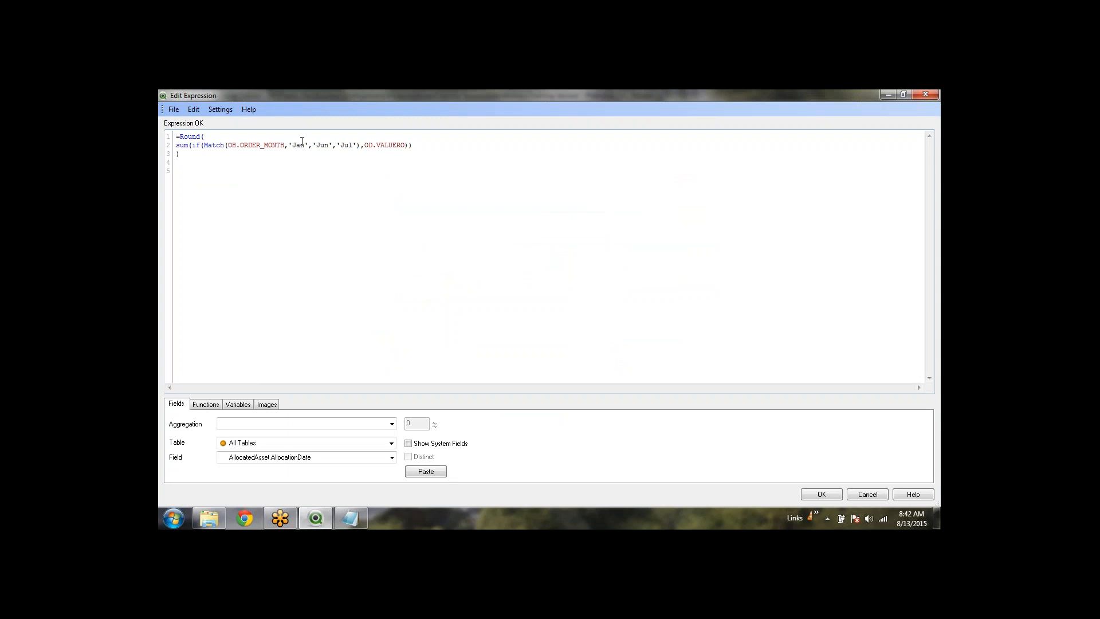
{"action": "left_click_drag", "start_coordinate": [353, 145], "coordinate": [296, 145]}
{"action": "type", "text": "*"}
{"action": "left_click", "coordinate": [204, 145]}
{"action": "type", "text": "wi"}
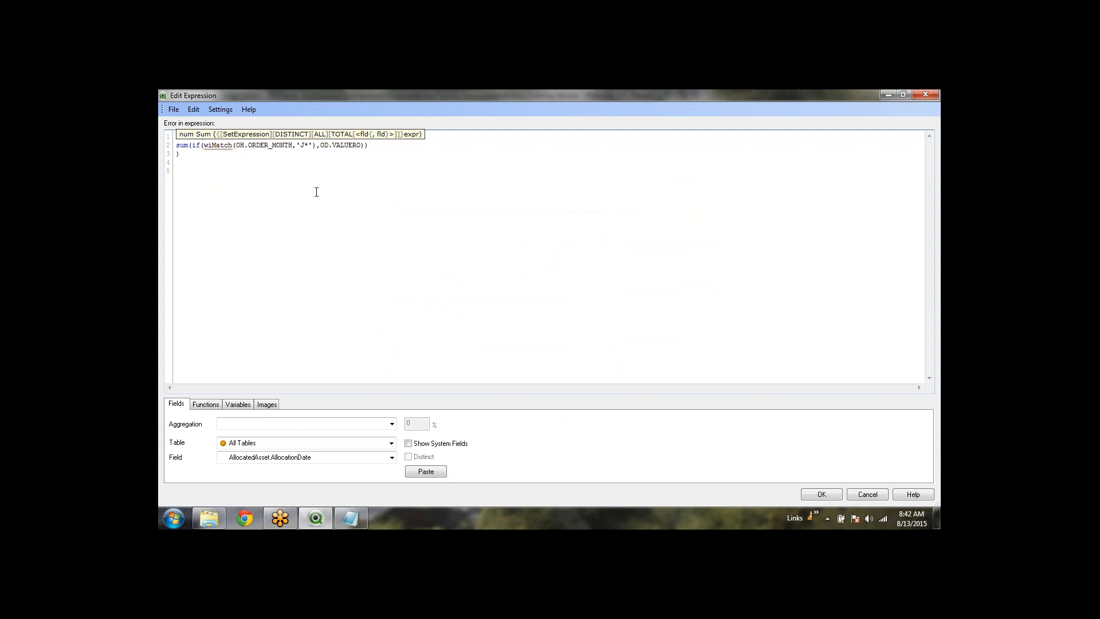
{"action": "type", "text": "ld"}
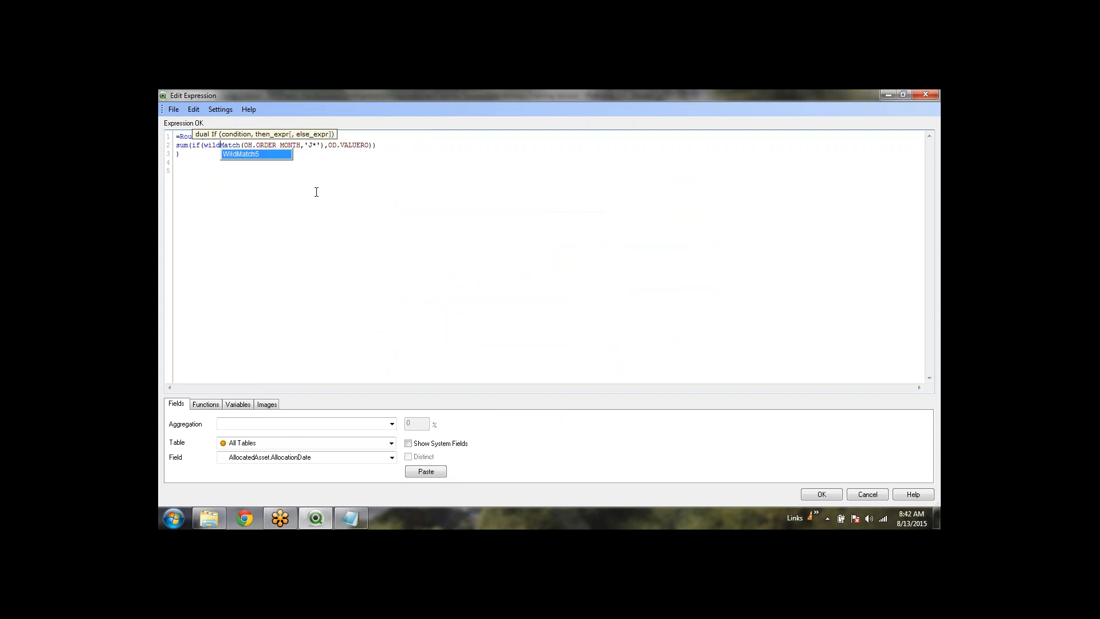
{"action": "key", "text": "Return"}
{"action": "left_click", "coordinate": [327, 220]}
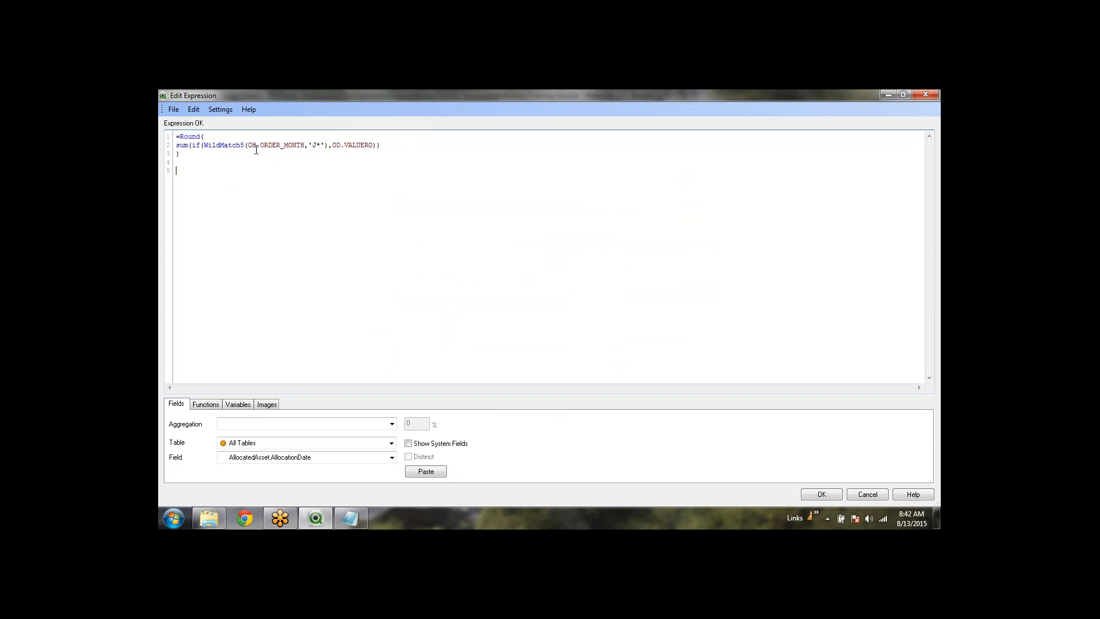
{"action": "key", "text": "Delete"}
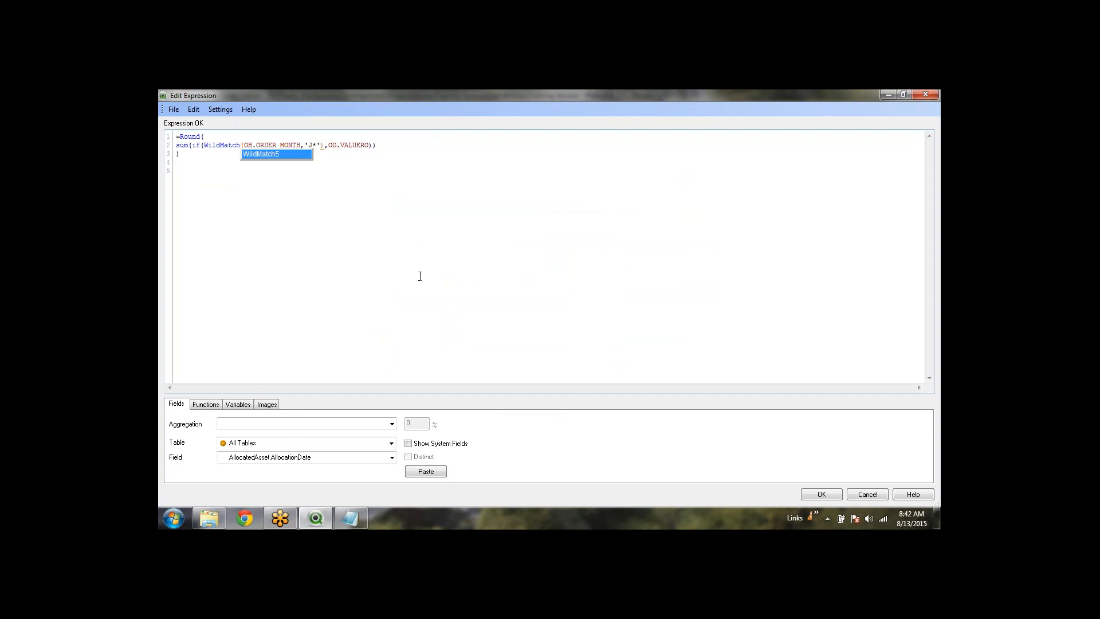
{"action": "left_click", "coordinate": [820, 494]}
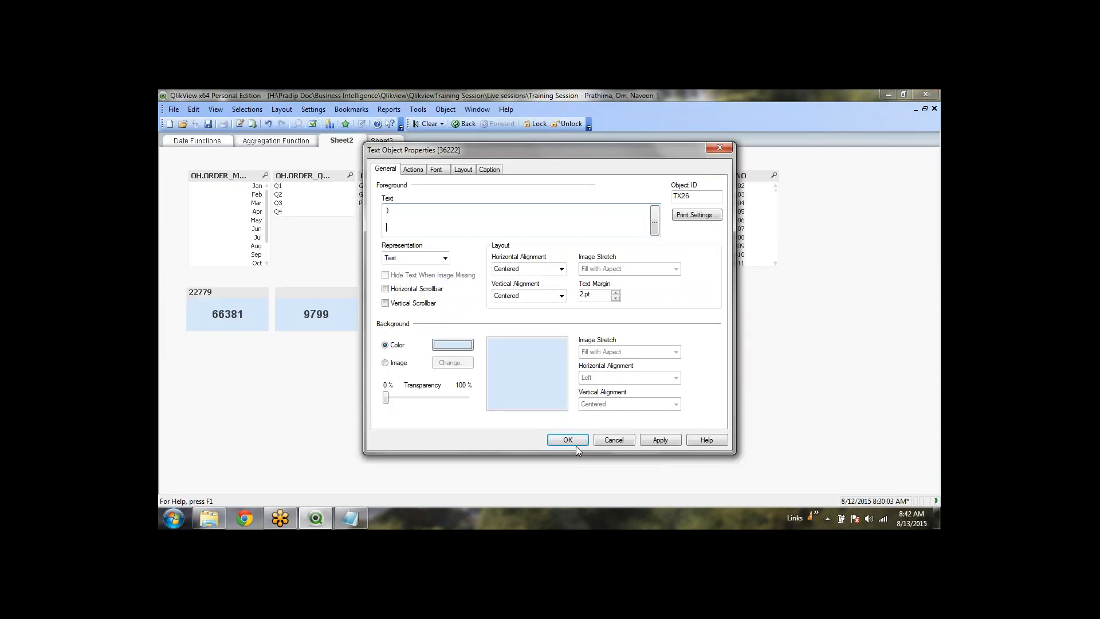
{"action": "left_click", "coordinate": [573, 443]}
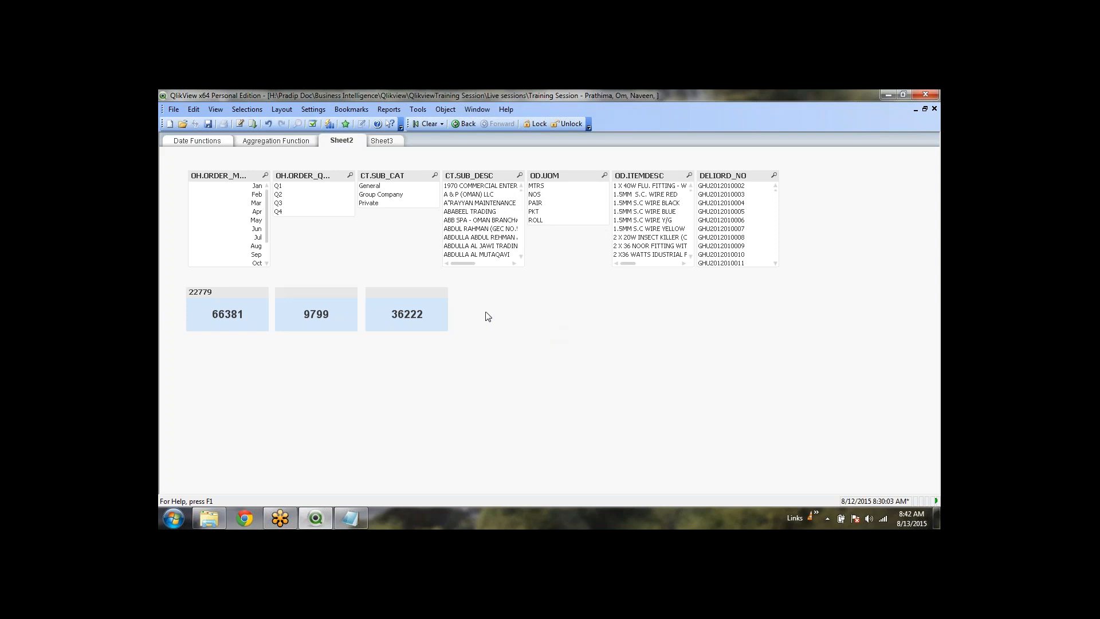
Ctrl-drag the 36222 text object to the right to make a fourth copy
{"action": "left_click", "coordinate": [425, 291]}
{"action": "left_click_drag", "start_coordinate": [424, 291], "coordinate": [512, 289]}
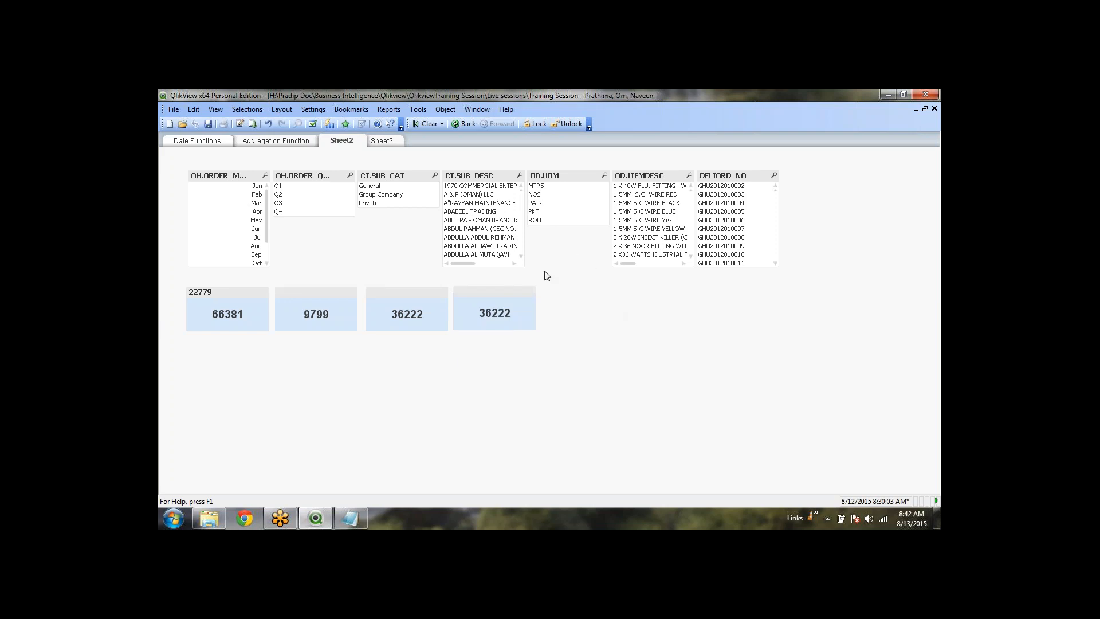
{"action": "scroll", "coordinate": [493, 223], "scroll_direction": "down", "scroll_amount": 3}
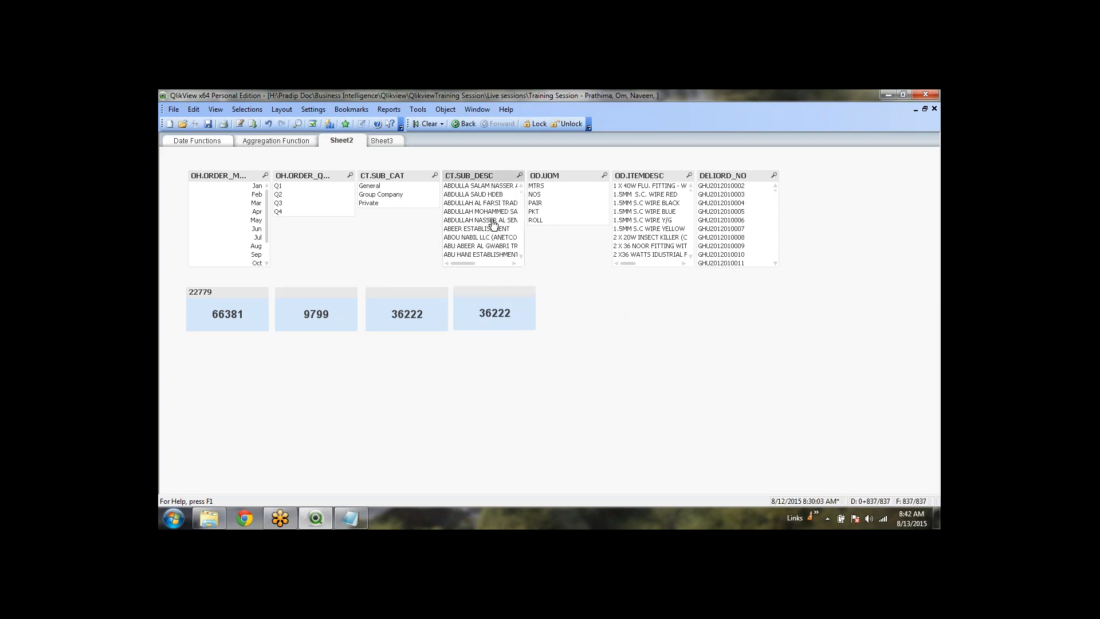
{"action": "scroll", "coordinate": [493, 223], "scroll_direction": "down", "scroll_amount": 3}
{"action": "scroll", "coordinate": [492, 221], "scroll_direction": "down", "scroll_amount": 3}
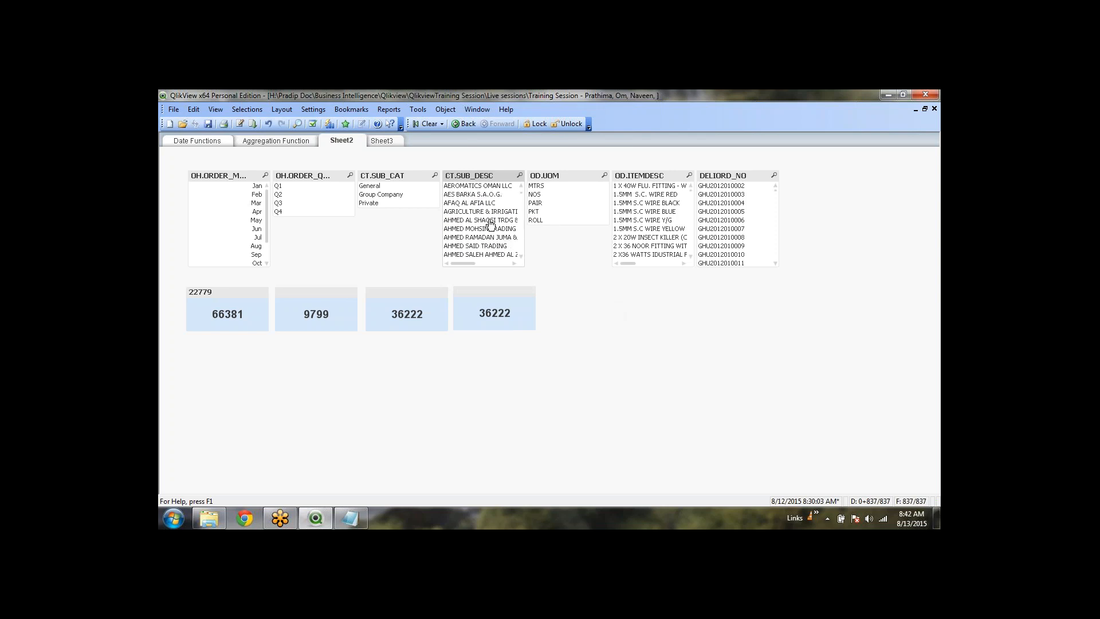
{"action": "scroll", "coordinate": [490, 217], "scroll_direction": "up", "scroll_amount": 3}
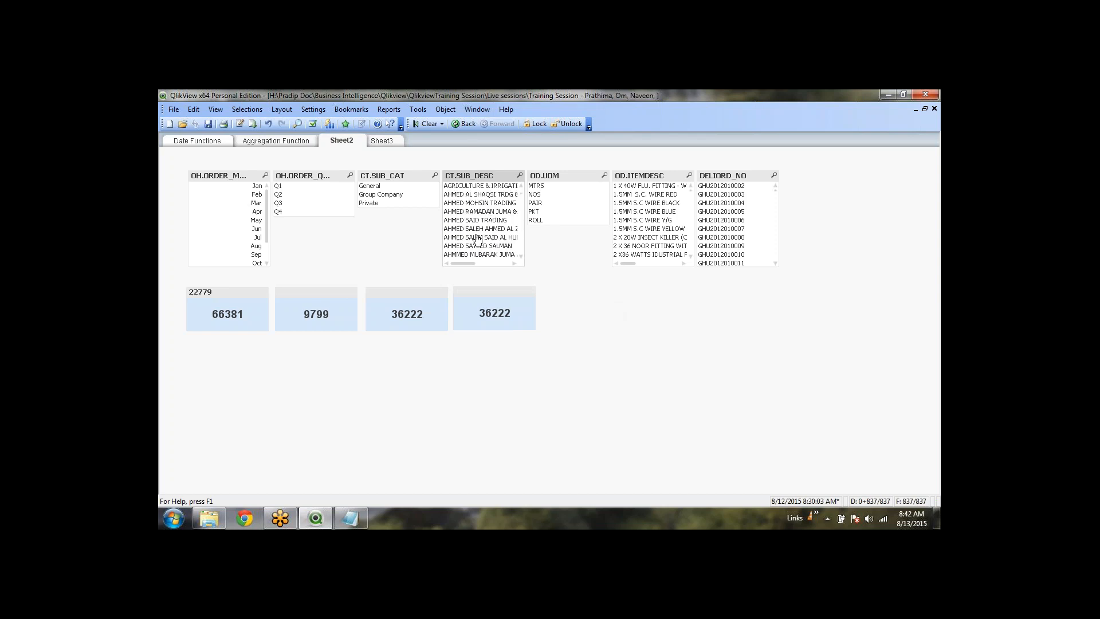
Try selecting AHMED customers in CT.SUB_DESC, then clear all selections
{"action": "left_click", "coordinate": [469, 212]}
{"action": "left_click_drag", "start_coordinate": [469, 220], "coordinate": [475, 237]}
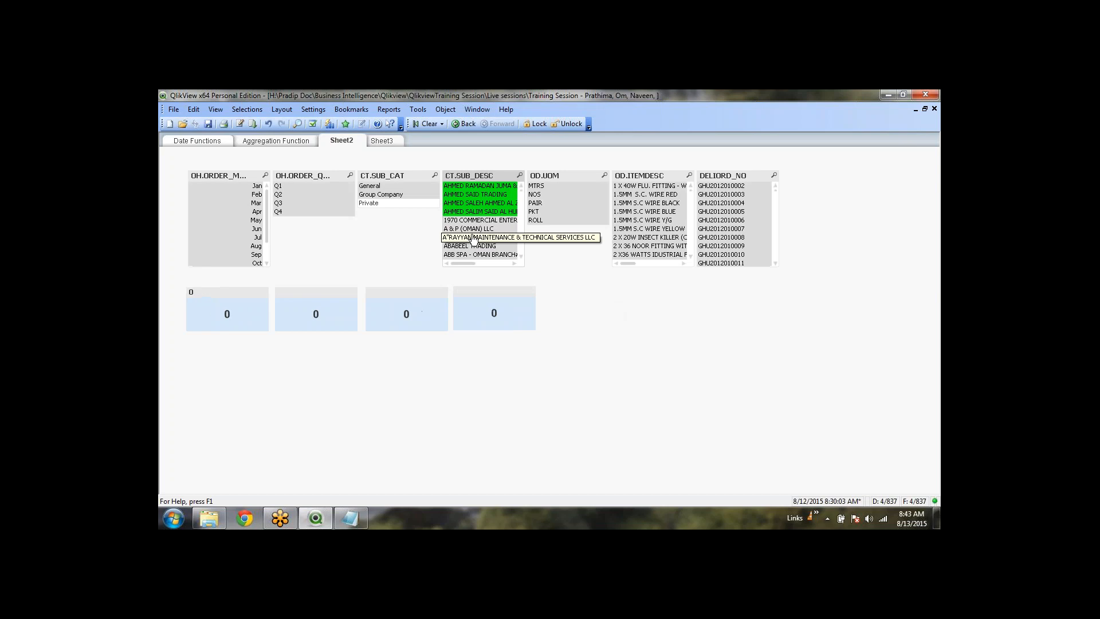
{"action": "left_click", "coordinate": [485, 204]}
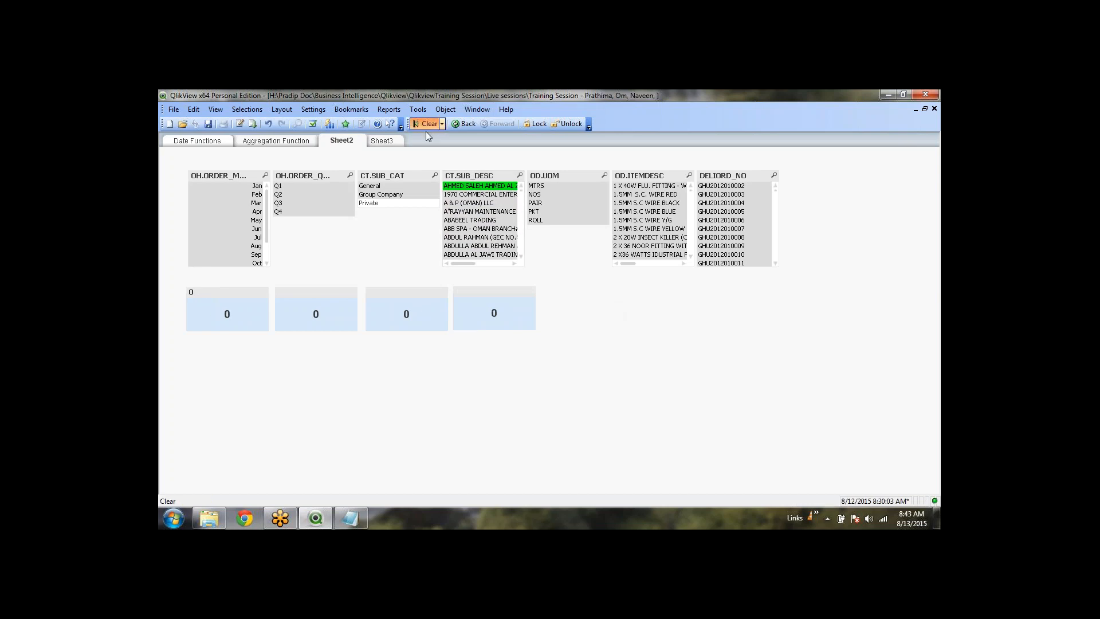
{"action": "left_click", "coordinate": [425, 123]}
Add "and WildMatch(CT.SUB_DESC,'AHMED*')" to the fourth object's If condition and apply it
{"action": "right_click", "coordinate": [491, 311]}
{"action": "left_click", "coordinate": [528, 317]}
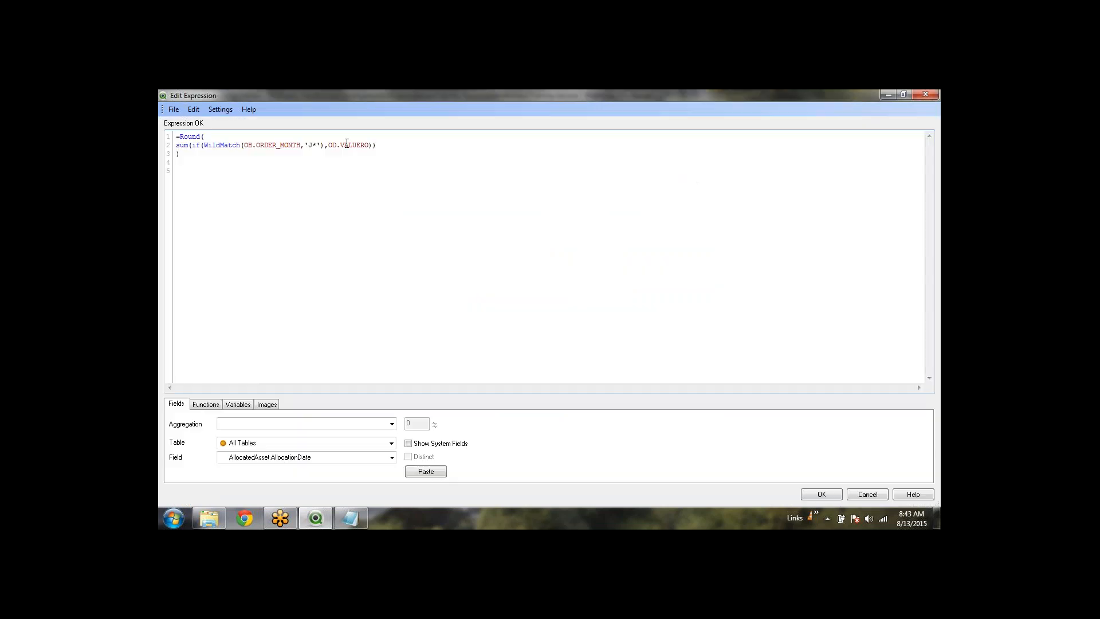
{"action": "type", "text": ") na"}
{"action": "key", "text": "BackSpace"}
{"action": "key", "text": "BackSpace"}
{"action": "type", "text": "and wi"}
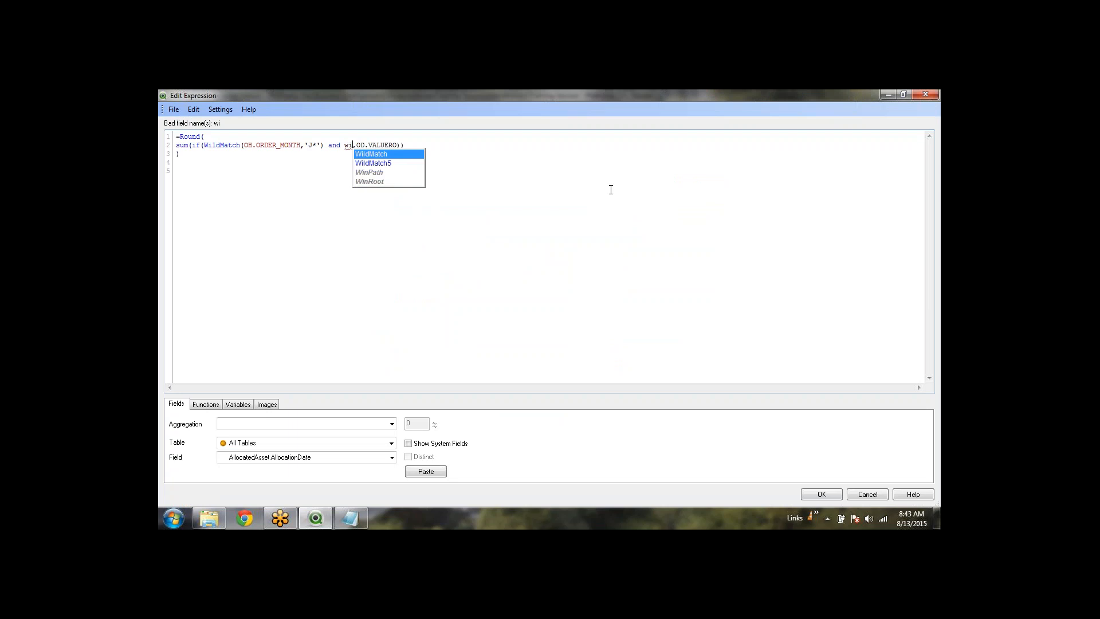
{"action": "key", "text": "Return"}
{"action": "type", "text": "()"}
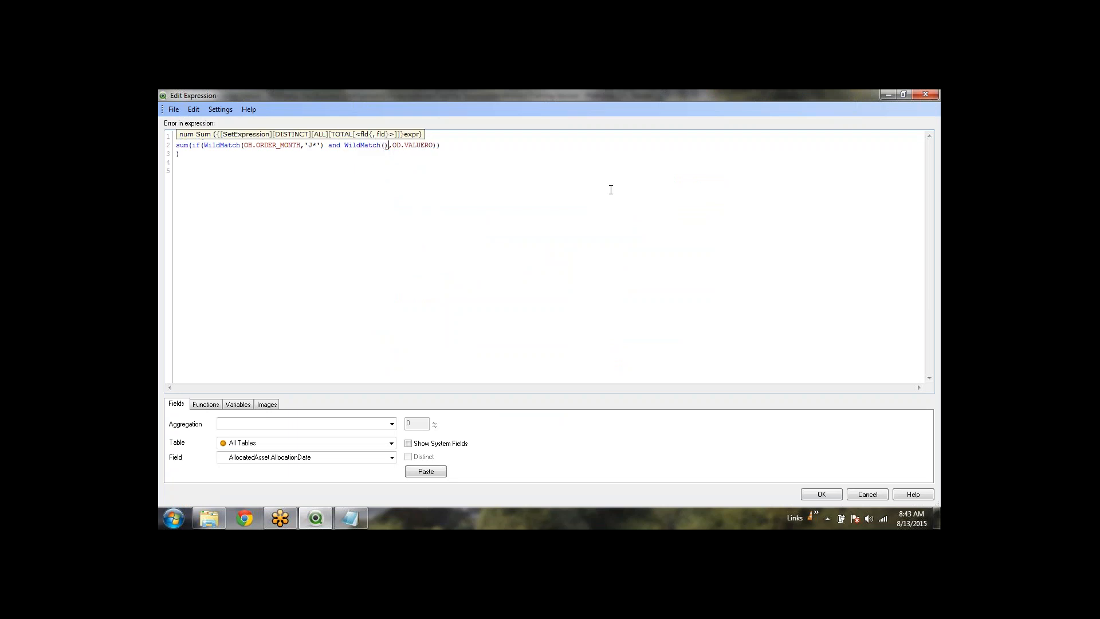
{"action": "type", "text": "ct."}
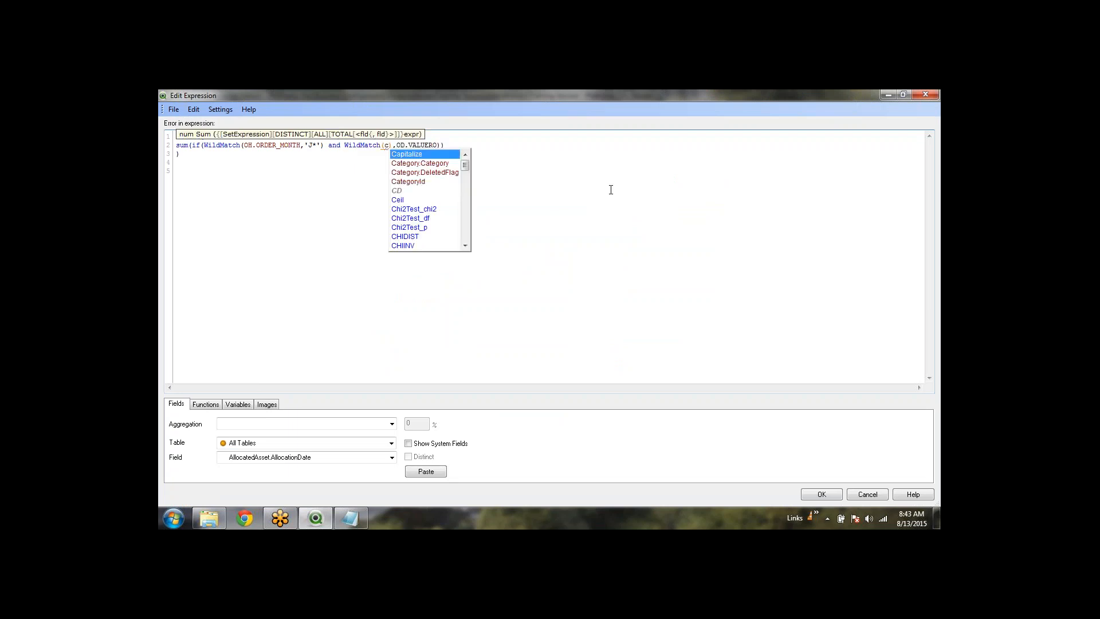
{"action": "type", "text": "su"}
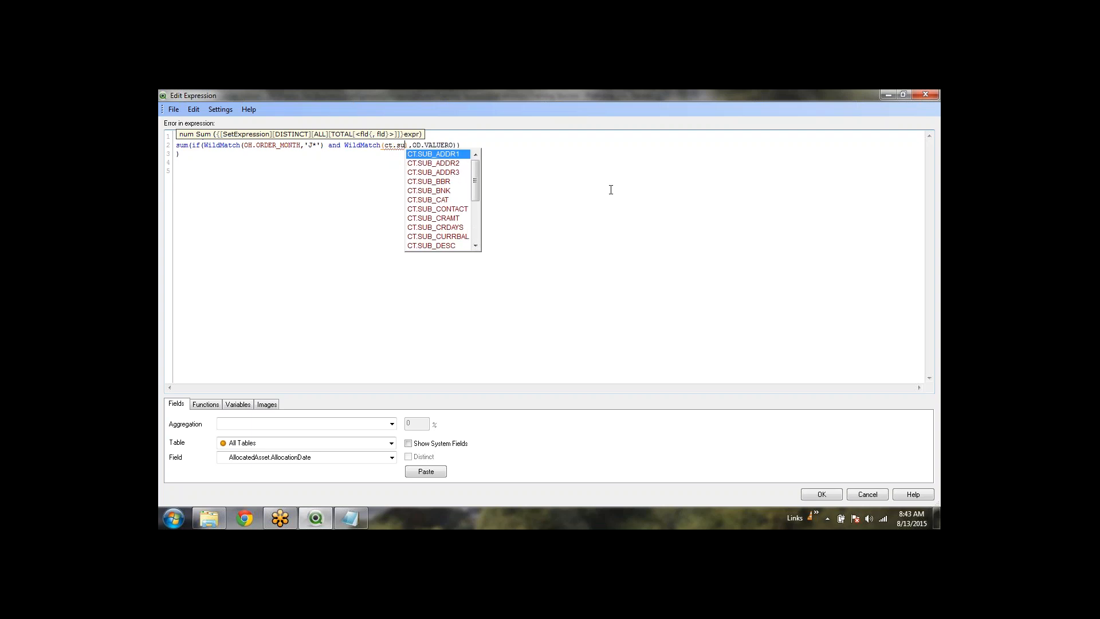
{"action": "type", "text": "b"}
{"action": "key", "text": "Down"}
{"action": "key", "text": "Down"}
{"action": "key", "text": "Down"}
{"action": "key", "text": "Down"}
{"action": "key", "text": "Down"}
{"action": "key", "text": "Down"}
{"action": "key", "text": "Down"}
{"action": "key", "text": "Down"}
{"action": "key", "text": "Down"}
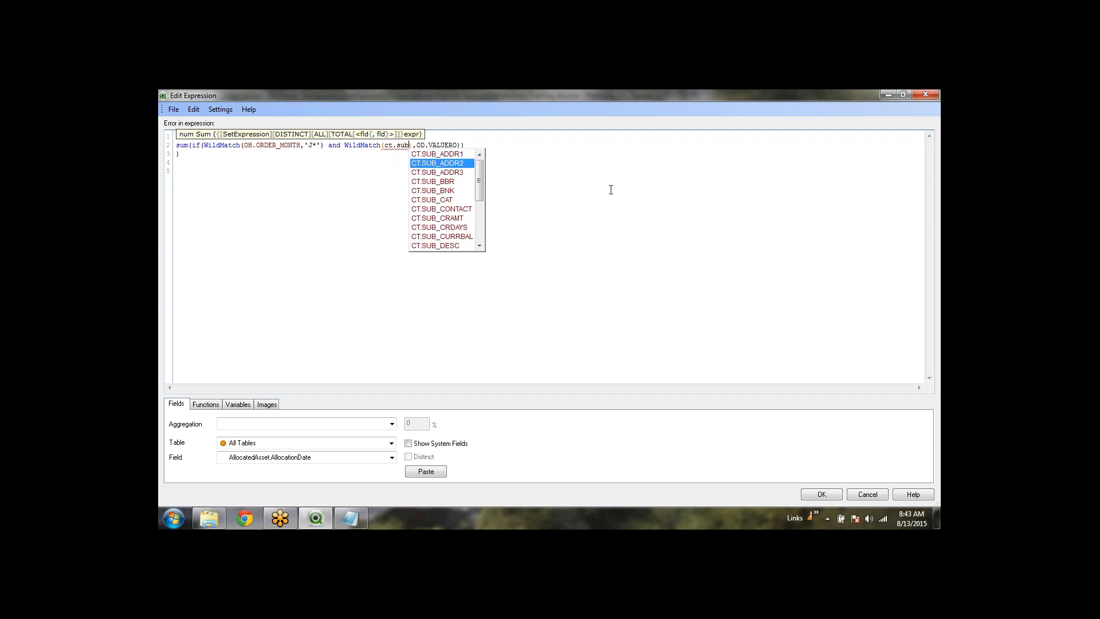
{"action": "key", "text": "Down"}
{"action": "key", "text": "Return"}
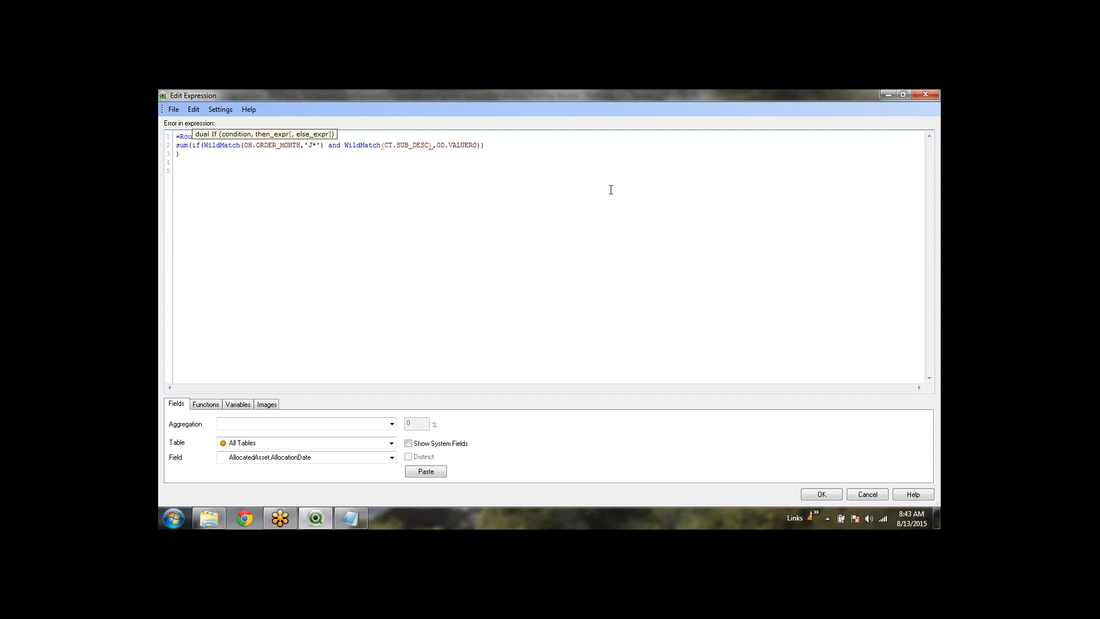
{"action": "type", "text": ",''"}
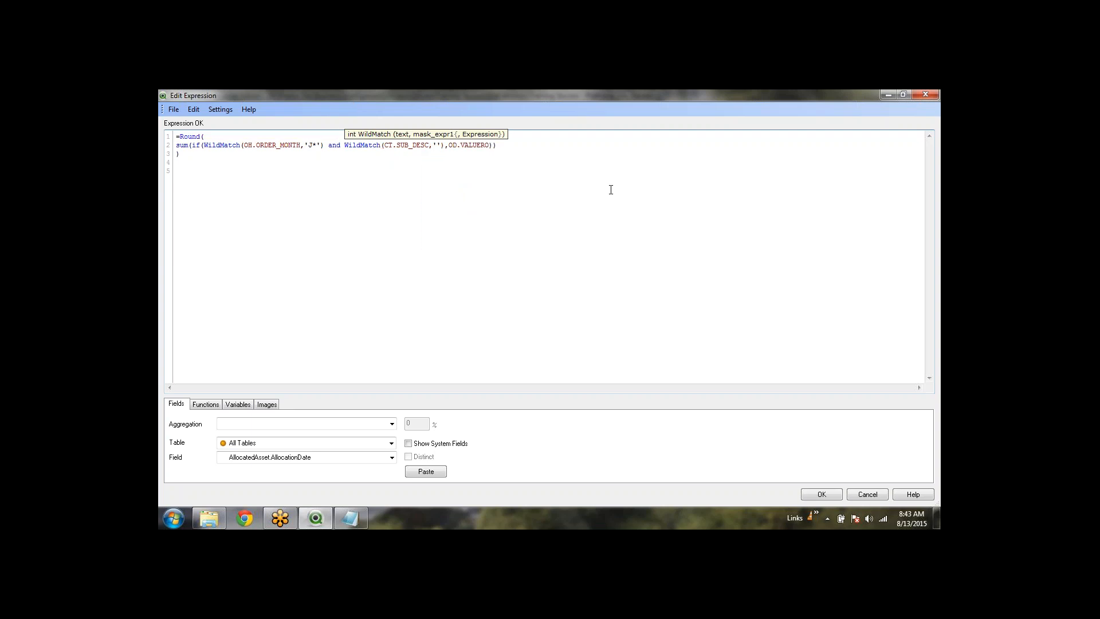
{"action": "type", "text": "AHMED*"}
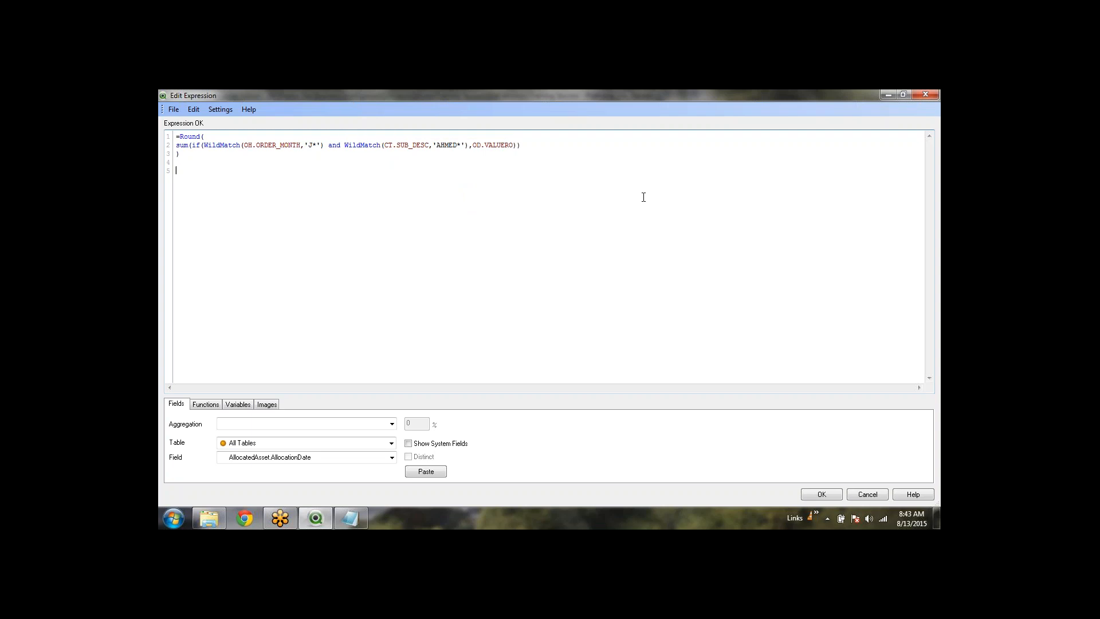
{"action": "left_click", "coordinate": [820, 492]}
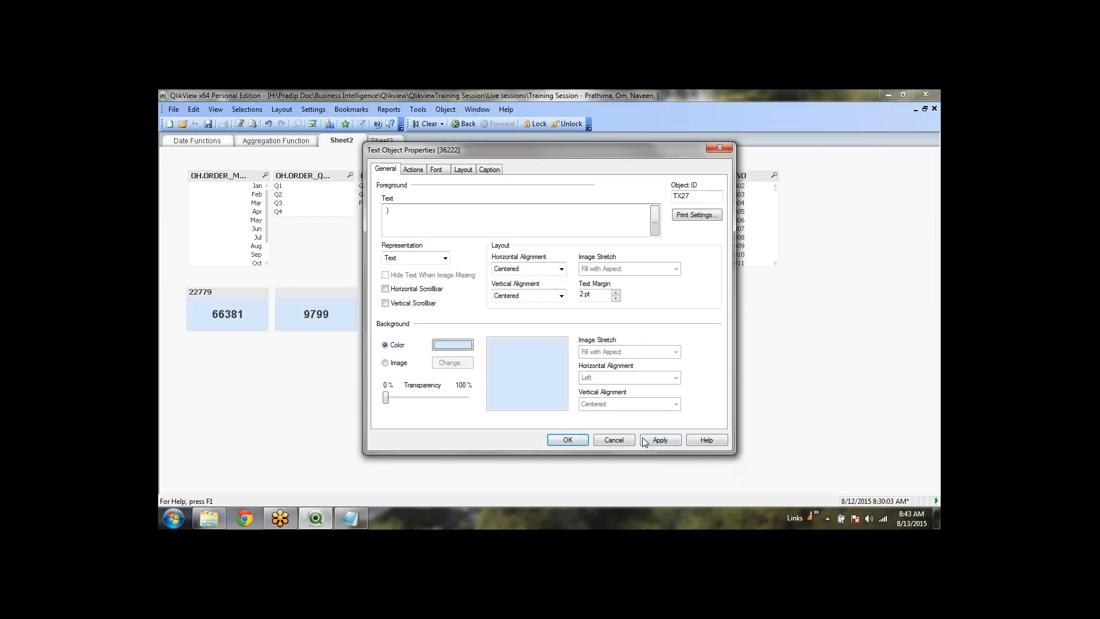
{"action": "left_click", "coordinate": [575, 440]}
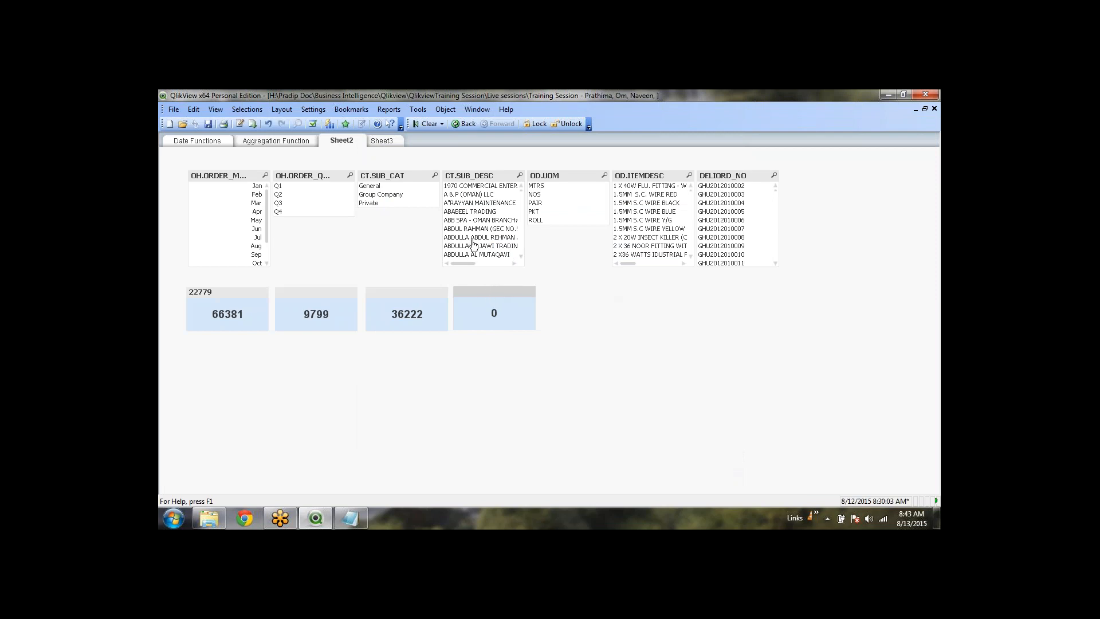
{"action": "left_click_drag", "start_coordinate": [474, 245], "coordinate": [473, 237]}
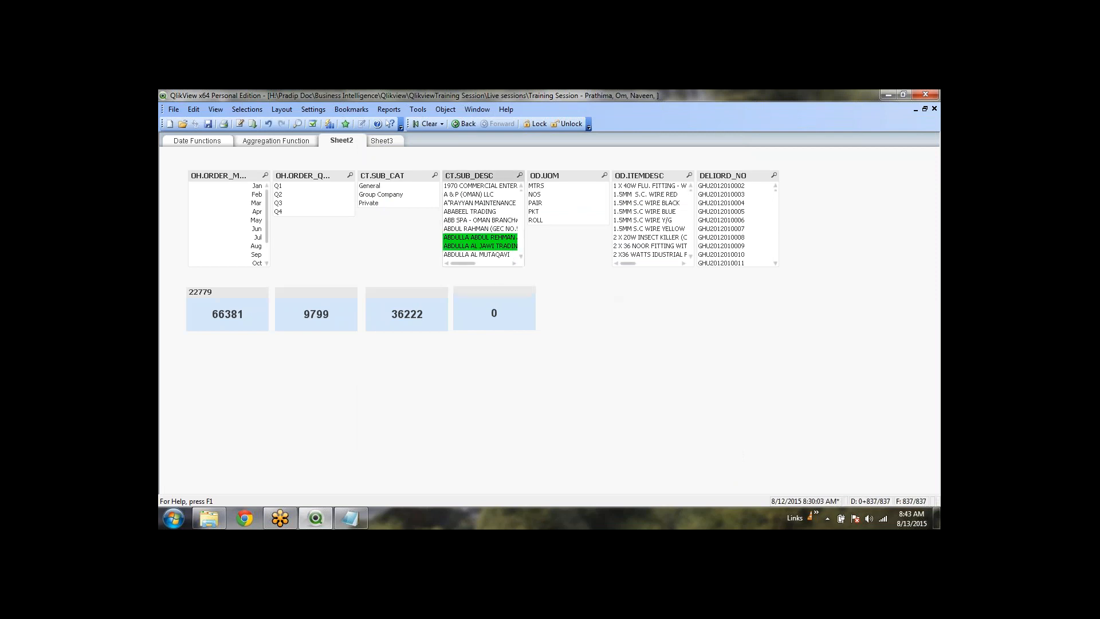
{"action": "left_click", "coordinate": [427, 123]}
{"action": "left_click", "coordinate": [520, 176]}
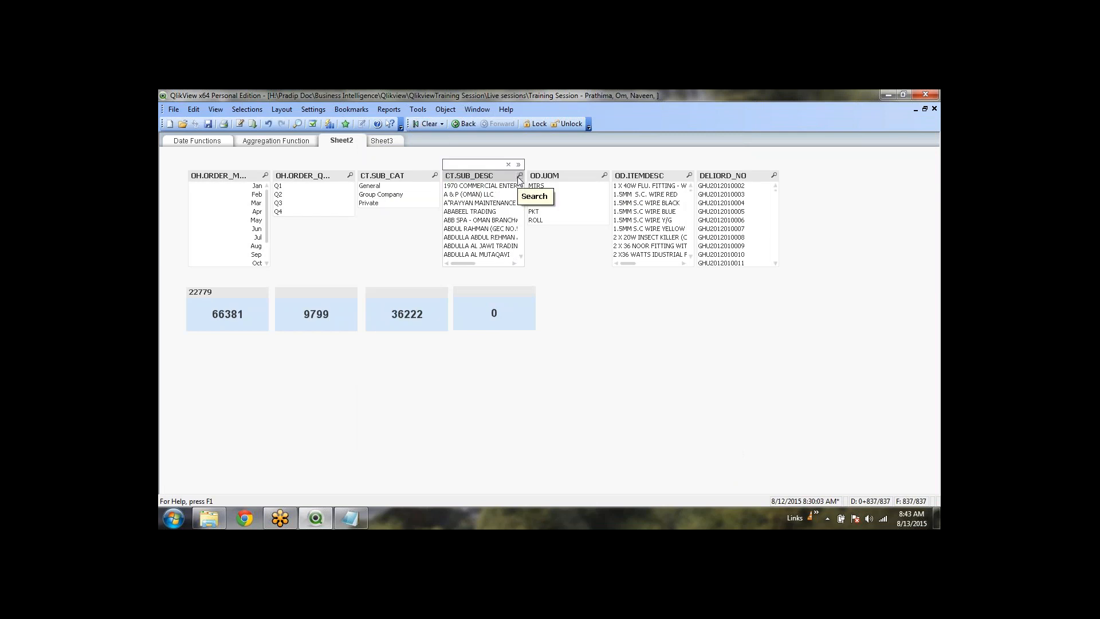
{"action": "type", "text": "A"}
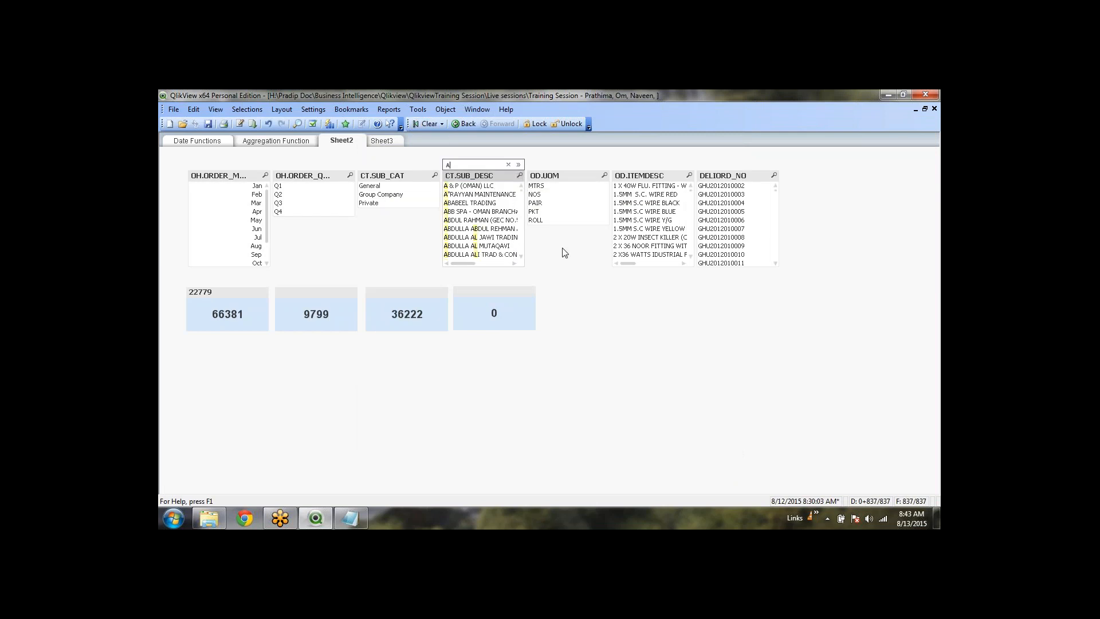
{"action": "left_click", "coordinate": [425, 125]}
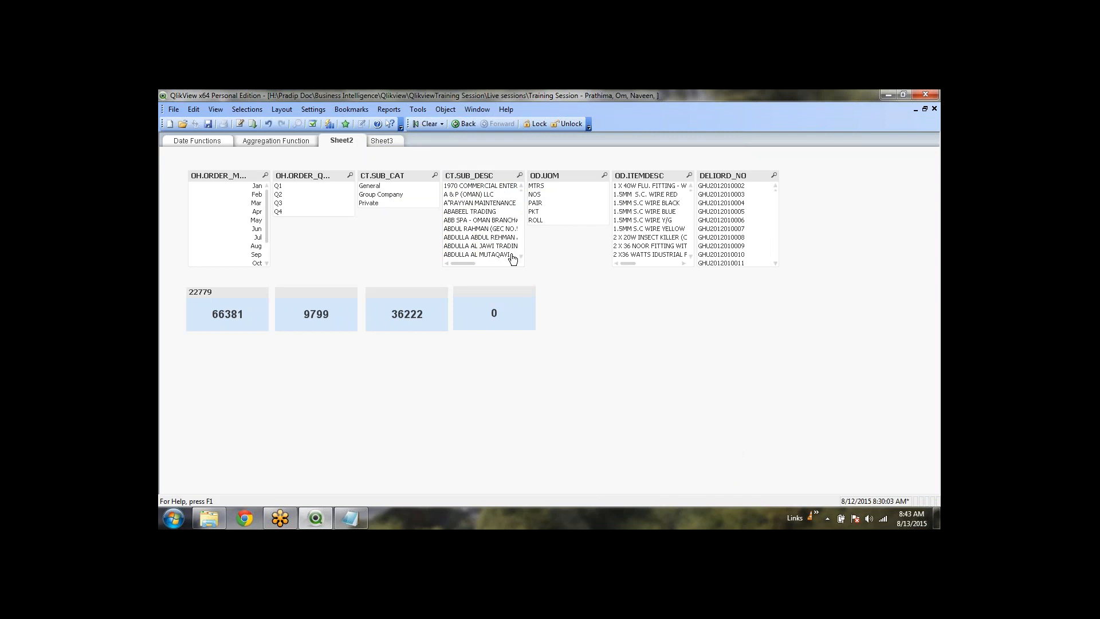
{"action": "left_click", "coordinate": [520, 176]}
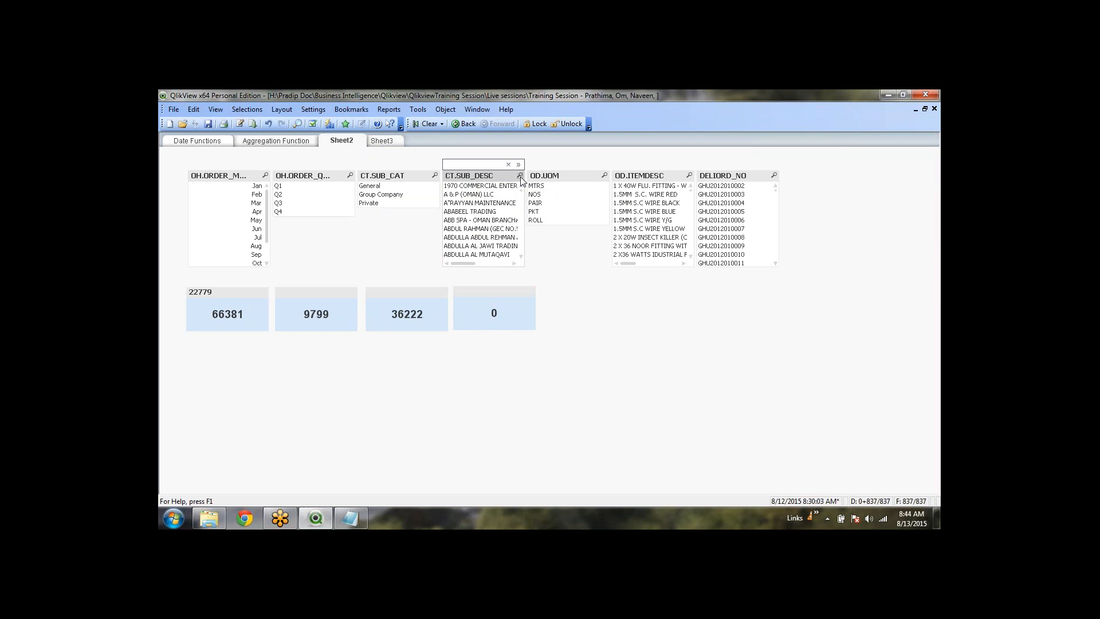
{"action": "type", "text": "AB"}
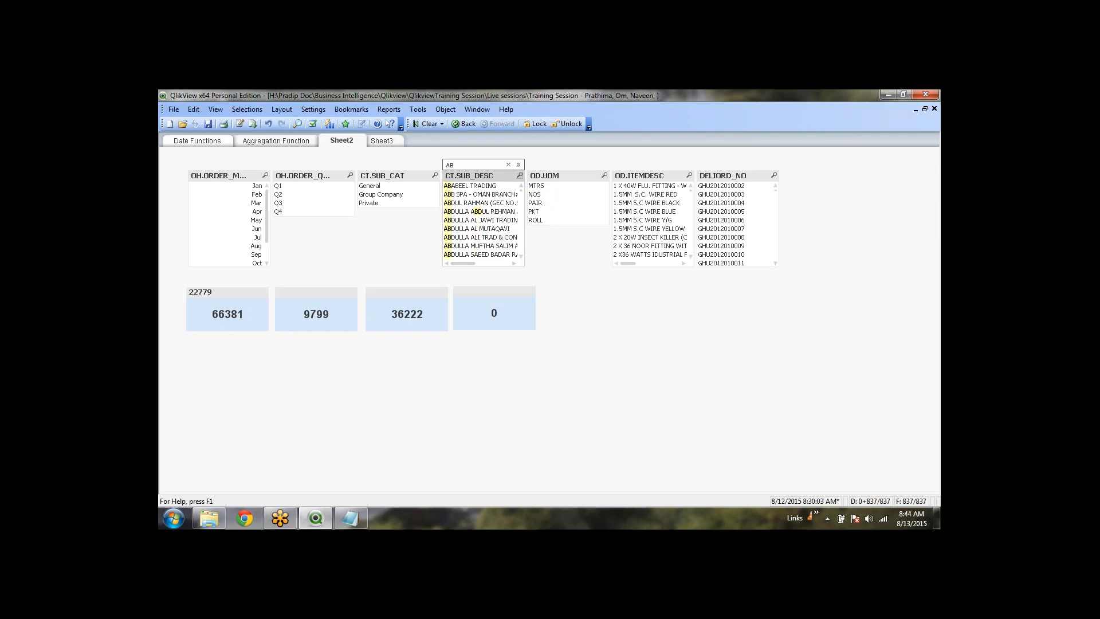
{"action": "type", "text": "DULLA*"}
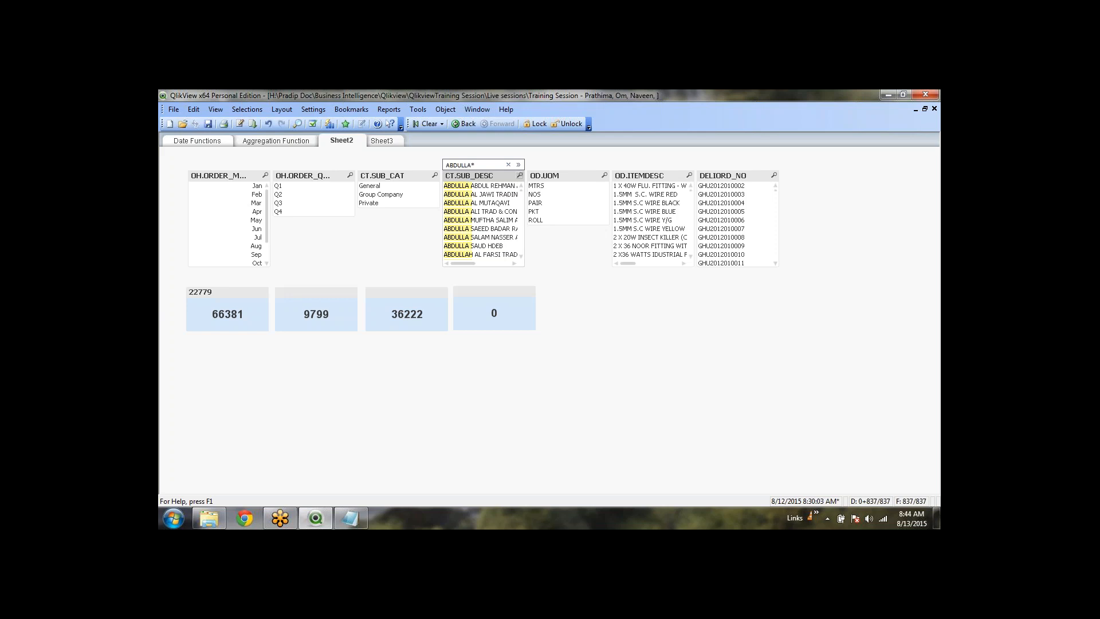
{"action": "key", "text": "Return"}
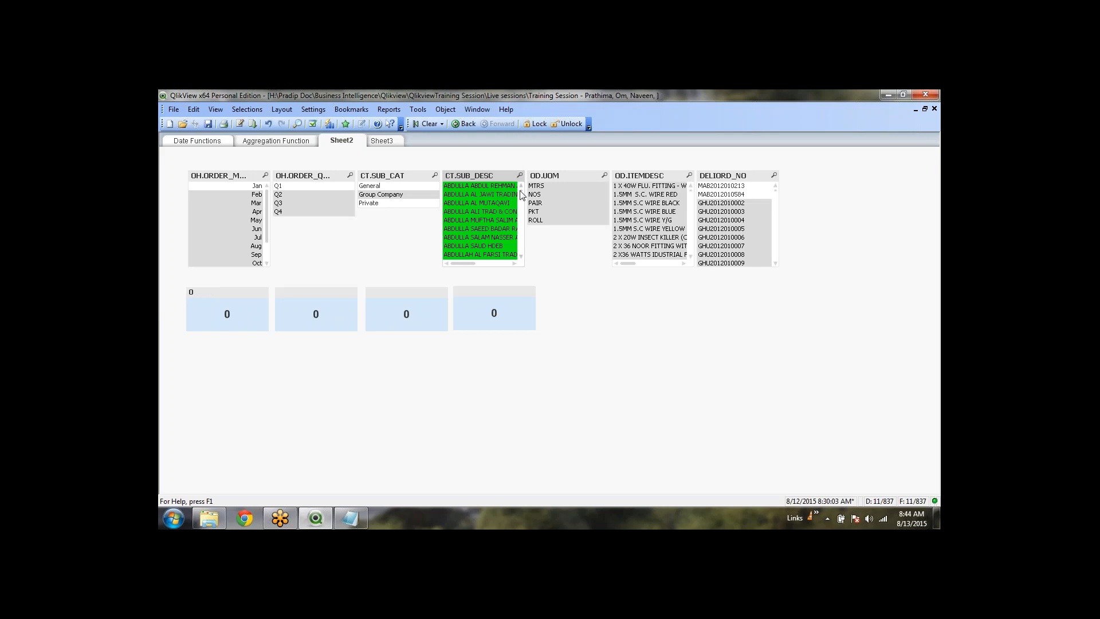
{"action": "scroll", "coordinate": [522, 196], "scroll_direction": "down", "scroll_amount": 5}
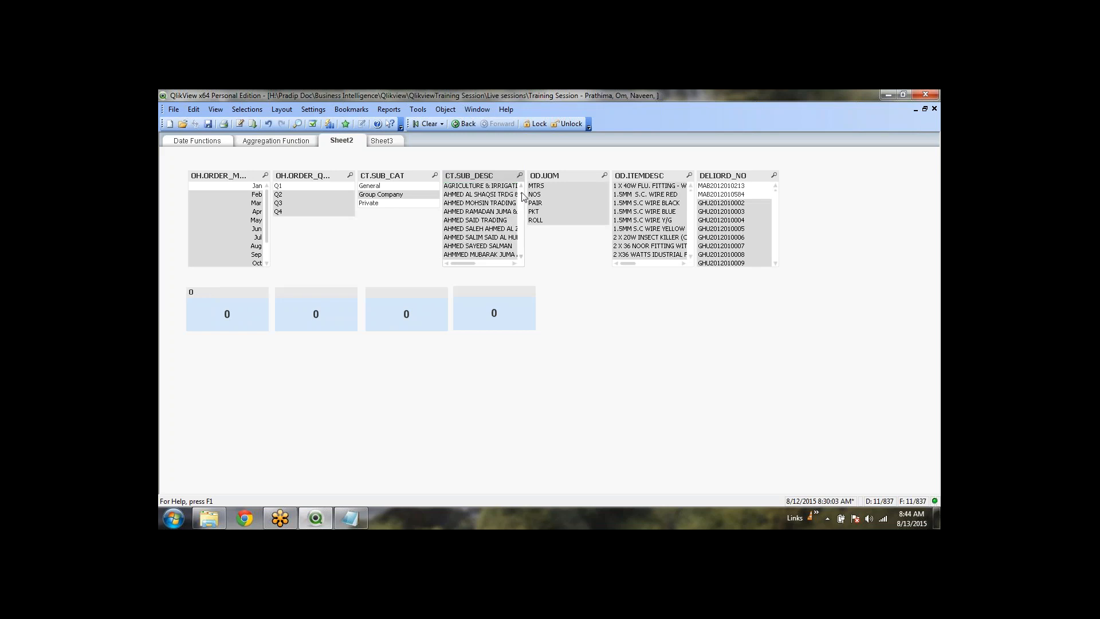
{"action": "scroll", "coordinate": [522, 195], "scroll_direction": "up", "scroll_amount": 5}
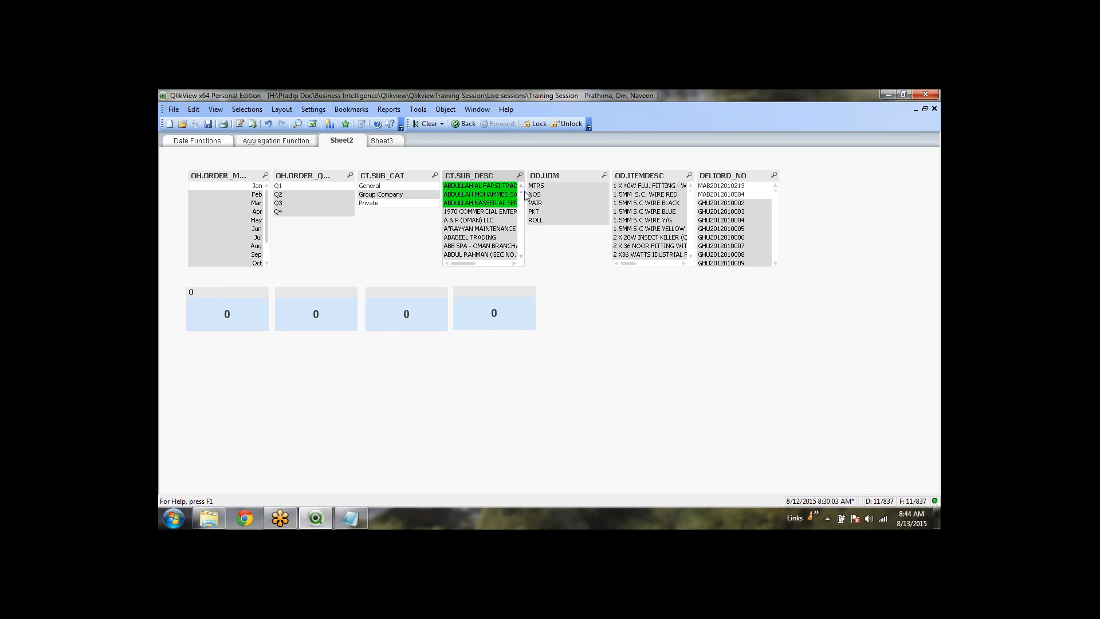
{"action": "scroll", "coordinate": [526, 196], "scroll_direction": "down", "scroll_amount": 15}
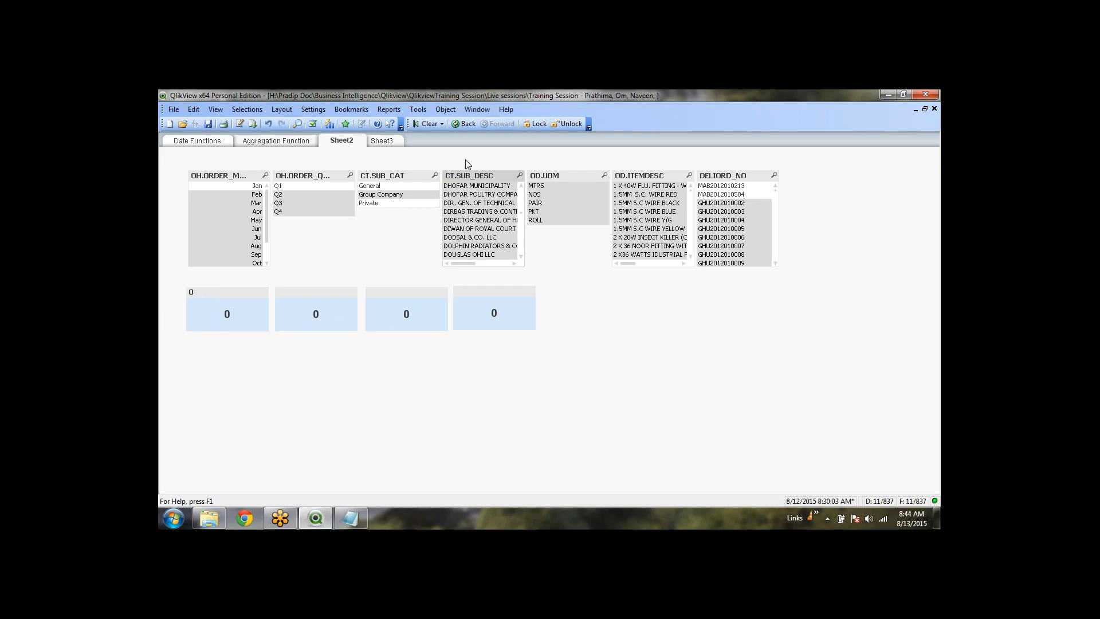
{"action": "left_click", "coordinate": [425, 125]}
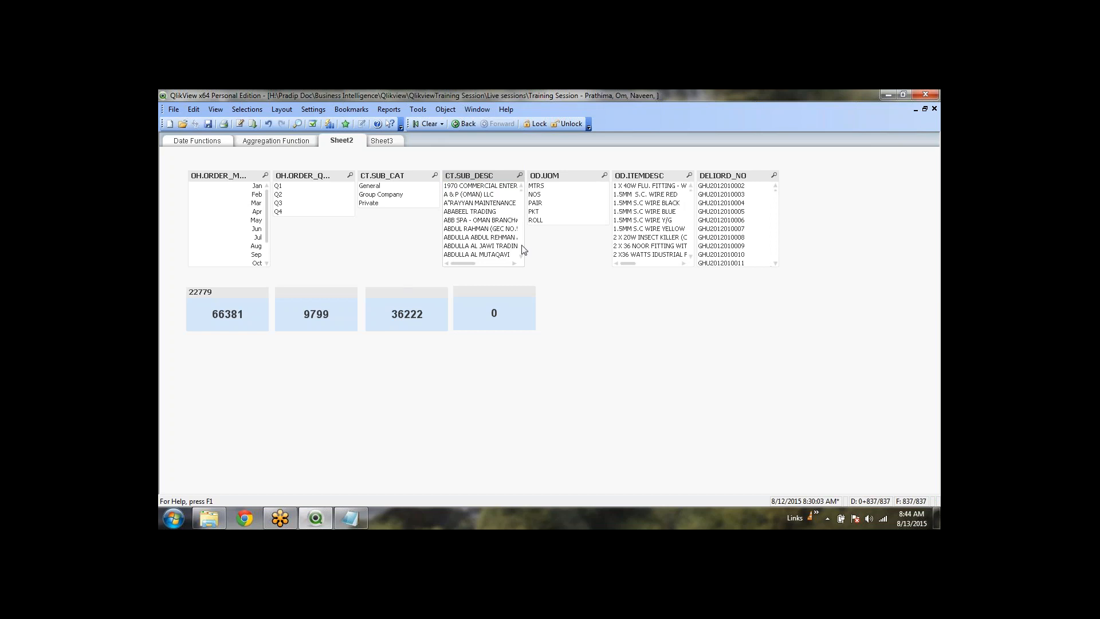
Select three 1.5MM S.C WIRE items in OD.ITEMDESC, then clear them
{"action": "mouse_move", "coordinate": [521, 191]}
{"action": "left_mouse_down"}
{"action": "mouse_move", "coordinate": [521, 258]}
{"action": "mouse_move", "coordinate": [525, 185]}
{"action": "left_mouse_up"}
{"action": "left_click_drag", "start_coordinate": [658, 212], "coordinate": [662, 229]}
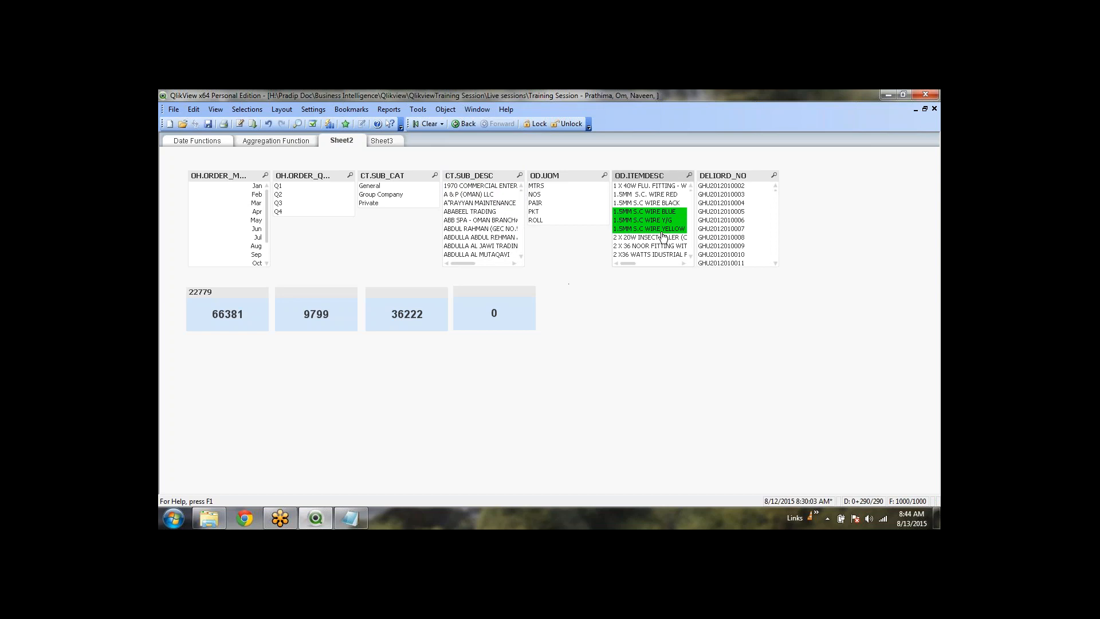
{"action": "left_click", "coordinate": [427, 124]}
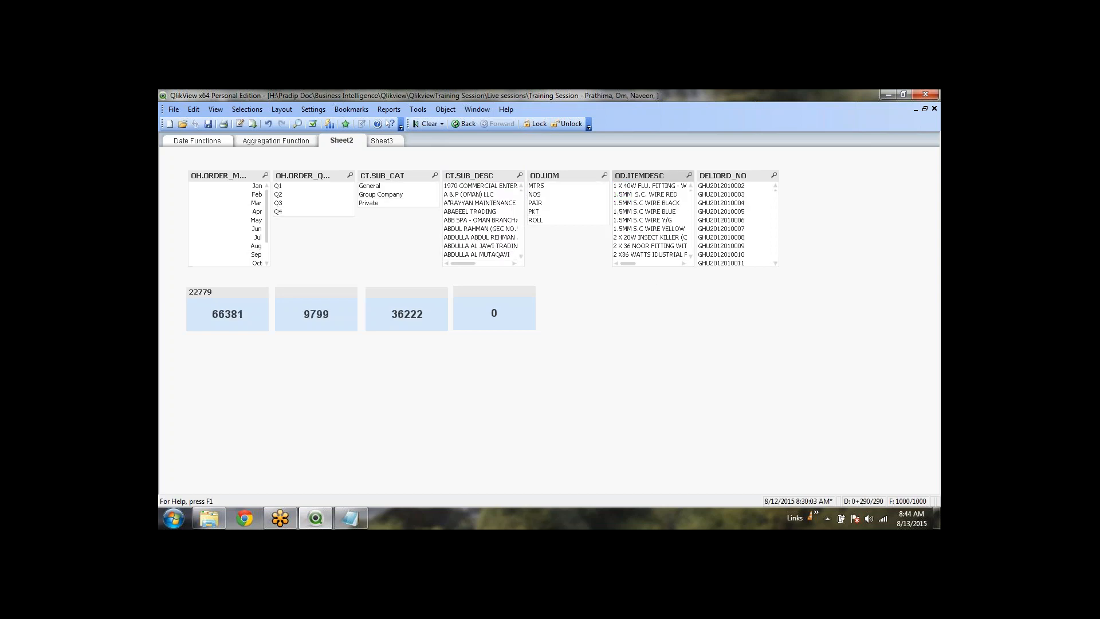
Select five items from the PVC glove to the 10.0MM wire, clear them, and start an OD.ITEMDESC search
{"action": "scroll", "coordinate": [668, 211], "scroll_direction": "down", "scroll_amount": 5}
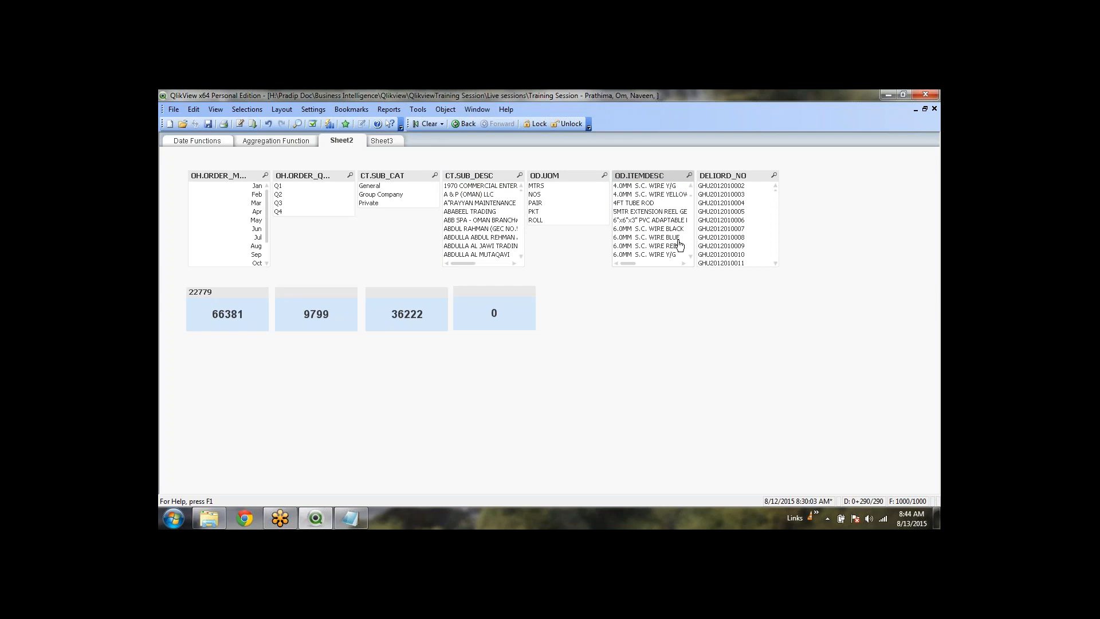
{"action": "scroll", "coordinate": [680, 246], "scroll_direction": "down", "scroll_amount": 3}
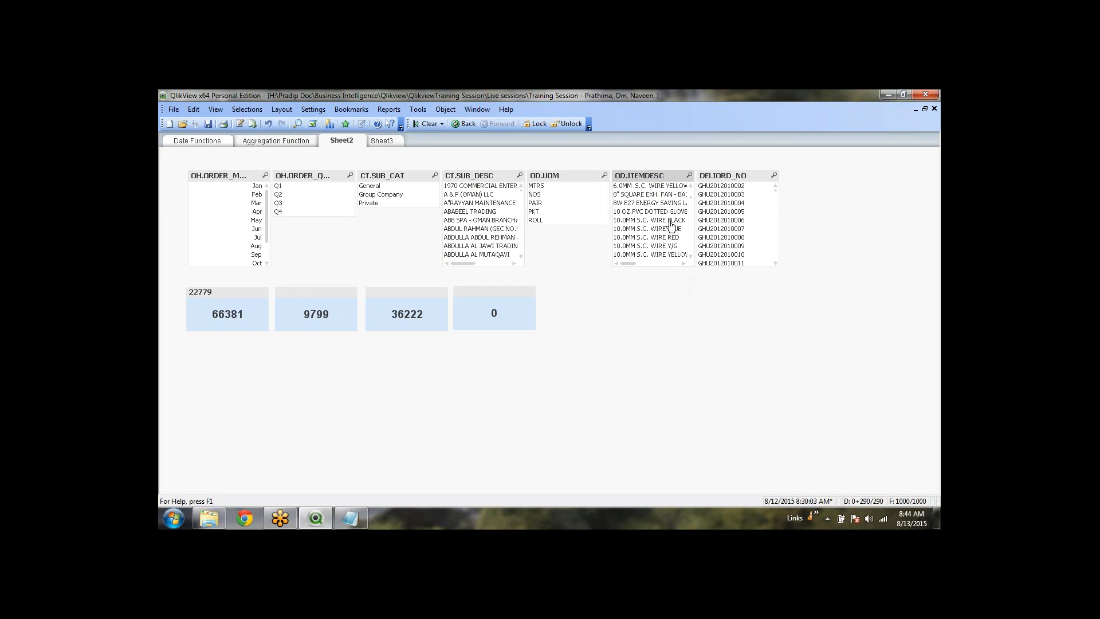
{"action": "left_click_drag", "start_coordinate": [672, 225], "coordinate": [672, 252]}
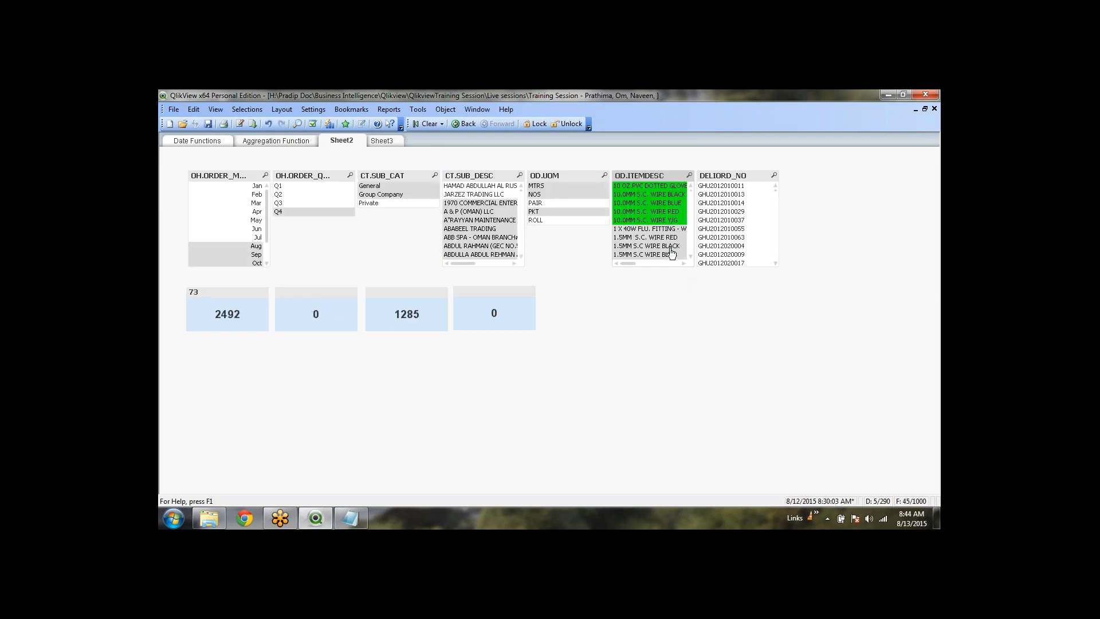
{"action": "left_click", "coordinate": [426, 124]}
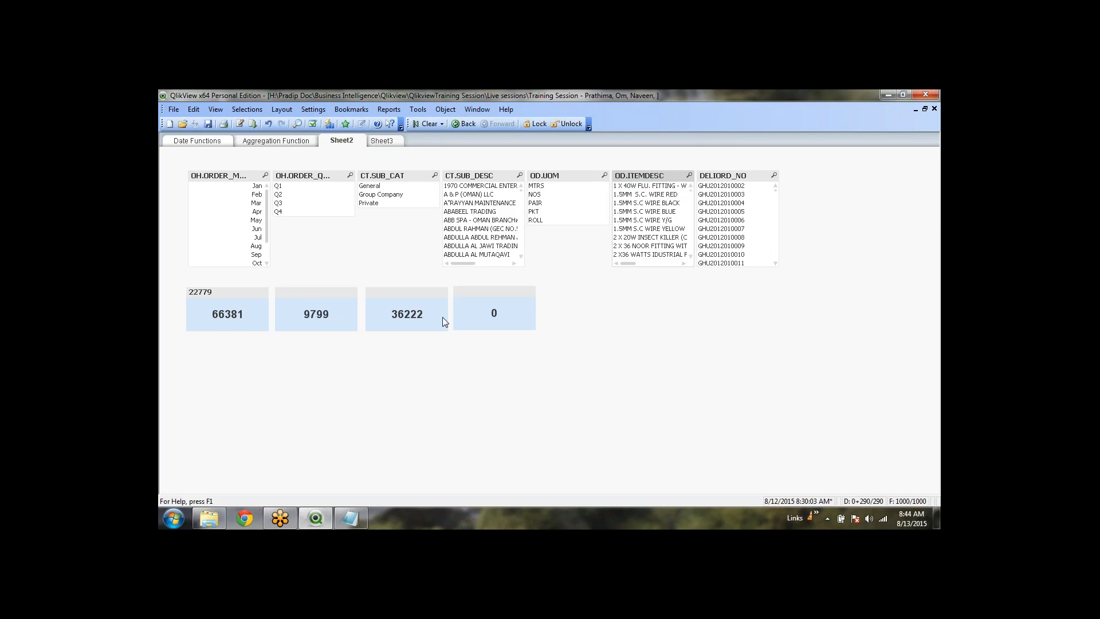
{"action": "left_click", "coordinate": [690, 176]}
Search OD.ITEMDESC for *WIRE* to select every wire item, then clear the selection
{"action": "scroll", "coordinate": [662, 244], "scroll_direction": "down", "scroll_amount": 3}
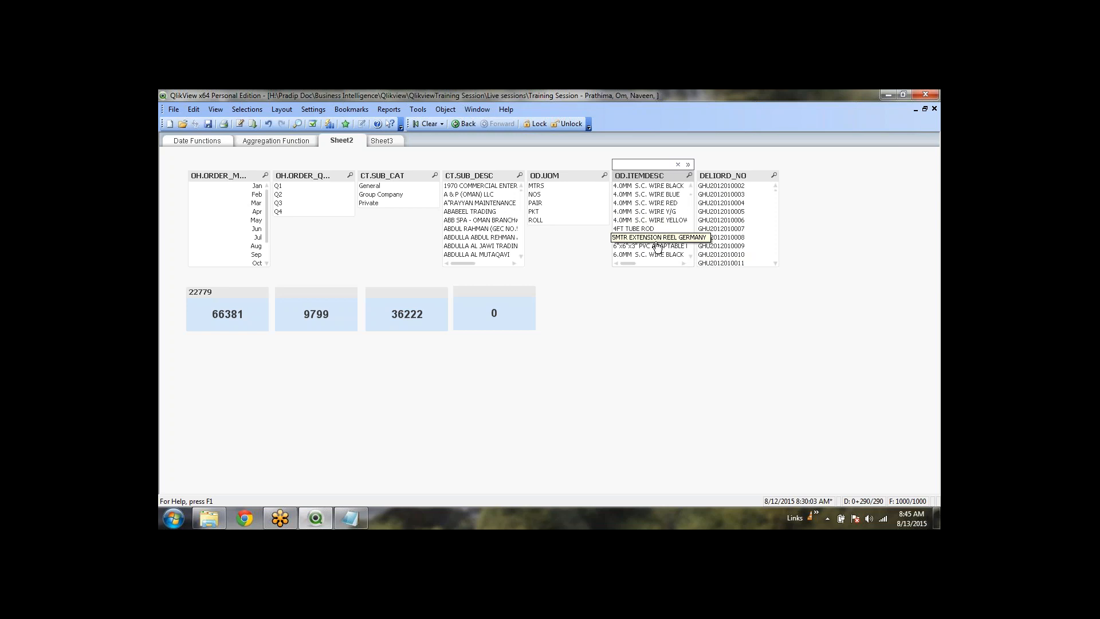
{"action": "type", "text": "*"}
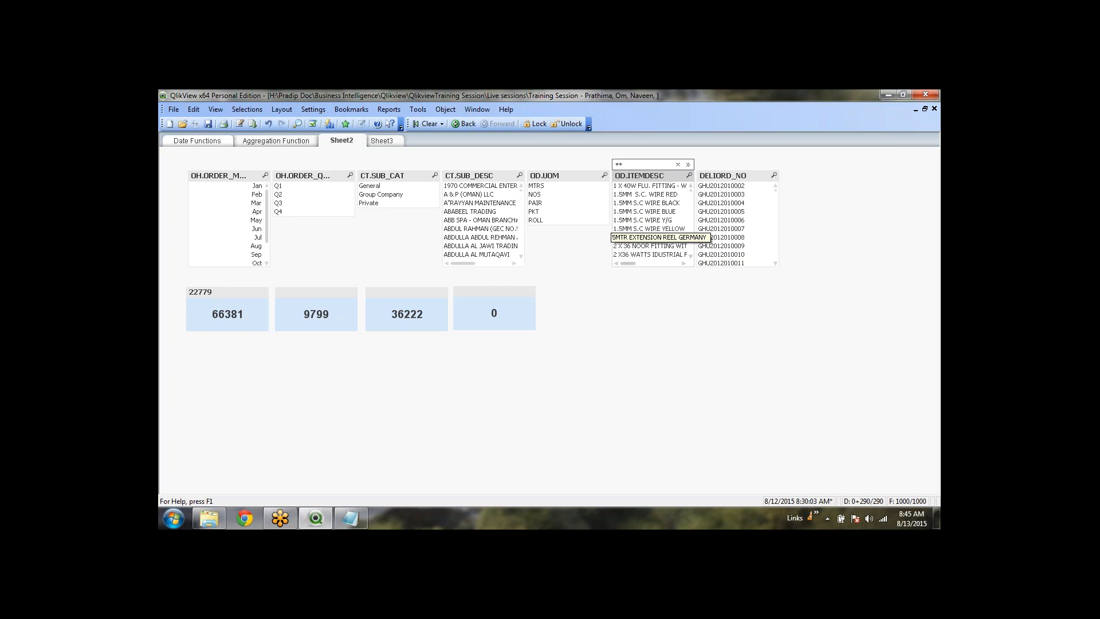
{"action": "key", "text": "Left"}
{"action": "type", "text": "WIRE"}
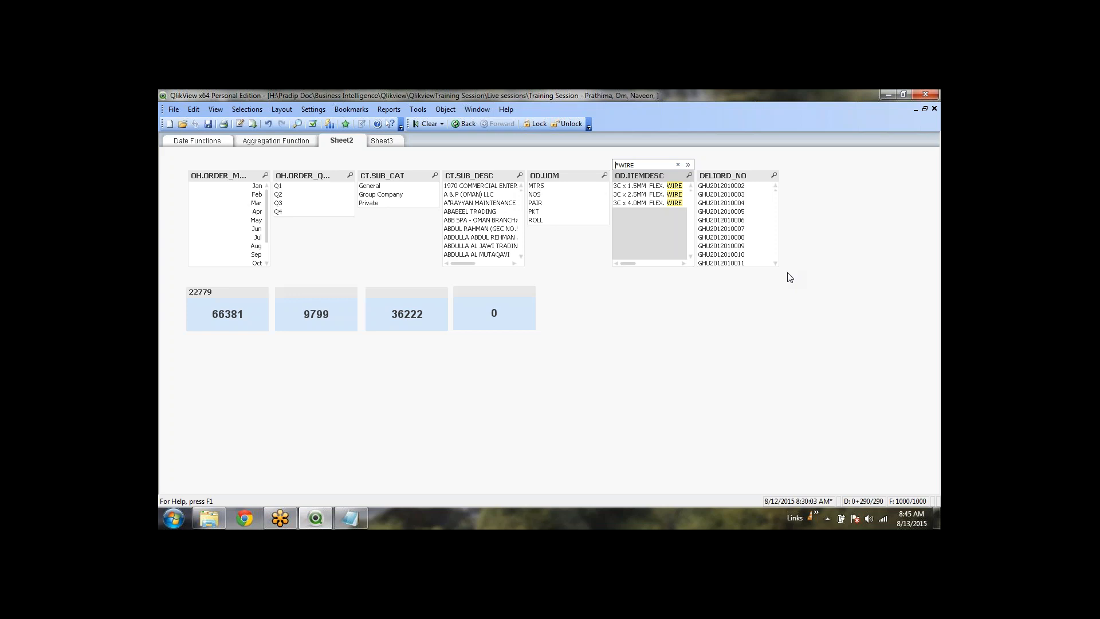
{"action": "key", "text": "Delete"}
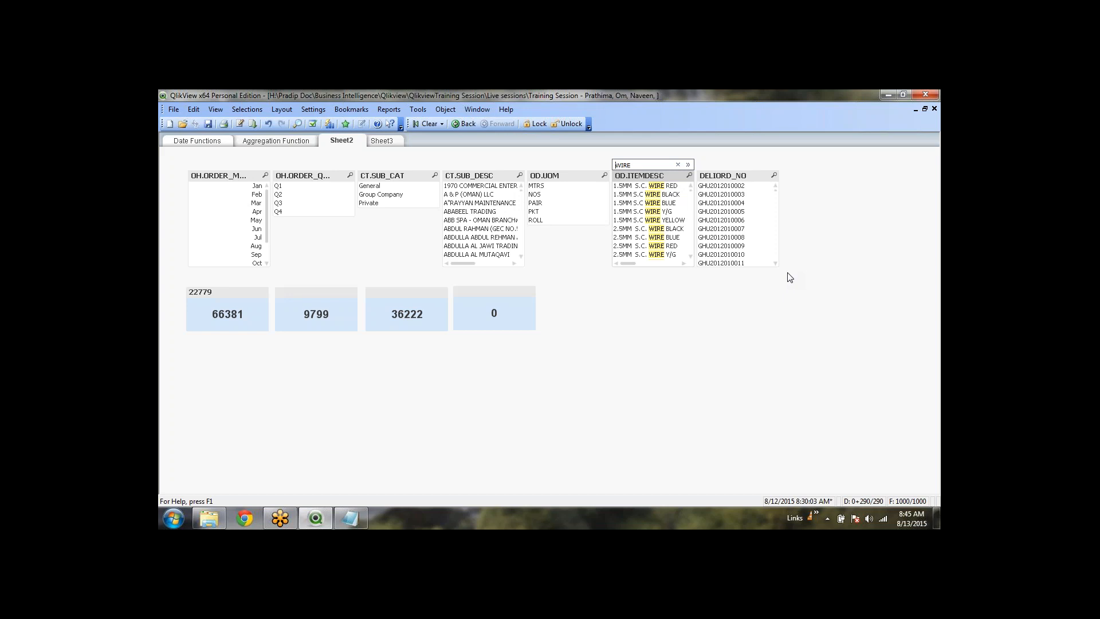
{"action": "type", "text": "*WIRE"}
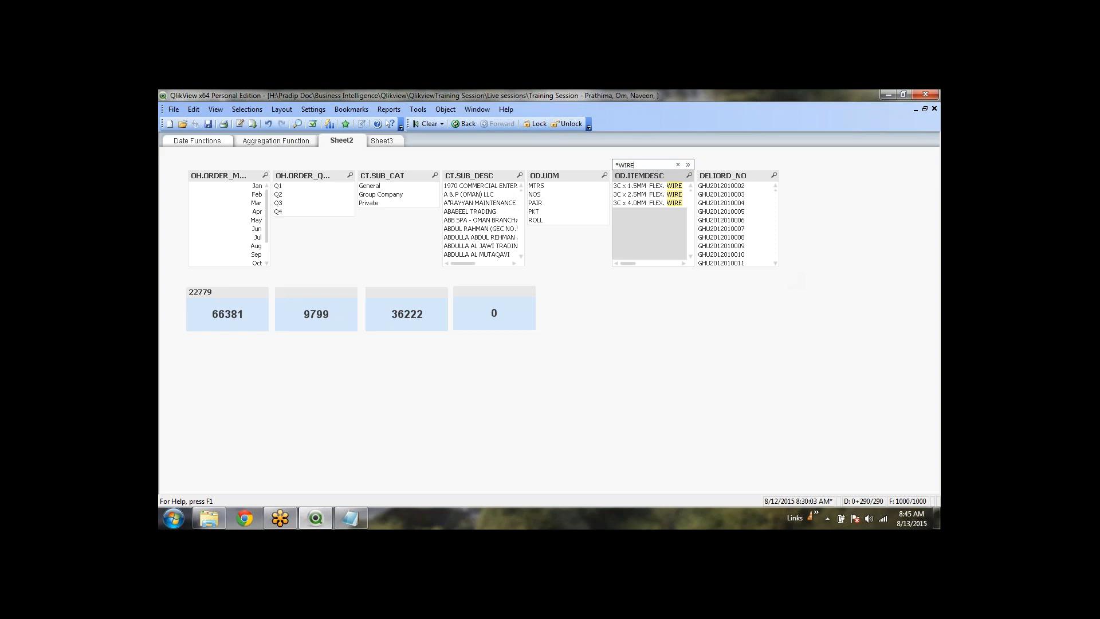
{"action": "type", "text": "*"}
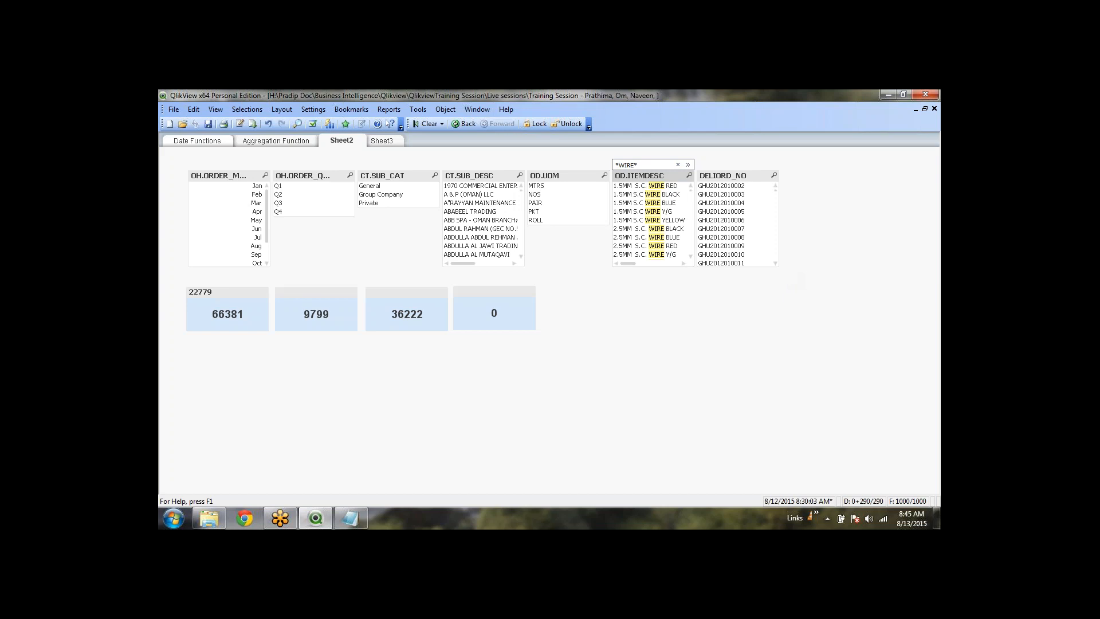
{"action": "key", "text": "Return"}
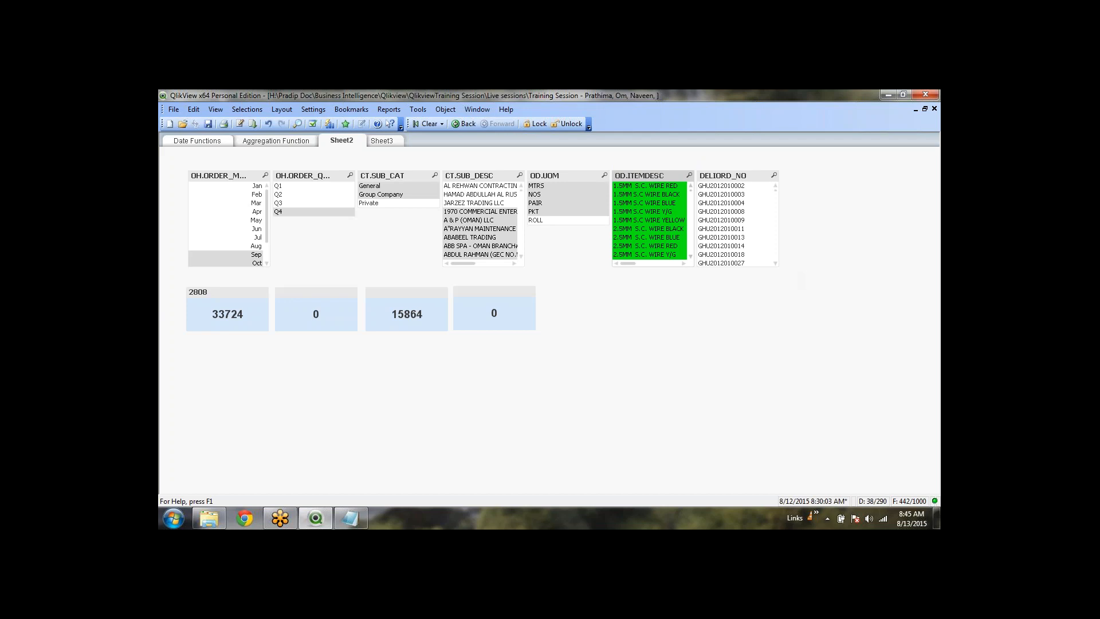
{"action": "mouse_move", "coordinate": [691, 191]}
{"action": "left_mouse_down"}
{"action": "mouse_move", "coordinate": [692, 224]}
{"action": "mouse_move", "coordinate": [700, 181]}
{"action": "left_mouse_up"}
{"action": "left_click", "coordinate": [430, 125]}
In the fourth object's expression, replace the CT.SUB_DESC field with OD.ITEMDESC
{"action": "right_click", "coordinate": [492, 310]}
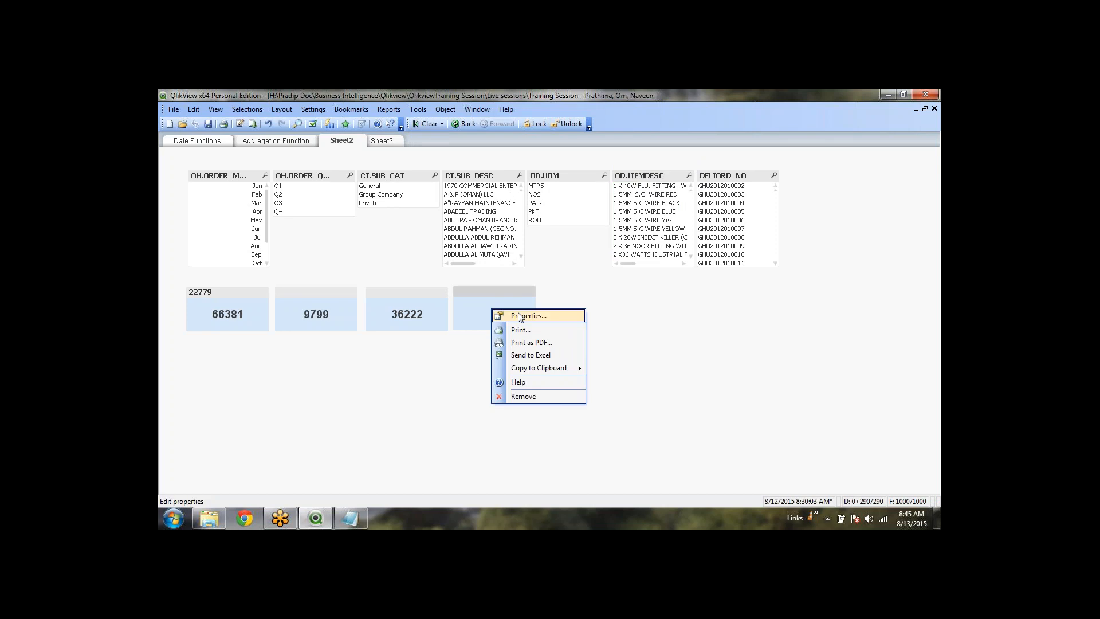
{"action": "left_click", "coordinate": [520, 316]}
{"action": "left_click", "coordinate": [652, 208]}
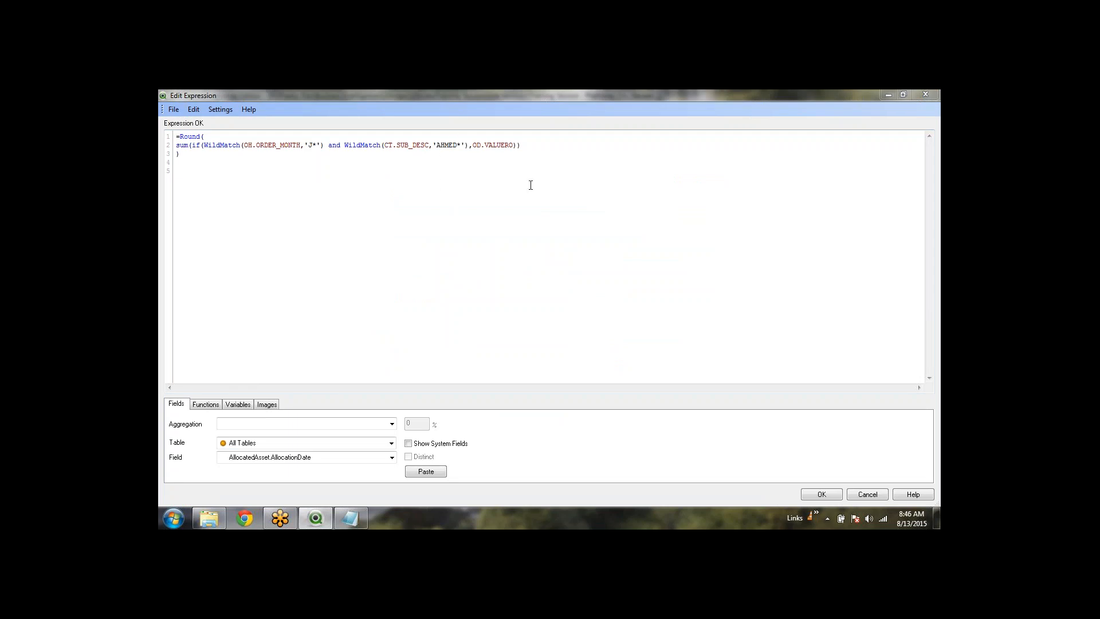
{"action": "left_click", "coordinate": [465, 146]}
{"action": "double_click", "coordinate": [406, 146]}
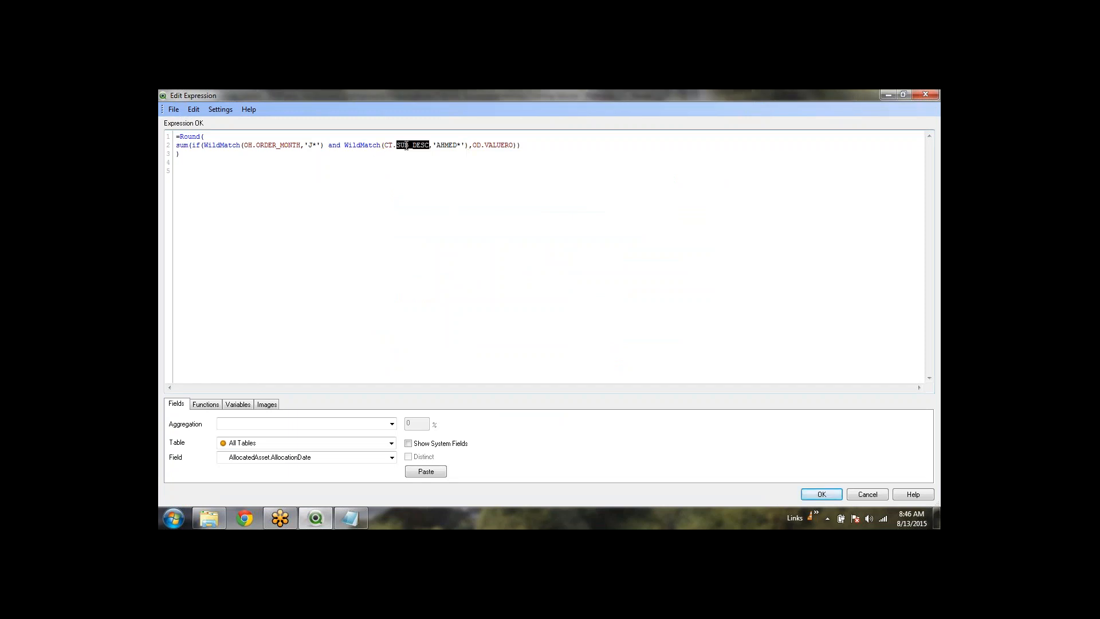
{"action": "key", "text": "BackSpace"}
{"action": "key", "text": "BackSpace"}
{"action": "key", "text": "BackSpace"}
{"action": "key", "text": "BackSpace"}
{"action": "type", "text": "od."}
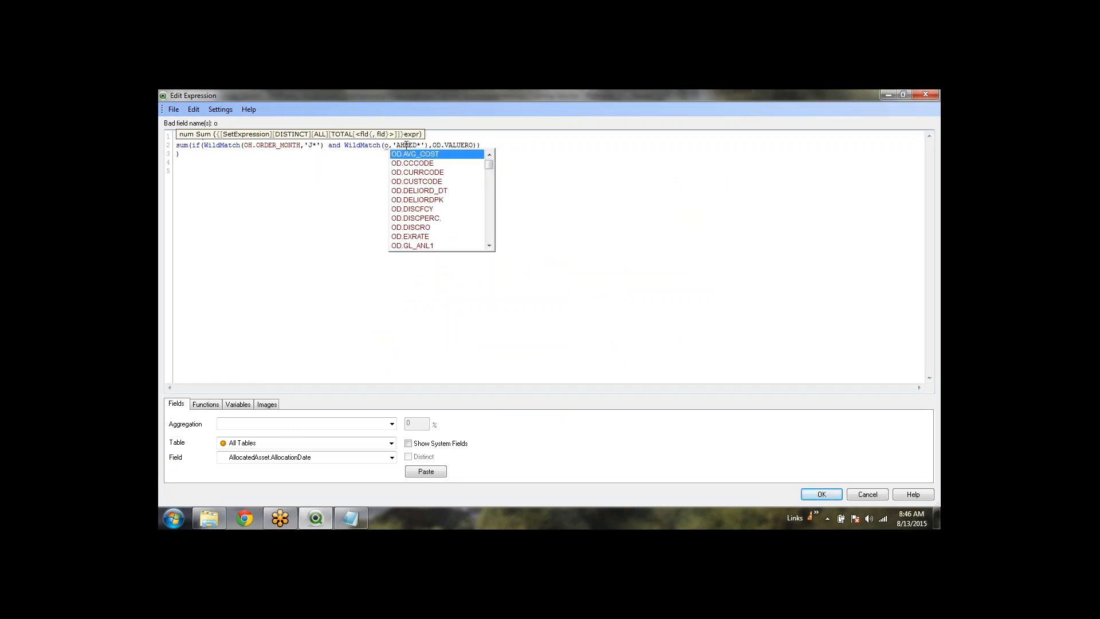
{"action": "type", "text": "it"}
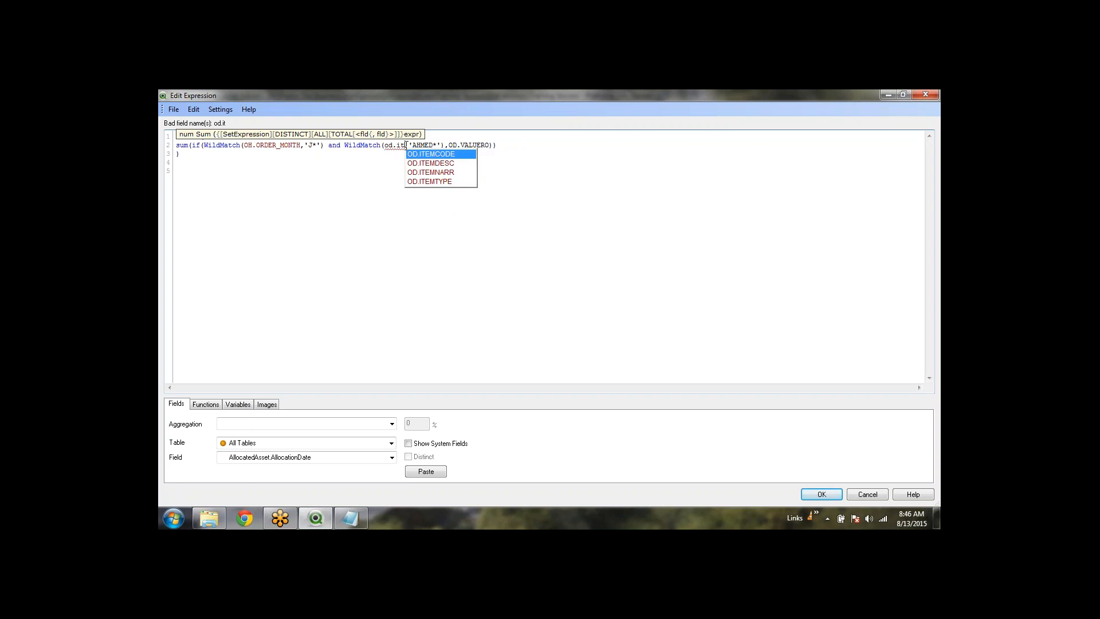
{"action": "key", "text": "Down"}
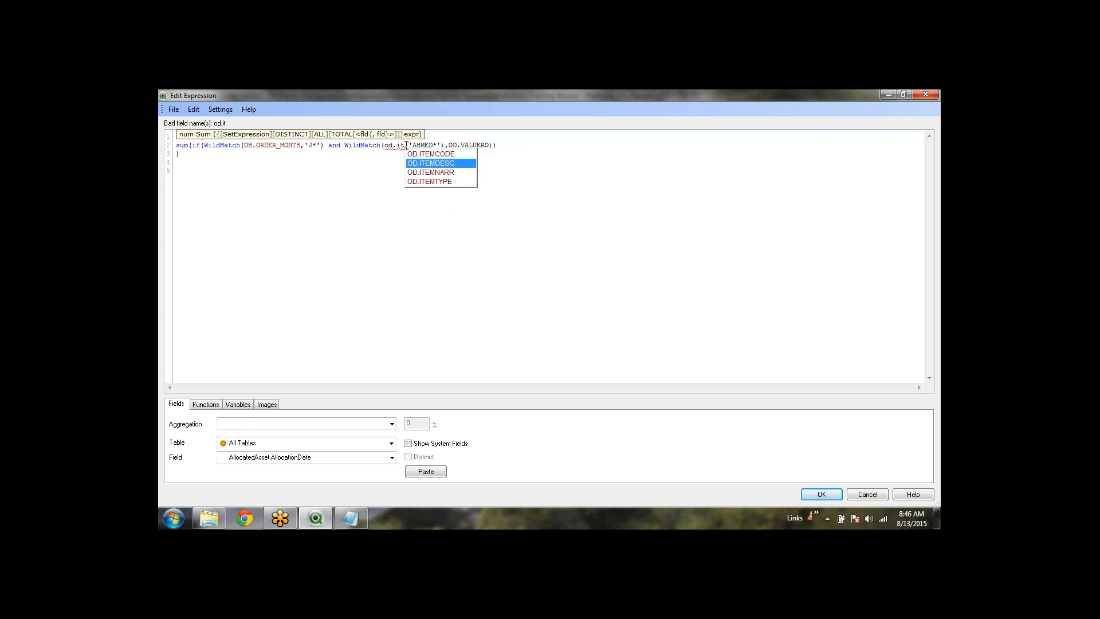
{"action": "key", "text": "Return"}
Change the mask from 'AHMED*' to '*WIRE*' and apply the properties
{"action": "key", "text": "Right"}
{"action": "key", "text": "Right"}
{"action": "key", "text": "shift+Right"}
{"action": "key", "text": "shift+Right"}
{"action": "key", "text": "shift+Right"}
{"action": "key", "text": "shift+Right"}
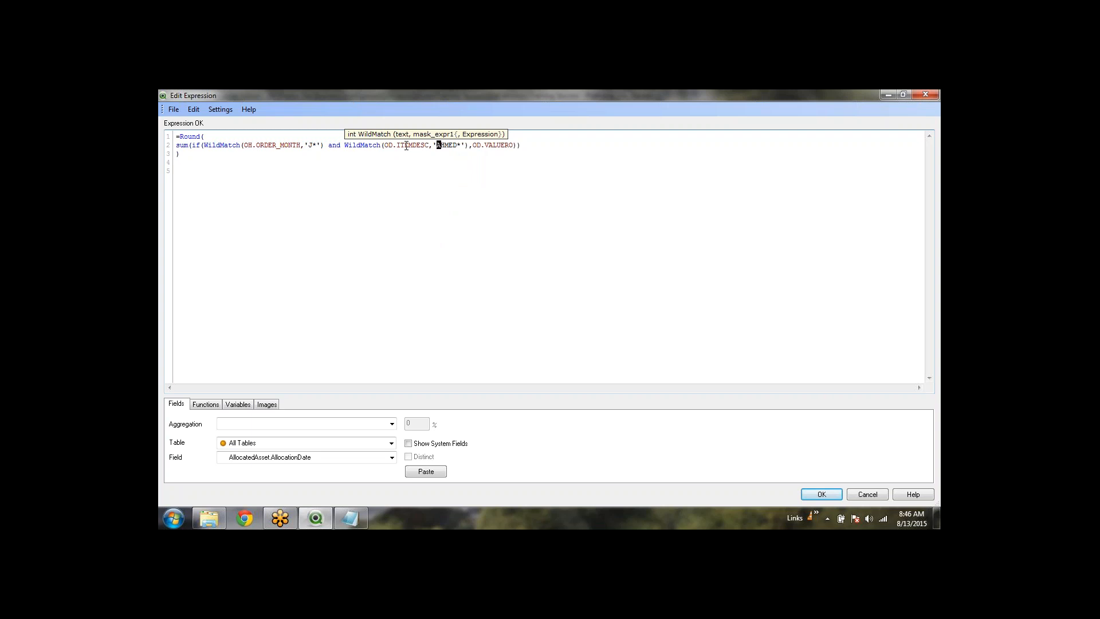
{"action": "key", "text": "shift+Right"}
{"action": "type", "text": "*WIRE"}
{"action": "left_click", "coordinate": [834, 498]}
{"action": "left_click", "coordinate": [576, 441]}
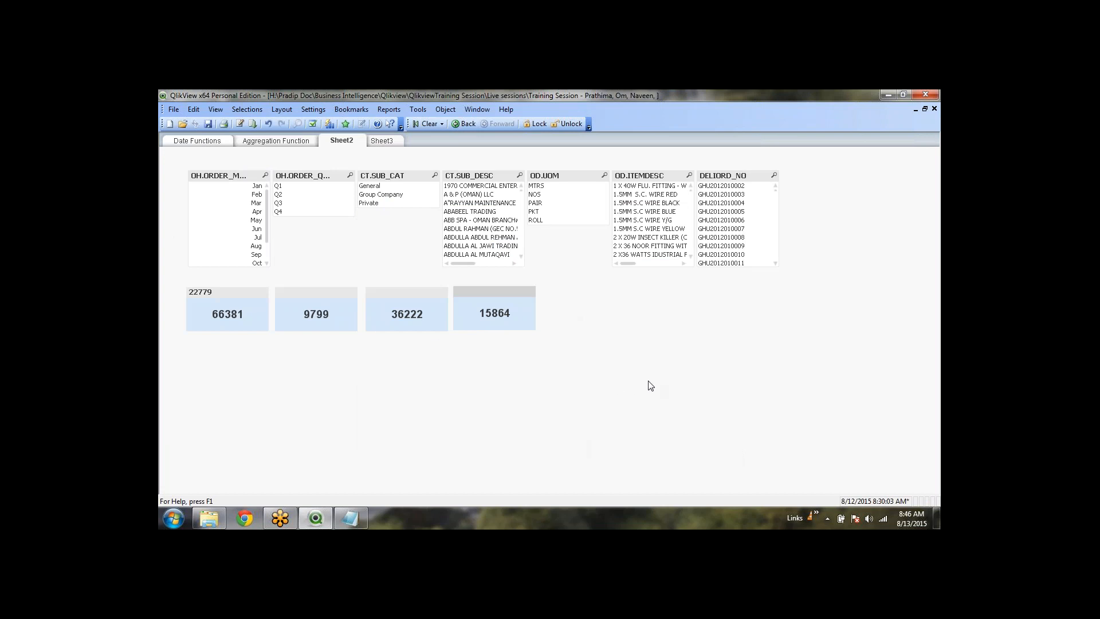
Select Jan, Jun and Jul in the OH.ORDER_MONTH list
{"action": "left_click", "coordinate": [642, 355]}
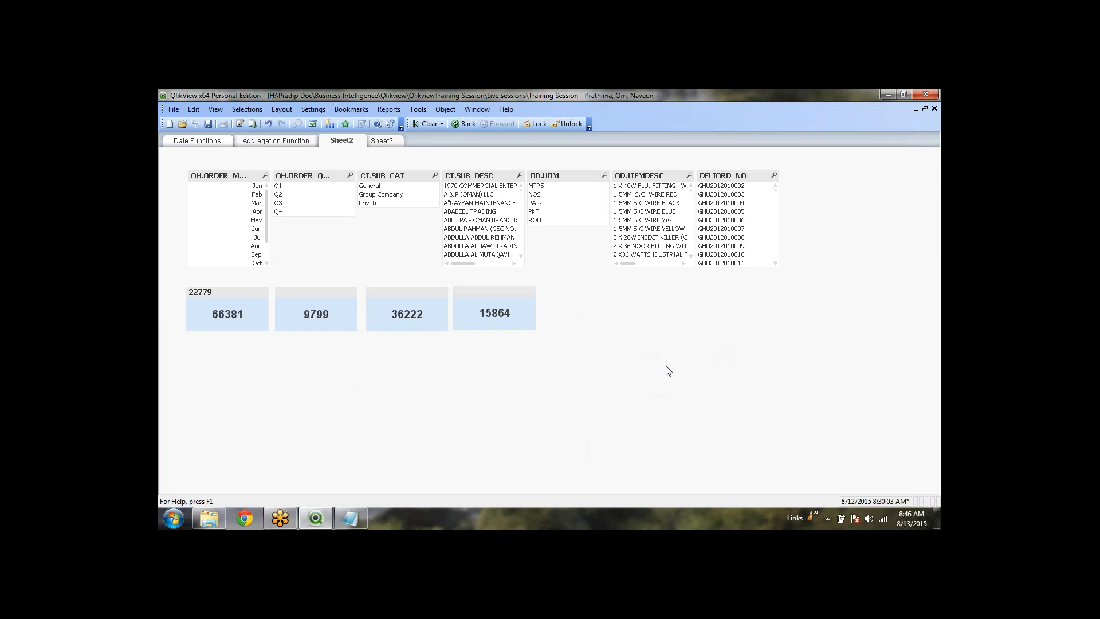
{"action": "left_click", "coordinate": [259, 187]}
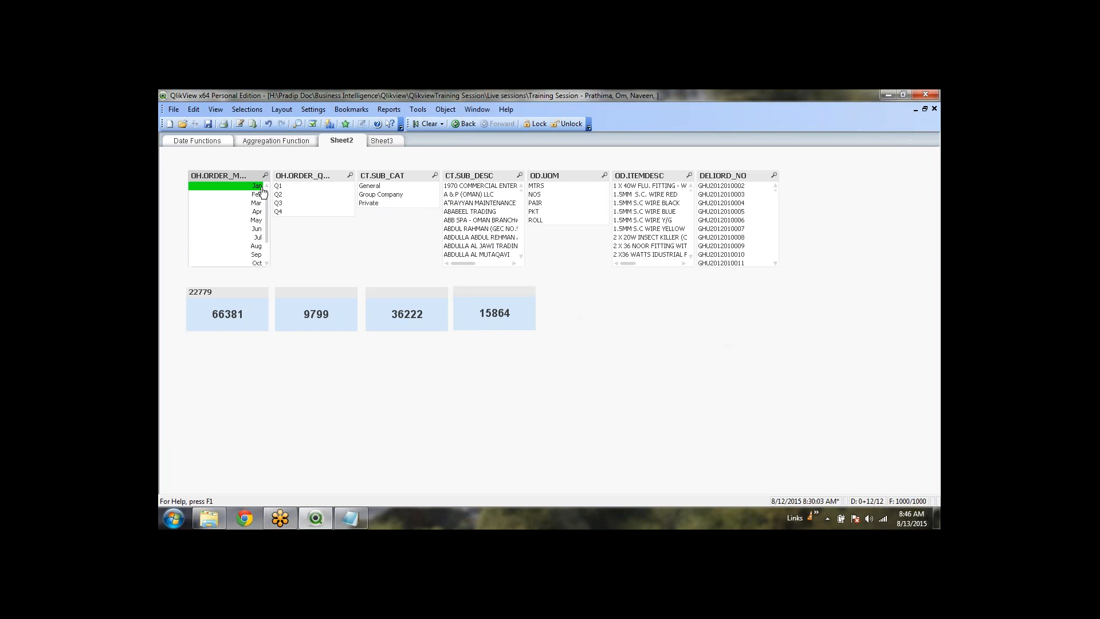
{"action": "left_click", "coordinate": [259, 229], "text": "ctrl"}
{"action": "left_click", "coordinate": [258, 237], "text": "ctrl"}
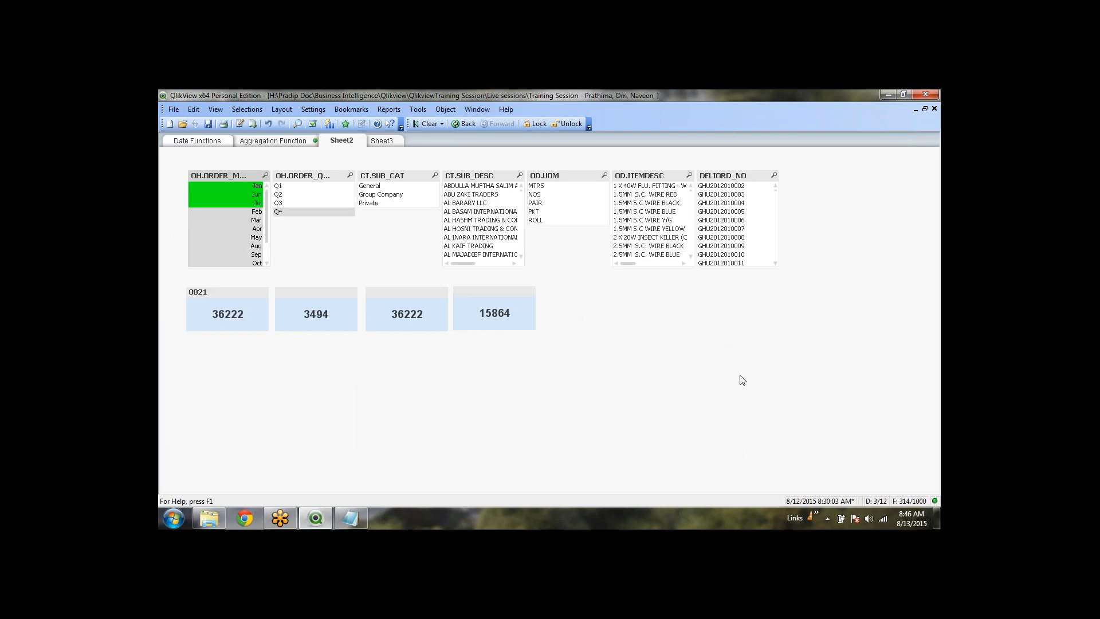
Select every OD.ITEMDESC item matching *WIRE* so the totals read 15864
{"action": "left_click", "coordinate": [690, 175]}
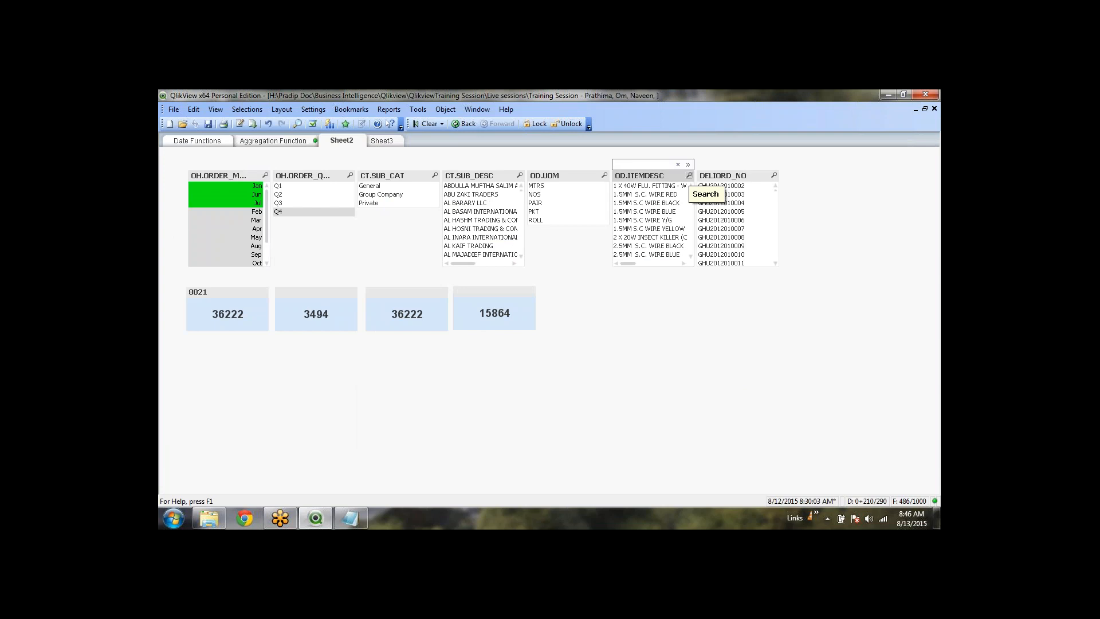
{"action": "type", "text": "*WIRE"}
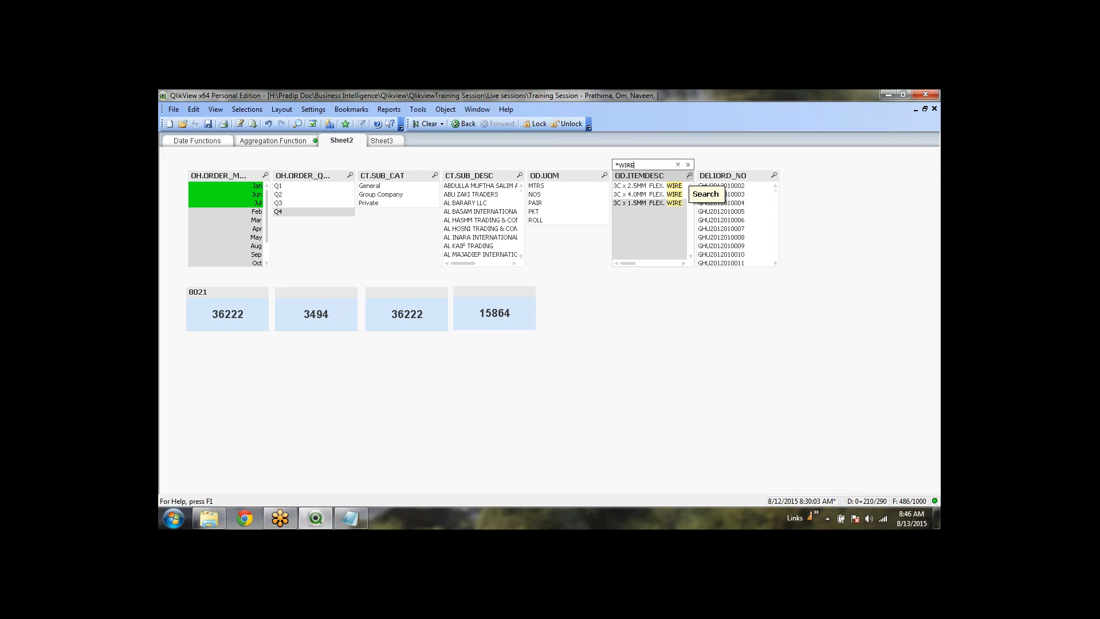
{"action": "type", "text": "*"}
{"action": "key", "text": "Return"}
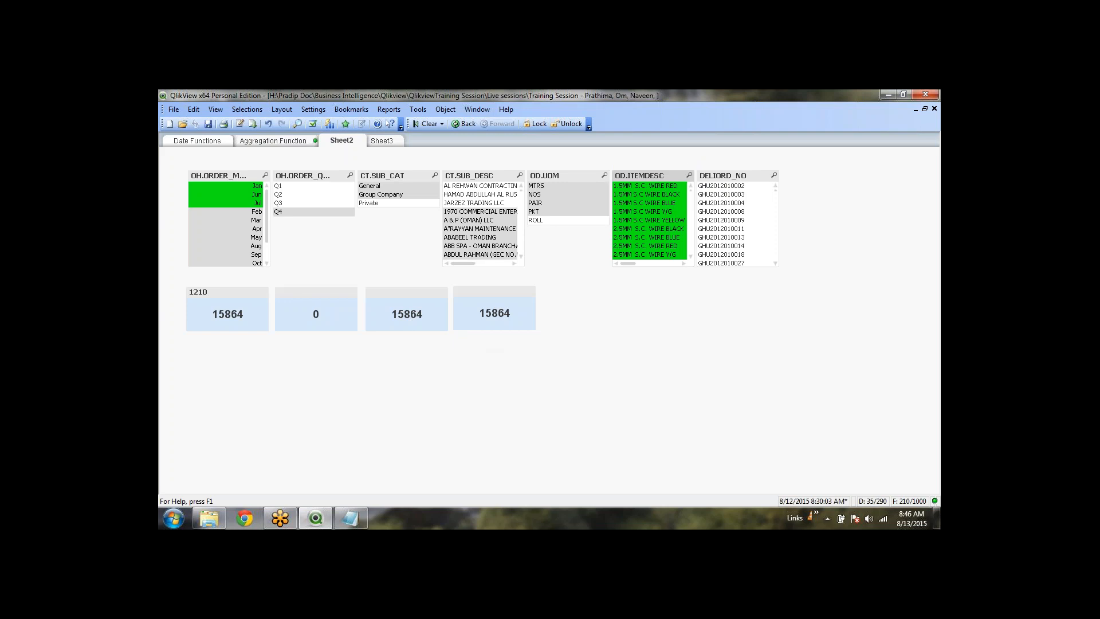
{"action": "left_click", "coordinate": [667, 220]}
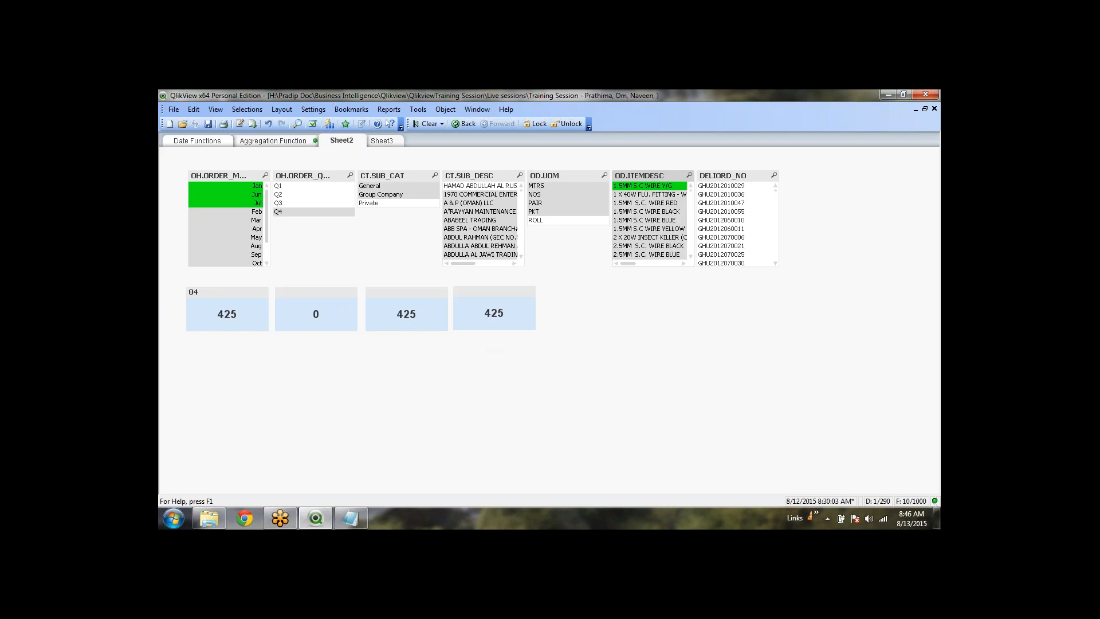
{"action": "left_click", "coordinate": [673, 188]}
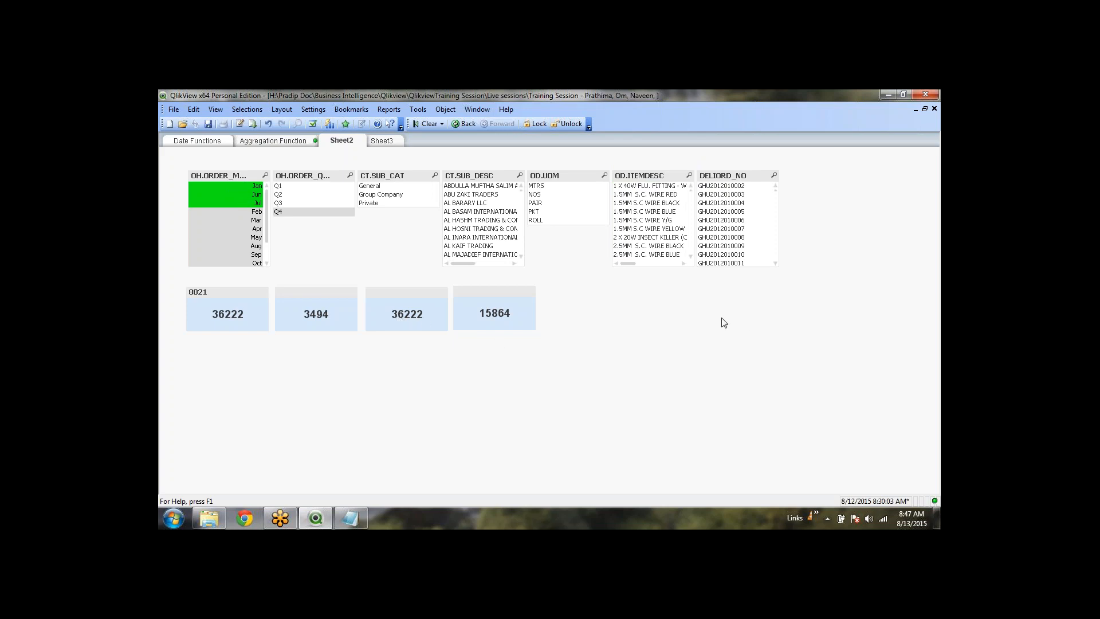
{"action": "left_click", "coordinate": [690, 176]}
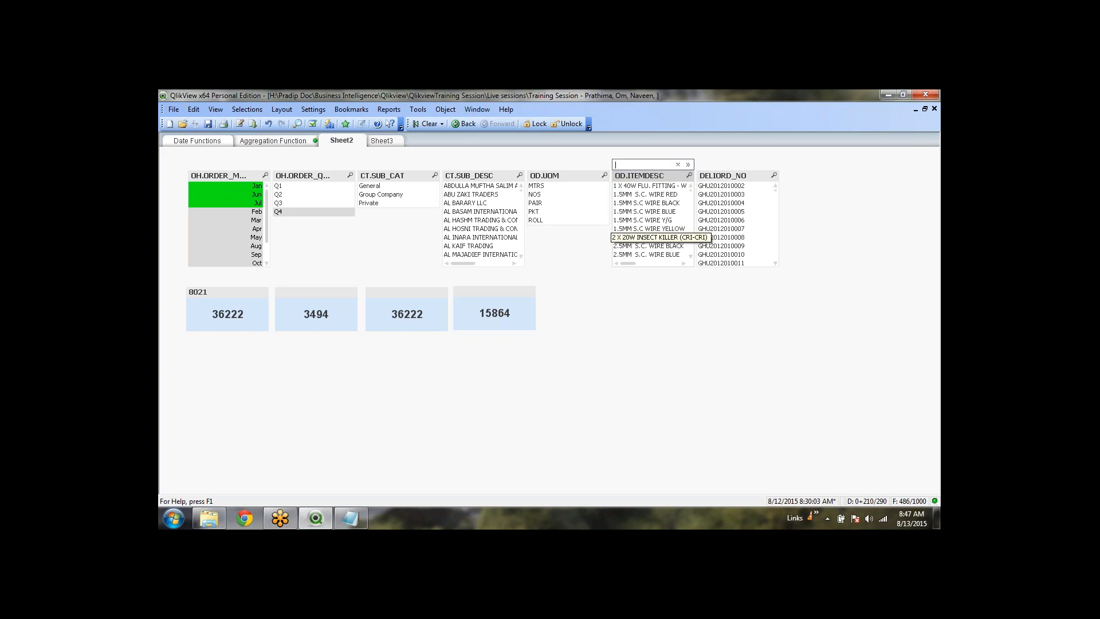
{"action": "type", "text": "*WIR"}
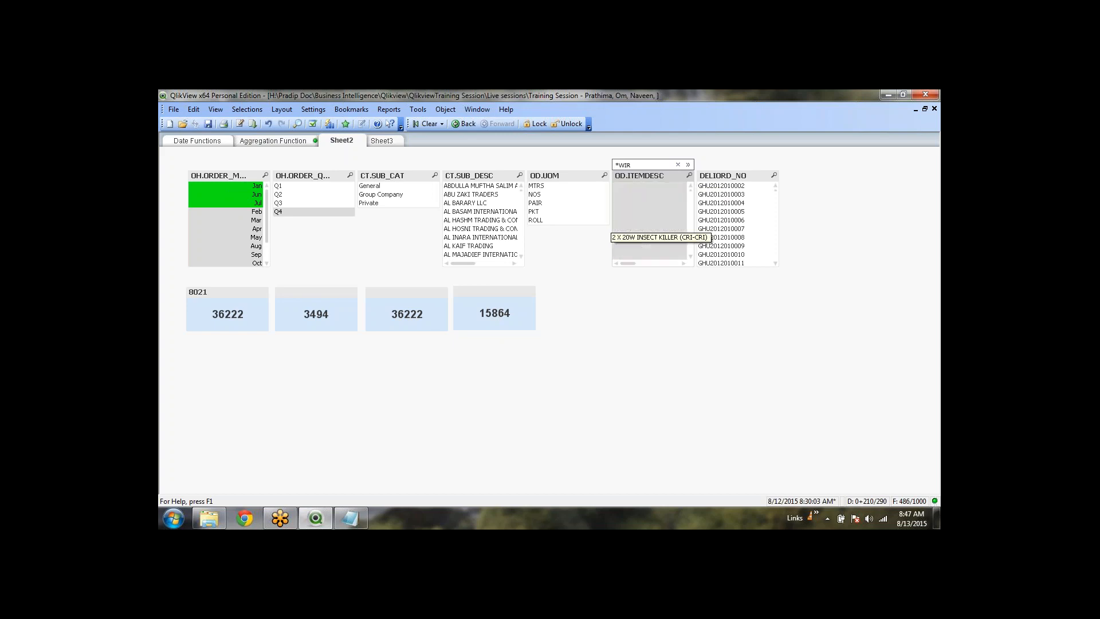
{"action": "type", "text": "E*"}
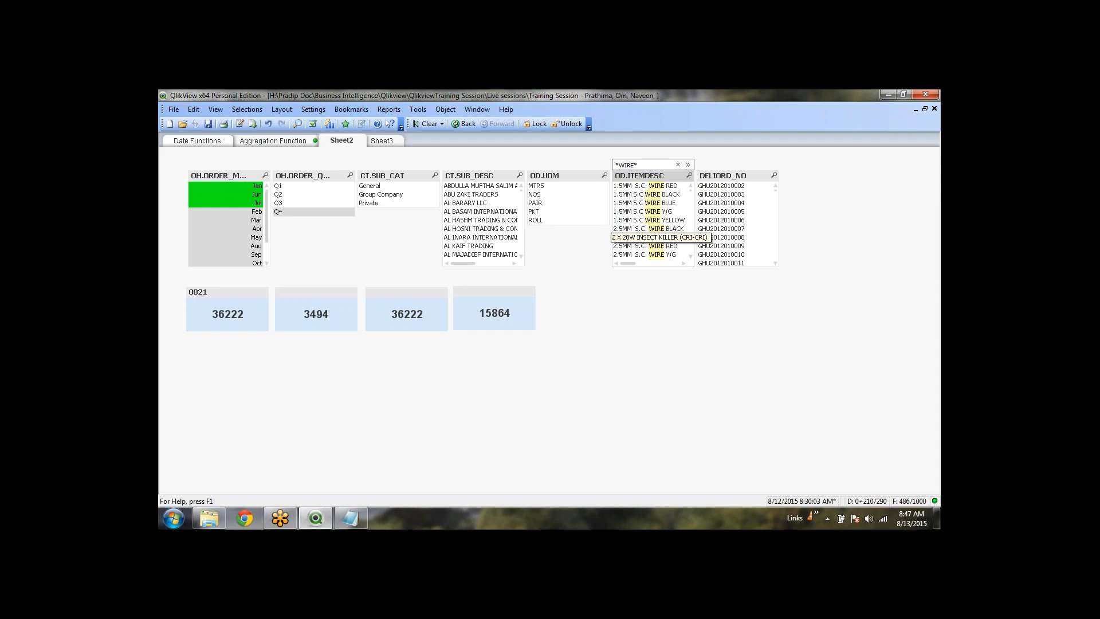
{"action": "key", "text": "Return"}
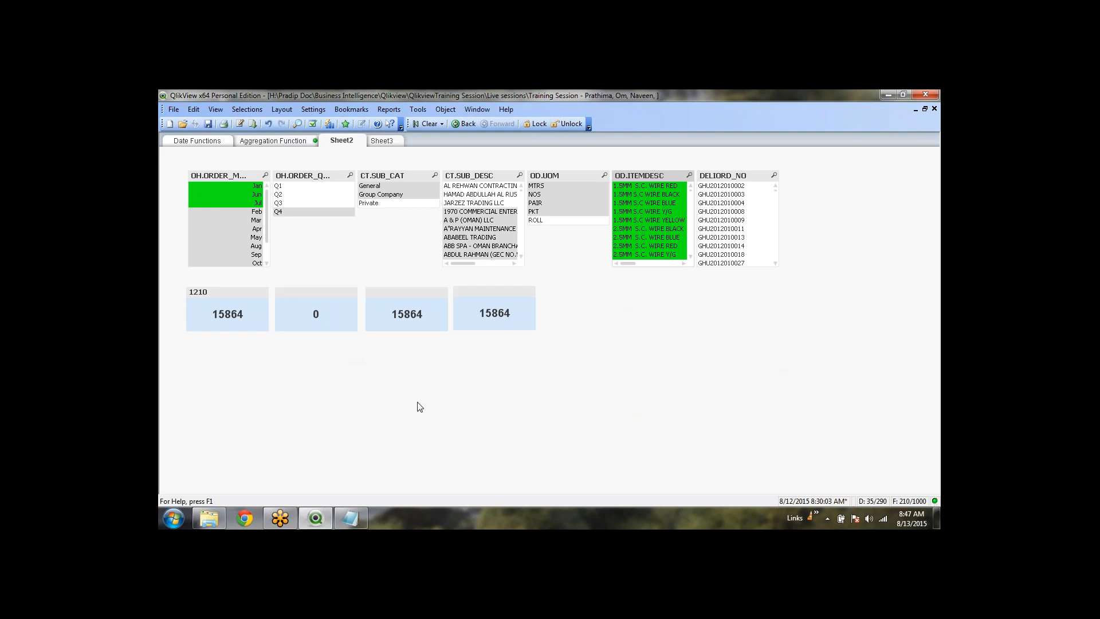
Save the current month and wire selections as a document bookmark named JanJunJul-Wire
{"action": "key", "text": "ctrl+b"}
{"action": "left_click", "coordinate": [535, 383]}
{"action": "key", "text": "alt+b"}
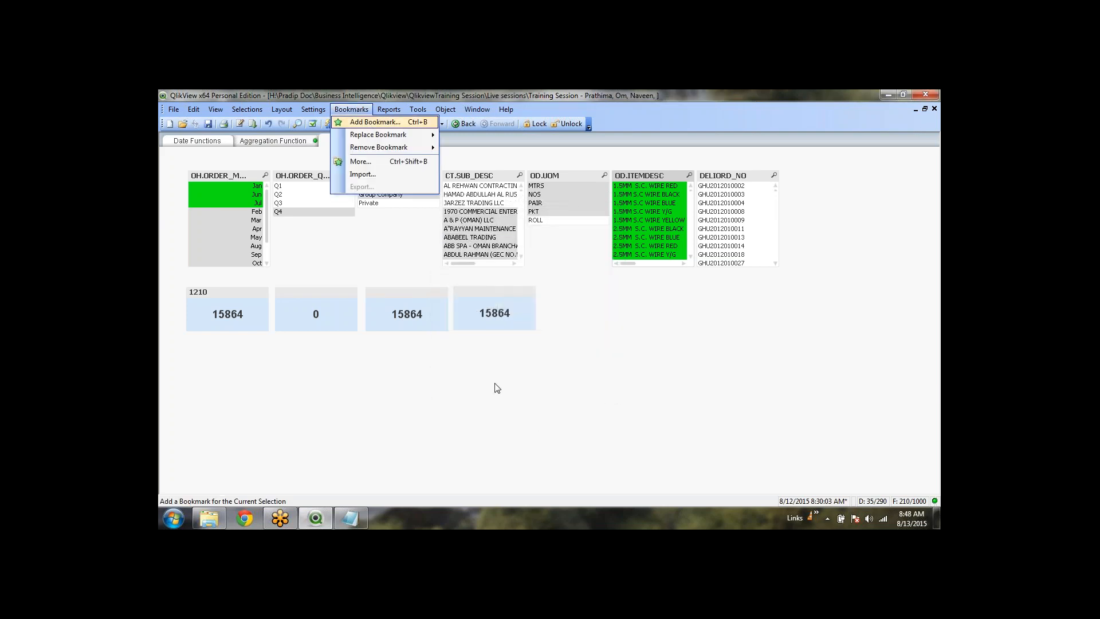
{"action": "key", "text": "Return"}
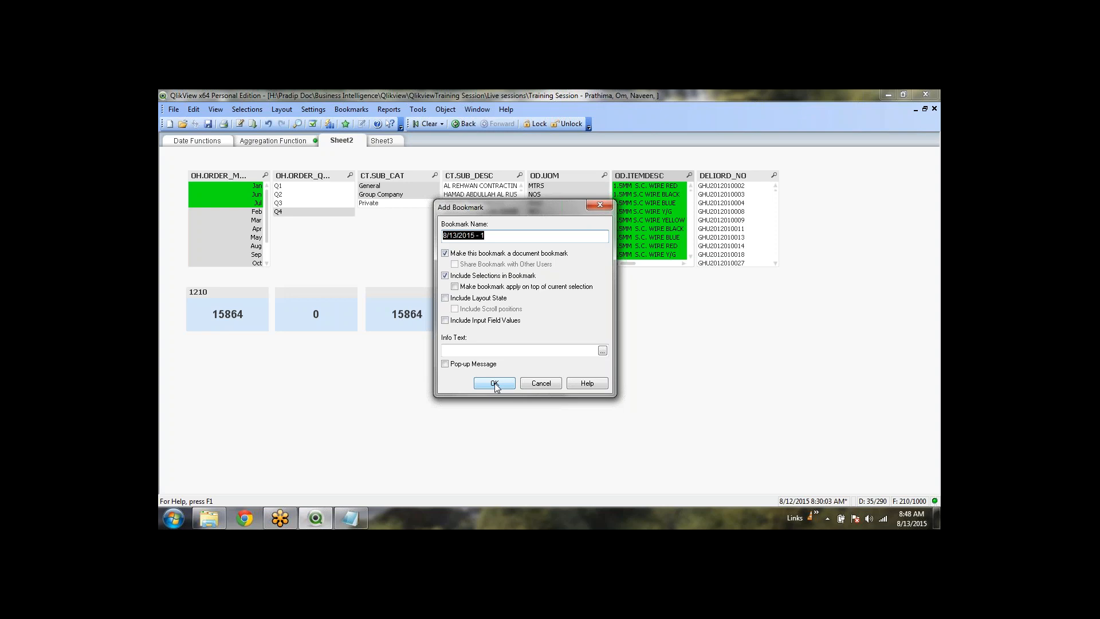
{"action": "type", "text": "J"}
{"action": "key", "text": "BackSpace"}
{"action": "type", "text": "Jun"}
{"action": "key", "text": "BackSpace"}
{"action": "key", "text": "BackSpace"}
{"action": "key", "text": "BackSpace"}
{"action": "type", "text": "nJunJul-Wire"}
{"action": "left_click", "coordinate": [496, 384]}
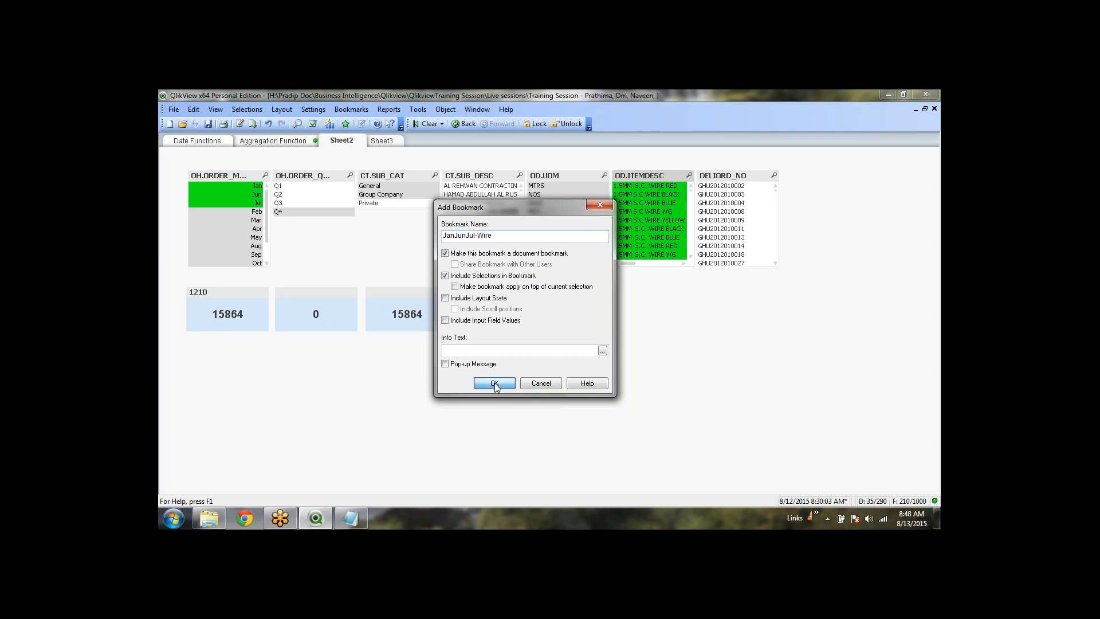
Clear selections, reapply the JanJunJul-Wire bookmark, clear again, and save the document
{"action": "left_click", "coordinate": [431, 122]}
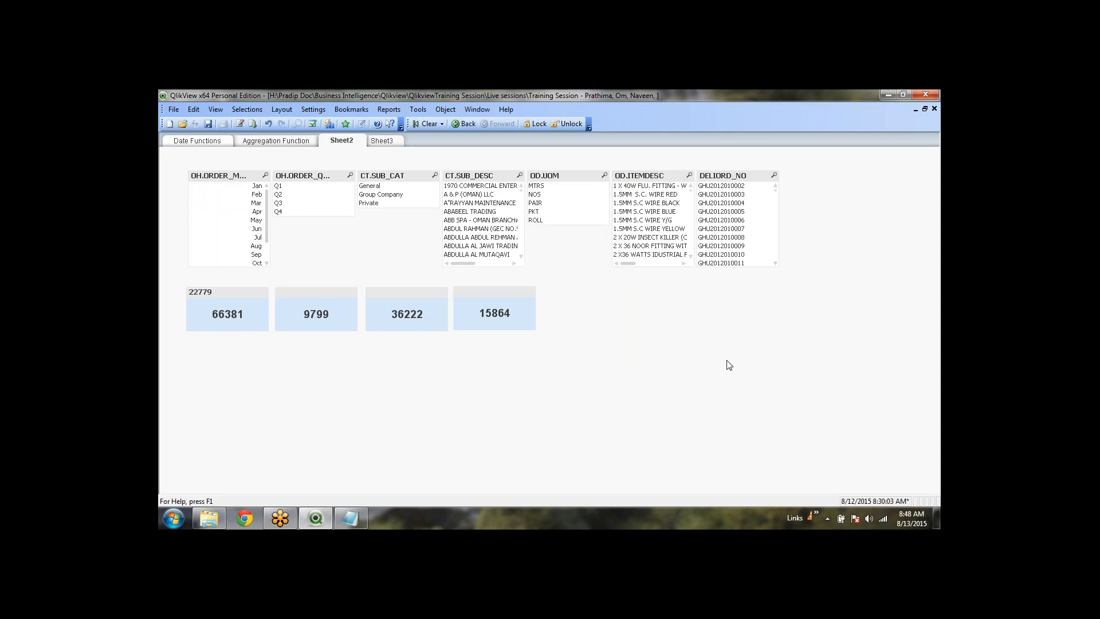
{"action": "left_click", "coordinate": [356, 109]}
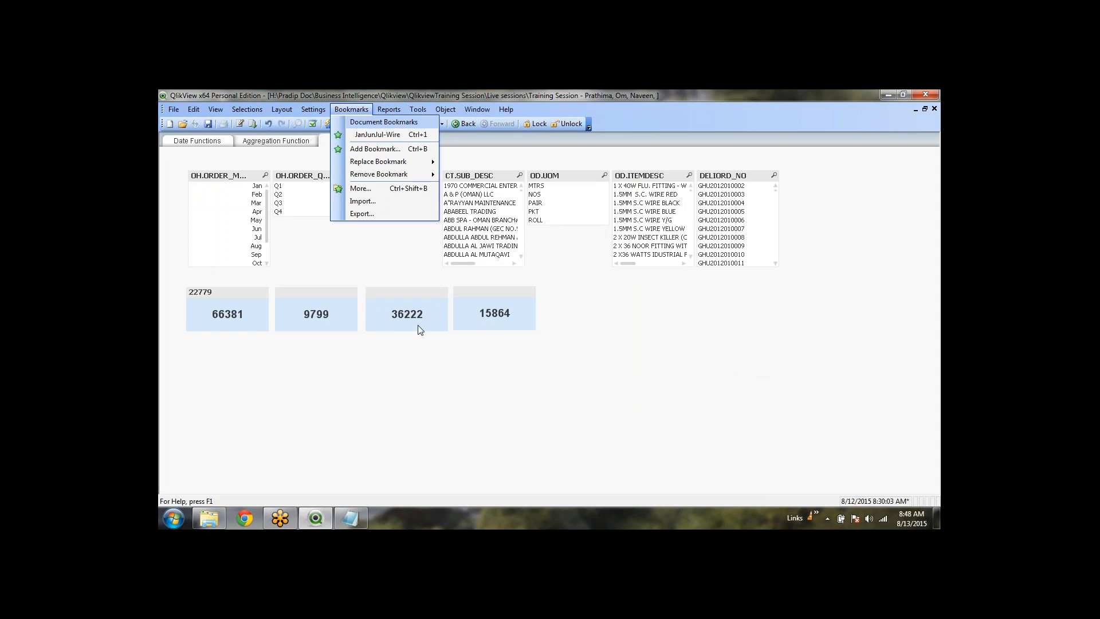
{"action": "left_click", "coordinate": [406, 136]}
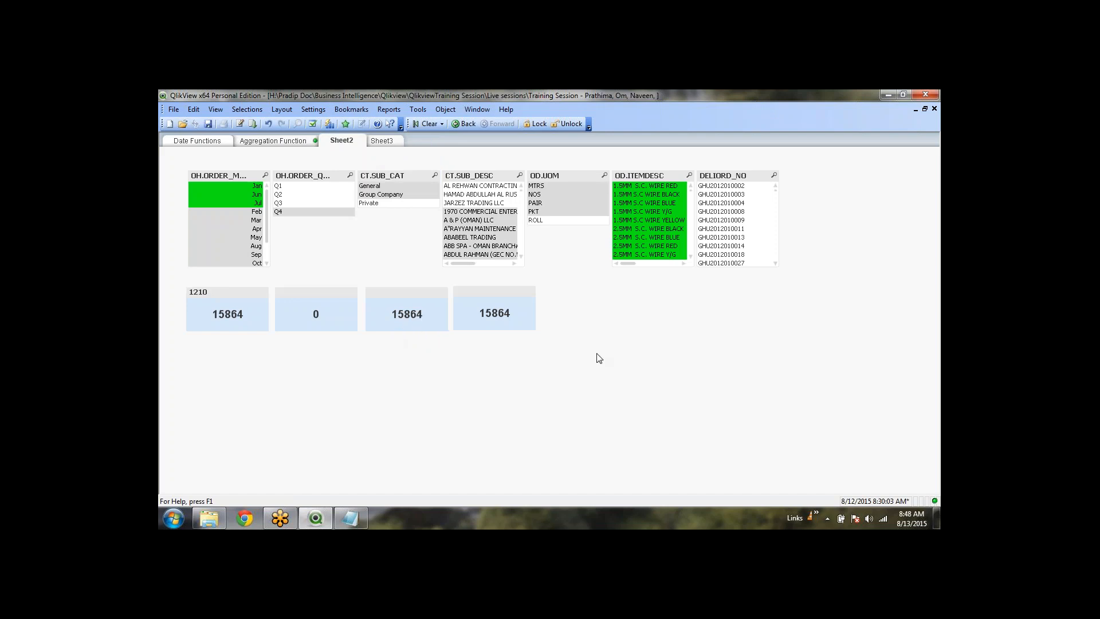
{"action": "left_click", "coordinate": [426, 125]}
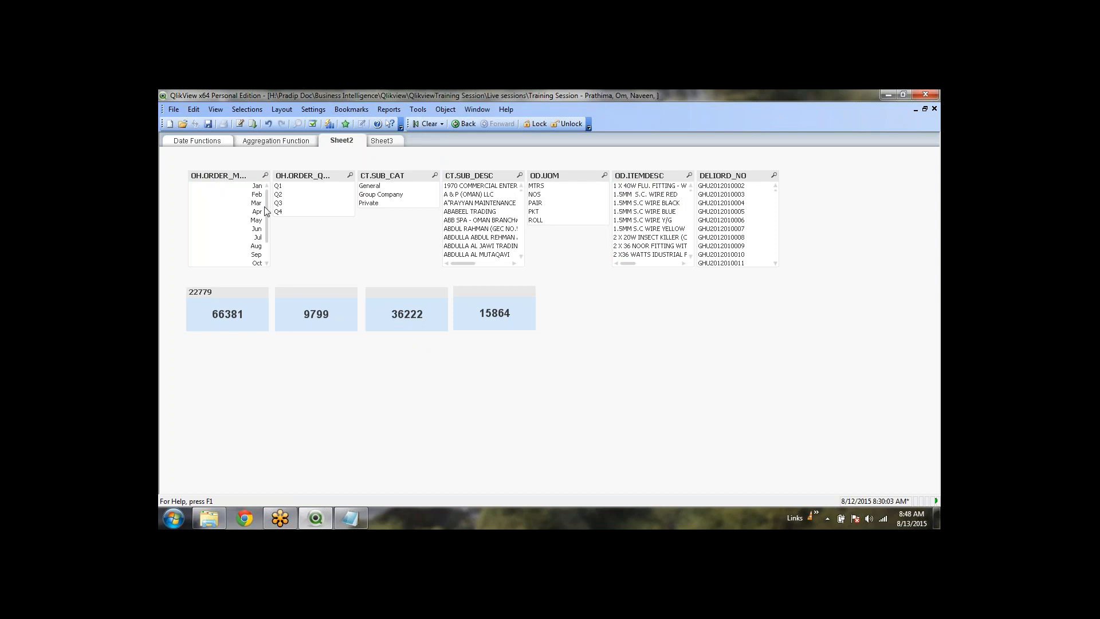
{"action": "left_click", "coordinate": [208, 125]}
{"action": "left_click", "coordinate": [503, 303]}
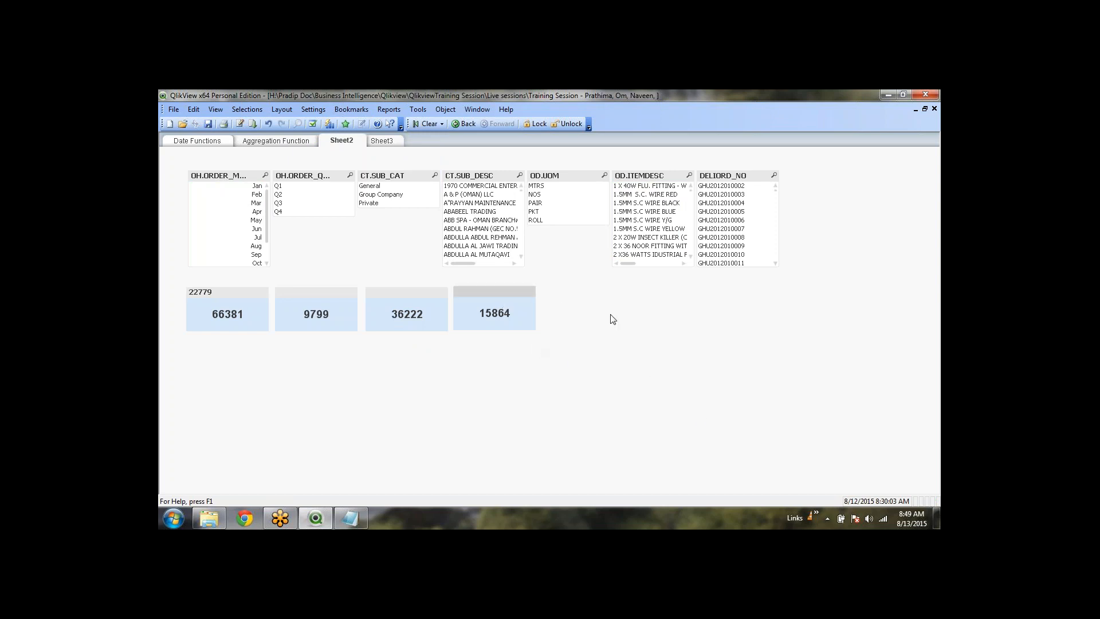
In Explorer, go up to the Sample Applications folder, then return to QlikView
{"action": "left_click", "coordinate": [213, 518]}
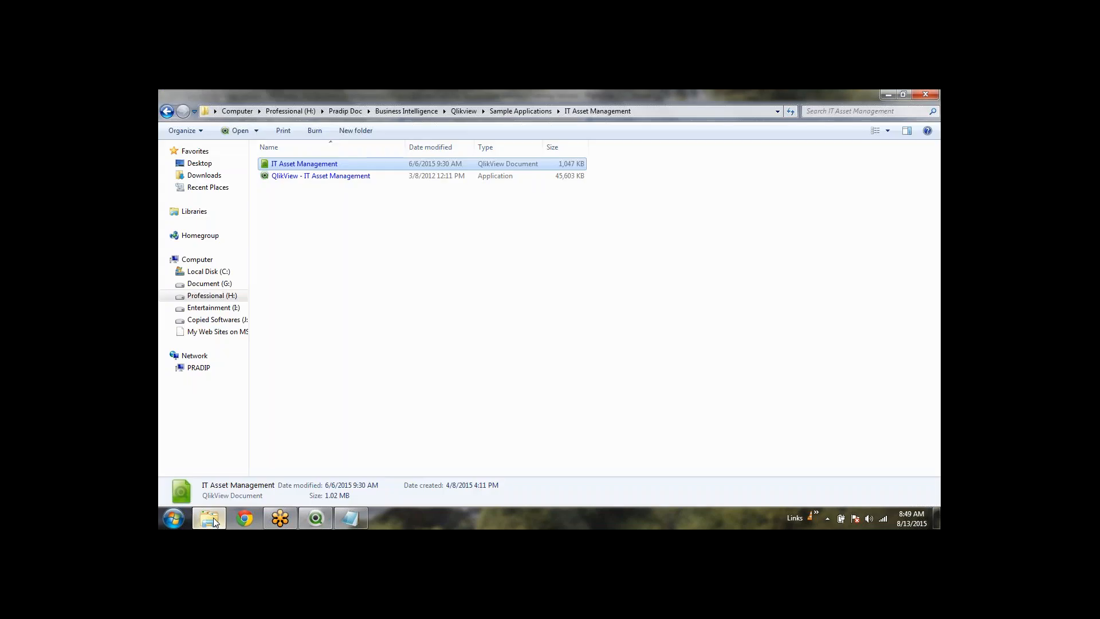
{"action": "left_click", "coordinate": [419, 315]}
{"action": "left_click", "coordinate": [518, 111]}
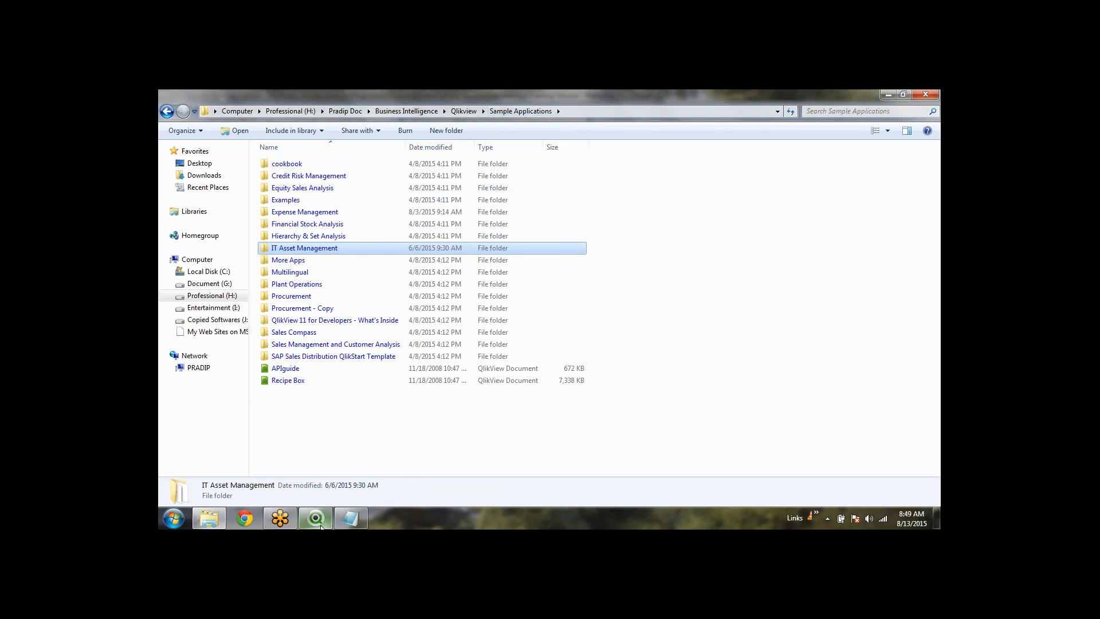
{"action": "mouse_move", "coordinate": [320, 524]}
{"action": "left_click", "coordinate": [315, 517]}
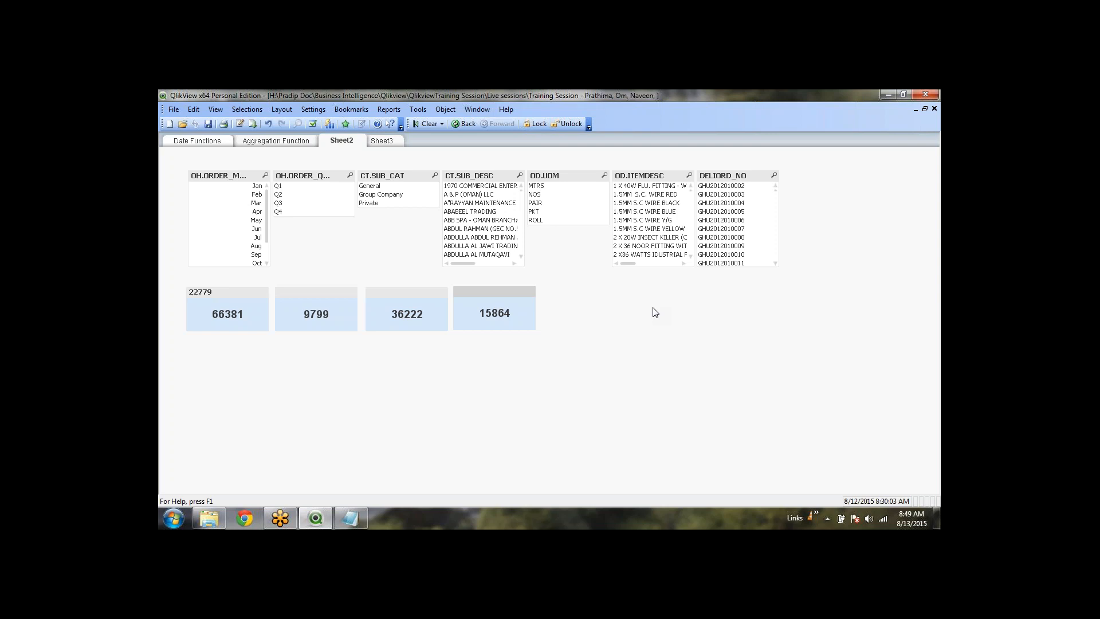
Browse to QlikviewTraining Session > Materials 1 > Set Analysis and open the 'Set analysis' Word document
{"action": "left_click", "coordinate": [209, 519]}
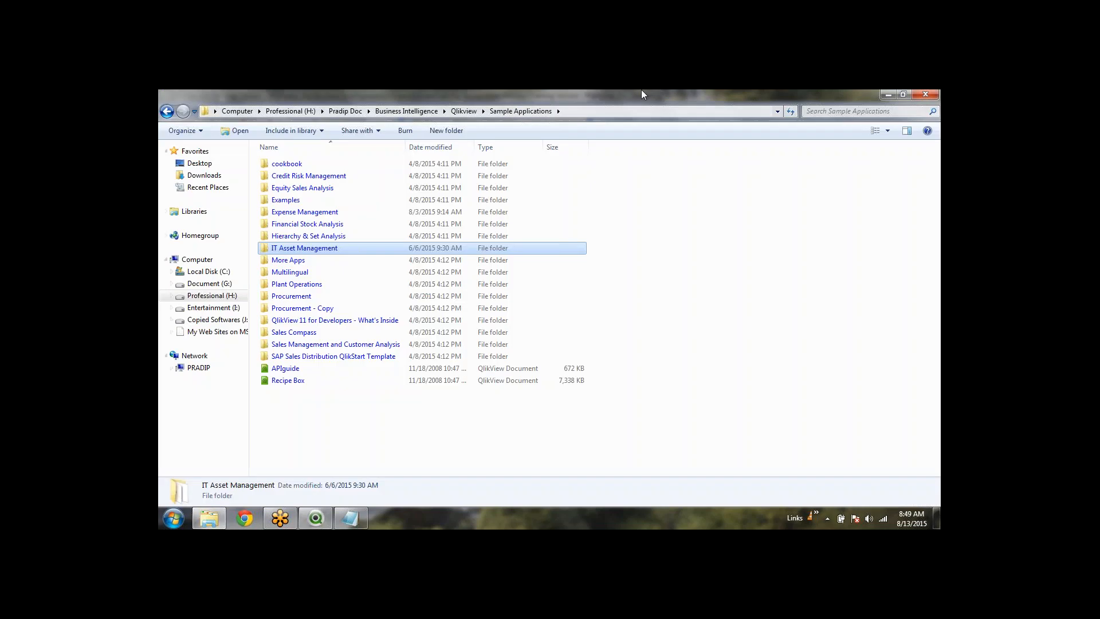
{"action": "left_click", "coordinate": [464, 111]}
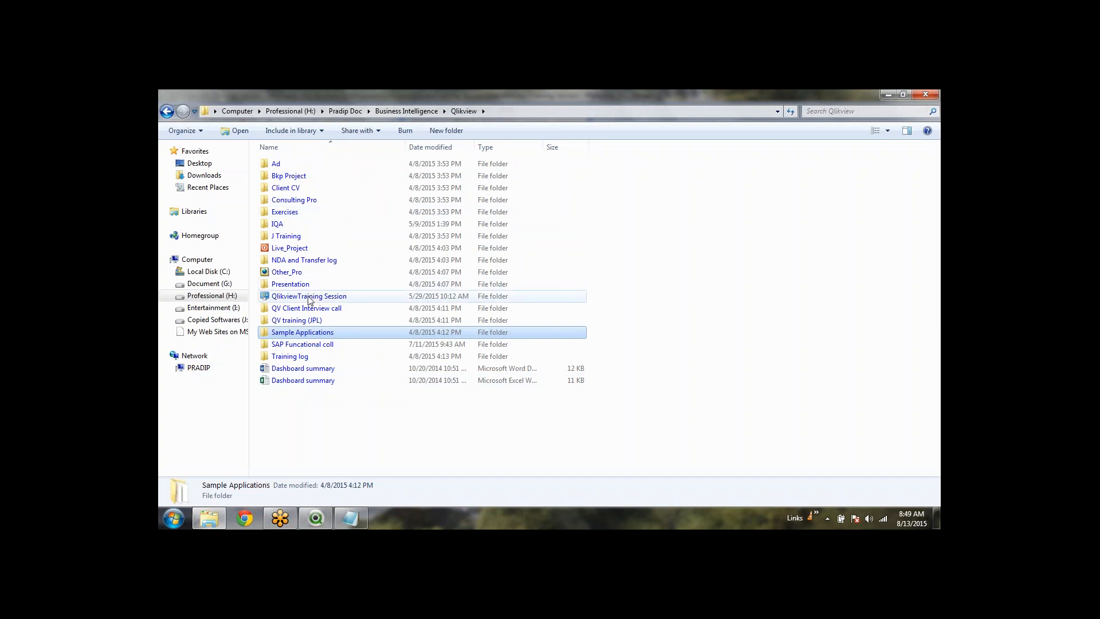
{"action": "double_click", "coordinate": [309, 297]}
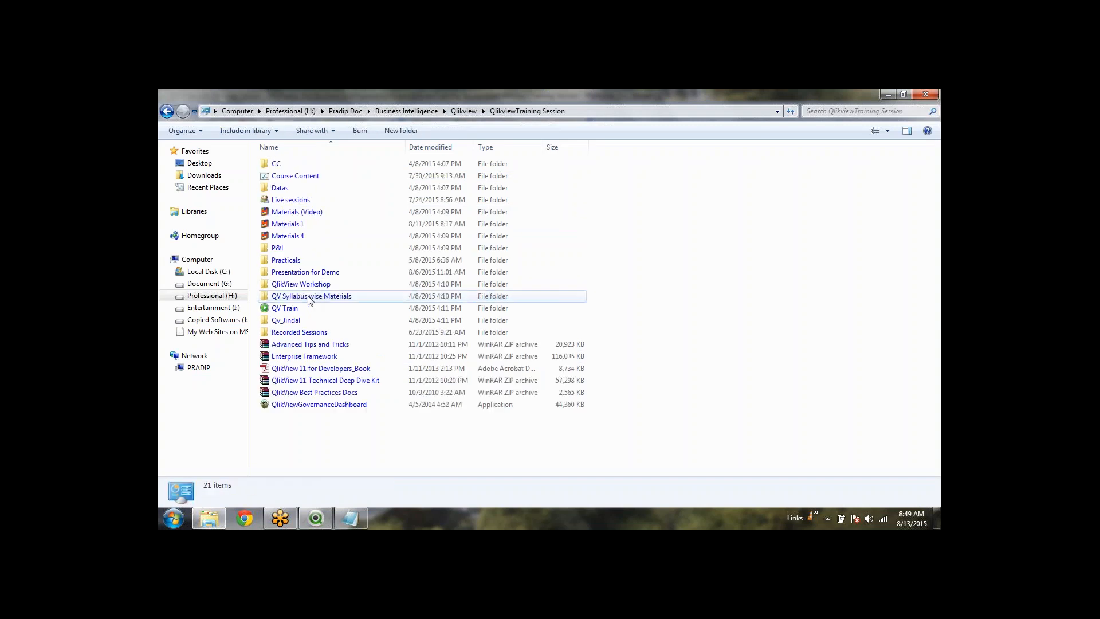
{"action": "double_click", "coordinate": [326, 224]}
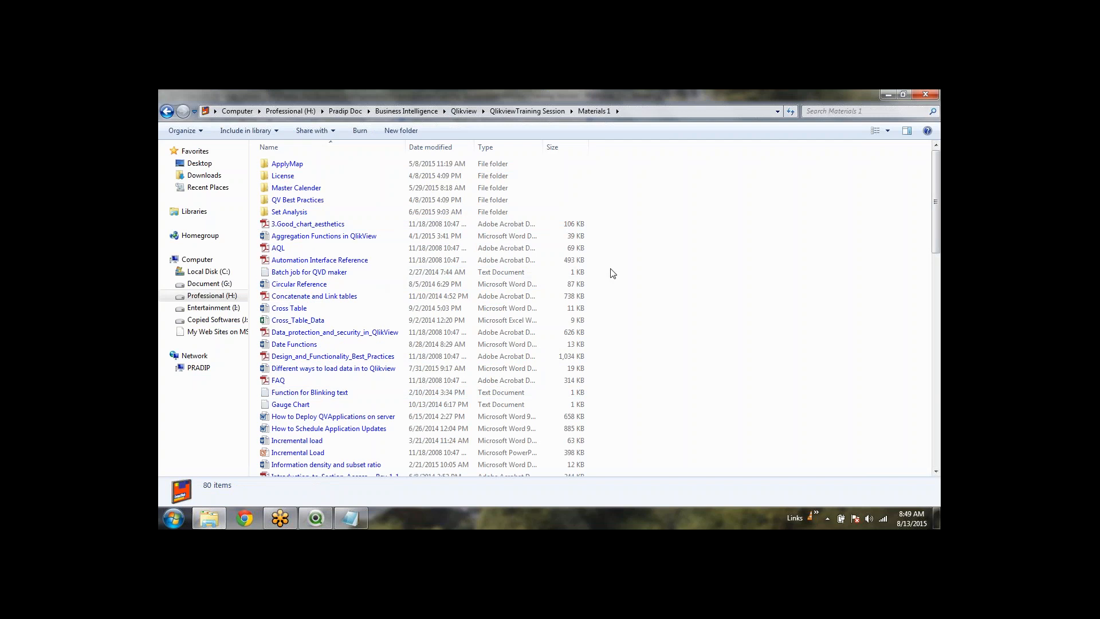
{"action": "key", "text": "s"}
{"action": "key", "text": "Return"}
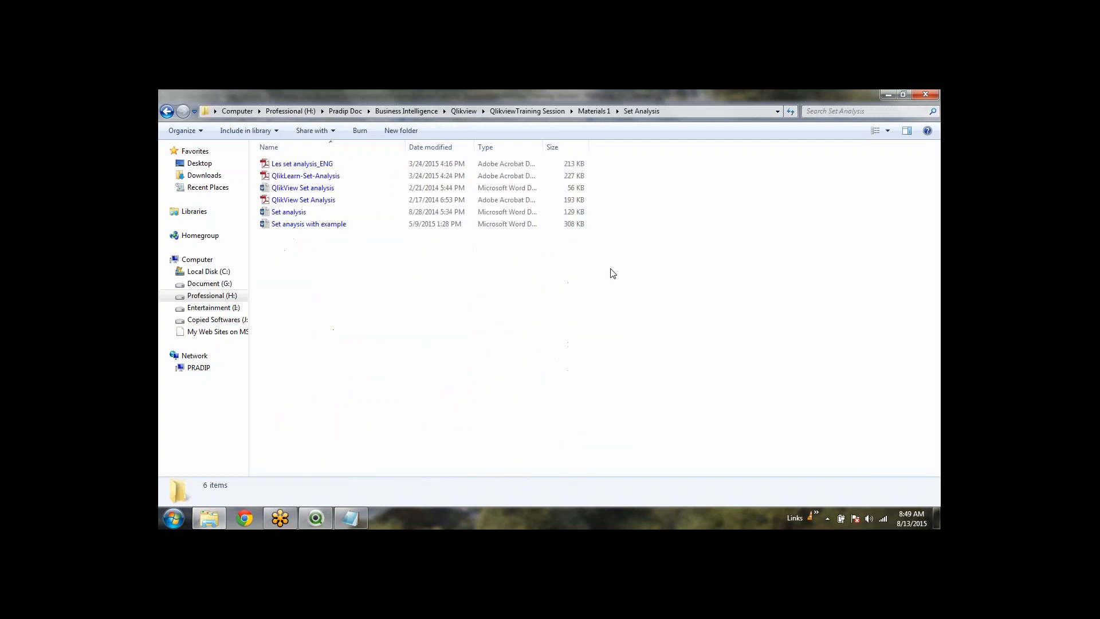
{"action": "key", "text": "q"}
{"action": "key", "text": "Down"}
{"action": "key", "text": "Down"}
{"action": "key", "text": "Down"}
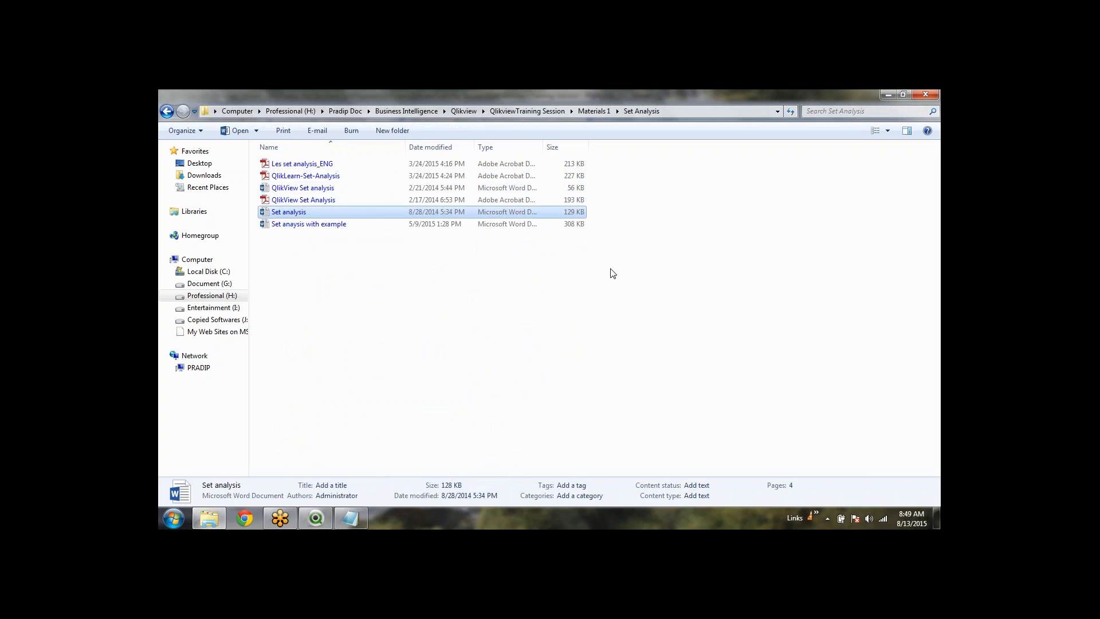
{"action": "double_click", "coordinate": [275, 212]}
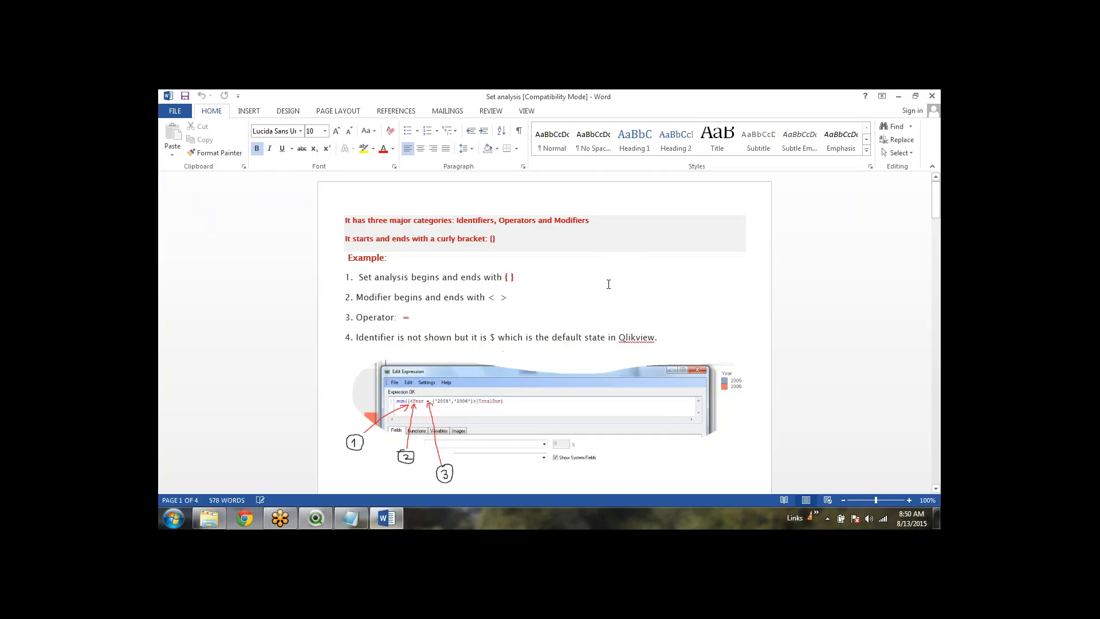
{"action": "left_click", "coordinate": [608, 284]}
Open the 15864 text object's text expression in the Edit Expression editor
{"action": "left_click", "coordinate": [315, 518]}
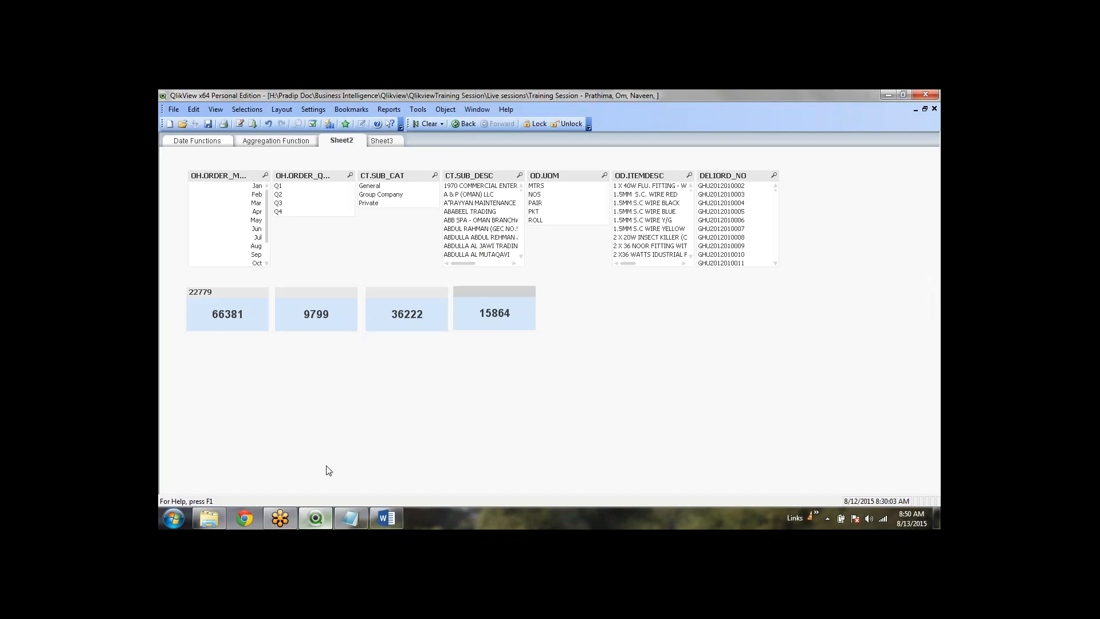
{"action": "right_click", "coordinate": [492, 314]}
{"action": "left_click", "coordinate": [507, 321]}
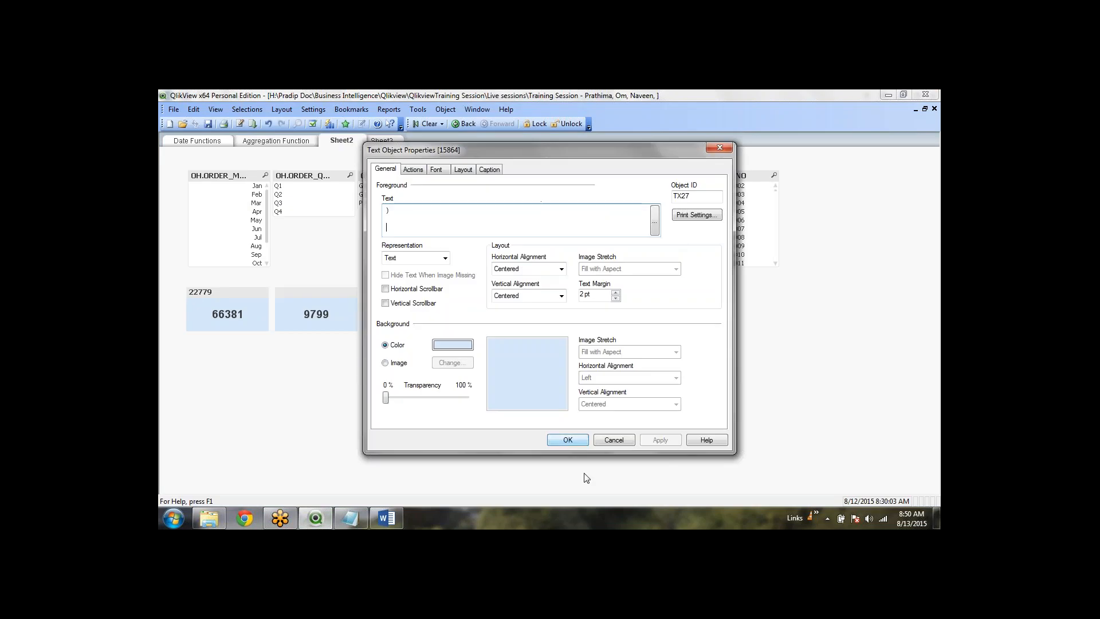
{"action": "left_click", "coordinate": [654, 221]}
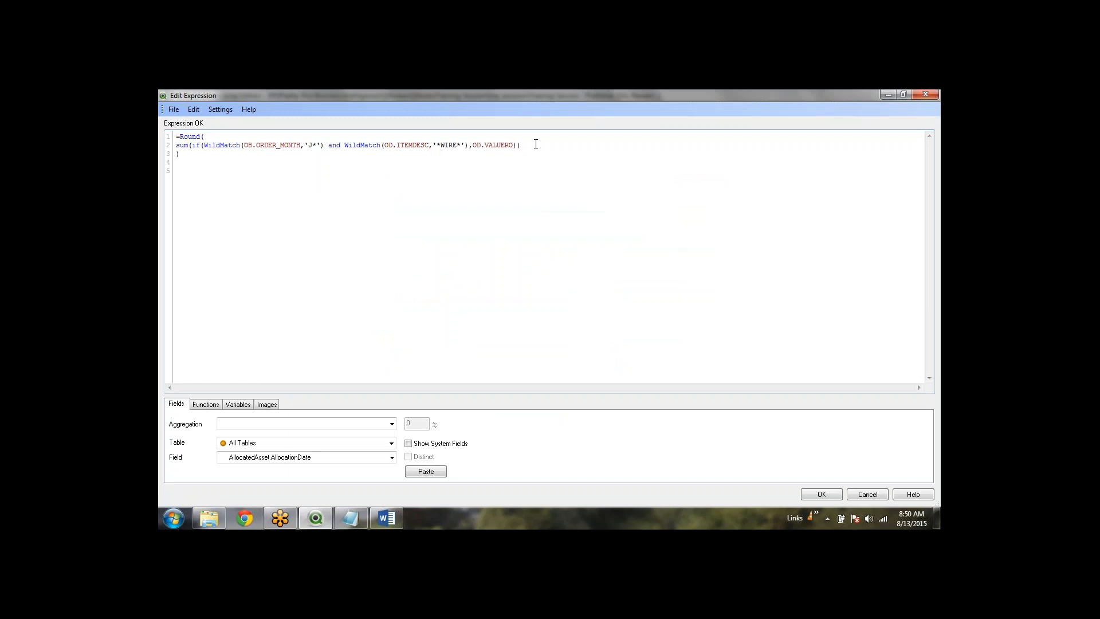
Highlight the sum, the VALUERO field, the if condition and the full if expression in turn
{"action": "left_click_drag", "start_coordinate": [520, 145], "coordinate": [176, 145]}
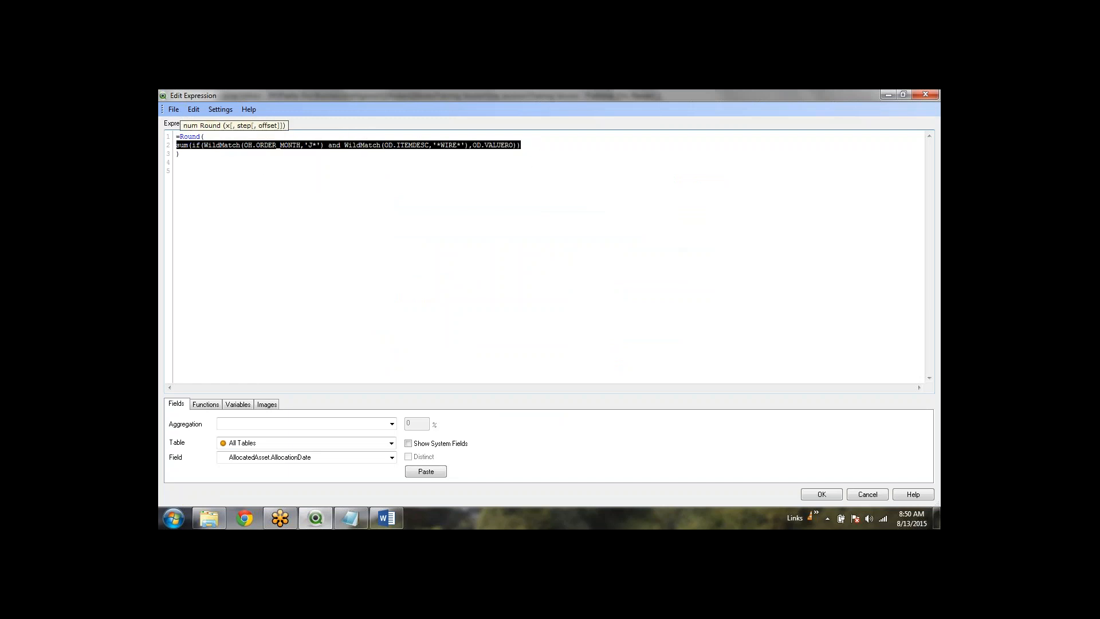
{"action": "left_click", "coordinate": [228, 196]}
{"action": "left_click", "coordinate": [201, 145]}
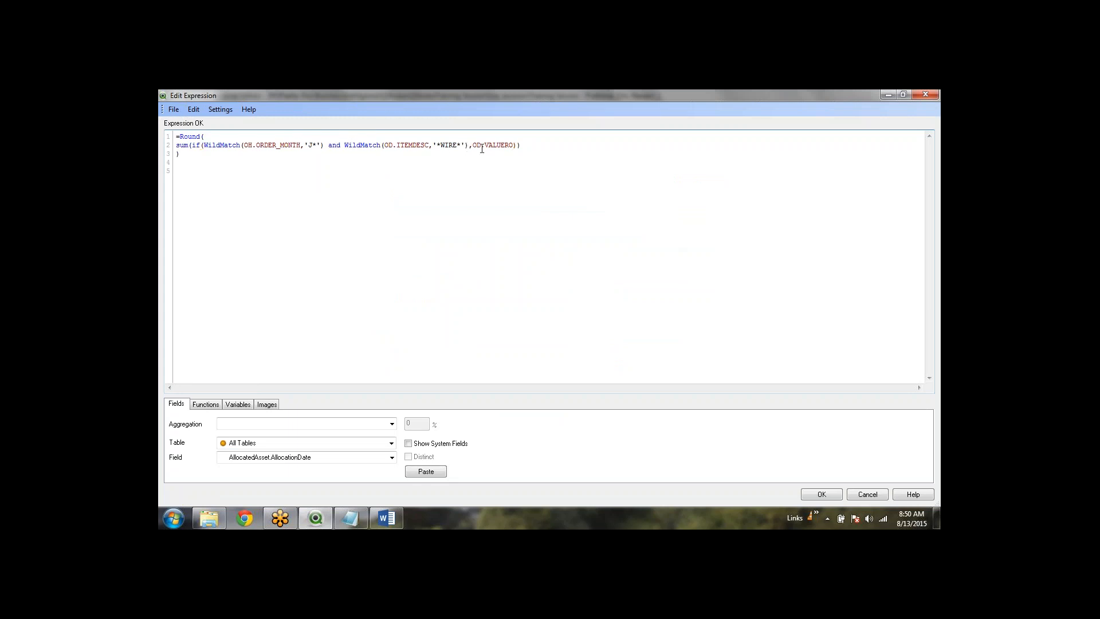
{"action": "left_click_drag", "start_coordinate": [485, 145], "coordinate": [513, 145]}
{"action": "left_click", "coordinate": [589, 207]}
{"action": "left_click_drag", "start_coordinate": [472, 148], "coordinate": [193, 148]}
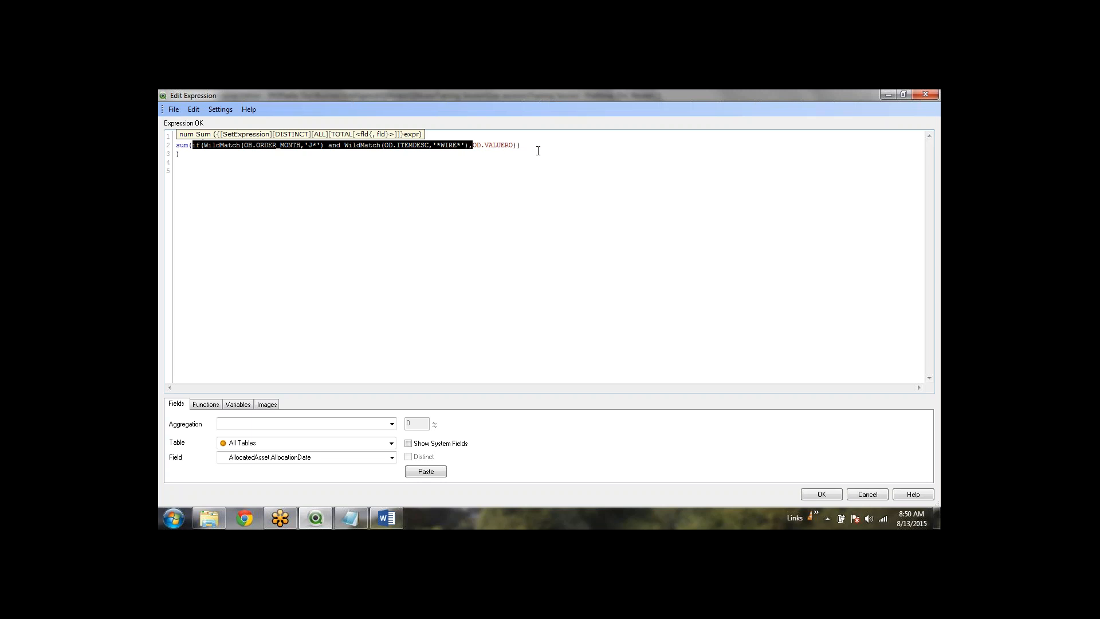
{"action": "left_click", "coordinate": [202, 154]}
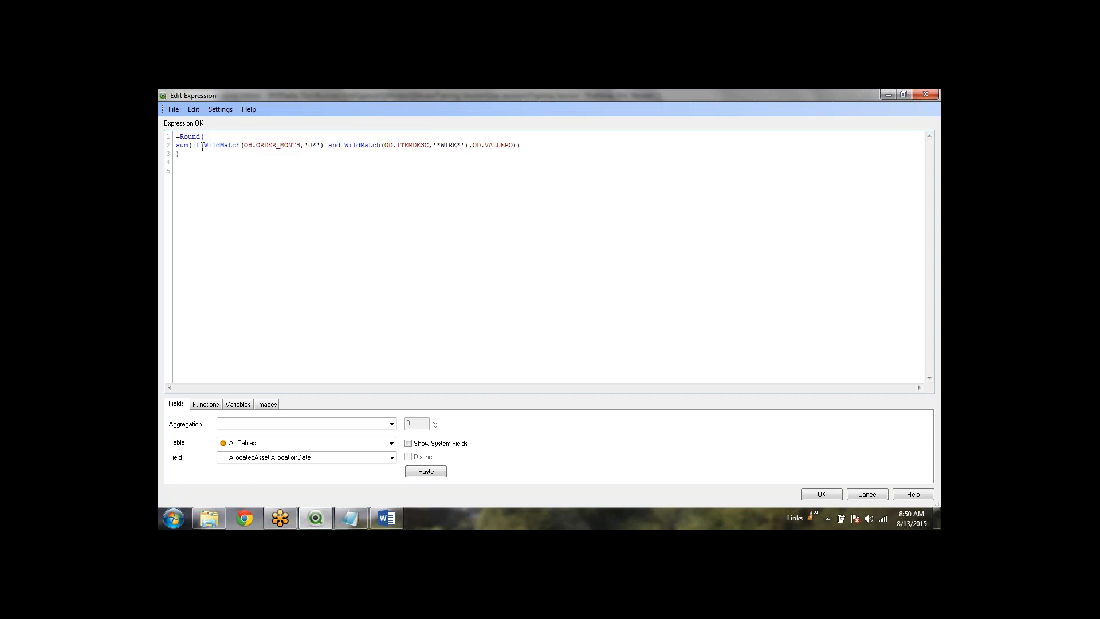
{"action": "left_click_drag", "start_coordinate": [193, 145], "coordinate": [448, 159]}
{"action": "left_click", "coordinate": [493, 159]}
In Word, highlight item 1's closing curly bracket and scroll through the set analysis Example section
{"action": "key", "text": "alt+Tab"}
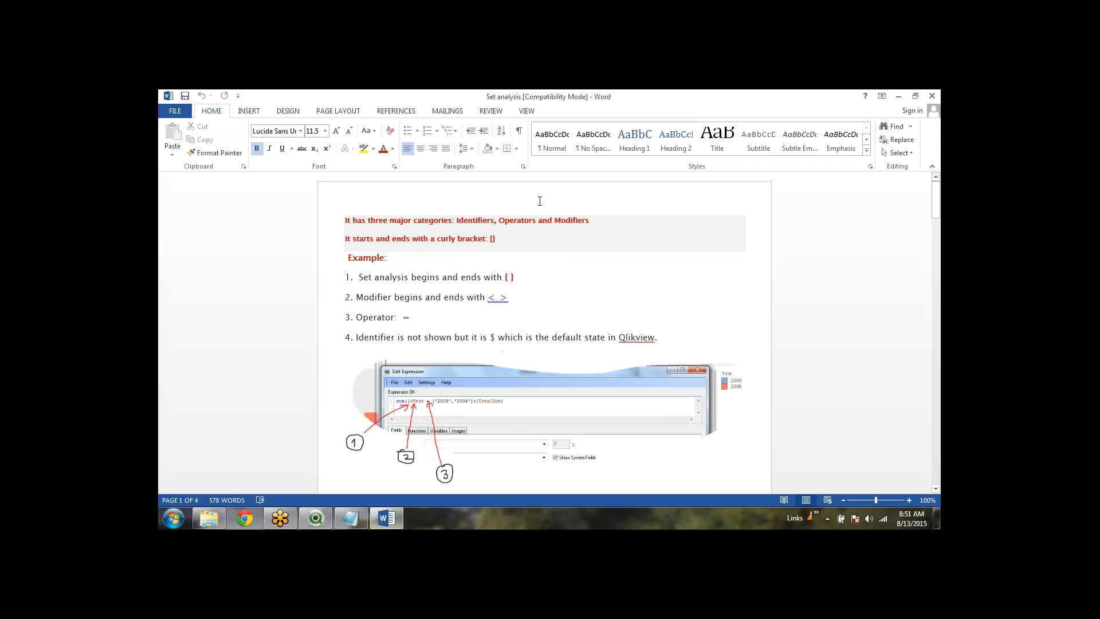
{"action": "left_click_drag", "start_coordinate": [515, 279], "coordinate": [504, 279]}
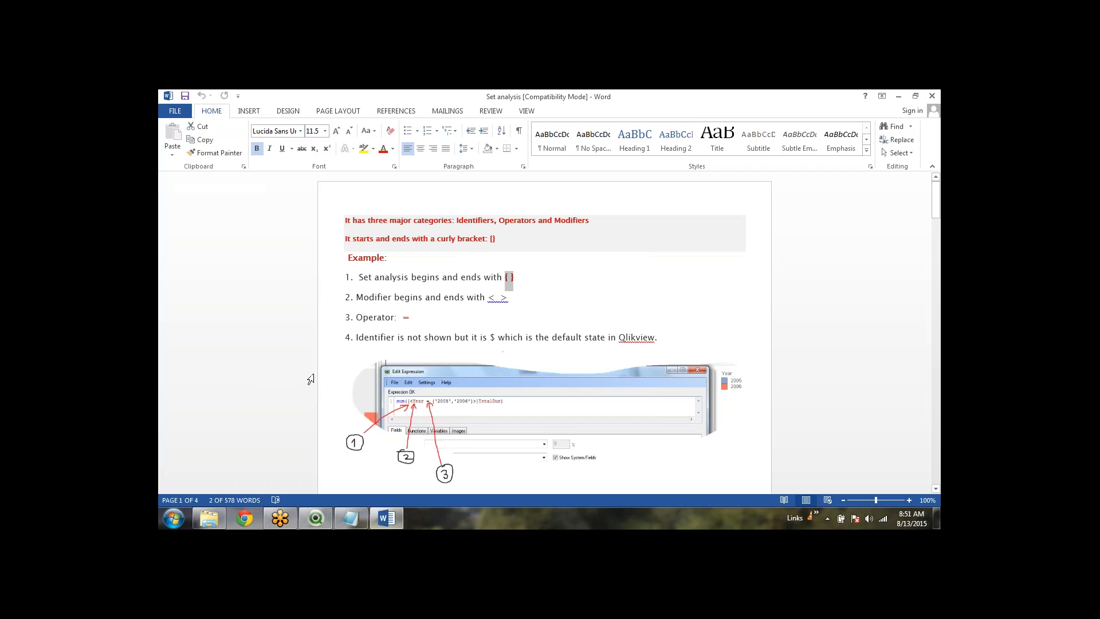
{"action": "scroll", "coordinate": [417, 384], "scroll_direction": "up", "scroll_amount": 1}
{"action": "scroll", "coordinate": [405, 332], "scroll_direction": "up", "scroll_amount": 8}
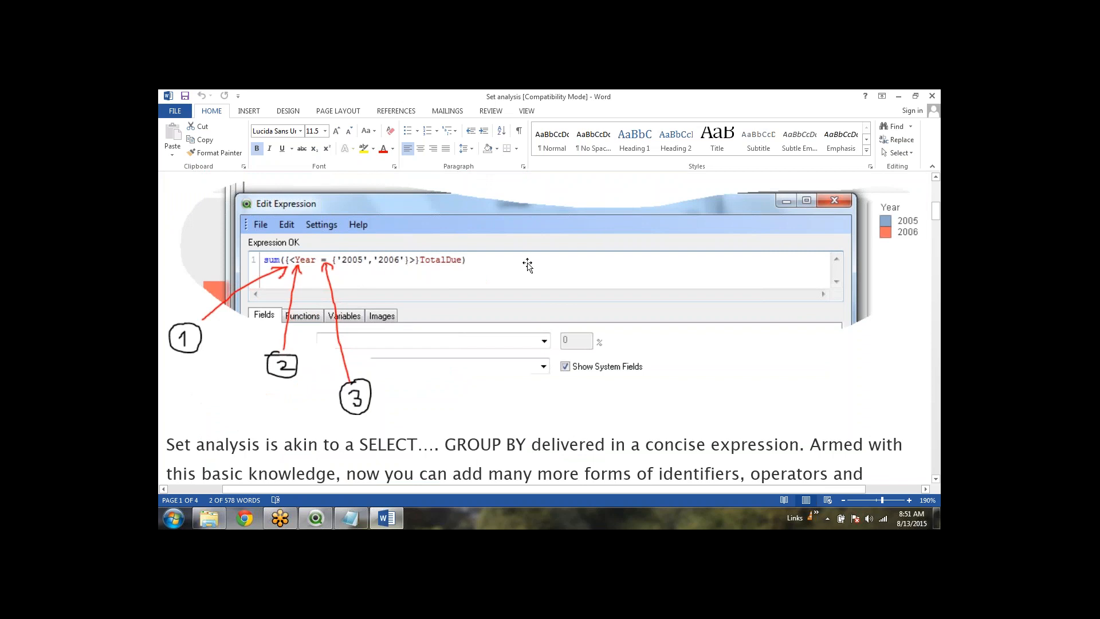
{"action": "scroll", "coordinate": [333, 331], "scroll_direction": "down", "scroll_amount": 1}
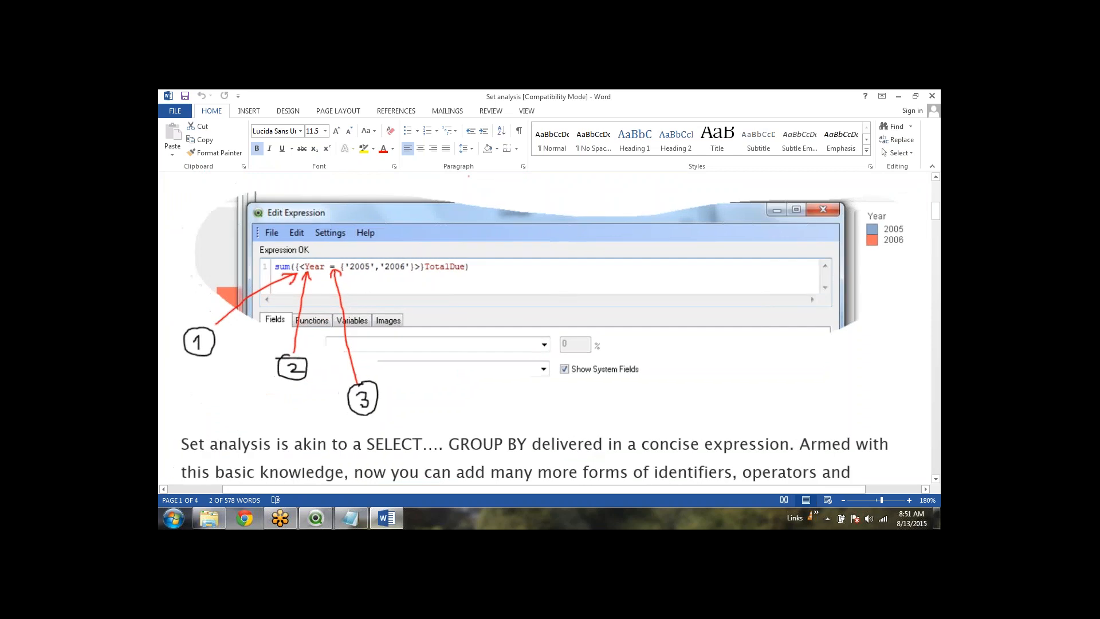
{"action": "scroll", "coordinate": [332, 330], "scroll_direction": "down", "scroll_amount": 1}
{"action": "scroll", "coordinate": [343, 440], "scroll_direction": "down", "scroll_amount": 3}
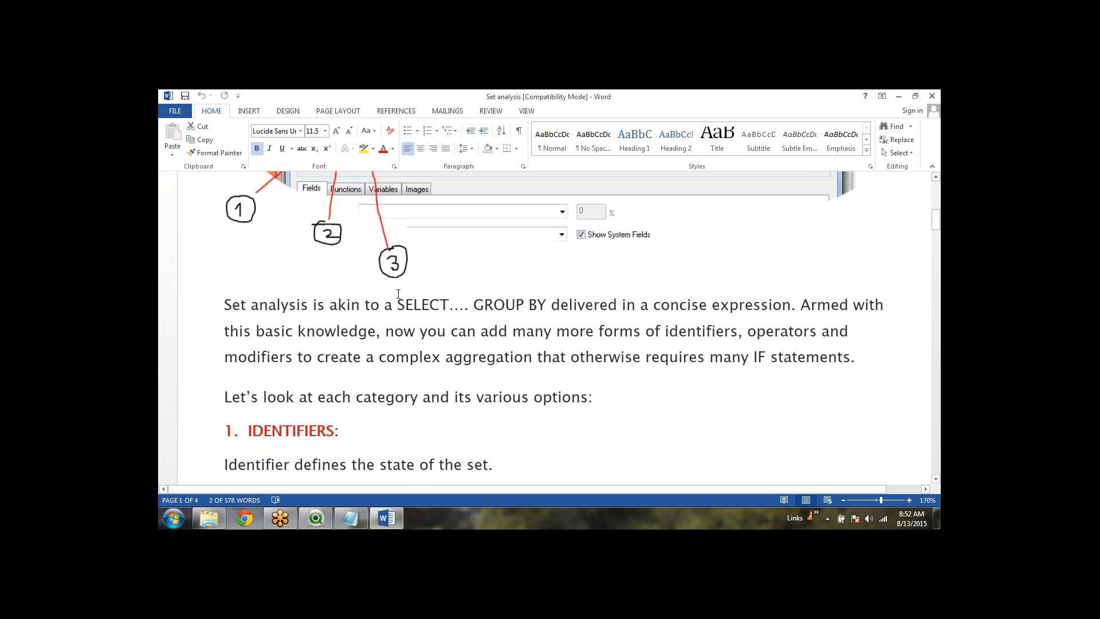
{"action": "scroll", "coordinate": [398, 294], "scroll_direction": "down", "scroll_amount": 2}
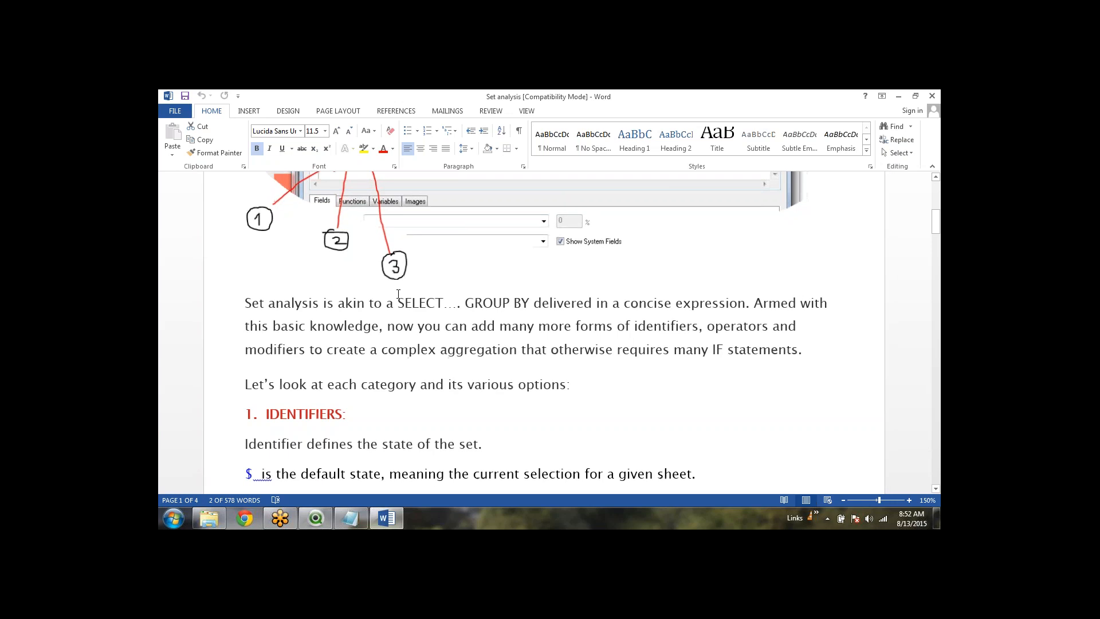
{"action": "scroll", "coordinate": [398, 294], "scroll_direction": "up", "scroll_amount": 5}
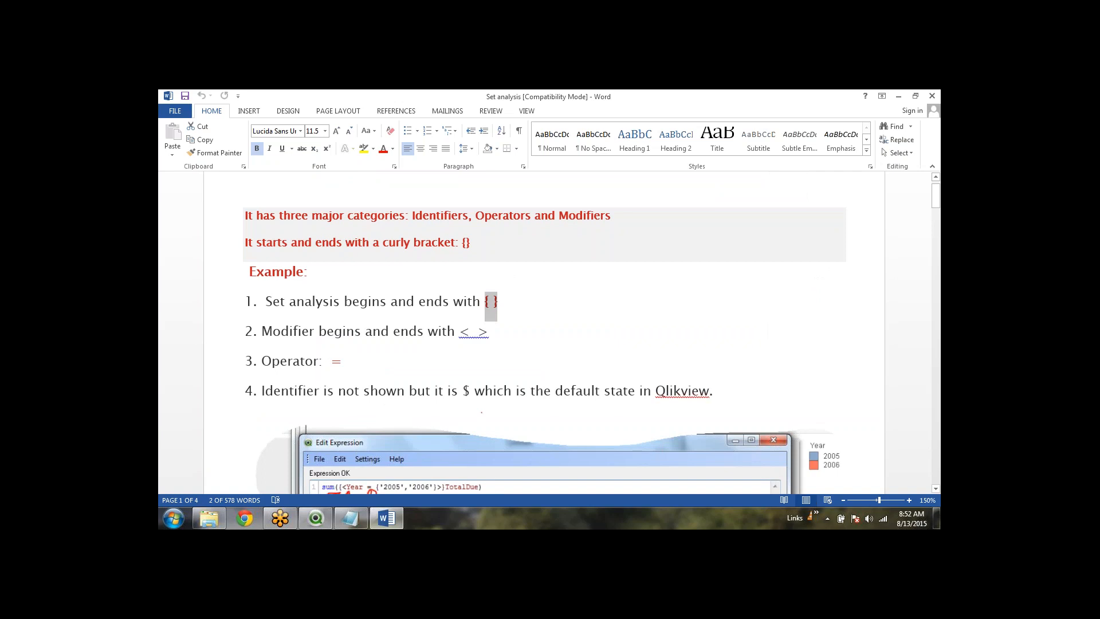
{"action": "left_click", "coordinate": [459, 331]}
{"action": "scroll", "coordinate": [538, 326], "scroll_direction": "up", "scroll_amount": 1}
{"action": "left_click", "coordinate": [538, 326]}
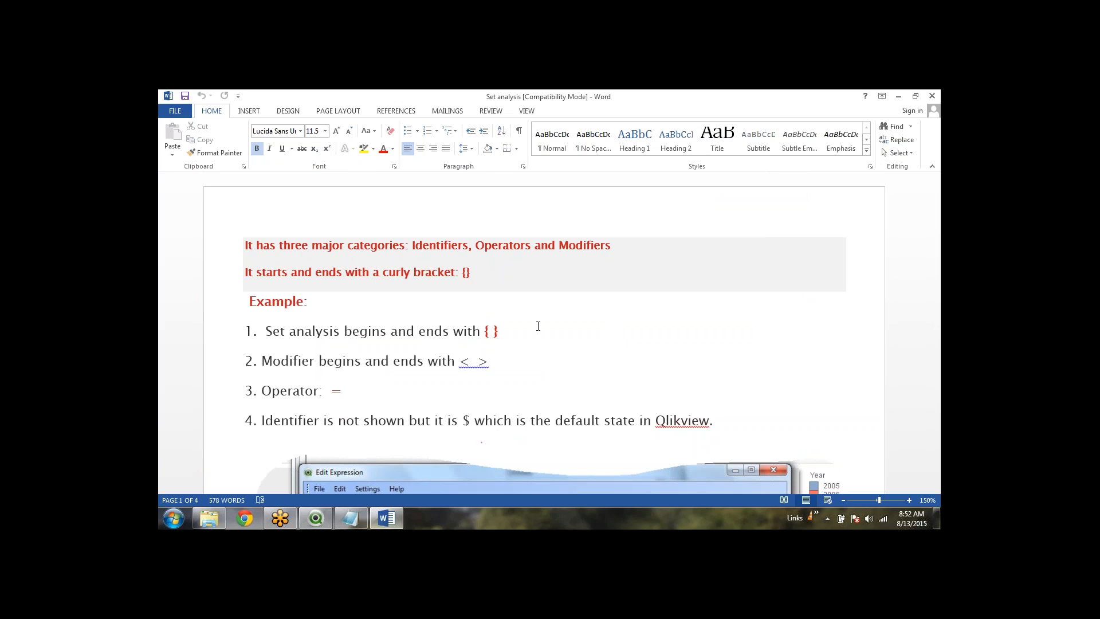
{"action": "left_click", "coordinate": [844, 106]}
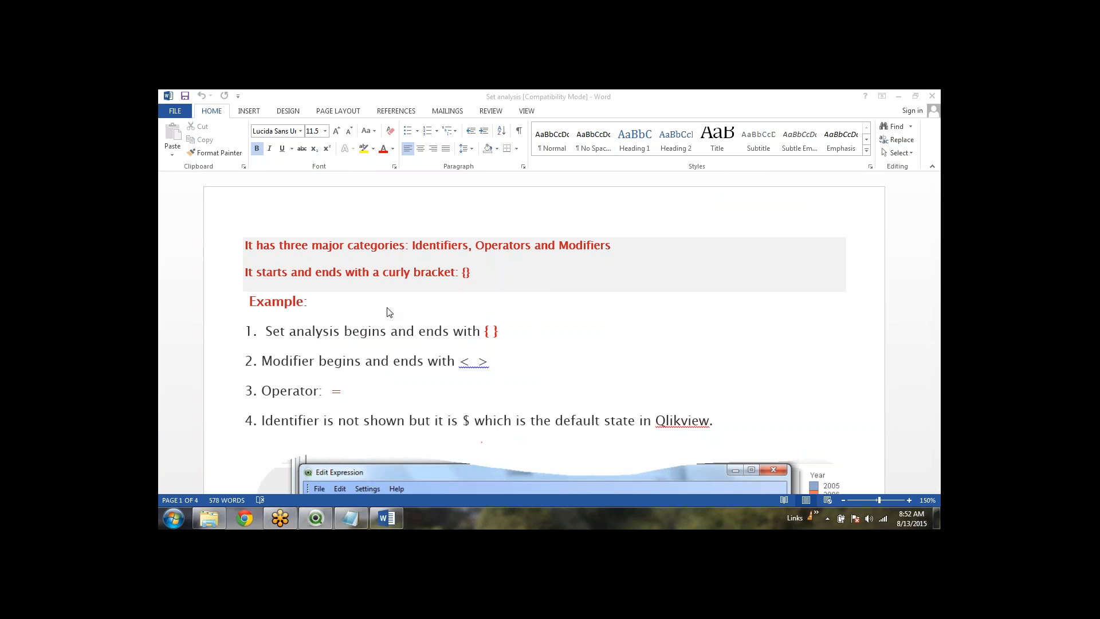
{"action": "left_click", "coordinate": [498, 331]}
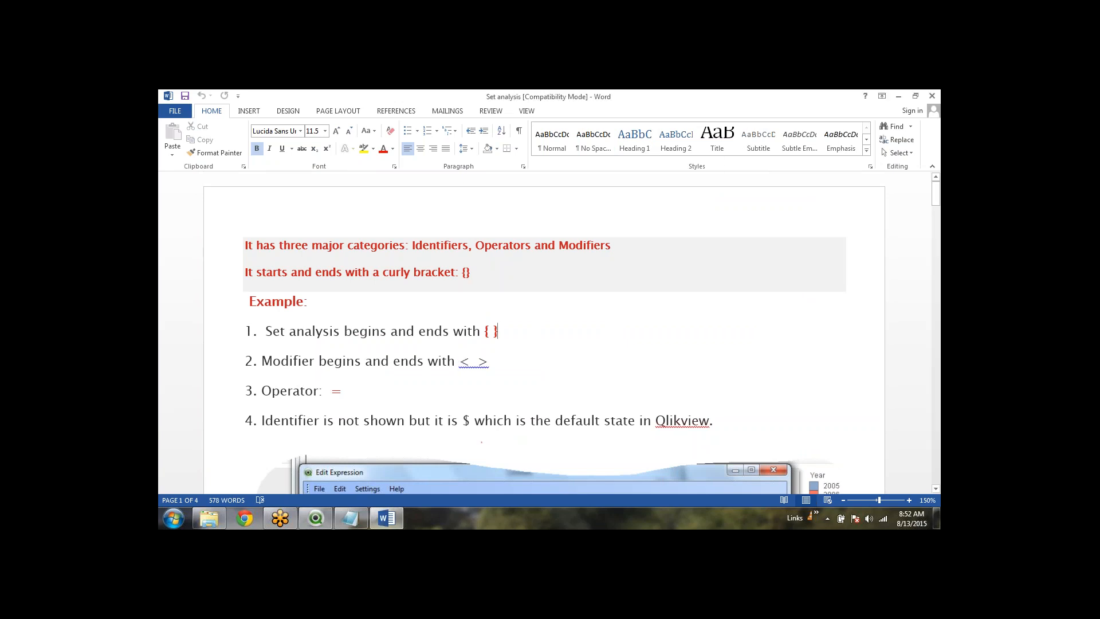
{"action": "left_click", "coordinate": [463, 362]}
{"action": "left_click_drag", "start_coordinate": [349, 388], "coordinate": [332, 392]}
{"action": "left_click", "coordinate": [378, 392]}
{"action": "left_click_drag", "start_coordinate": [495, 367], "coordinate": [467, 366]}
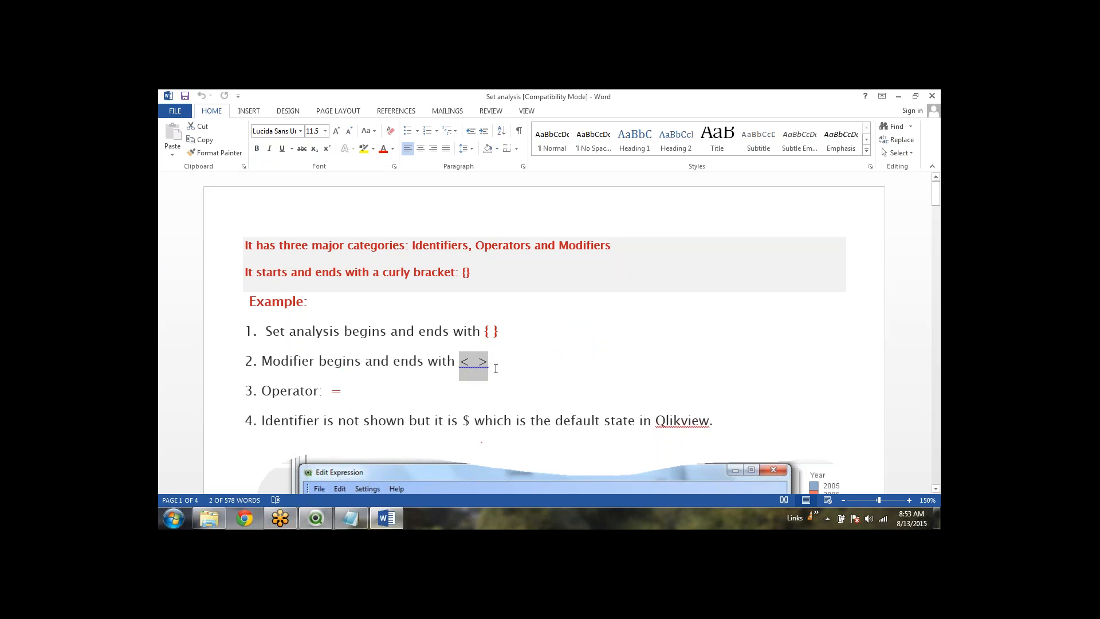
{"action": "scroll", "coordinate": [552, 342], "scroll_direction": "down", "scroll_amount": 2}
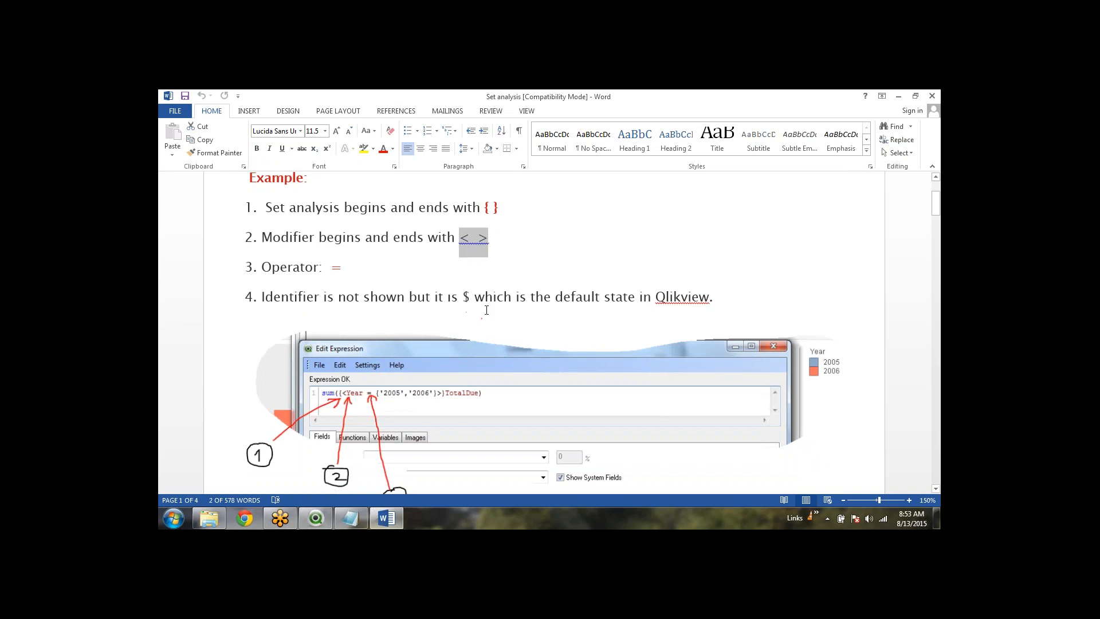
{"action": "left_click_drag", "start_coordinate": [462, 297], "coordinate": [470, 298]}
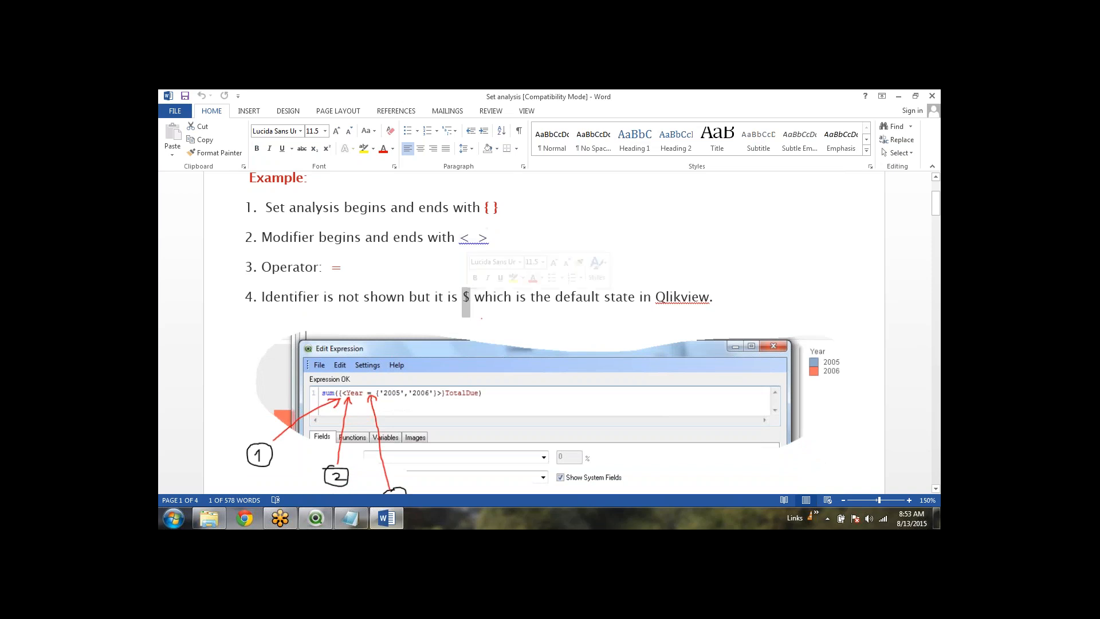
{"action": "left_click", "coordinate": [738, 308]}
{"action": "scroll", "coordinate": [734, 307], "scroll_direction": "down", "scroll_amount": 5}
{"action": "scroll", "coordinate": [723, 317], "scroll_direction": "down", "scroll_amount": 5}
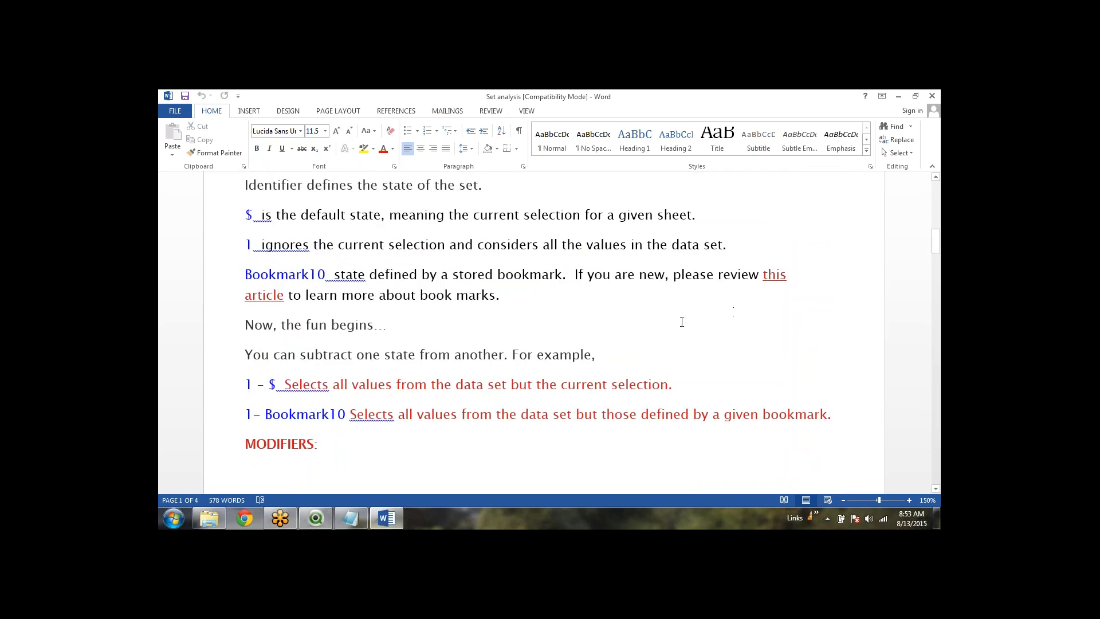
{"action": "scroll", "coordinate": [682, 322], "scroll_direction": "up", "scroll_amount": 3}
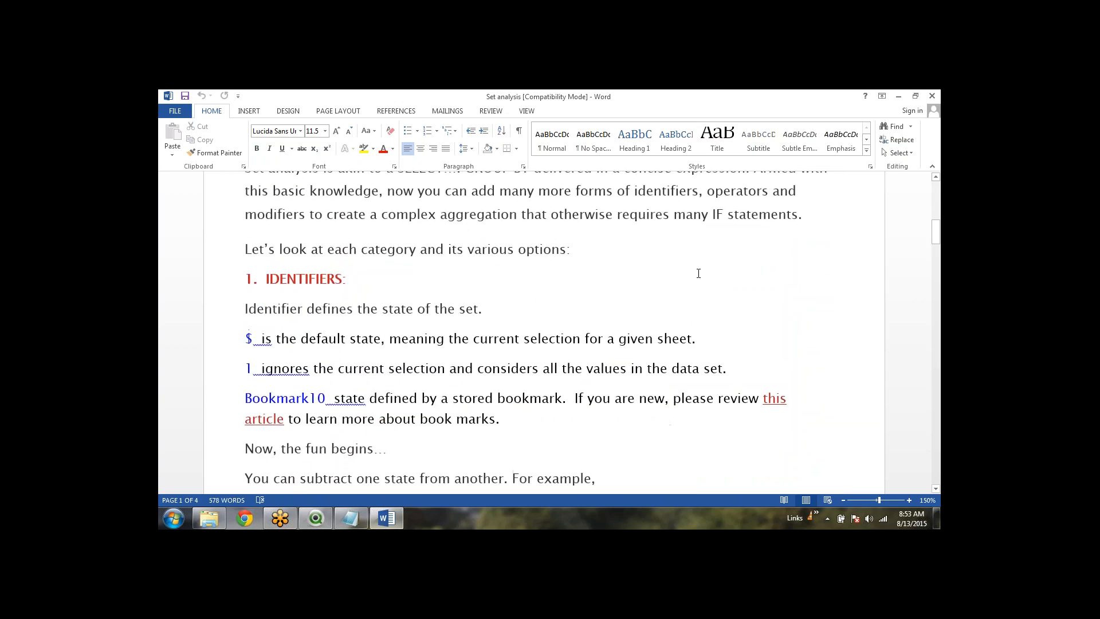
{"action": "left_click", "coordinate": [698, 273]}
{"action": "scroll", "coordinate": [644, 330], "scroll_direction": "down", "scroll_amount": 1}
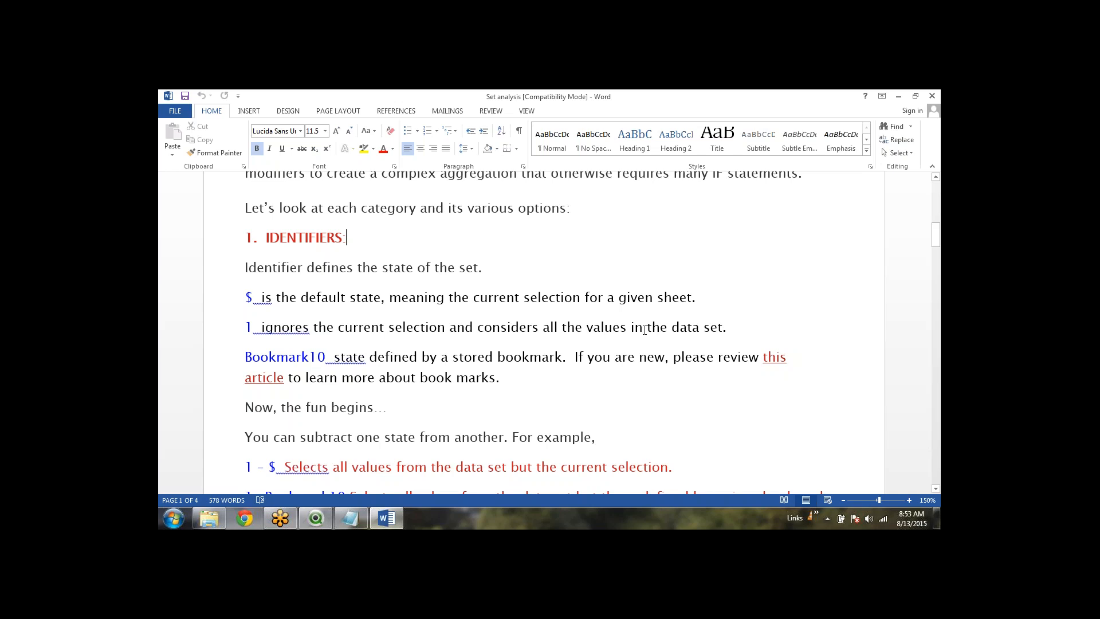
{"action": "left_click", "coordinate": [491, 265]}
{"action": "scroll", "coordinate": [714, 301], "scroll_direction": "down", "scroll_amount": 10}
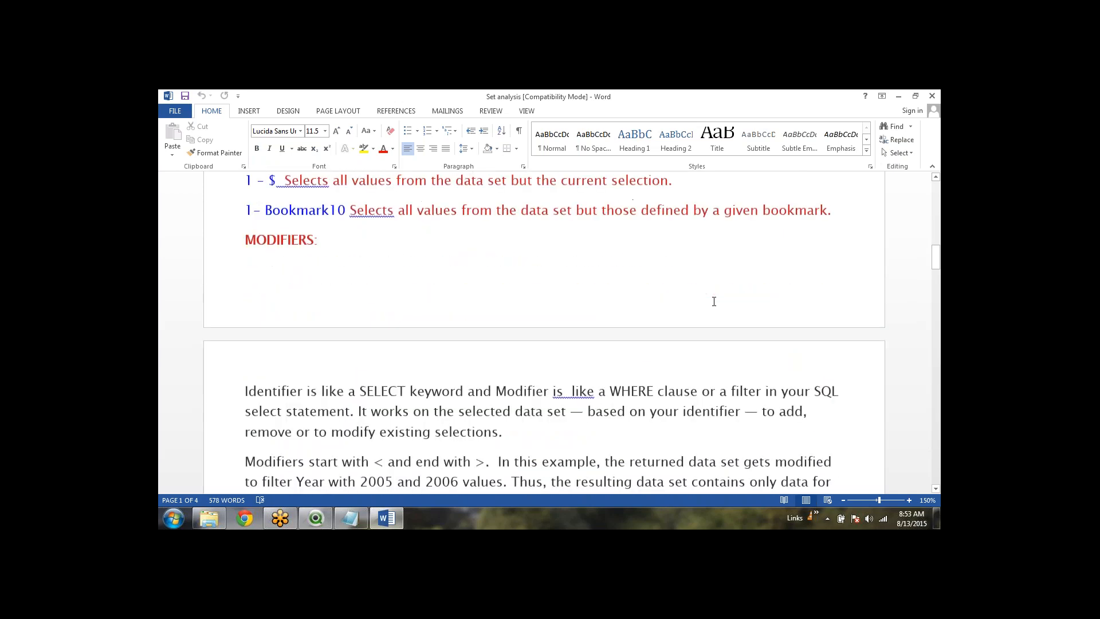
{"action": "scroll", "coordinate": [714, 301], "scroll_direction": "down", "scroll_amount": 5}
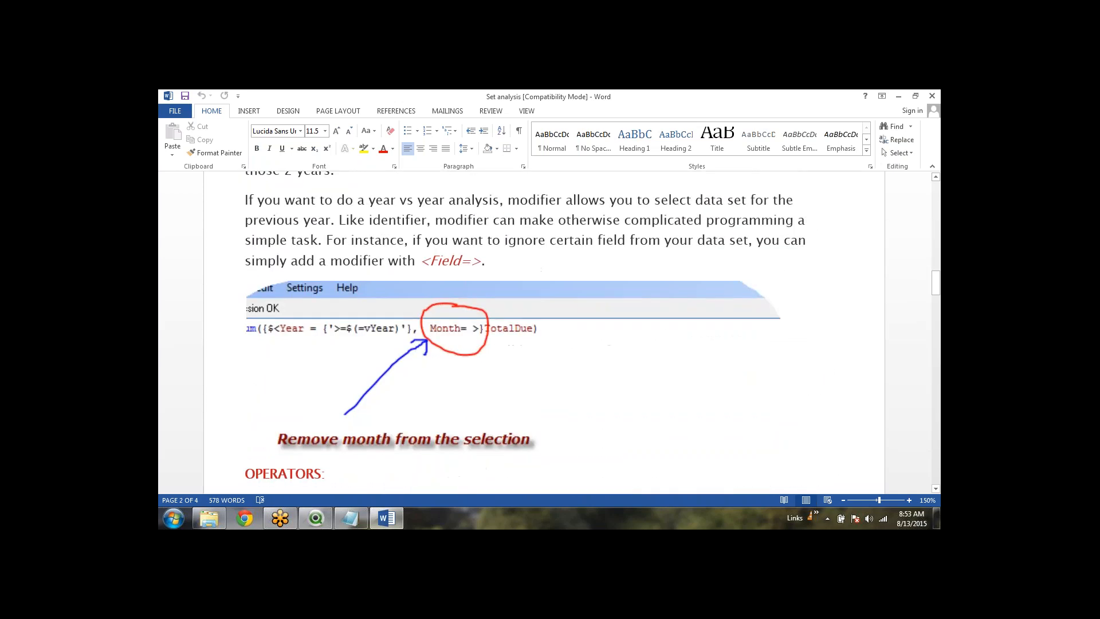
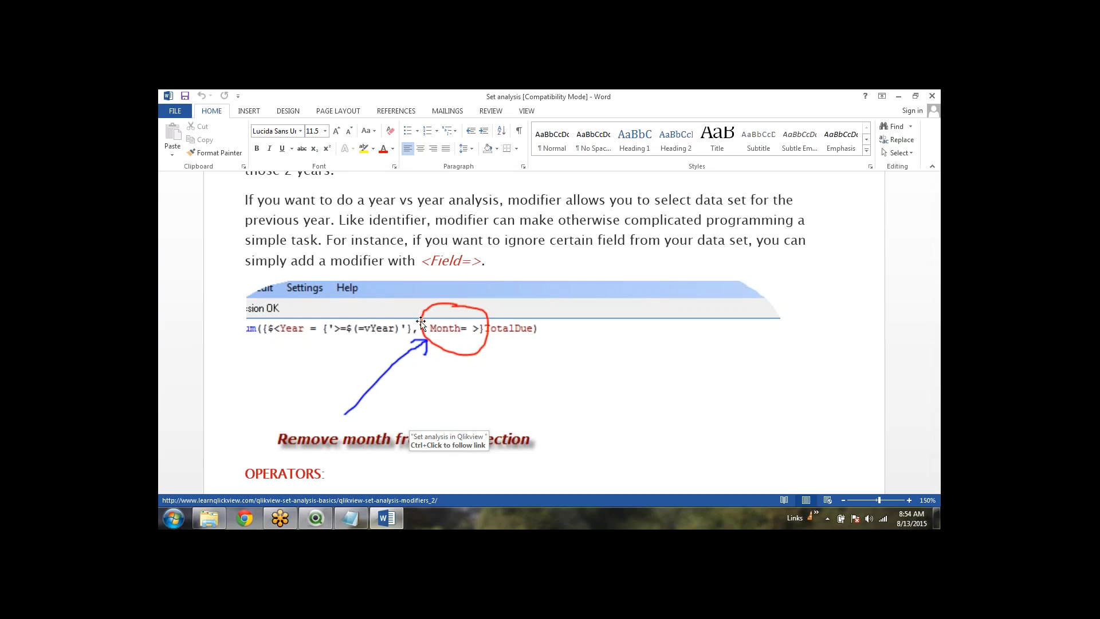
Scroll the Word notes past the operators section to page 3's If else Expression Floor(Sum(if(...))) block
{"action": "scroll", "coordinate": [496, 378], "scroll_direction": "down", "scroll_amount": 3}
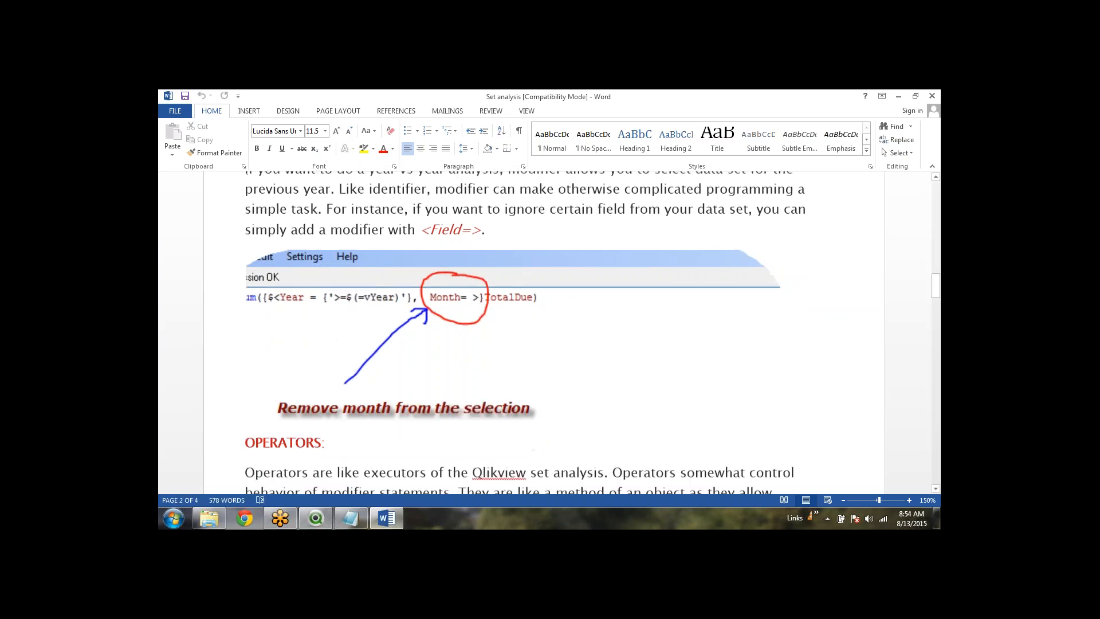
{"action": "scroll", "coordinate": [546, 369], "scroll_direction": "down", "scroll_amount": 2}
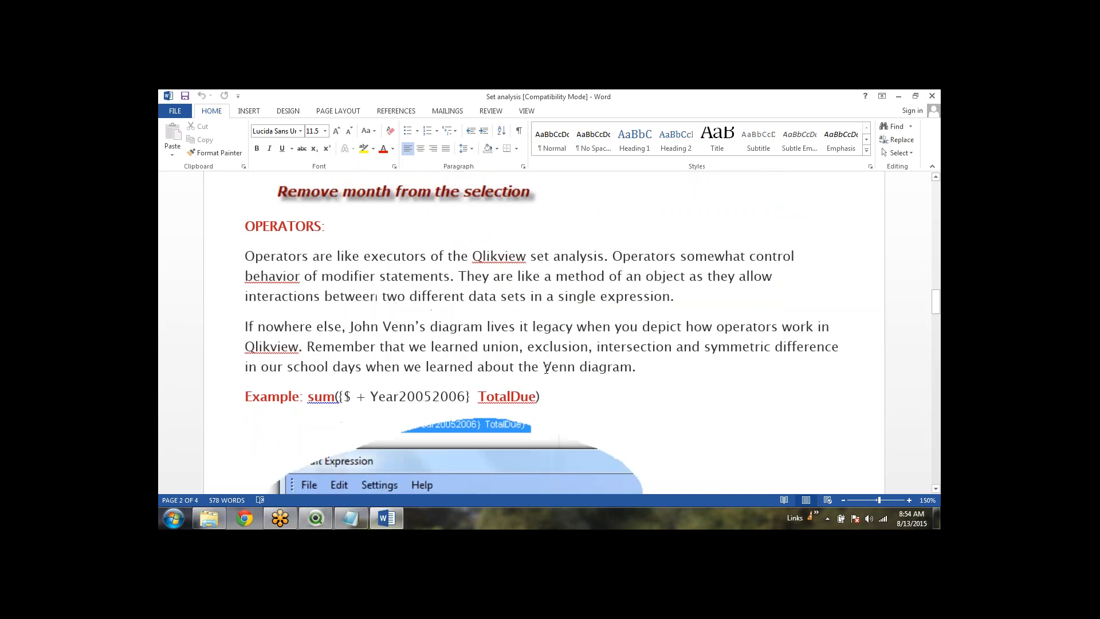
{"action": "scroll", "coordinate": [546, 369], "scroll_direction": "up", "scroll_amount": 3}
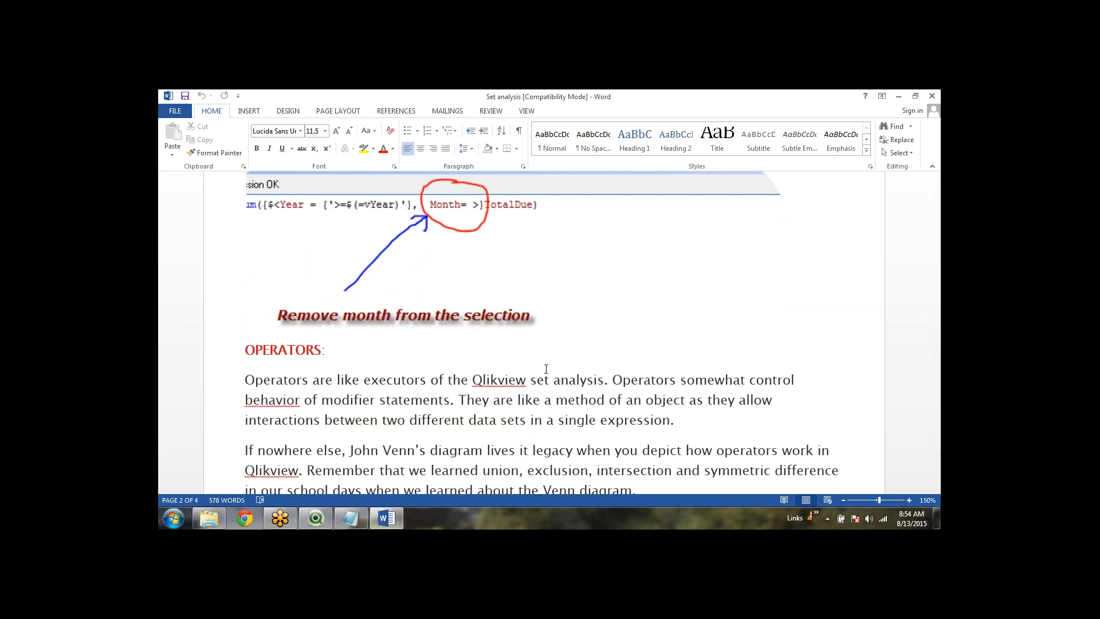
{"action": "scroll", "coordinate": [547, 369], "scroll_direction": "down", "scroll_amount": 6}
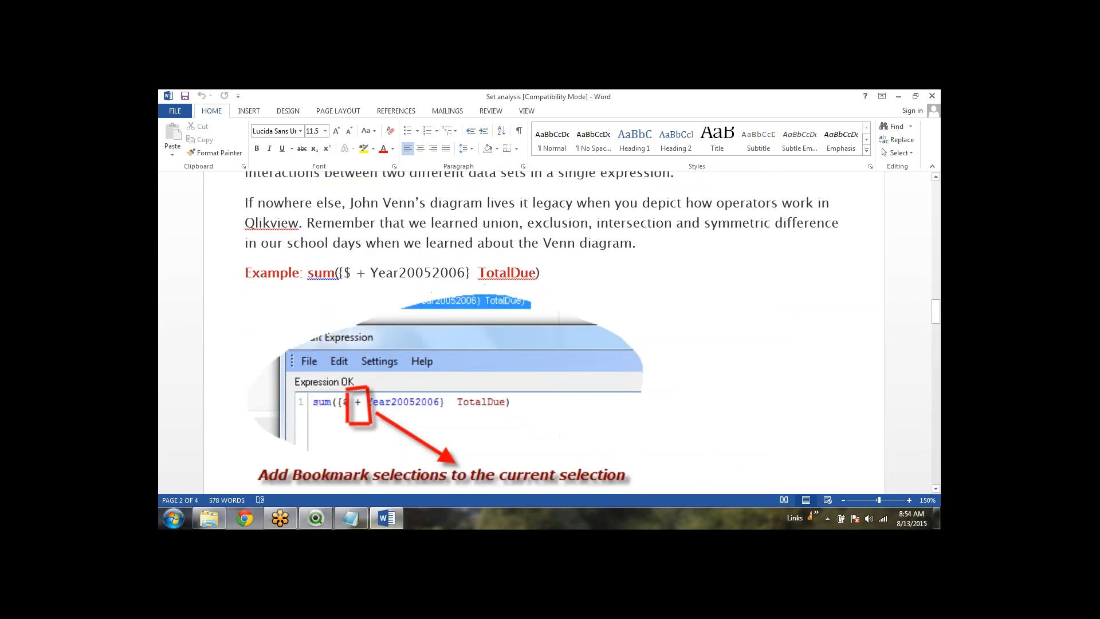
{"action": "scroll", "coordinate": [545, 333], "scroll_direction": "down", "scroll_amount": 20}
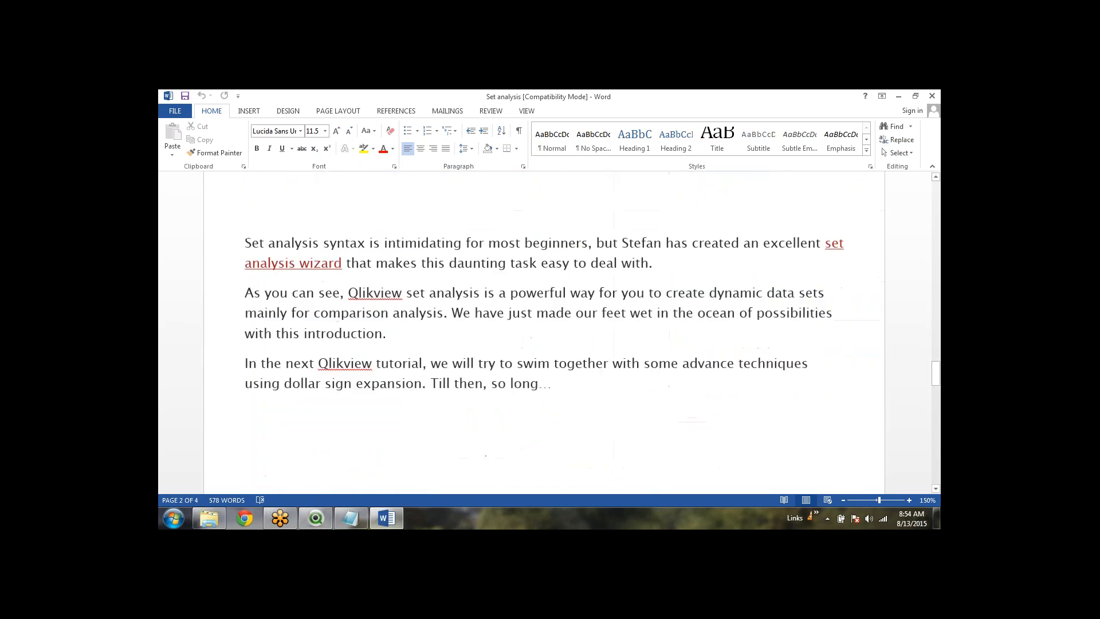
{"action": "scroll", "coordinate": [545, 333], "scroll_direction": "down", "scroll_amount": 10}
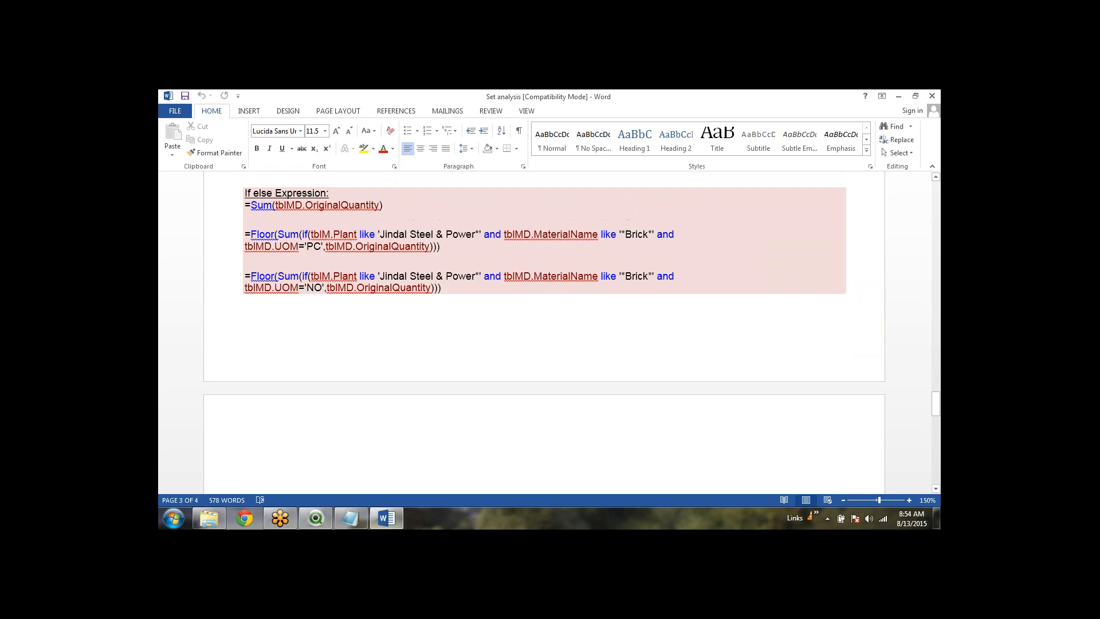
{"action": "scroll", "coordinate": [545, 332], "scroll_direction": "down", "scroll_amount": 1, "text": "ctrl"}
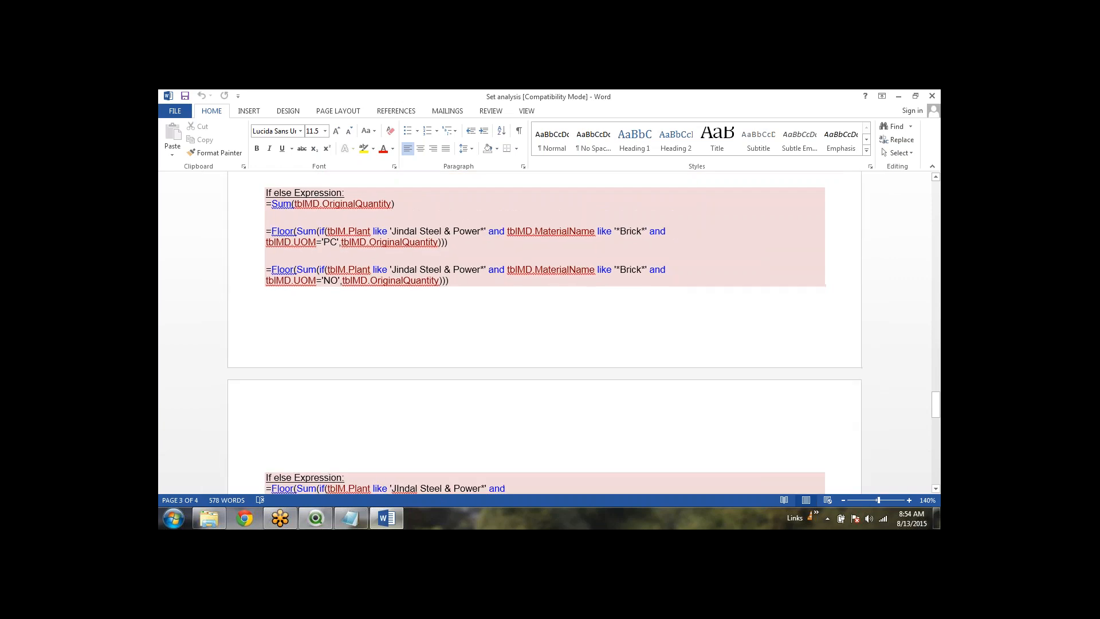
{"action": "scroll", "coordinate": [544, 332], "scroll_direction": "down", "scroll_amount": 3}
{"action": "scroll", "coordinate": [544, 333], "scroll_direction": "down", "scroll_amount": 1, "text": "ctrl"}
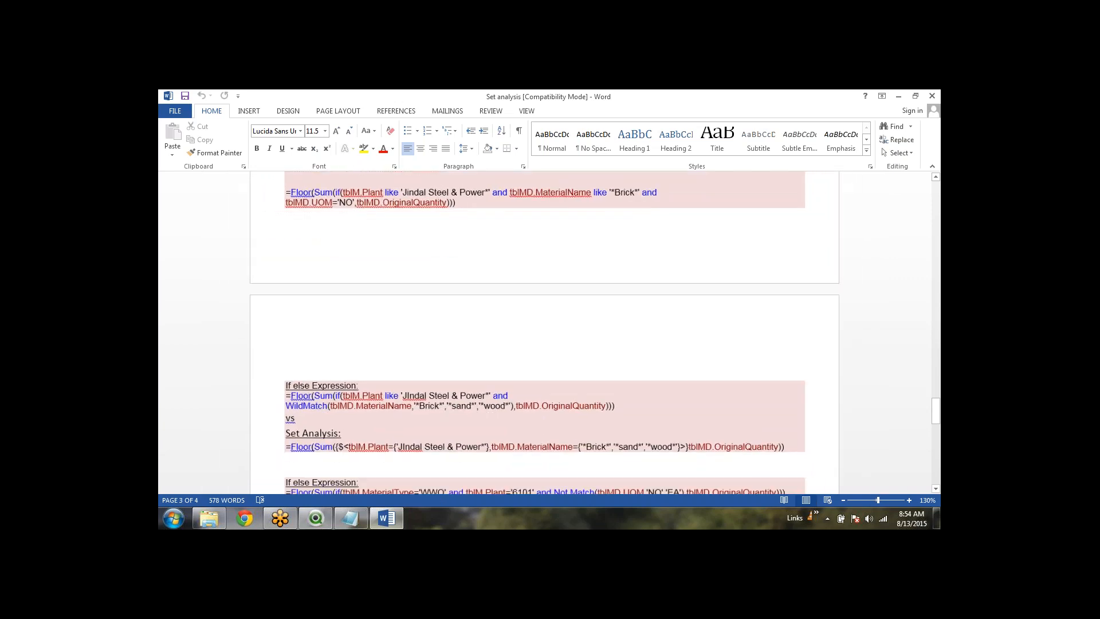
{"action": "scroll", "coordinate": [544, 332], "scroll_direction": "down", "scroll_amount": 3}
{"action": "scroll", "coordinate": [545, 333], "scroll_direction": "down", "scroll_amount": 8}
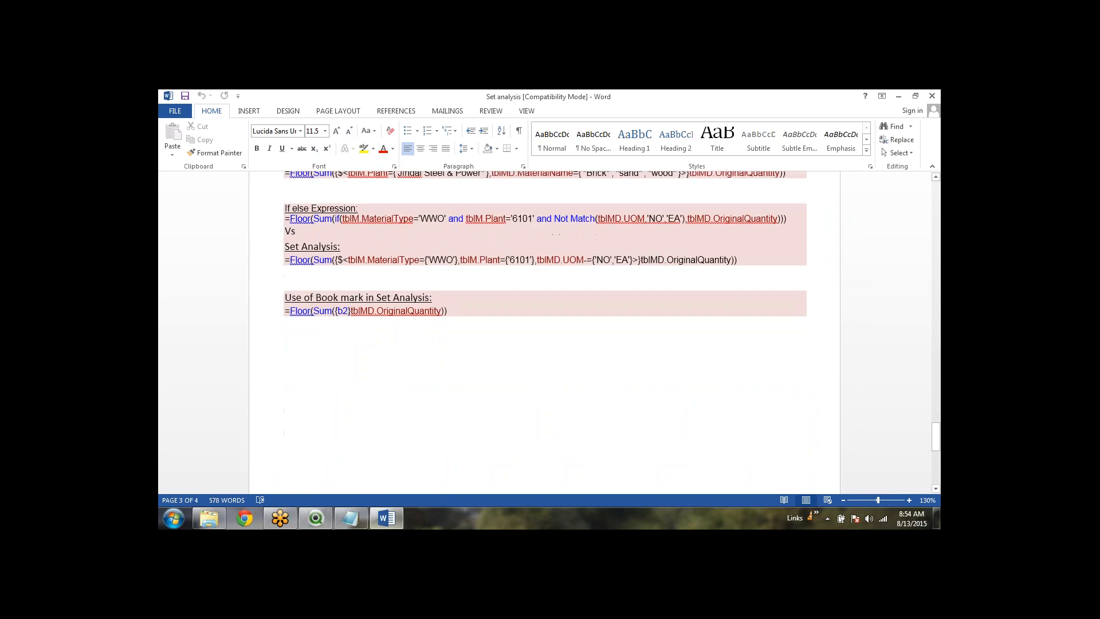
{"action": "scroll", "coordinate": [544, 332], "scroll_direction": "up", "scroll_amount": 5}
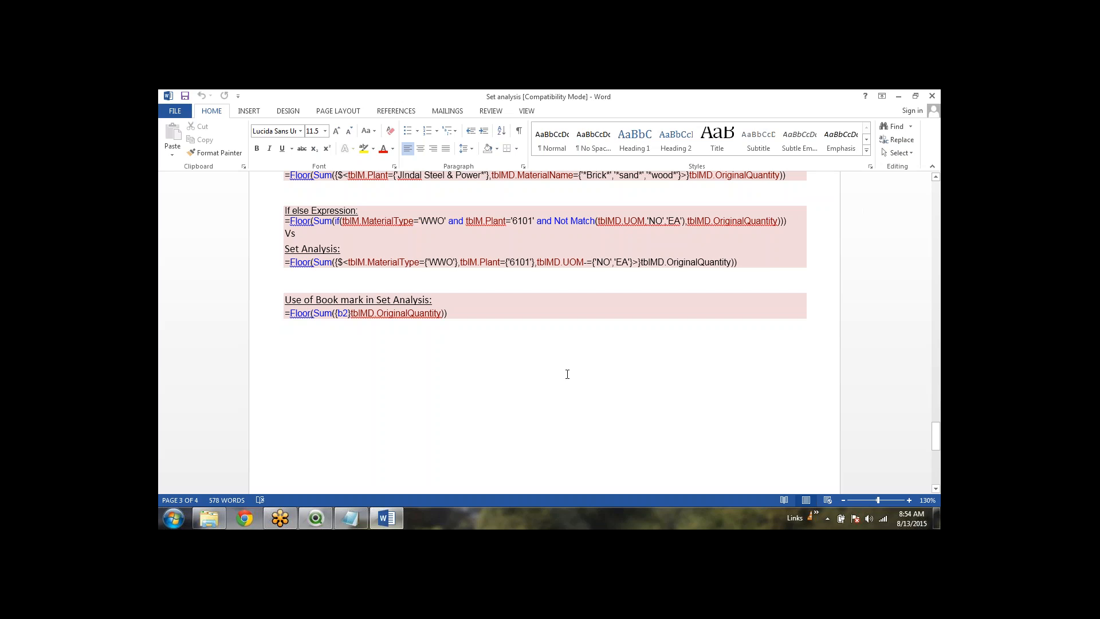
{"action": "scroll", "coordinate": [567, 375], "scroll_direction": "up", "scroll_amount": 1}
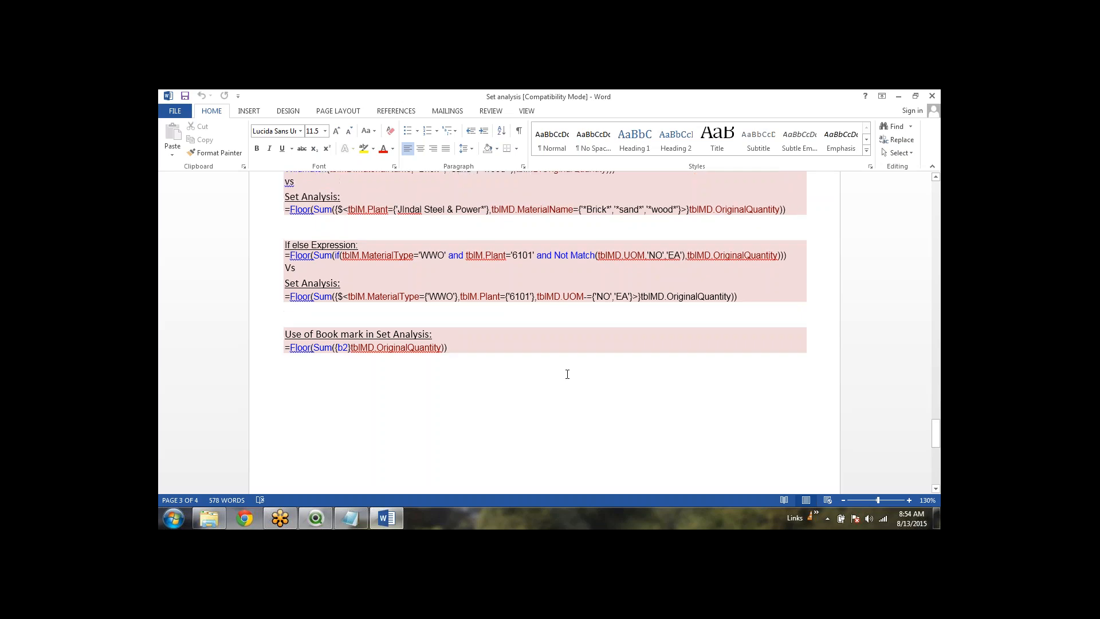
{"action": "scroll", "coordinate": [370, 324], "scroll_direction": "up", "scroll_amount": 7}
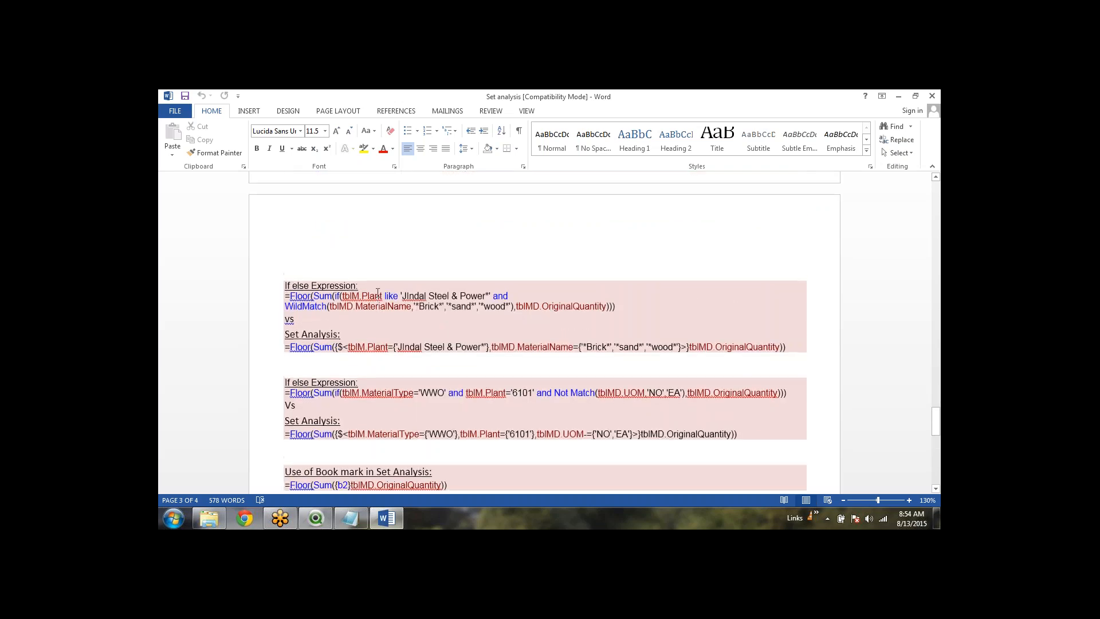
{"action": "scroll", "coordinate": [445, 236], "scroll_direction": "up", "scroll_amount": 3}
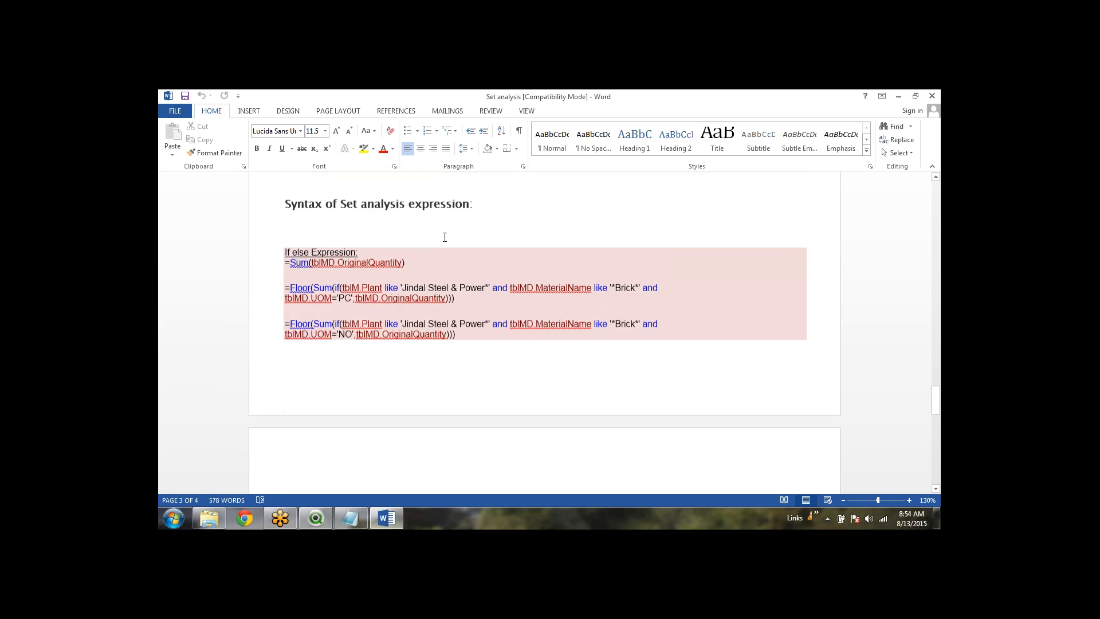
{"action": "left_click", "coordinate": [487, 356]}
{"action": "scroll", "coordinate": [487, 356], "scroll_direction": "down", "scroll_amount": 4}
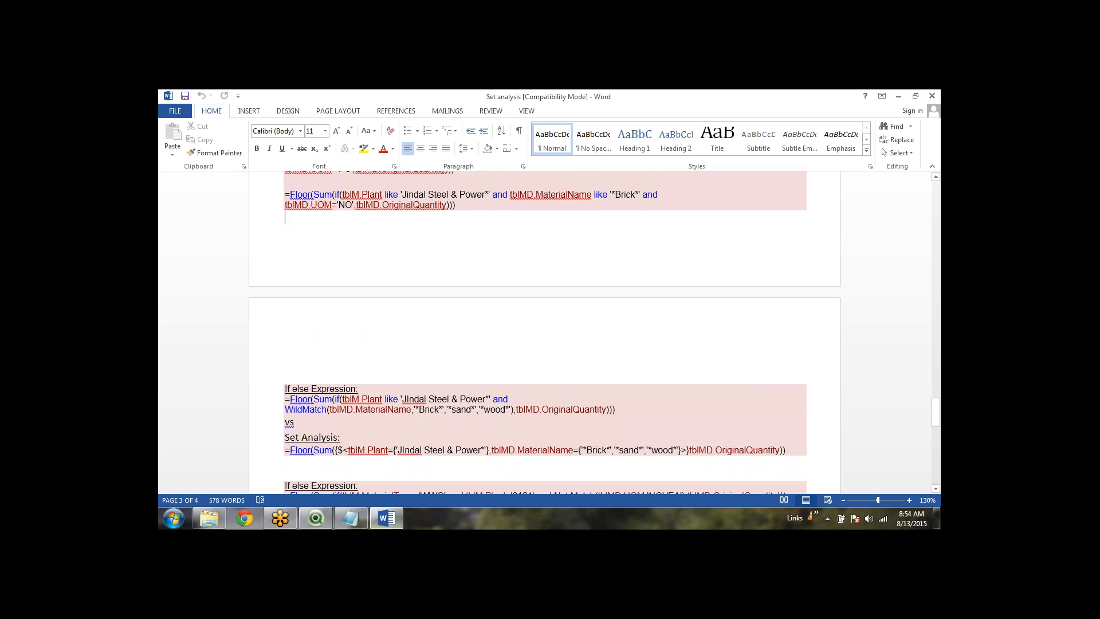
{"action": "scroll", "coordinate": [545, 332], "scroll_direction": "down", "scroll_amount": 3}
{"action": "scroll", "coordinate": [512, 365], "scroll_direction": "down", "scroll_amount": 1}
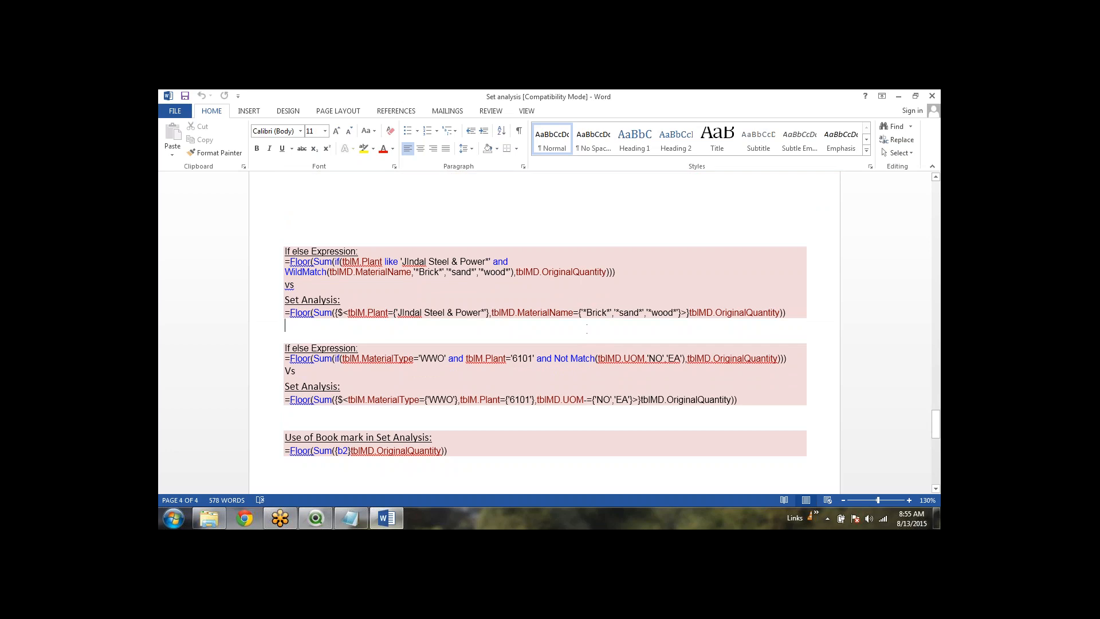
{"action": "scroll", "coordinate": [545, 333], "scroll_direction": "up", "scroll_amount": 15}
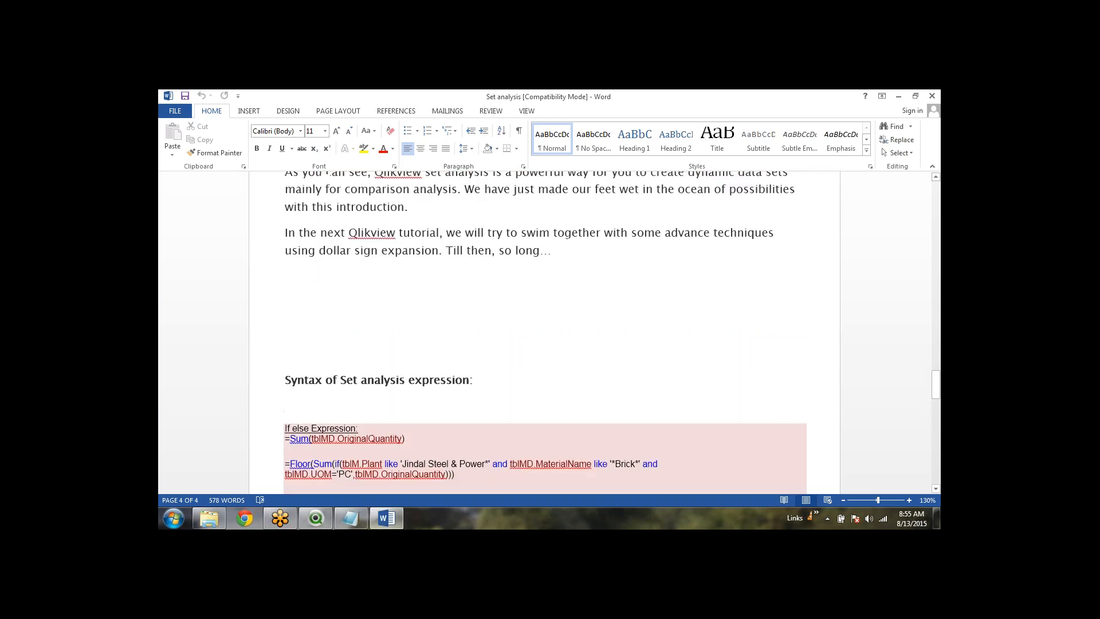
{"action": "scroll", "coordinate": [473, 214], "scroll_direction": "up", "scroll_amount": 8}
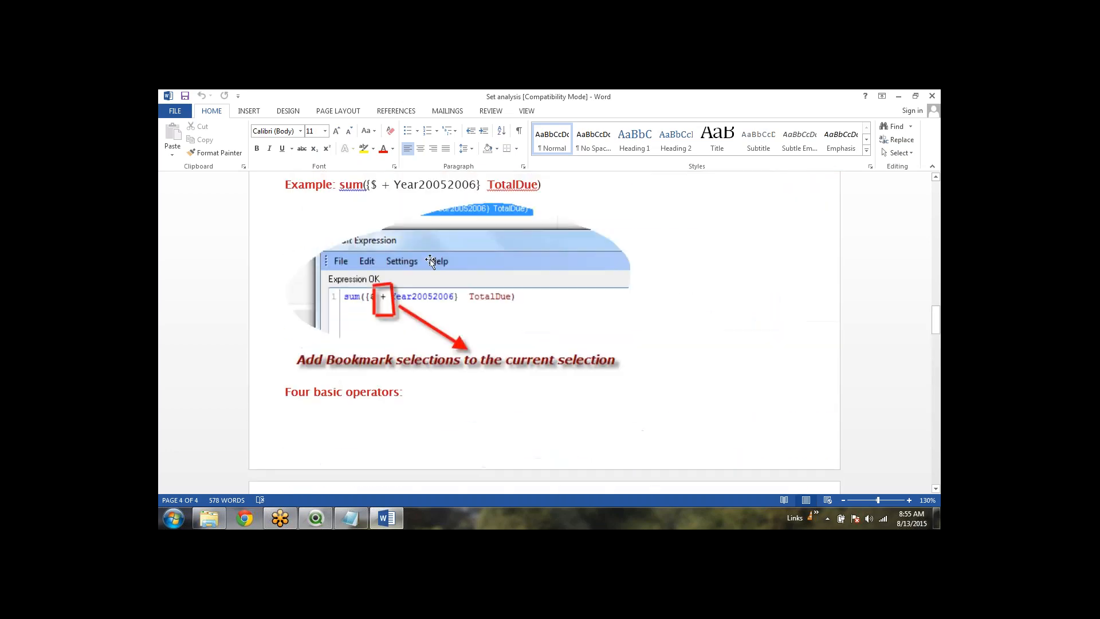
{"action": "left_click", "coordinate": [543, 185]}
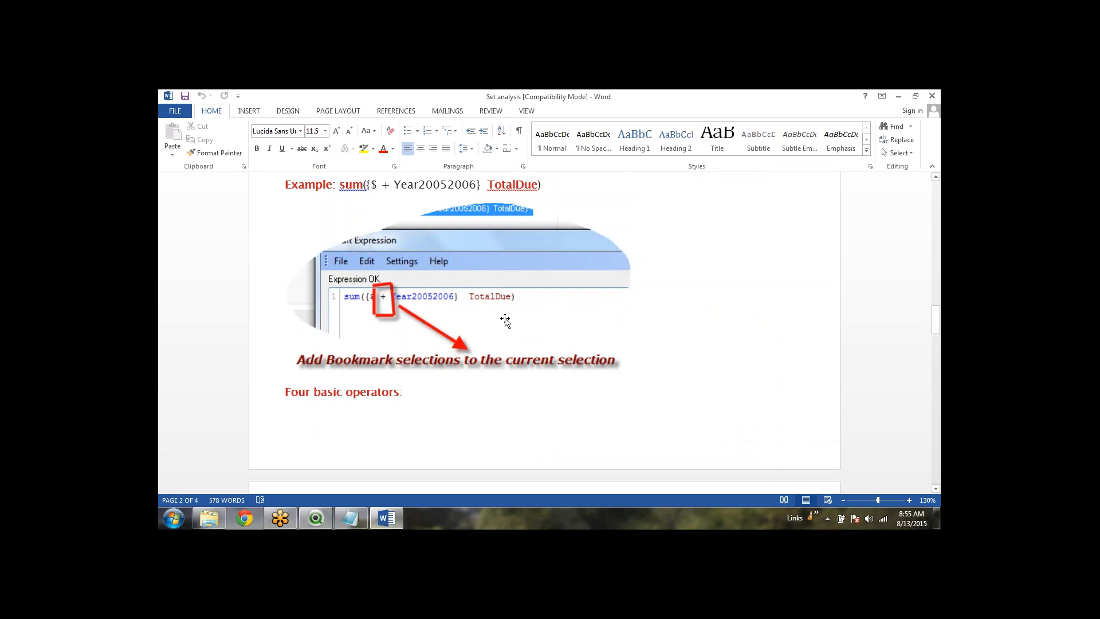
{"action": "scroll", "coordinate": [504, 319], "scroll_direction": "down", "scroll_amount": 8}
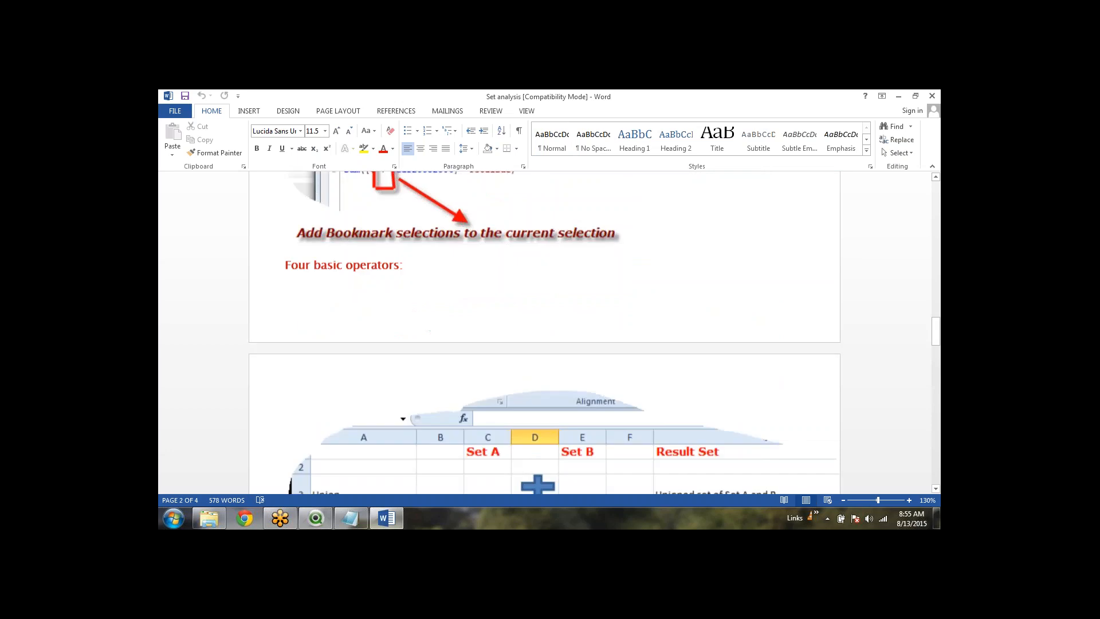
Join the sum(if(WildMatch...)) line onto the =Round( line so the expression validates as Expression OK
{"action": "left_click", "coordinate": [322, 518]}
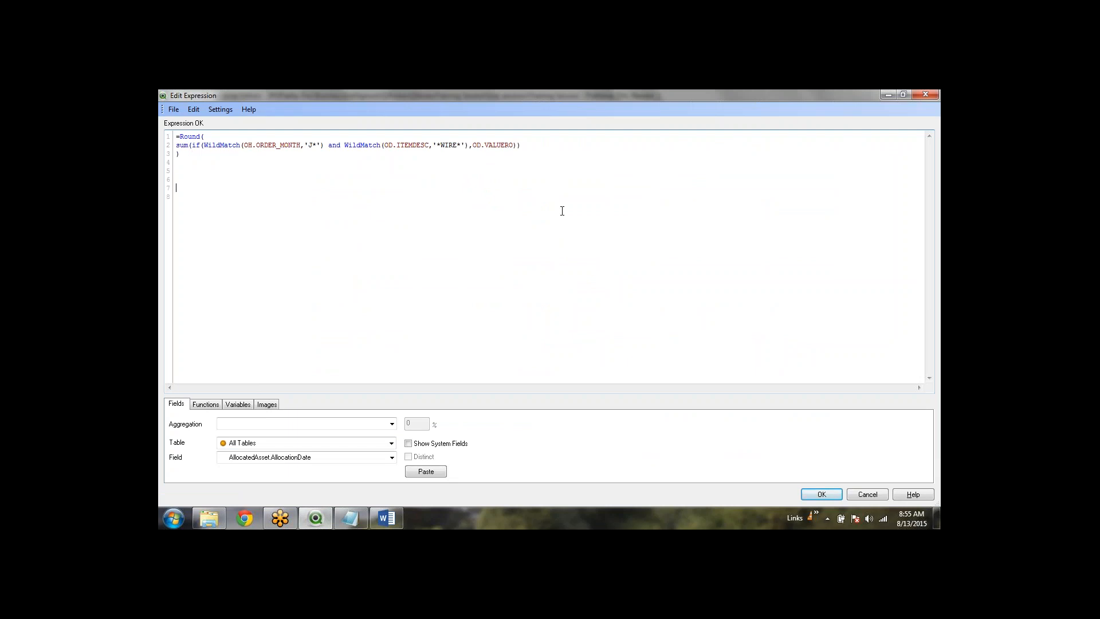
{"action": "left_click", "coordinate": [226, 135]}
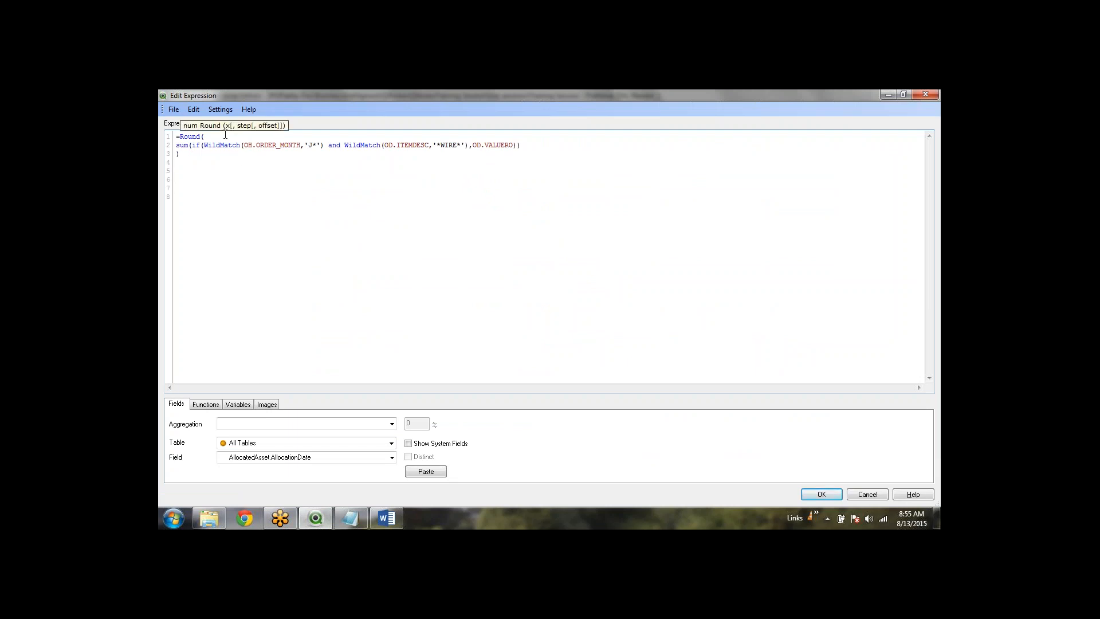
{"action": "key", "text": "Delete"}
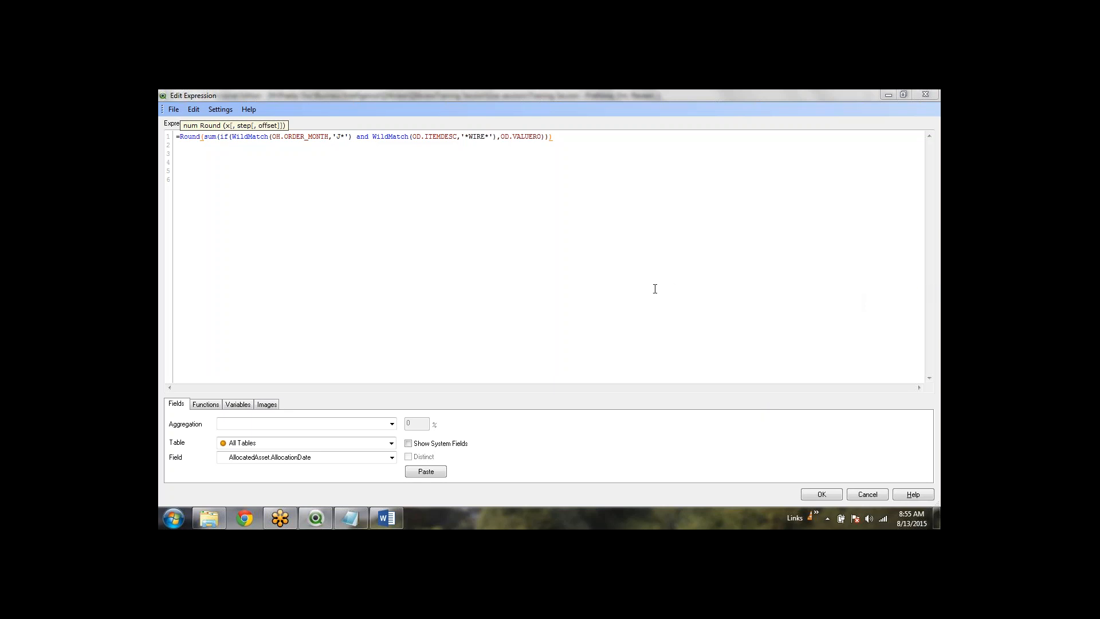
{"action": "left_click", "coordinate": [630, 144]}
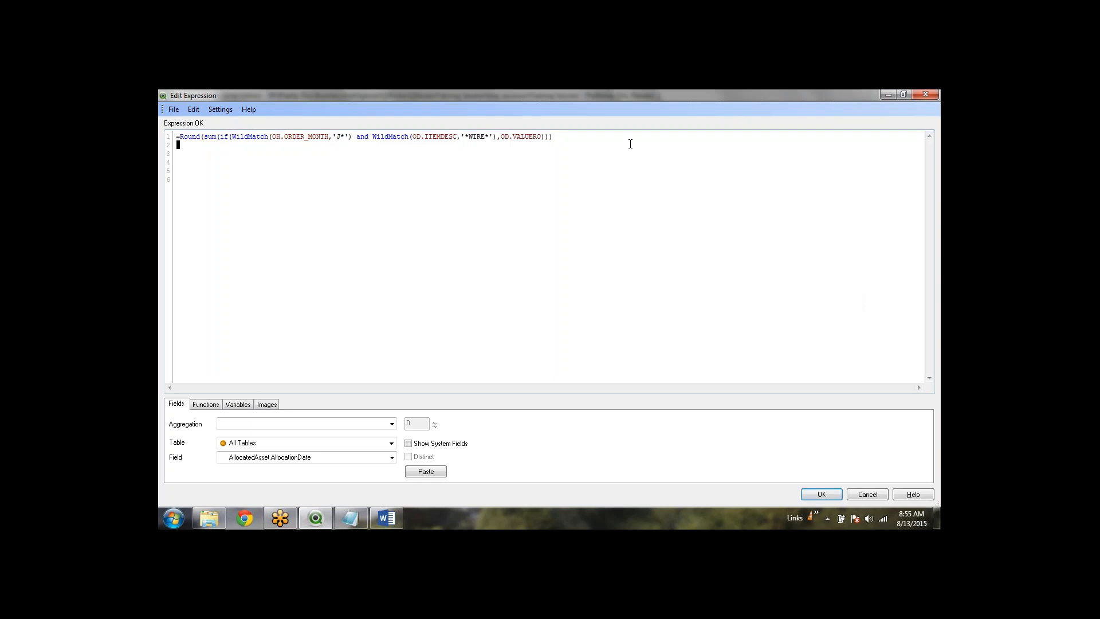
{"action": "left_click", "coordinate": [636, 137]}
{"action": "left_click", "coordinate": [616, 224]}
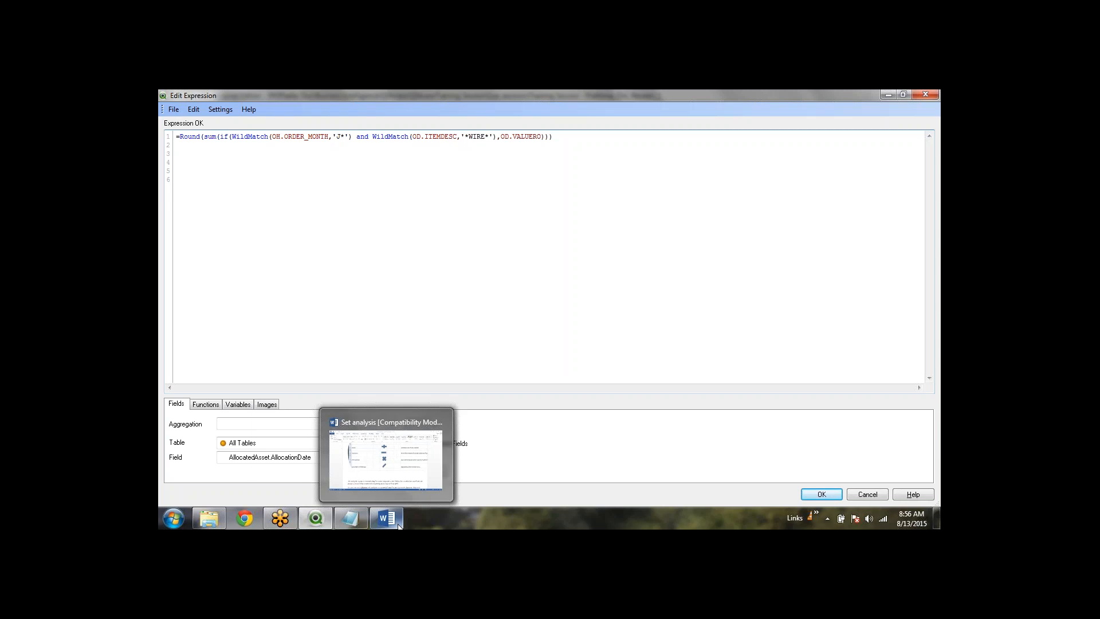
{"action": "left_click", "coordinate": [408, 461]}
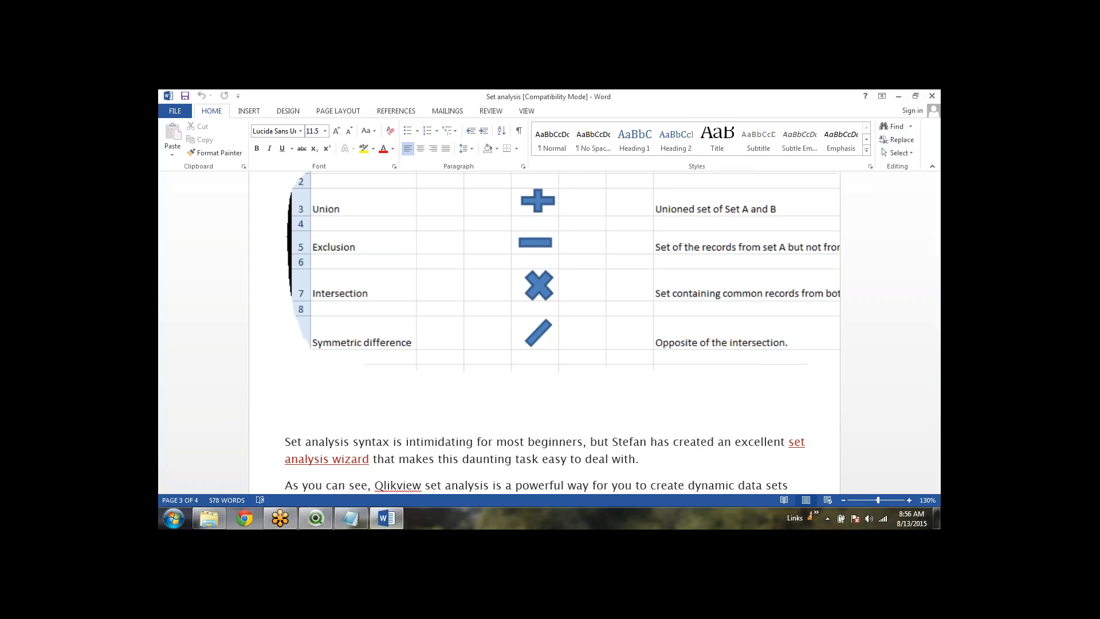
Scroll up to page 1's Example list and highlight 'with { }' to point out the curly brackets
{"action": "scroll", "coordinate": [544, 332], "scroll_direction": "up", "scroll_amount": 15}
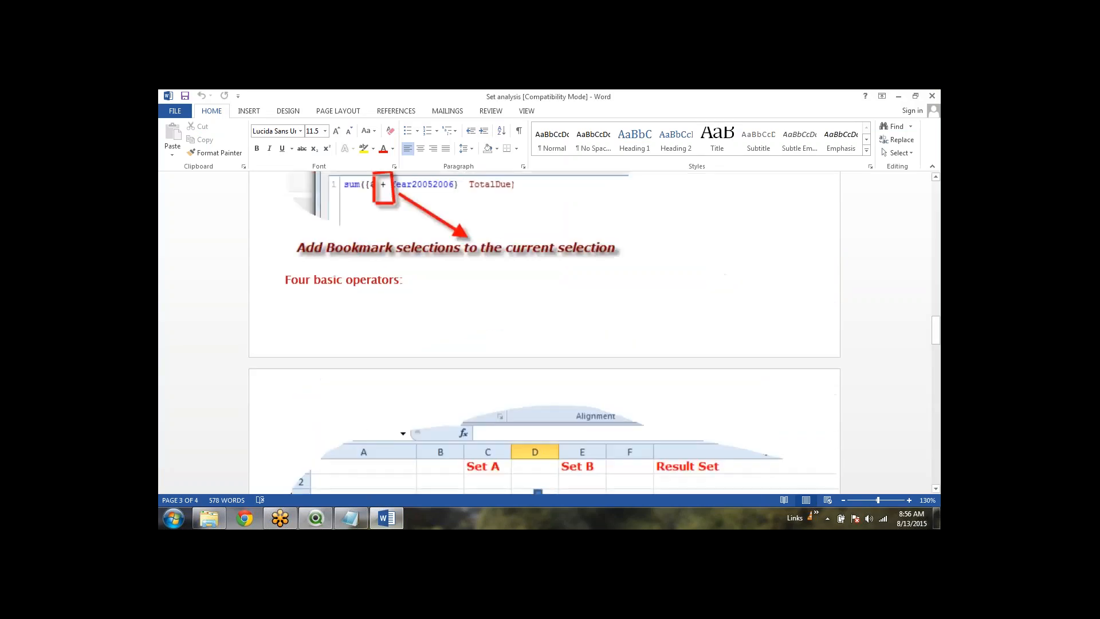
{"action": "scroll", "coordinate": [545, 332], "scroll_direction": "up", "scroll_amount": 12}
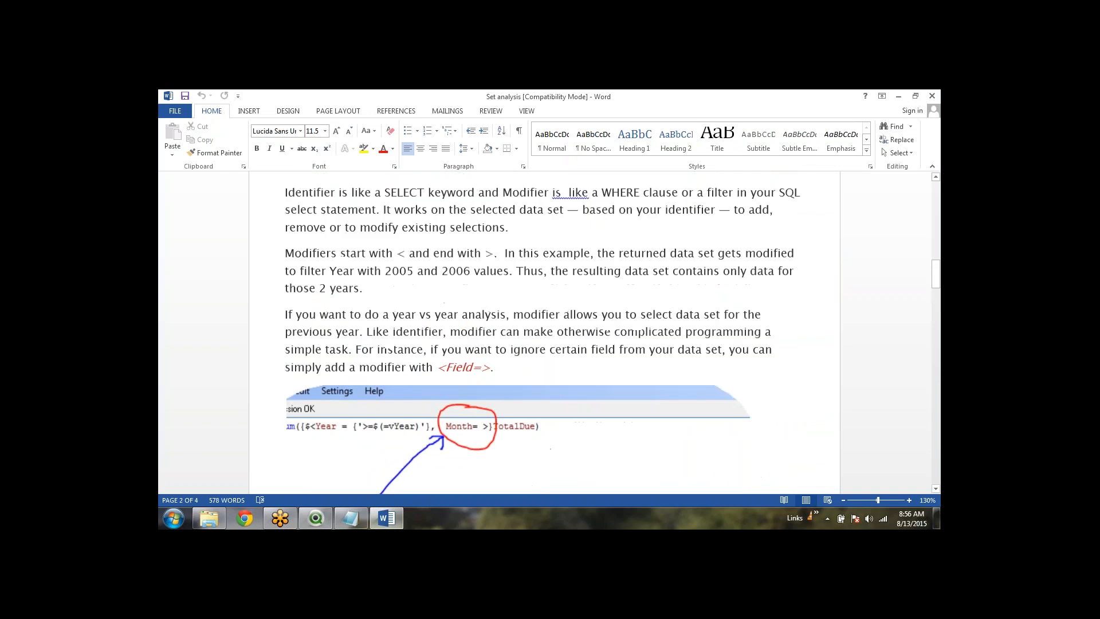
{"action": "scroll", "coordinate": [545, 332], "scroll_direction": "up", "scroll_amount": 10}
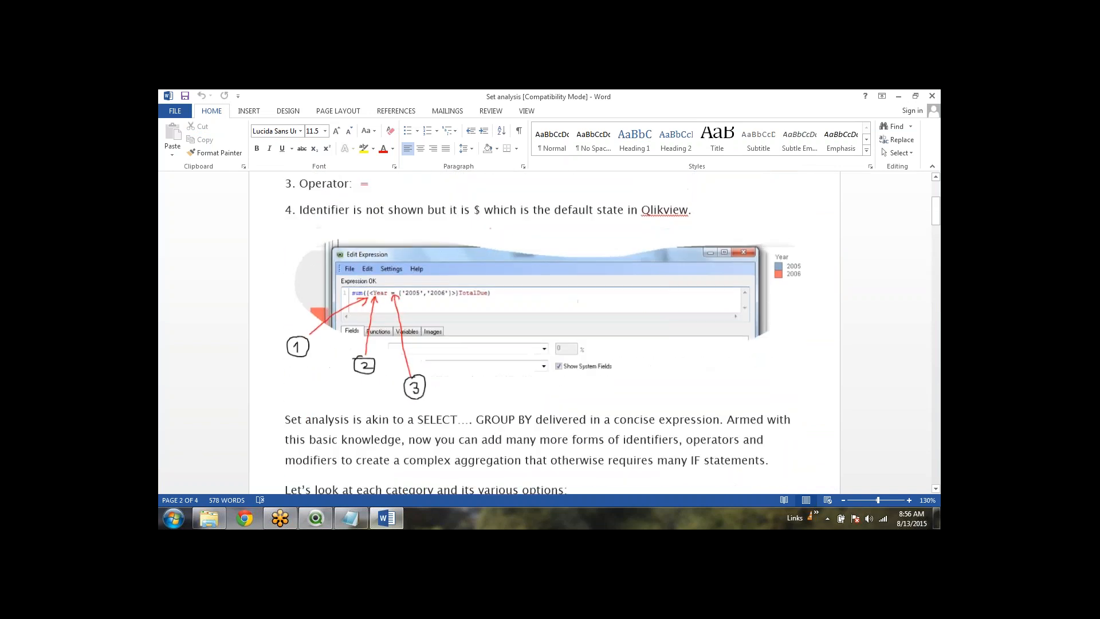
{"action": "scroll", "coordinate": [545, 332], "scroll_direction": "up", "scroll_amount": 1}
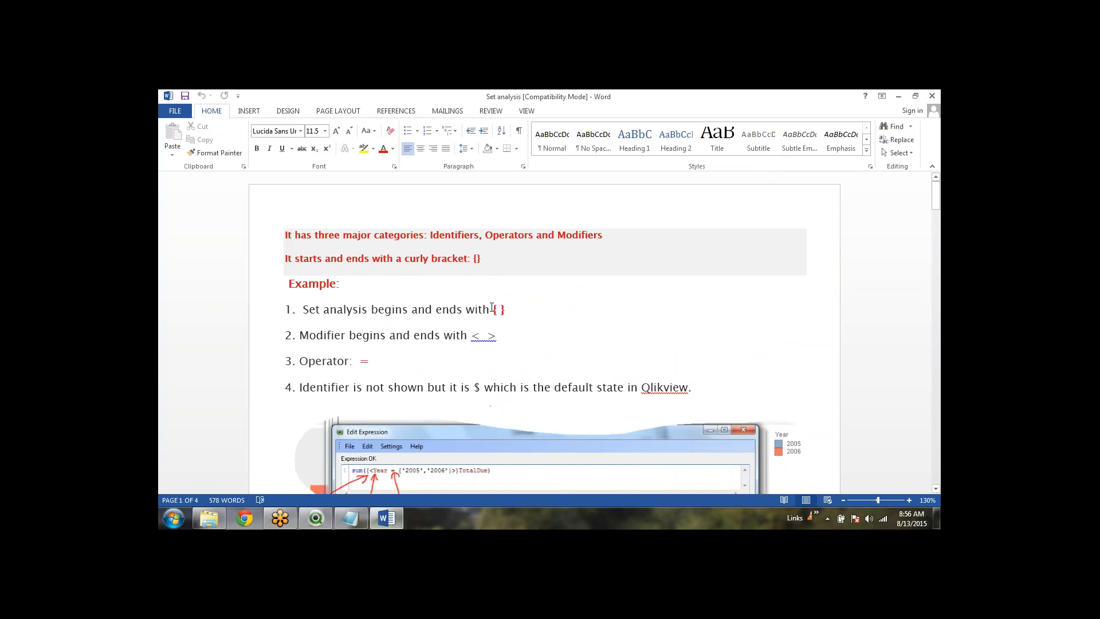
{"action": "left_click_drag", "start_coordinate": [467, 309], "coordinate": [526, 319]}
{"action": "key", "text": "Right"}
{"action": "scroll", "coordinate": [504, 320], "scroll_direction": "down", "scroll_amount": 2}
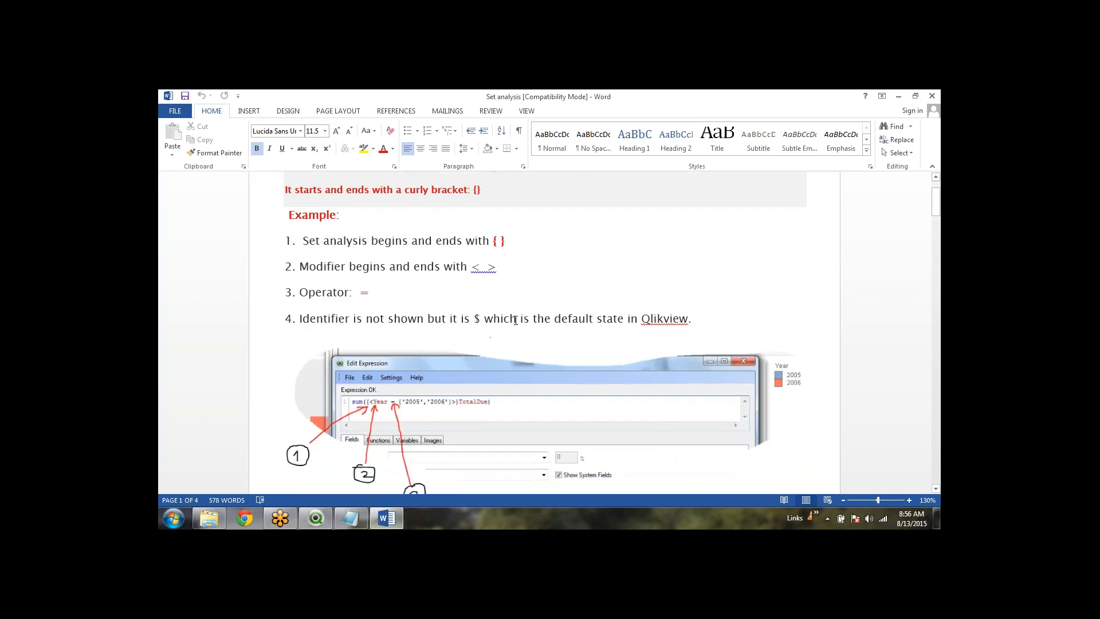
{"action": "scroll", "coordinate": [490, 410], "scroll_direction": "down", "scroll_amount": 4, "text": "ctrl"}
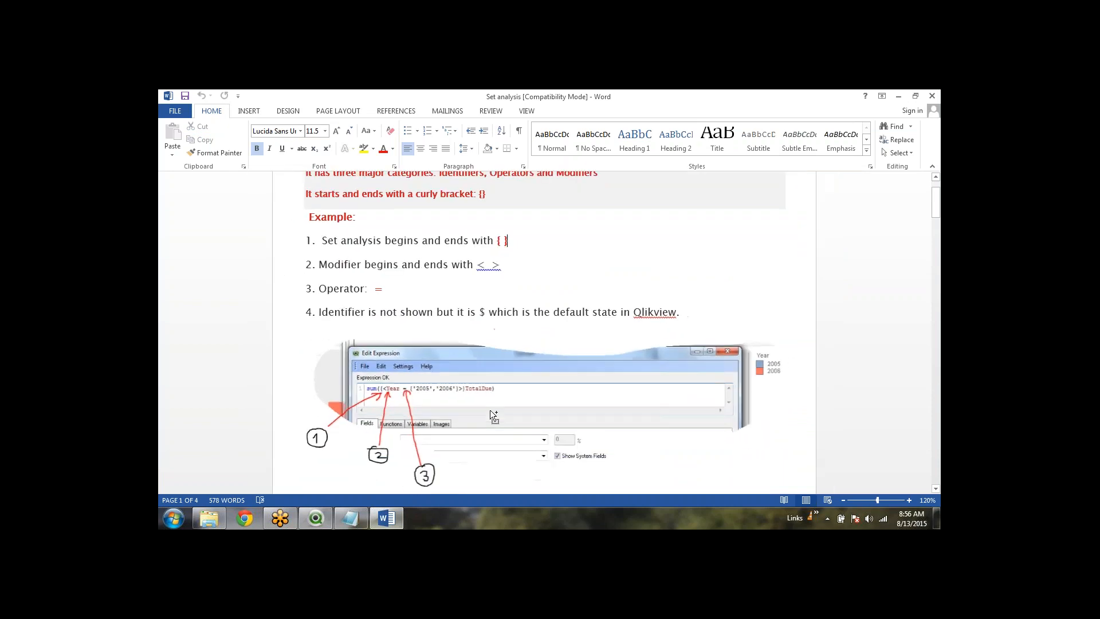
{"action": "scroll", "coordinate": [490, 411], "scroll_direction": "up", "scroll_amount": 10, "text": "ctrl"}
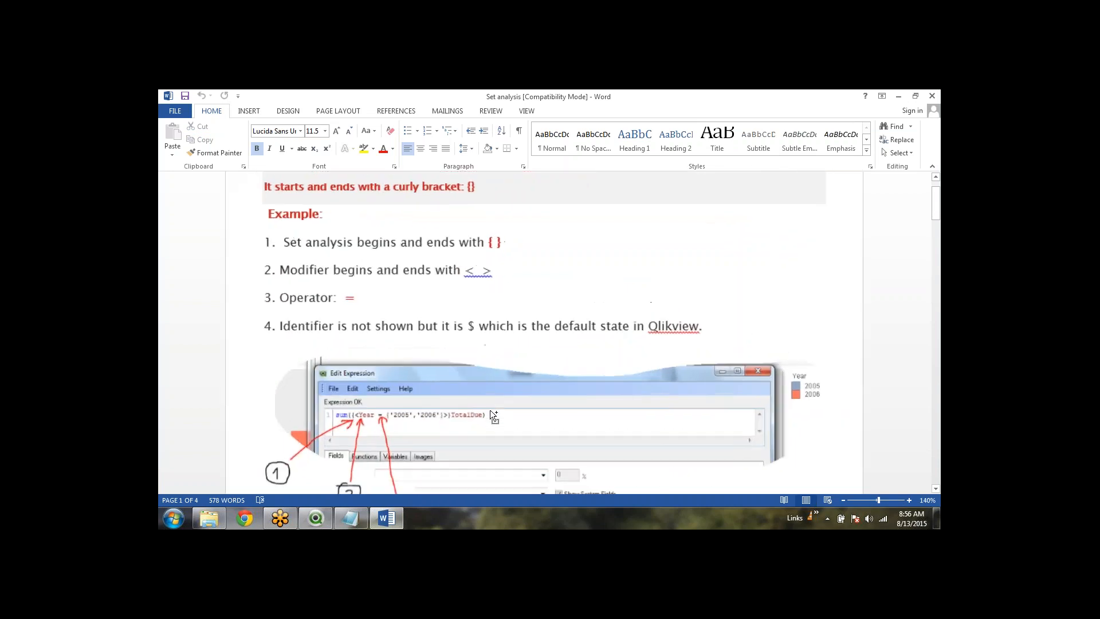
{"action": "scroll", "coordinate": [490, 410], "scroll_direction": "up", "scroll_amount": 2, "text": "ctrl"}
{"action": "scroll", "coordinate": [490, 410], "scroll_direction": "down", "scroll_amount": 4}
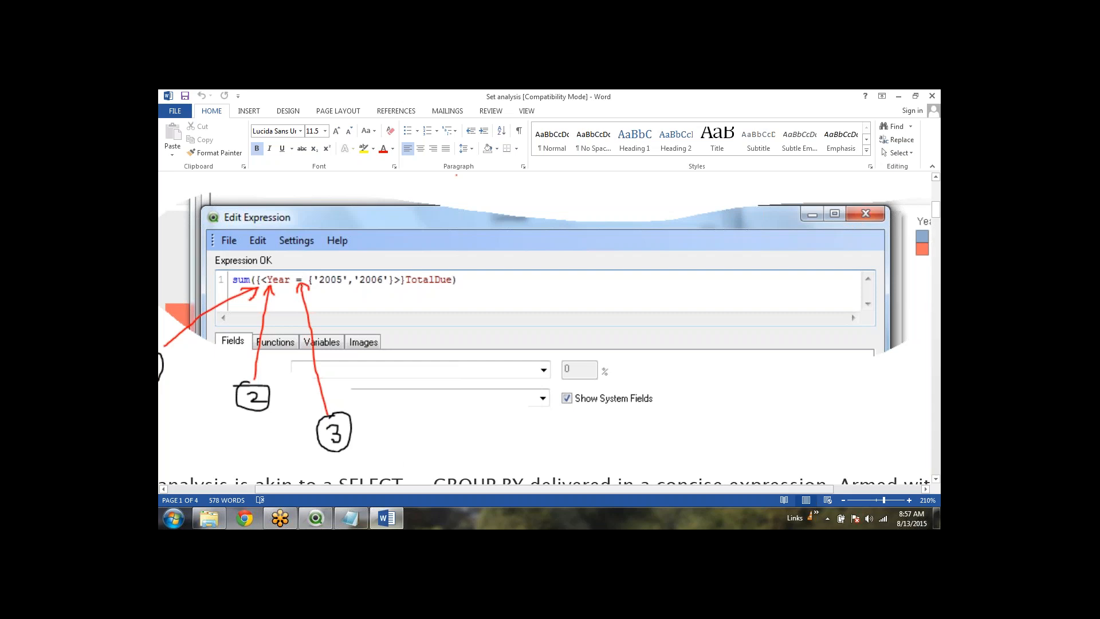
{"action": "left_click_drag", "start_coordinate": [400, 490], "coordinate": [362, 498]}
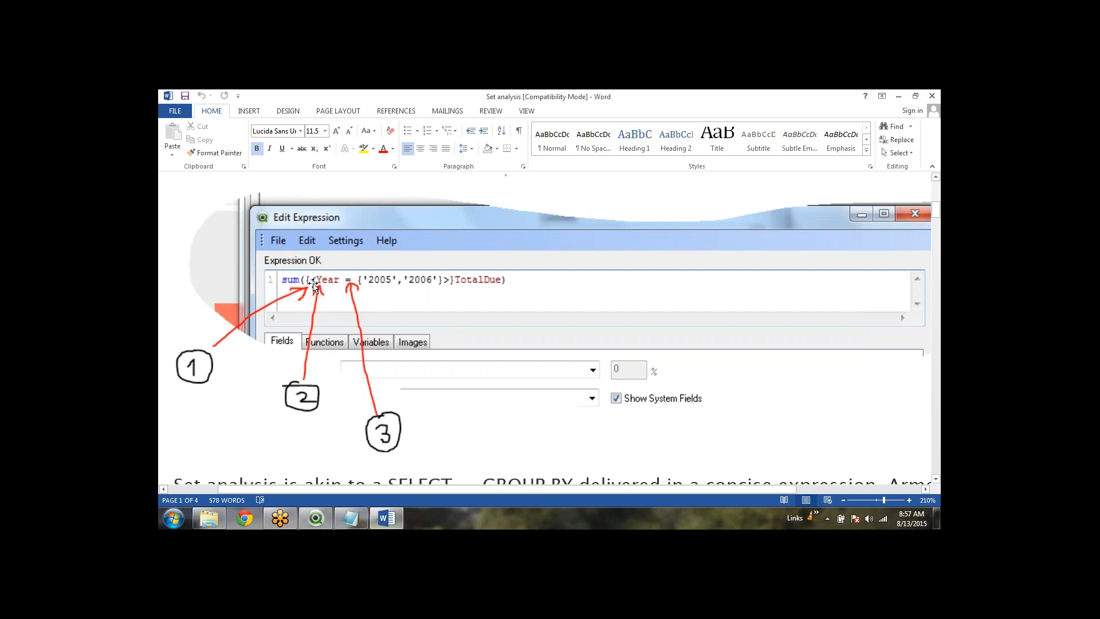
{"action": "scroll", "coordinate": [313, 286], "scroll_direction": "up", "scroll_amount": 4}
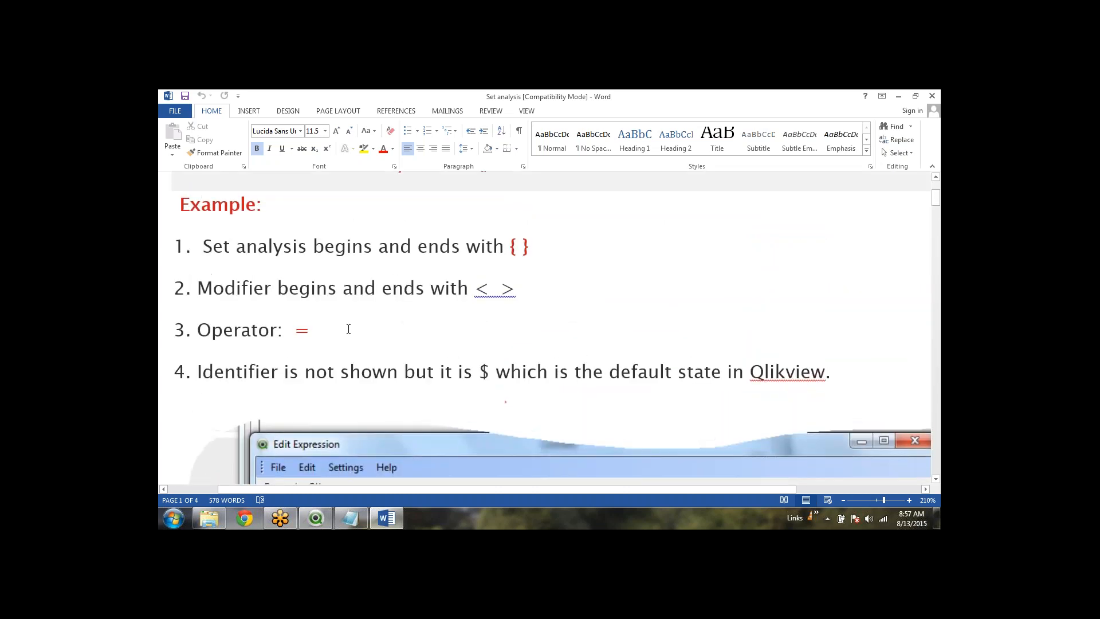
Point out the Modifier line's '< >' angle brackets and review the screenshot before returning to QlikView
{"action": "left_click_drag", "start_coordinate": [475, 289], "coordinate": [520, 292]}
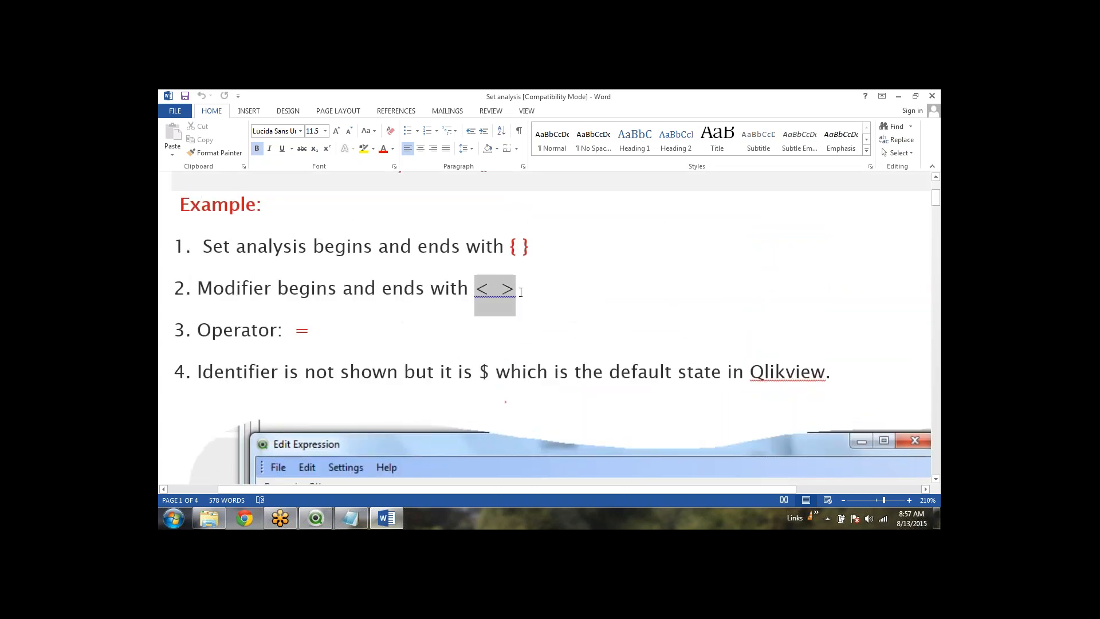
{"action": "left_click", "coordinate": [311, 330]}
{"action": "scroll", "coordinate": [326, 330], "scroll_direction": "down", "scroll_amount": 2}
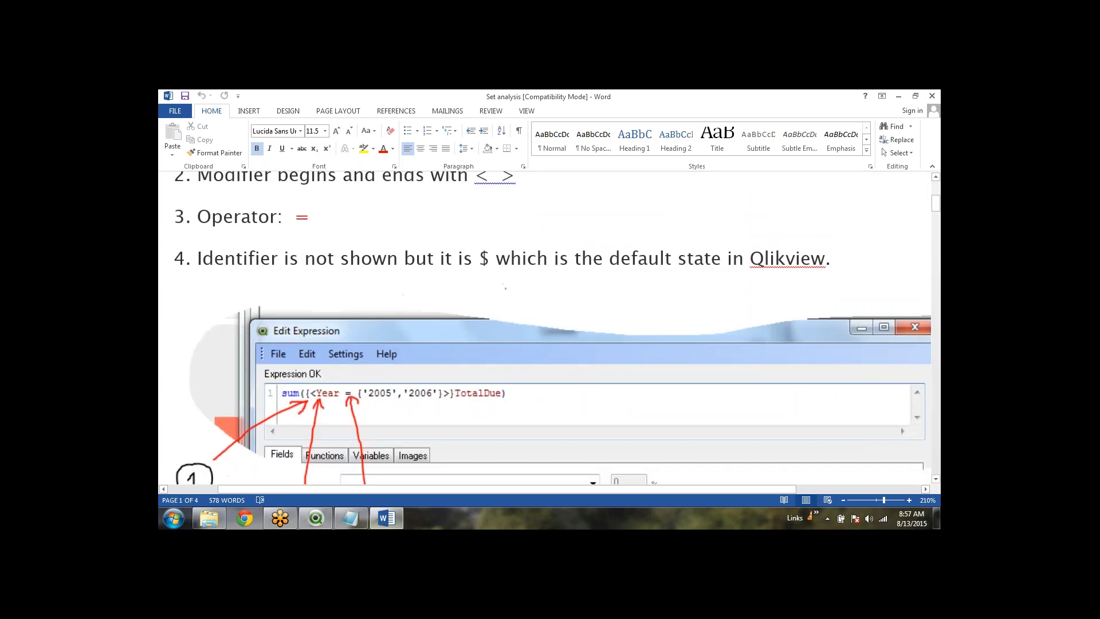
{"action": "scroll", "coordinate": [348, 230], "scroll_direction": "down", "scroll_amount": 3}
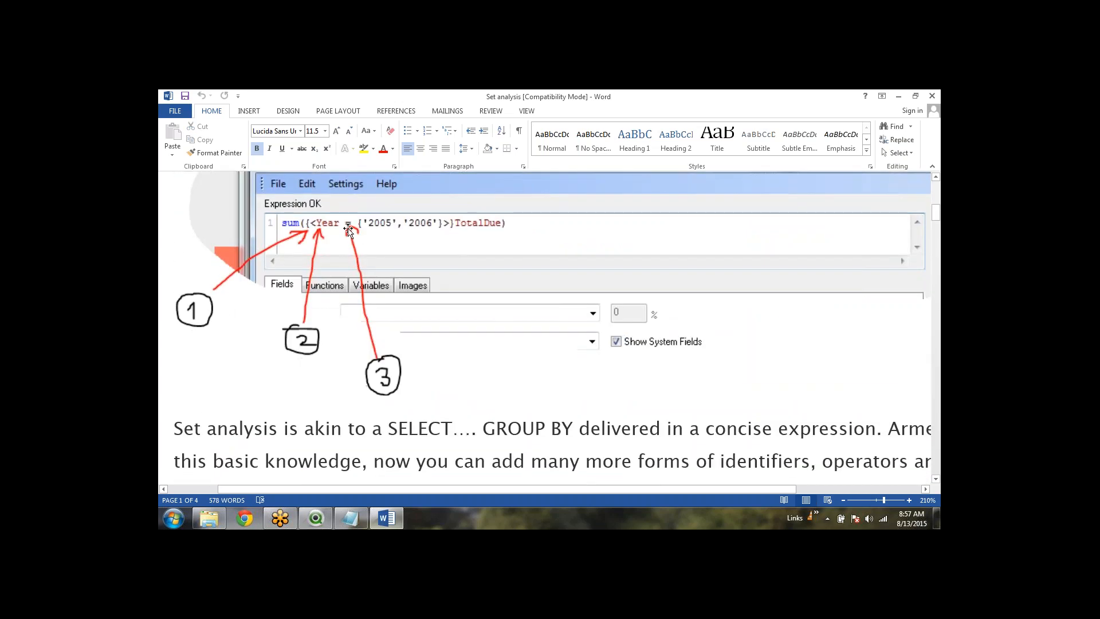
{"action": "scroll", "coordinate": [370, 344], "scroll_direction": "up", "scroll_amount": 3}
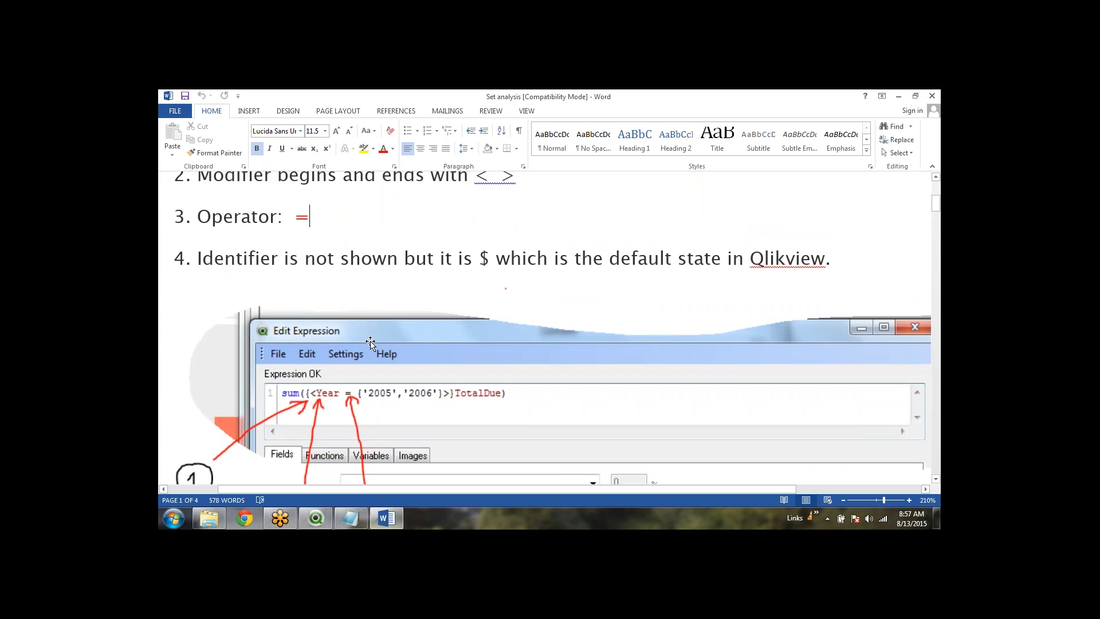
{"action": "scroll", "coordinate": [370, 344], "scroll_direction": "down", "scroll_amount": 2}
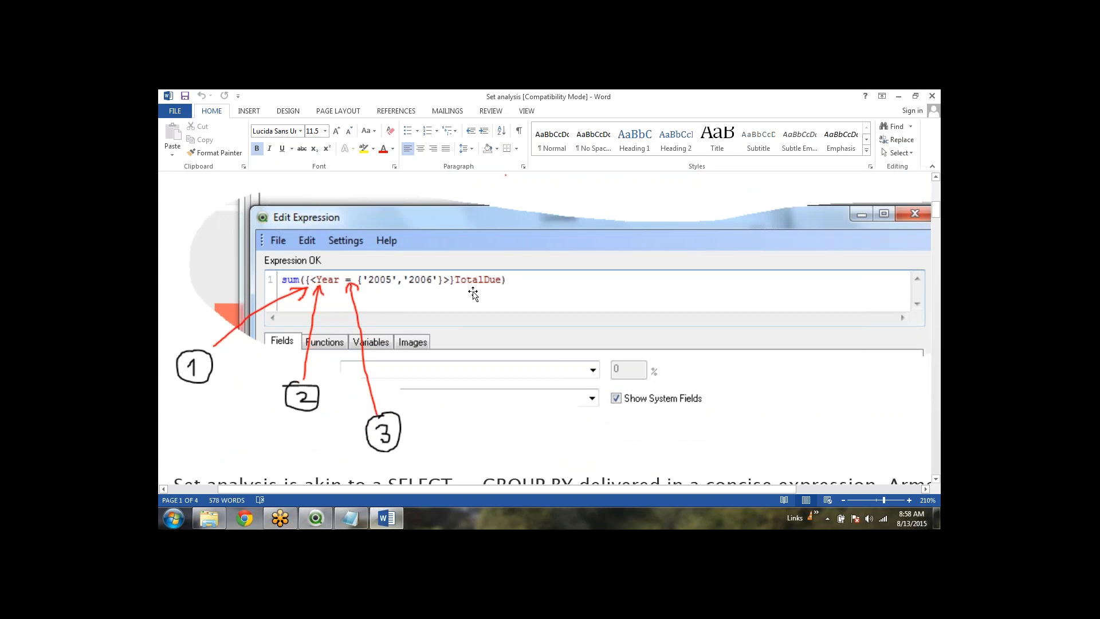
{"action": "left_click", "coordinate": [316, 518]}
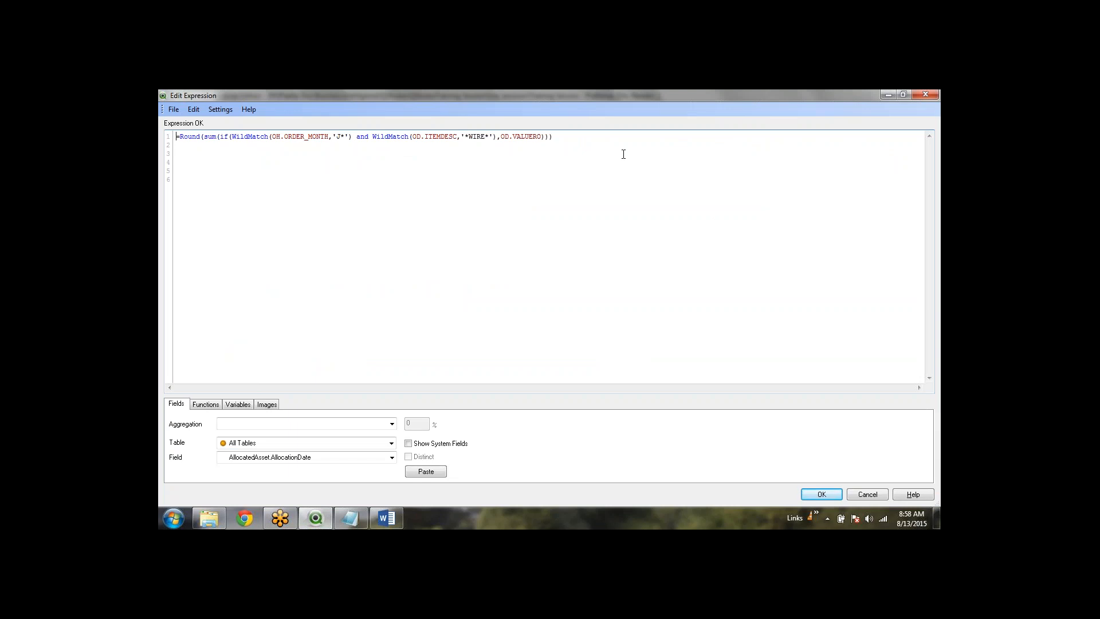
Select the Round/WildMatch expression, comment it out with '//' then restore it, and close without keeping changes
{"action": "key", "text": "ctrl+a"}
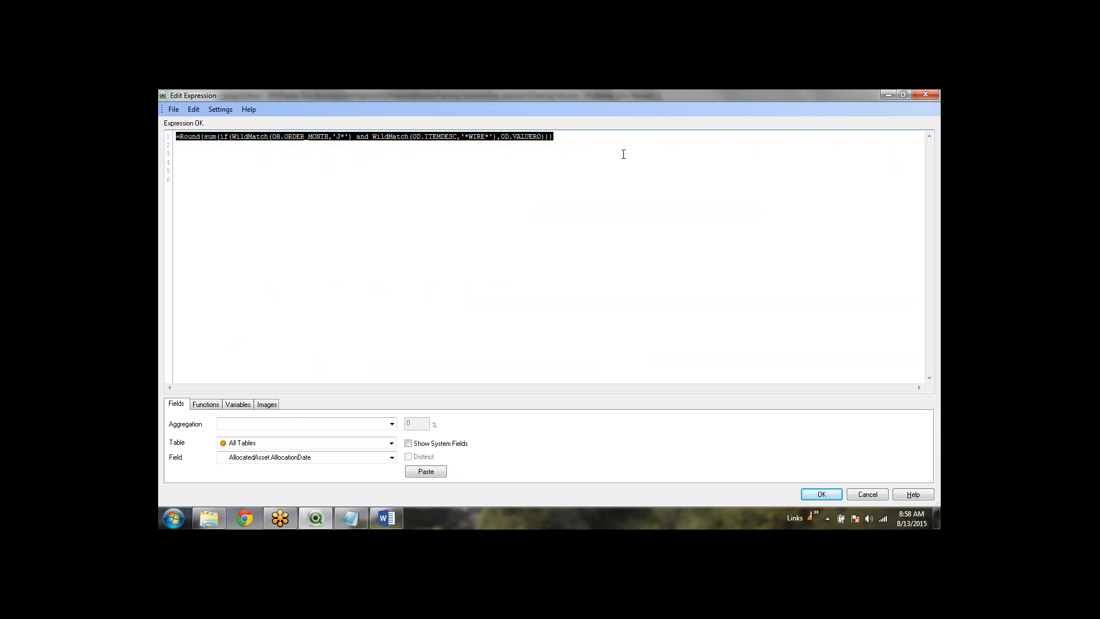
{"action": "left_click", "coordinate": [623, 154]}
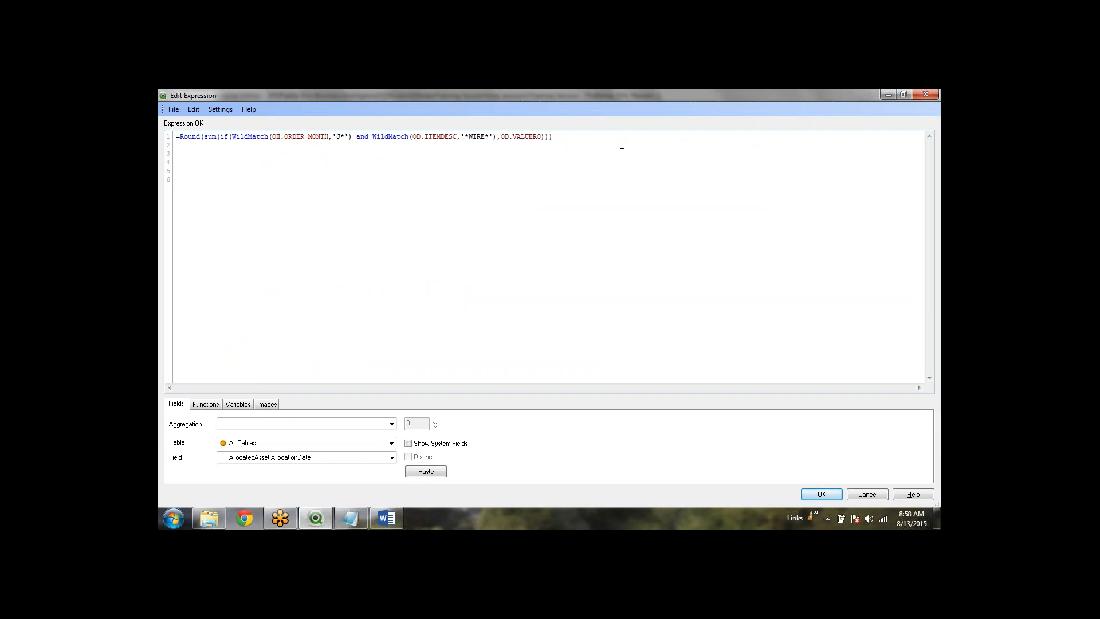
{"action": "left_click_drag", "start_coordinate": [403, 145], "coordinate": [177, 137]}
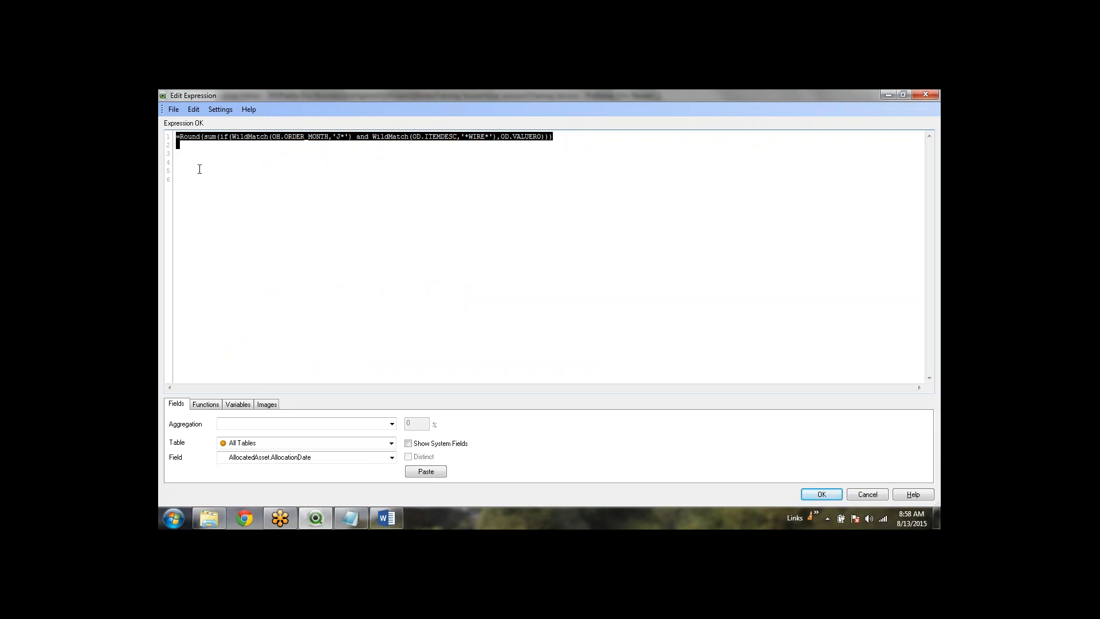
{"action": "left_click", "coordinate": [322, 211]}
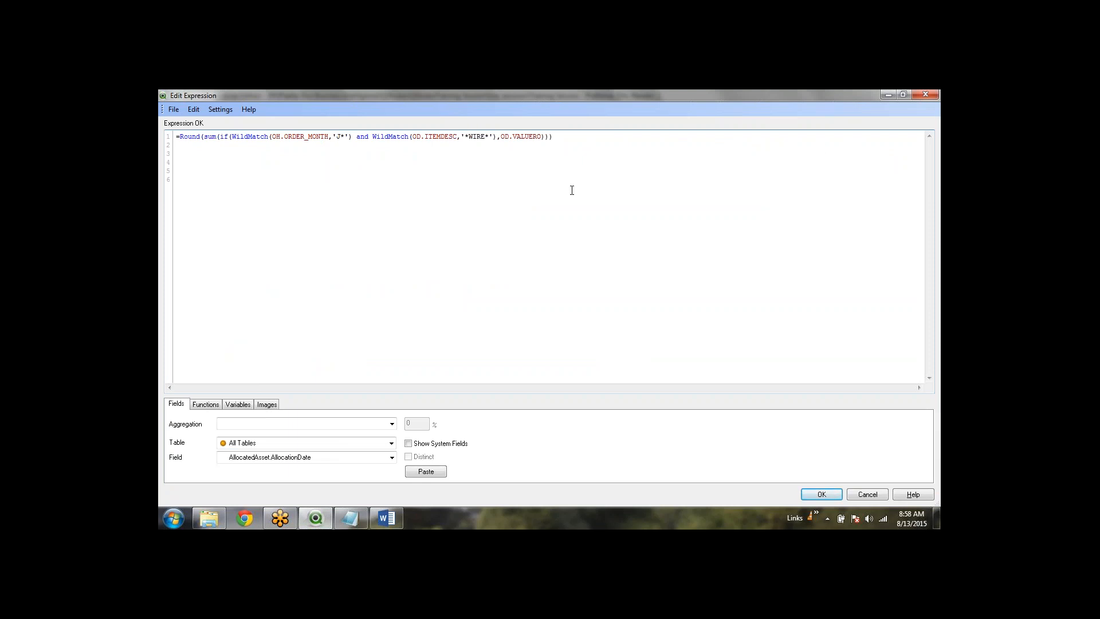
{"action": "type", "text": "//"}
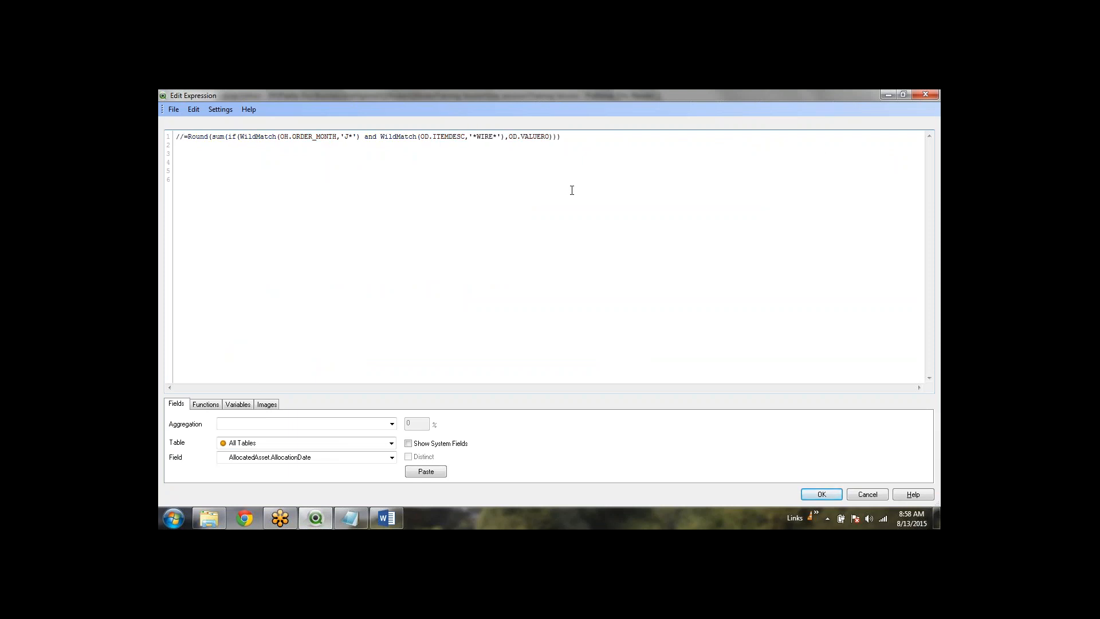
{"action": "key", "text": "BackSpace"}
{"action": "key", "text": "BackSpace"}
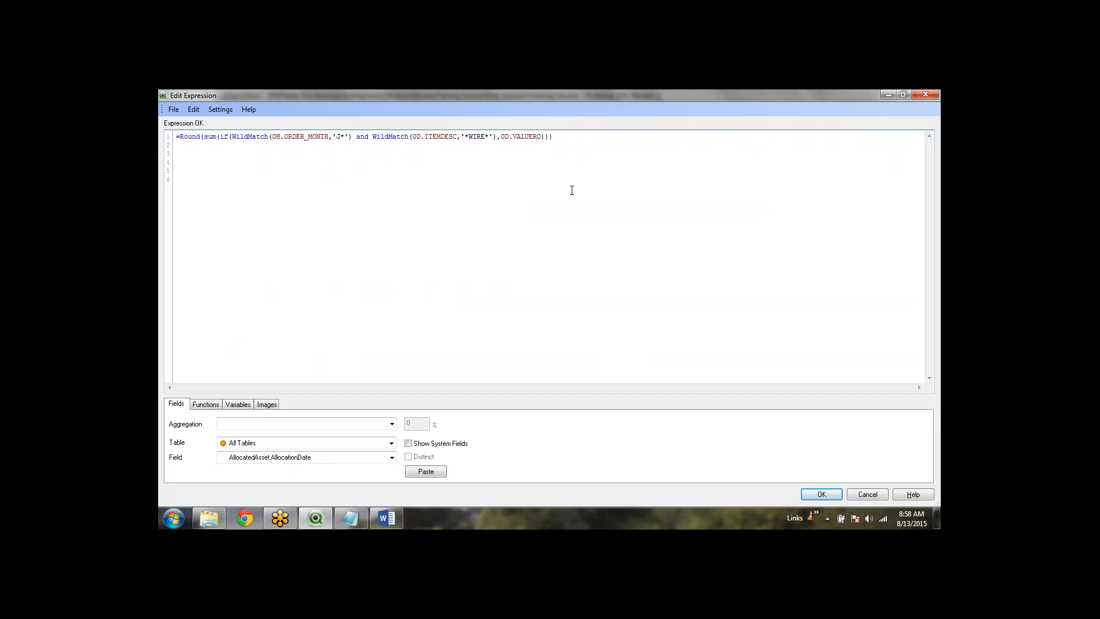
{"action": "left_click_drag", "start_coordinate": [555, 136], "coordinate": [176, 136]}
{"action": "left_click", "coordinate": [323, 209]}
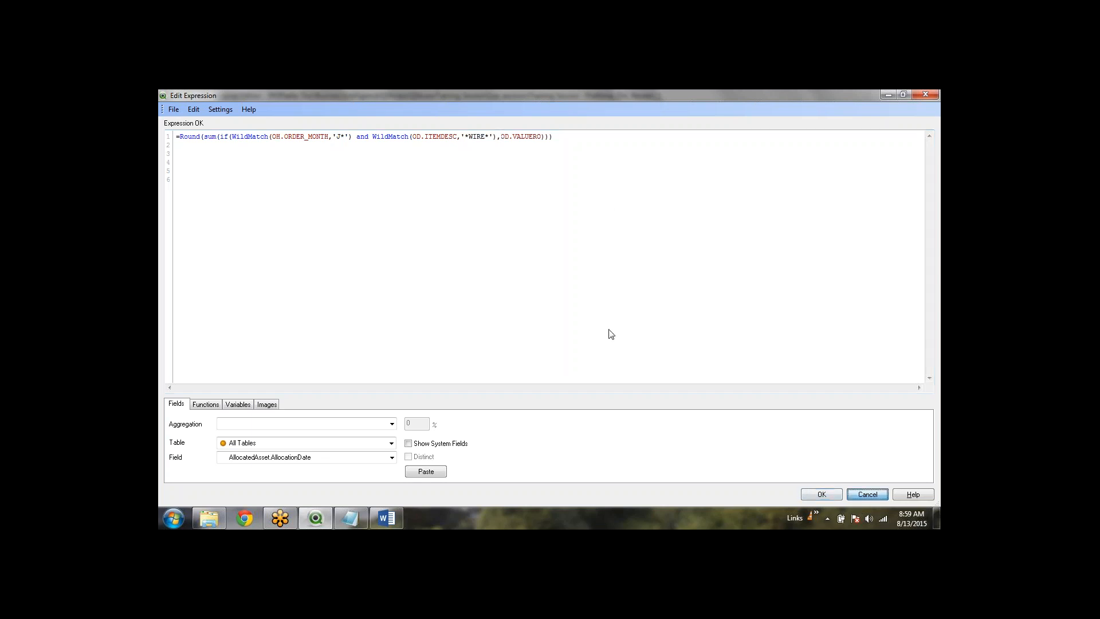
{"action": "key", "text": "Escape"}
Discard the expression changes and close text object TX27's properties
{"action": "left_click", "coordinate": [537, 331]}
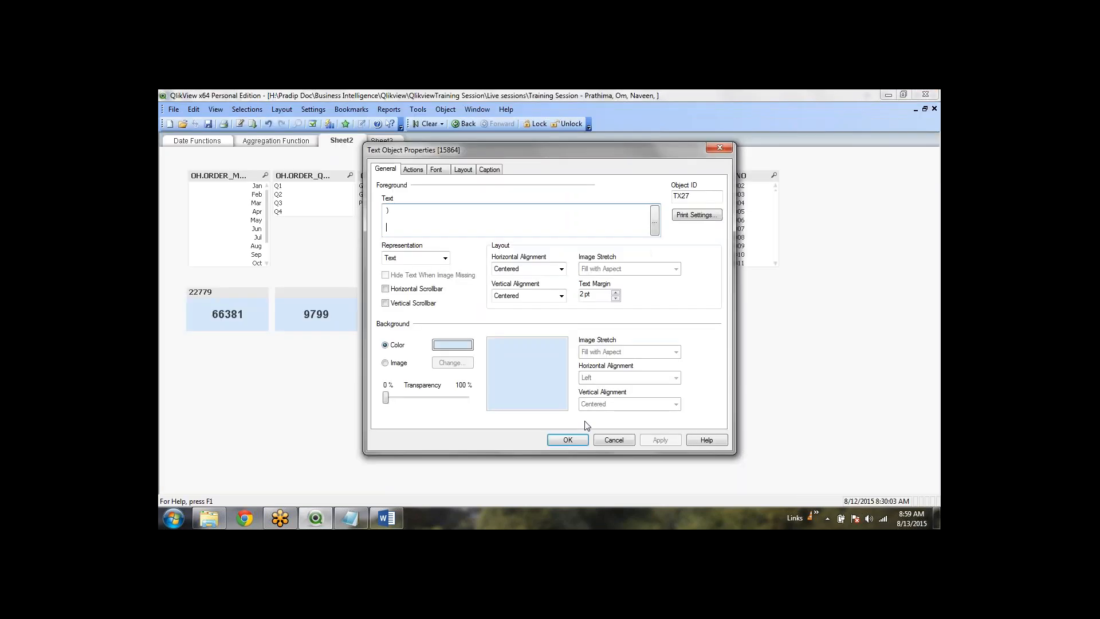
{"action": "key", "text": "Escape"}
{"action": "left_click", "coordinate": [619, 418]}
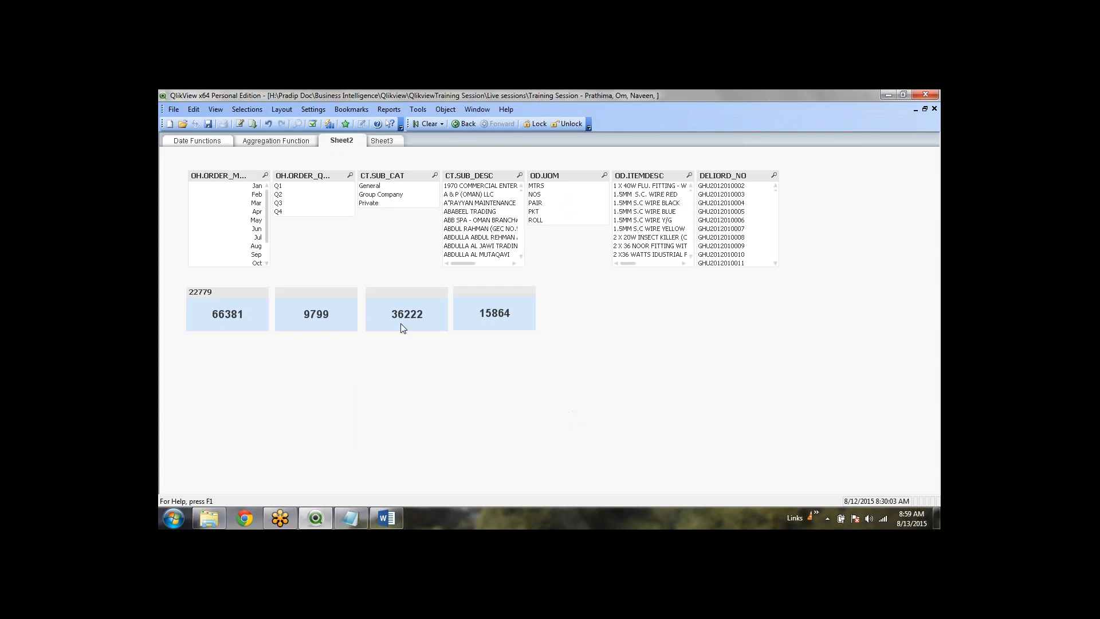
Inspect the 66381 text object's VALUERO expression in its properties, then select the 15864 object
{"action": "left_click", "coordinate": [229, 306]}
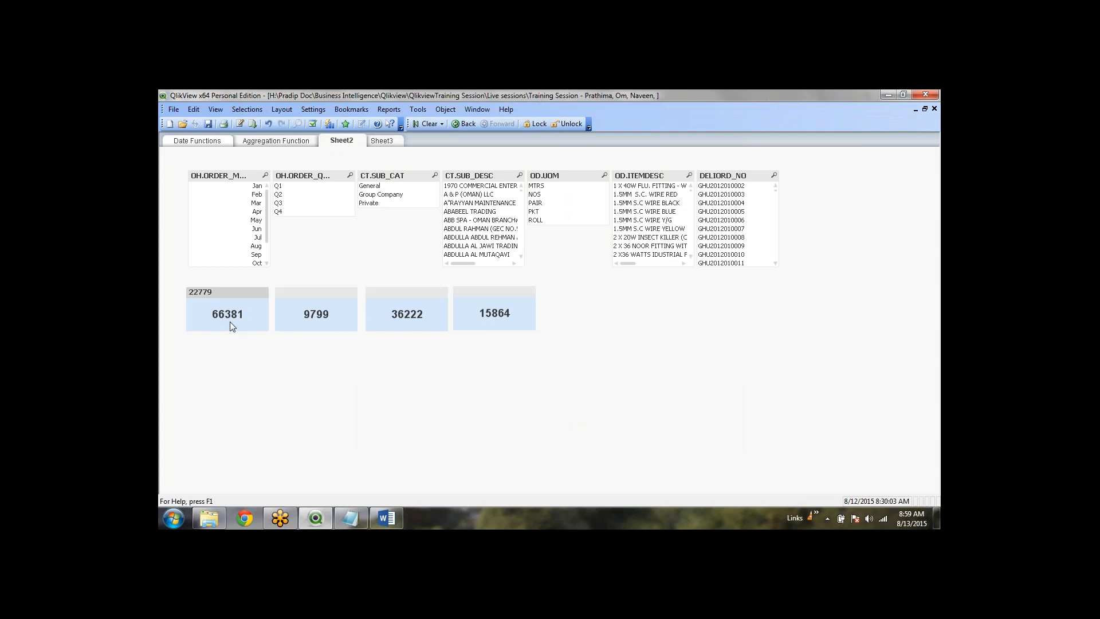
{"action": "right_click", "coordinate": [230, 315]}
{"action": "left_click", "coordinate": [261, 318]}
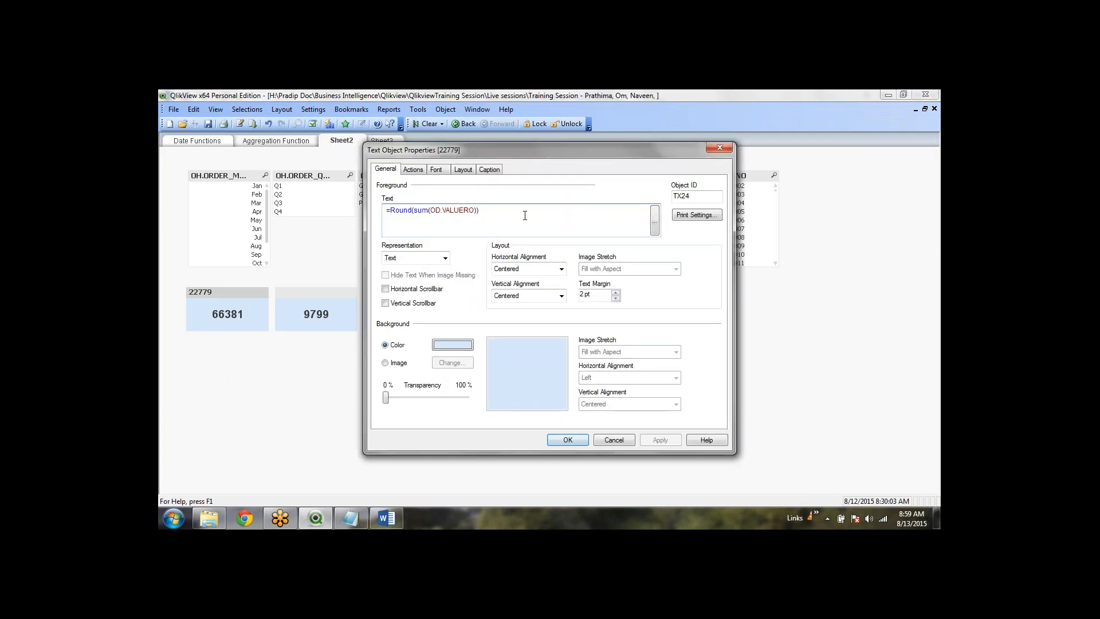
{"action": "double_click", "coordinate": [464, 211]}
{"action": "key", "text": "ctrl+a"}
{"action": "left_click", "coordinate": [564, 439]}
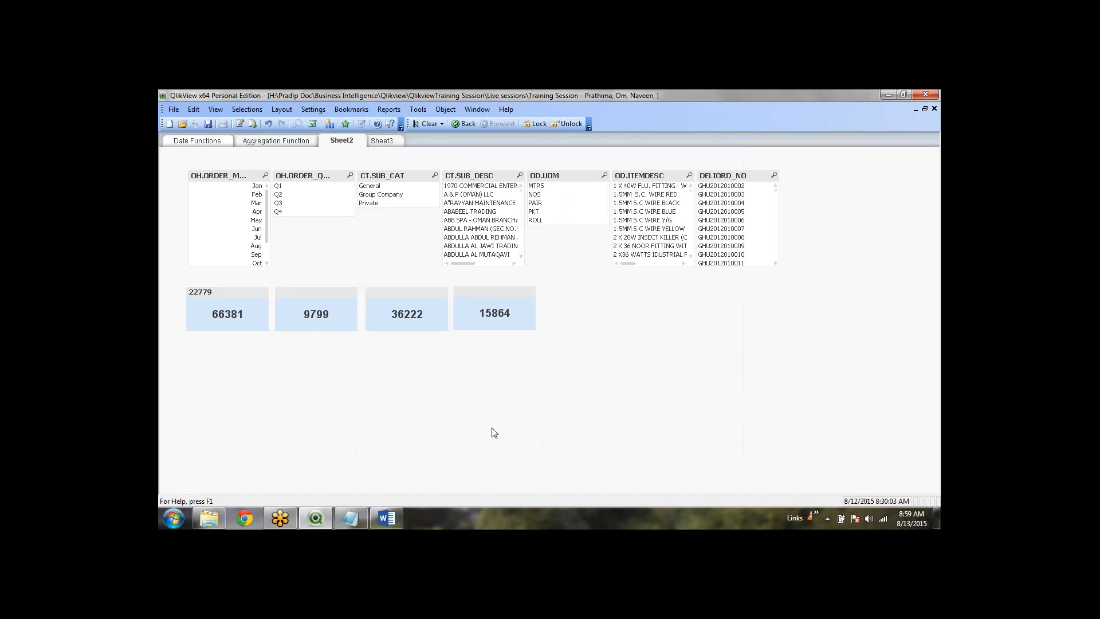
{"action": "left_click", "coordinate": [491, 304]}
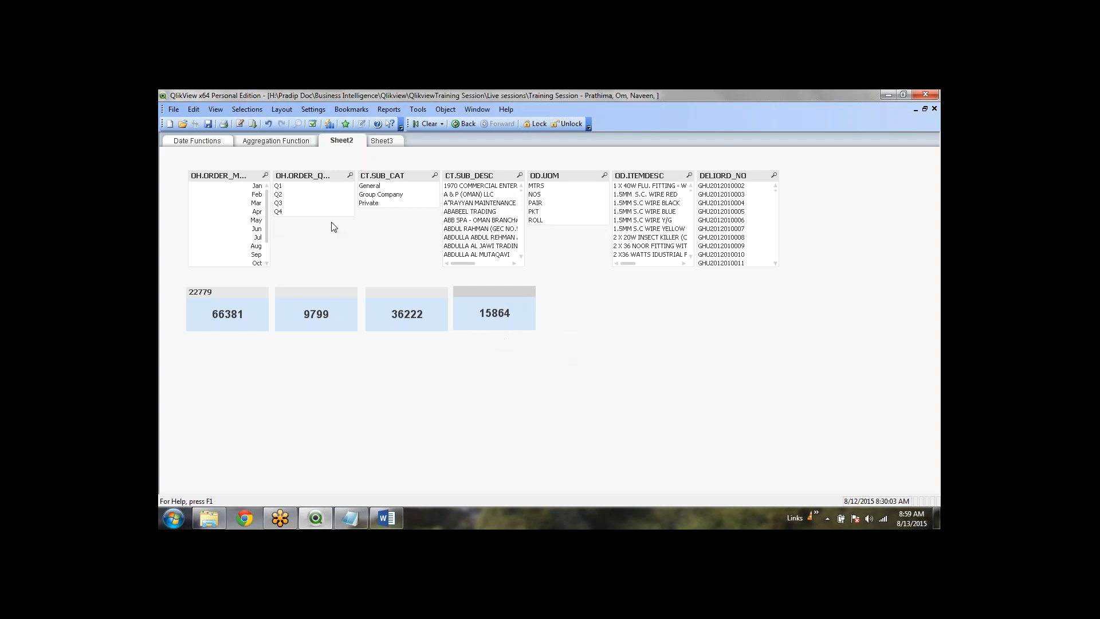
Select Jan, Jun and Jul, search item descriptions for WIRE to check the 15864 total, then clear all
{"action": "left_click", "coordinate": [257, 186]}
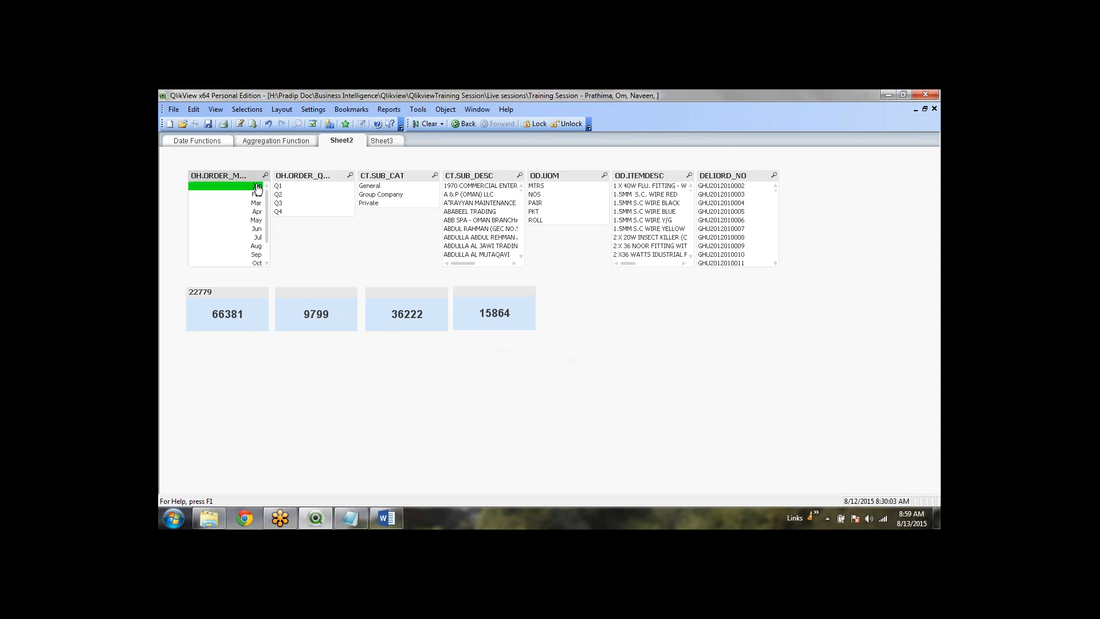
{"action": "left_click", "coordinate": [263, 228], "text": "ctrl"}
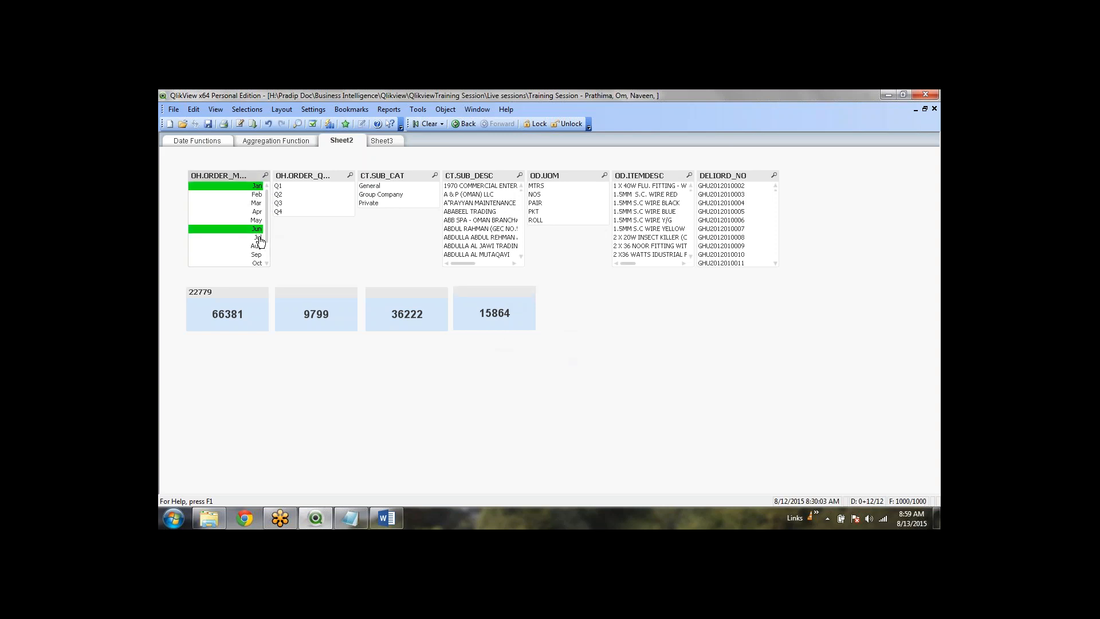
{"action": "left_click", "coordinate": [259, 237], "text": "ctrl"}
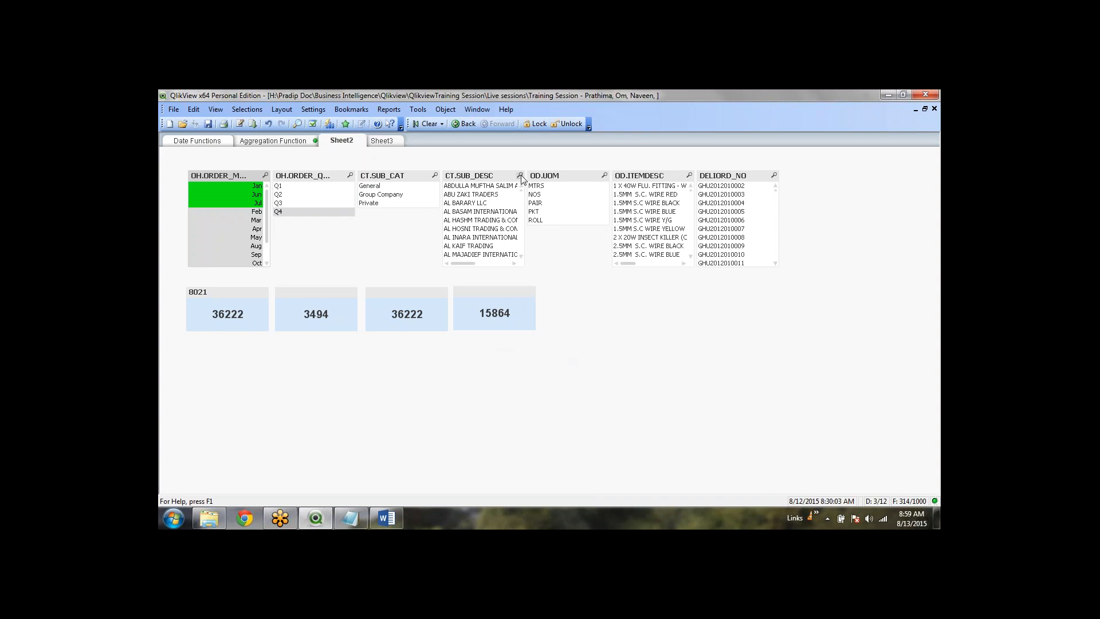
{"action": "left_click", "coordinate": [689, 175]}
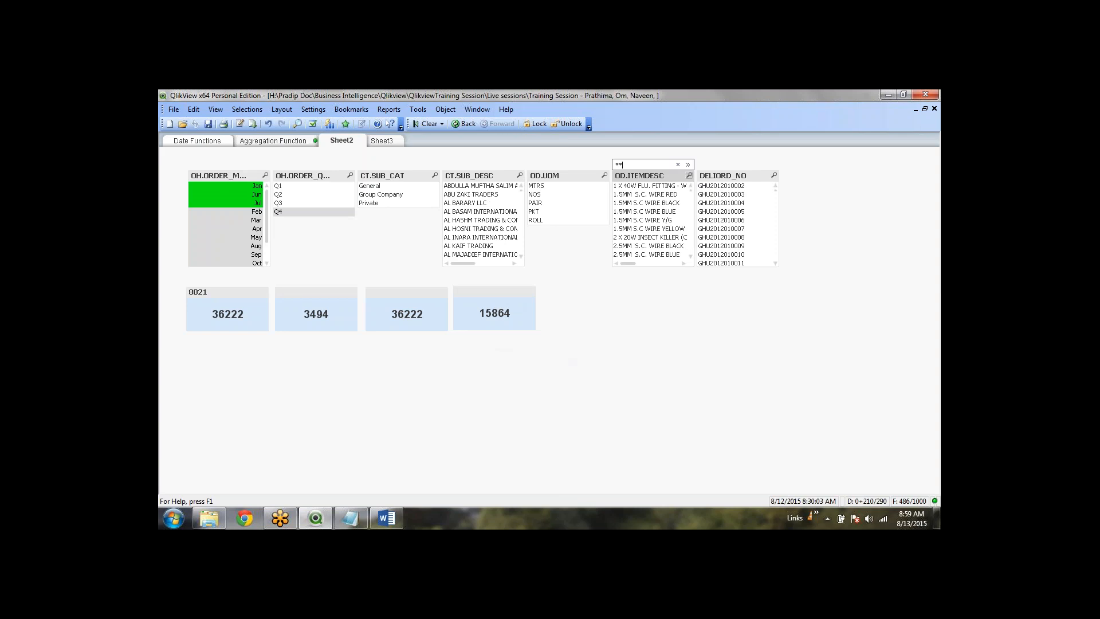
{"action": "type", "text": "WIRE"}
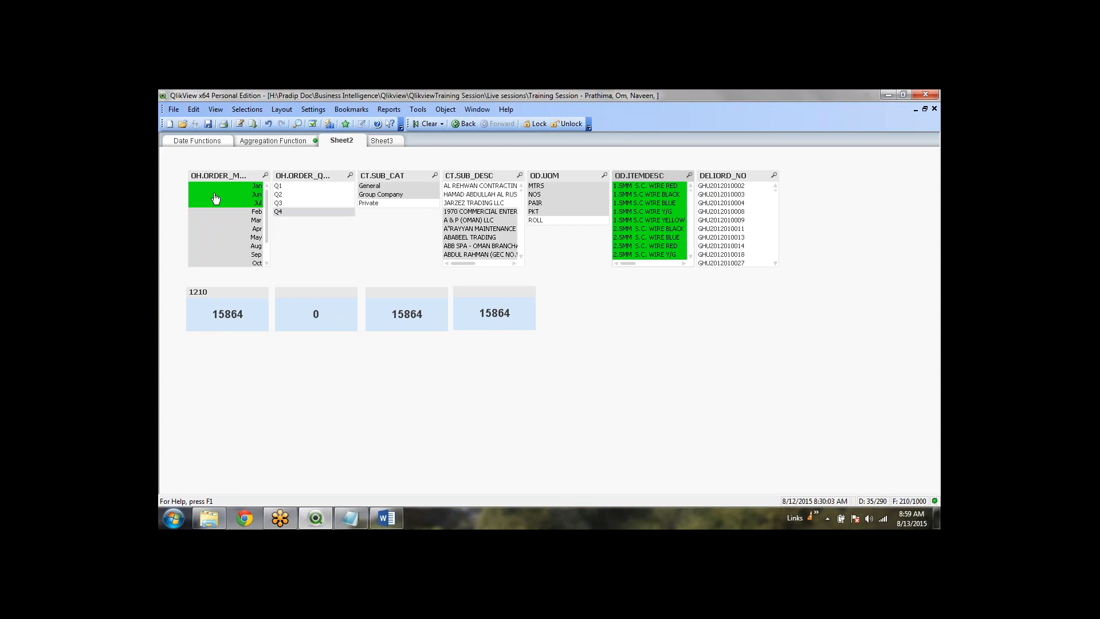
{"action": "scroll", "coordinate": [653, 206], "scroll_direction": "down", "scroll_amount": 3}
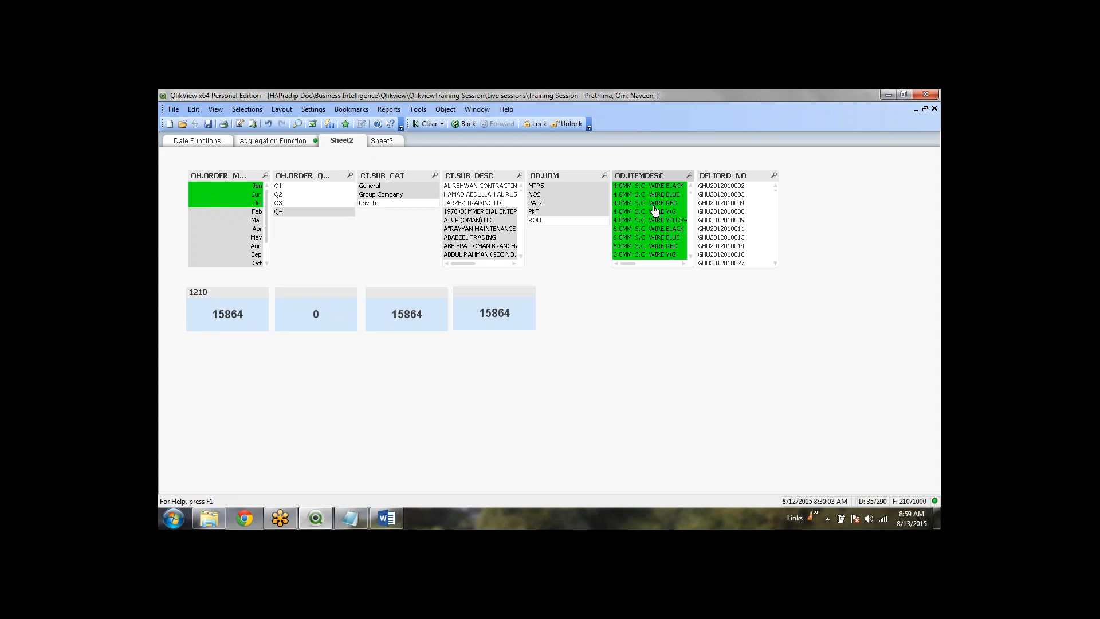
{"action": "scroll", "coordinate": [655, 210], "scroll_direction": "down", "scroll_amount": 5}
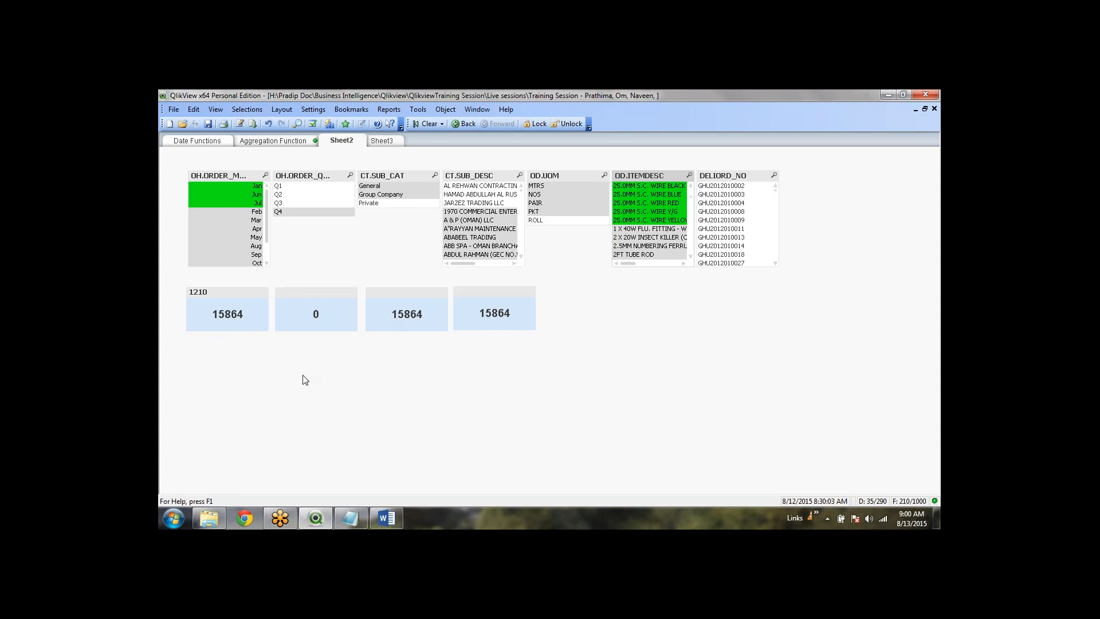
{"action": "left_click", "coordinate": [425, 123]}
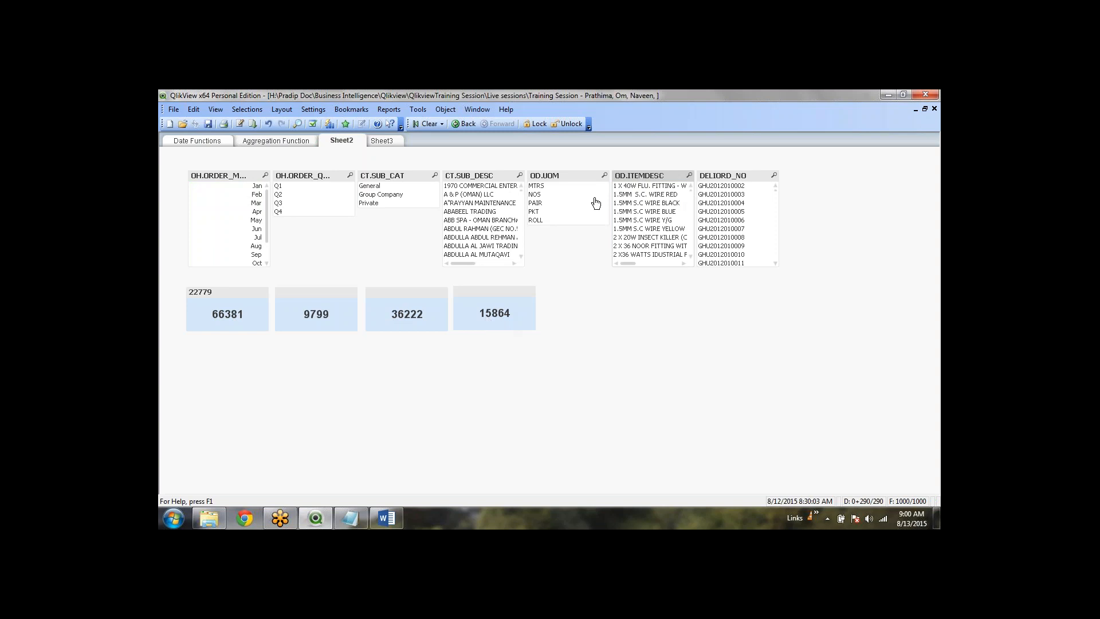
Open the 15864 text object's expression in the editor and highlight its sum line and if condition
{"action": "right_click", "coordinate": [513, 319]}
{"action": "left_click", "coordinate": [562, 331]}
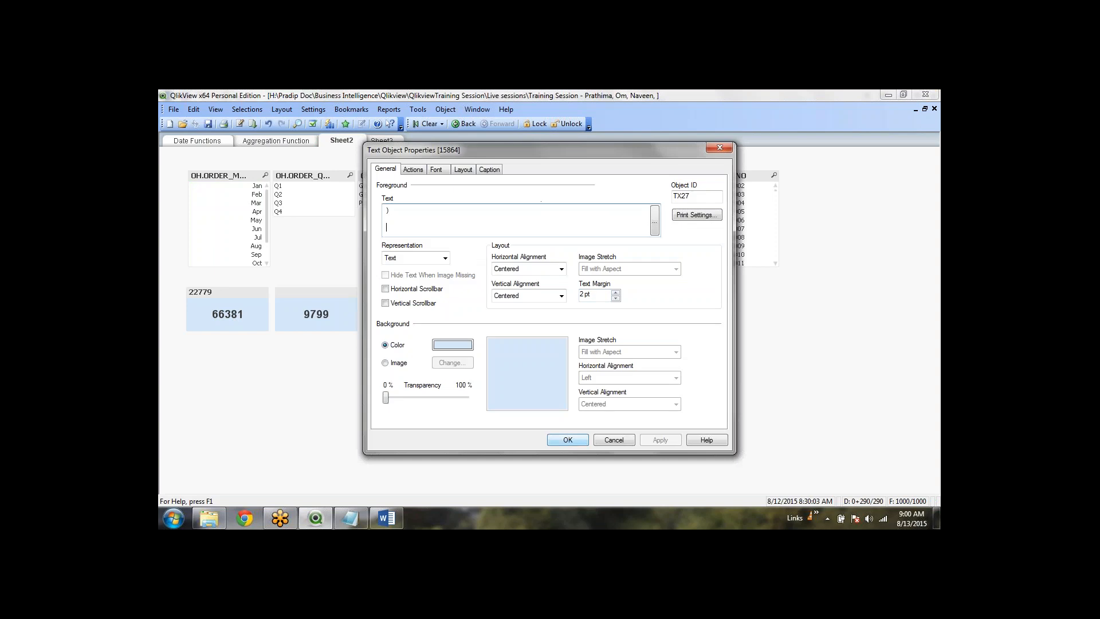
{"action": "left_click", "coordinate": [655, 221]}
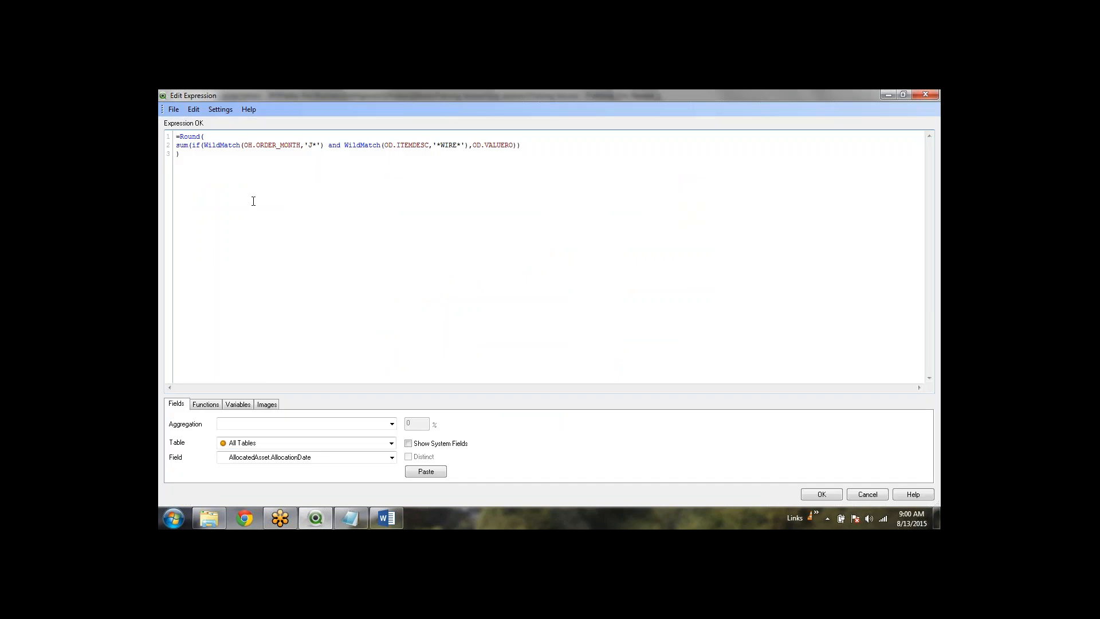
{"action": "left_click", "coordinate": [536, 144]}
{"action": "left_click", "coordinate": [535, 156]}
{"action": "left_click_drag", "start_coordinate": [469, 146], "coordinate": [205, 147]}
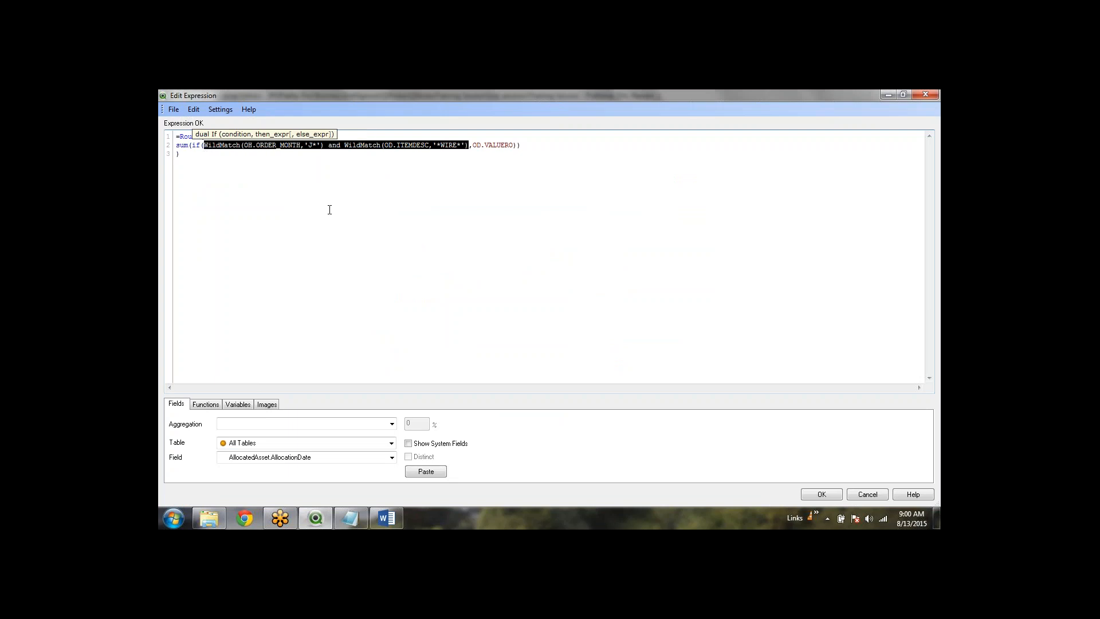
{"action": "left_click", "coordinate": [203, 158]}
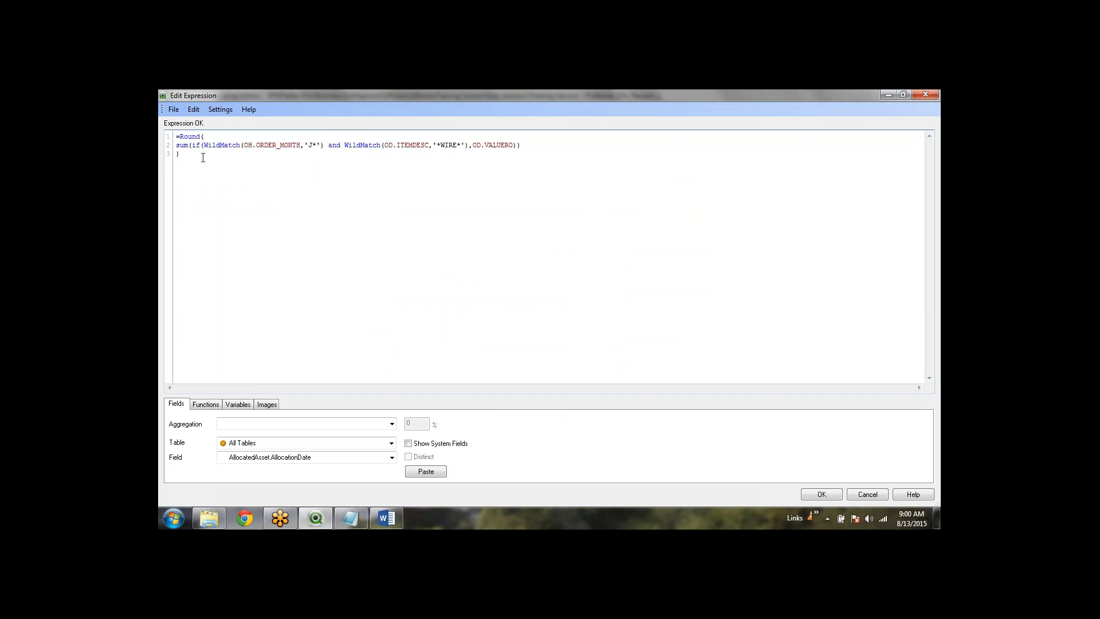
Walk through the month condition: WildMatch, the OH.ORDER_MONTH field and the 'J*' wildcard pattern
{"action": "left_click_drag", "start_coordinate": [324, 146], "coordinate": [205, 145]}
{"action": "left_click", "coordinate": [232, 152]}
{"action": "double_click", "coordinate": [233, 147]}
{"action": "left_click", "coordinate": [279, 154]}
{"action": "left_click_drag", "start_coordinate": [244, 146], "coordinate": [300, 147]}
{"action": "left_click", "coordinate": [304, 146]}
{"action": "left_click_drag", "start_coordinate": [305, 145], "coordinate": [321, 142]}
{"action": "left_click", "coordinate": [320, 148]}
{"action": "left_click_drag", "start_coordinate": [318, 144], "coordinate": [310, 143]}
{"action": "left_click", "coordinate": [365, 212]}
{"action": "double_click", "coordinate": [312, 147]}
{"action": "left_click", "coordinate": [313, 154]}
{"action": "mouse_move", "coordinate": [323, 146]}
{"action": "left_mouse_down"}
{"action": "mouse_move", "coordinate": [207, 148]}
{"action": "mouse_move", "coordinate": [289, 148]}
{"action": "left_mouse_up"}
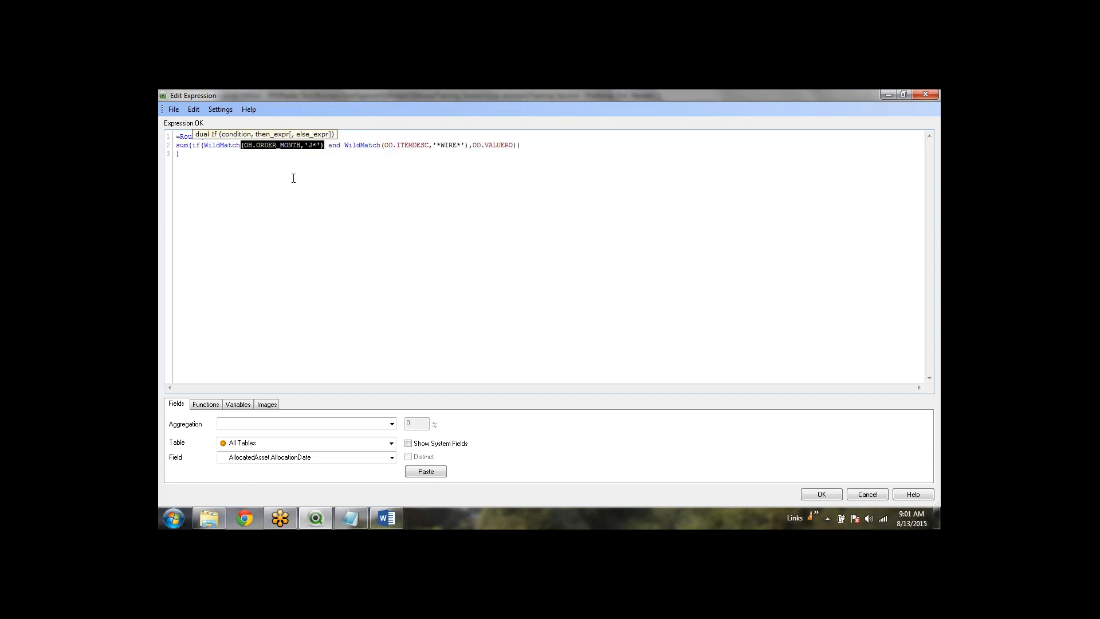
{"action": "left_click", "coordinate": [475, 145]}
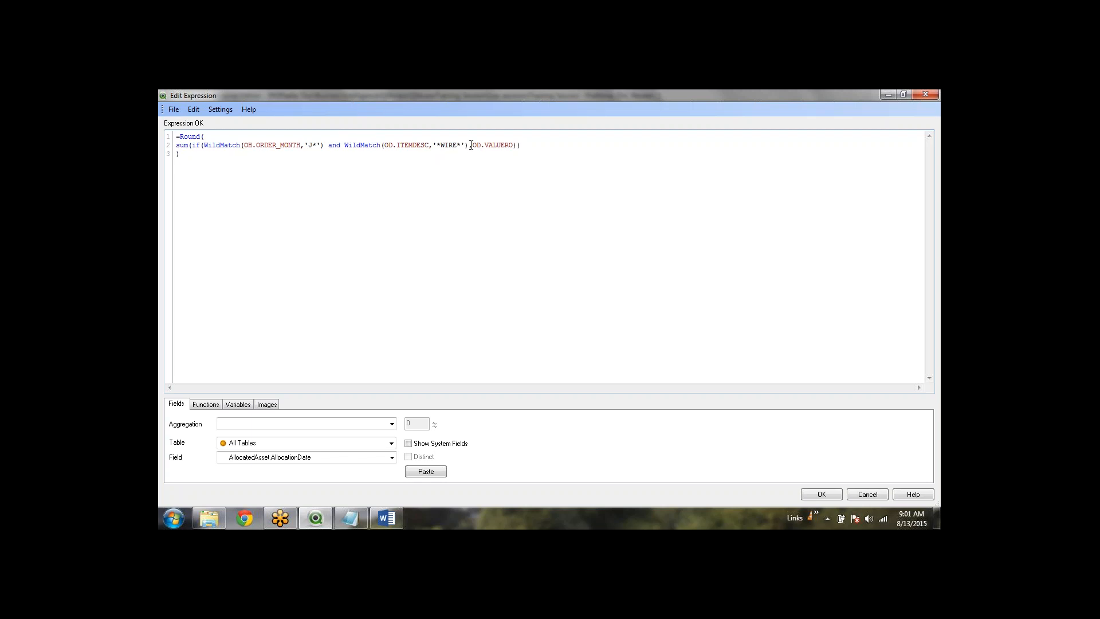
Highlight the '*WIRE*' pattern and both WildMatch conditions, then accept the unchanged expression
{"action": "left_click_drag", "start_coordinate": [471, 146], "coordinate": [431, 146]}
{"action": "left_click", "coordinate": [460, 176]}
{"action": "double_click", "coordinate": [453, 146]}
{"action": "left_click", "coordinate": [458, 161]}
{"action": "left_click_drag", "start_coordinate": [466, 146], "coordinate": [204, 145]}
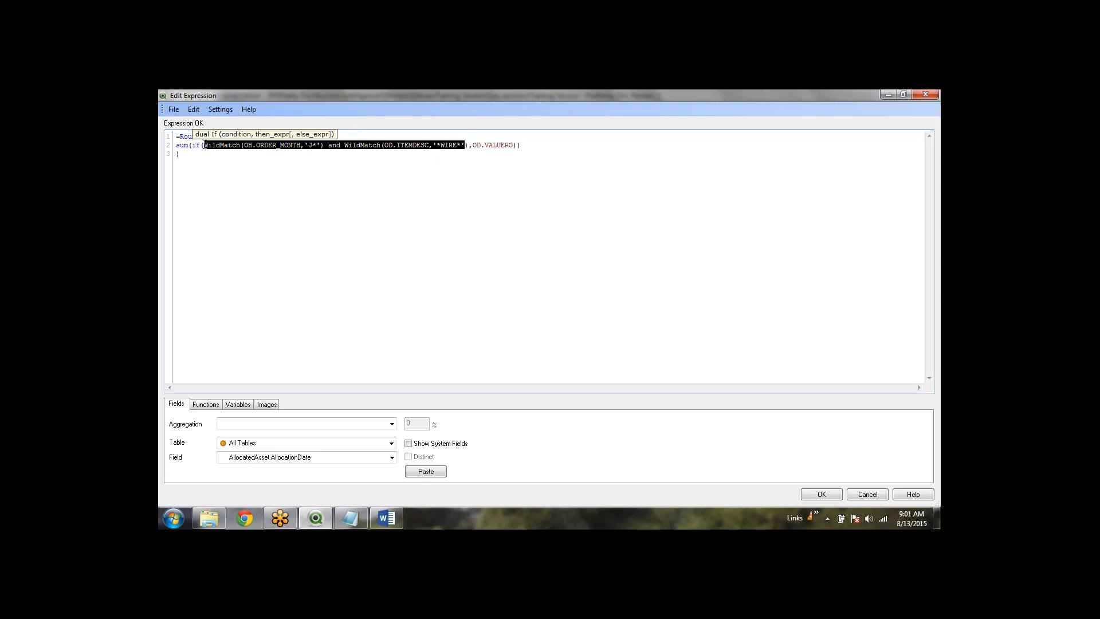
{"action": "left_click", "coordinate": [326, 141]}
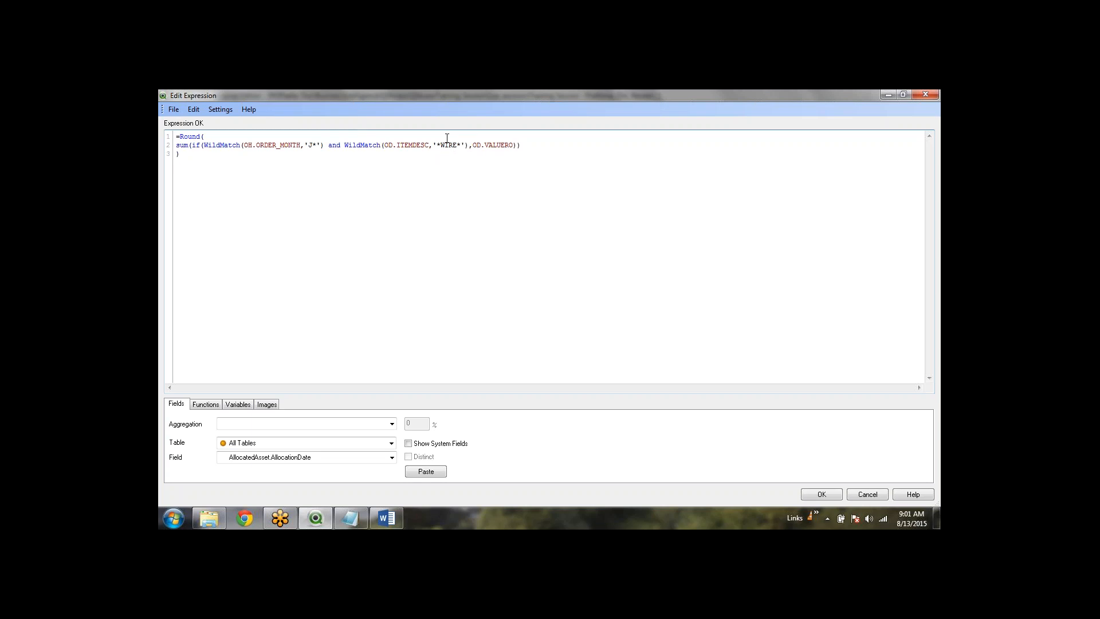
{"action": "left_click", "coordinate": [524, 172]}
{"action": "left_click", "coordinate": [822, 494]}
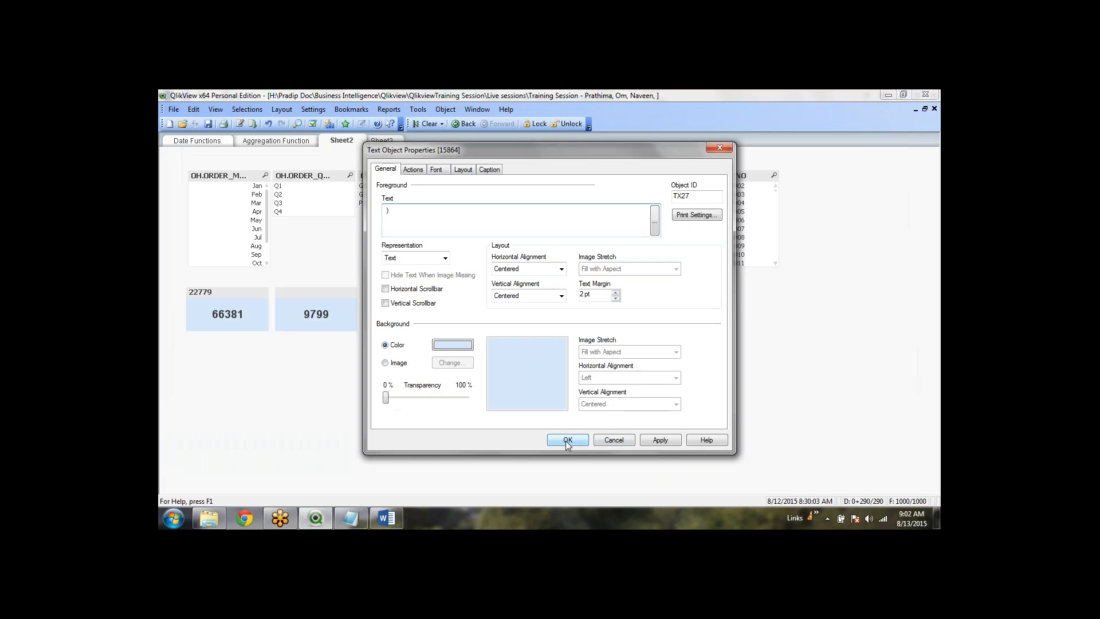
Close the properties and Ctrl-drag the 15864 text object to place a copy to its right
{"action": "left_click", "coordinate": [567, 440]}
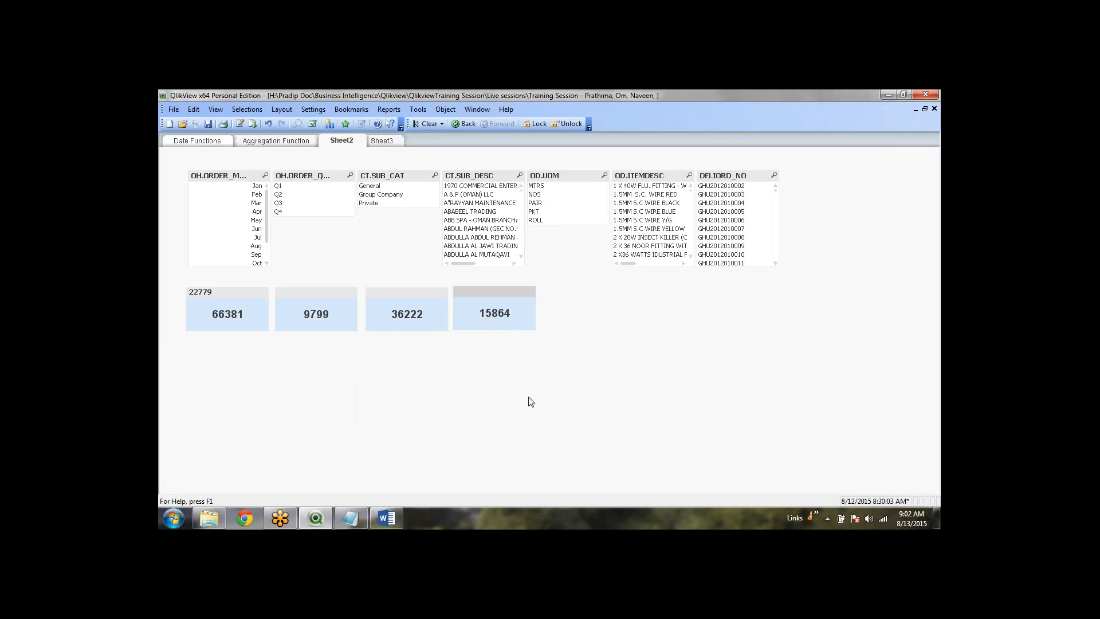
{"action": "left_click", "coordinate": [545, 375]}
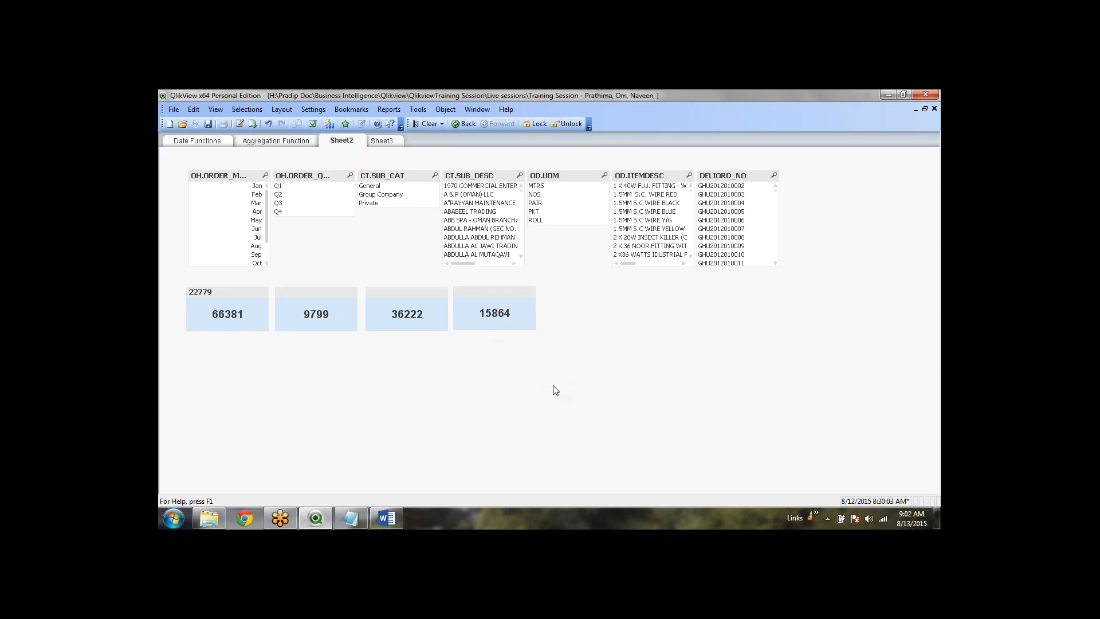
{"action": "right_click", "coordinate": [494, 319]}
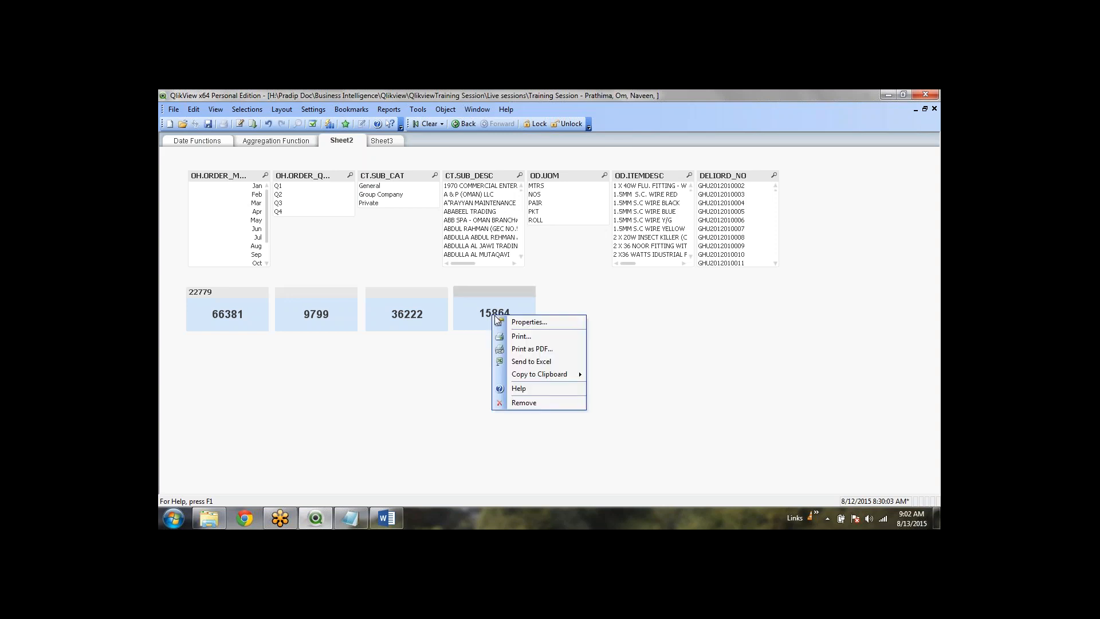
{"action": "left_click", "coordinate": [628, 317]}
{"action": "left_click", "coordinate": [482, 294]}
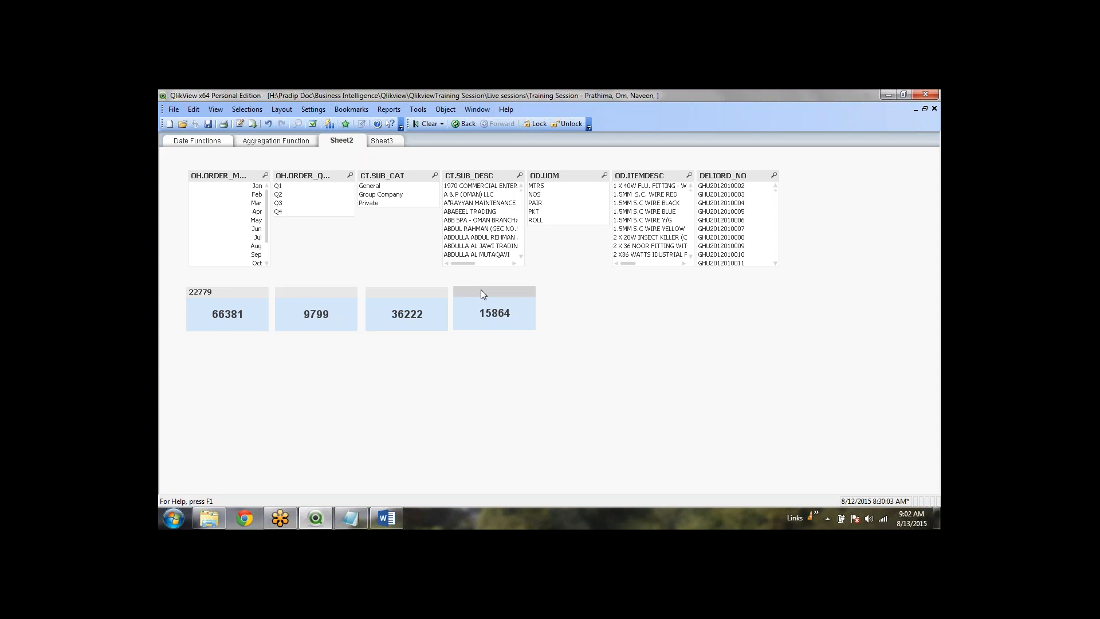
{"action": "left_click_drag", "start_coordinate": [482, 294], "coordinate": [571, 290]}
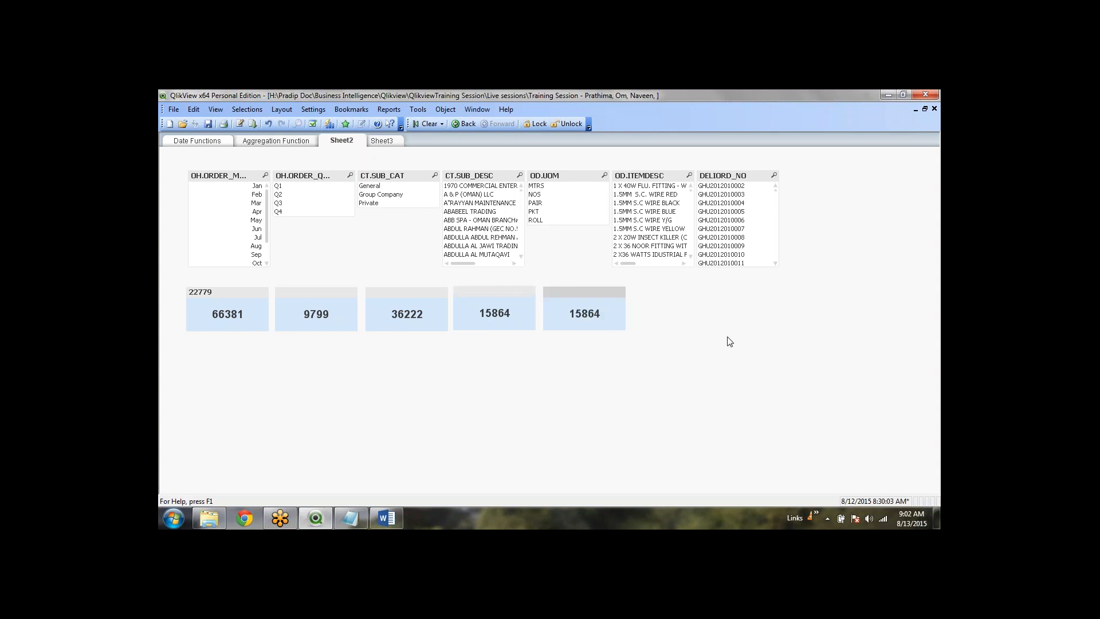
Open the copied text object's expression in the editor and mark the if(WildMatch…) condition inside sum()
{"action": "right_click", "coordinate": [586, 296]}
{"action": "left_click", "coordinate": [609, 302]}
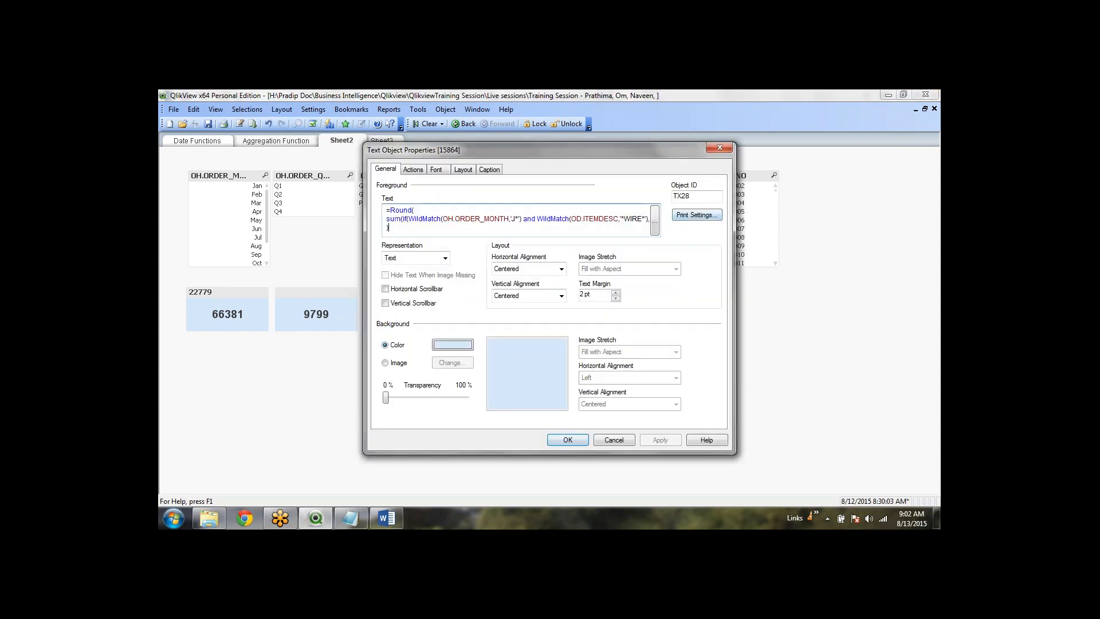
{"action": "left_click", "coordinate": [654, 221]}
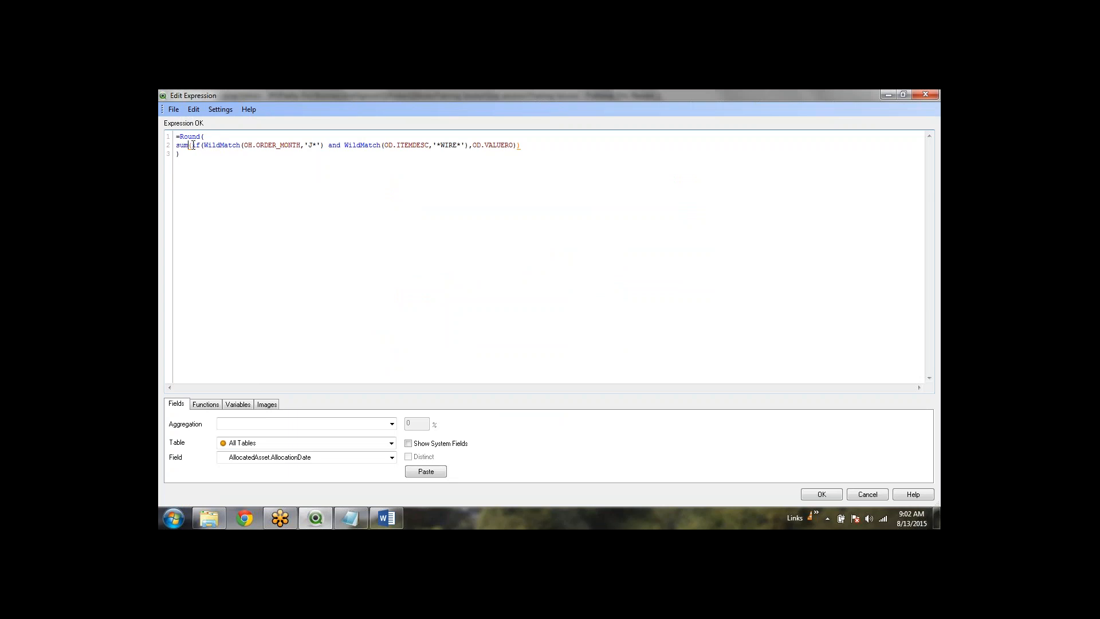
{"action": "left_click", "coordinate": [192, 145]}
{"action": "left_click", "coordinate": [472, 145], "text": "shift"}
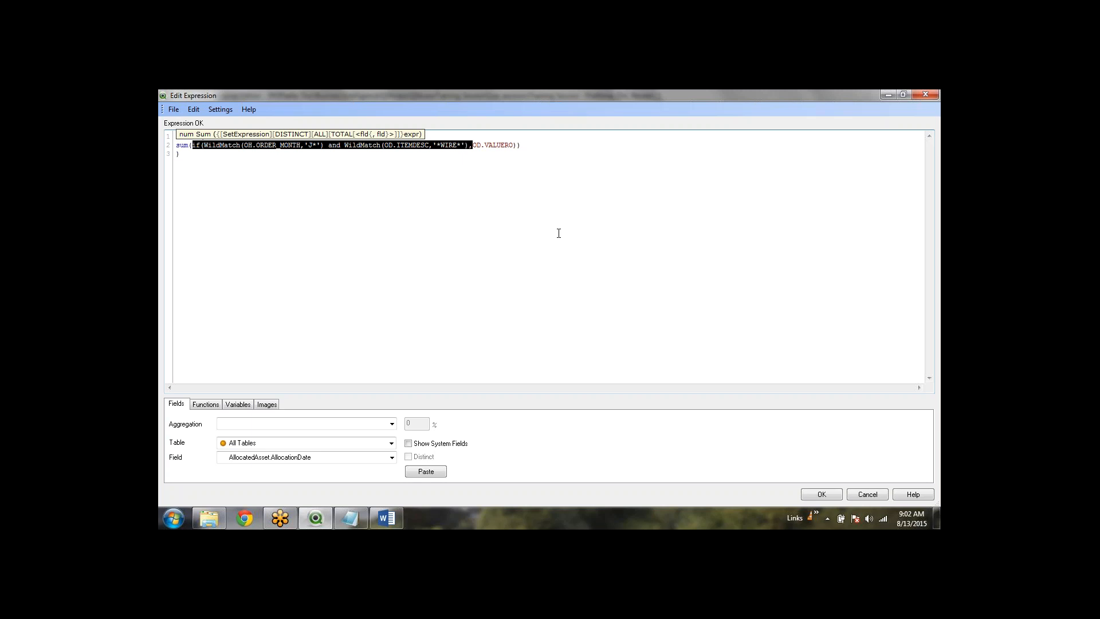
Place the caret before the Round/WildMatch expression and insert a blank line above it
{"action": "left_click", "coordinate": [372, 265]}
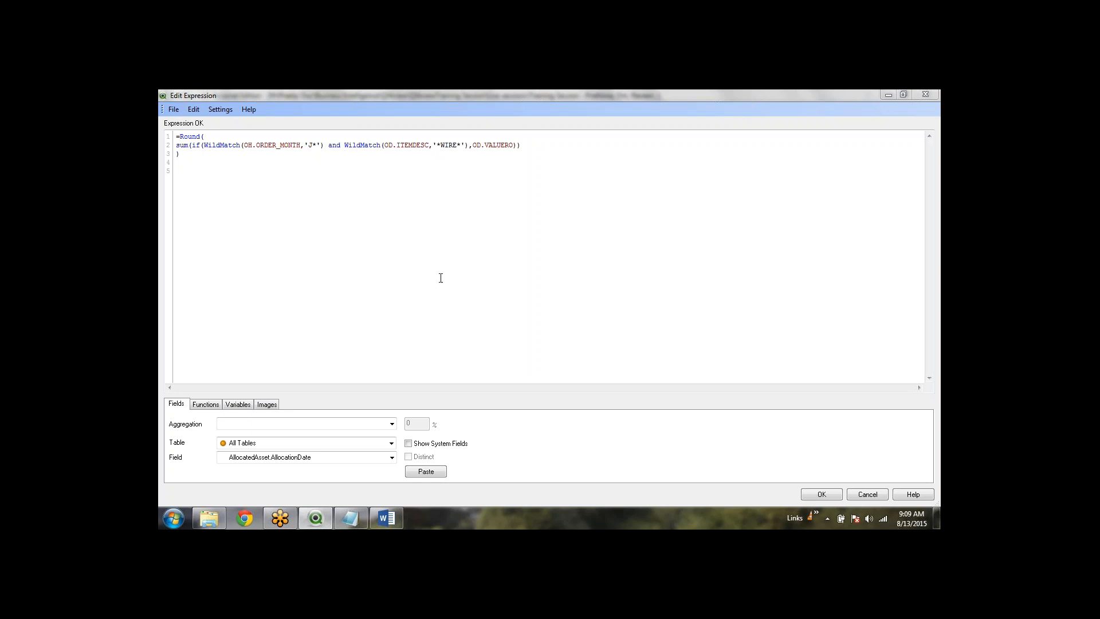
{"action": "left_click", "coordinate": [301, 183]}
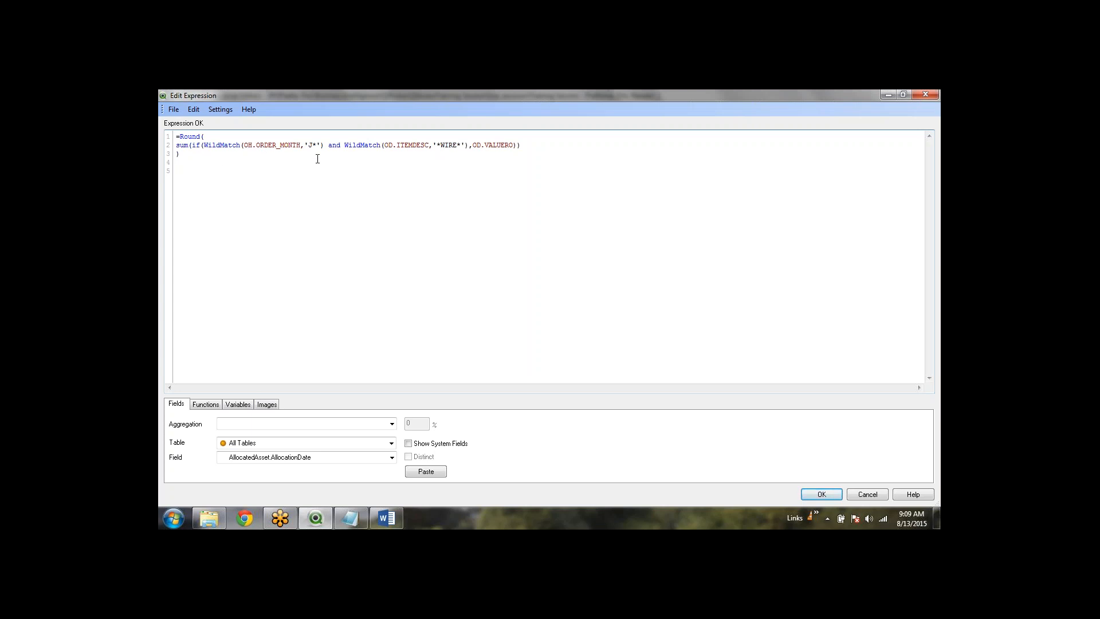
{"action": "key", "text": "Return"}
{"action": "key", "text": "Return"}
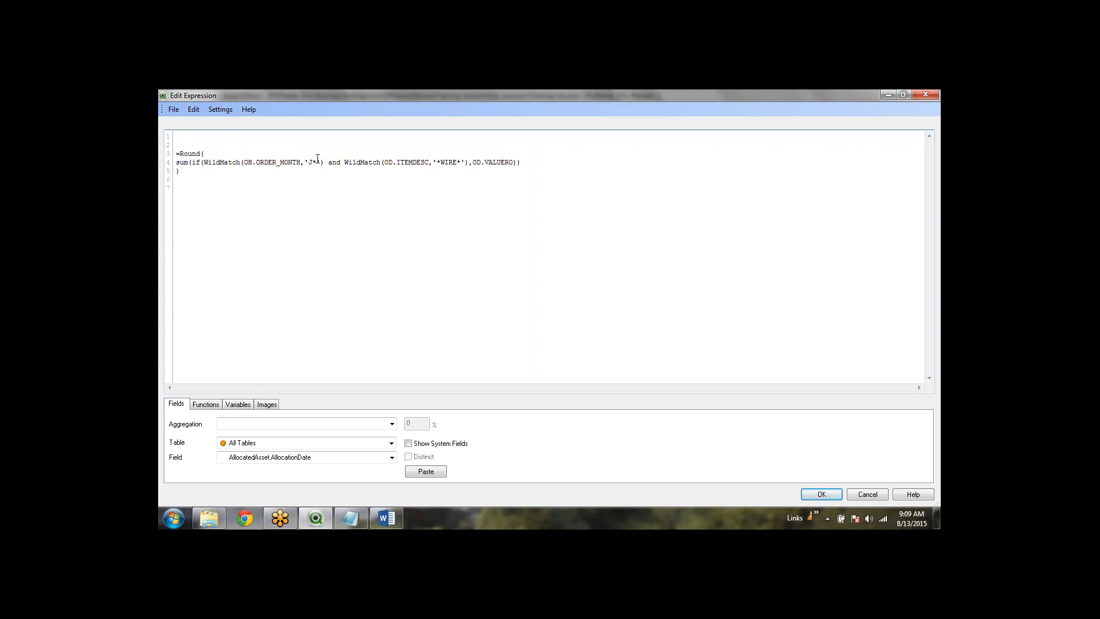
Comment out the old WildMatch expression lines with Ctrl+K and begin =Round(Sum(od.v on line 1
{"action": "key", "text": "Return"}
{"action": "key", "text": "shift+Down"}
{"action": "key", "text": "shift+Down"}
{"action": "key", "text": "shift+Down"}
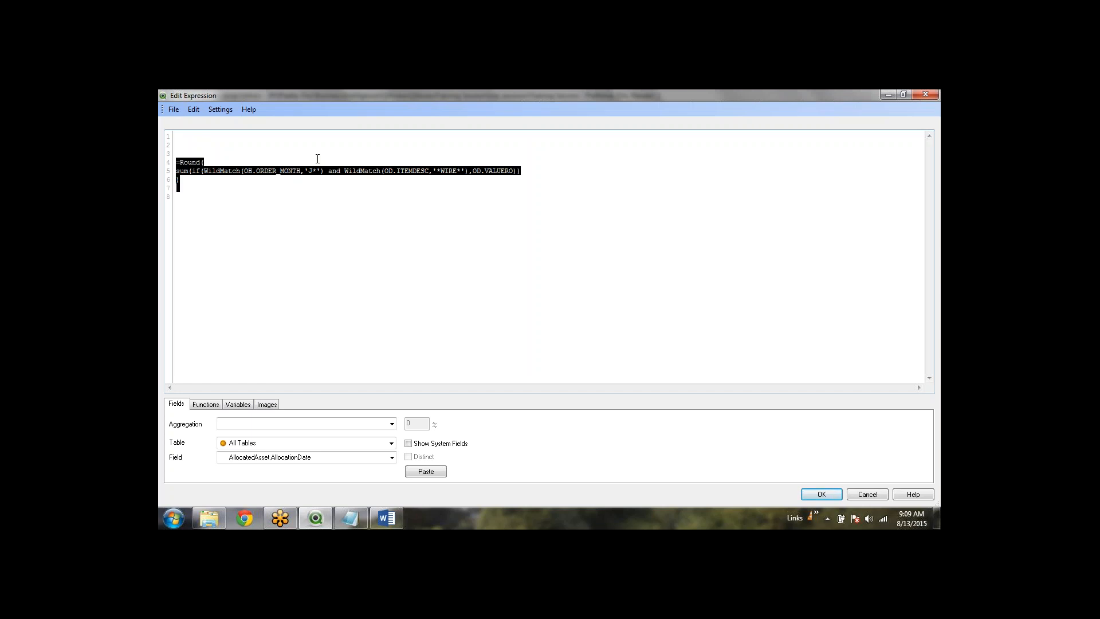
{"action": "key", "text": "ctrl+k"}
{"action": "key", "text": "Up"}
{"action": "key", "text": "Up"}
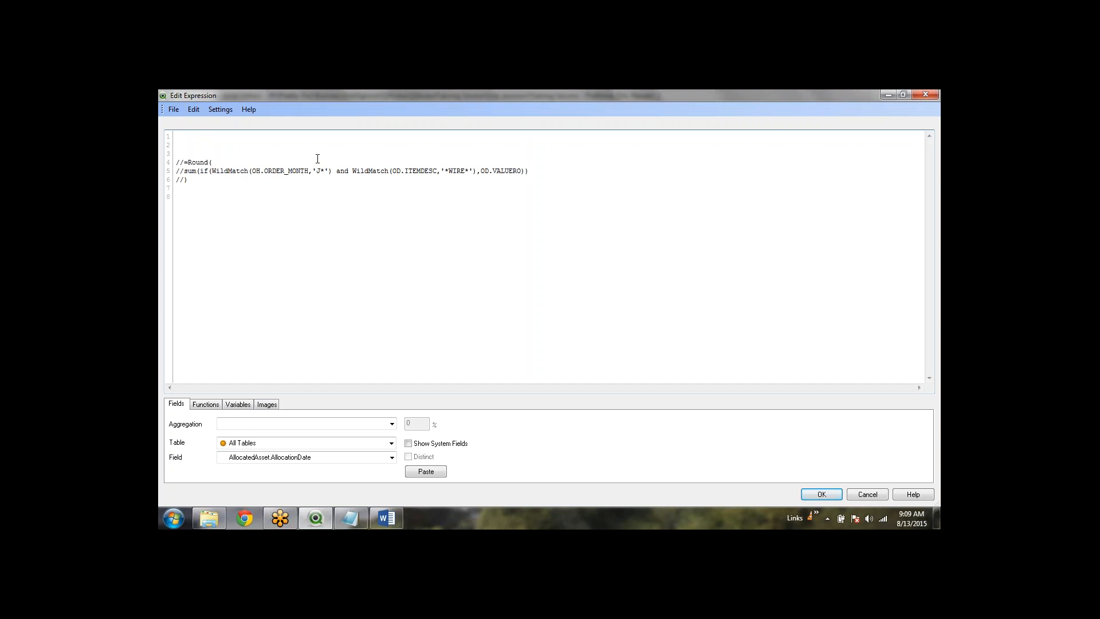
{"action": "key", "text": "shift+Down"}
{"action": "key", "text": "shift+Down"}
{"action": "key", "text": "shift+Down"}
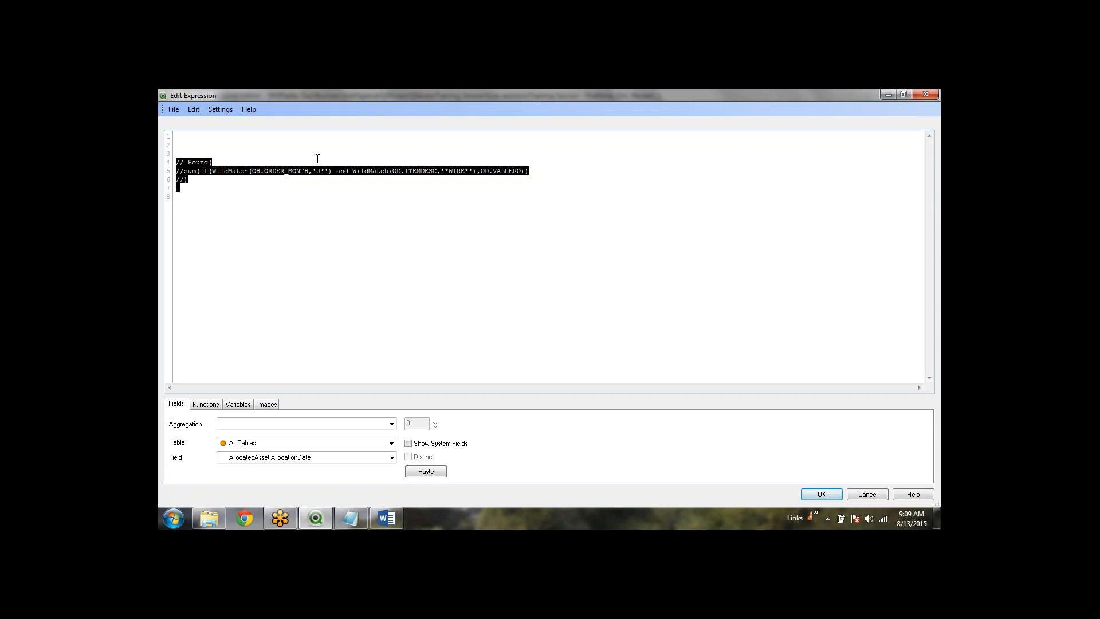
{"action": "key", "text": "ctrl+shift+k"}
{"action": "key", "text": "ctrl+k"}
{"action": "key", "text": "Up"}
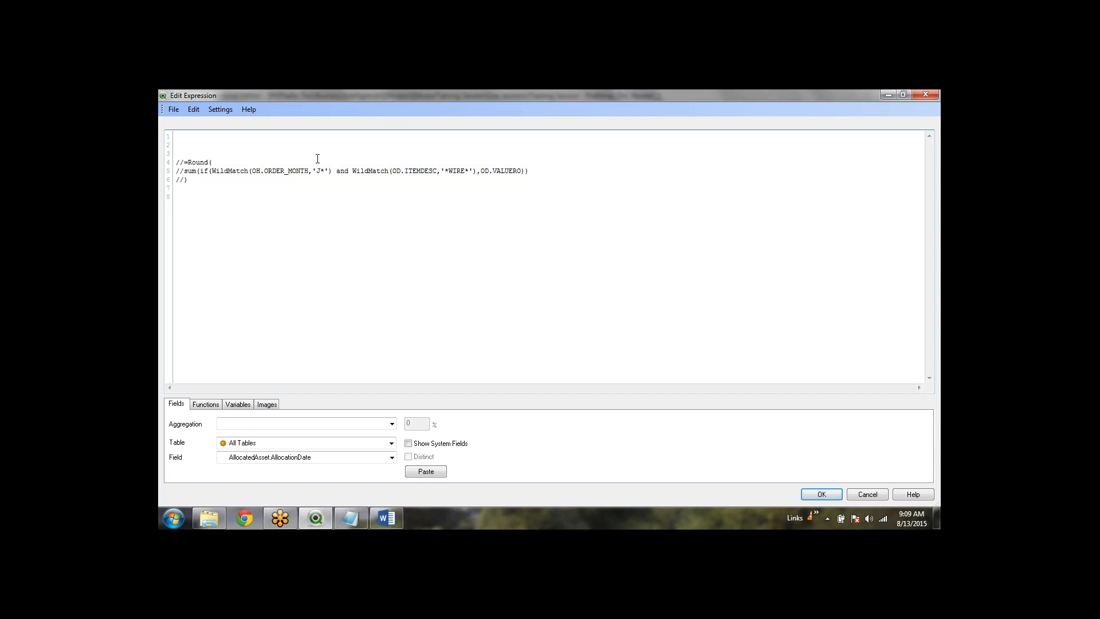
{"action": "key", "text": "Up"}
{"action": "key", "text": "Up"}
{"action": "type", "text": "="}
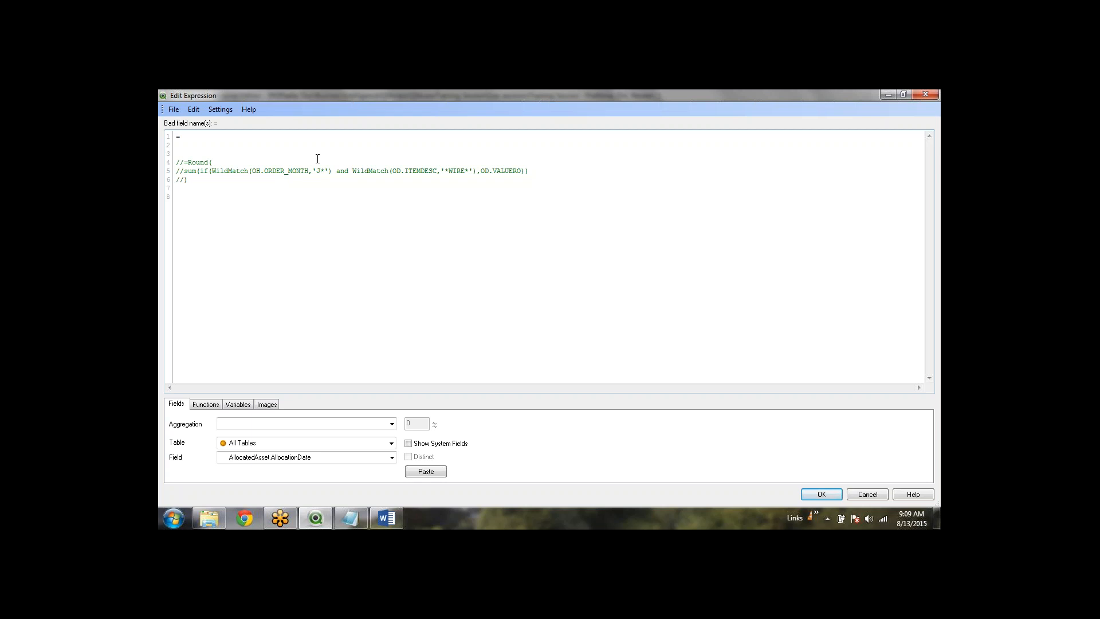
{"action": "type", "text": "Round"}
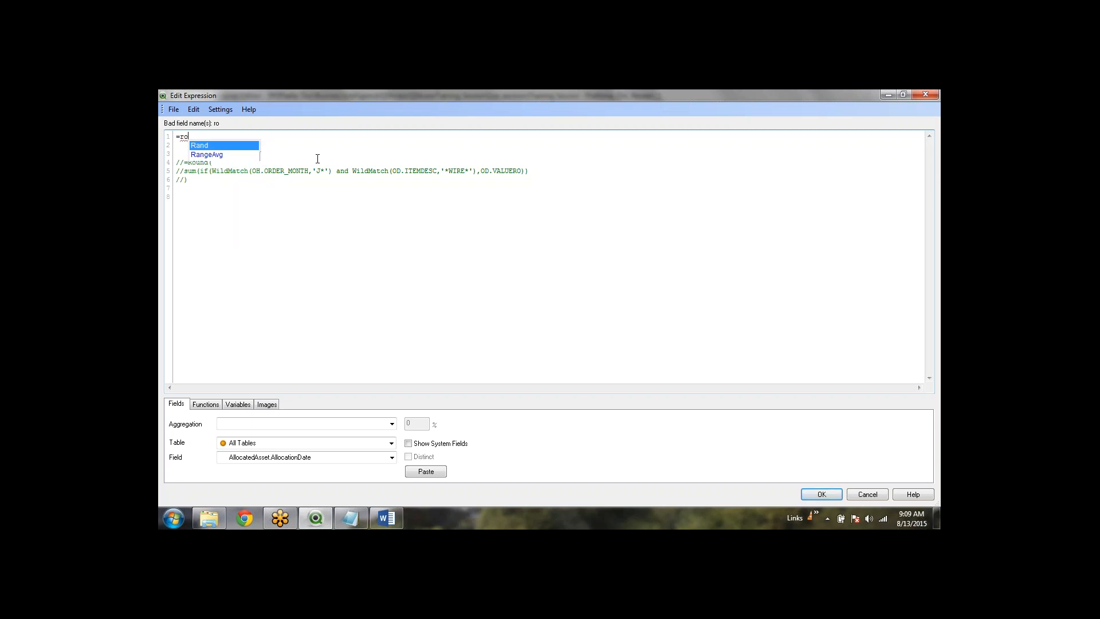
{"action": "type", "text": "("}
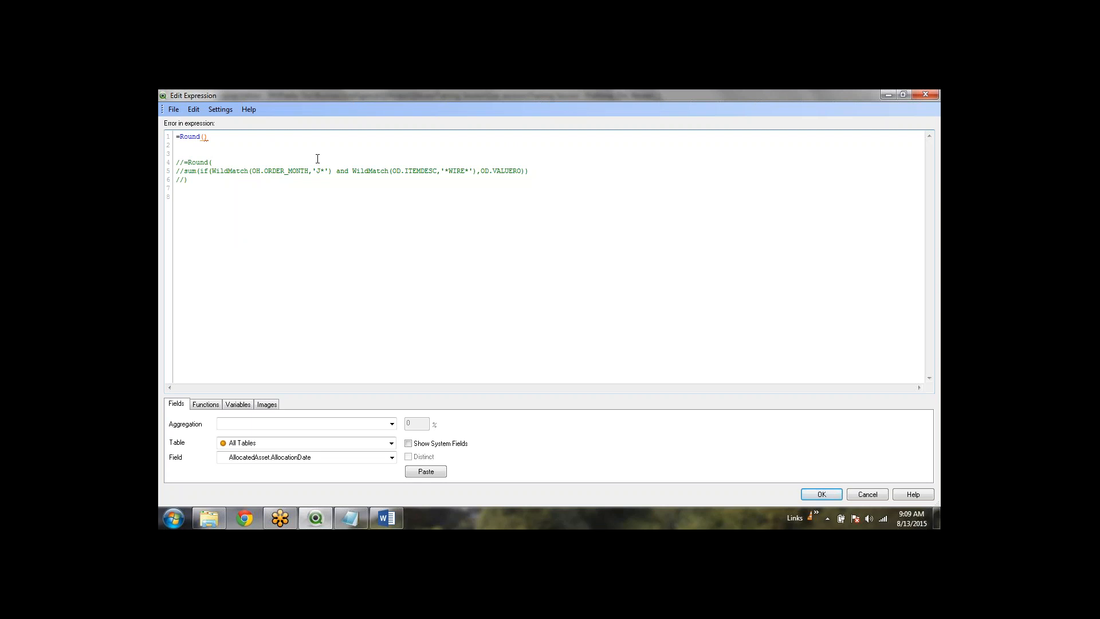
{"action": "type", "text": "Sum"}
{"action": "type", "text": "()"}
{"action": "type", "text": "od.v"}
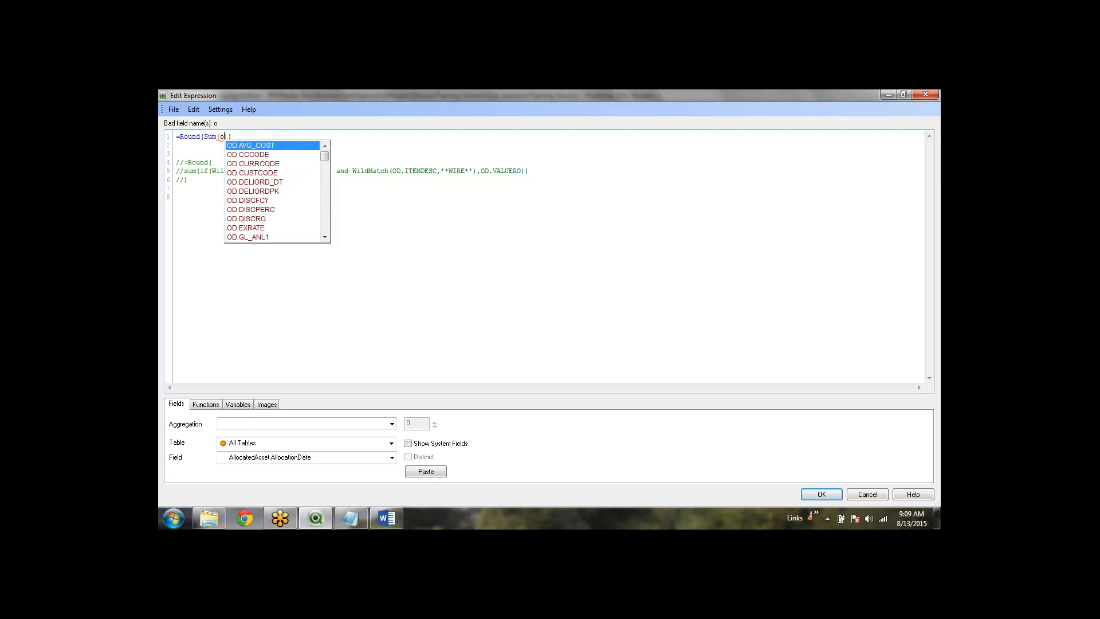
Complete line 1 as =Round(Sum(OD.VALUERO)), comparing it with the commented-out WIRE condition
{"action": "key", "text": "Down"}
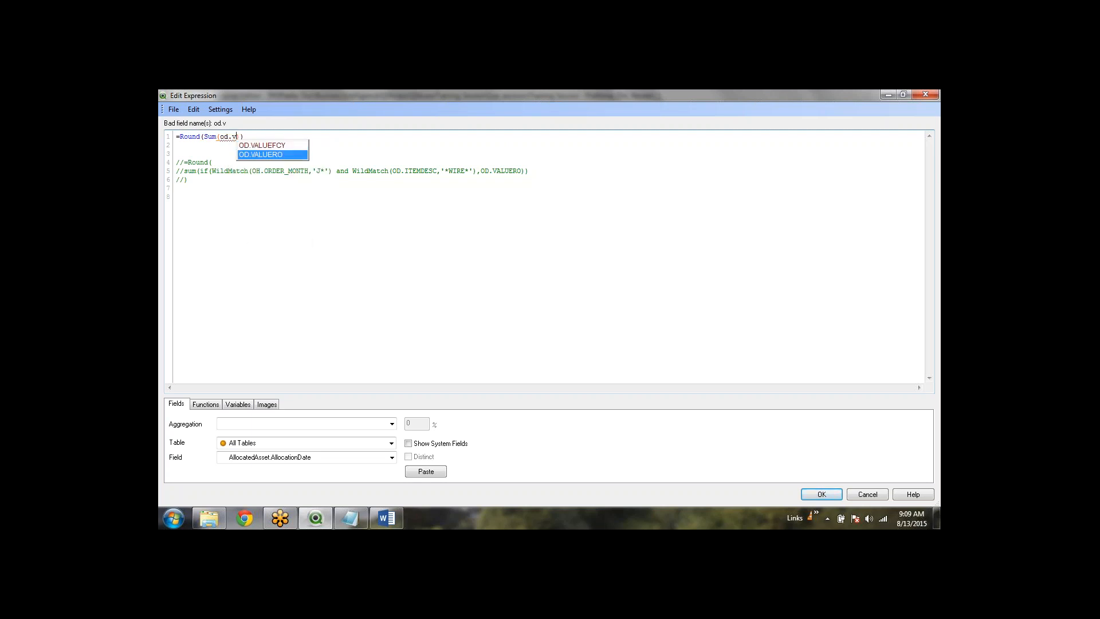
{"action": "key", "text": "Return"}
{"action": "key", "text": "End"}
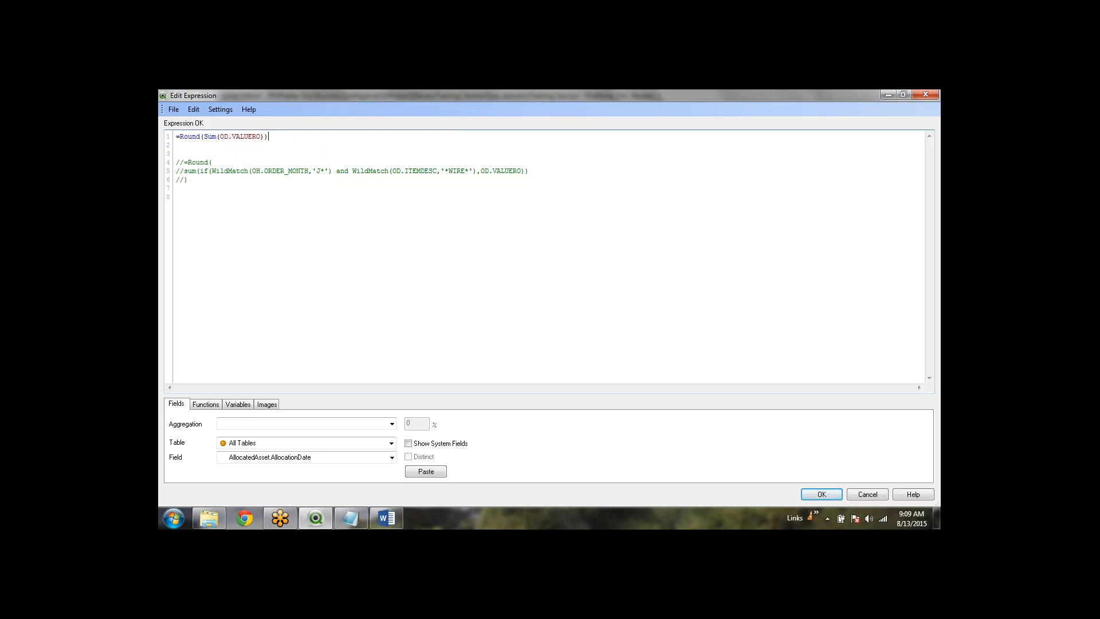
{"action": "left_click", "coordinate": [257, 136]}
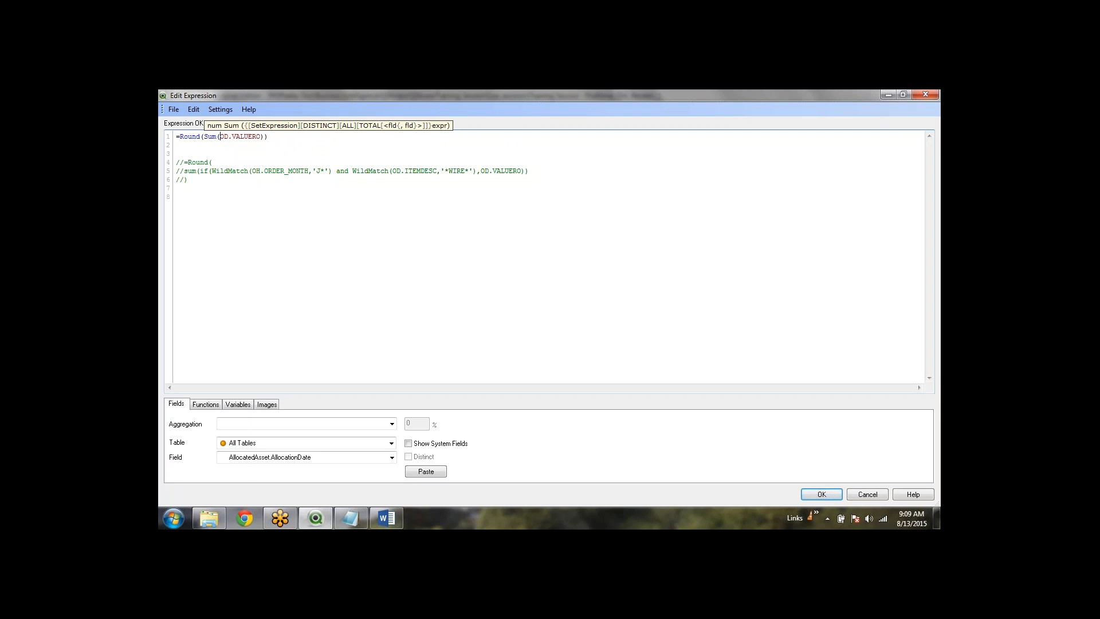
{"action": "left_click_drag", "start_coordinate": [212, 171], "coordinate": [479, 168]}
{"action": "left_click", "coordinate": [264, 150]}
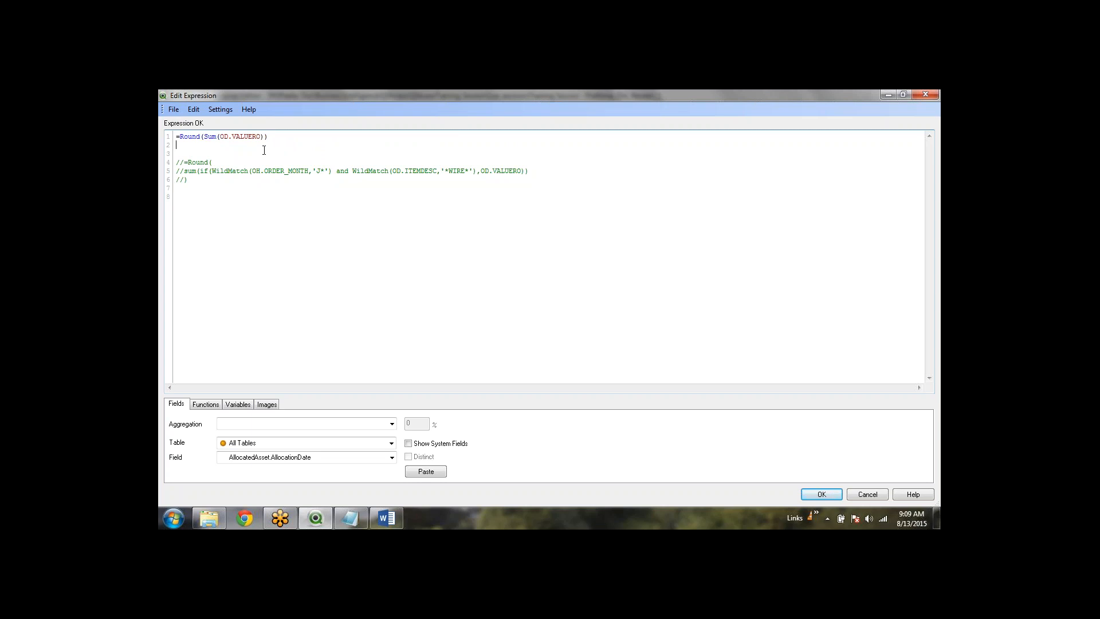
{"action": "left_click", "coordinate": [216, 137]}
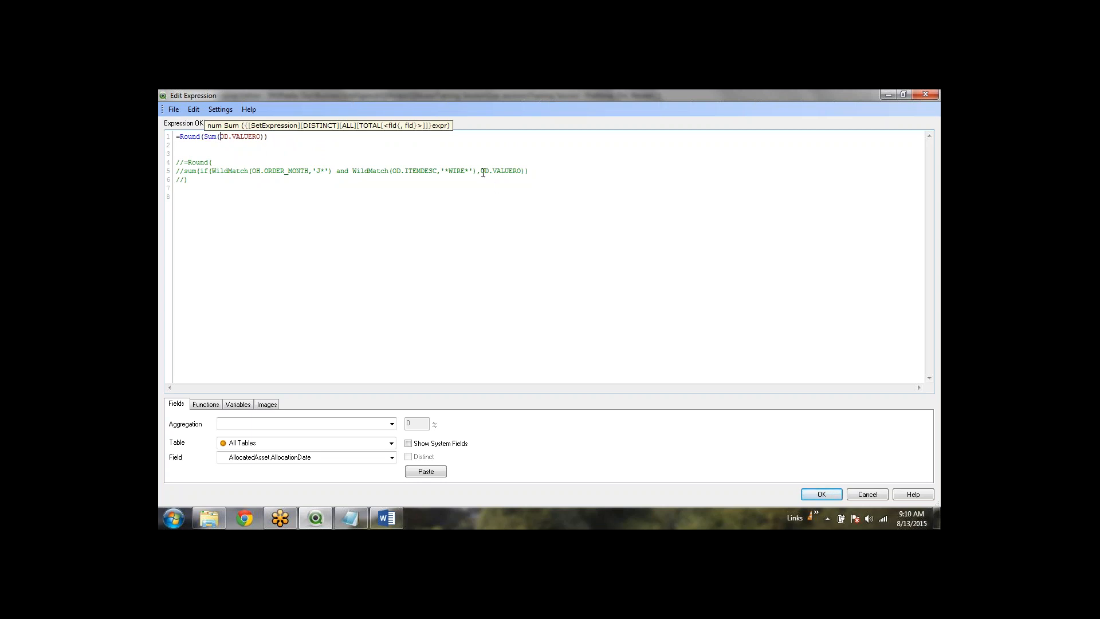
{"action": "left_click_drag", "start_coordinate": [481, 171], "coordinate": [201, 177]}
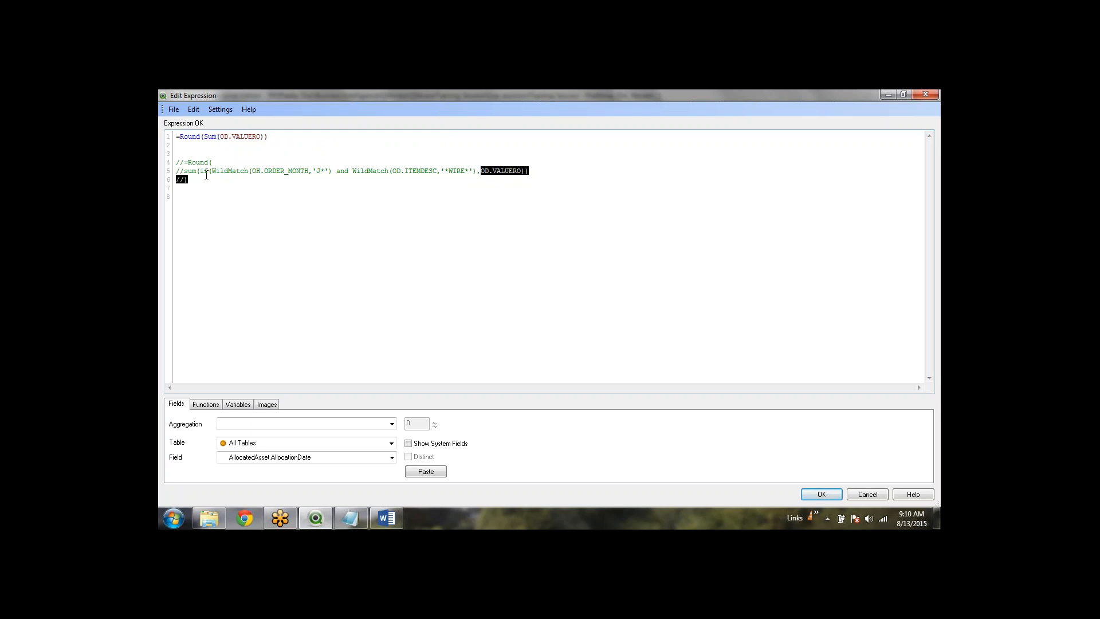
{"action": "left_click", "coordinate": [201, 177]}
{"action": "left_click", "coordinate": [219, 138]}
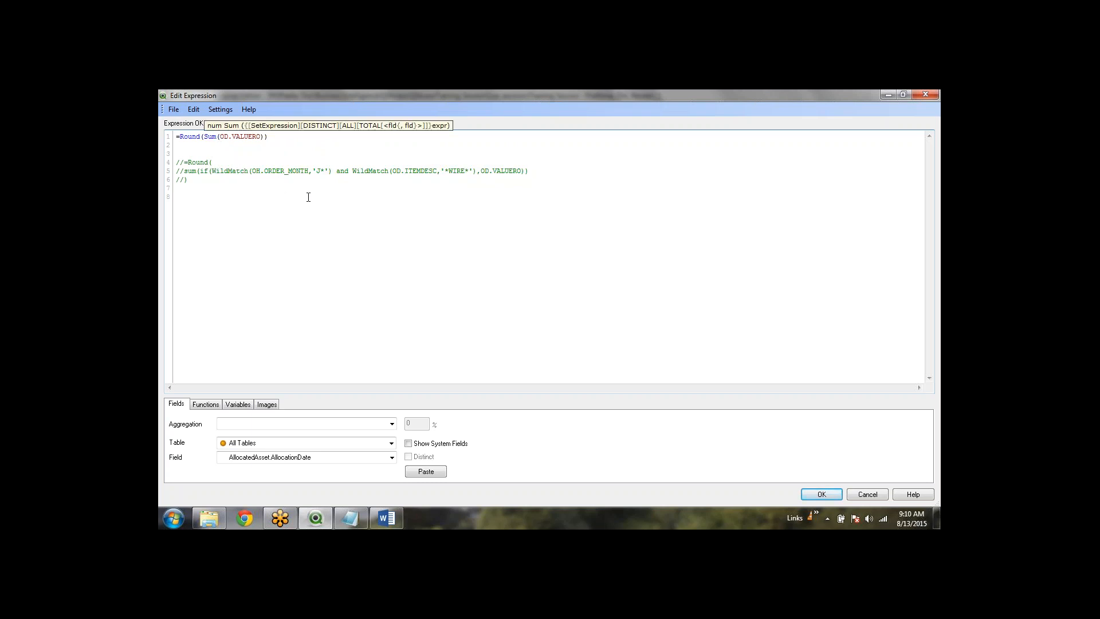
Insert an empty set modifier {$<>} inside Sum before OD.VALUERO
{"action": "type", "text": "{}"}
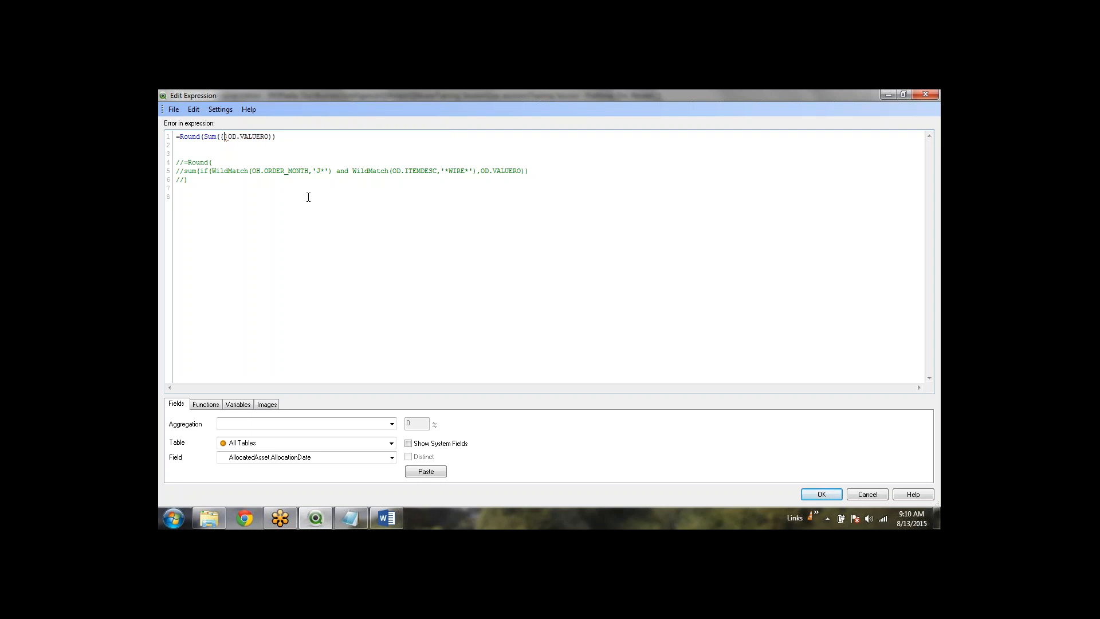
{"action": "key", "text": "Right"}
{"action": "key", "text": "Left"}
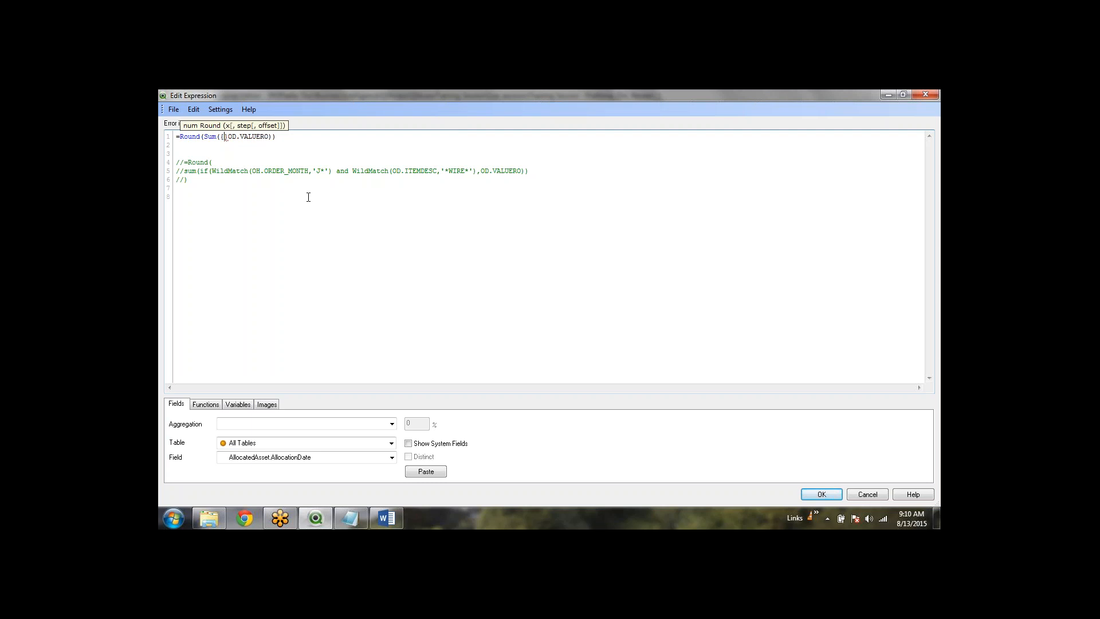
{"action": "type", "text": "$"}
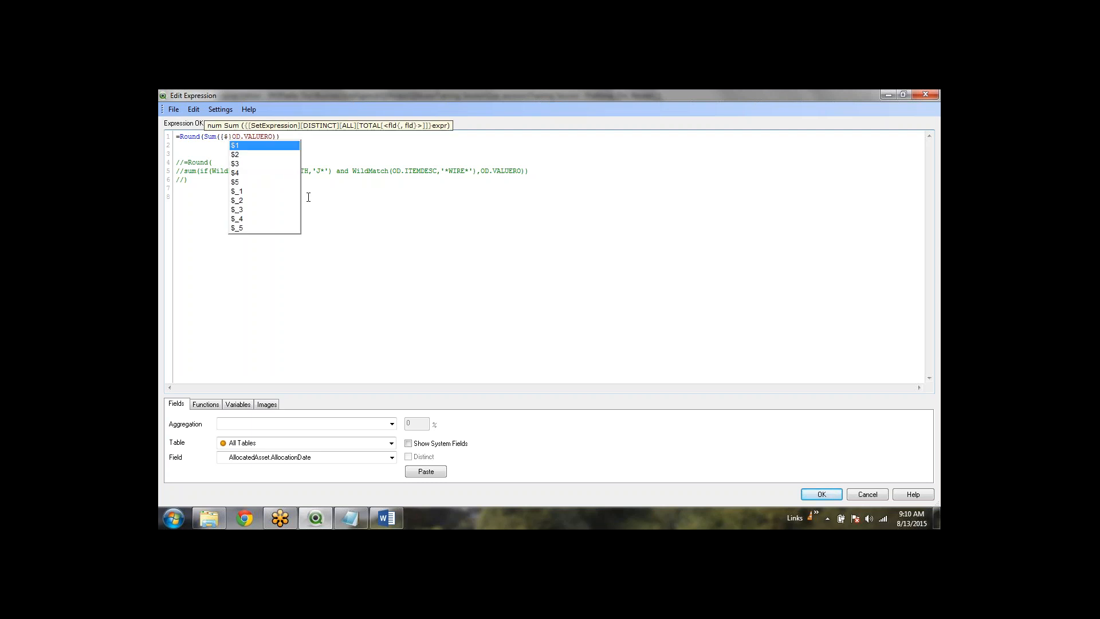
{"action": "key", "text": "Escape"}
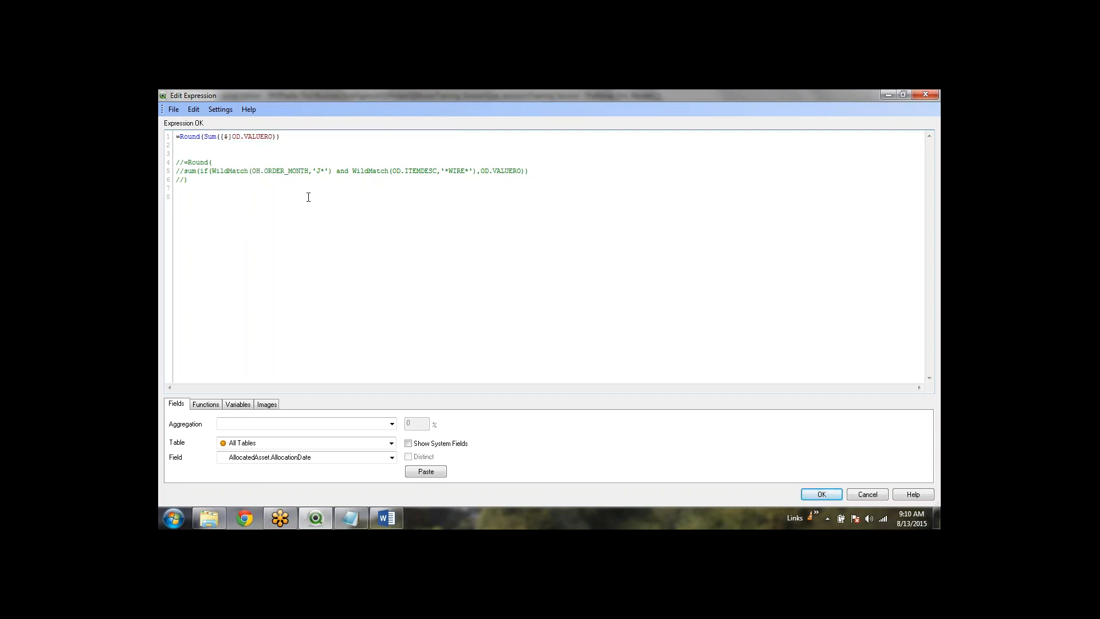
{"action": "type", "text": "<>"}
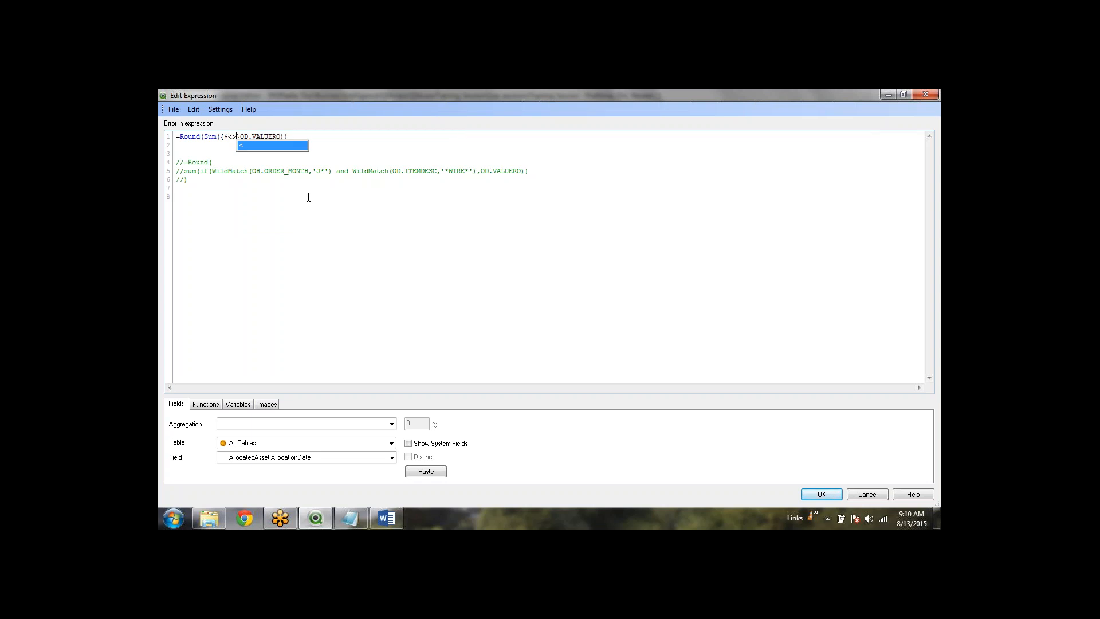
{"action": "key", "text": "Escape"}
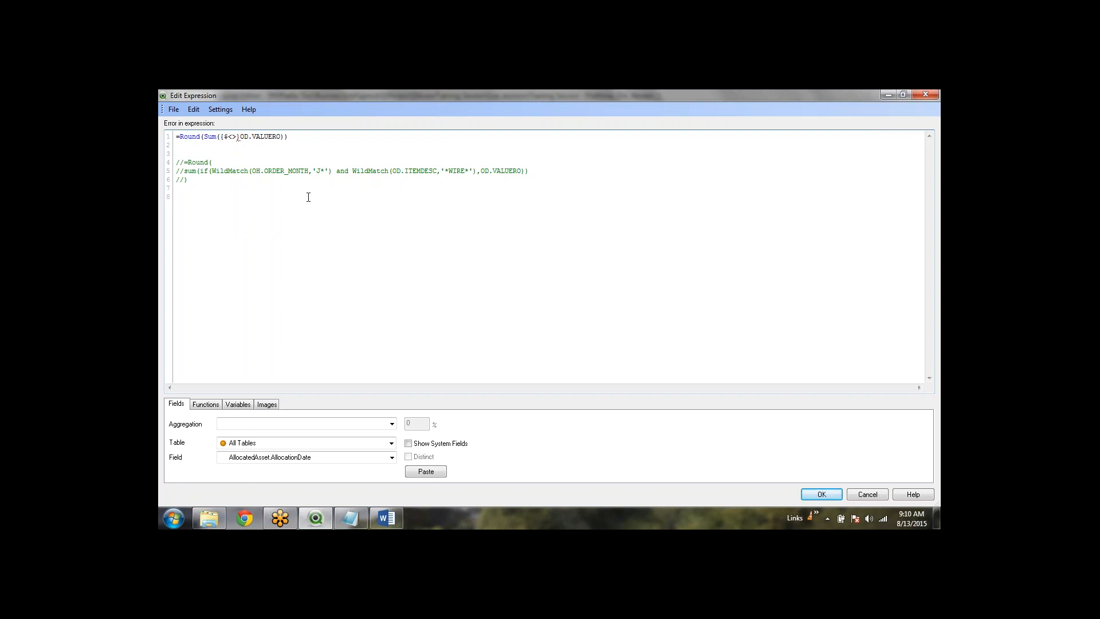
{"action": "key", "text": "shift+Right"}
{"action": "key", "text": "shift+Right"}
{"action": "key", "text": "Right"}
{"action": "key", "text": "Left"}
Add the month condition OH.ORDER_MONTH={'J*'} inside the set modifier
{"action": "type", "text": "oh.or"}
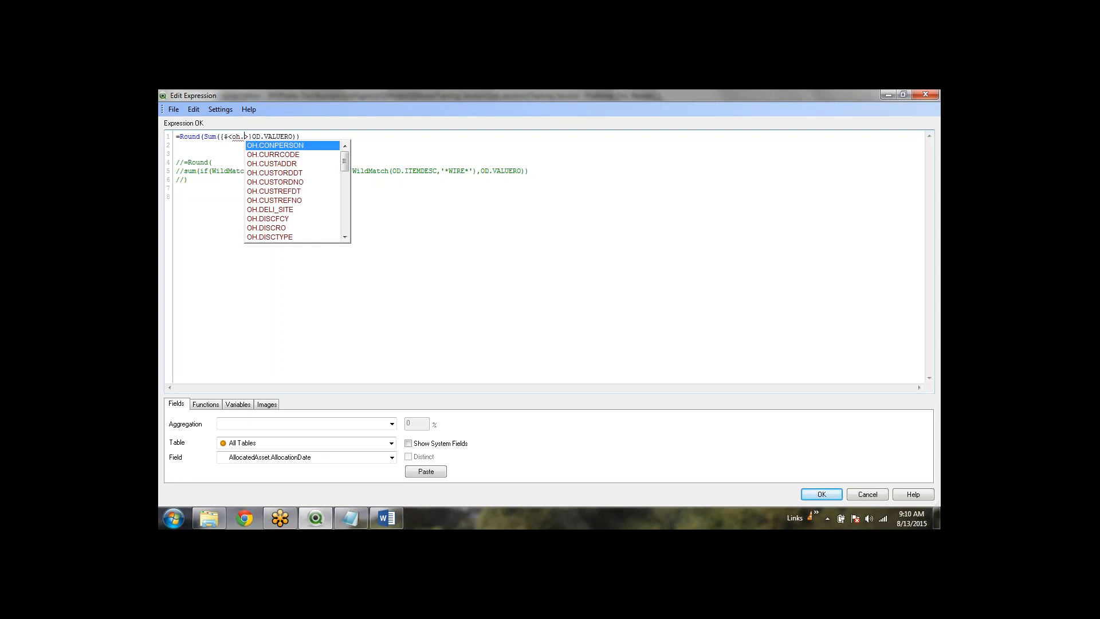
{"action": "key", "text": "Down"}
{"action": "key", "text": "Return"}
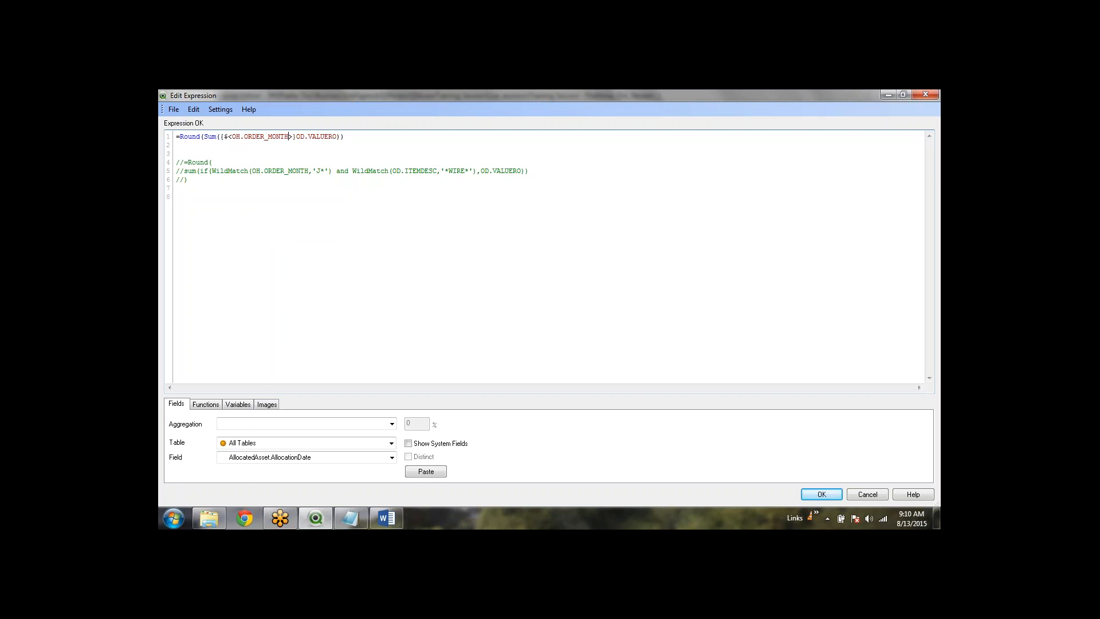
{"action": "type", "text": "="}
{"action": "type", "text": "{}"}
{"action": "type", "text": "''"}
{"action": "type", "text": "J*"}
Add OD.ITEMDESC={'*WIRE*'} to the set modifier after the J* month condition
{"action": "left_click_drag", "start_coordinate": [334, 171], "coordinate": [465, 167]}
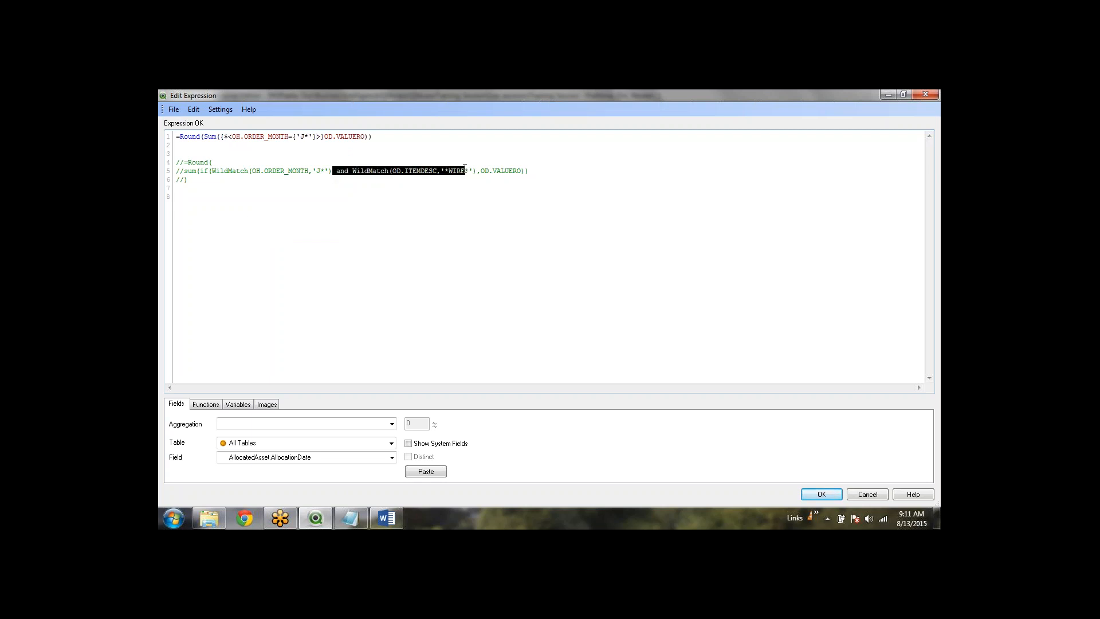
{"action": "left_click", "coordinate": [412, 196]}
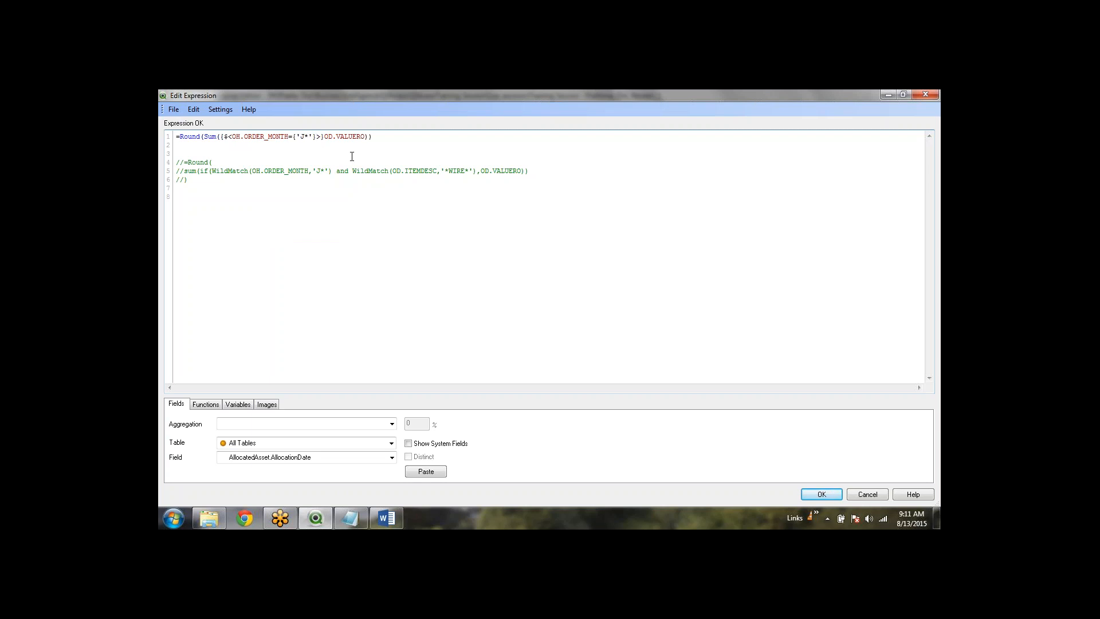
{"action": "type", "text": ",od.i"}
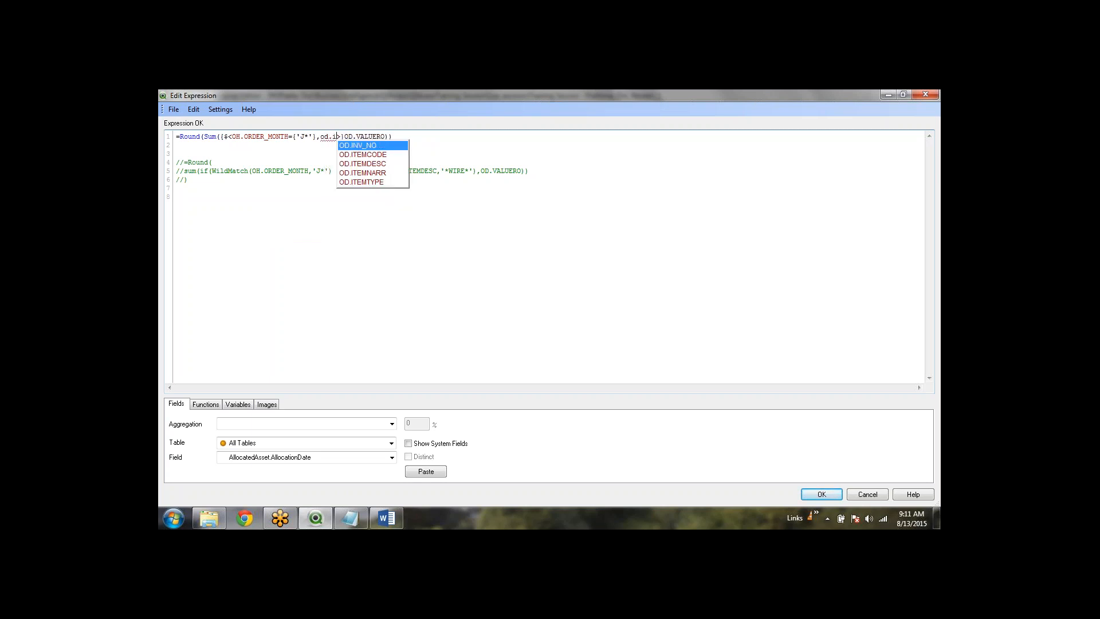
{"action": "key", "text": "Down"}
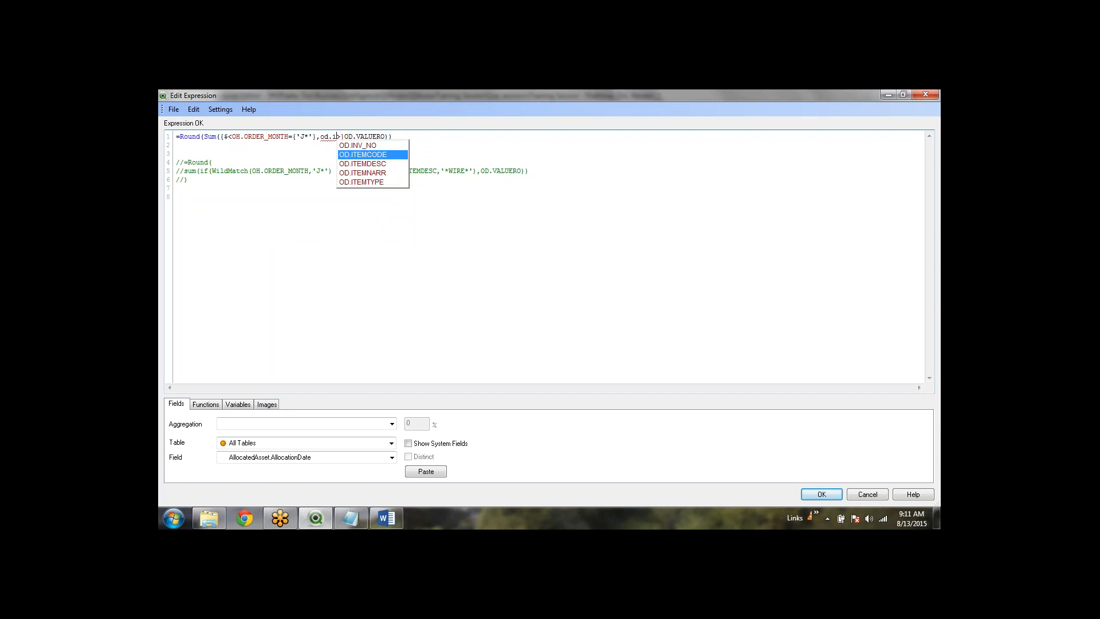
{"action": "key", "text": "Down"}
{"action": "key", "text": "Return"}
{"action": "type", "text": "={}"}
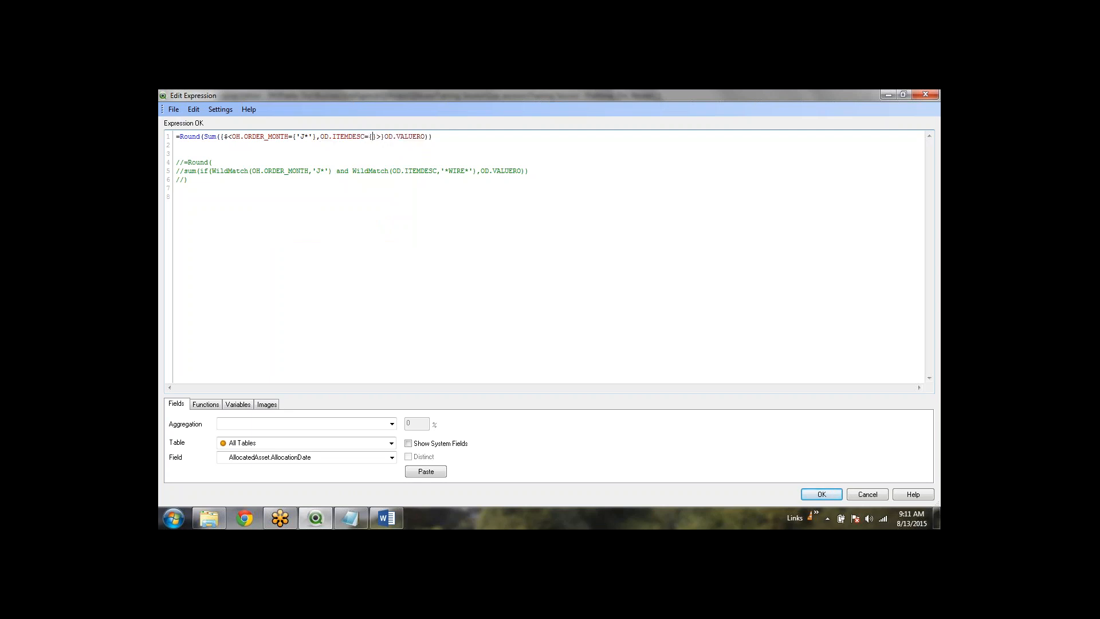
{"action": "type", "text": "''"}
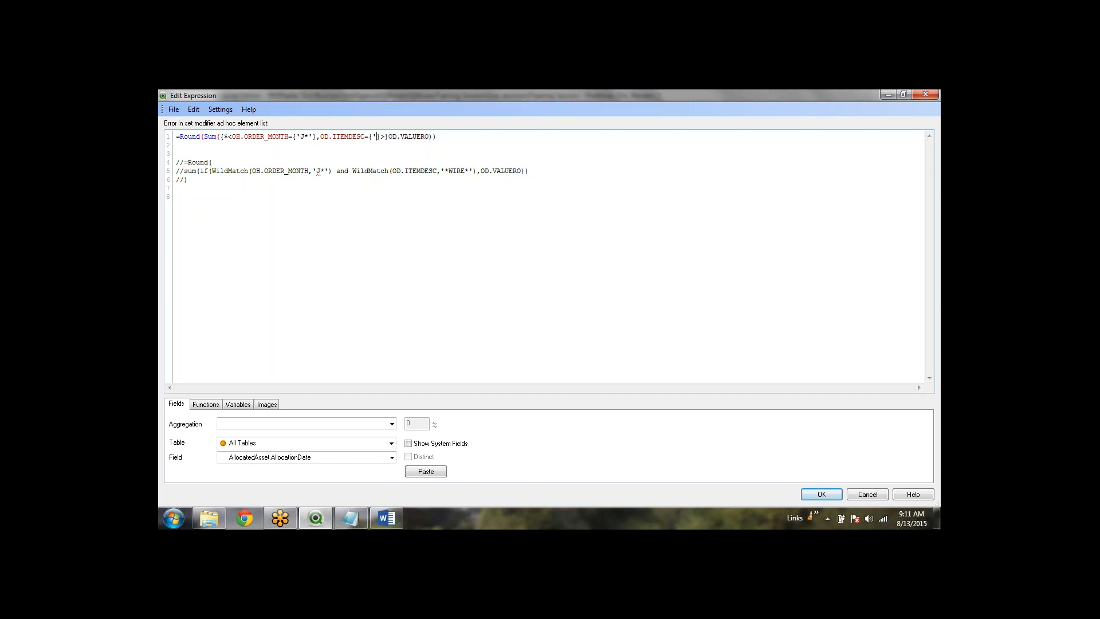
{"action": "key", "text": "Left"}
{"action": "type", "text": "**"}
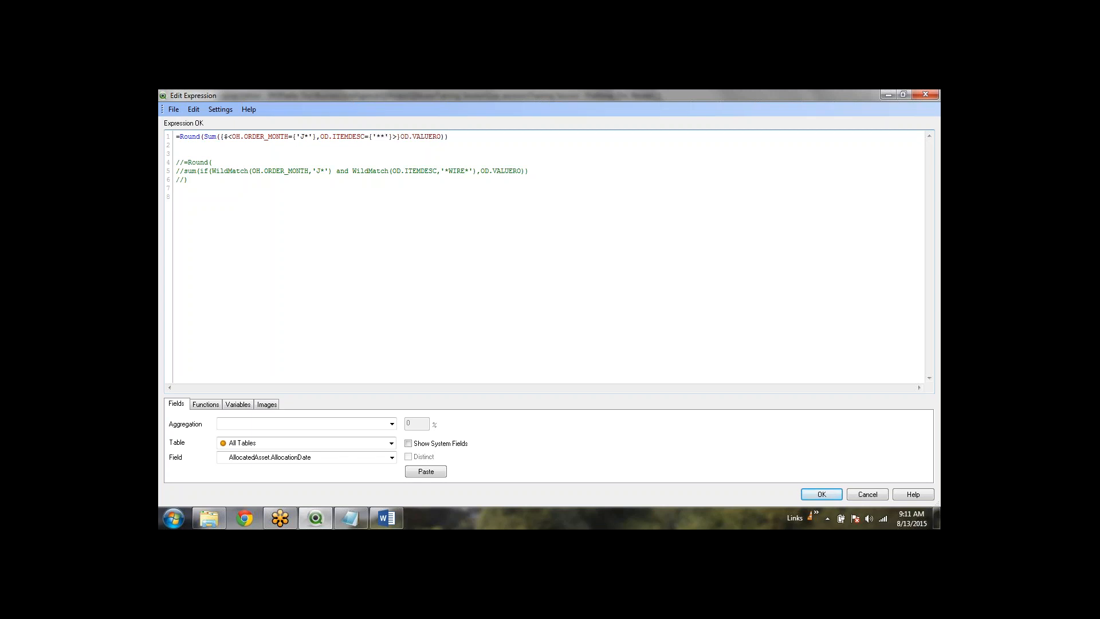
{"action": "key", "text": "Left"}
{"action": "type", "text": "WIRE"}
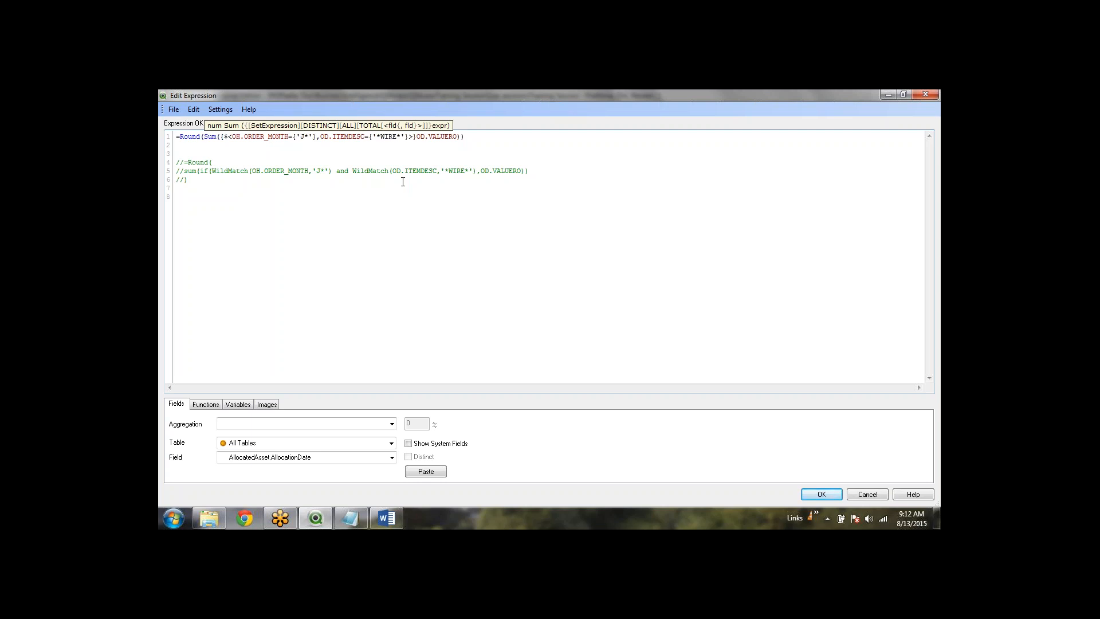
{"action": "left_click", "coordinate": [578, 233]}
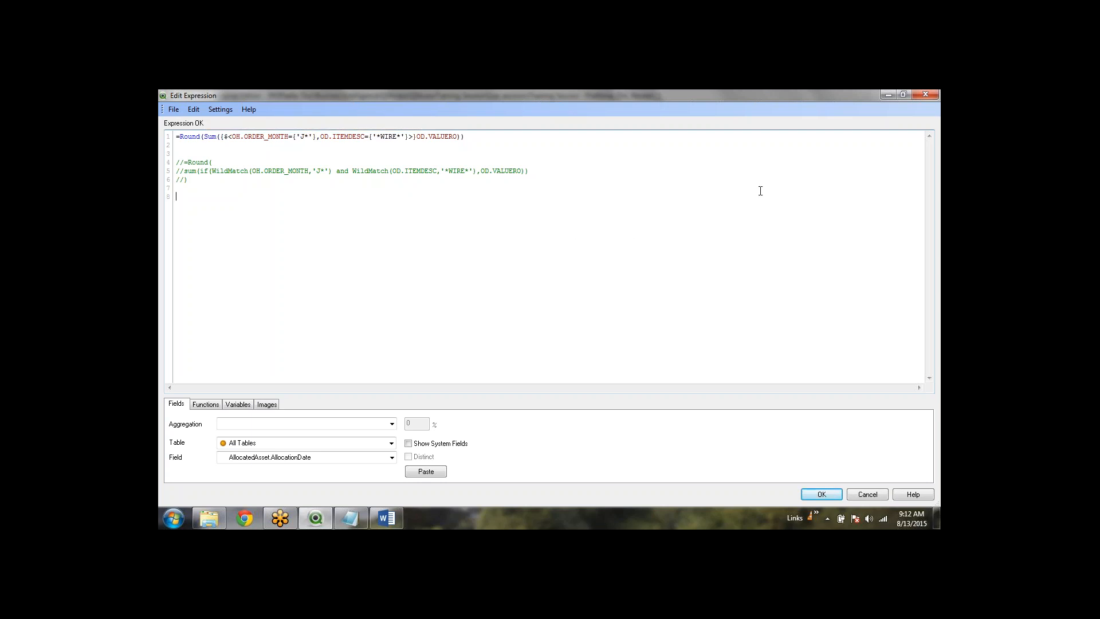
{"action": "left_click", "coordinate": [446, 138]}
{"action": "left_click", "coordinate": [293, 170]}
{"action": "left_click_drag", "start_coordinate": [414, 137], "coordinate": [221, 137]}
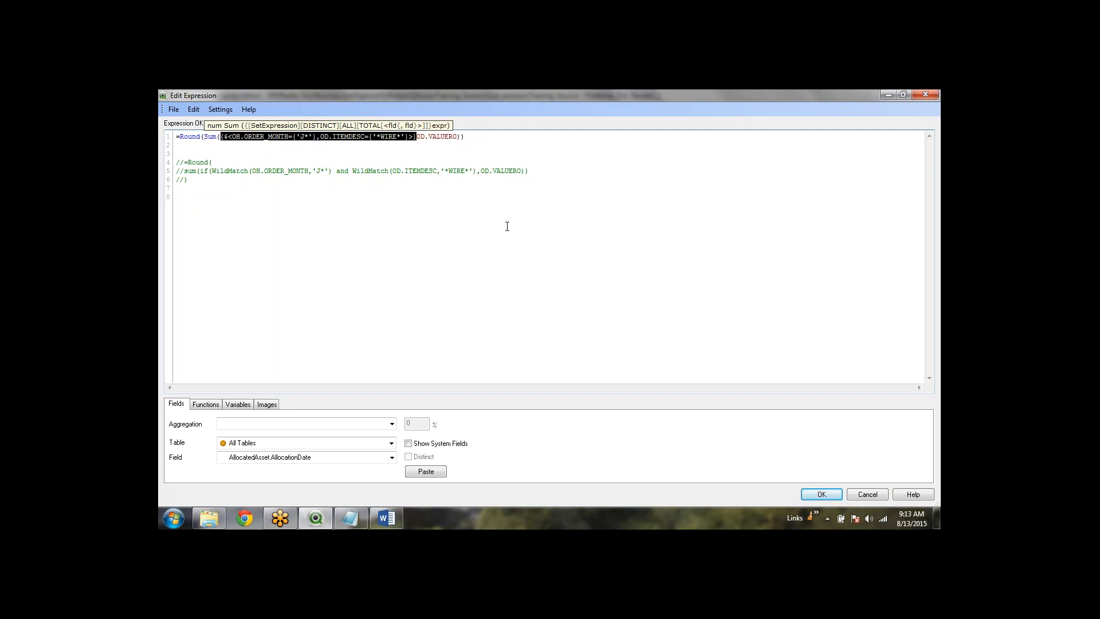
{"action": "left_click", "coordinate": [516, 142]}
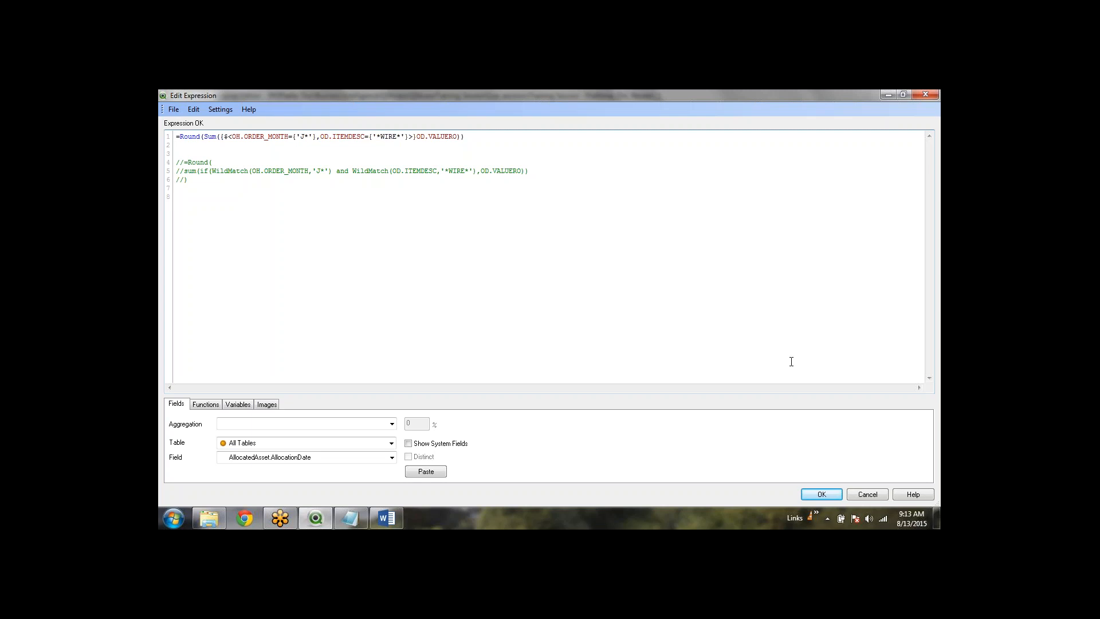
Confirm the set-analysis expression and apply it to text object TX28
{"action": "left_click", "coordinate": [822, 494]}
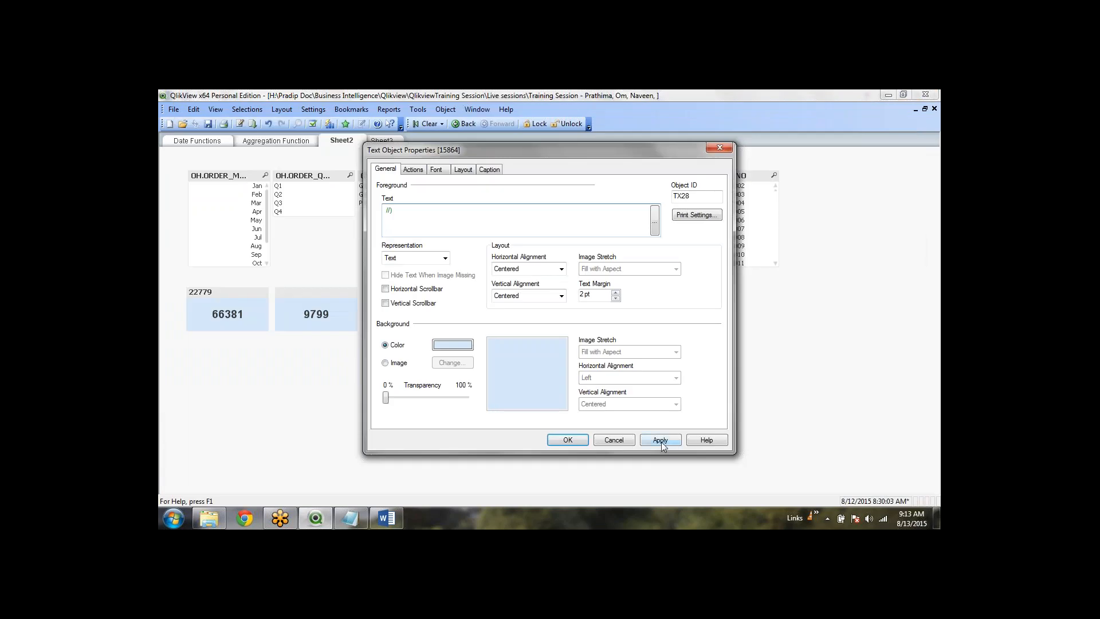
{"action": "left_click", "coordinate": [660, 440]}
{"action": "left_click", "coordinate": [568, 440]}
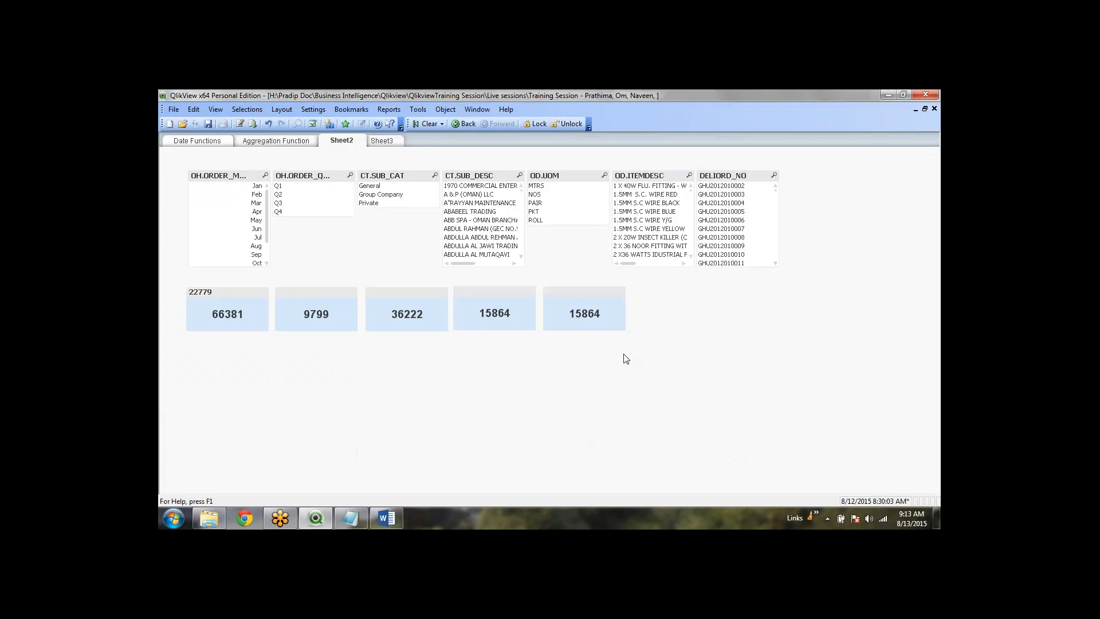
Compare with the IF-based 15864 object's expression, then reopen TX28's properties
{"action": "left_click", "coordinate": [495, 312]}
{"action": "right_click", "coordinate": [504, 315]}
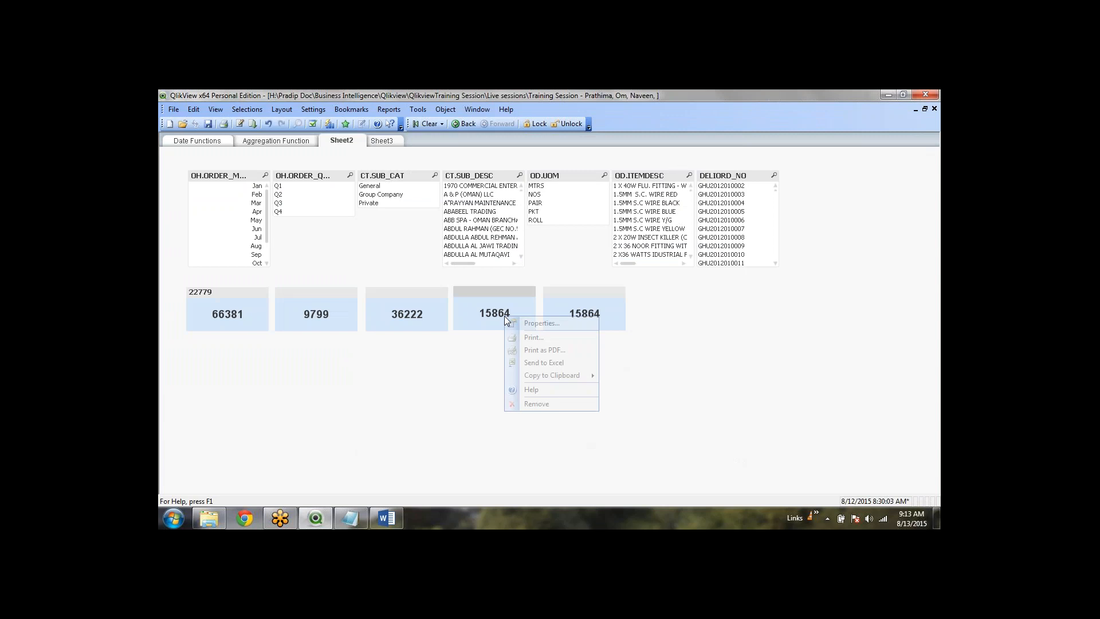
{"action": "left_click", "coordinate": [530, 324]}
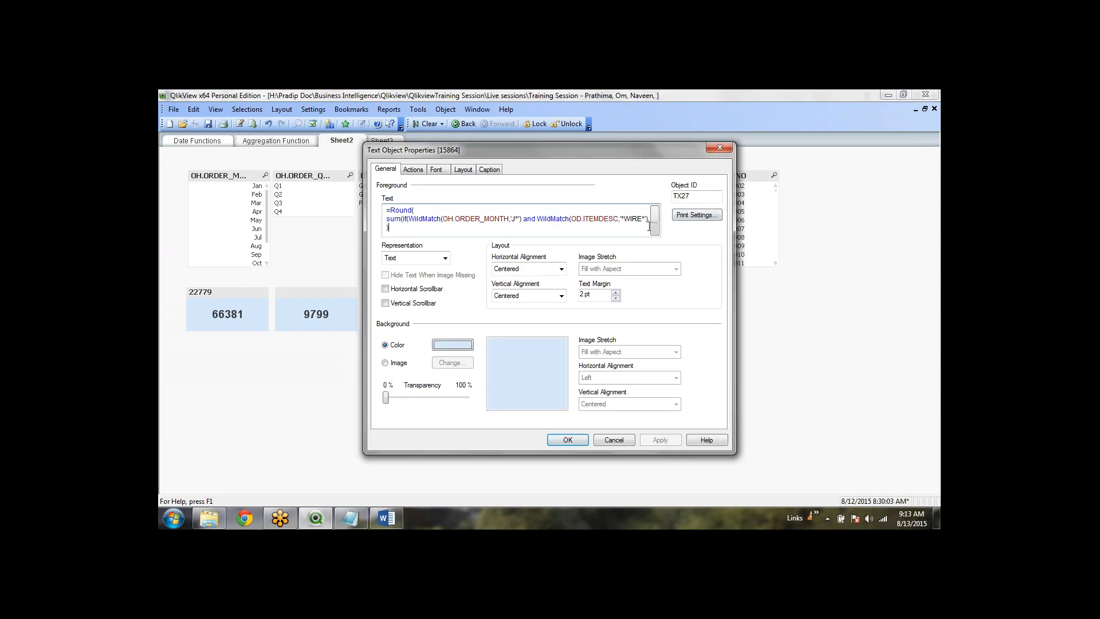
{"action": "left_click", "coordinate": [652, 227]}
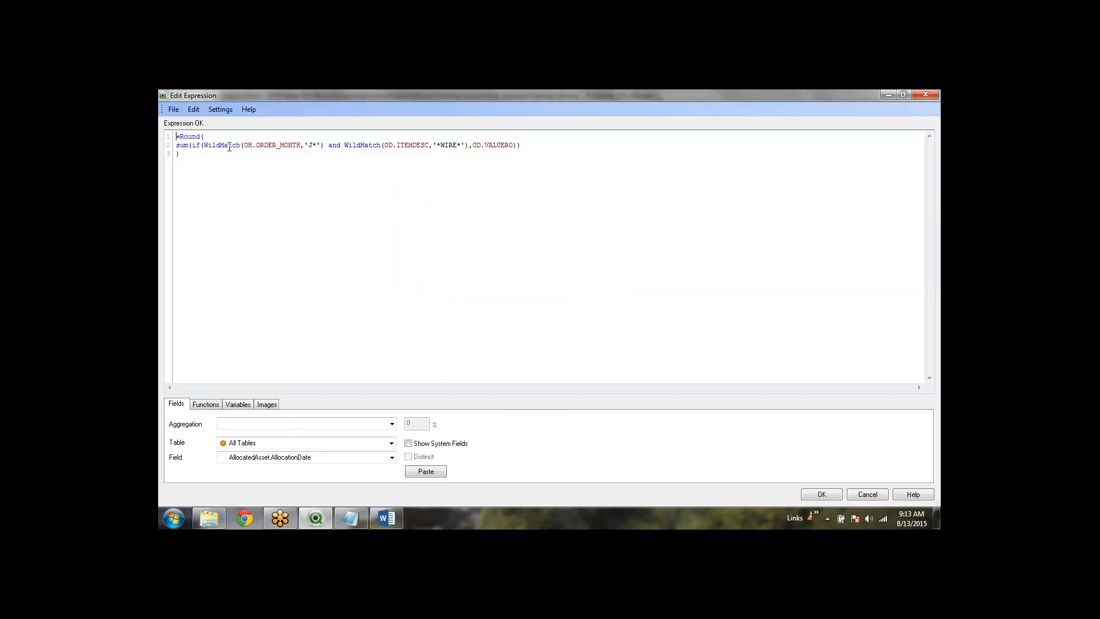
{"action": "left_click", "coordinate": [821, 494]}
{"action": "left_click", "coordinate": [613, 438]}
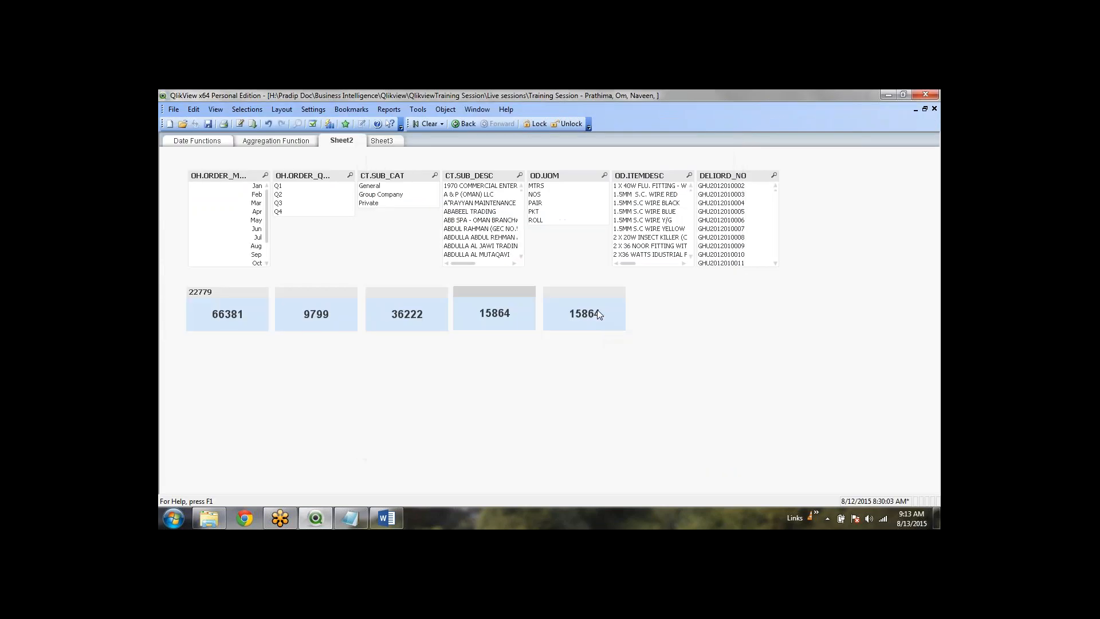
{"action": "right_click", "coordinate": [571, 312]}
{"action": "left_click", "coordinate": [625, 317]}
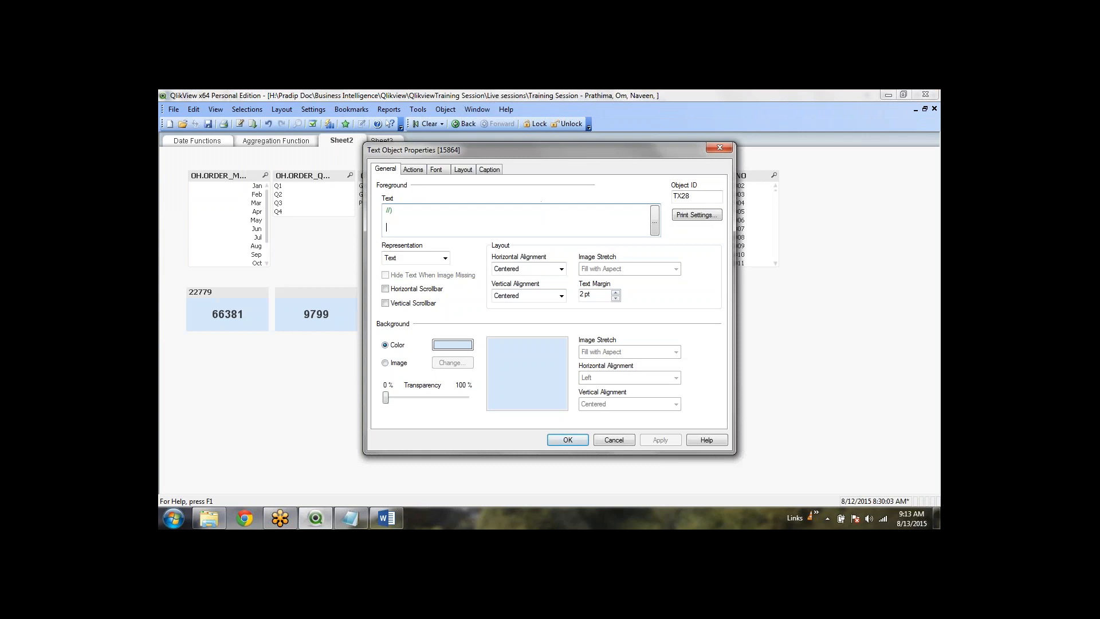
Review TX28's order-month set modifier, then close its expression and properties unchanged
{"action": "left_click", "coordinate": [654, 221]}
{"action": "left_click", "coordinate": [323, 147]}
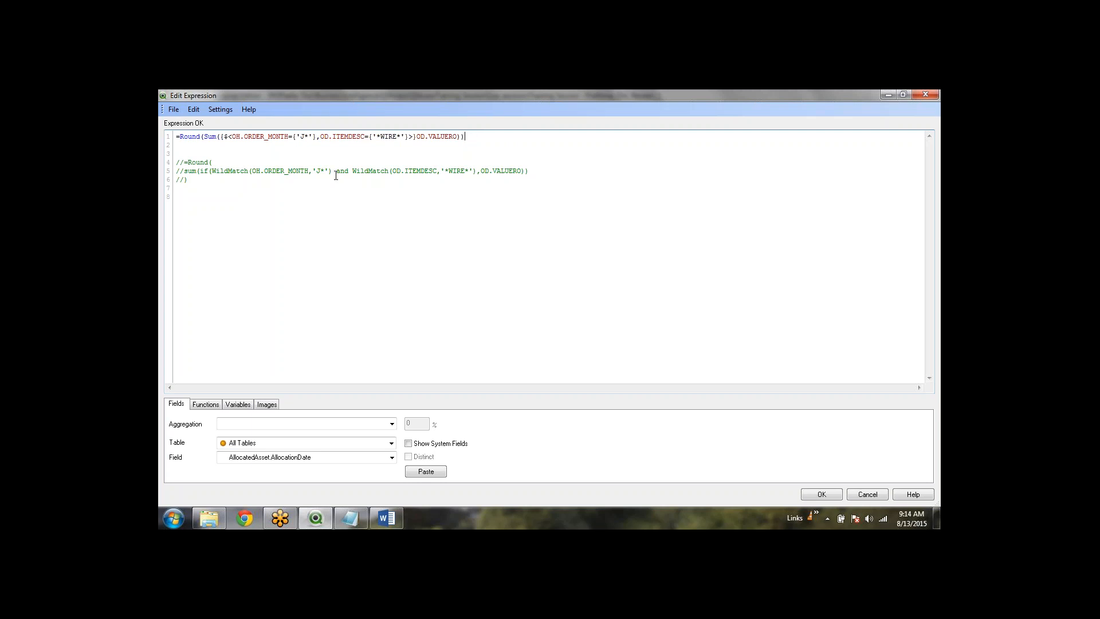
{"action": "left_click_drag", "start_coordinate": [316, 137], "coordinate": [229, 133]}
{"action": "left_click", "coordinate": [363, 170]}
{"action": "left_click", "coordinate": [825, 496]}
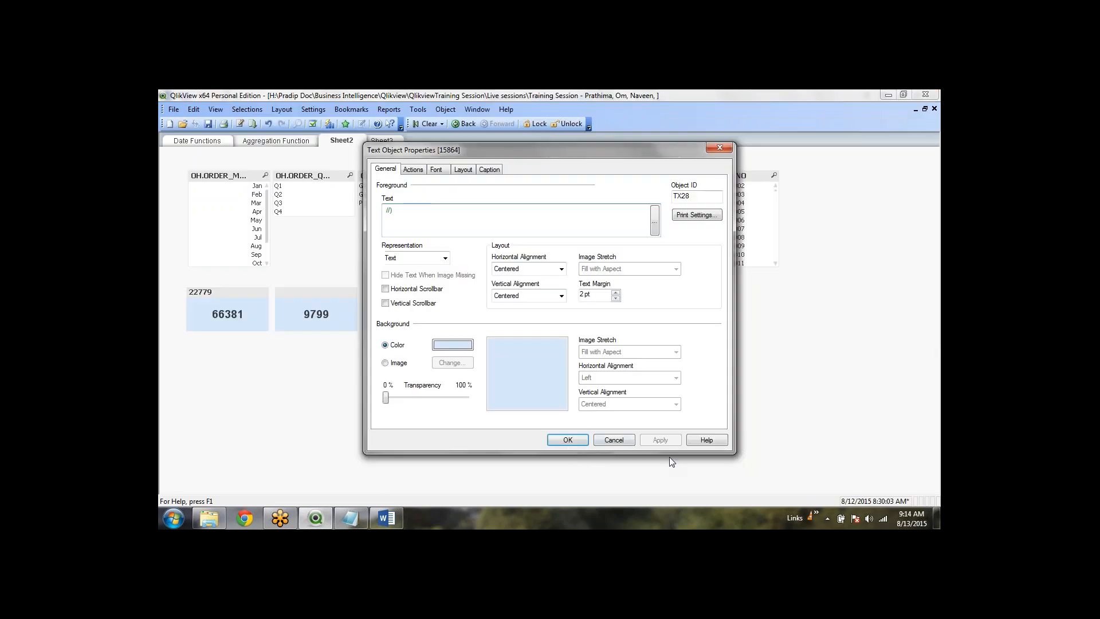
{"action": "left_click", "coordinate": [566, 439]}
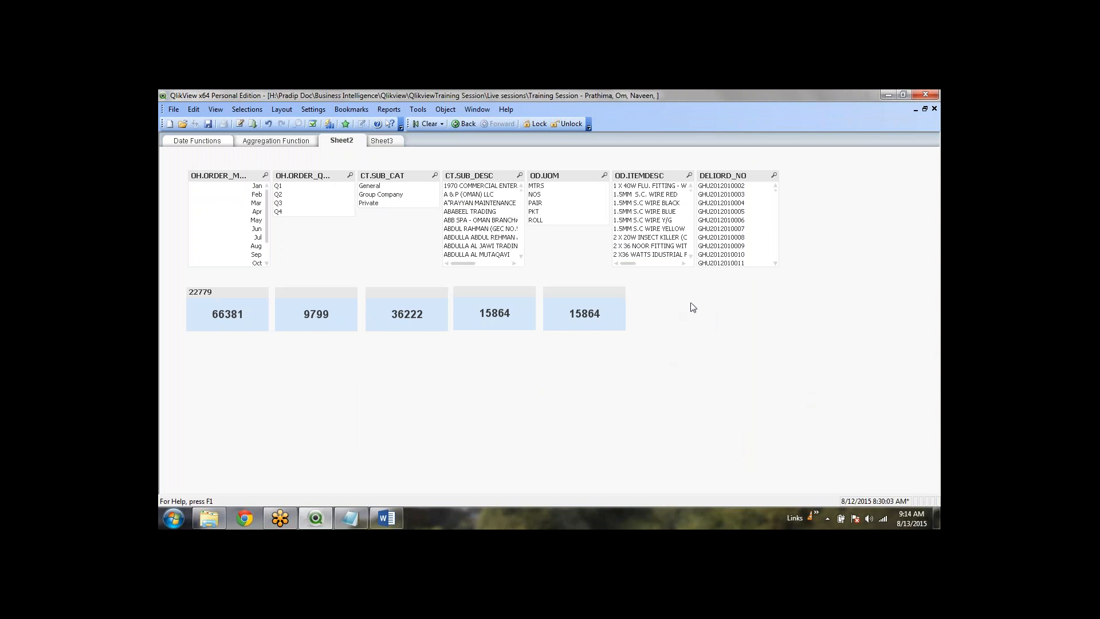
{"action": "left_click", "coordinate": [596, 294]}
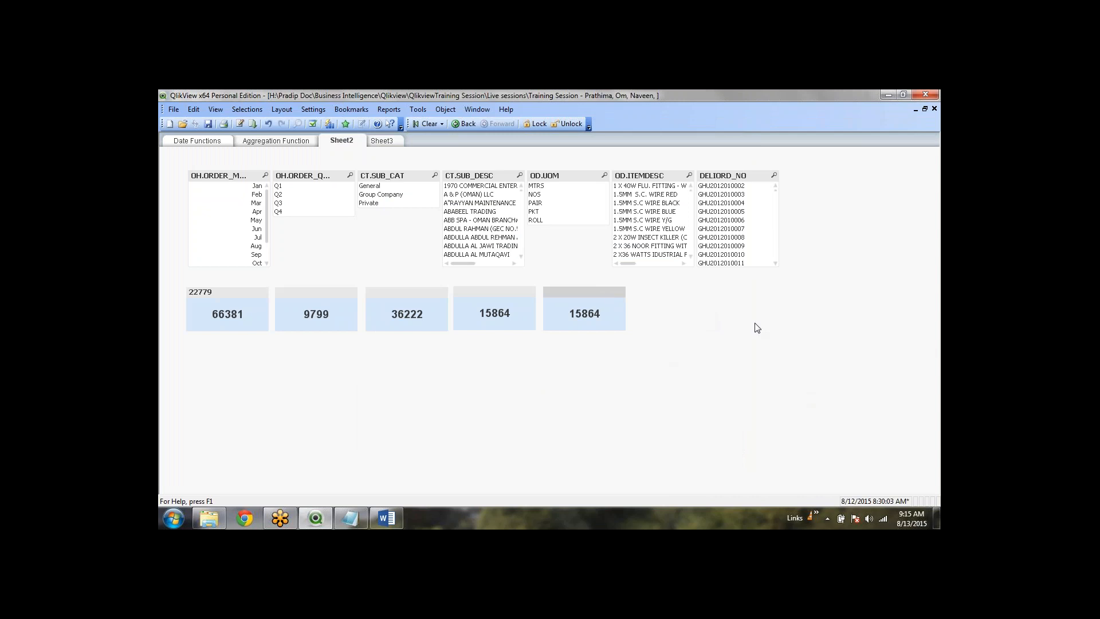
{"action": "left_click", "coordinate": [743, 375]}
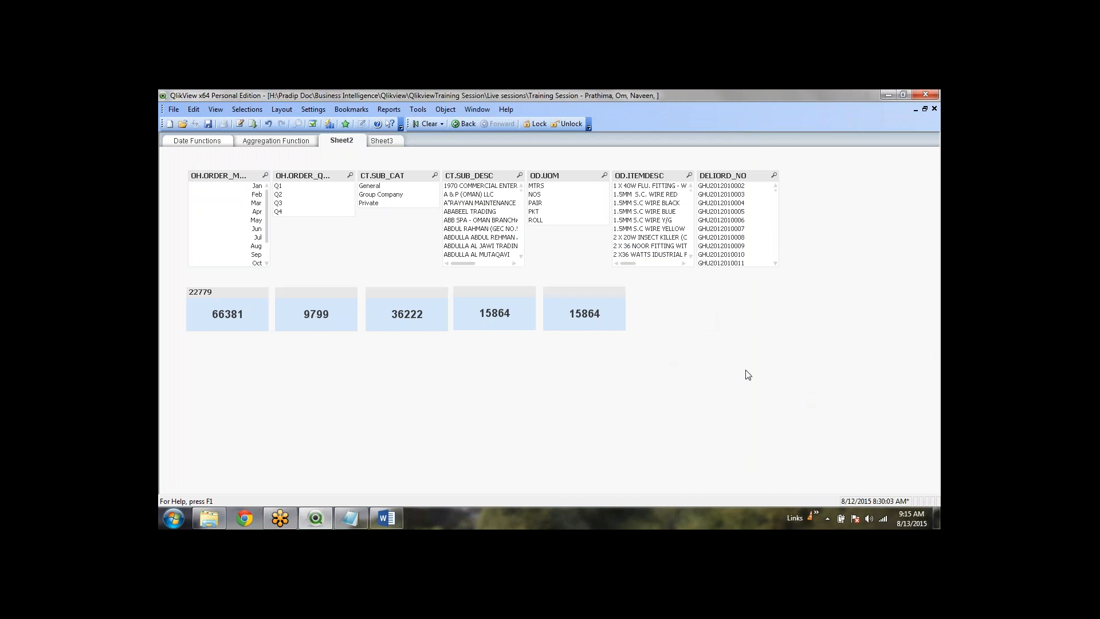
Bring up the Word 'Set analysis' notes and scroll to the If else examples
{"action": "left_click", "coordinate": [386, 518]}
{"action": "scroll", "coordinate": [417, 388], "scroll_direction": "down", "scroll_amount": 10}
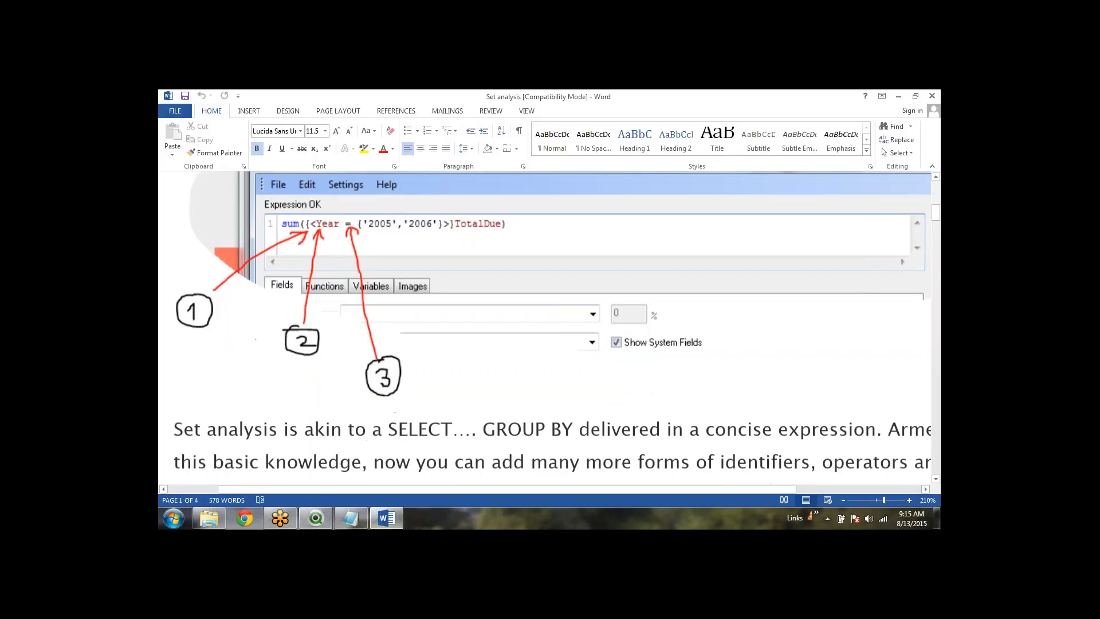
{"action": "scroll", "coordinate": [424, 351], "scroll_direction": "down", "scroll_amount": 10}
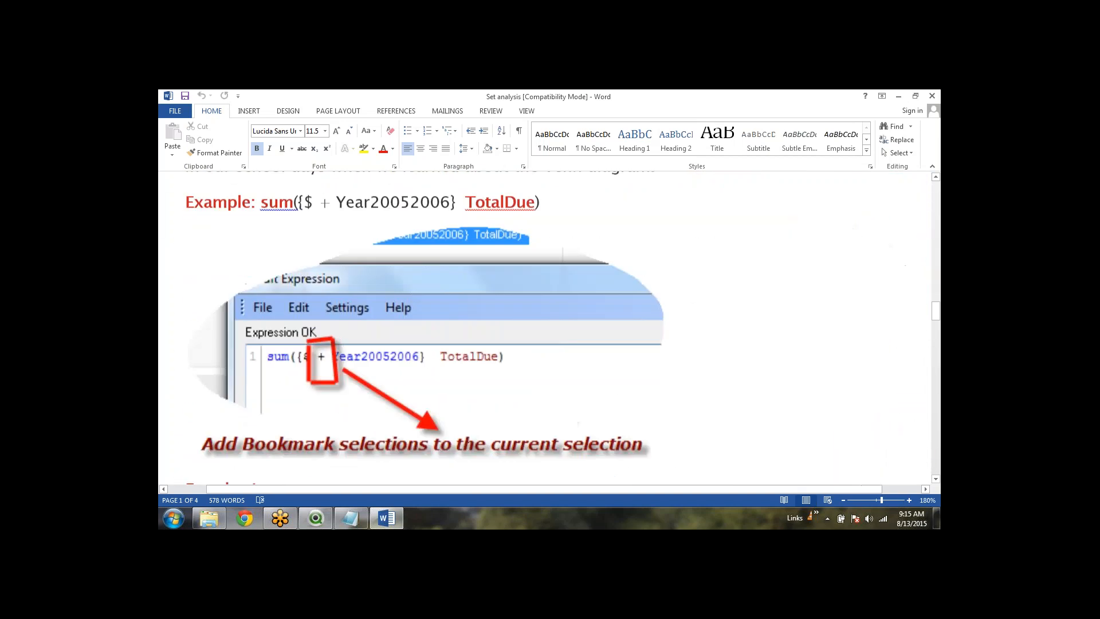
{"action": "scroll", "coordinate": [427, 349], "scroll_direction": "down", "scroll_amount": 15}
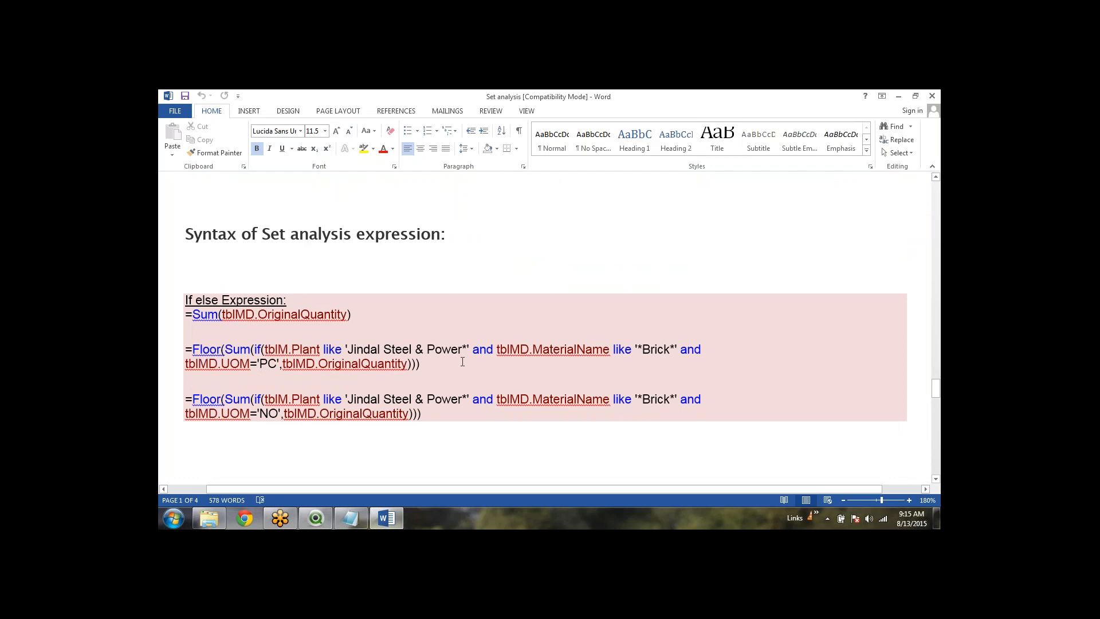
{"action": "scroll", "coordinate": [407, 358], "scroll_direction": "down", "scroll_amount": 1}
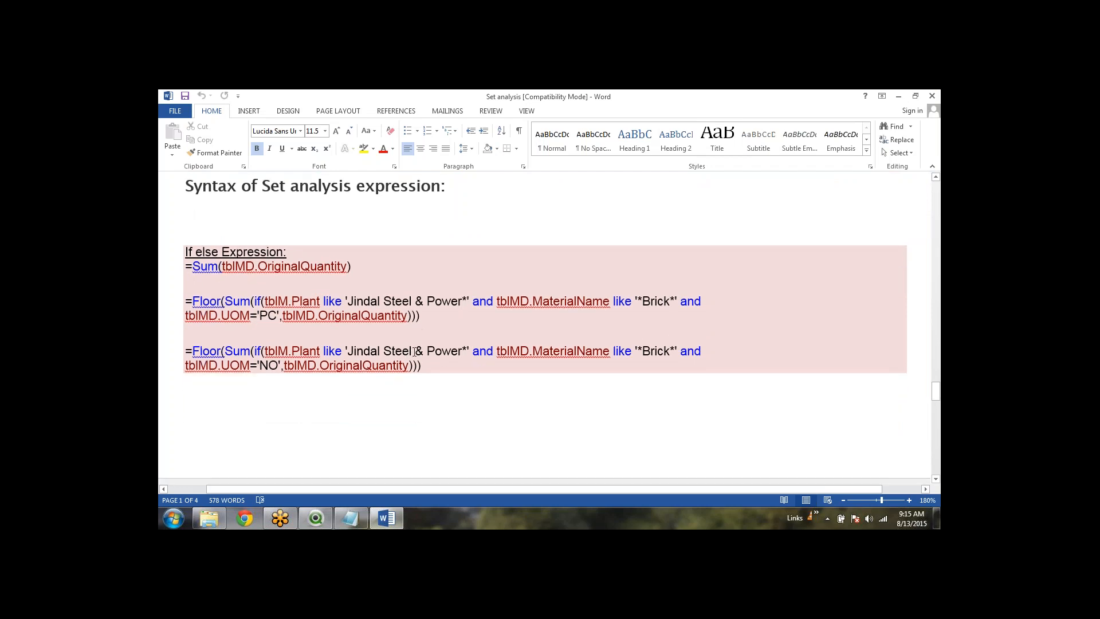
{"action": "scroll", "coordinate": [414, 351], "scroll_direction": "down", "scroll_amount": 5}
{"action": "scroll", "coordinate": [416, 318], "scroll_direction": "down", "scroll_amount": 1}
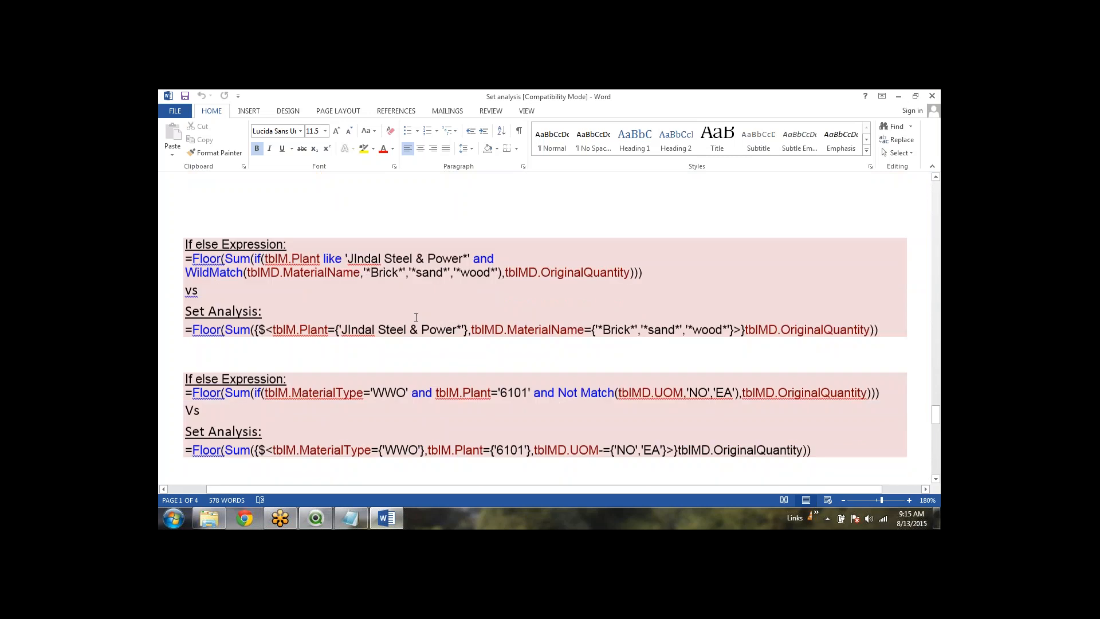
{"action": "scroll", "coordinate": [416, 319], "scroll_direction": "up", "scroll_amount": 6}
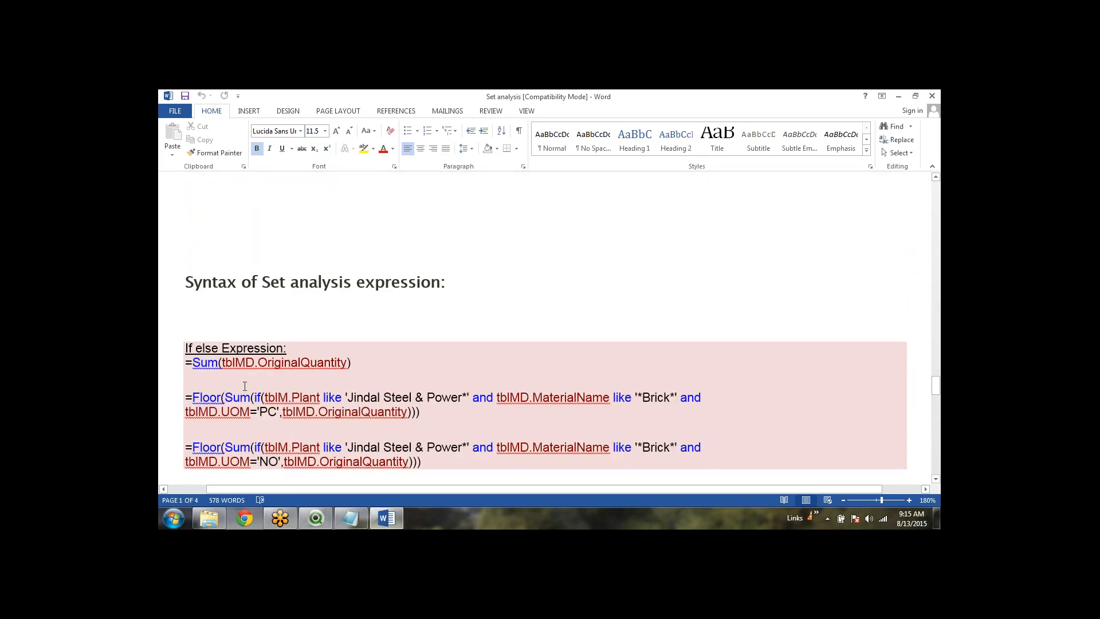
{"action": "scroll", "coordinate": [435, 406], "scroll_direction": "down", "scroll_amount": 1}
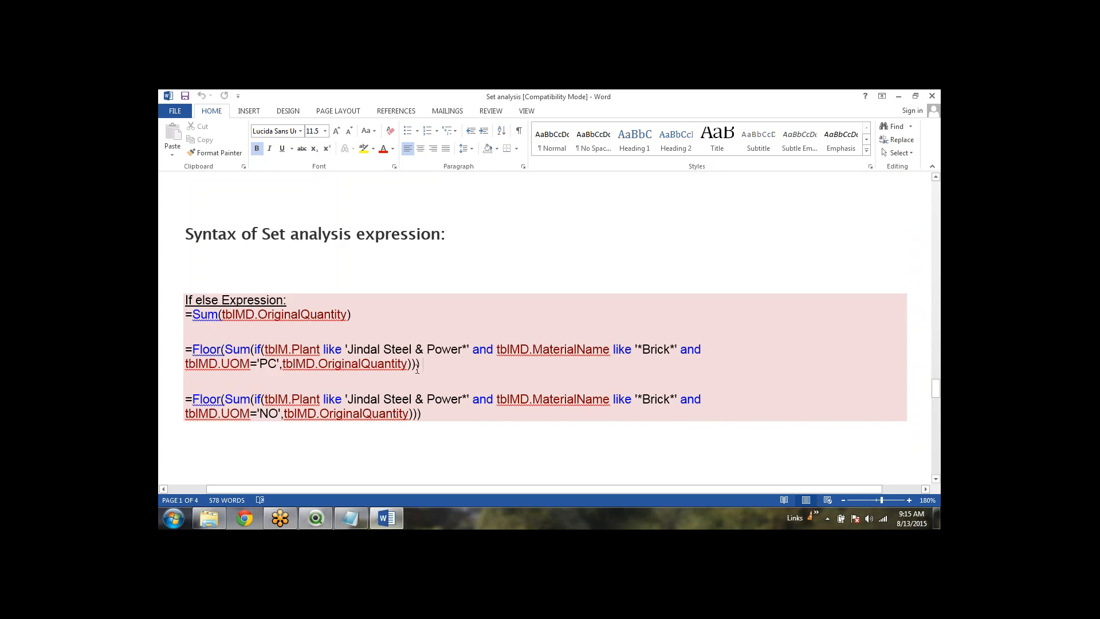
Highlight the Floor IF expression's Jindal Steel plant condition and OriginalQuantity, then their Set Analysis equivalents
{"action": "left_click_drag", "start_coordinate": [427, 369], "coordinate": [194, 349]}
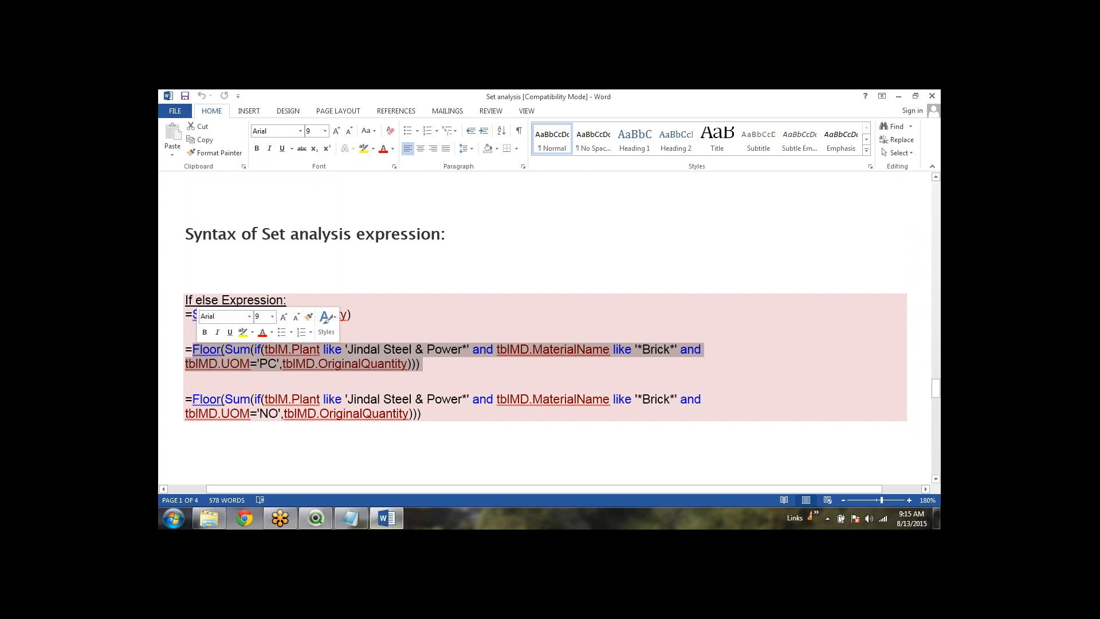
{"action": "left_click", "coordinate": [259, 377]}
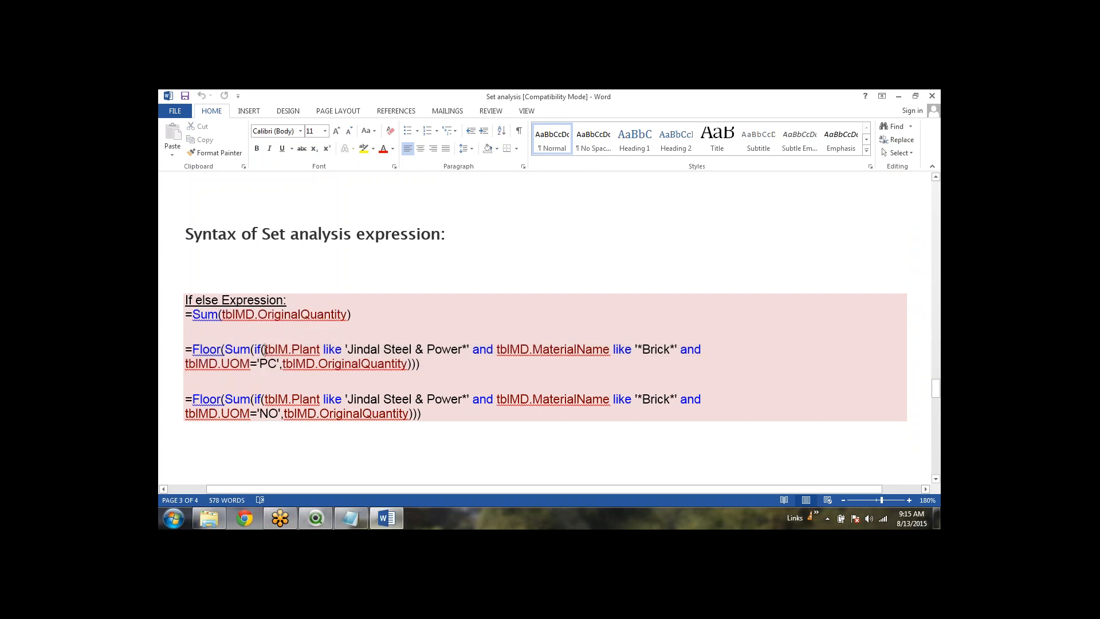
{"action": "left_click_drag", "start_coordinate": [264, 349], "coordinate": [472, 349]}
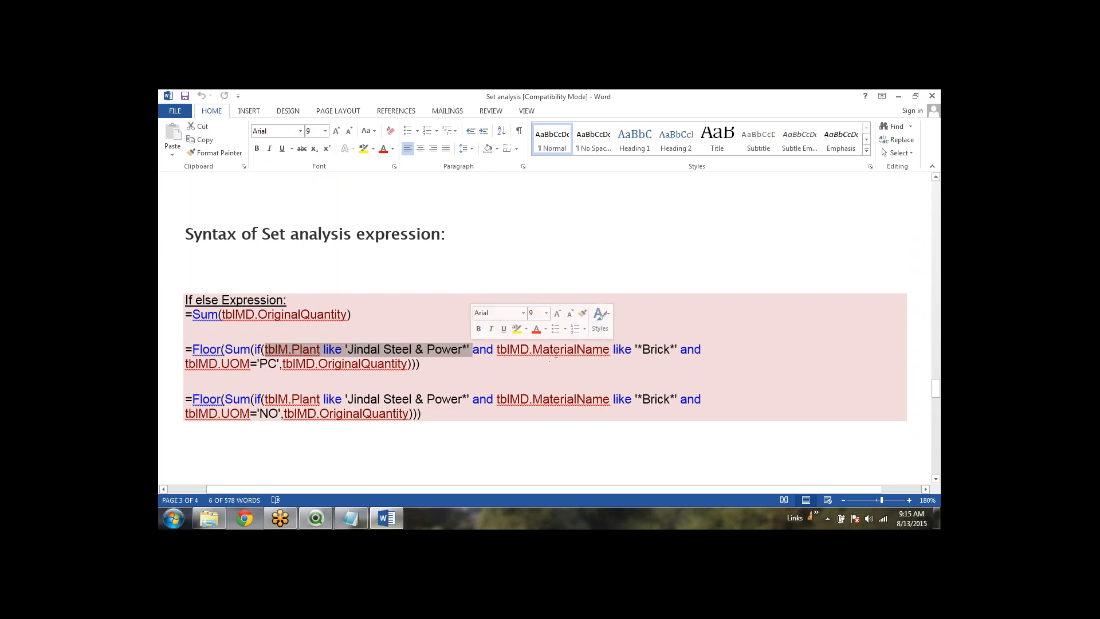
{"action": "left_click", "coordinate": [556, 353]}
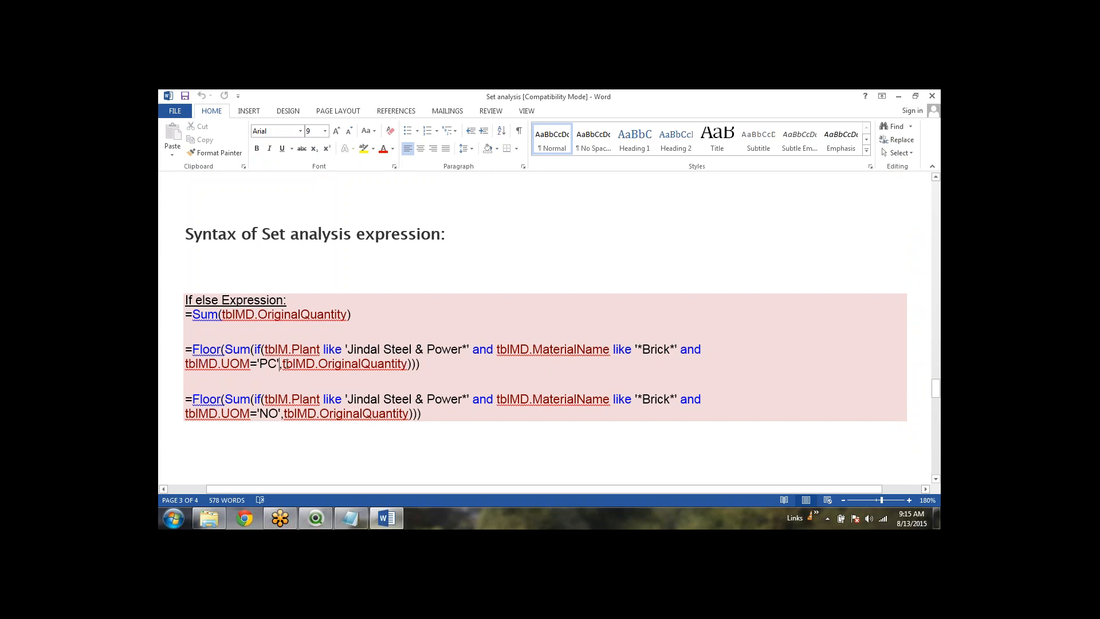
{"action": "left_click_drag", "start_coordinate": [282, 365], "coordinate": [182, 350]}
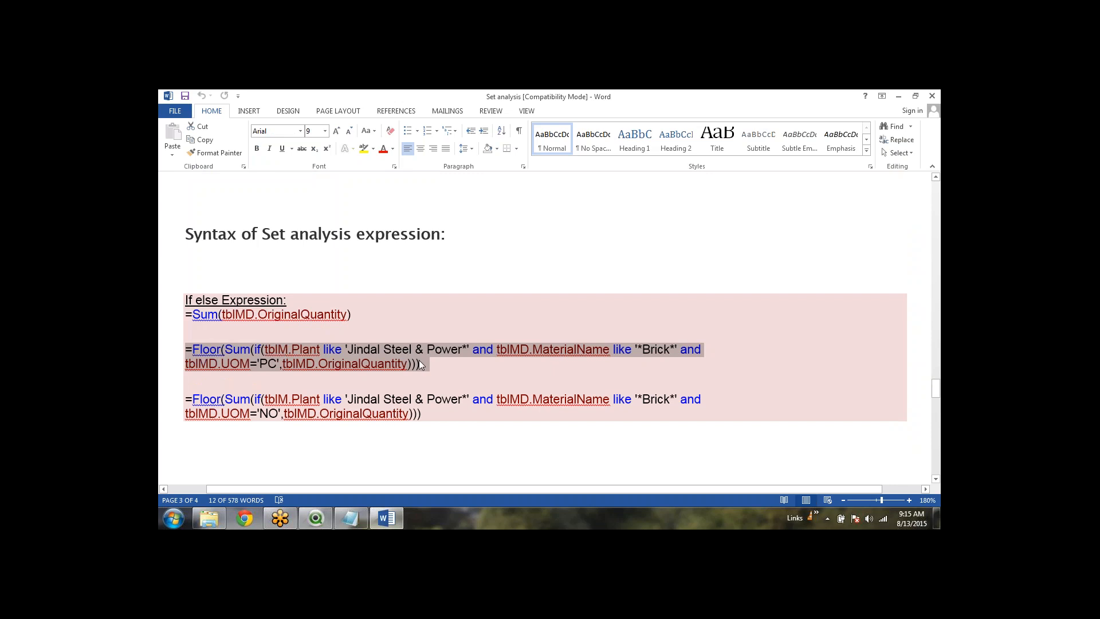
{"action": "scroll", "coordinate": [418, 360], "scroll_direction": "down", "scroll_amount": 10}
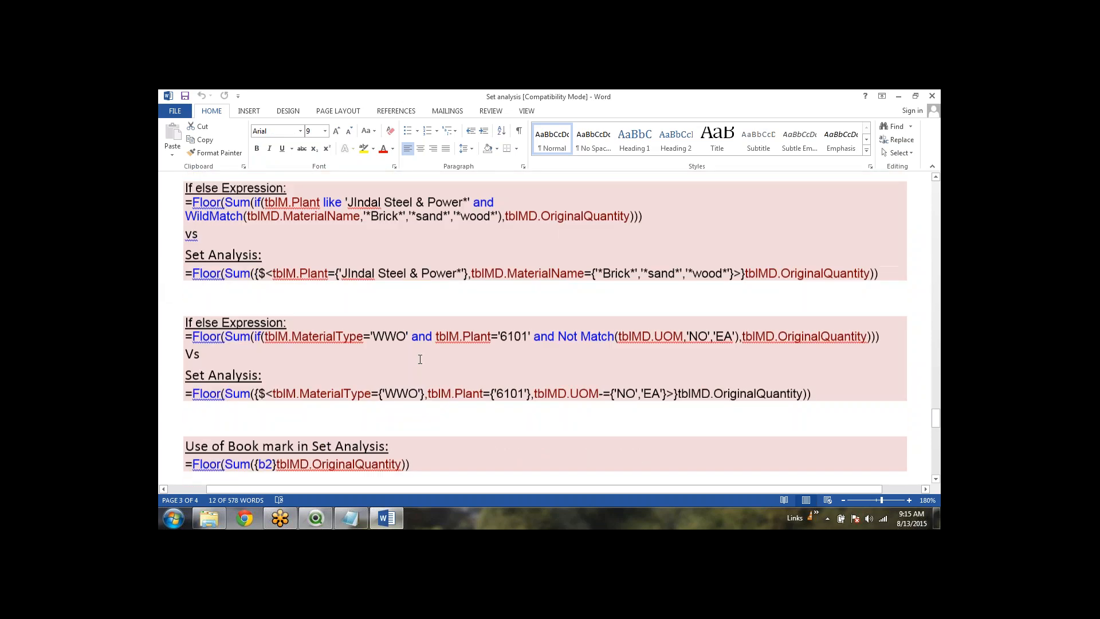
{"action": "scroll", "coordinate": [420, 359], "scroll_direction": "up", "scroll_amount": 1}
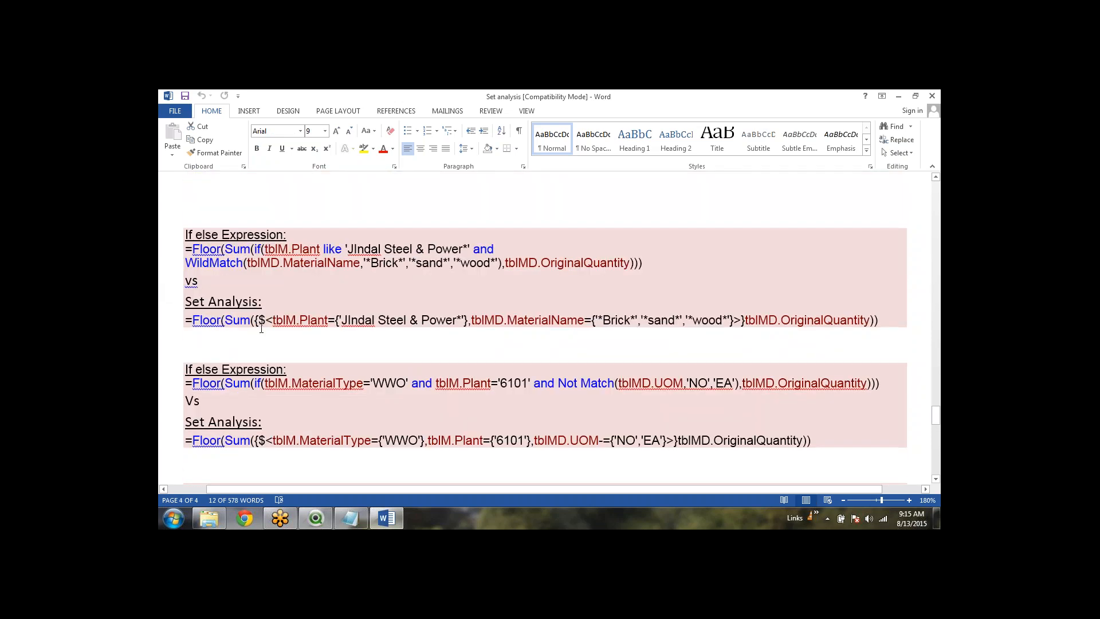
{"action": "left_click_drag", "start_coordinate": [271, 319], "coordinate": [469, 319]}
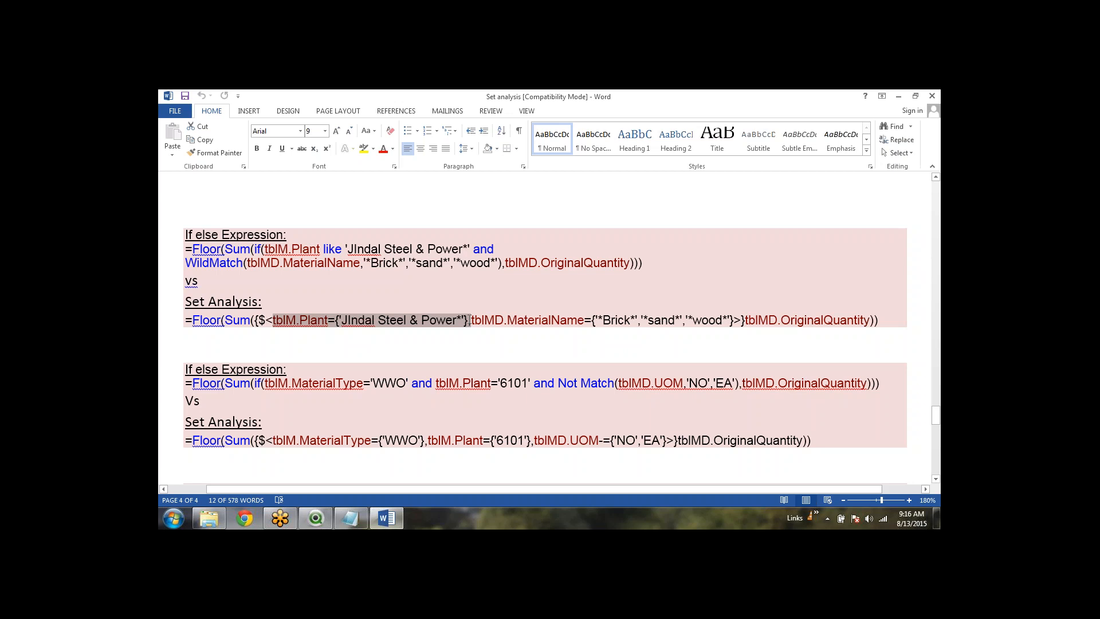
{"action": "left_click", "coordinate": [533, 319]}
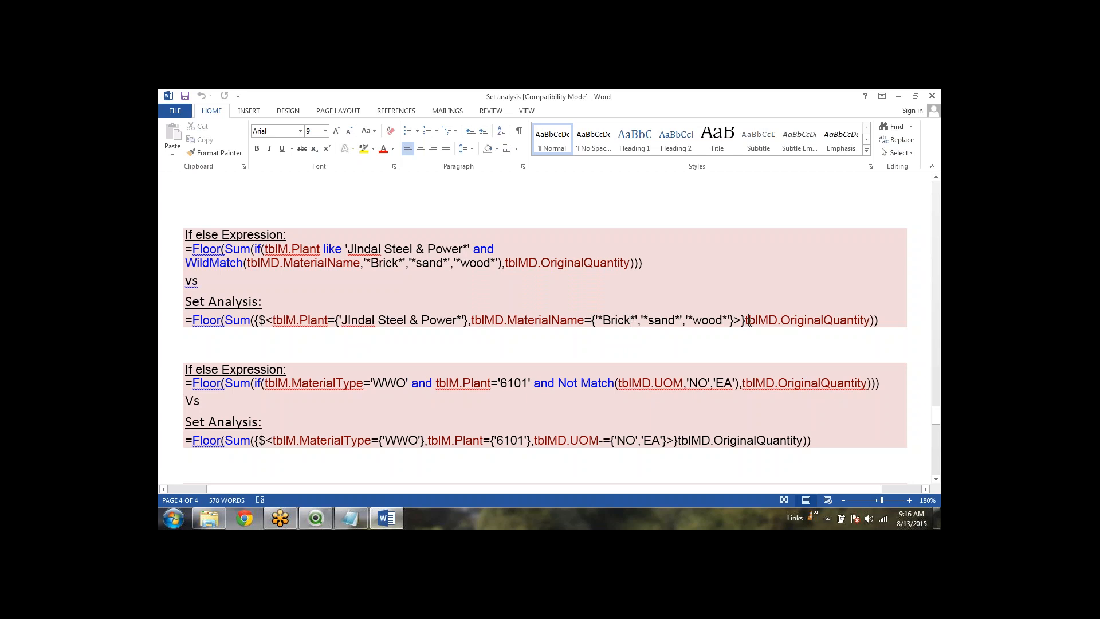
{"action": "left_click_drag", "start_coordinate": [745, 319], "coordinate": [870, 319]}
{"action": "left_click", "coordinate": [800, 331]}
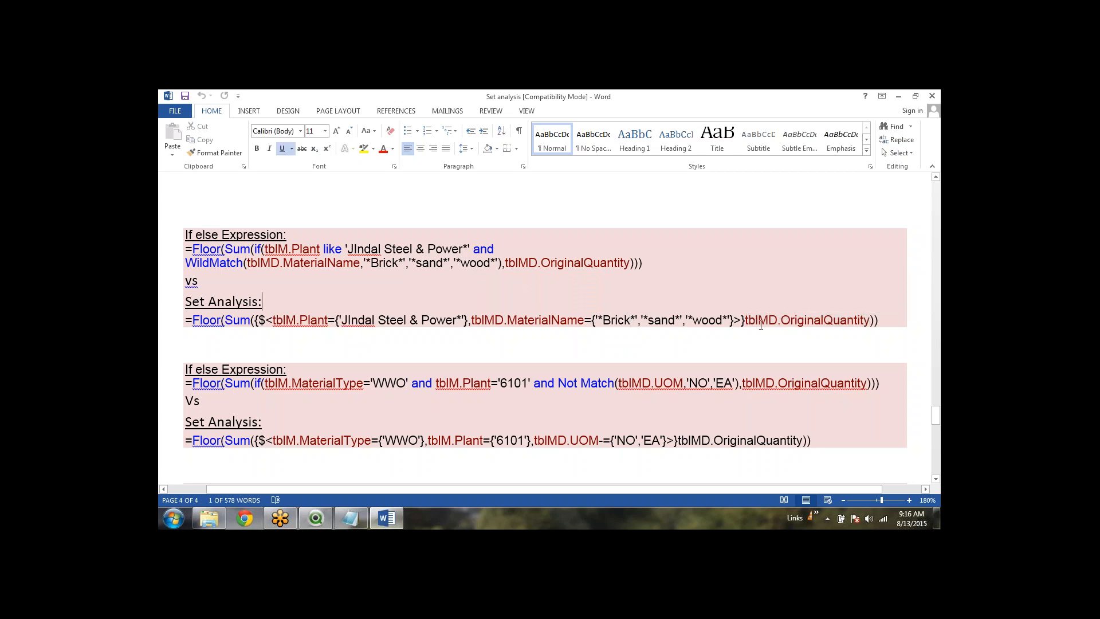
{"action": "scroll", "coordinate": [551, 276], "scroll_direction": "down", "scroll_amount": 10}
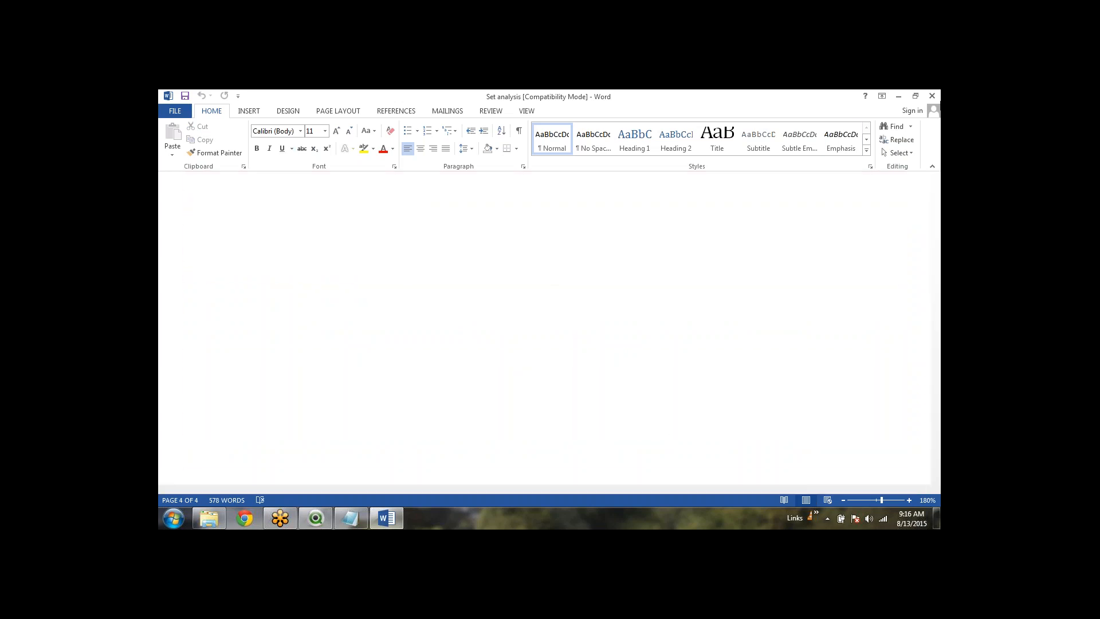
Back in QlikView, filter Sheet2 to quarter Q2 and month Jun
{"action": "left_click", "coordinate": [316, 518]}
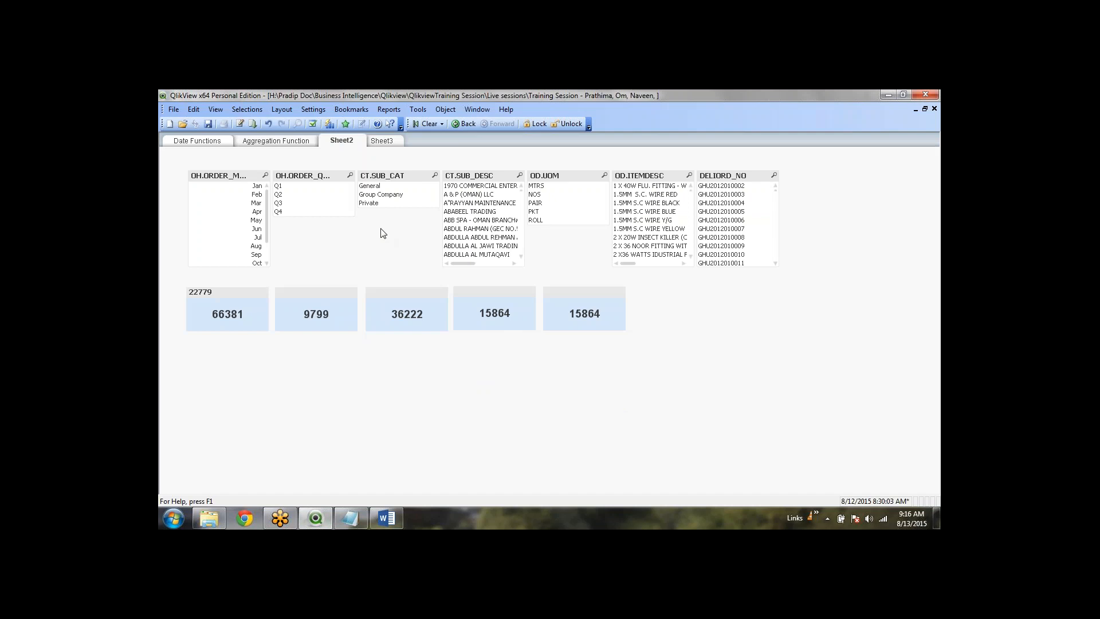
{"action": "left_click", "coordinate": [373, 204]}
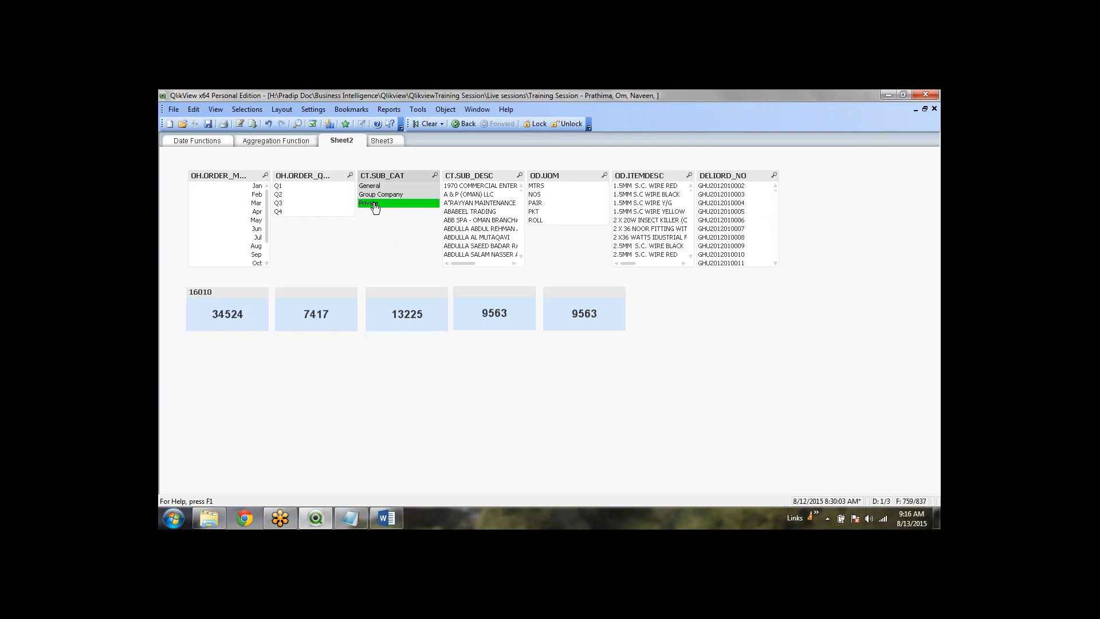
{"action": "left_click", "coordinate": [397, 194]}
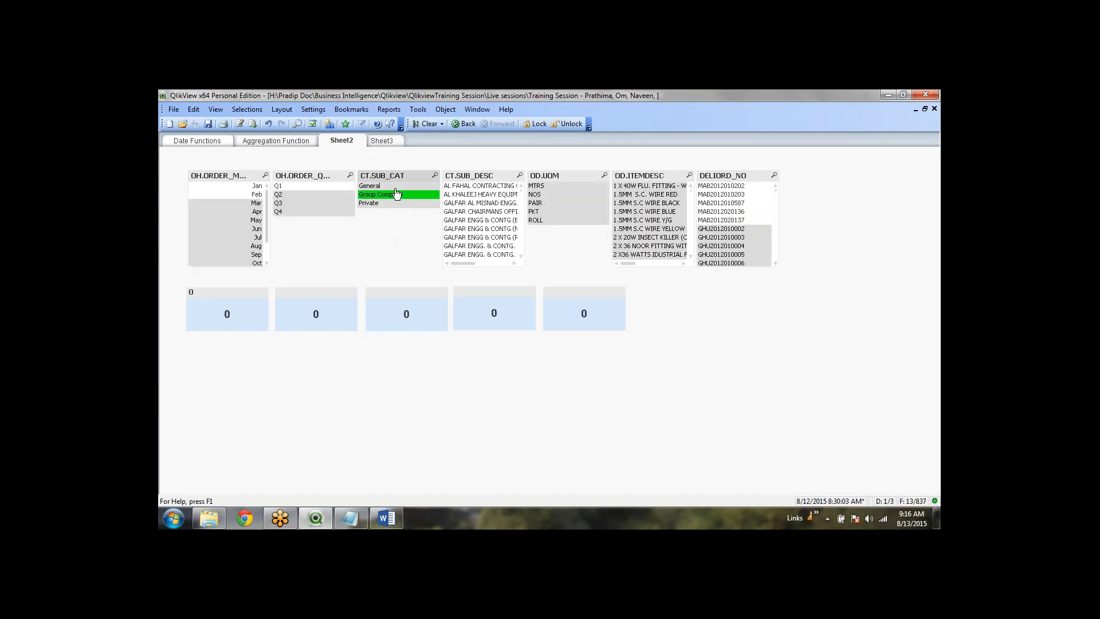
{"action": "left_click", "coordinate": [394, 186]}
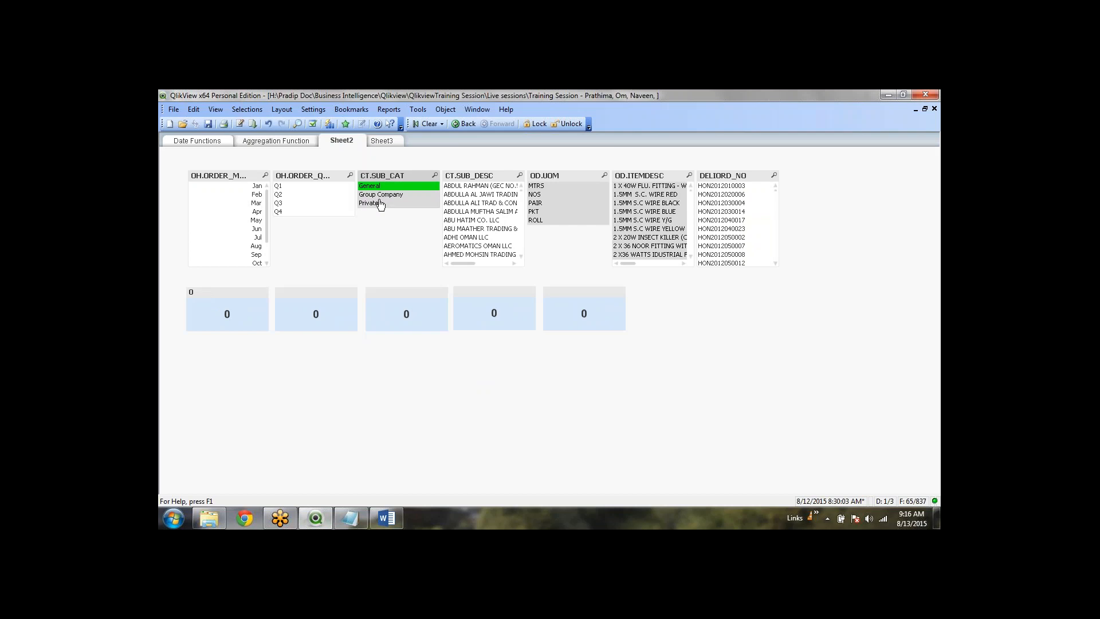
{"action": "left_click", "coordinate": [380, 202]}
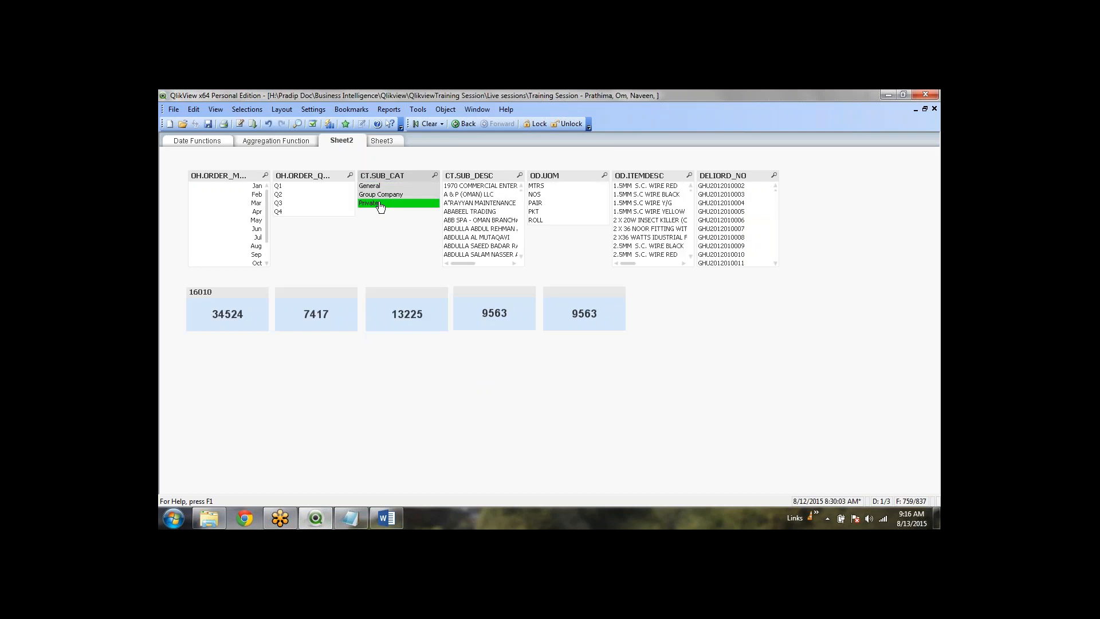
{"action": "left_click", "coordinate": [417, 130]}
{"action": "left_click", "coordinate": [284, 204]}
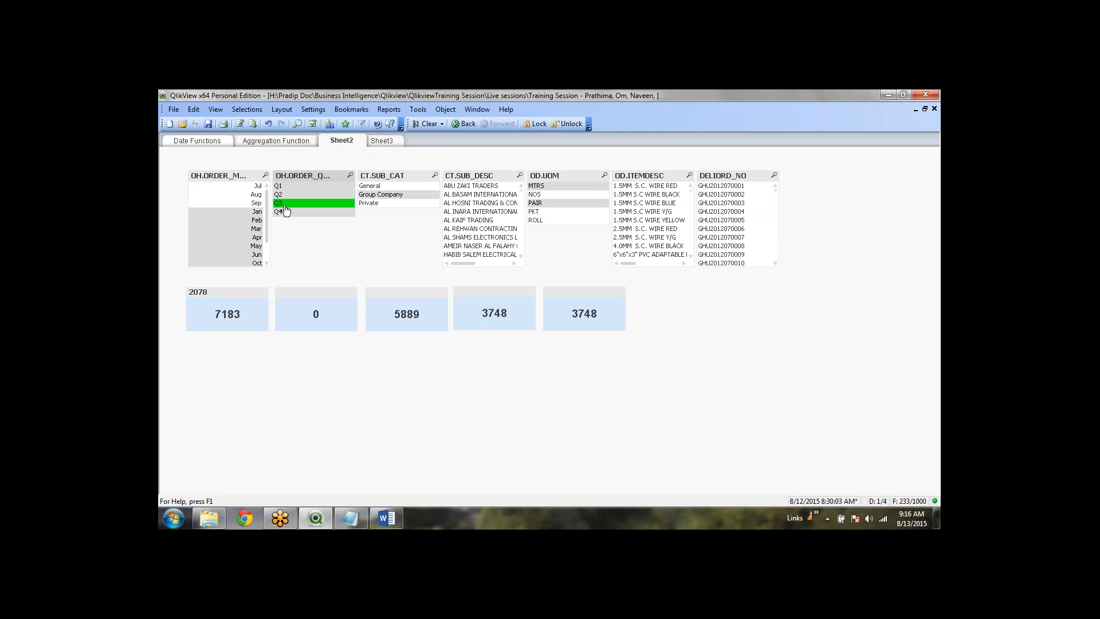
{"action": "left_click", "coordinate": [282, 195]}
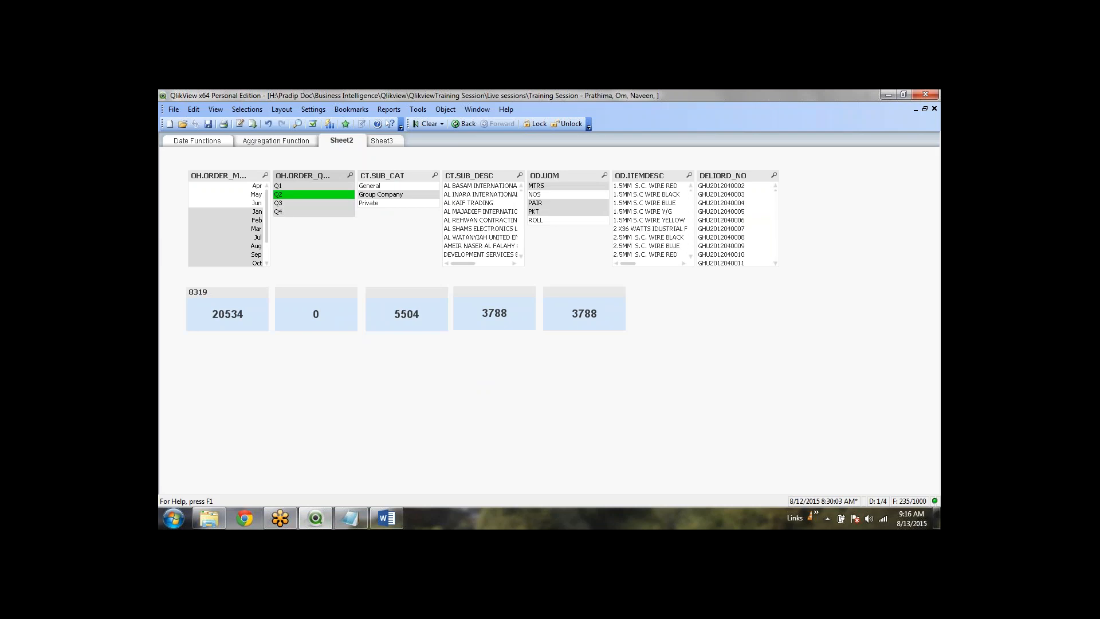
{"action": "left_click", "coordinate": [285, 188]}
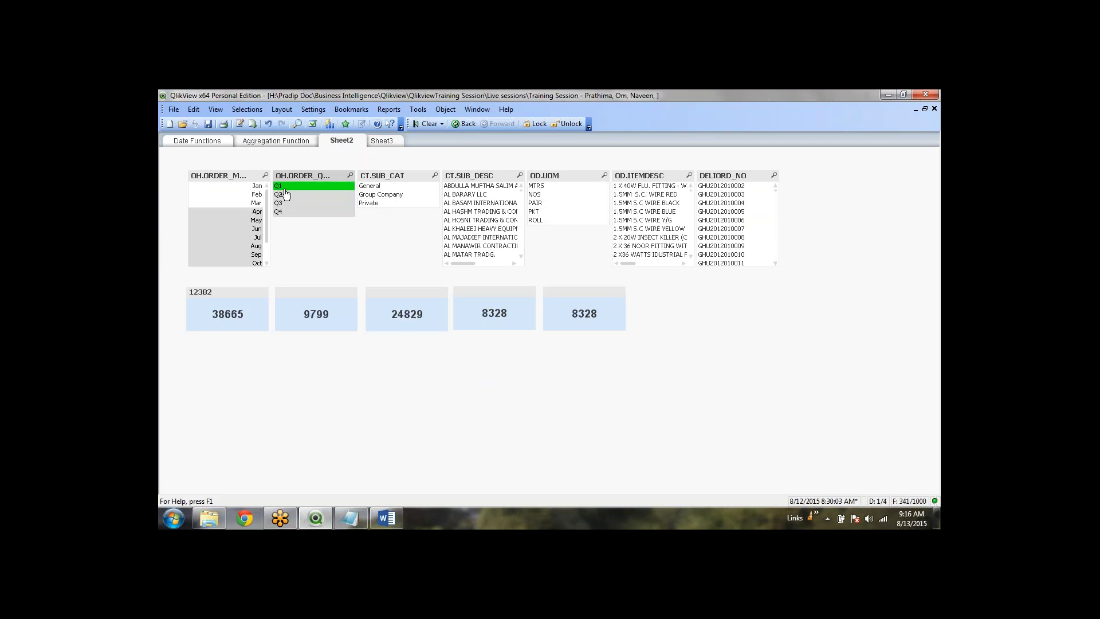
{"action": "left_click", "coordinate": [286, 196]}
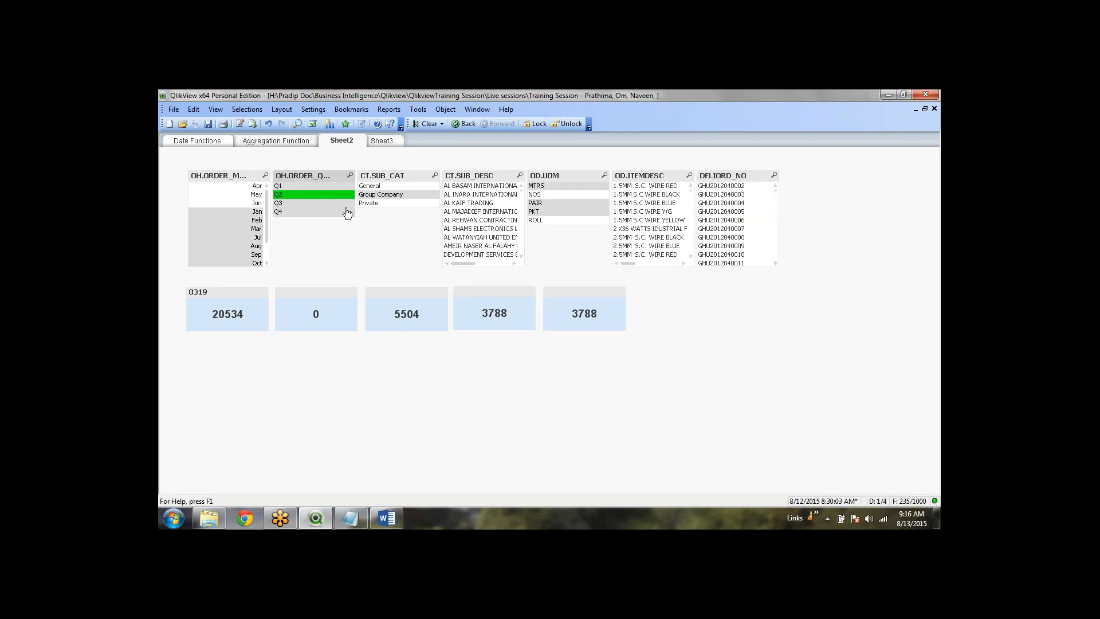
{"action": "left_click", "coordinate": [256, 204]}
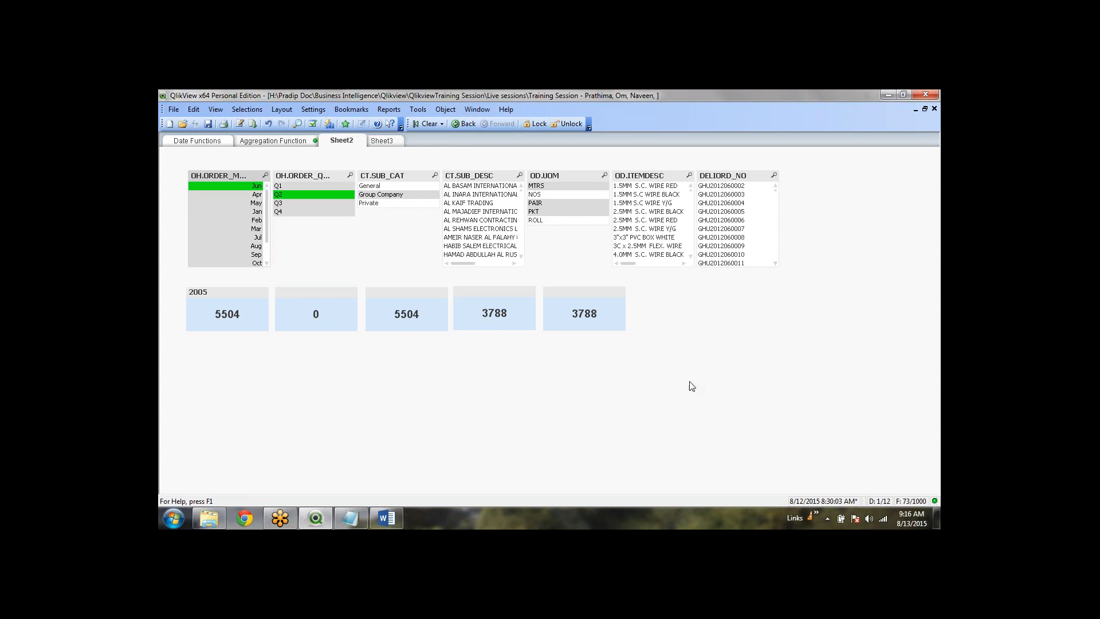
Select the NOS unit and the CABLE* items in the OD.ITEMDESC list
{"action": "left_click", "coordinate": [554, 197]}
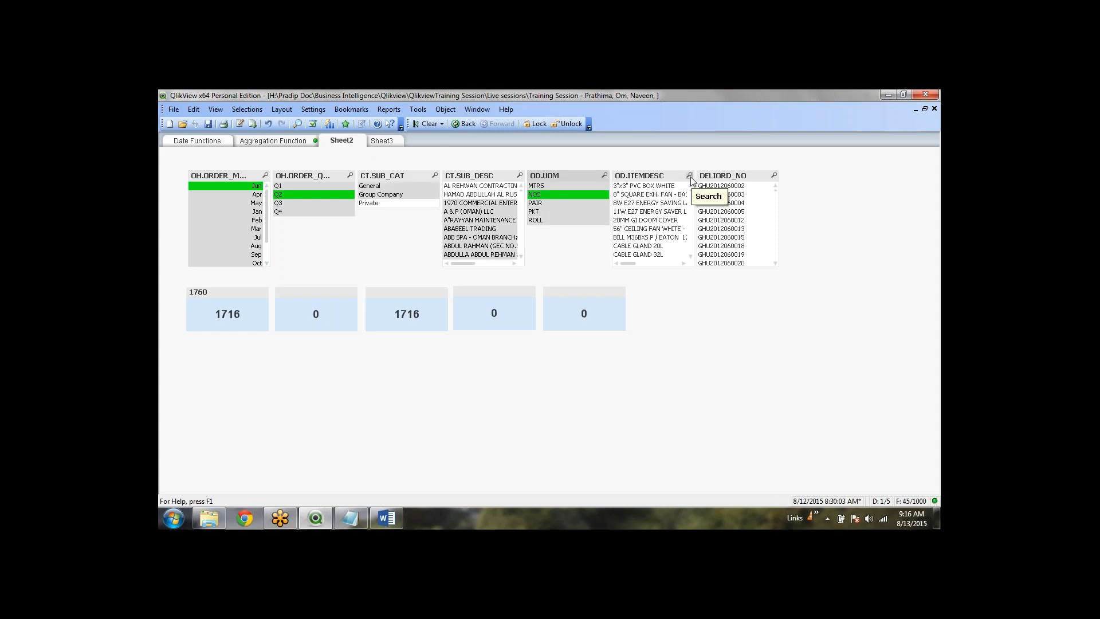
{"action": "left_click", "coordinate": [689, 176]}
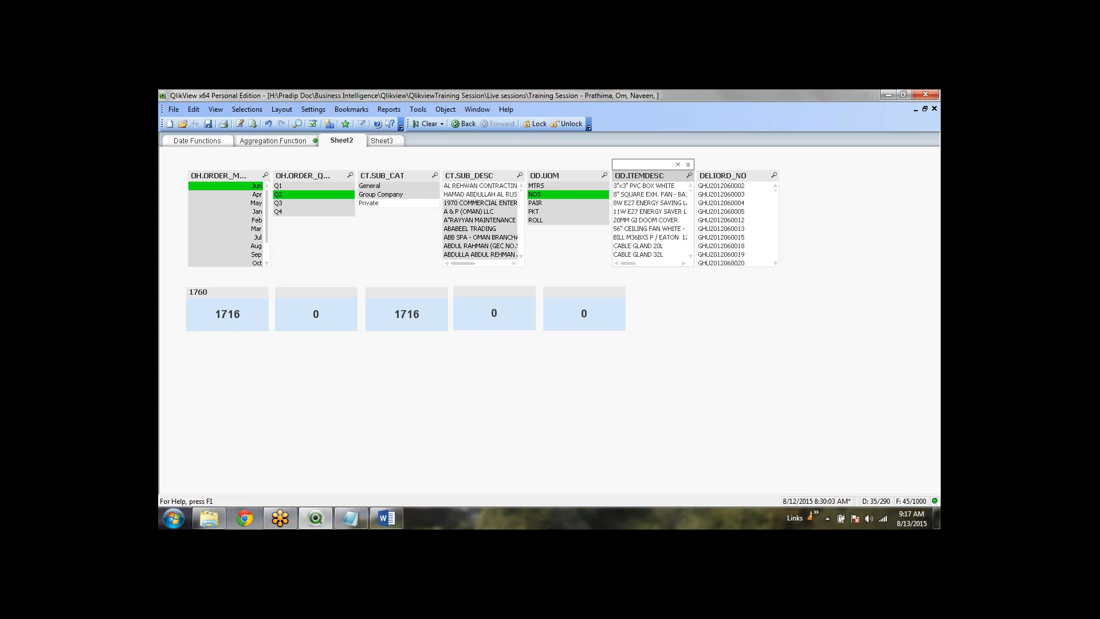
{"action": "type", "text": "cABLE*"}
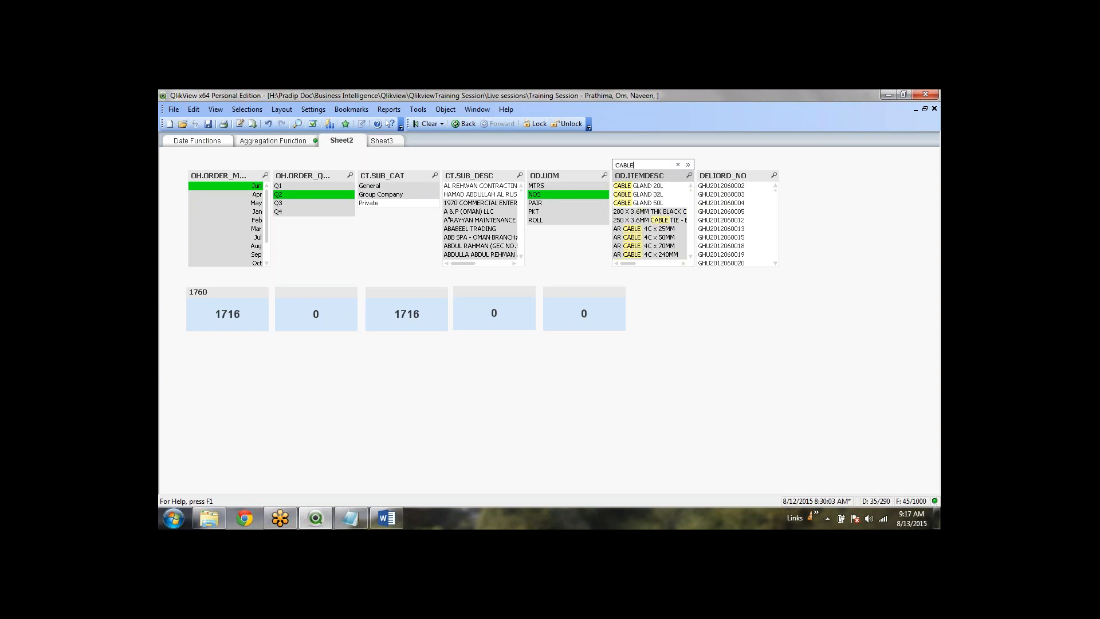
{"action": "key", "text": "Return"}
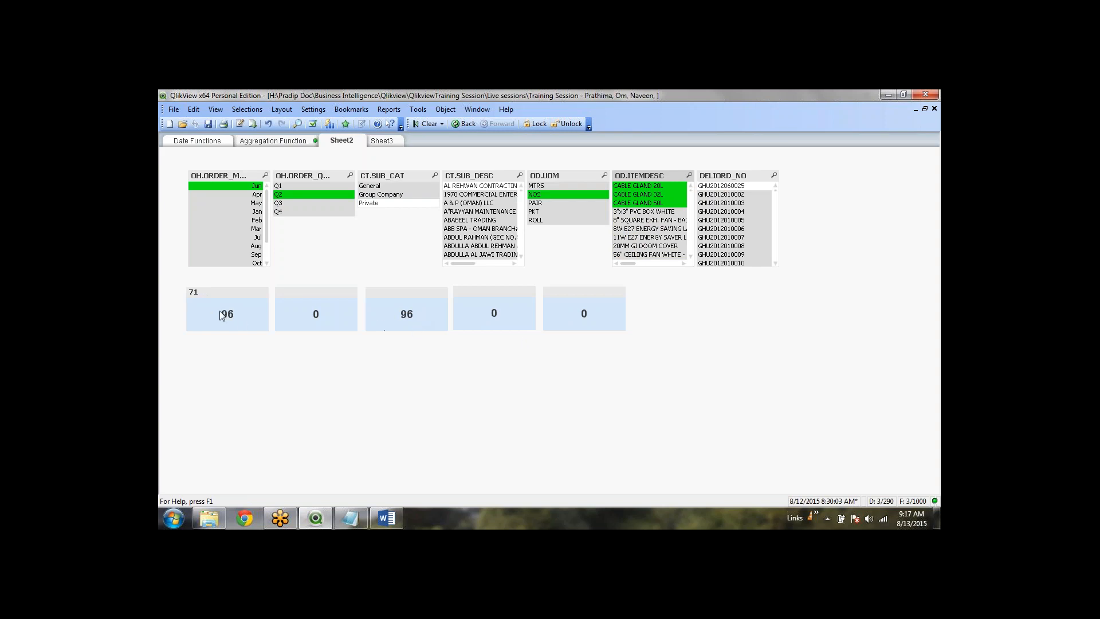
Copy the fourth zero-valued total below the row as TX29 and open its properties
{"action": "right_click", "coordinate": [223, 388]}
{"action": "left_click", "coordinate": [924, 523]}
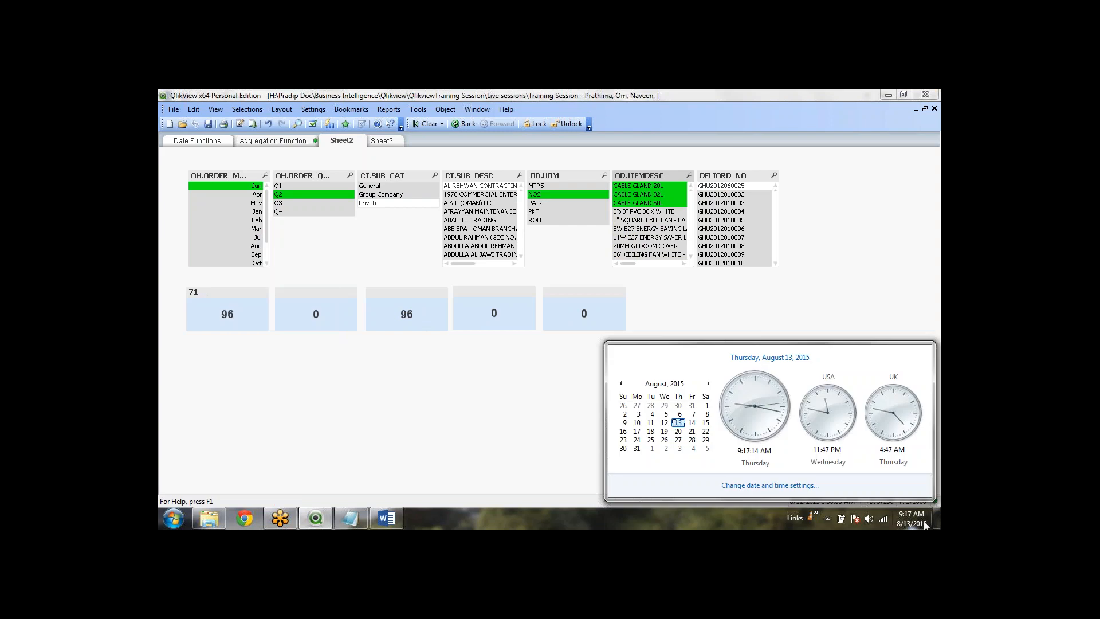
{"action": "left_click", "coordinate": [195, 388]}
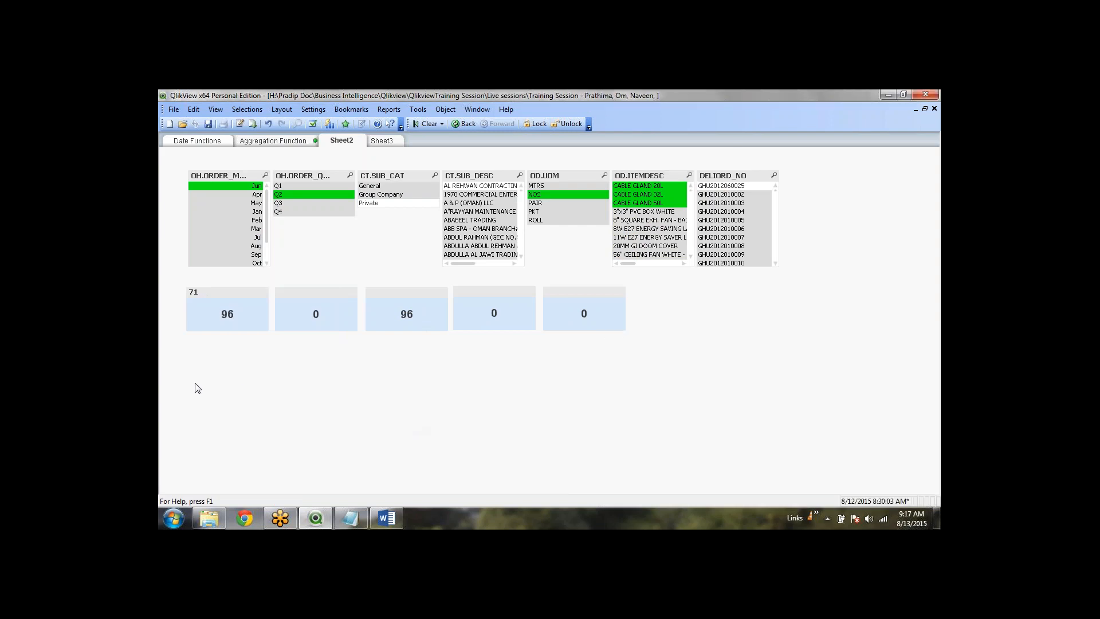
{"action": "right_click", "coordinate": [195, 370]}
{"action": "mouse_move", "coordinate": [304, 253]}
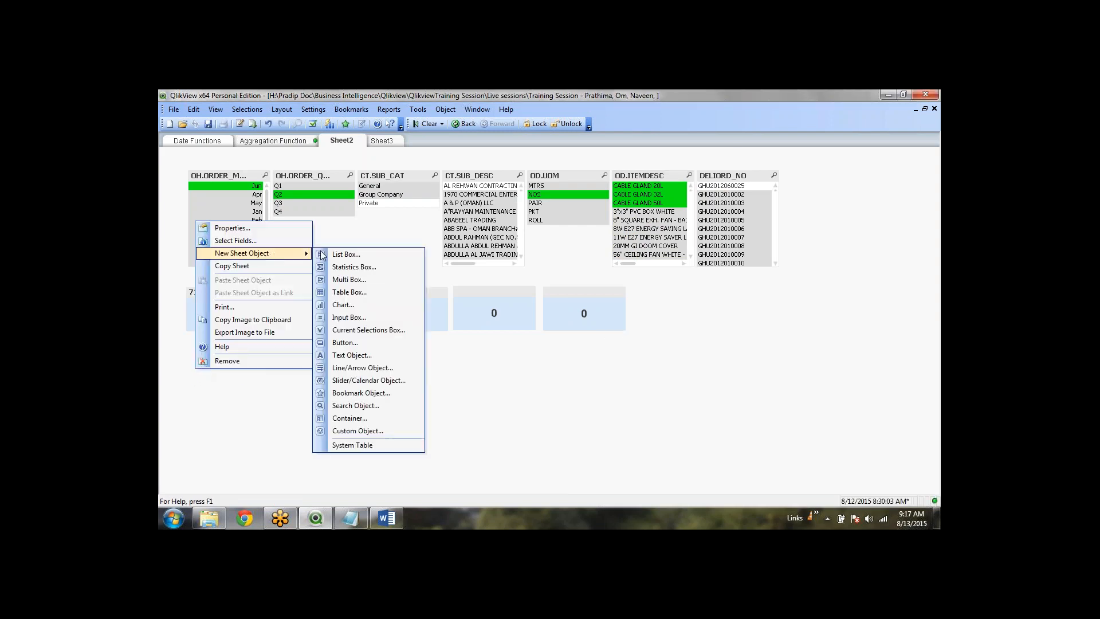
{"action": "left_click", "coordinate": [543, 405]}
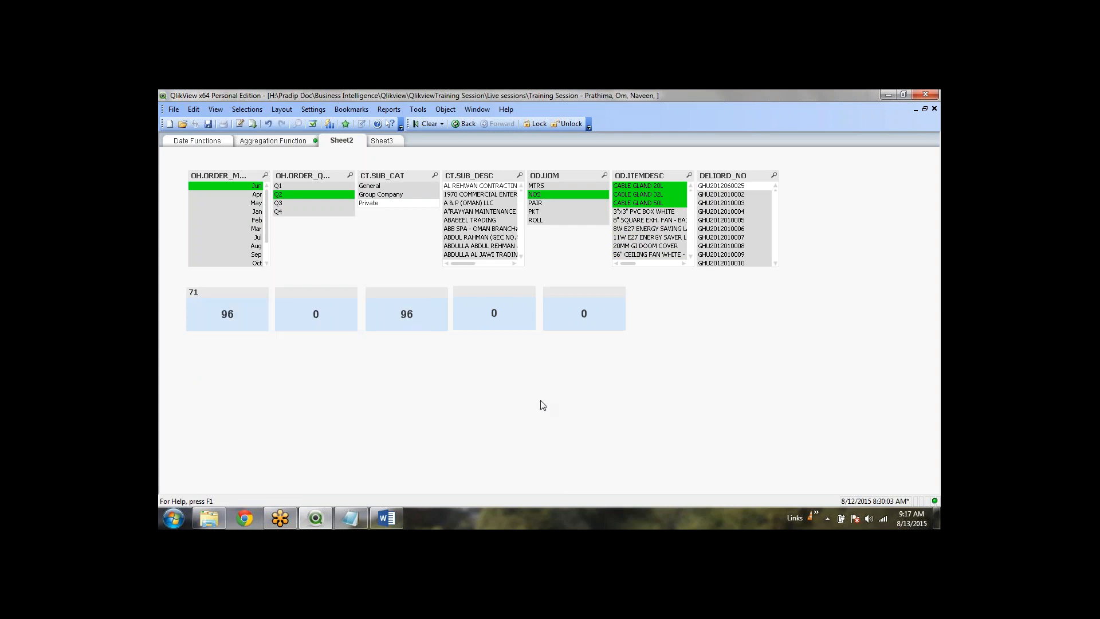
{"action": "left_click", "coordinate": [588, 315]}
{"action": "left_click", "coordinate": [498, 319]}
{"action": "left_click_drag", "start_coordinate": [498, 294], "coordinate": [230, 363]}
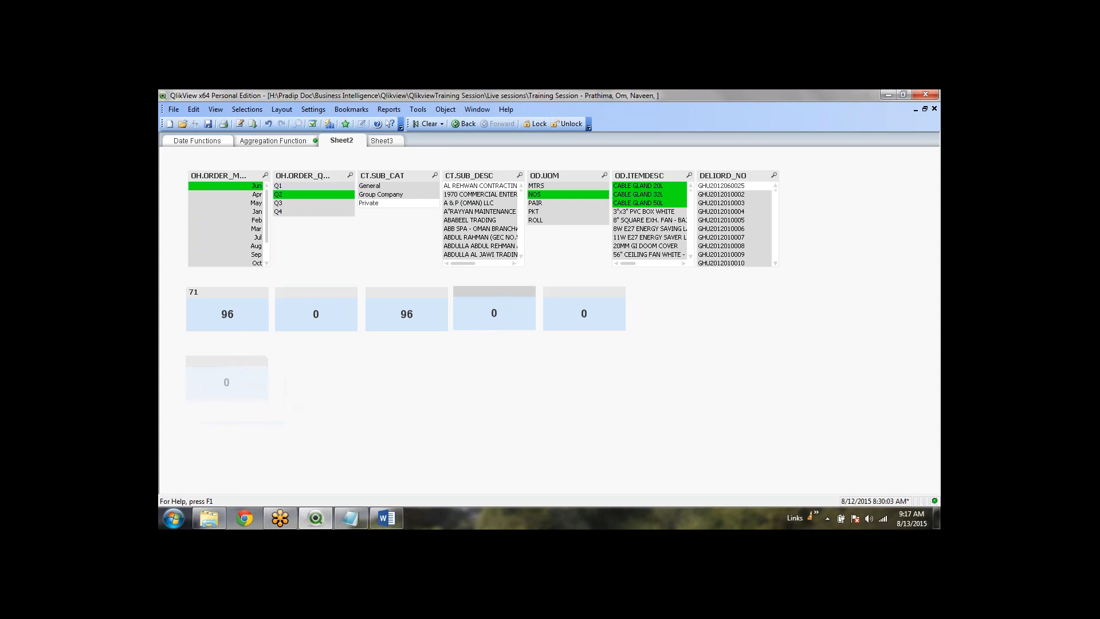
{"action": "right_click", "coordinate": [239, 377]}
{"action": "left_click", "coordinate": [265, 384]}
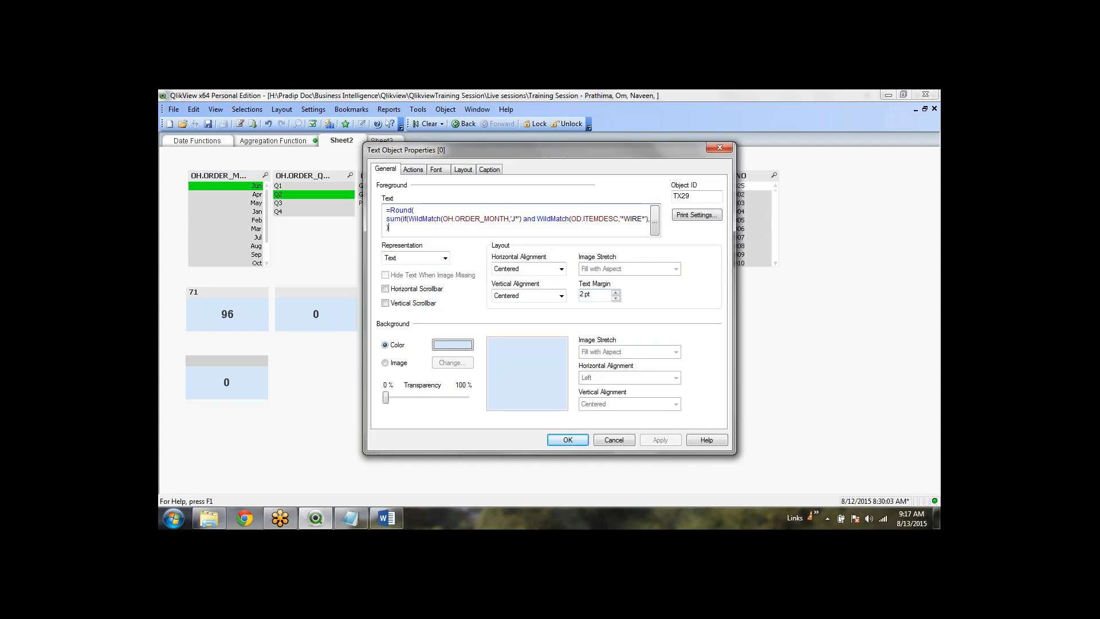
In the expression editor, delete the WildMatch condition inside the if( of the copied total
{"action": "left_click", "coordinate": [655, 221]}
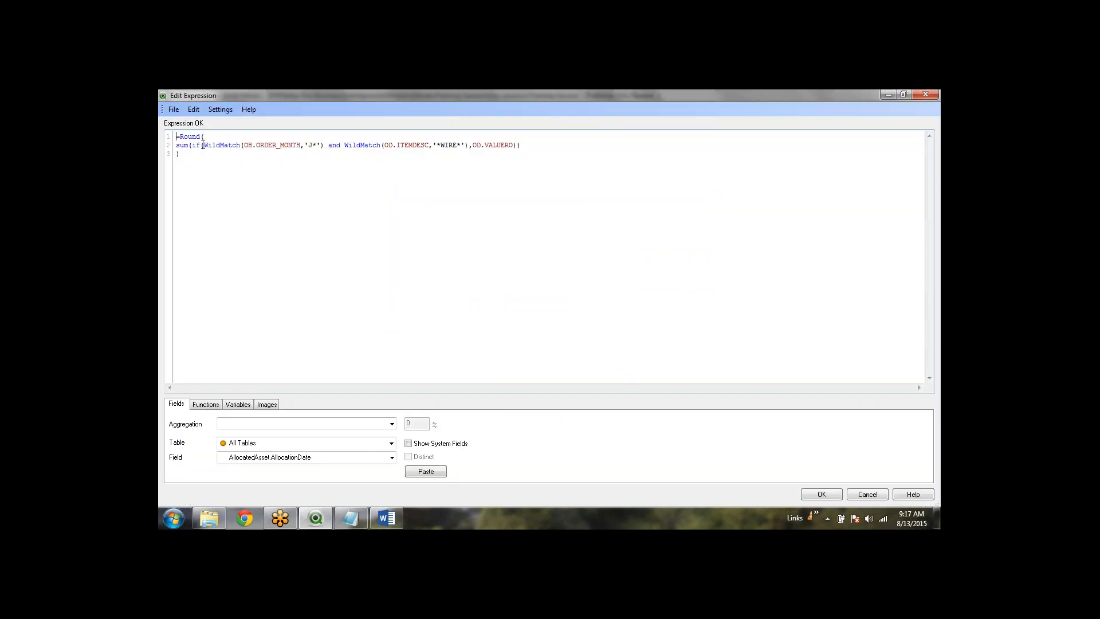
{"action": "left_click", "coordinate": [203, 146]}
{"action": "left_click_drag", "start_coordinate": [468, 146], "coordinate": [203, 146]}
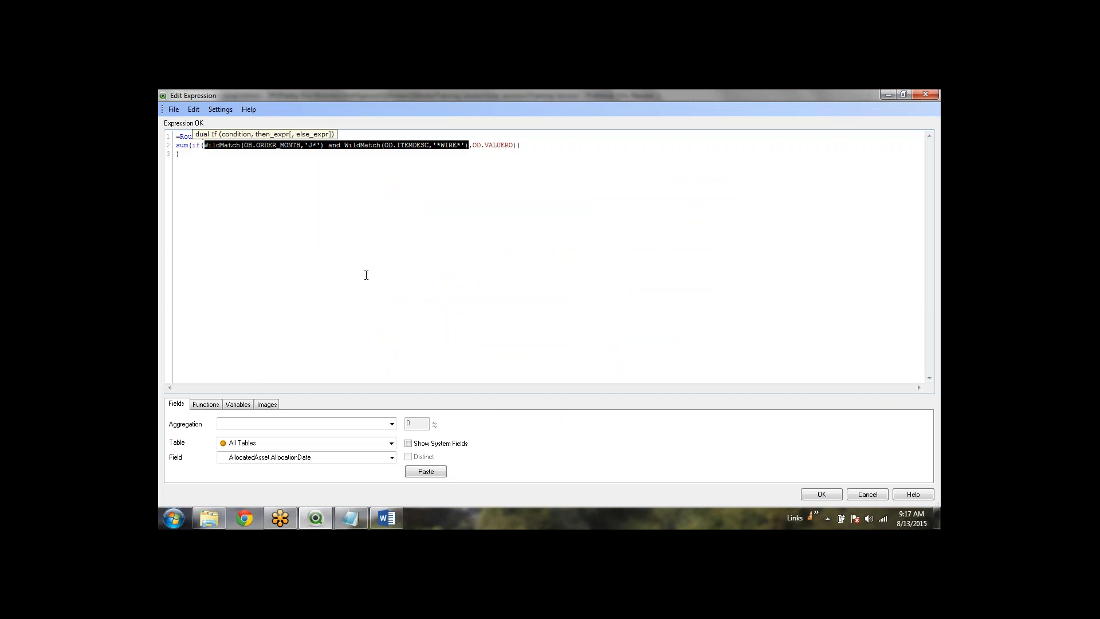
{"action": "key", "text": "Delete"}
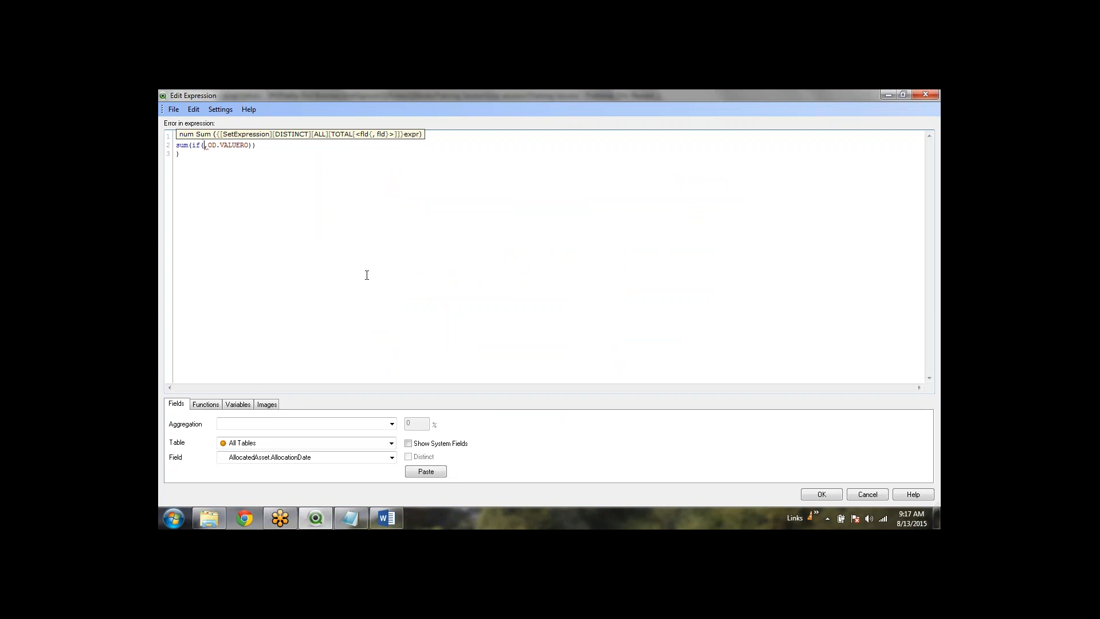
Enter the condition OH.ORDER_QUATER='Q2' using the field autocomplete
{"action": "type", "text": "od.q"}
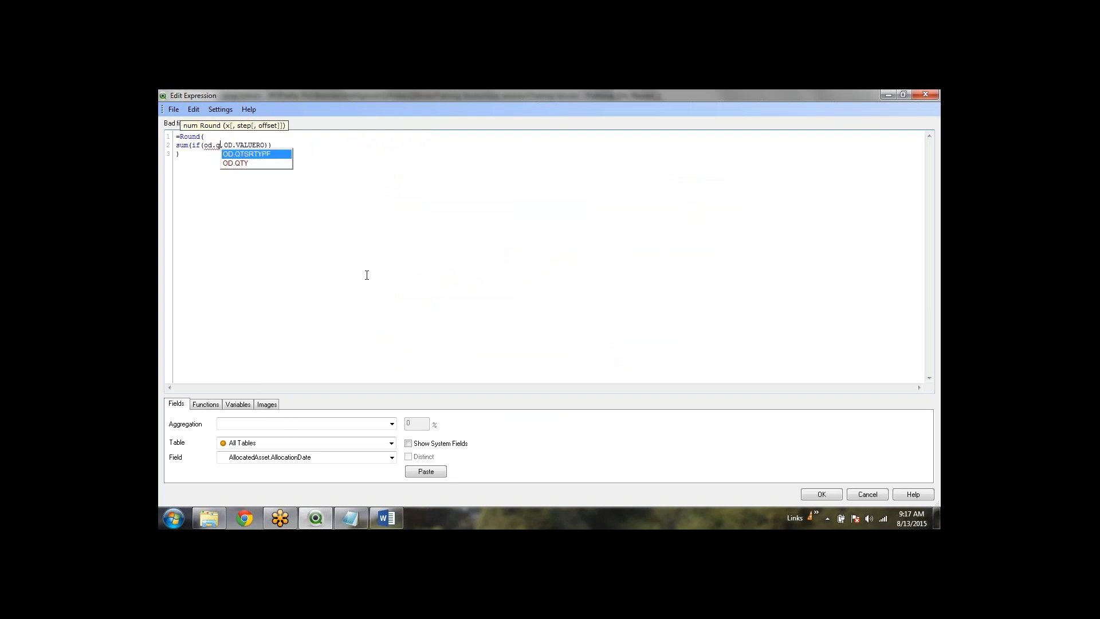
{"action": "key", "text": "Down"}
{"action": "key", "text": "BackSpace"}
{"action": "key", "text": "BackSpace"}
{"action": "key", "text": "BackSpace"}
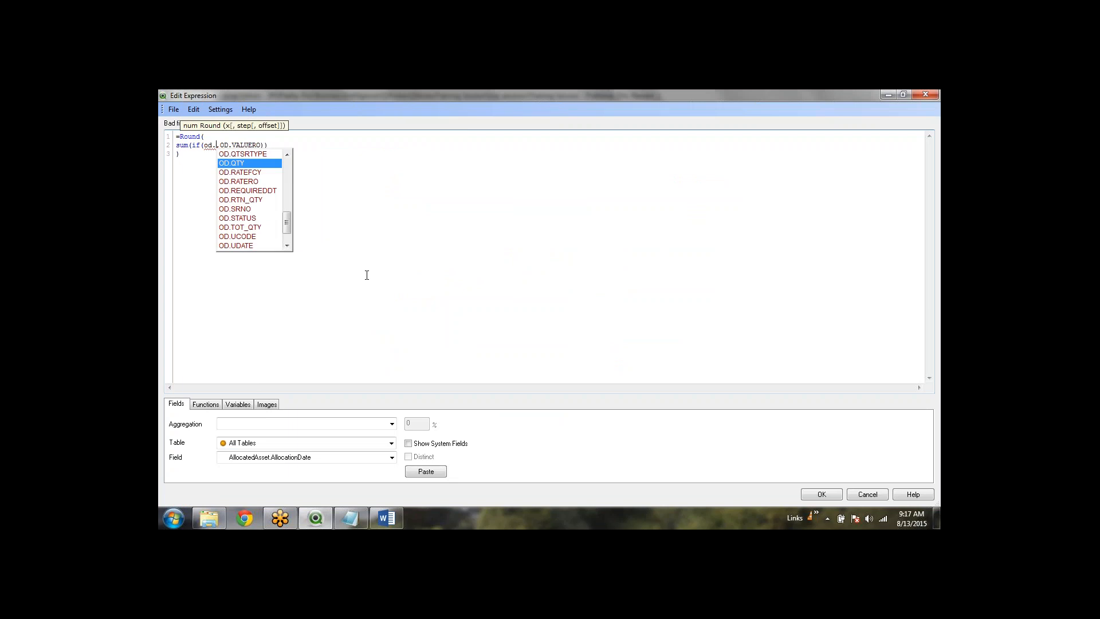
{"action": "type", "text": "h."}
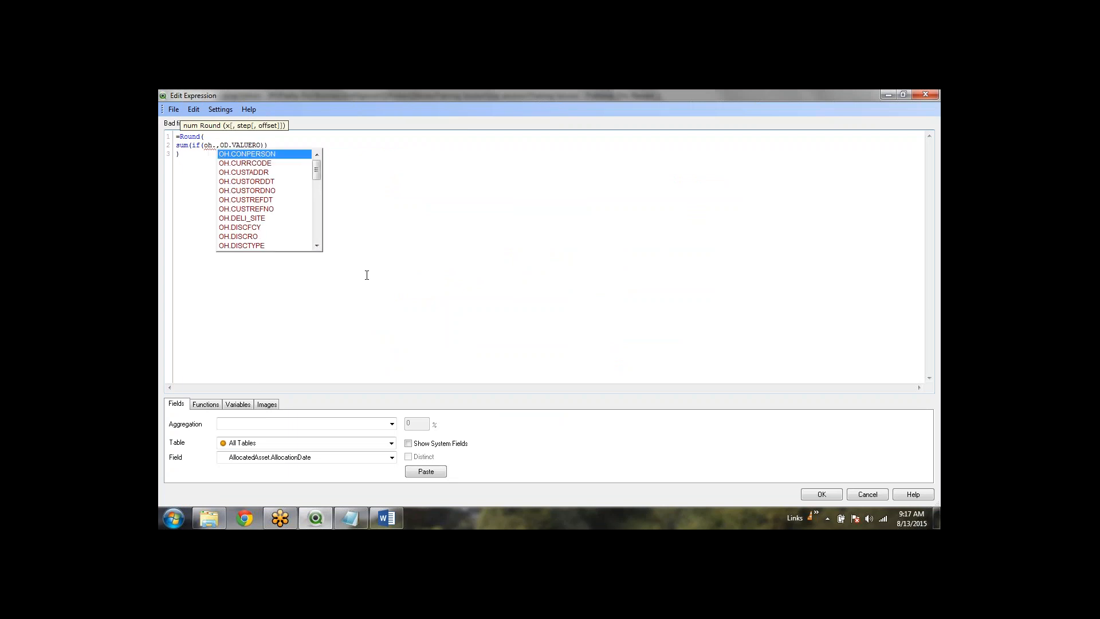
{"action": "type", "text": "q"}
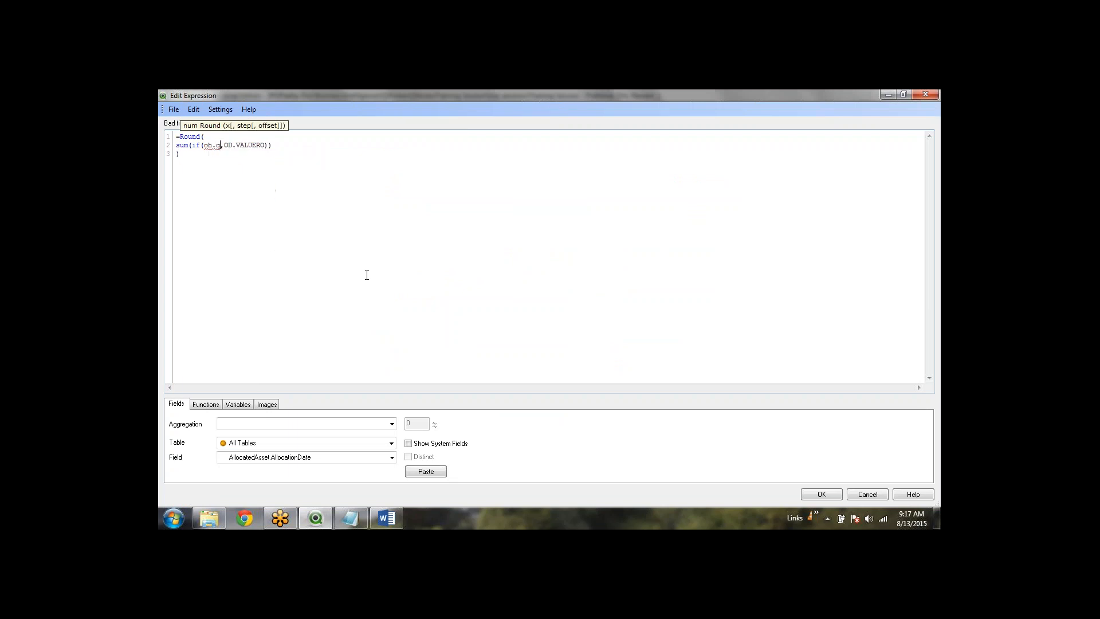
{"action": "key", "text": "BackSpace"}
{"action": "type", "text": "or"}
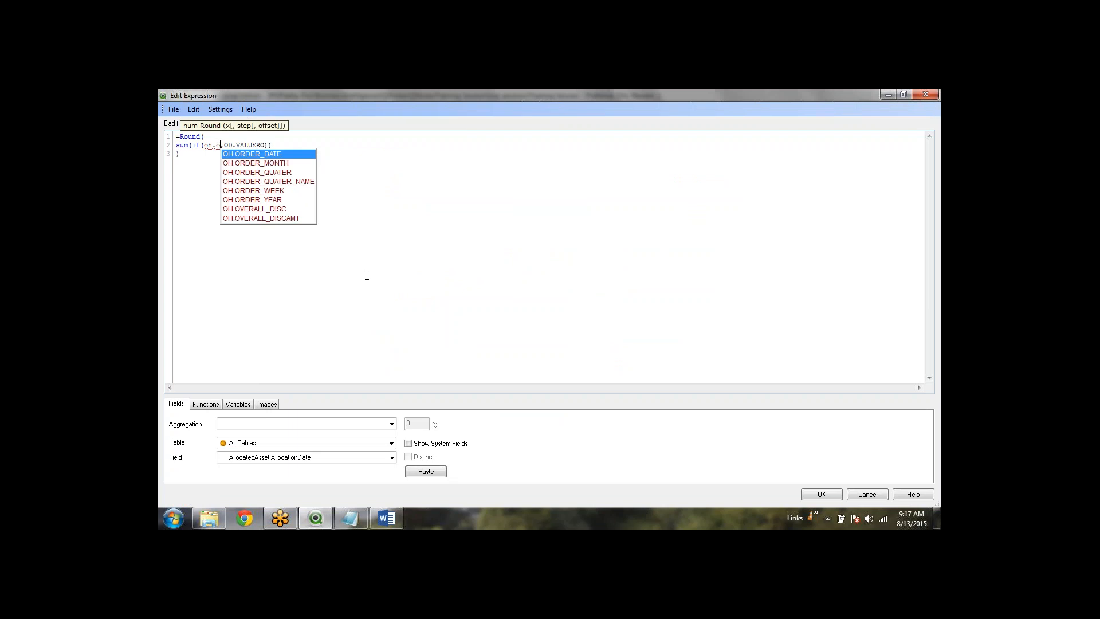
{"action": "key", "text": "Down"}
{"action": "key", "text": "Down"}
{"action": "key", "text": "Return"}
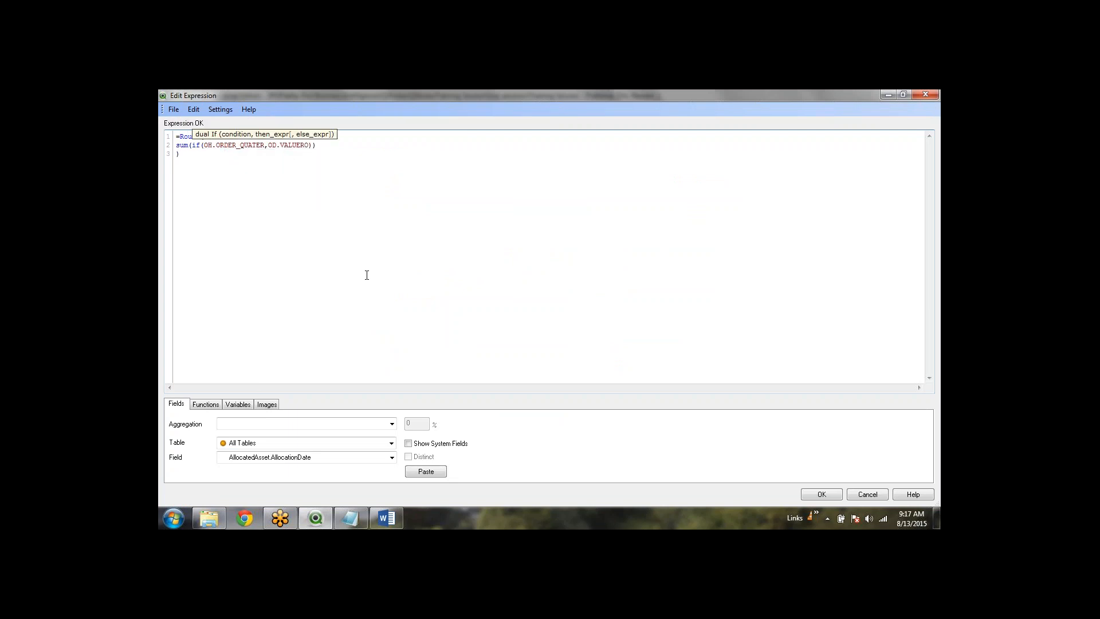
{"action": "type", "text": "=Q"}
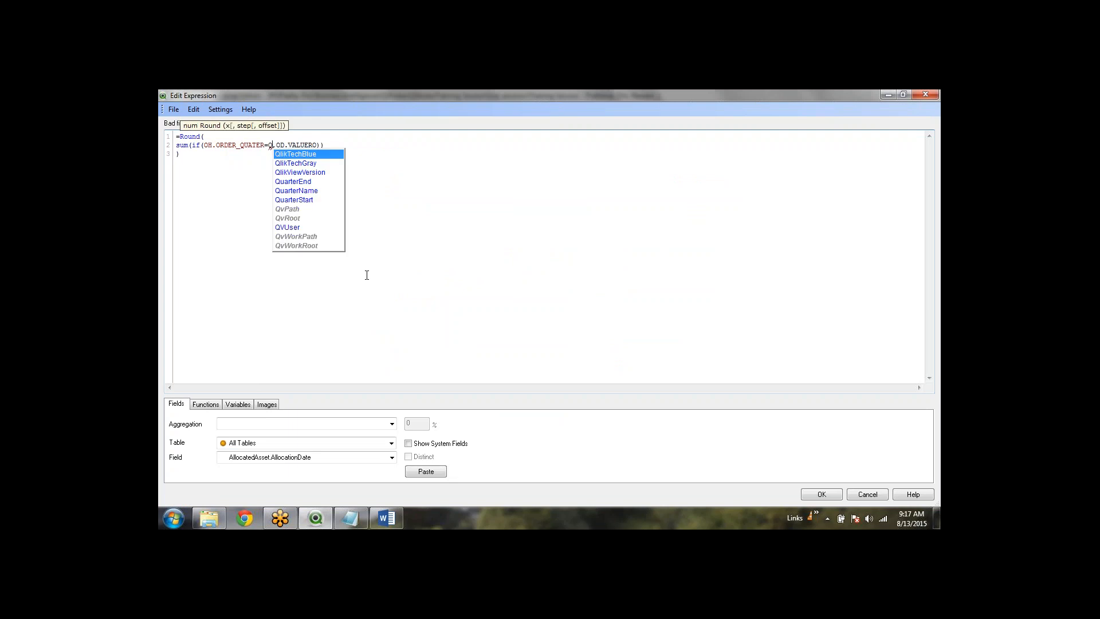
{"action": "key", "text": "BackSpace"}
{"action": "type", "text": "''"}
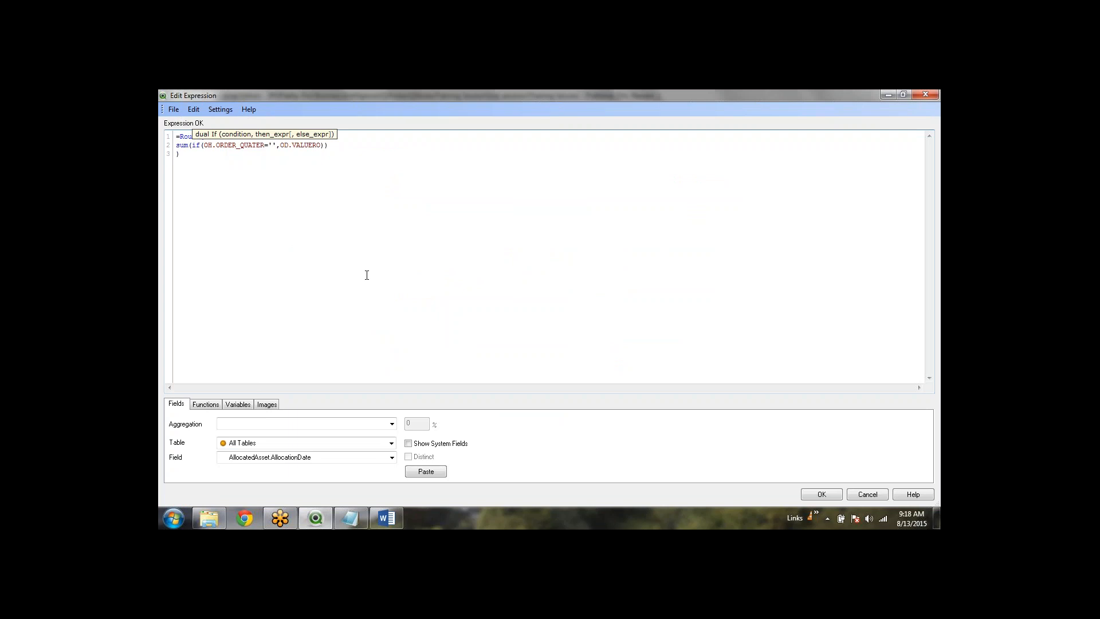
{"action": "type", "text": "Q2"}
Extend the IF condition with and OH.ORDER_MONTH='Jun' and OD.UOM='NOS'
{"action": "left_click", "coordinate": [820, 494]}
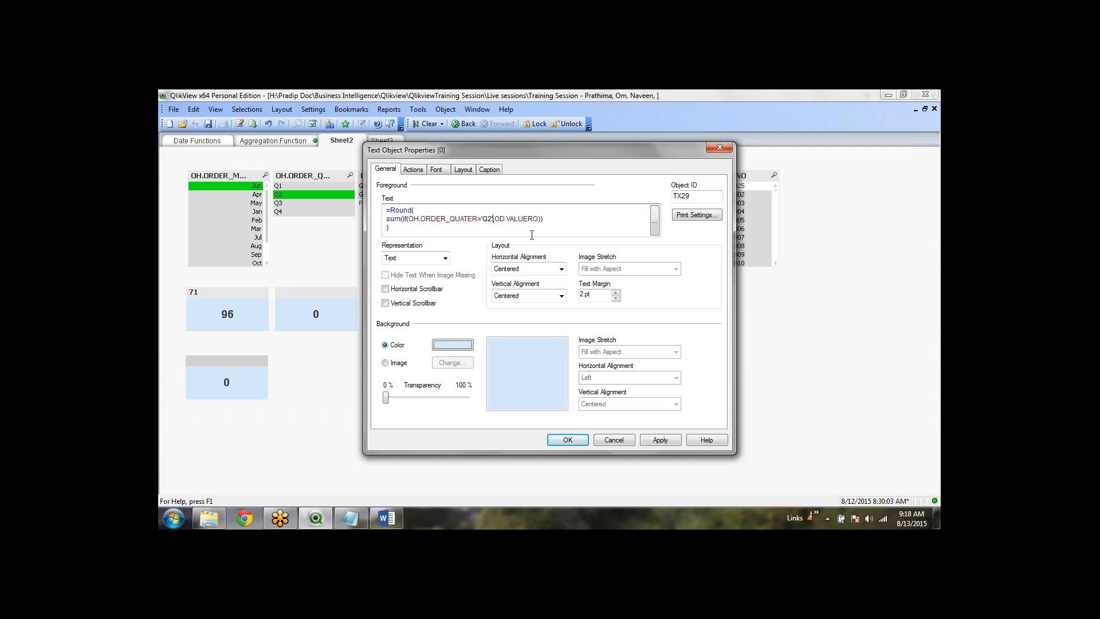
{"action": "type", "text": "an"}
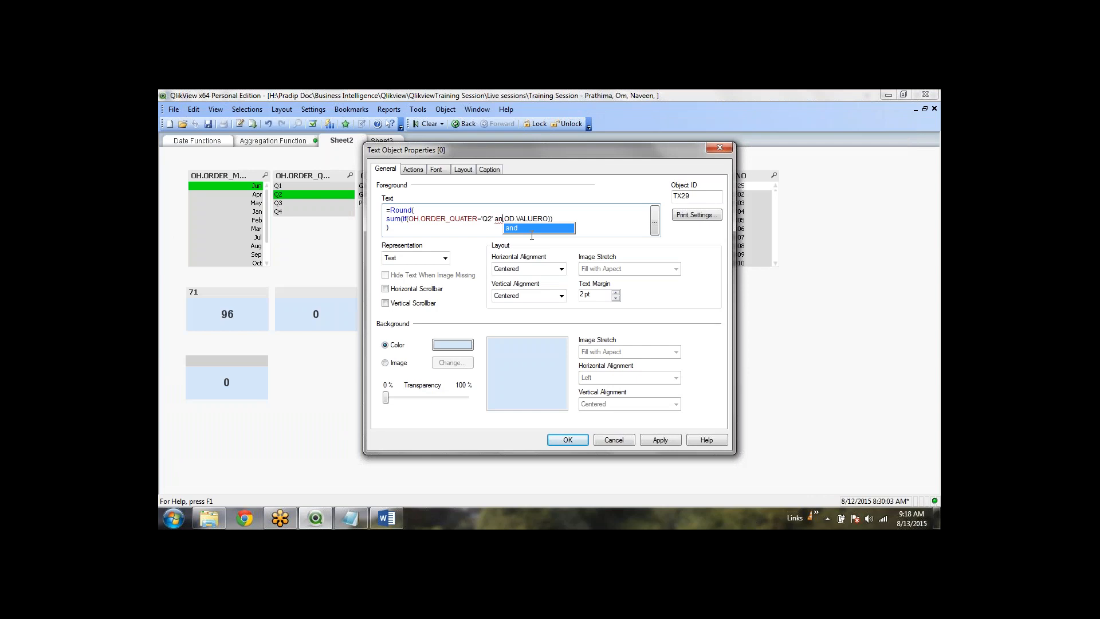
{"action": "type", "text": "d,"}
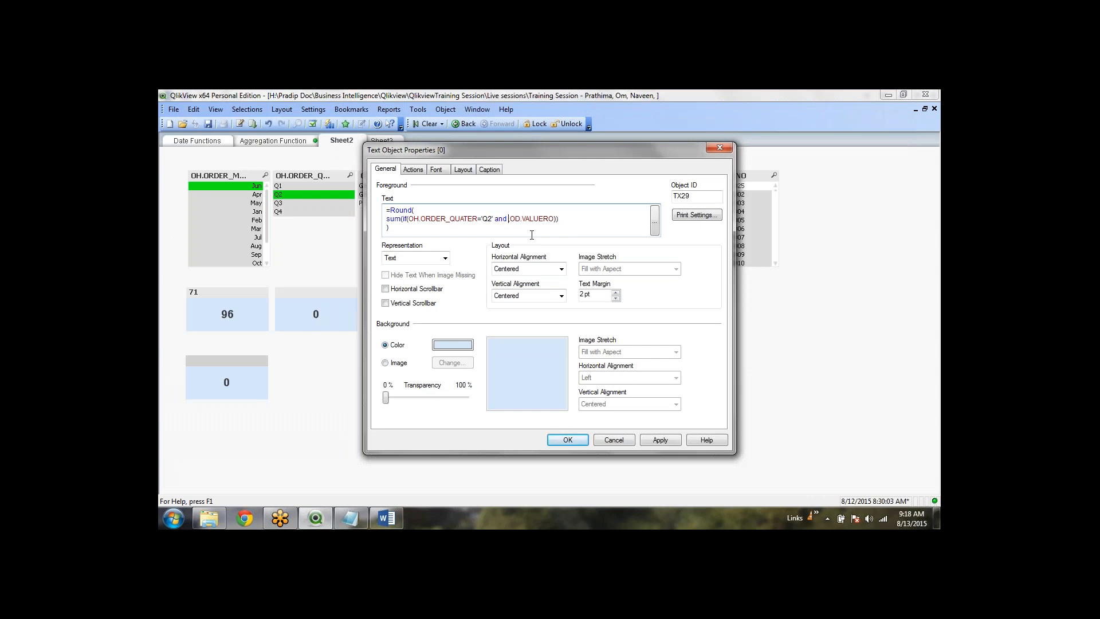
{"action": "type", "text": " od.o"}
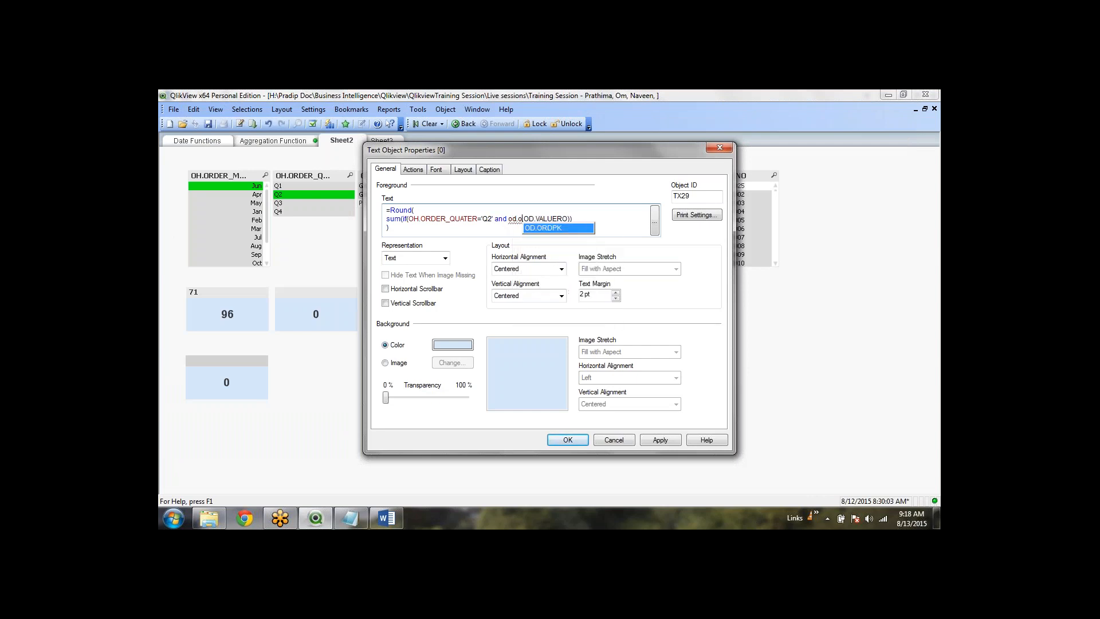
{"action": "key", "text": "BackSpace"}
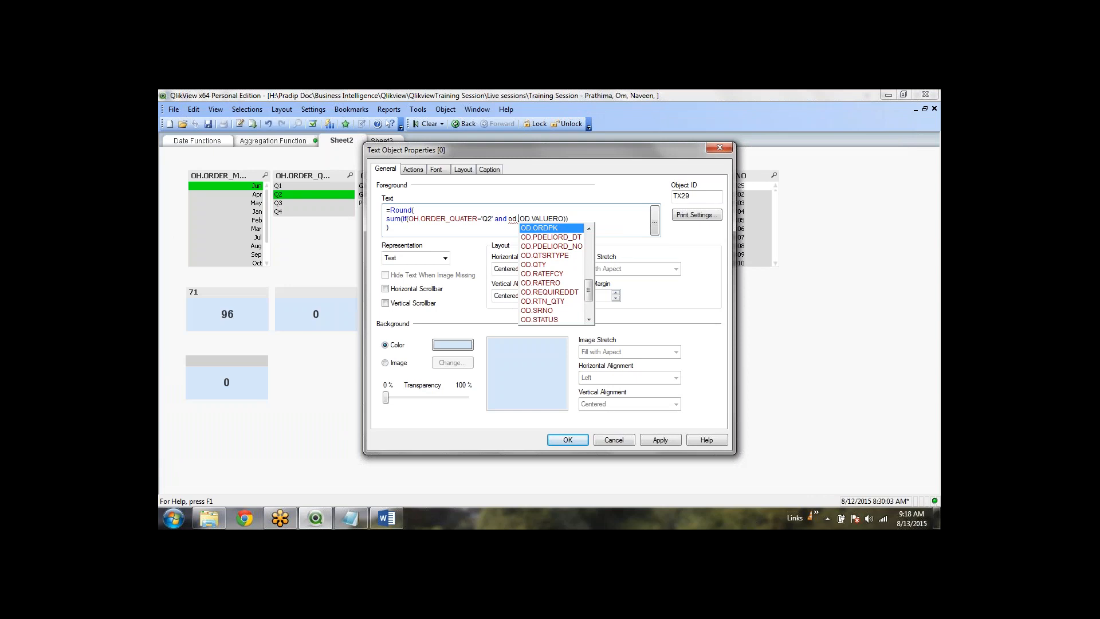
{"action": "key", "text": "BackSpace"}
{"action": "key", "text": "BackSpace"}
{"action": "type", "text": "h.o"}
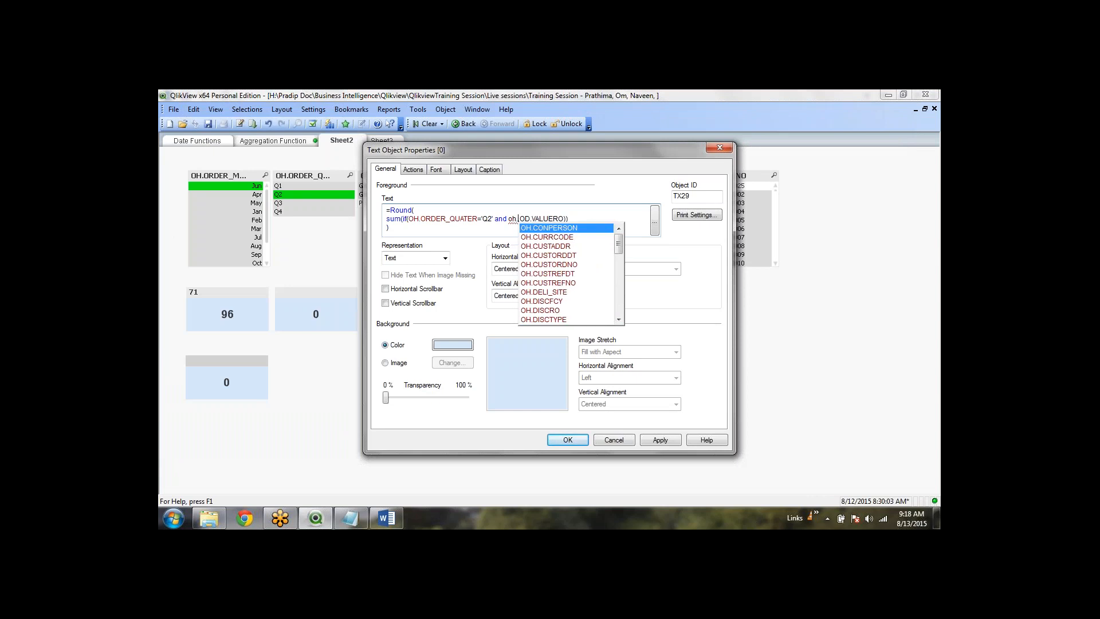
{"action": "key", "text": "Down"}
{"action": "key", "text": "Return"}
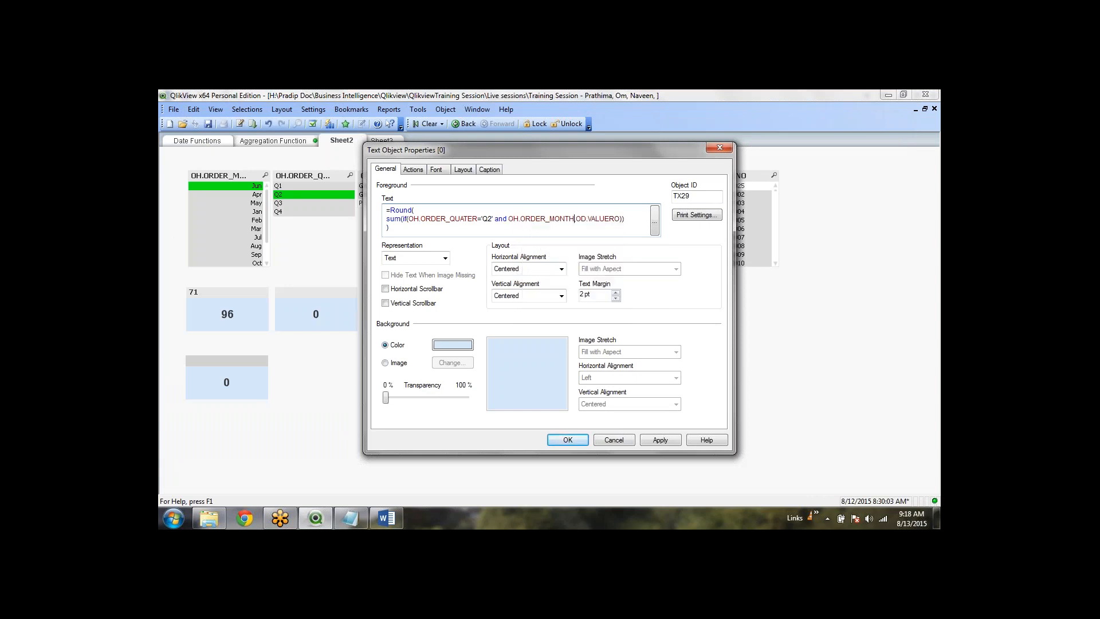
{"action": "type", "text": "='"}
{"action": "type", "text": "Jun' and "}
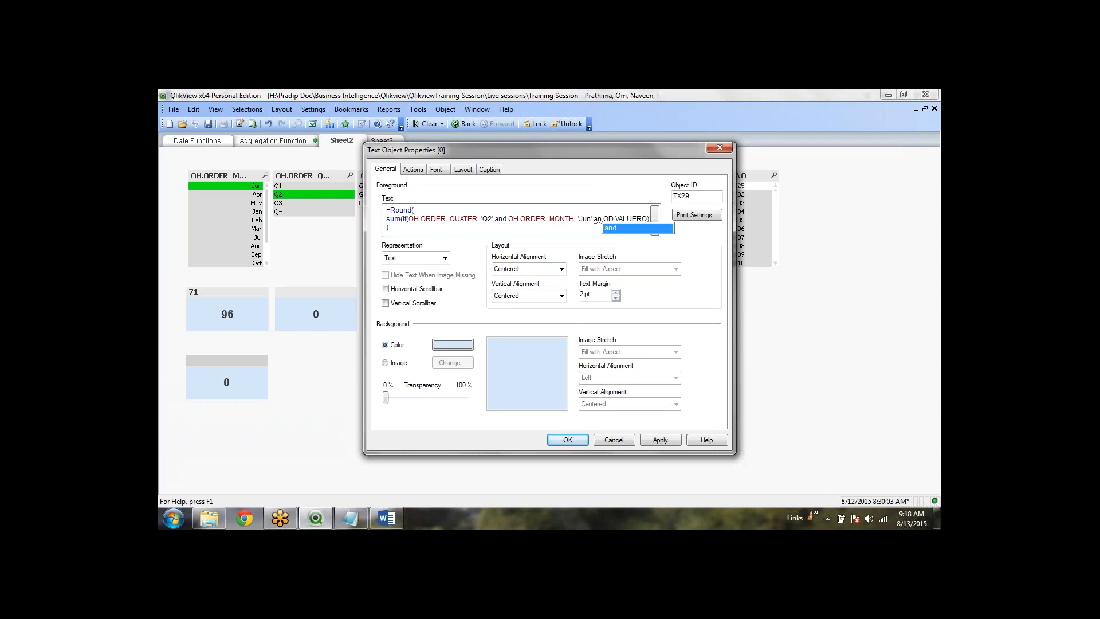
{"action": "type", "text": "od."}
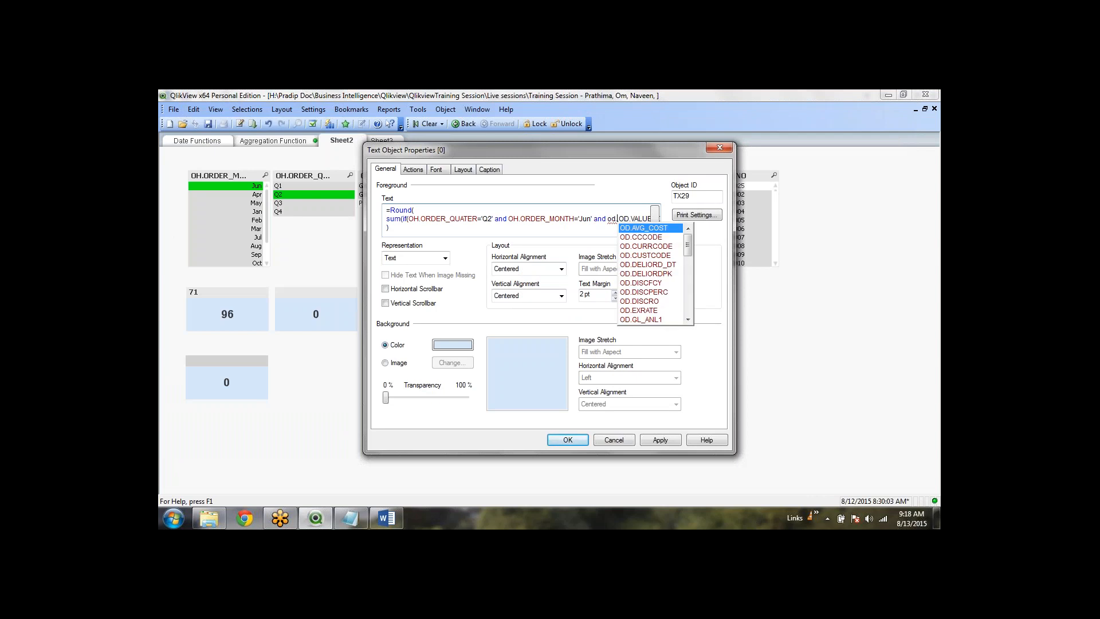
{"action": "type", "text": "UOM"}
{"action": "key", "text": "Return"}
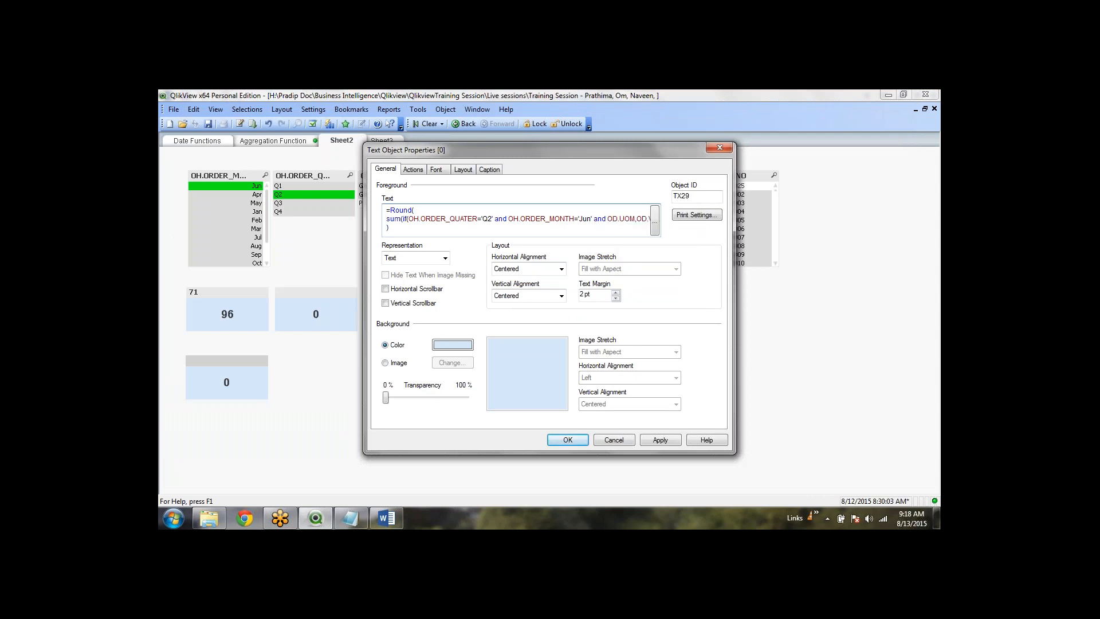
{"action": "type", "text": "='NOS"}
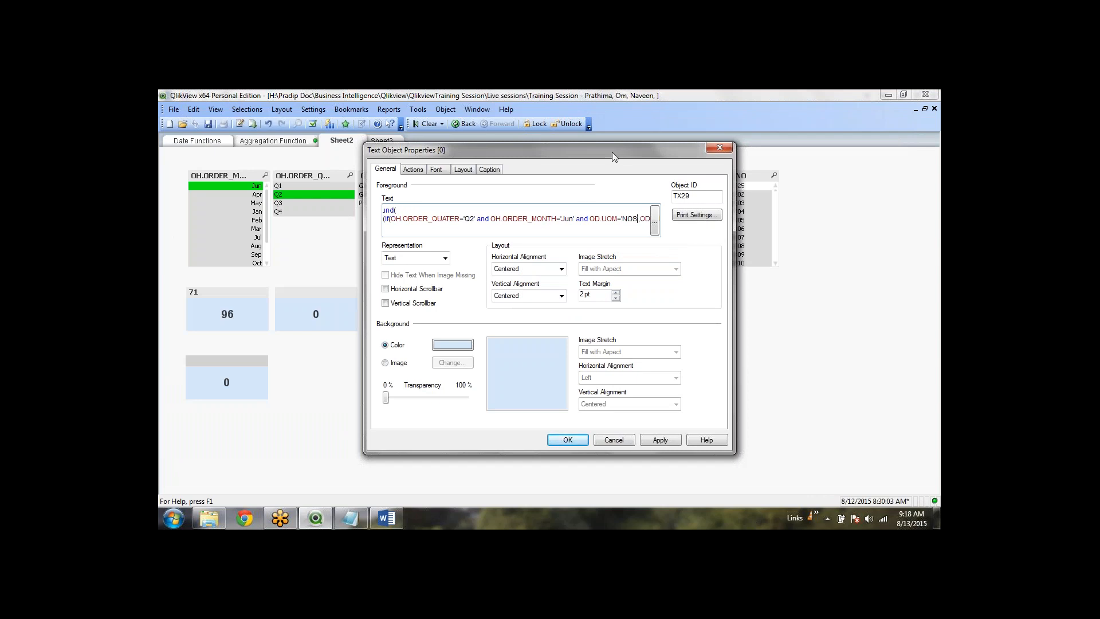
{"action": "left_click_drag", "start_coordinate": [627, 150], "coordinate": [504, 163]}
Add and OD.ITEMDESC like 'CABLE*' before OD.VALUERO, then confirm both dialogs
{"action": "key", "text": "Right"}
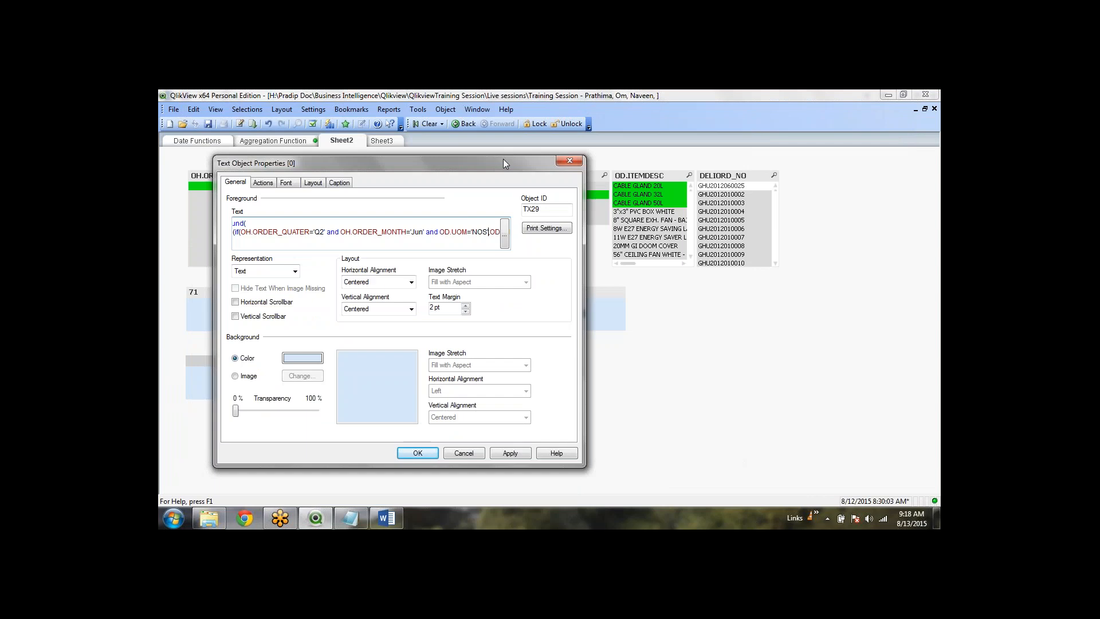
{"action": "type", "text": "and"}
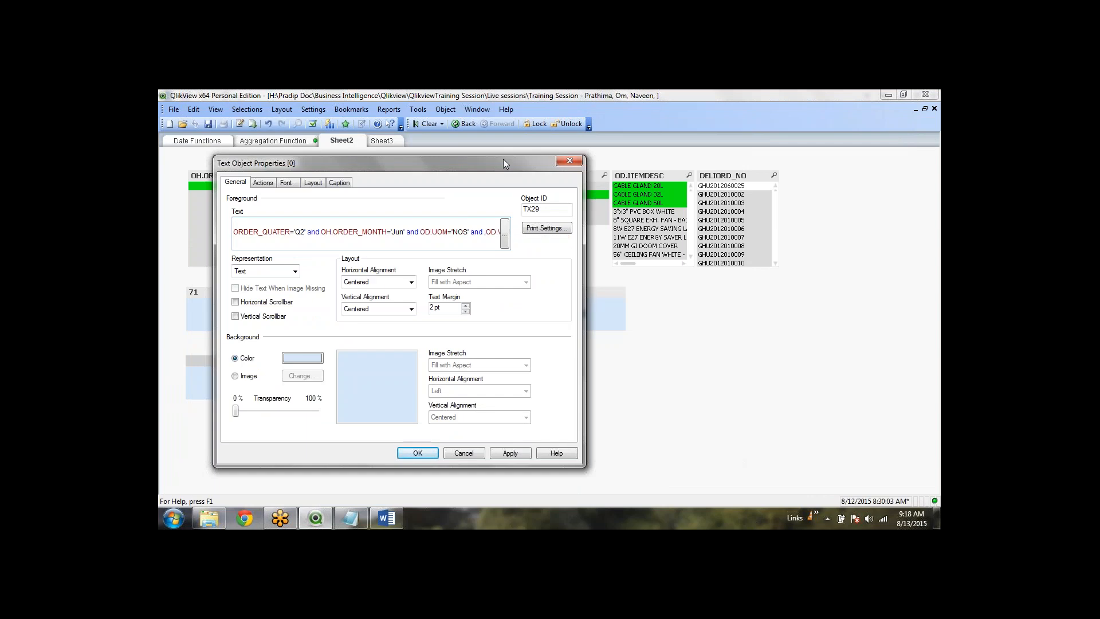
{"action": "type", "text": " od.i"}
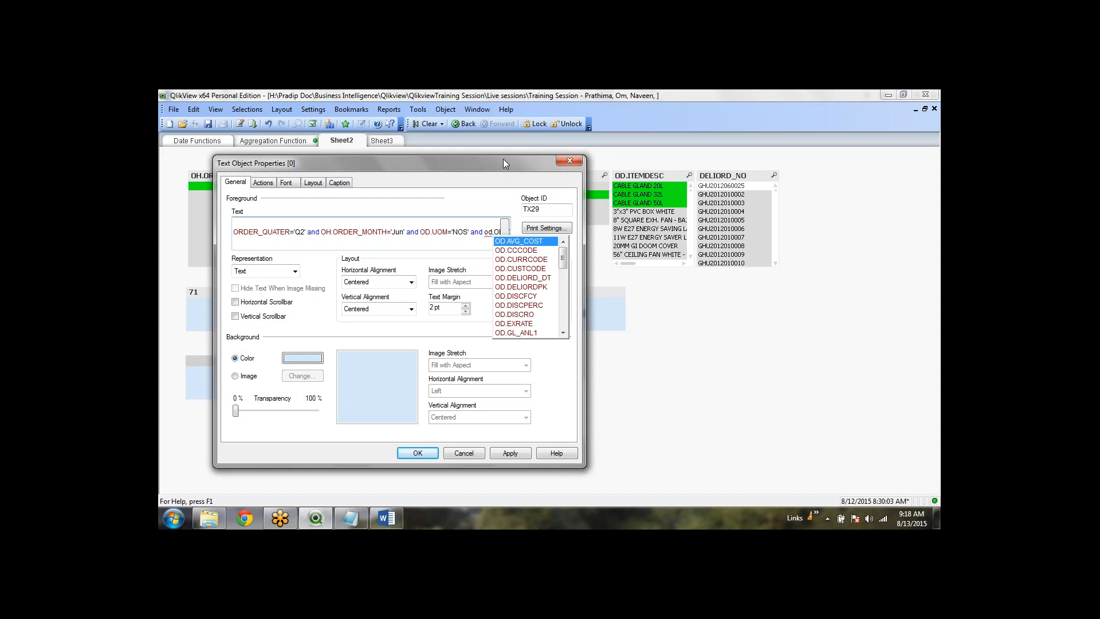
{"action": "key", "text": "Down"}
{"action": "key", "text": "Down"}
{"action": "key", "text": "Return"}
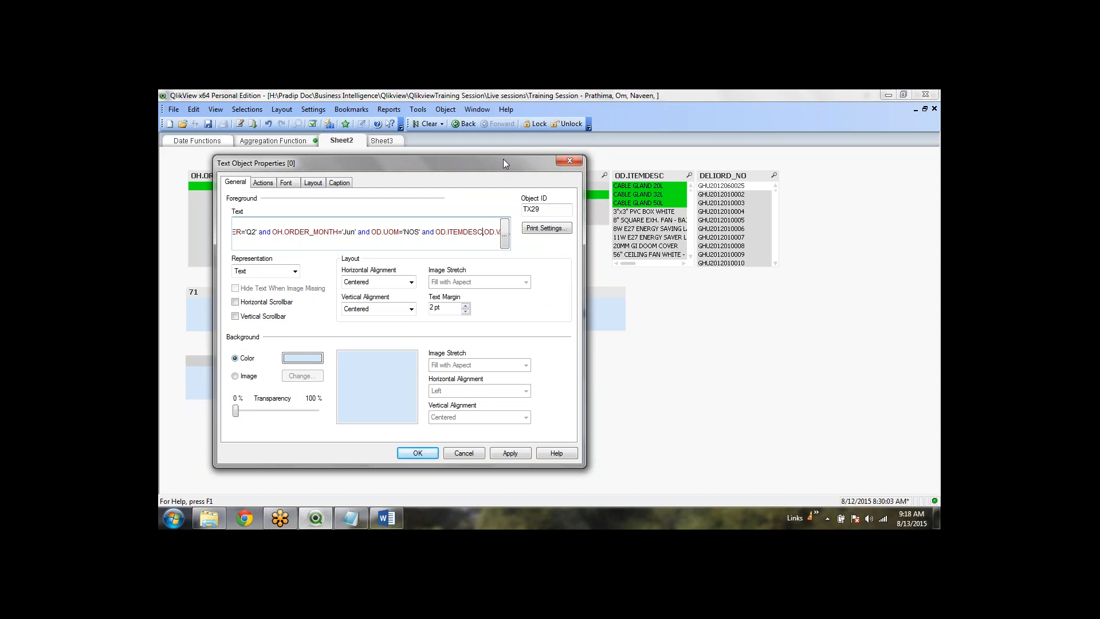
{"action": "type", "text": "like"}
{"action": "type", "text": "'CABL"}
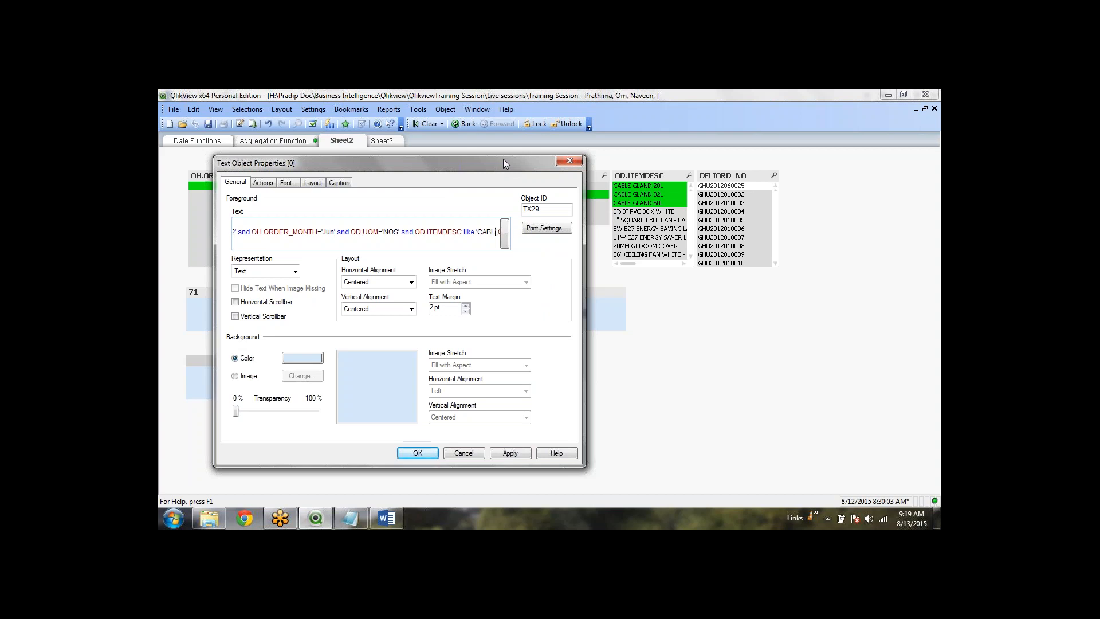
{"action": "type", "text": "E*',OD.V"}
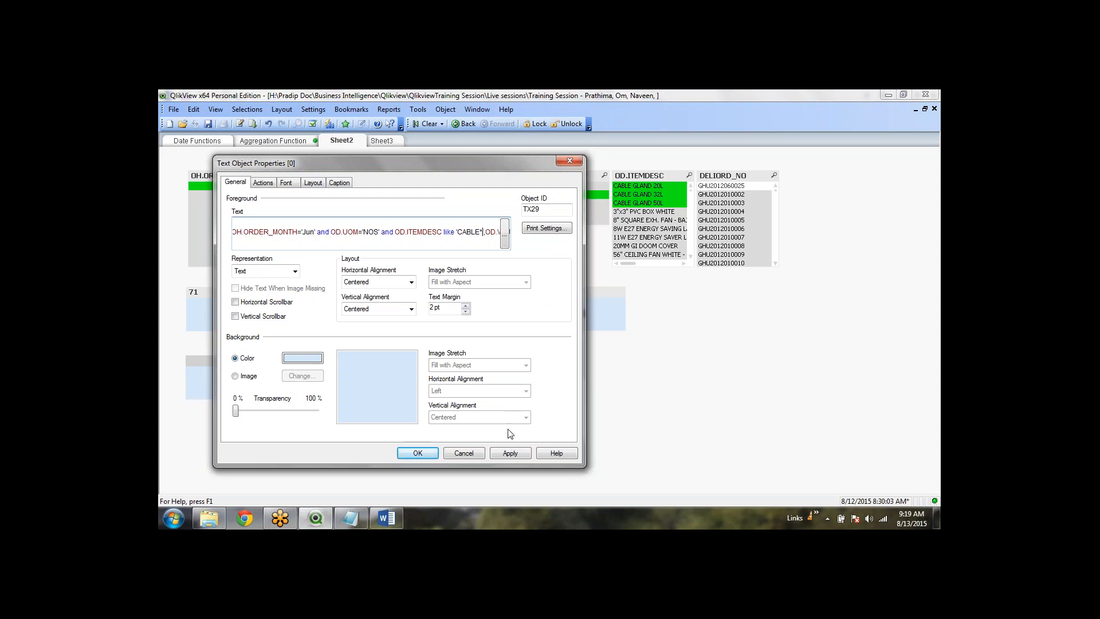
{"action": "left_click", "coordinate": [505, 232]}
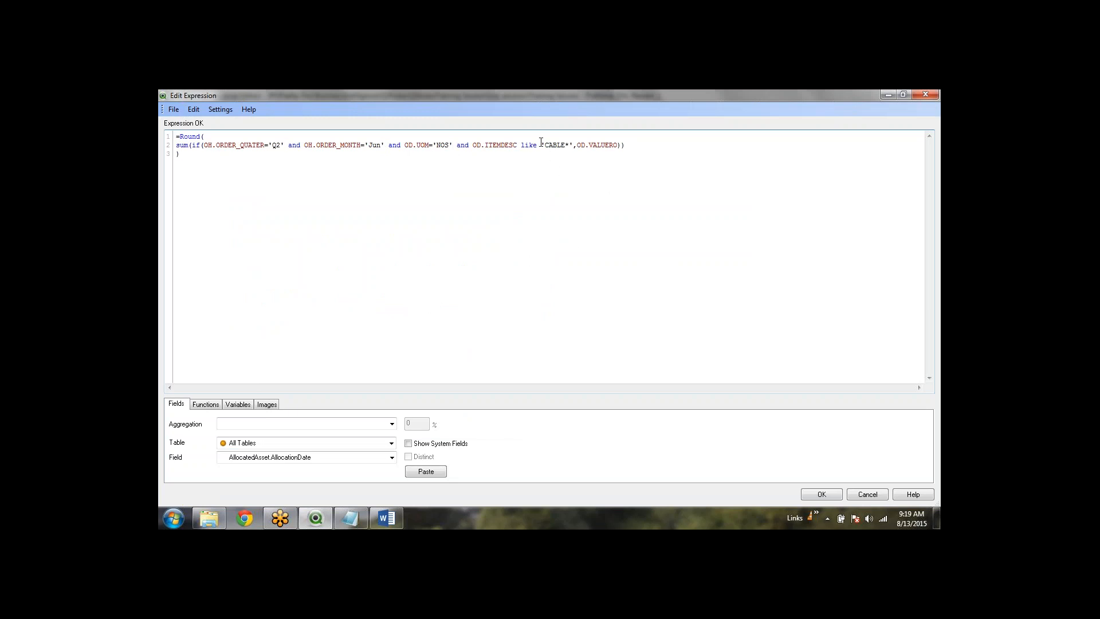
{"action": "left_click", "coordinate": [482, 145]}
{"action": "left_click", "coordinate": [823, 494]}
{"action": "left_click", "coordinate": [424, 450]}
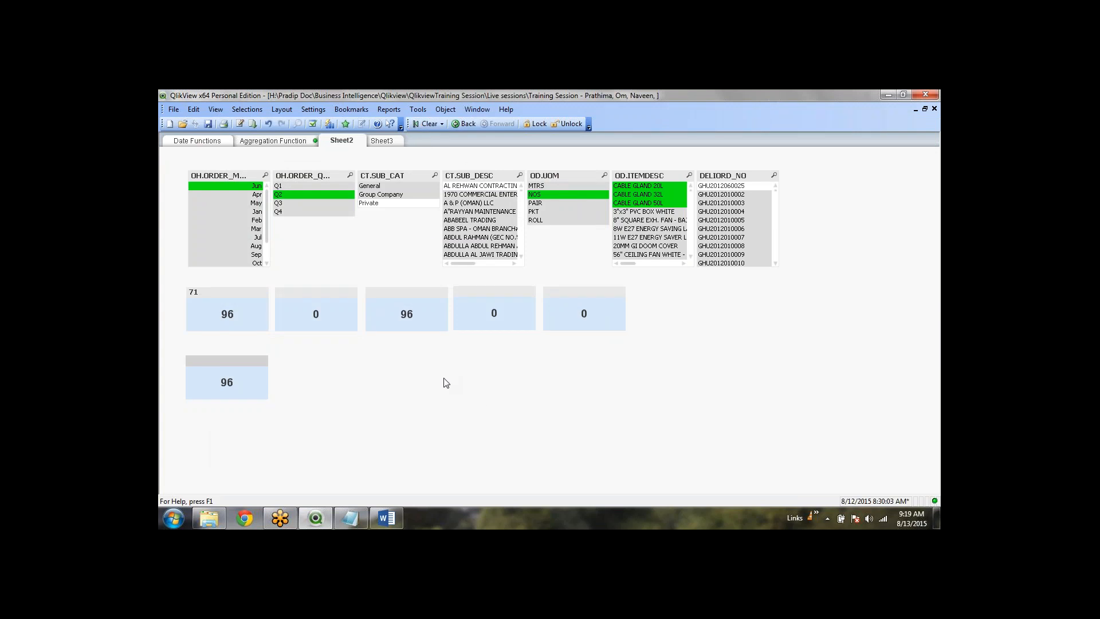
Save the current selections as bookmark bm10, then clear all selections
{"action": "key", "text": "ctrl+b"}
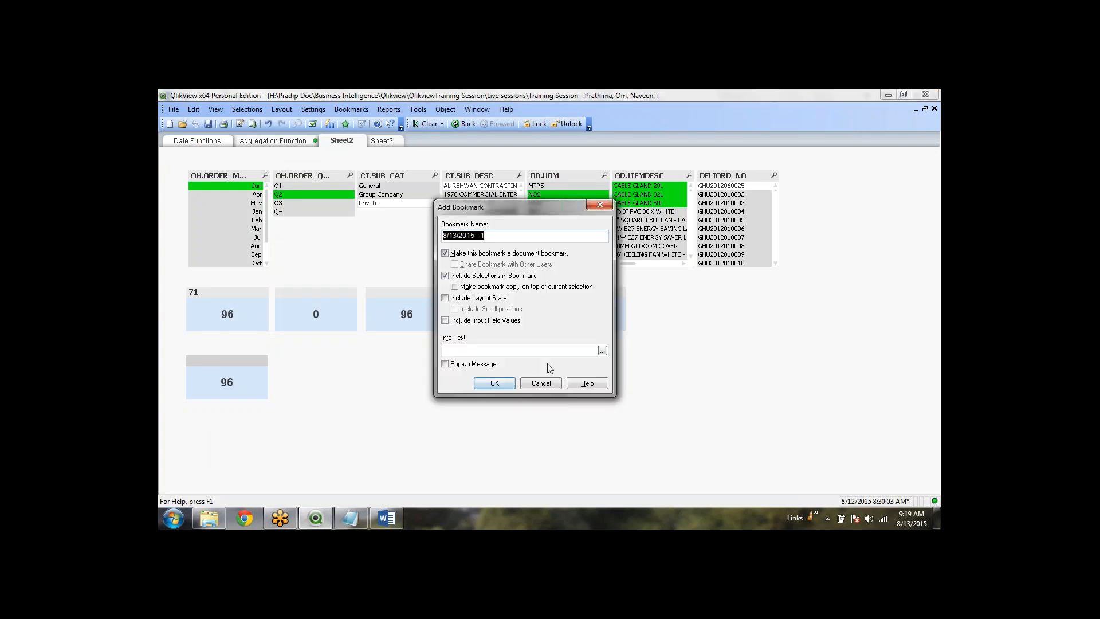
{"action": "type", "text": "bm10"}
{"action": "left_click", "coordinate": [499, 385]}
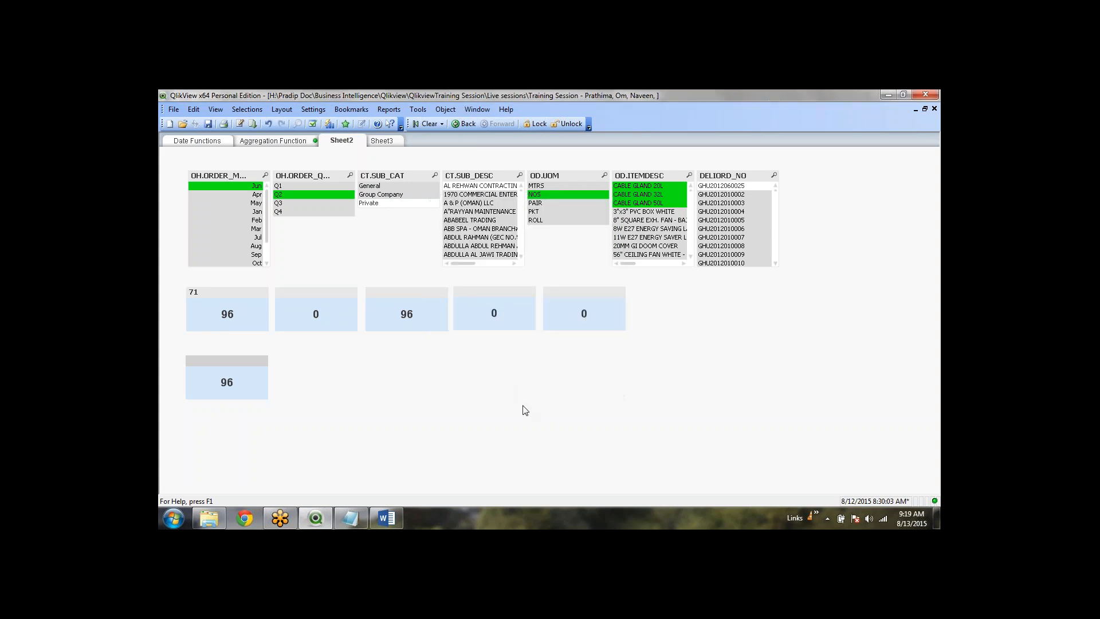
{"action": "left_click", "coordinate": [429, 126]}
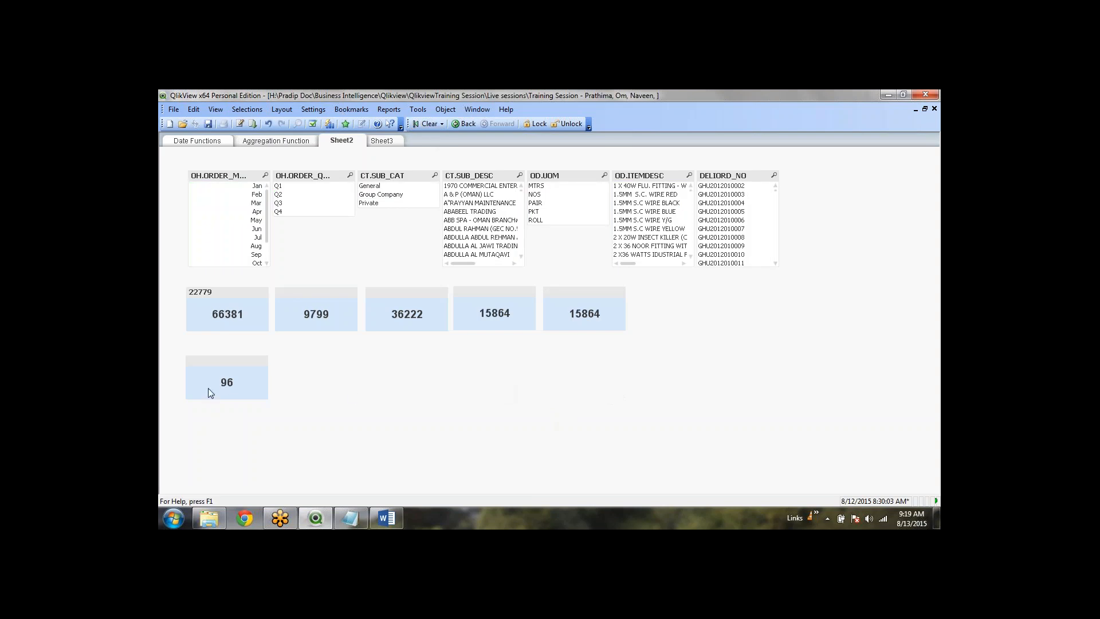
Duplicate the 96 text object to its right
{"action": "right_click", "coordinate": [255, 377]}
{"action": "left_click", "coordinate": [371, 365]}
{"action": "left_click", "coordinate": [230, 364]}
{"action": "left_click_drag", "start_coordinate": [232, 364], "coordinate": [321, 362]}
In the copy's expression, replace the if with set-analysis braces, starting with the Q2 modifier
{"action": "right_click", "coordinate": [322, 361]}
{"action": "left_click", "coordinate": [339, 367]}
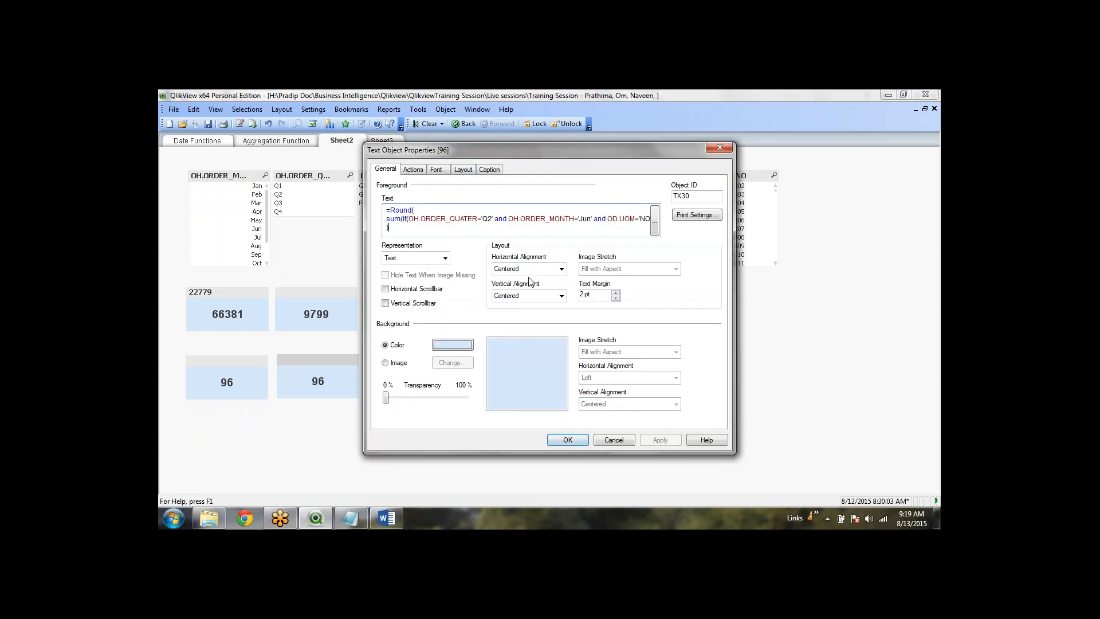
{"action": "left_click", "coordinate": [656, 209]}
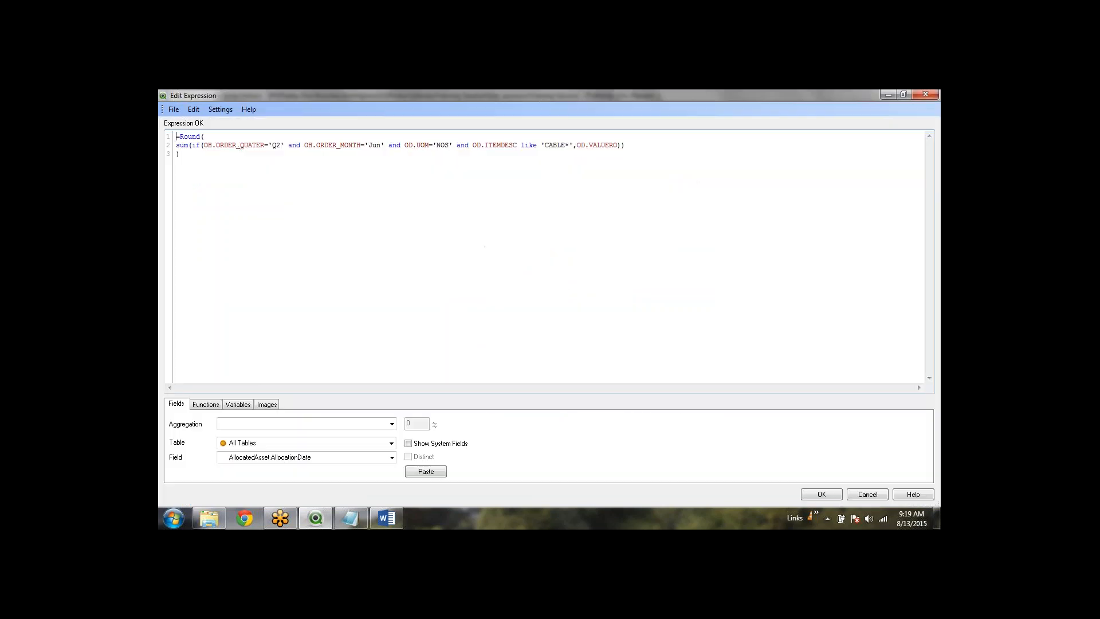
{"action": "left_click", "coordinate": [204, 145]}
{"action": "key", "text": "BackSpace"}
{"action": "key", "text": "BackSpace"}
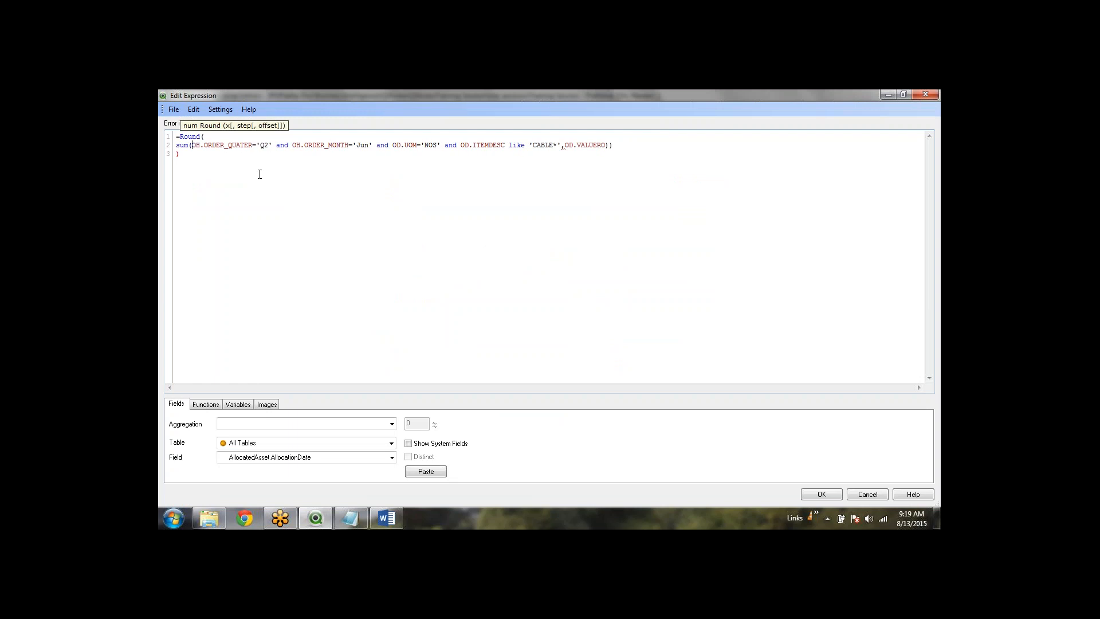
{"action": "type", "text": "{"}
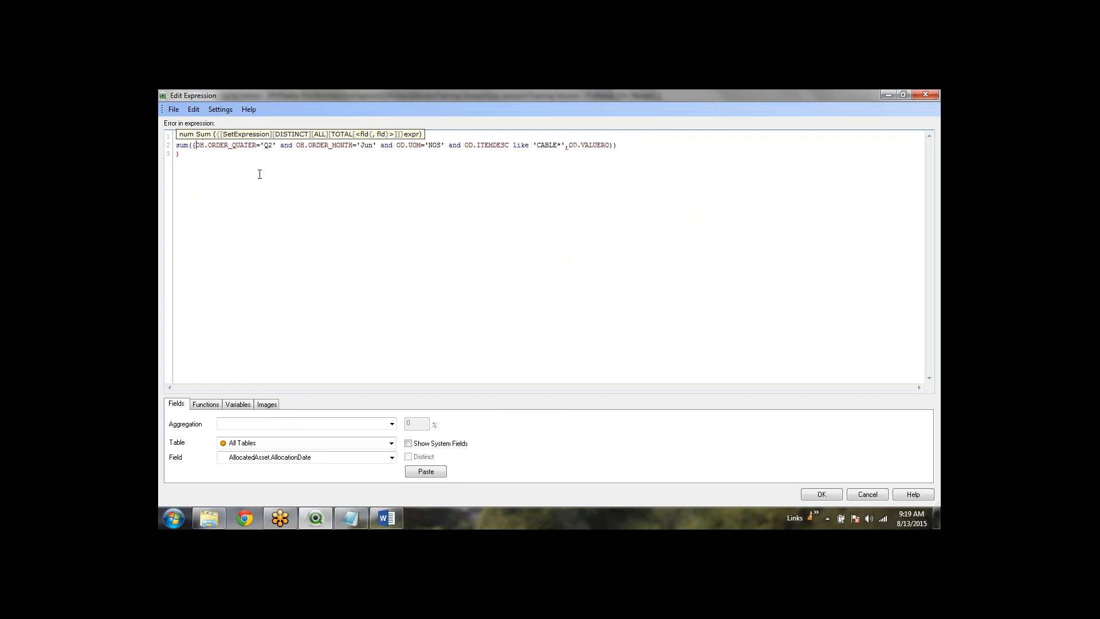
{"action": "left_click", "coordinate": [566, 146]}
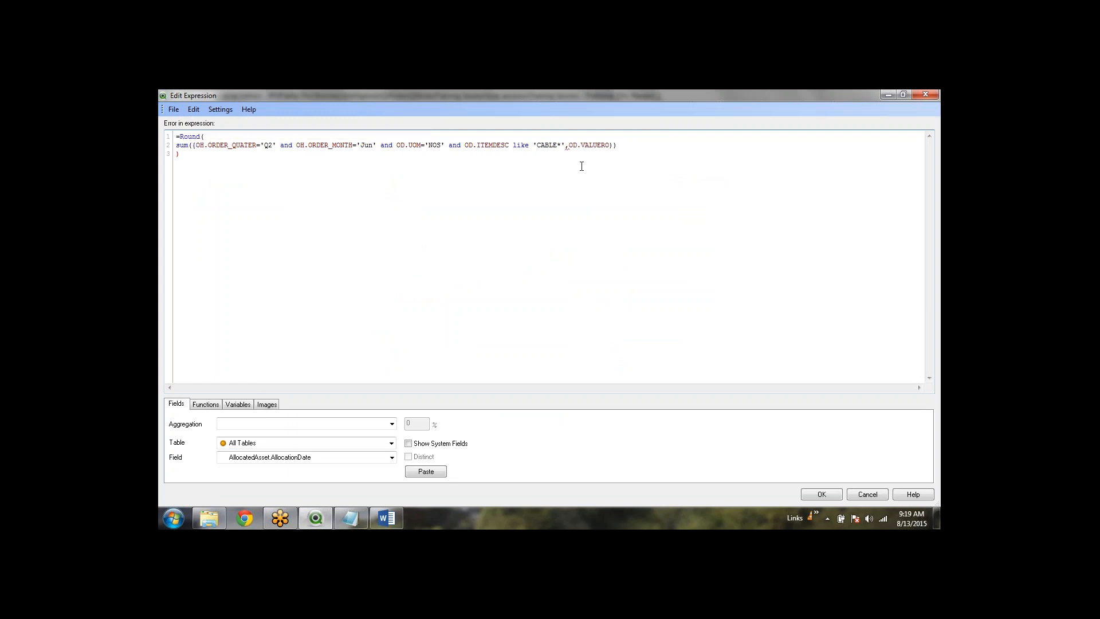
{"action": "type", "text": "}"}
{"action": "type", "text": "$"}
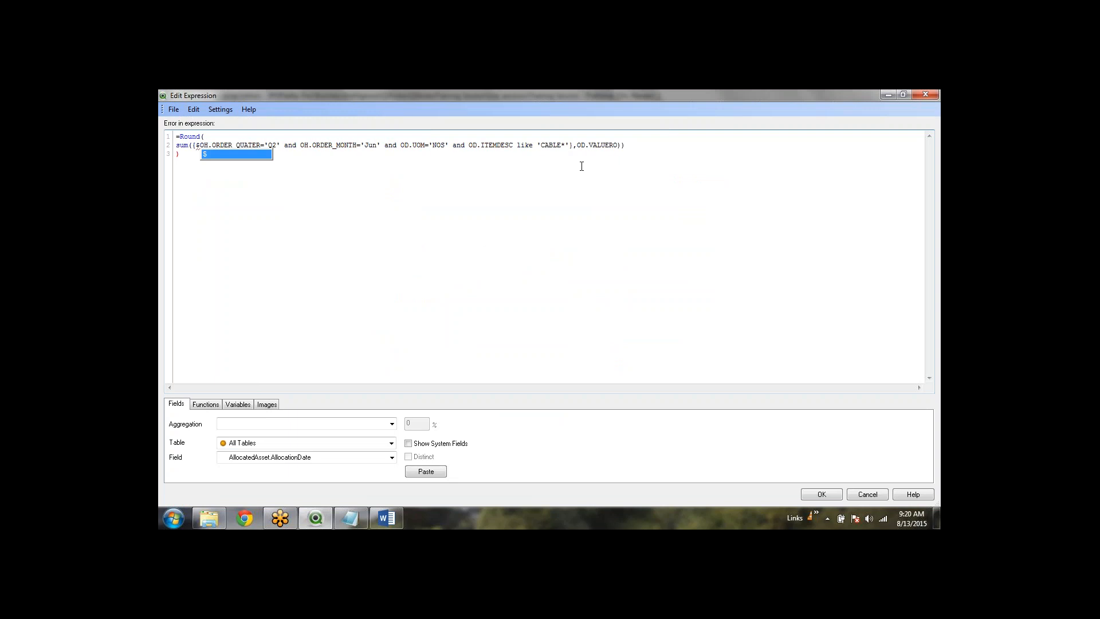
{"action": "type", "text": "<"}
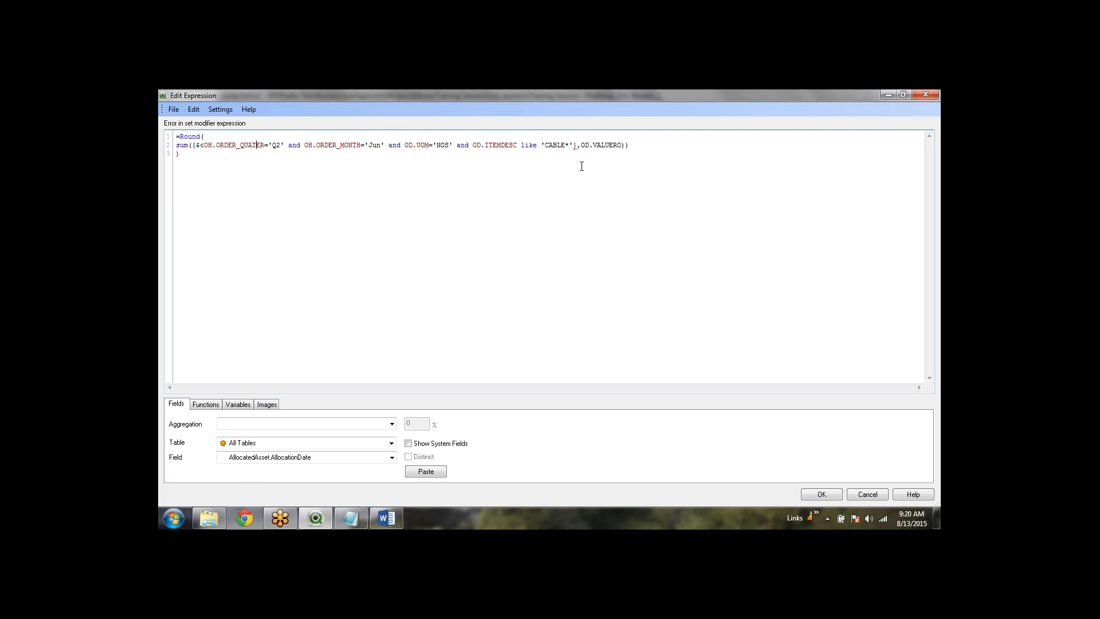
{"action": "type", "text": "{"}
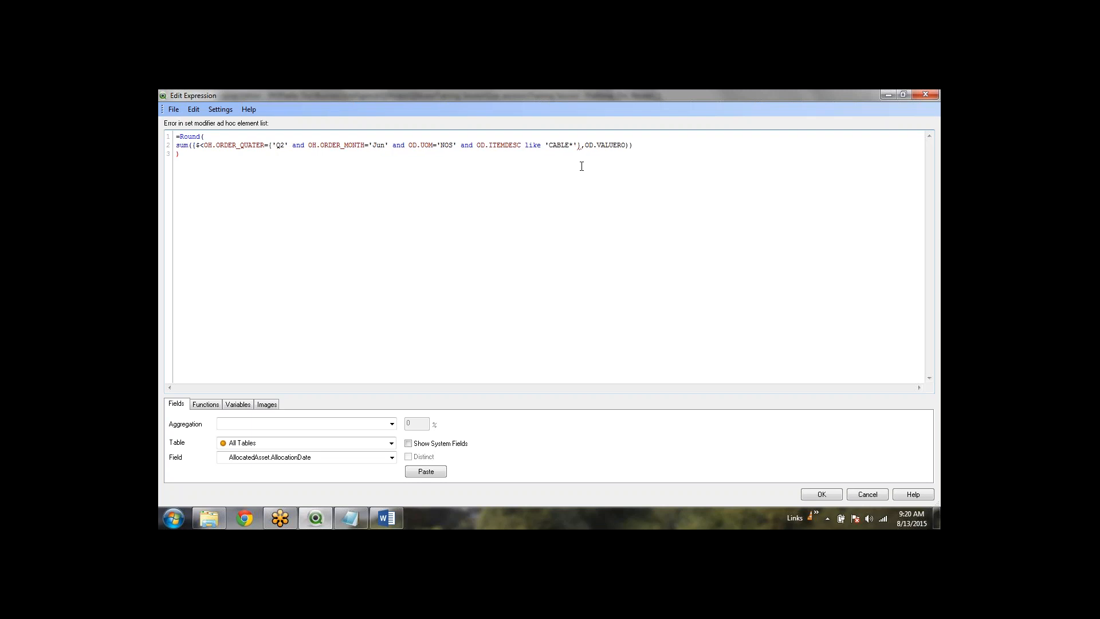
{"action": "type", "text": "}"}
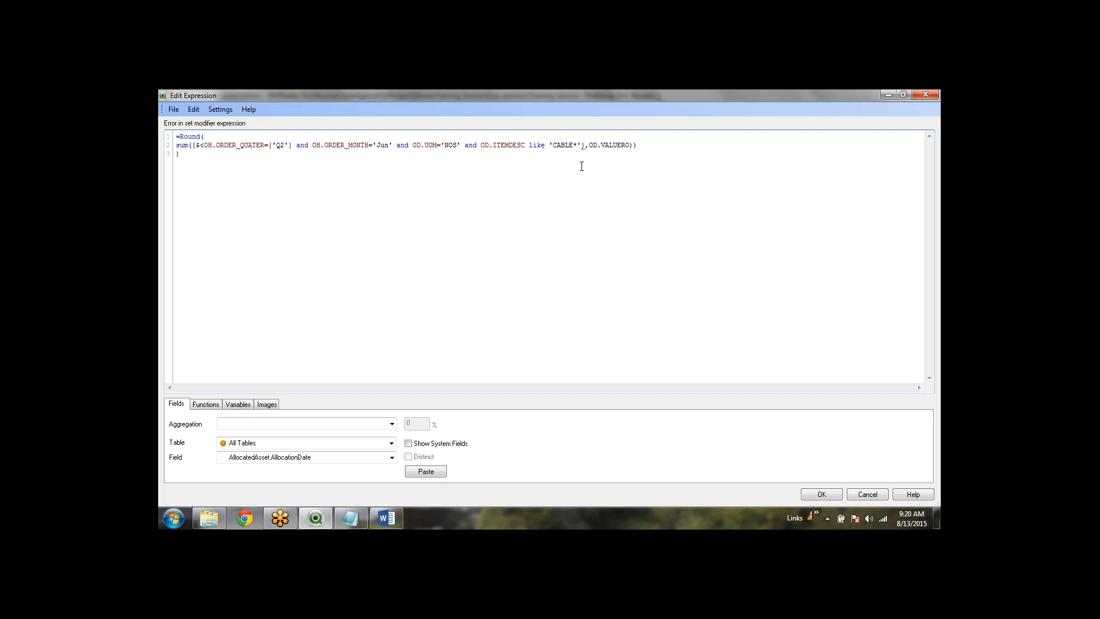
{"action": "key", "text": "shift+Right"}
{"action": "key", "text": "shift+Right"}
{"action": "key", "text": "shift+Right"}
{"action": "key", "text": "shift+Right"}
{"action": "key", "text": "shift+Right"}
{"action": "type", "text": ","}
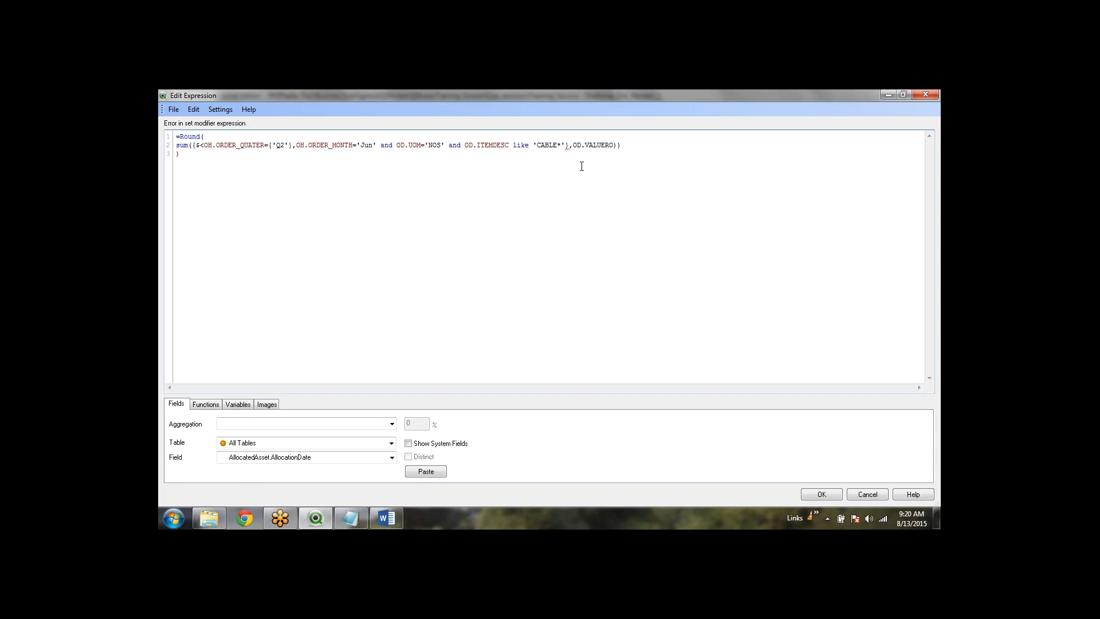
{"action": "type", "text": "{"}
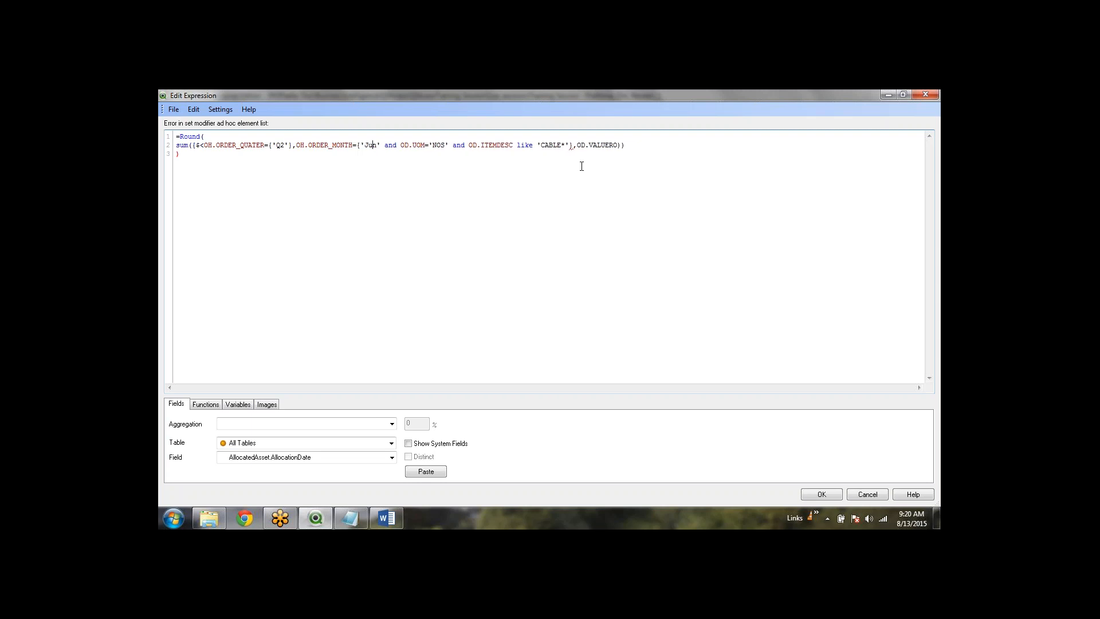
{"action": "type", "text": "}"}
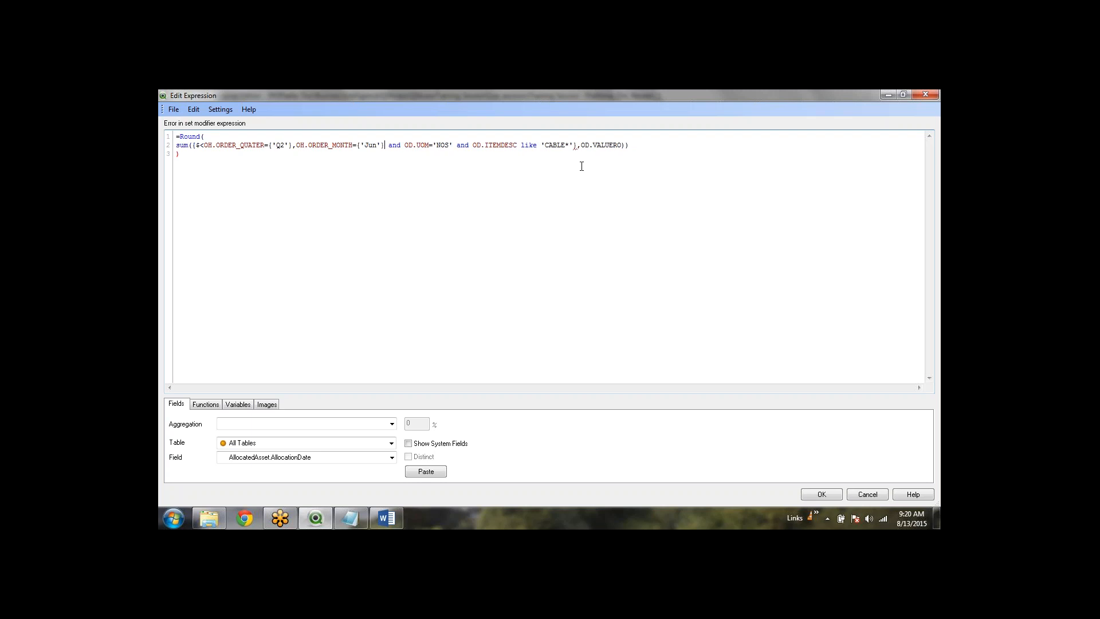
{"action": "type", "text": ","}
Turn the Jun, NOS and CABLE* conditions into set modifiers and confirm the expression
{"action": "key", "text": "Delete"}
{"action": "key", "text": "Delete"}
{"action": "key", "text": "Delete"}
{"action": "key", "text": "Delete"}
{"action": "key", "text": "Delete"}
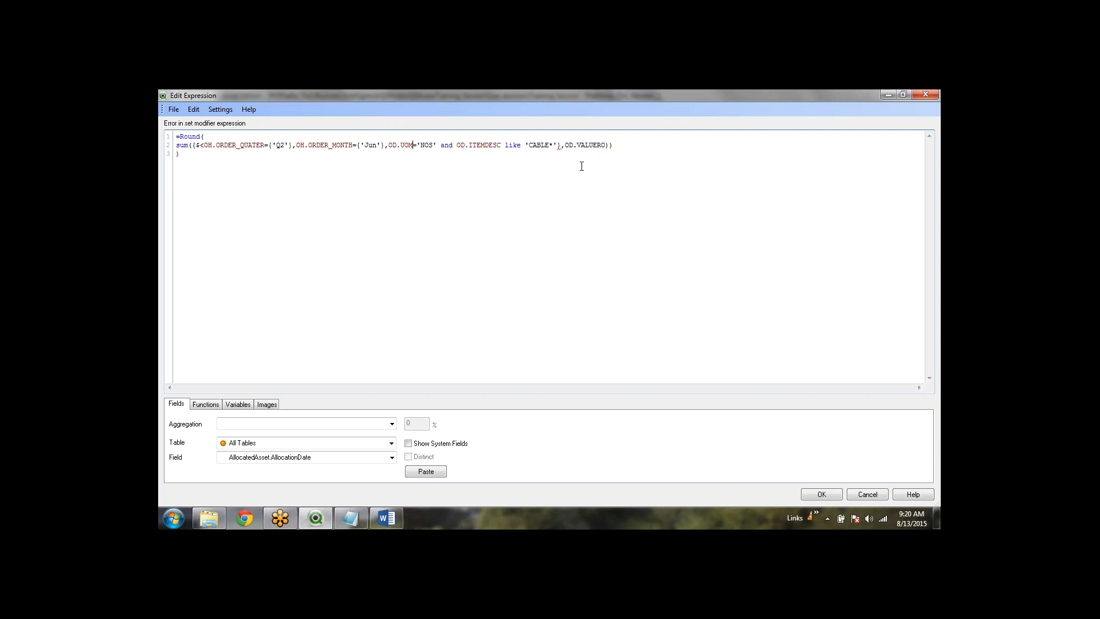
{"action": "type", "text": "{"}
{"action": "key", "text": "Right"}
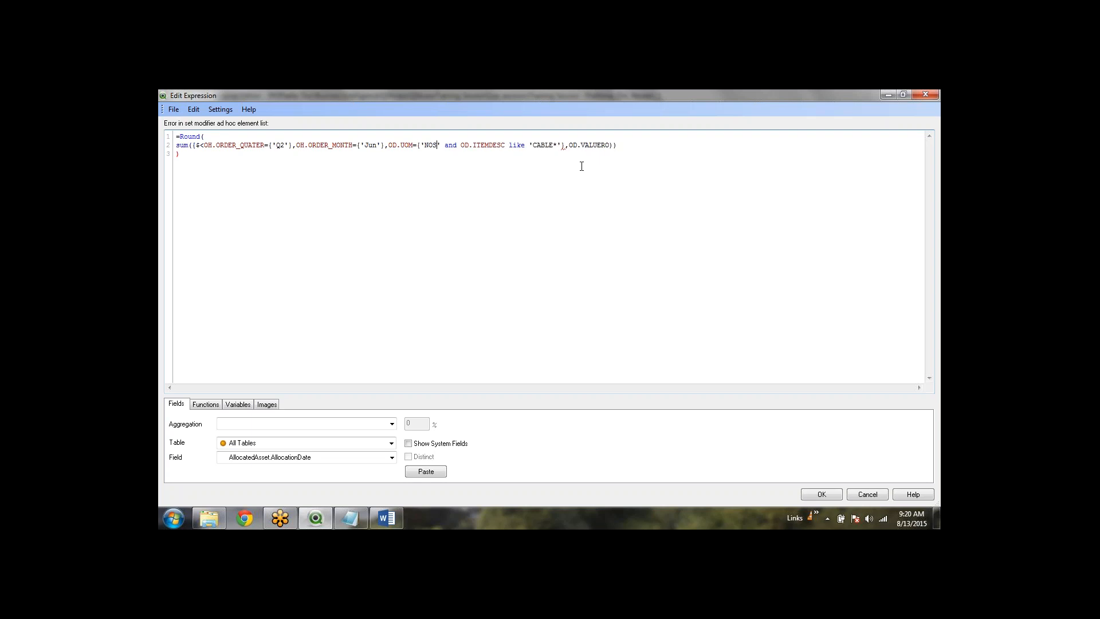
{"action": "type", "text": "}"}
{"action": "key", "text": "shift+Right"}
{"action": "key", "text": "shift+Right"}
{"action": "key", "text": "shift+Right"}
{"action": "key", "text": "shift+Right"}
{"action": "key", "text": "shift+Right"}
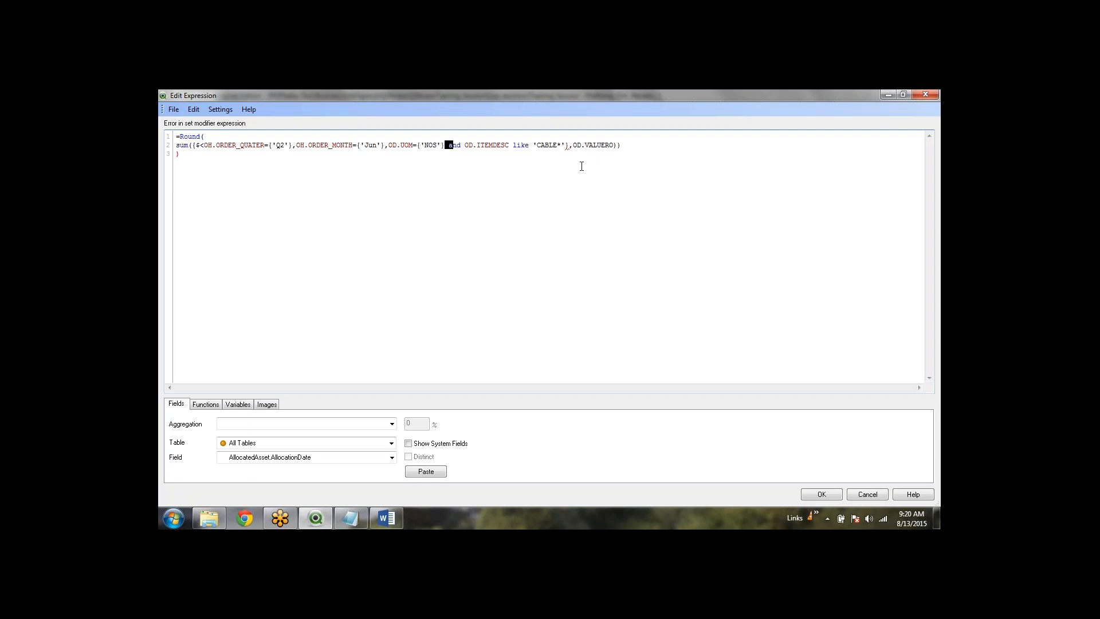
{"action": "type", "text": ","}
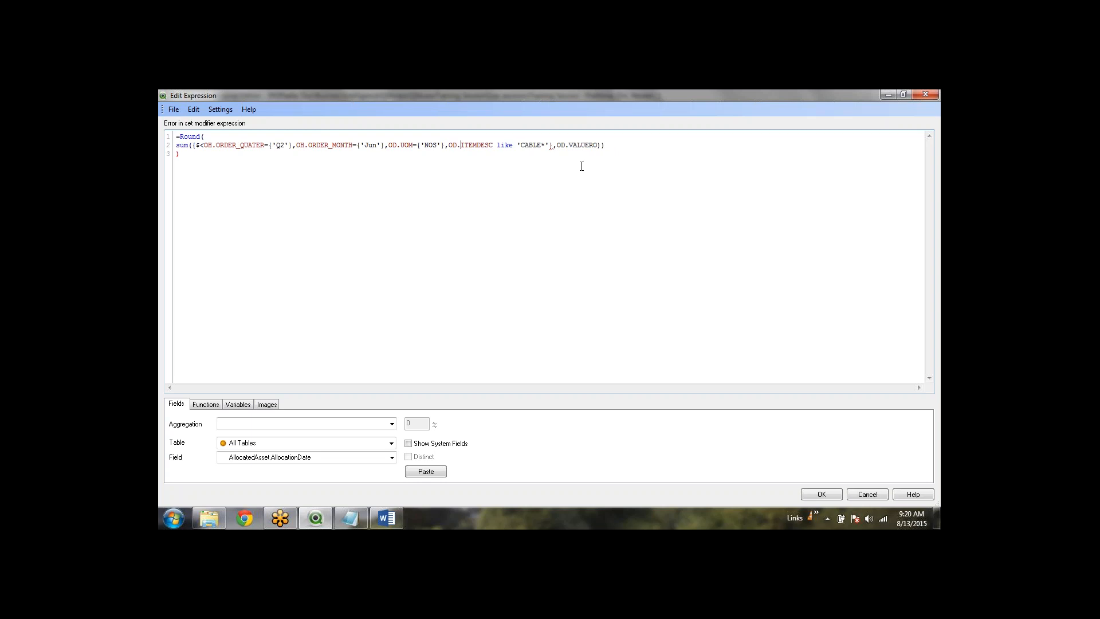
{"action": "key", "text": "shift+Right"}
{"action": "key", "text": "shift+Right"}
{"action": "key", "text": "shift+Right"}
{"action": "key", "text": "shift+Right"}
{"action": "key", "text": "shift+Right"}
{"action": "key", "text": "shift+Right"}
{"action": "type", "text": "={"}
{"action": "type", "text": "}"}
{"action": "type", "text": ">"}
{"action": "key", "text": "BackSpace"}
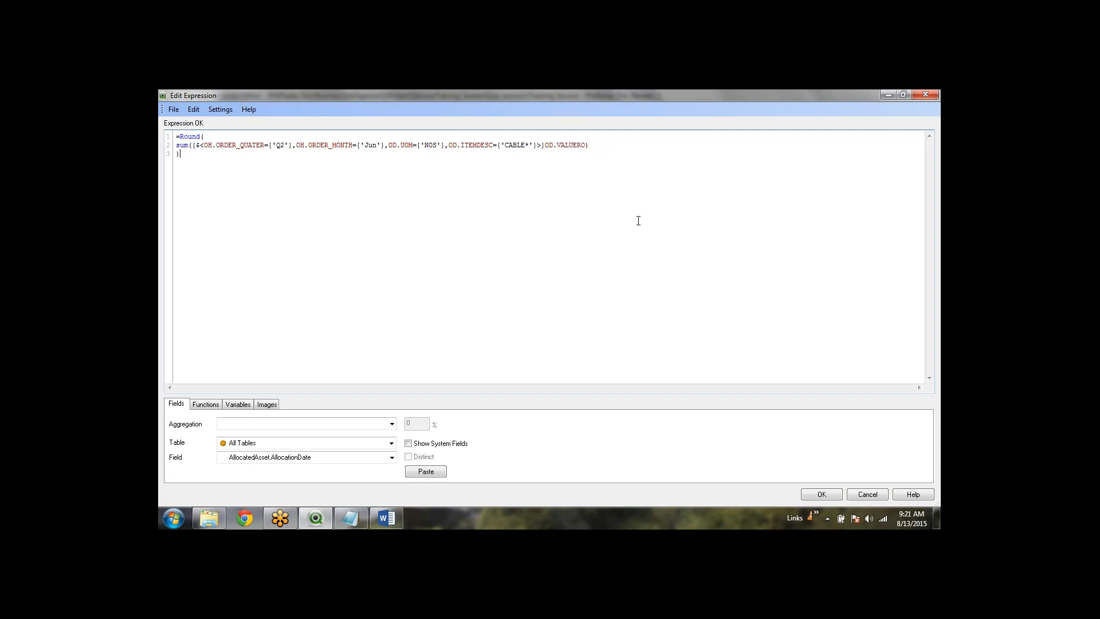
{"action": "left_click", "coordinate": [825, 495]}
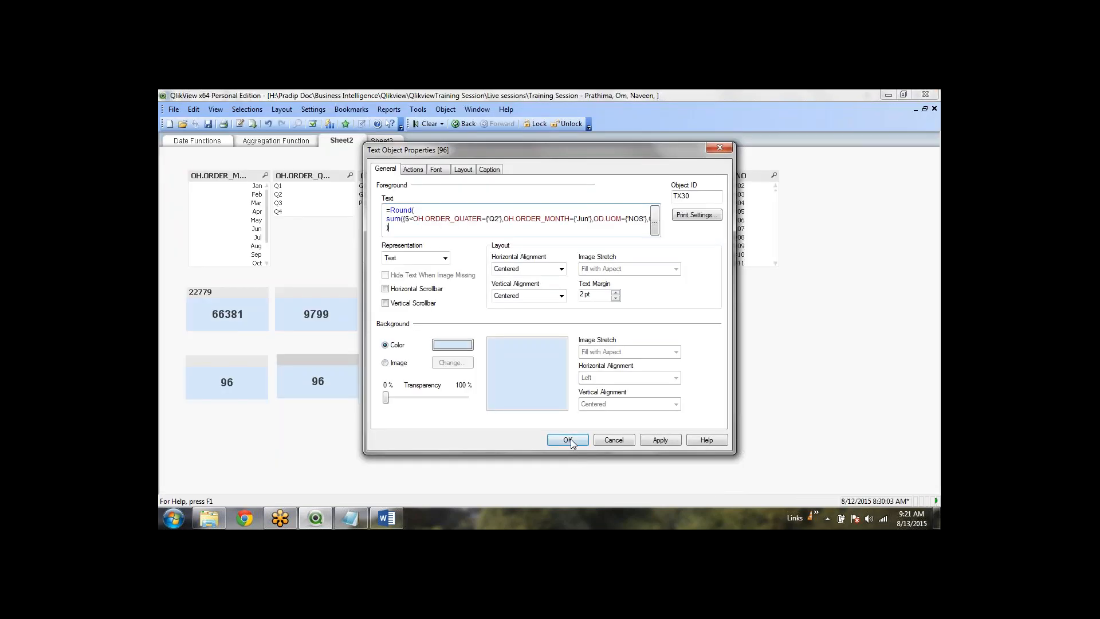
Apply the set-analysis expression, clear selections, and review the left 96 total's expression
{"action": "left_click", "coordinate": [568, 440]}
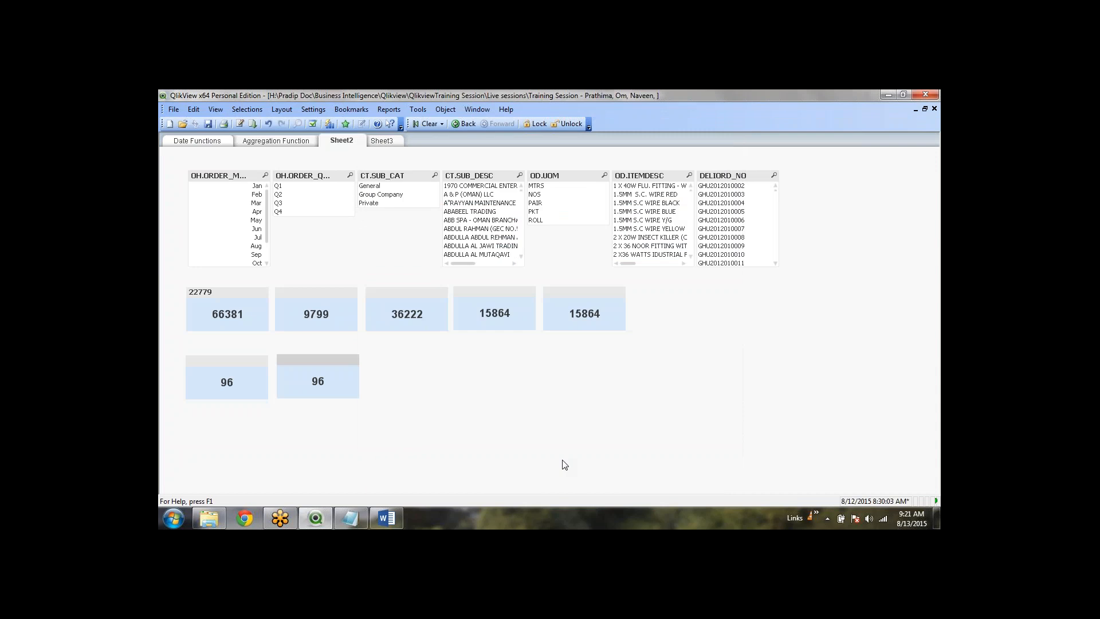
{"action": "left_click", "coordinate": [426, 125]}
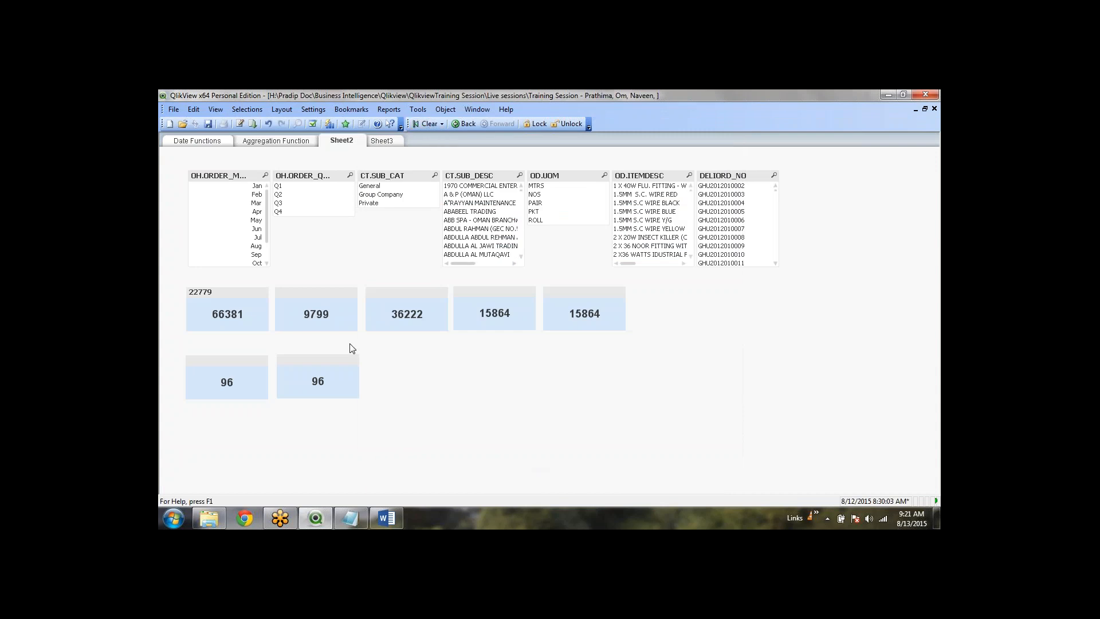
{"action": "right_click", "coordinate": [243, 378]}
{"action": "left_click", "coordinate": [271, 387]}
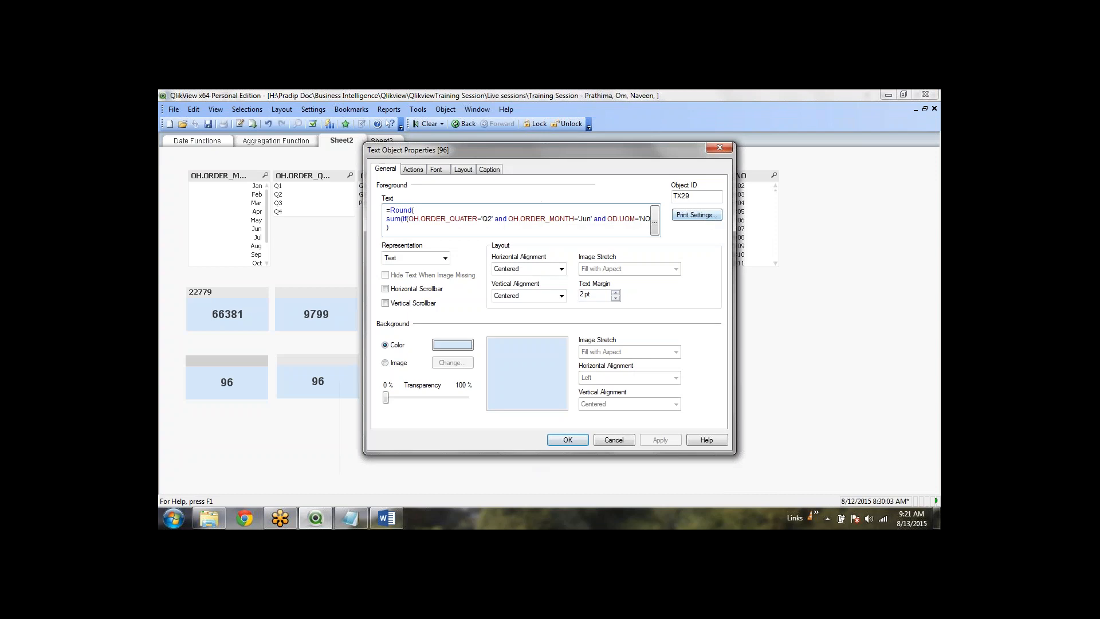
{"action": "left_click", "coordinate": [654, 218]}
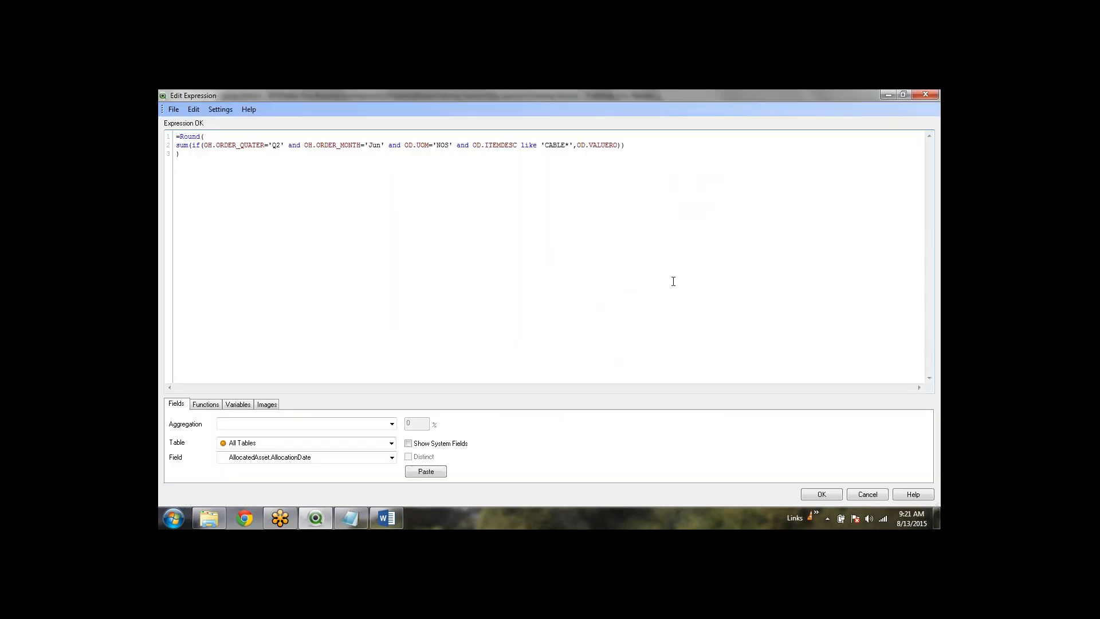
{"action": "left_click", "coordinate": [878, 496]}
{"action": "left_click", "coordinate": [613, 443]}
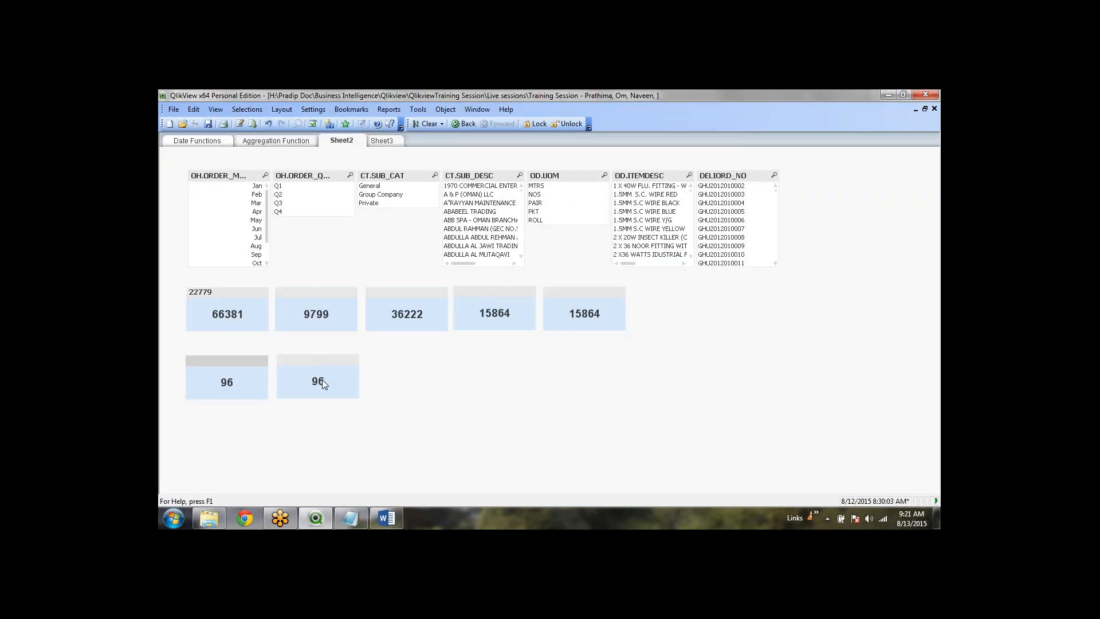
Review the right 96 total's expression and close its properties without changes
{"action": "right_click", "coordinate": [322, 379]}
{"action": "left_click", "coordinate": [354, 386]}
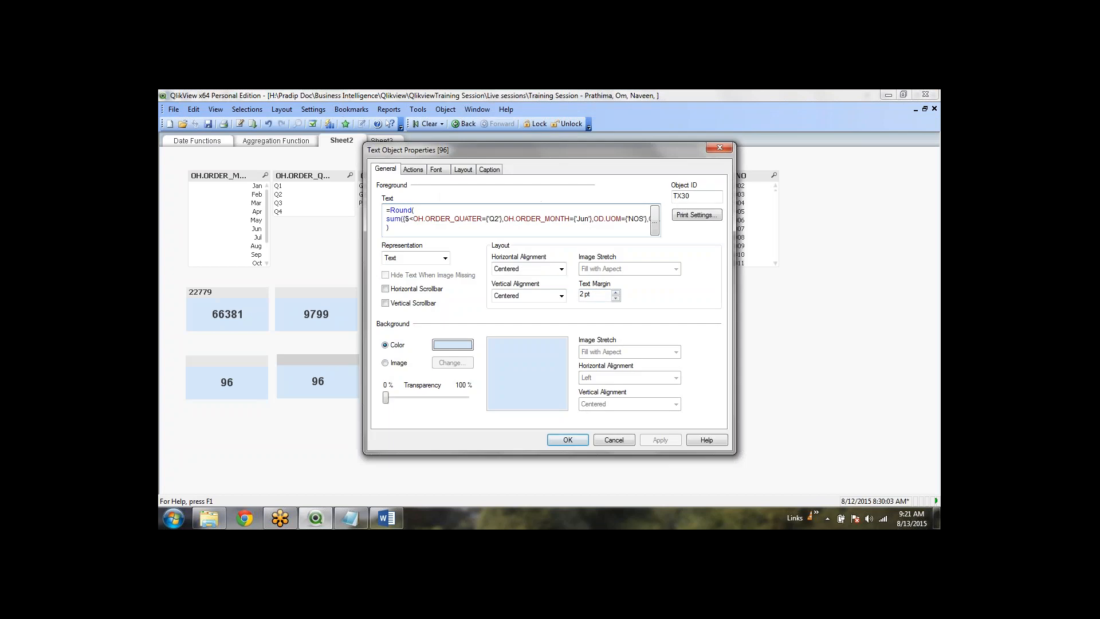
{"action": "left_click", "coordinate": [655, 220]}
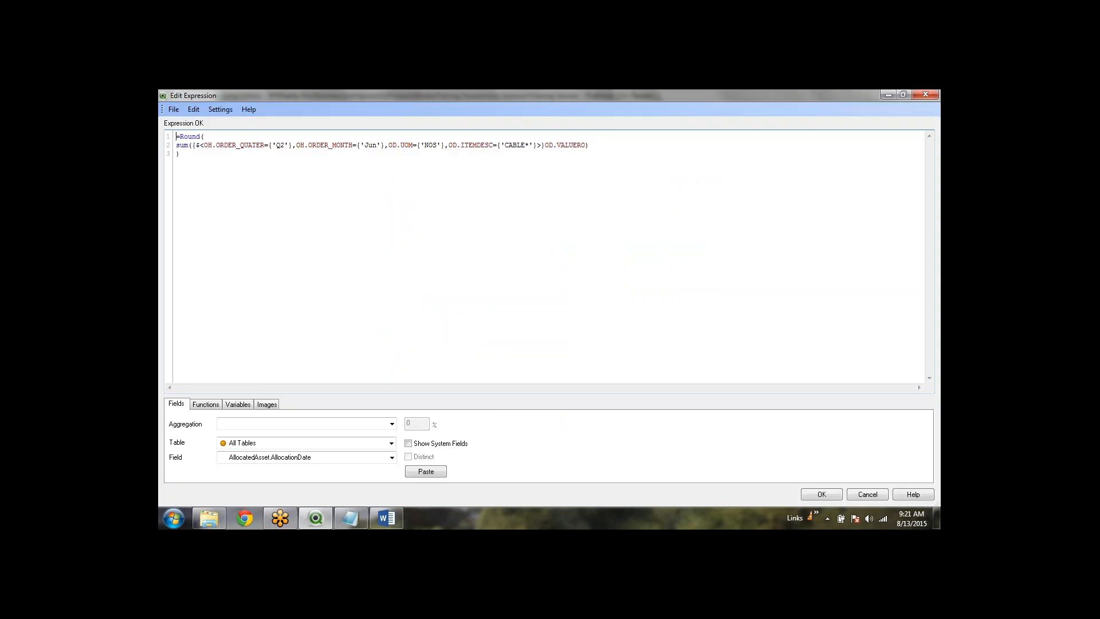
{"action": "left_click", "coordinate": [872, 496]}
{"action": "left_click", "coordinate": [632, 442]}
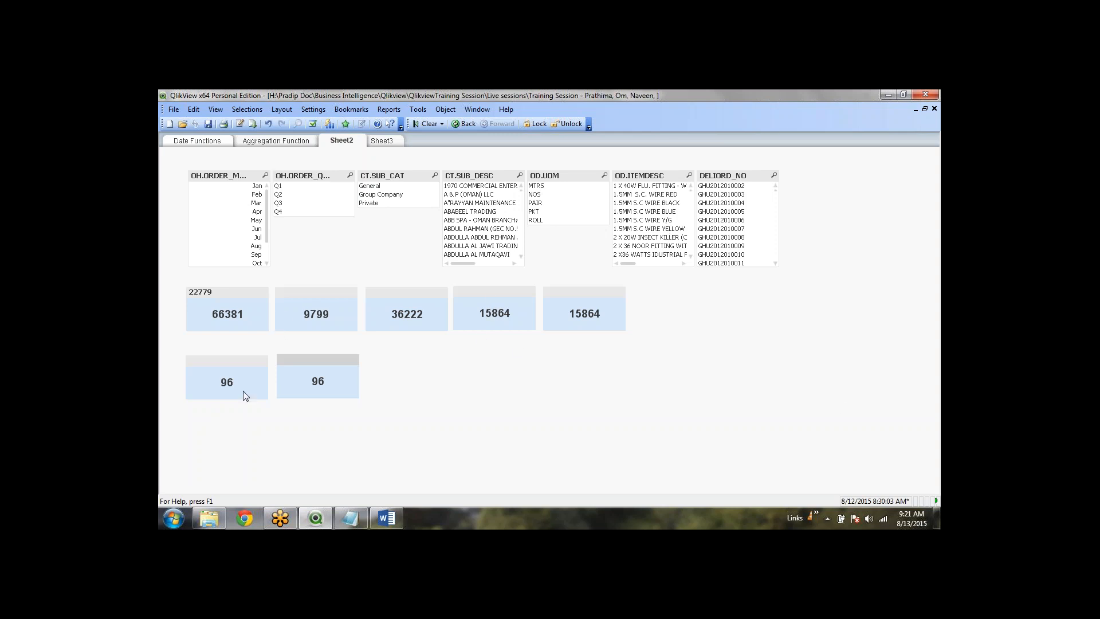
Copy the 15864 total into the second row and open its expression
{"action": "left_click", "coordinate": [576, 405]}
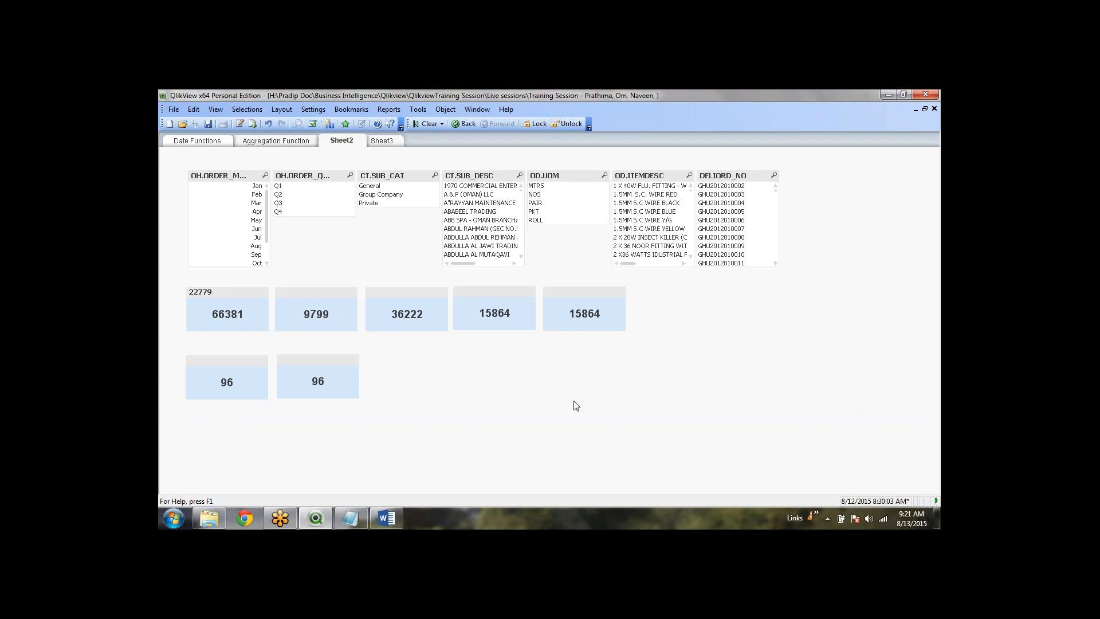
{"action": "left_click", "coordinate": [617, 295]}
{"action": "left_click_drag", "start_coordinate": [617, 294], "coordinate": [434, 359]}
{"action": "right_click", "coordinate": [434, 359]}
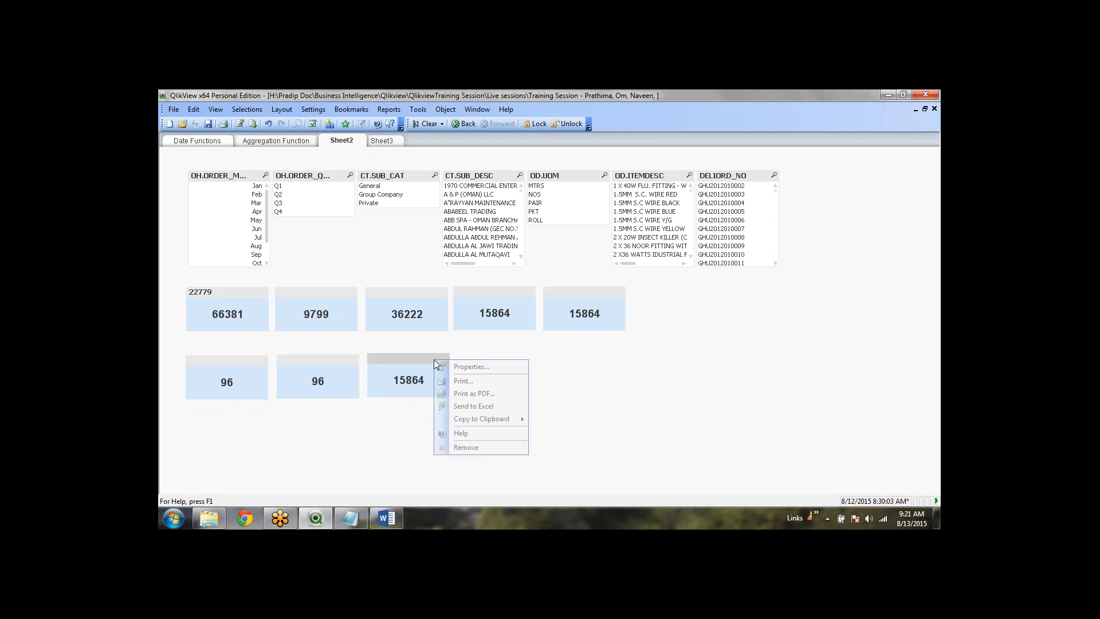
{"action": "left_click", "coordinate": [459, 364]}
{"action": "left_click", "coordinate": [654, 220]}
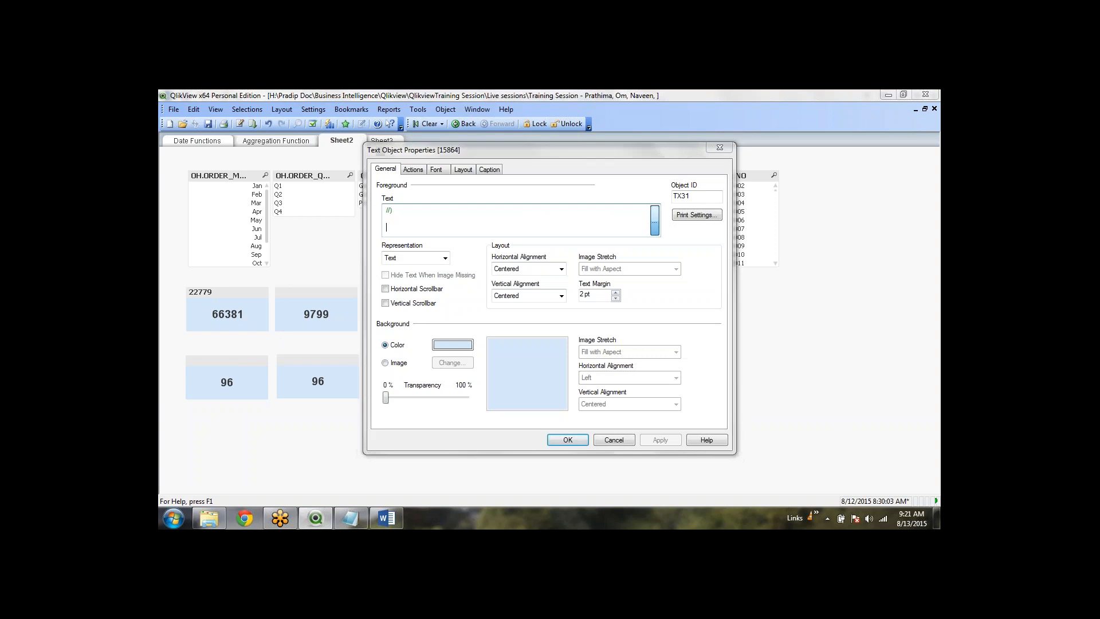
Rewrite the expression as =Round(Sum({bm10}OD.VALUERO)) and apply it
{"action": "left_click_drag", "start_coordinate": [340, 238], "coordinate": [165, 156]}
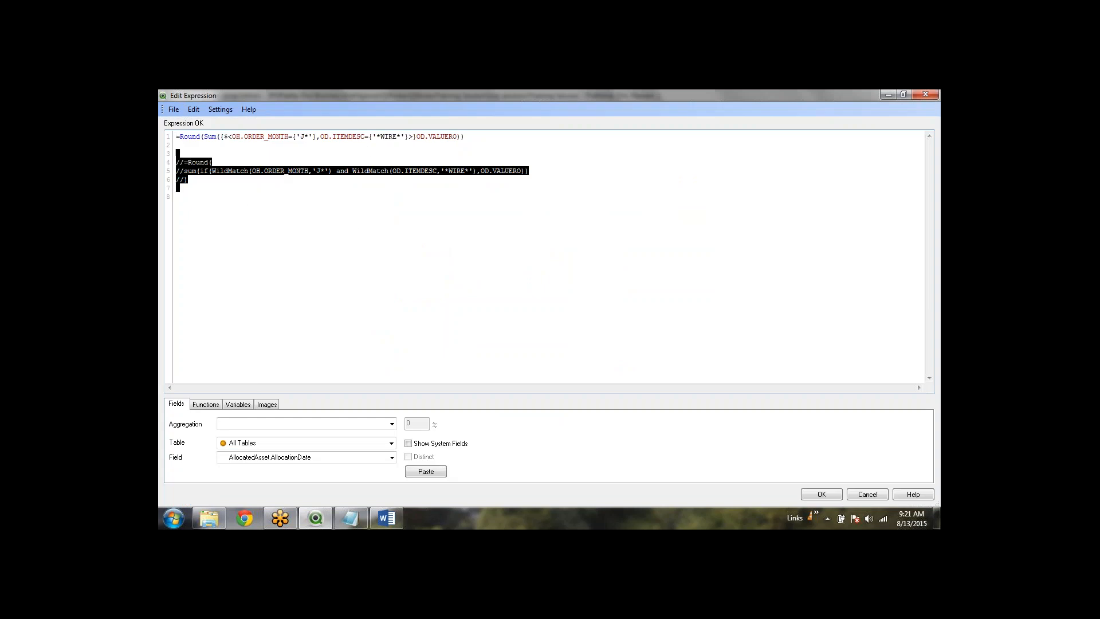
{"action": "key", "text": "BackSpace"}
{"action": "key", "text": "BackSpace"}
{"action": "key", "text": "BackSpace"}
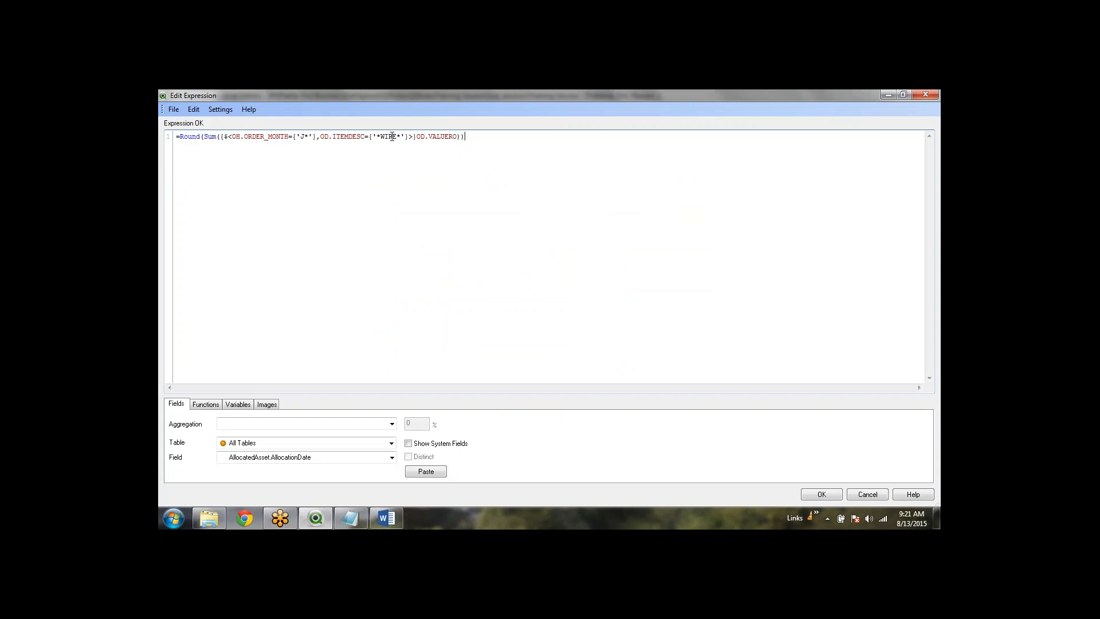
{"action": "left_click", "coordinate": [224, 138], "text": "shift"}
{"action": "key", "text": "BackSpace"}
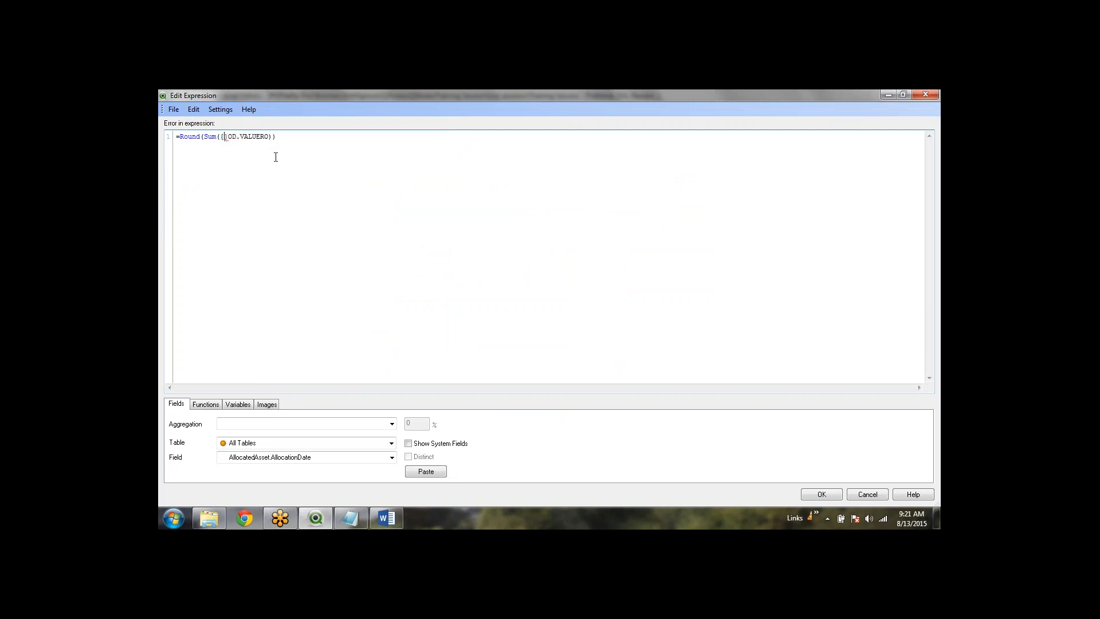
{"action": "type", "text": "b"}
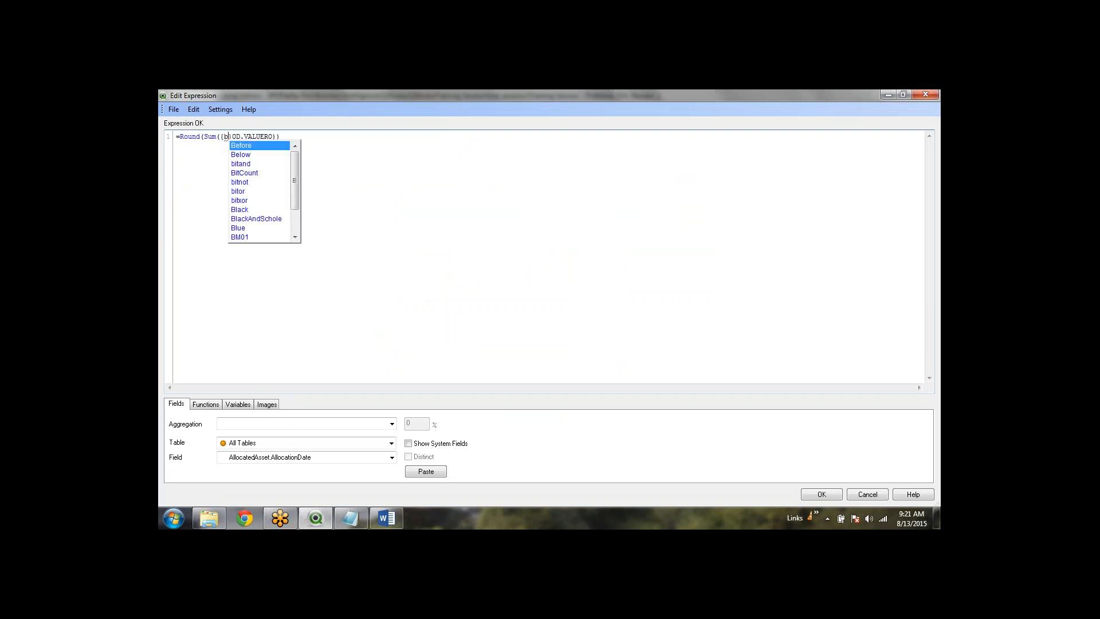
{"action": "type", "text": "m"}
{"action": "key", "text": "Down"}
{"action": "key", "text": "Down"}
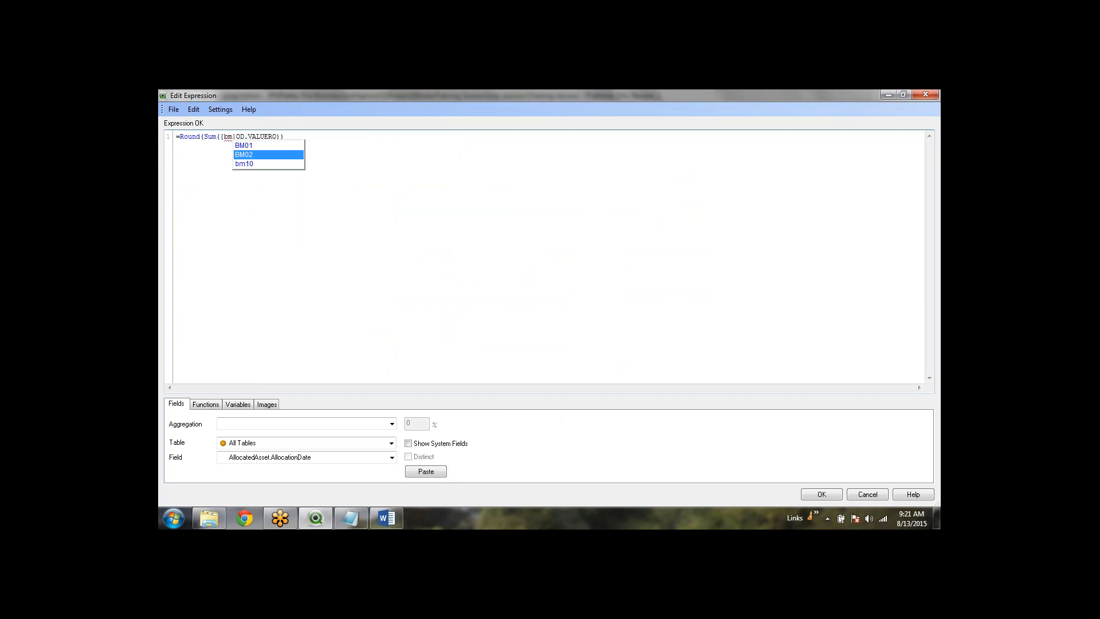
{"action": "key", "text": "Return"}
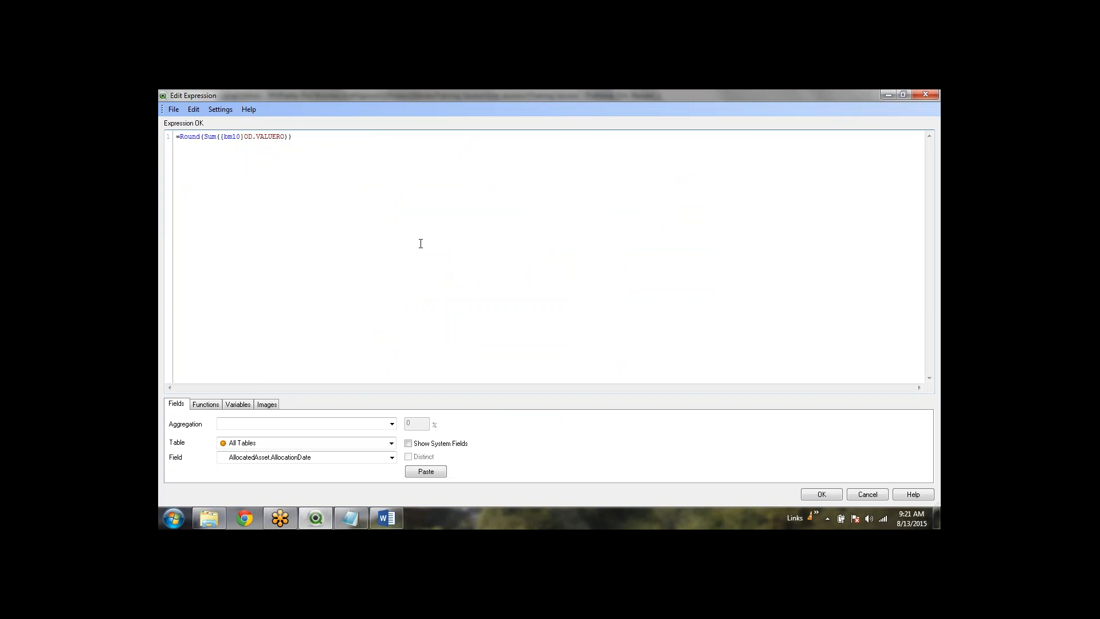
{"action": "left_click", "coordinate": [832, 495]}
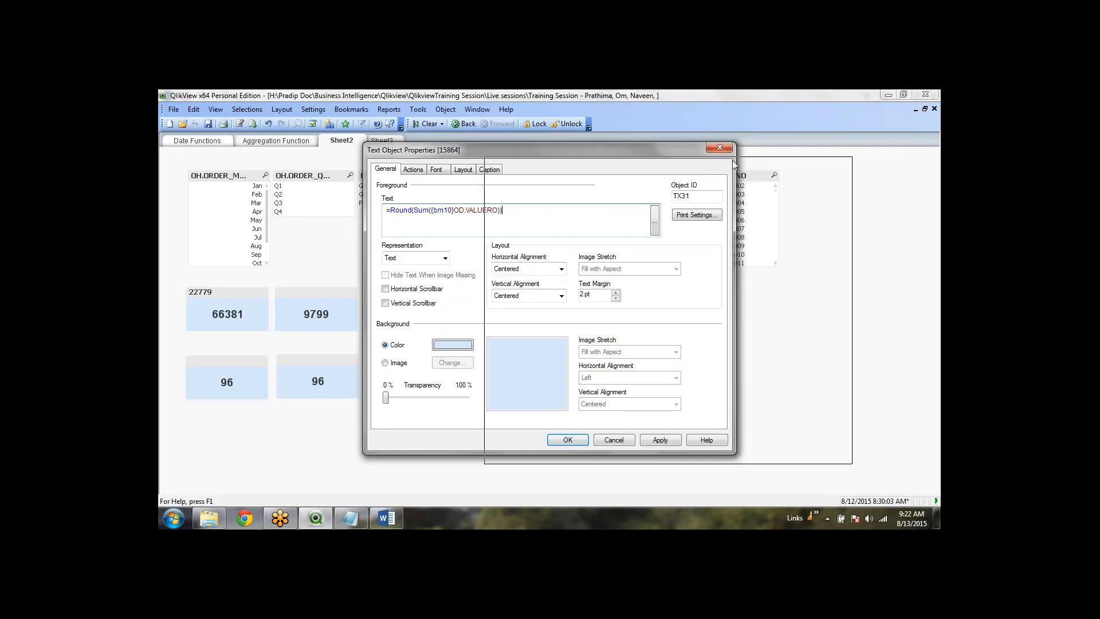
{"action": "left_click_drag", "start_coordinate": [591, 150], "coordinate": [741, 161]}
{"action": "left_click", "coordinate": [809, 452]}
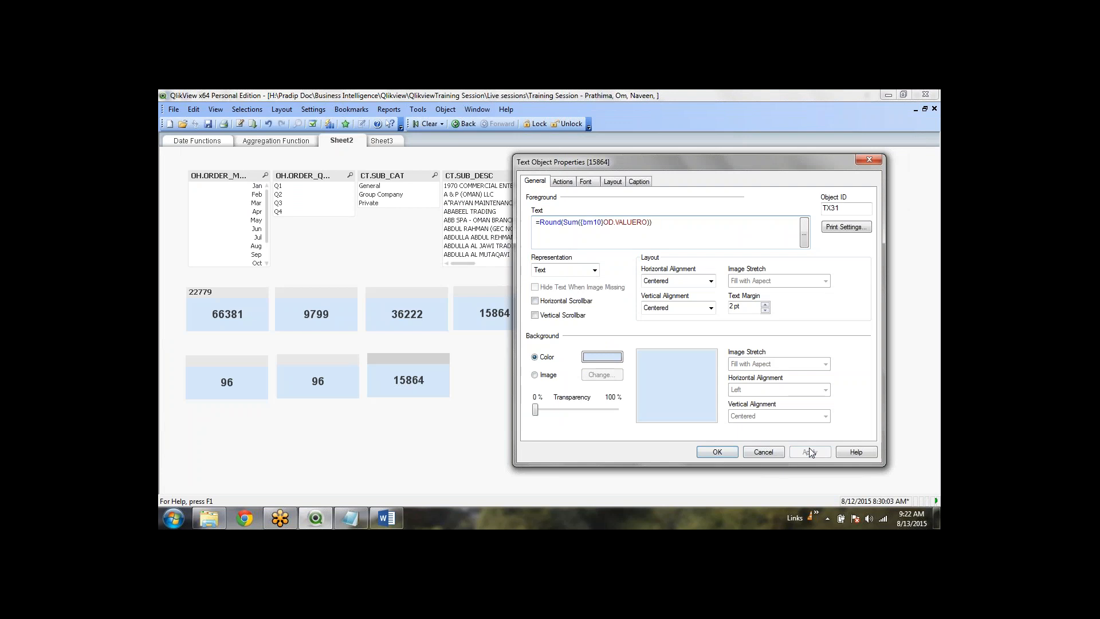
{"action": "left_click", "coordinate": [718, 452]}
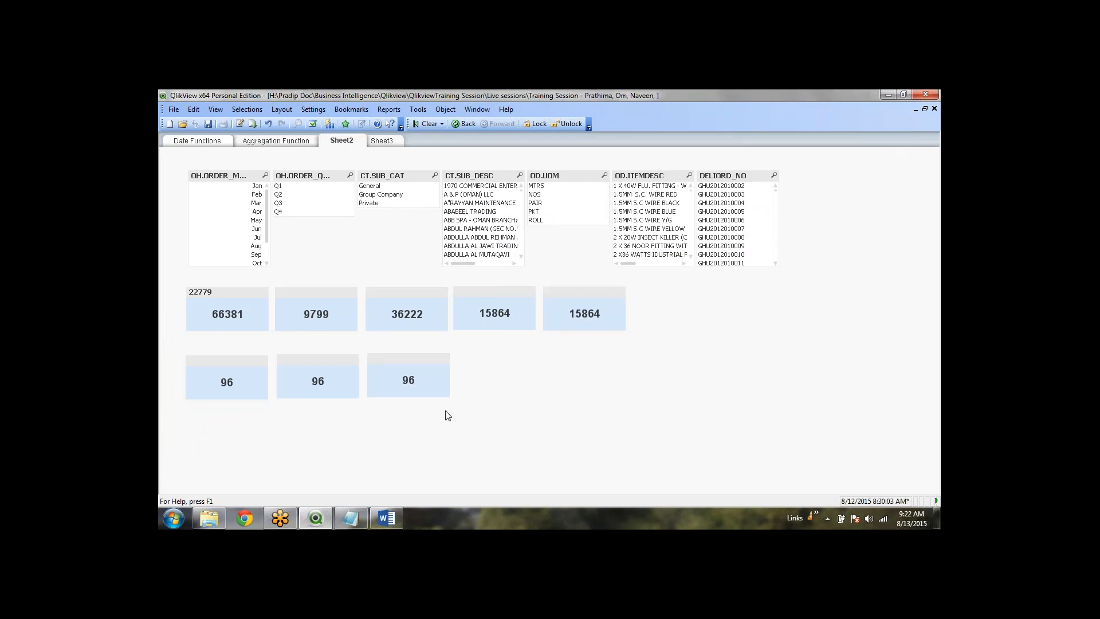
Reopen the new 96 total's properties to check the bm10 set identifier
{"action": "right_click", "coordinate": [415, 382]}
{"action": "left_click", "coordinate": [450, 390]}
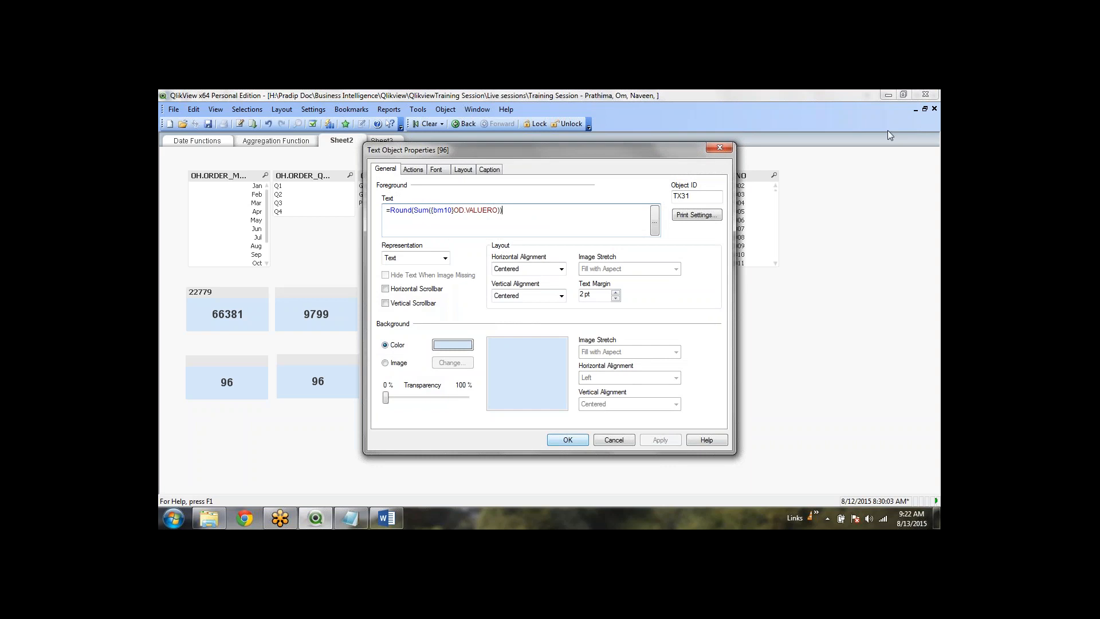
{"action": "left_click", "coordinate": [879, 107]}
{"action": "double_click", "coordinate": [443, 211]}
{"action": "left_click", "coordinate": [510, 210]}
Close the properties and save the QlikView document
{"action": "left_click", "coordinate": [566, 440]}
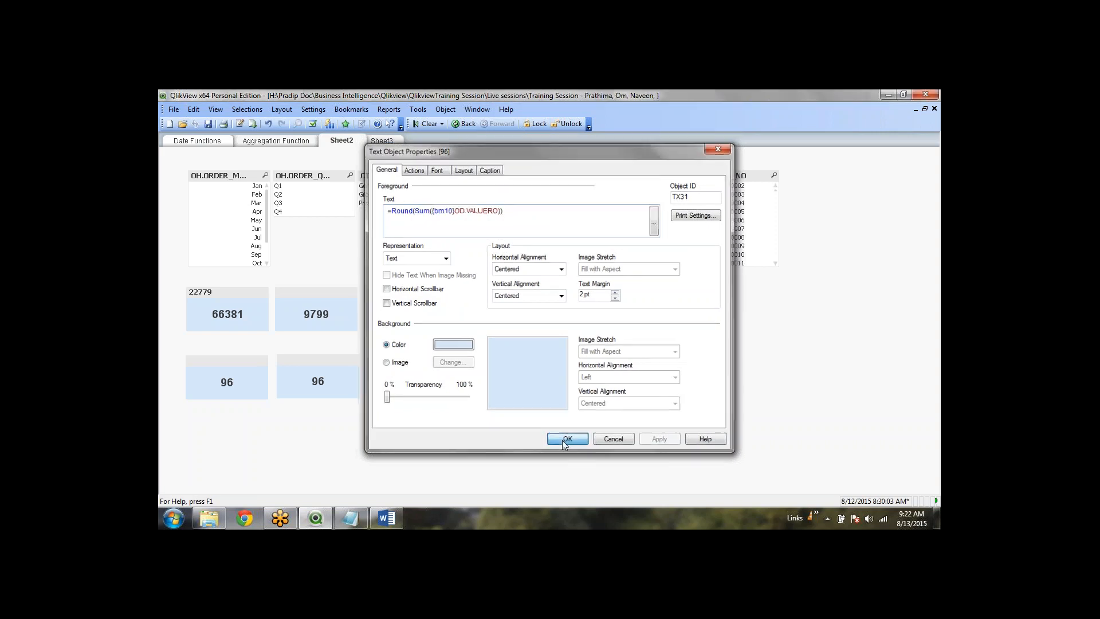
{"action": "left_click", "coordinate": [208, 124]}
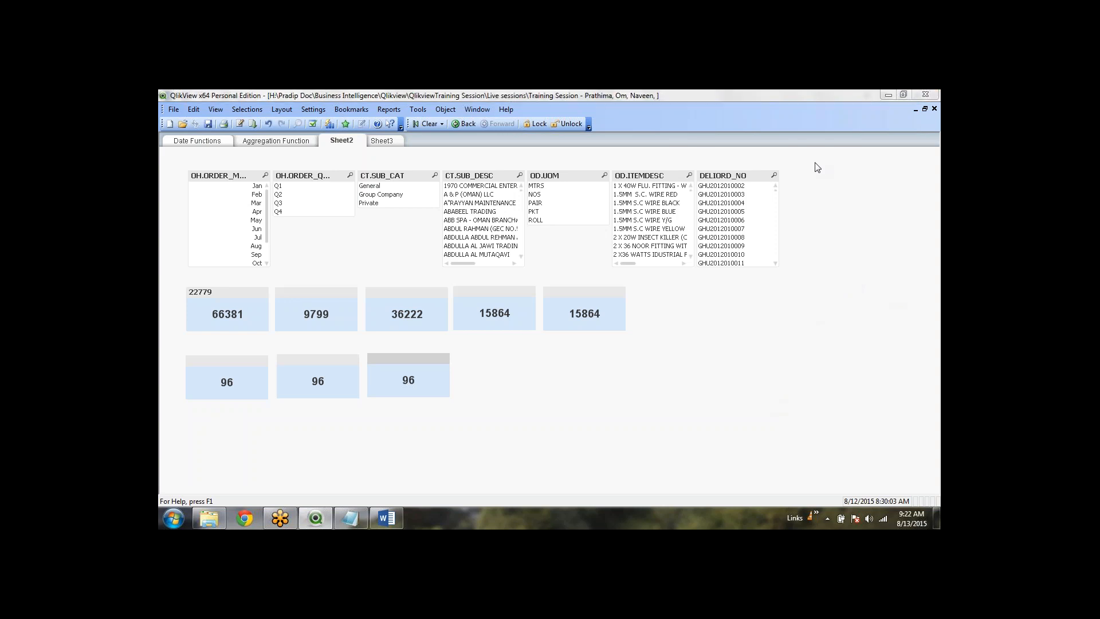
{"action": "left_click", "coordinate": [933, 109]}
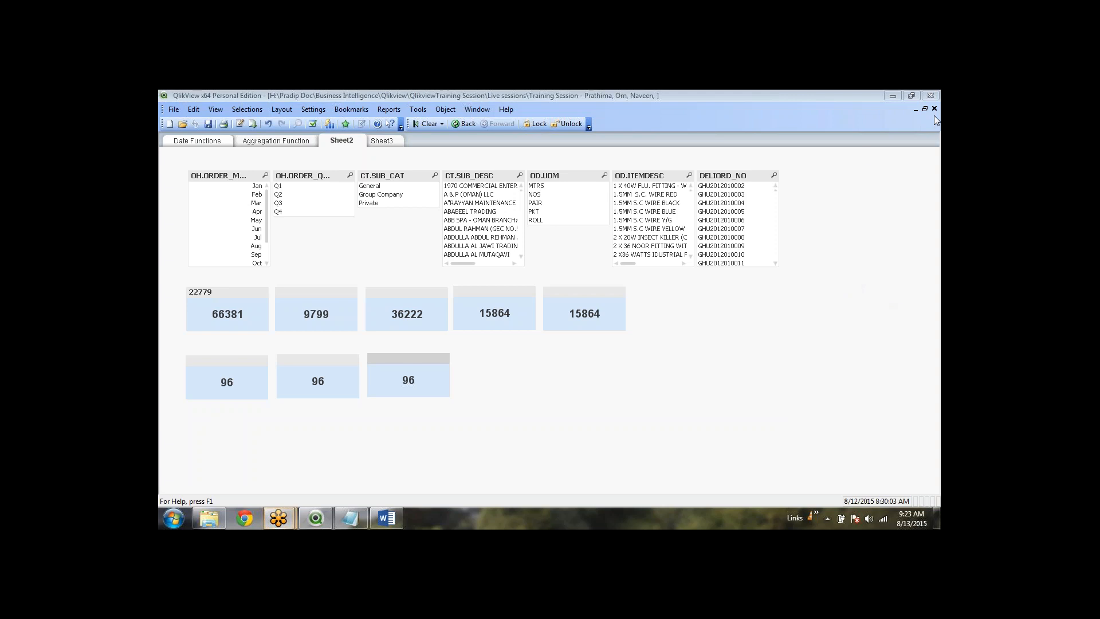